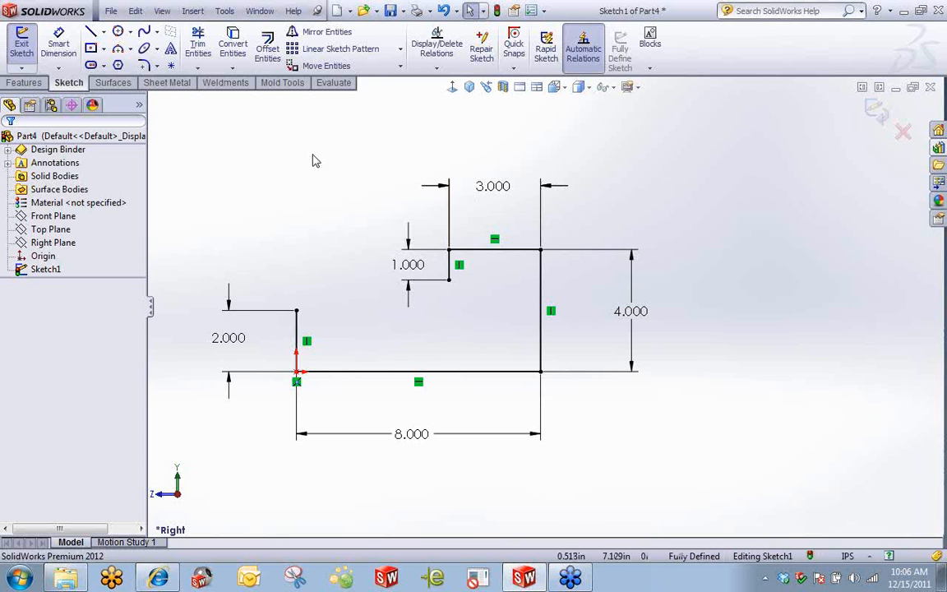
Start a sheet metal base flange from the open profile sketch, extruded Mid Plane with a depth of 10 in
{"action": "left_click", "coordinate": [165, 84]}
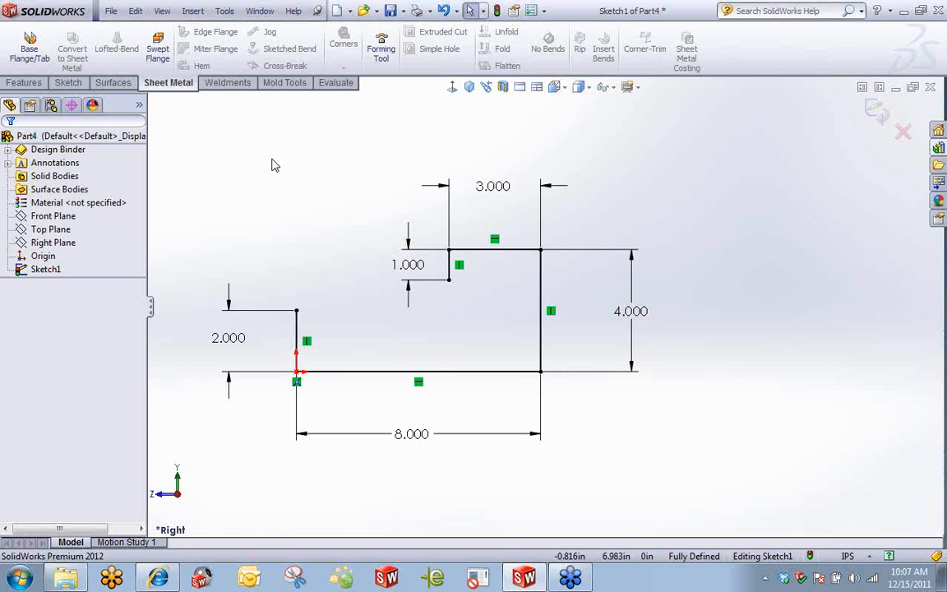
{"action": "middle_click_drag", "start_coordinate": [288, 177], "coordinate": [391, 181], "text": "ctrl"}
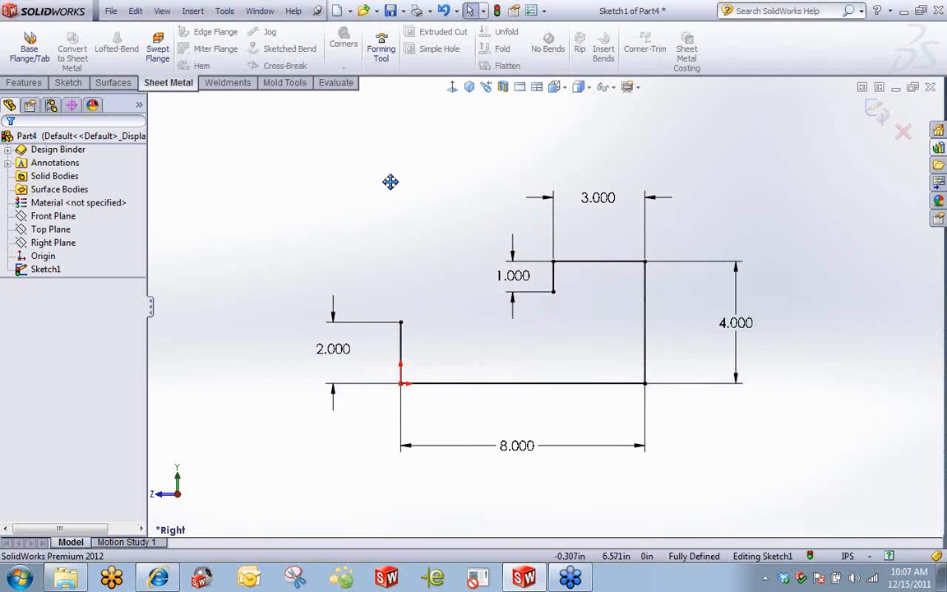
{"action": "left_click", "coordinate": [29, 48]}
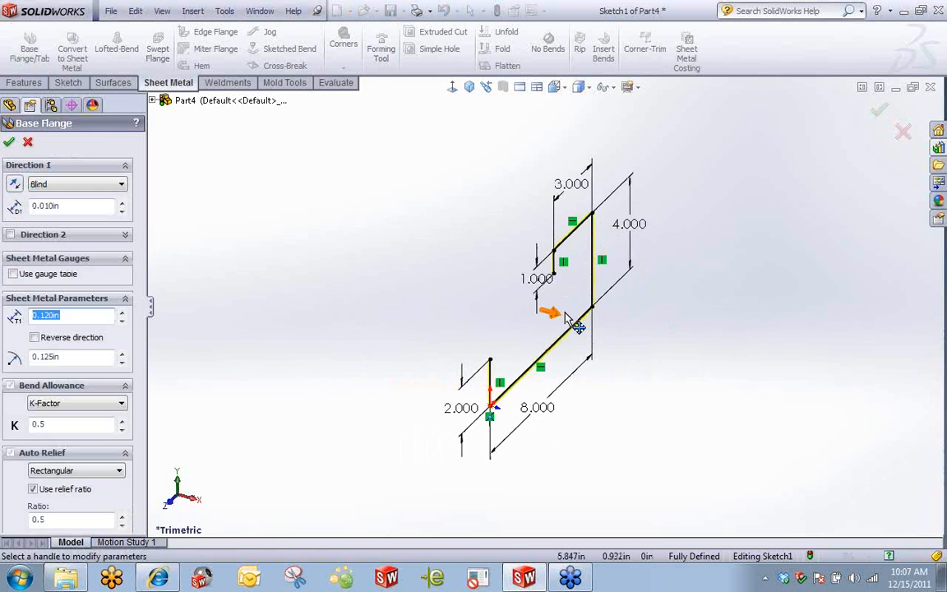
{"action": "left_click_drag", "start_coordinate": [571, 315], "coordinate": [676, 362]}
{"action": "scroll", "coordinate": [647, 361], "scroll_direction": "down", "scroll_amount": 3}
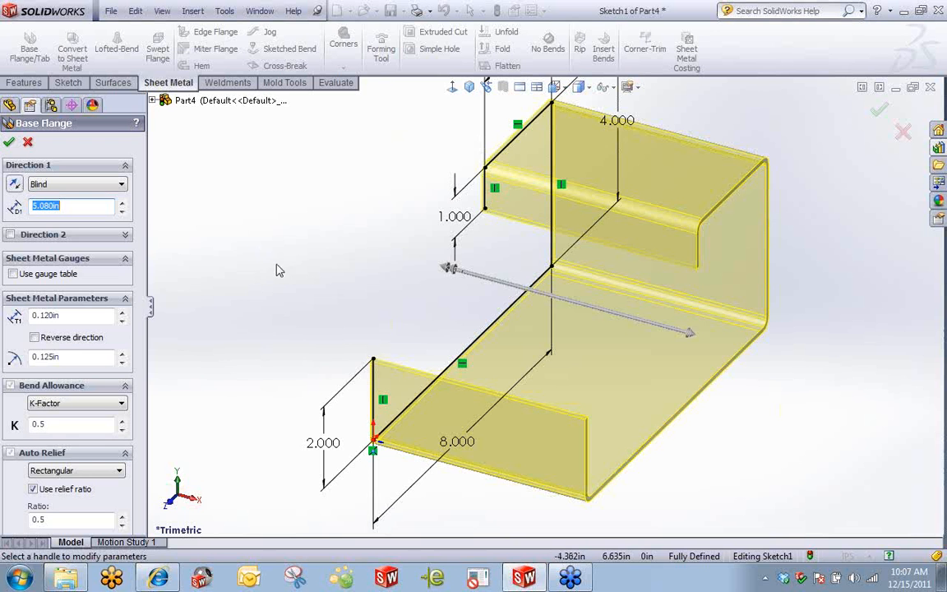
{"action": "left_click", "coordinate": [109, 187]}
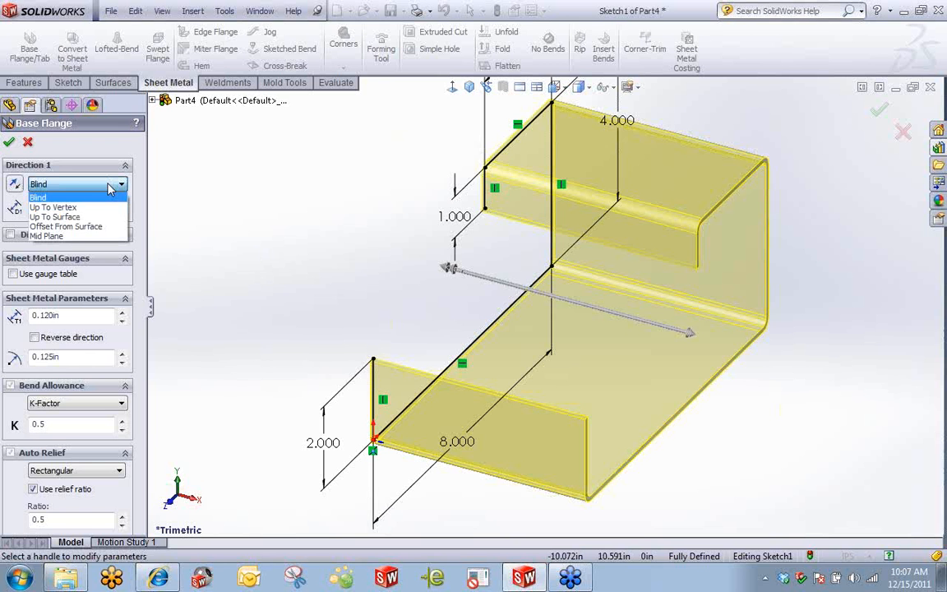
{"action": "left_click", "coordinate": [47, 236]}
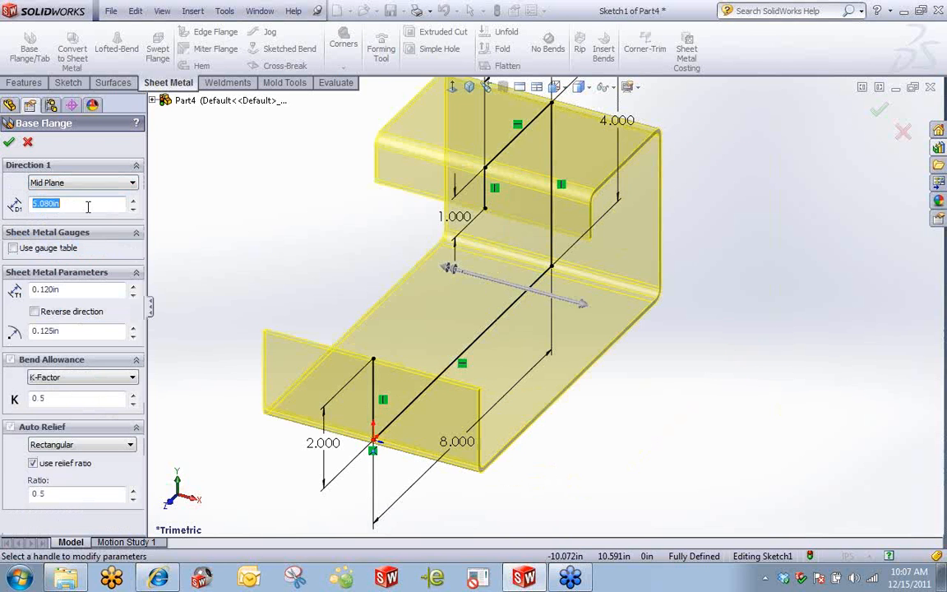
{"action": "type", "text": "10"}
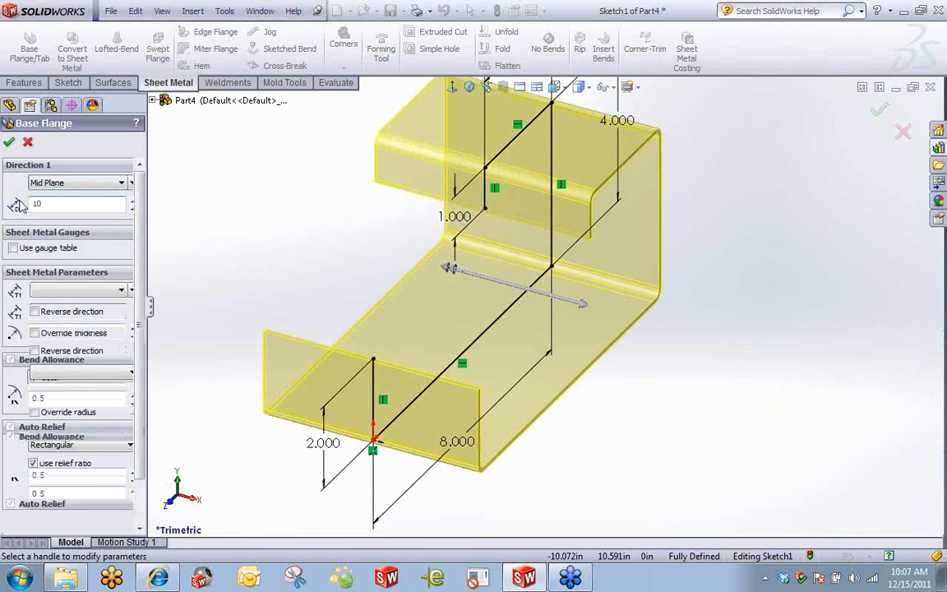
{"action": "key", "text": "Return"}
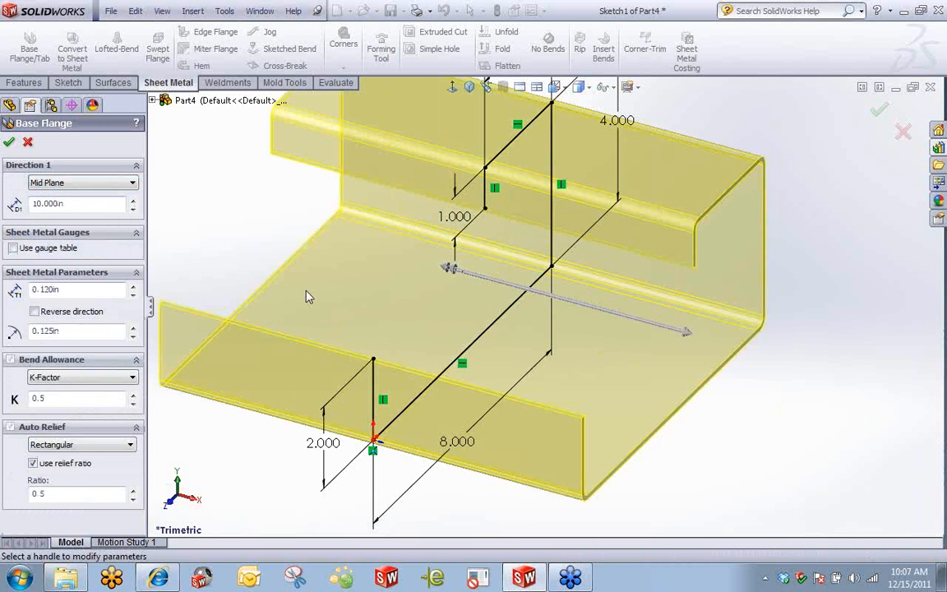
Enable the gauge table for the base flange and choose the SAMPLE TABLE - STEEL table
{"action": "scroll", "coordinate": [306, 296], "scroll_direction": "up", "scroll_amount": 2}
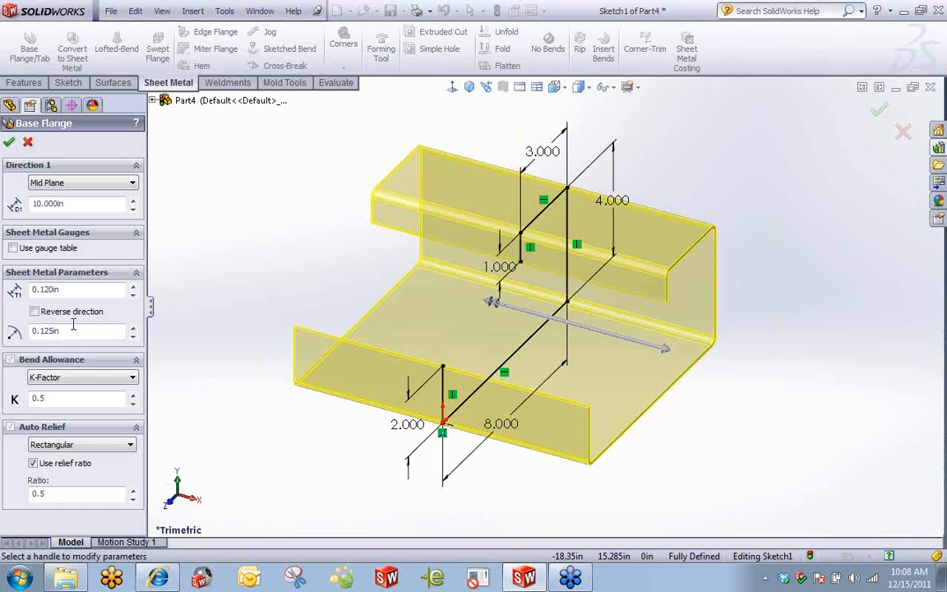
{"action": "left_click", "coordinate": [14, 248]}
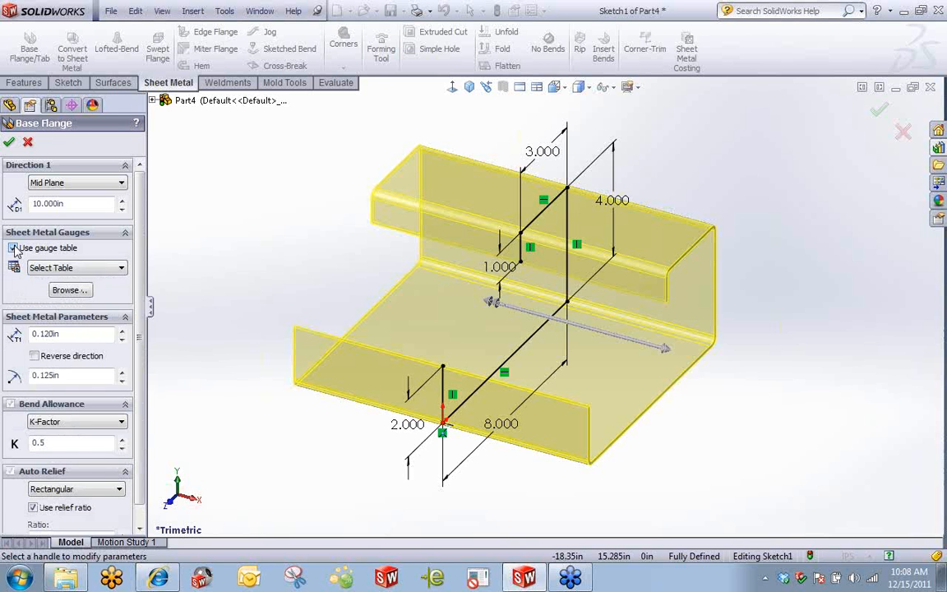
{"action": "left_click", "coordinate": [99, 268]}
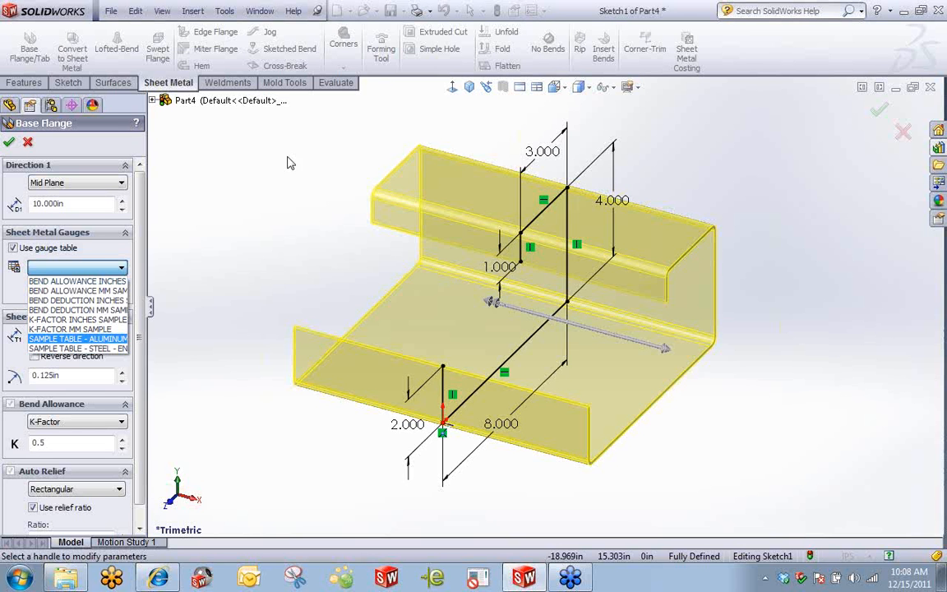
{"action": "left_click", "coordinate": [98, 347]}
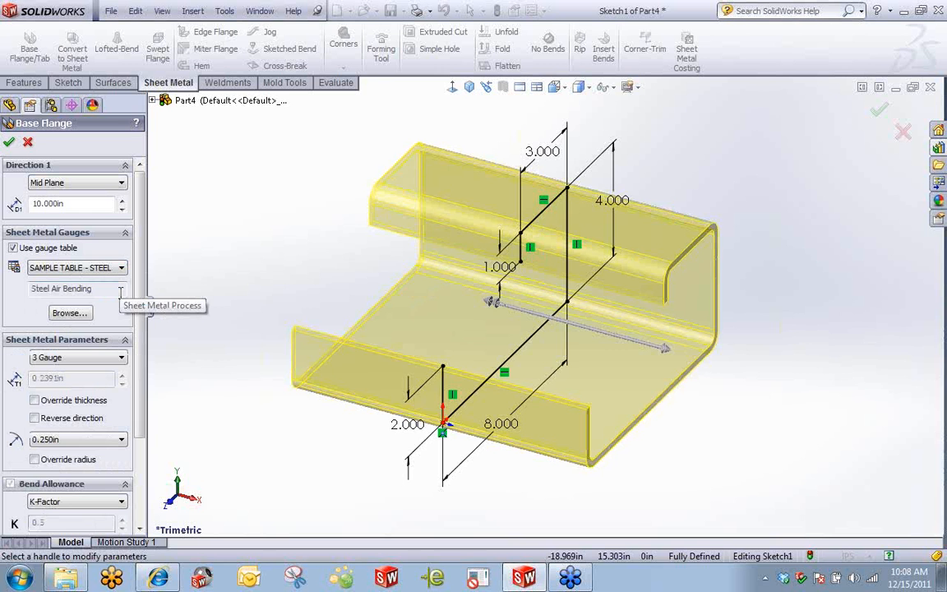
Check which folder the sheet metal gauge tables are stored in, without choosing another one
{"action": "left_click", "coordinate": [70, 313]}
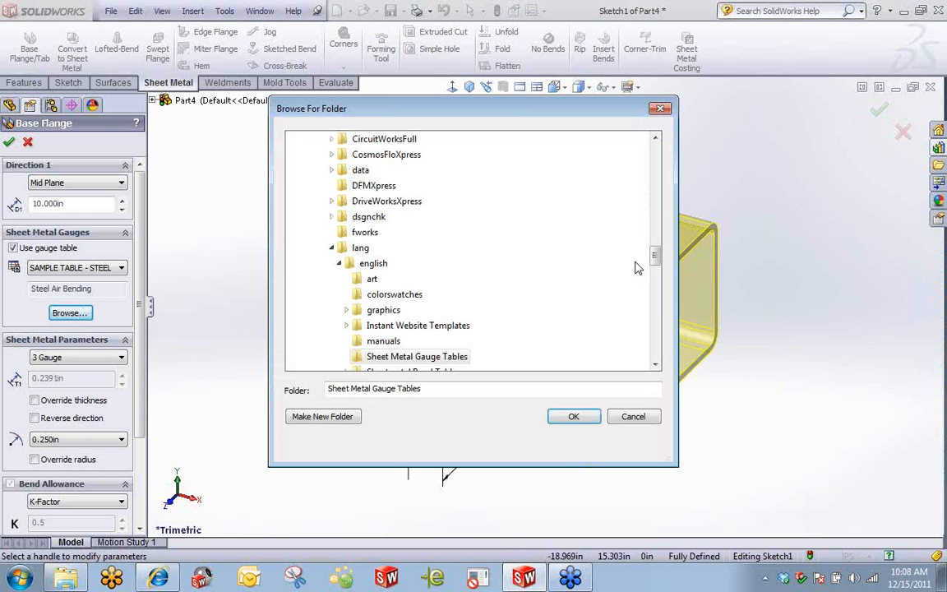
{"action": "scroll", "coordinate": [656, 252], "scroll_direction": "down", "scroll_amount": 1}
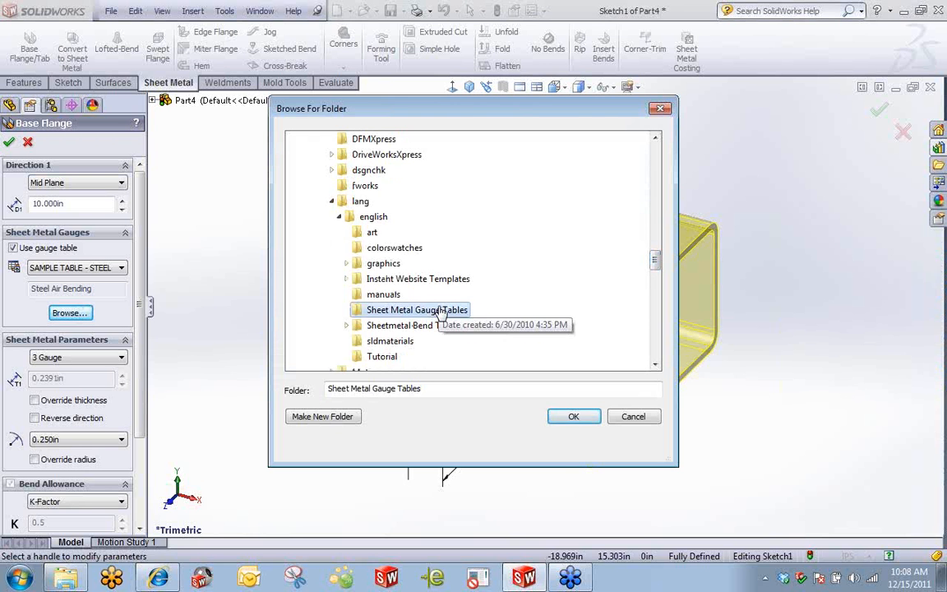
{"action": "left_click", "coordinate": [662, 109]}
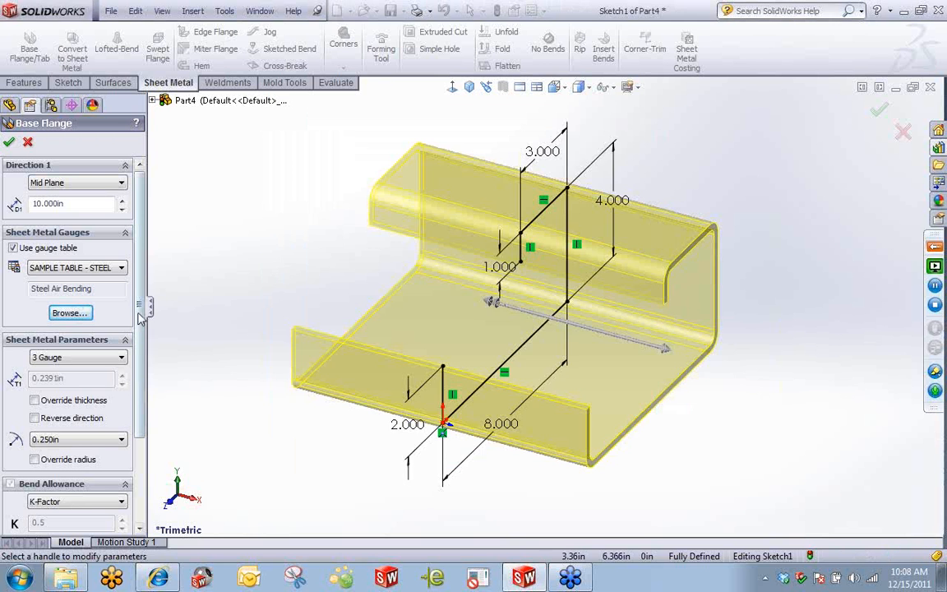
Set the base flange's sheet metal thickness to 11 Gauge and keep the bend radius at 0.125 in
{"action": "scroll", "coordinate": [98, 296], "scroll_direction": "down", "scroll_amount": 5}
{"action": "left_click", "coordinate": [108, 253]}
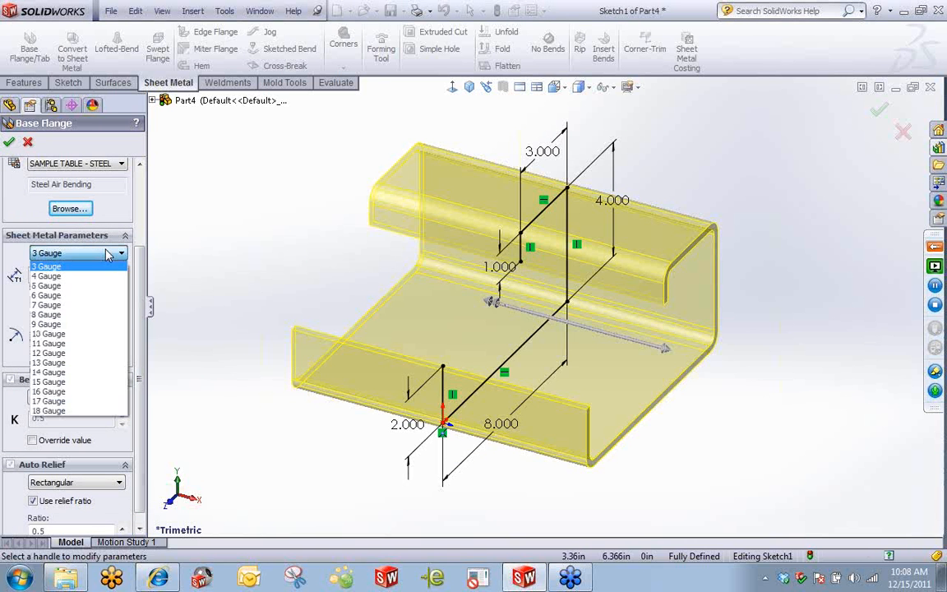
{"action": "left_click", "coordinate": [64, 345]}
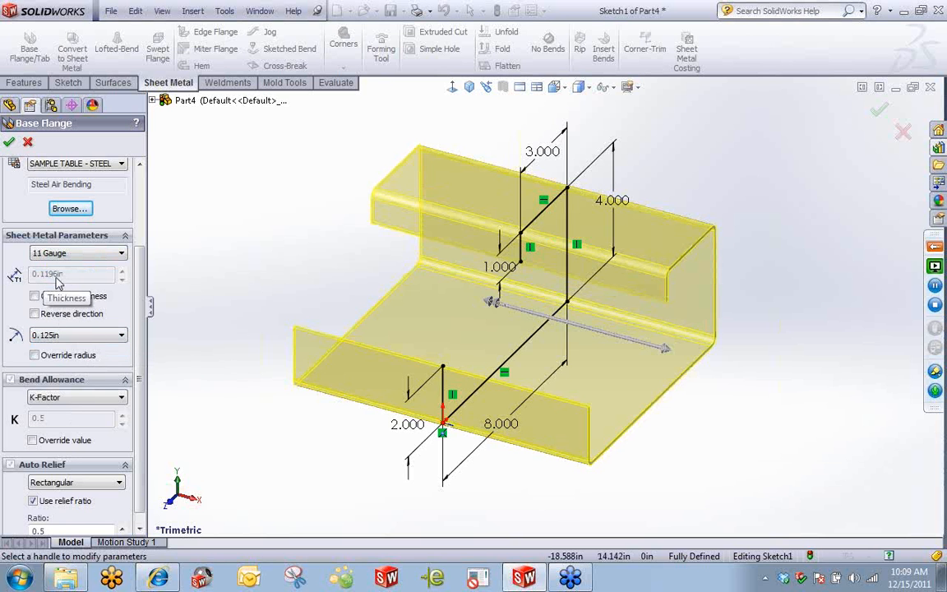
{"action": "left_click", "coordinate": [104, 336]}
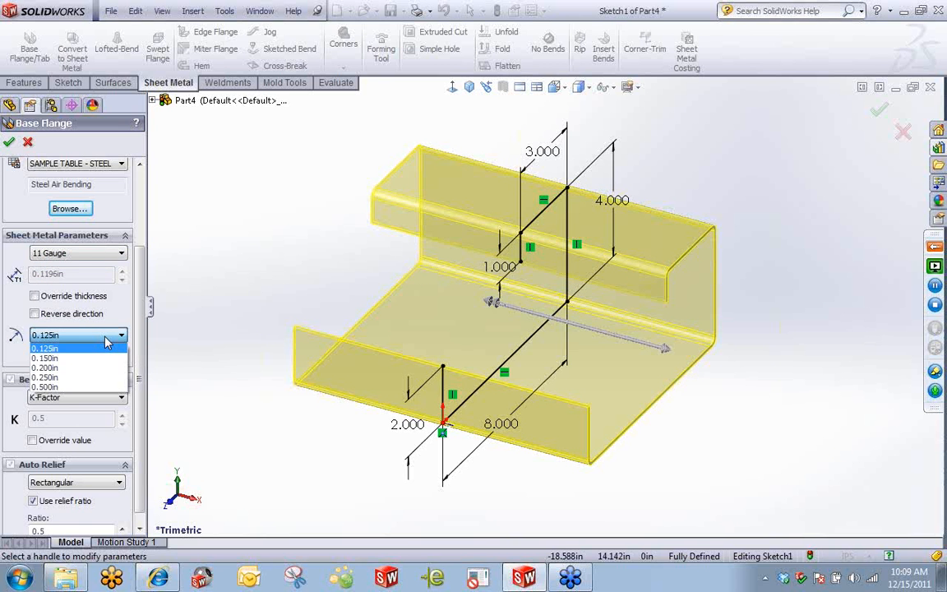
{"action": "left_click", "coordinate": [105, 341]}
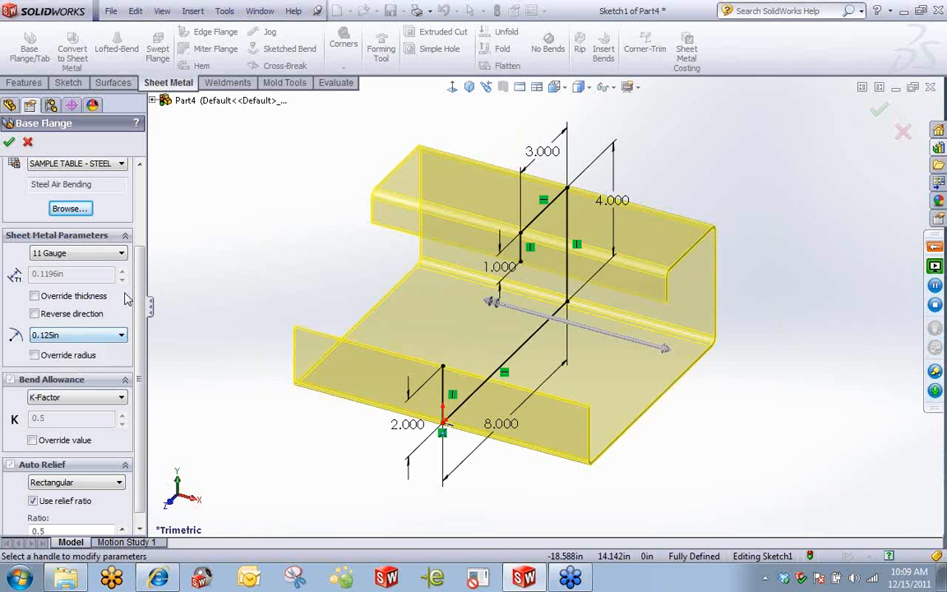
Reverse the material thickness direction relative to the sketch profile
{"action": "scroll", "coordinate": [92, 301], "scroll_direction": "down", "scroll_amount": 1}
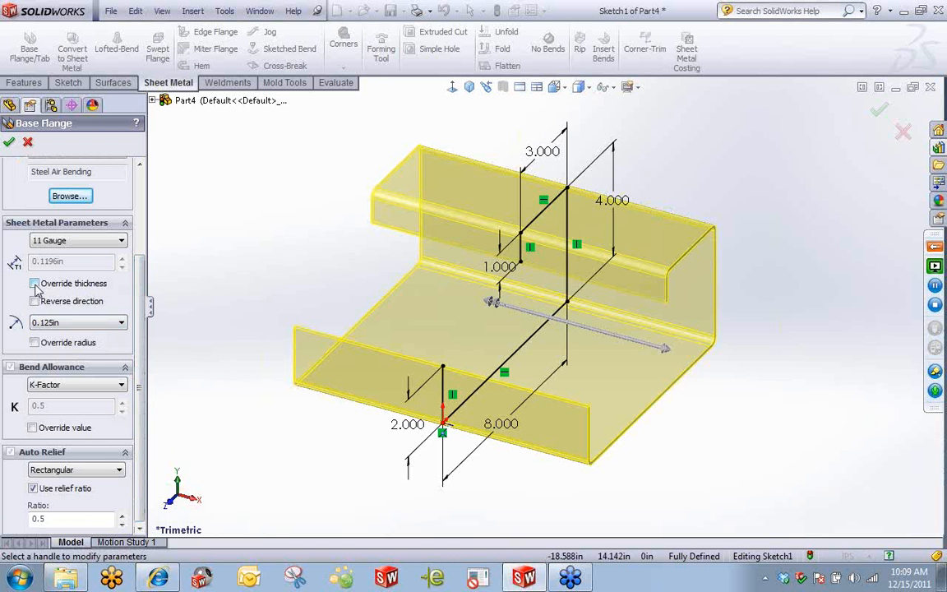
{"action": "middle_click_drag", "start_coordinate": [311, 395], "coordinate": [215, 311]}
{"action": "scroll", "coordinate": [590, 256], "scroll_direction": "down", "scroll_amount": 3}
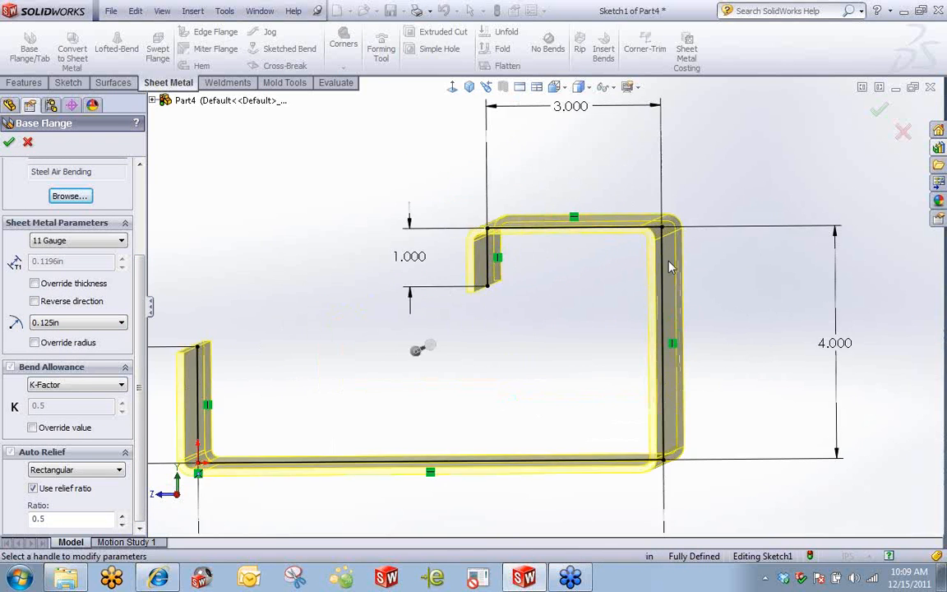
{"action": "scroll", "coordinate": [670, 267], "scroll_direction": "down", "scroll_amount": 2}
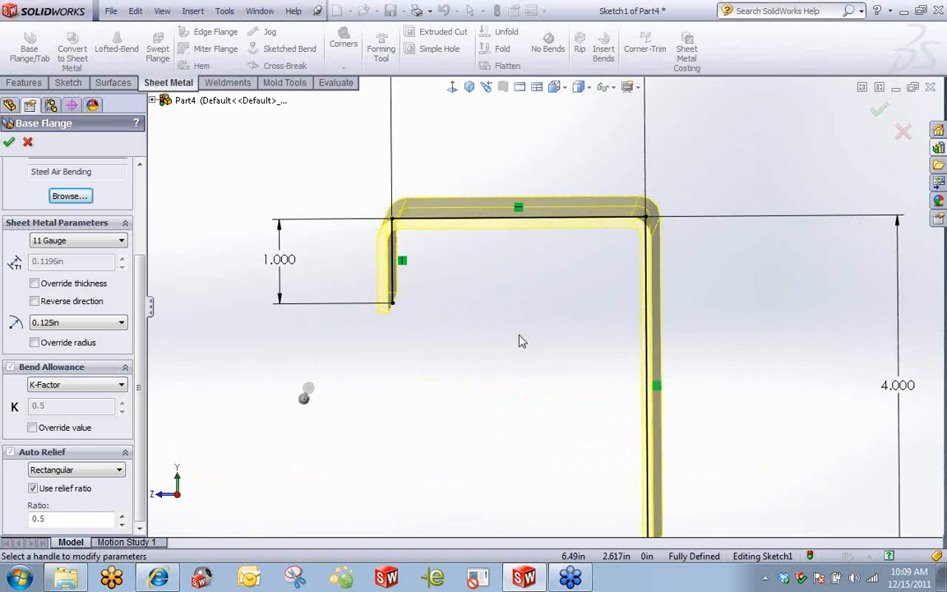
{"action": "left_click", "coordinate": [34, 302]}
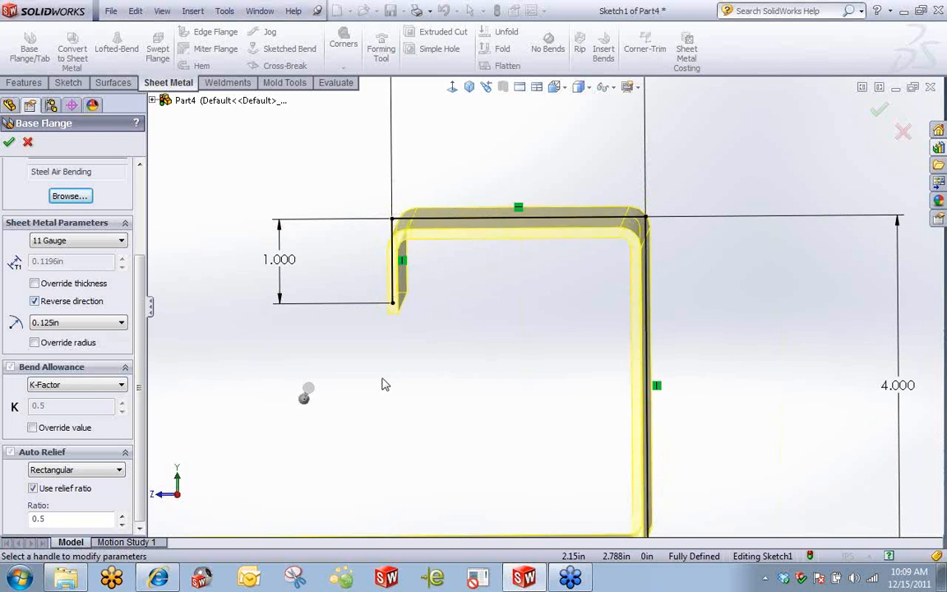
Review the bend allowance methods, keep K-Factor, and finish the base flange
{"action": "middle_click_drag", "start_coordinate": [384, 381], "coordinate": [363, 362]}
{"action": "scroll", "coordinate": [418, 376], "scroll_direction": "up", "scroll_amount": 5}
{"action": "left_click", "coordinate": [120, 385]}
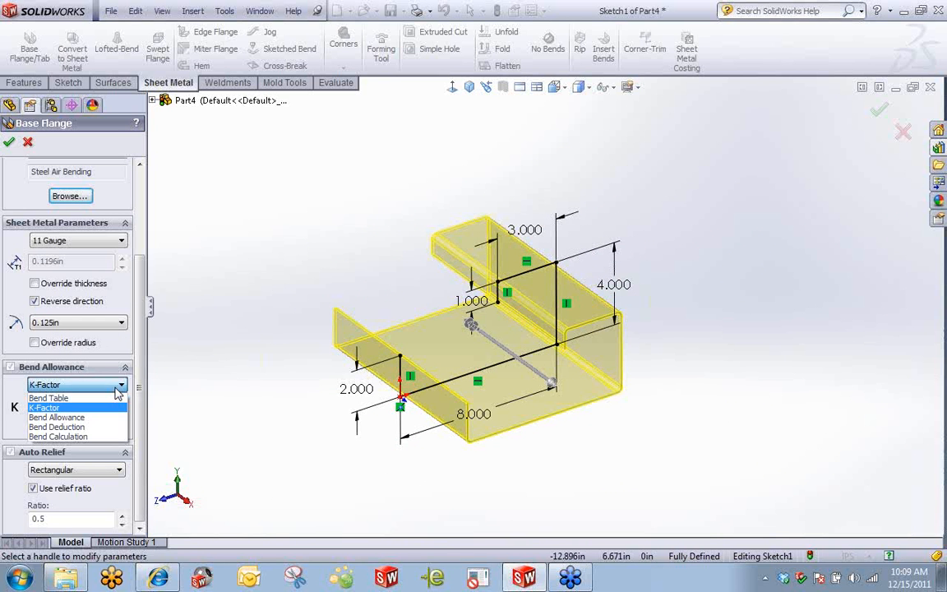
{"action": "left_click", "coordinate": [119, 388]}
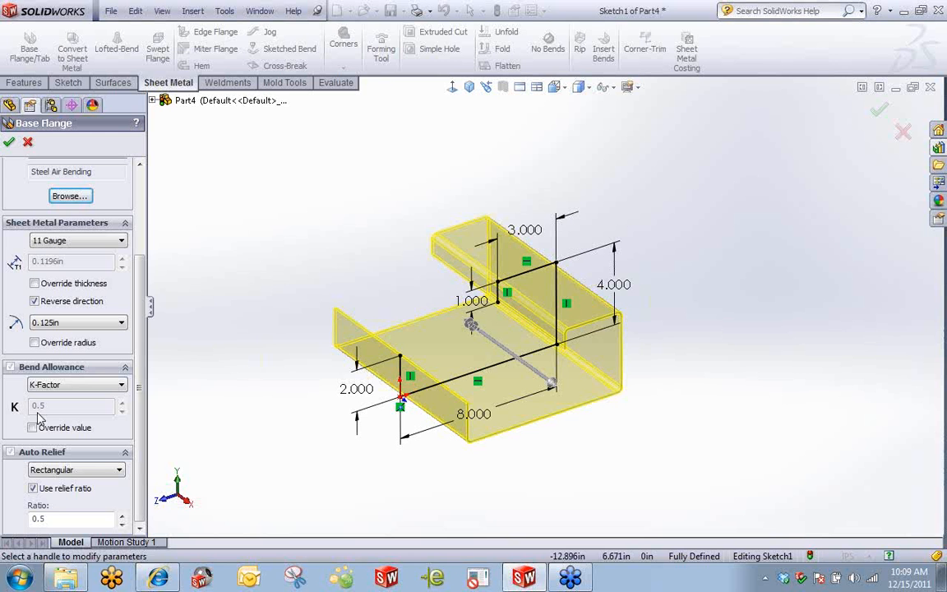
{"action": "left_click", "coordinate": [105, 385]}
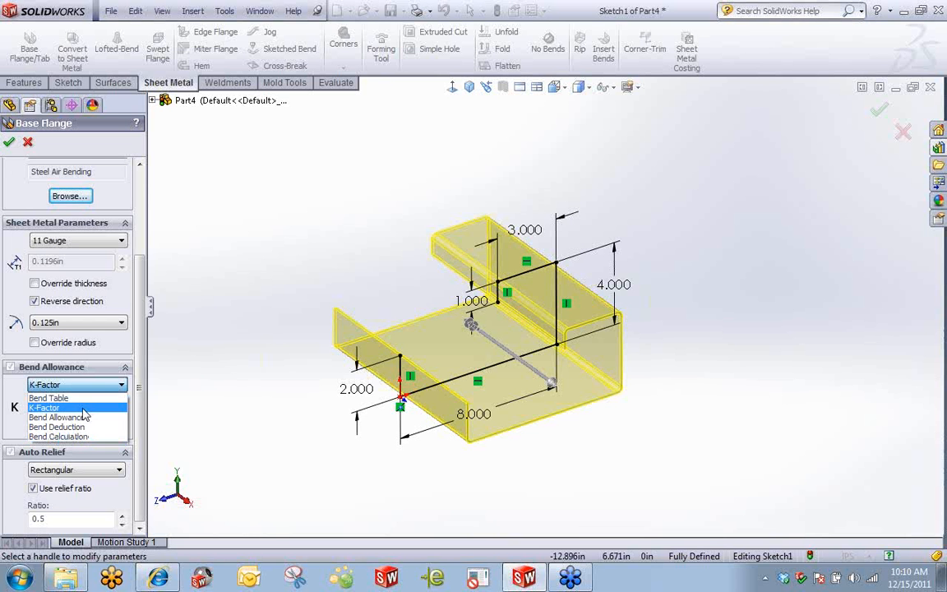
{"action": "left_click", "coordinate": [45, 407]}
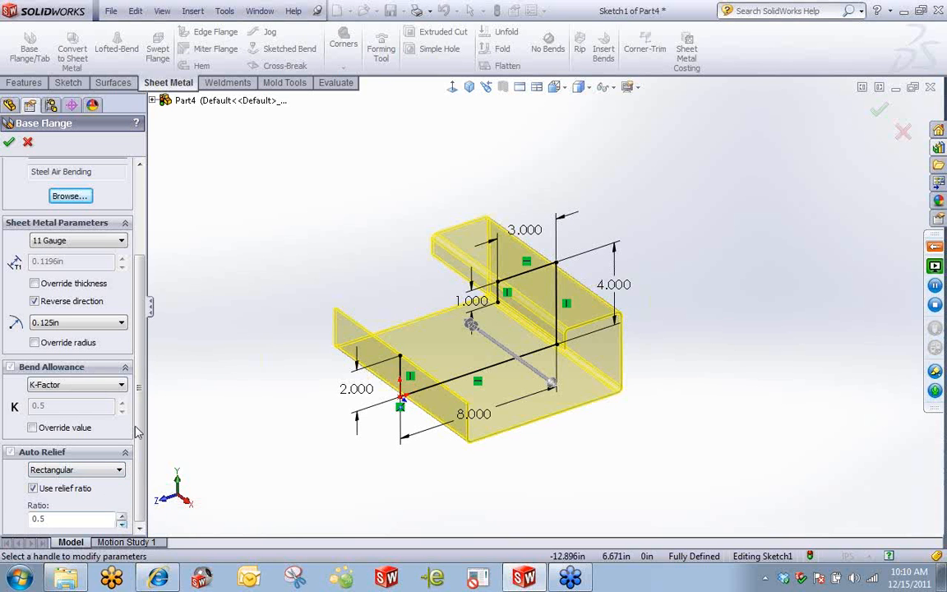
{"action": "left_click", "coordinate": [8, 141]}
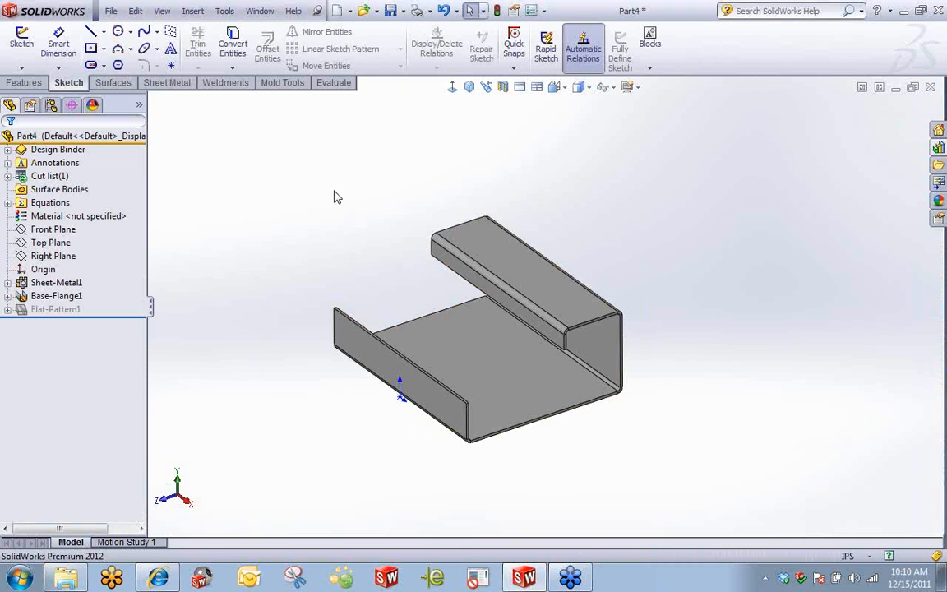
Flatten the part to view its flat pattern, and return it to the folded state
{"action": "left_click", "coordinate": [167, 82]}
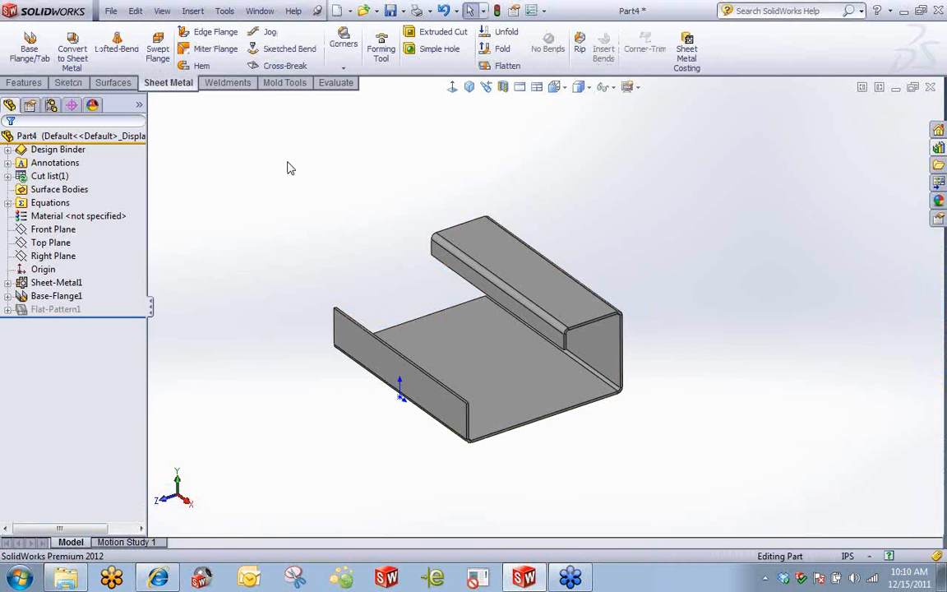
{"action": "left_click", "coordinate": [505, 67]}
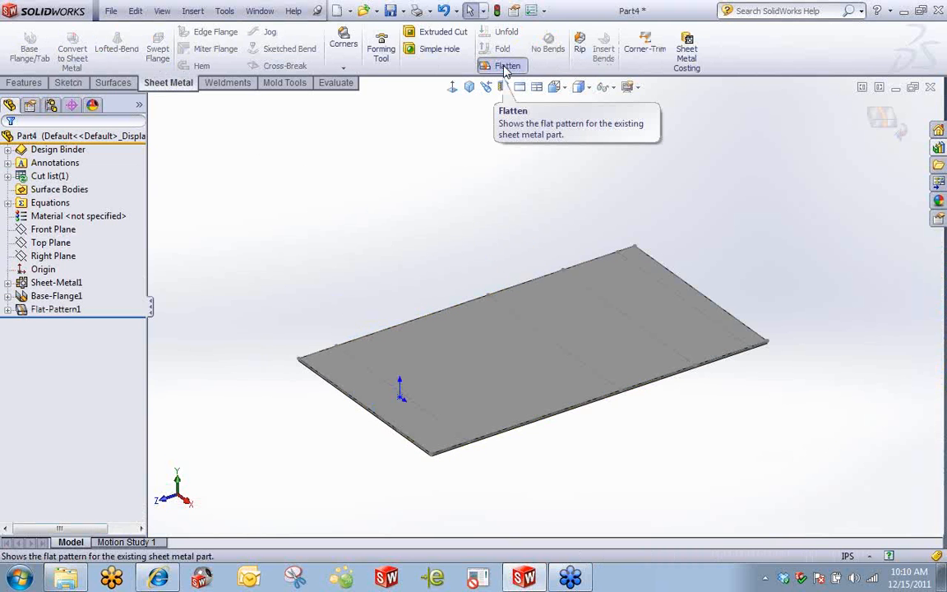
{"action": "left_click", "coordinate": [505, 67]}
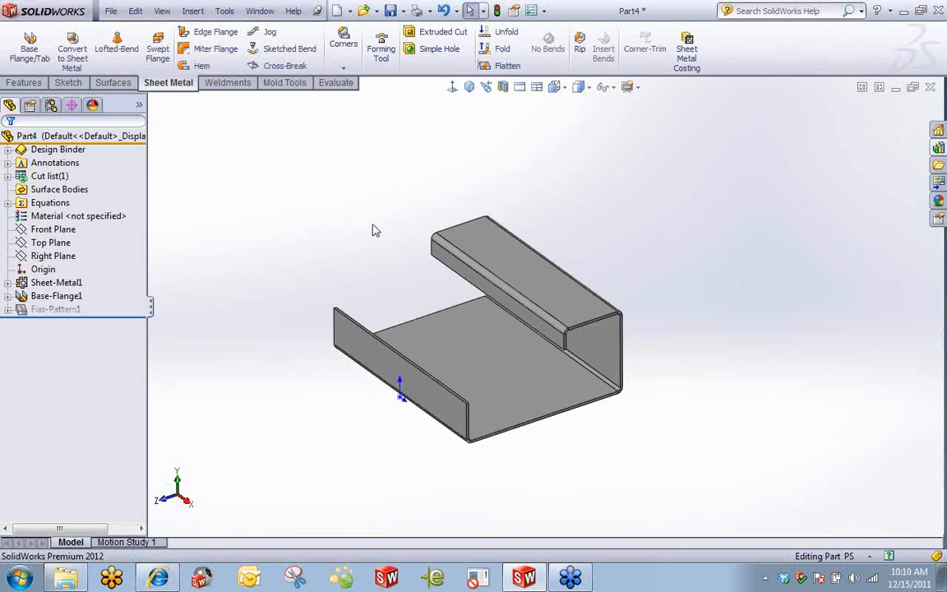
Review the gauge and bend settings of Sheet-Metal1, and list the sketch and bends contained in Base-Flange1
{"action": "left_click", "coordinate": [55, 282]}
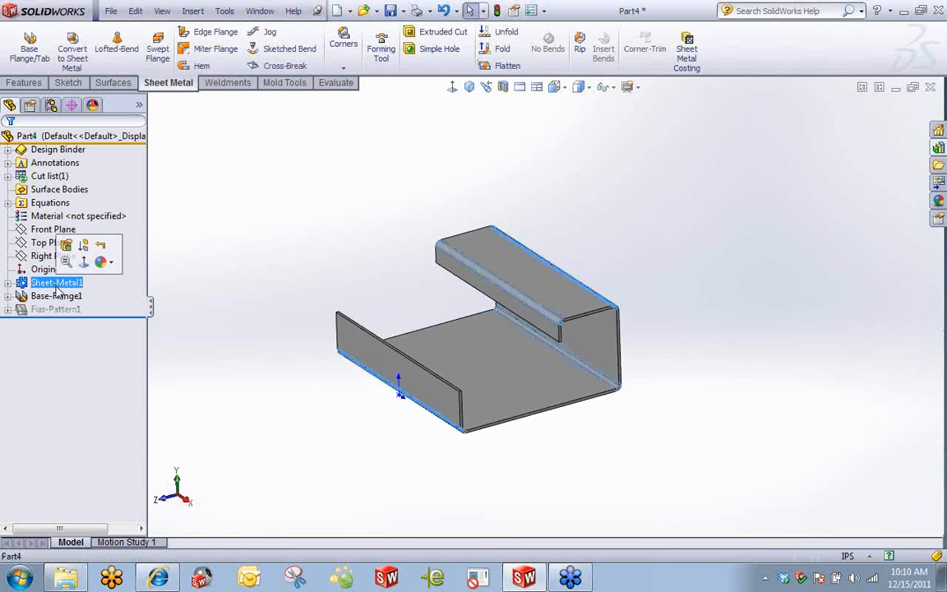
{"action": "left_click", "coordinate": [65, 246]}
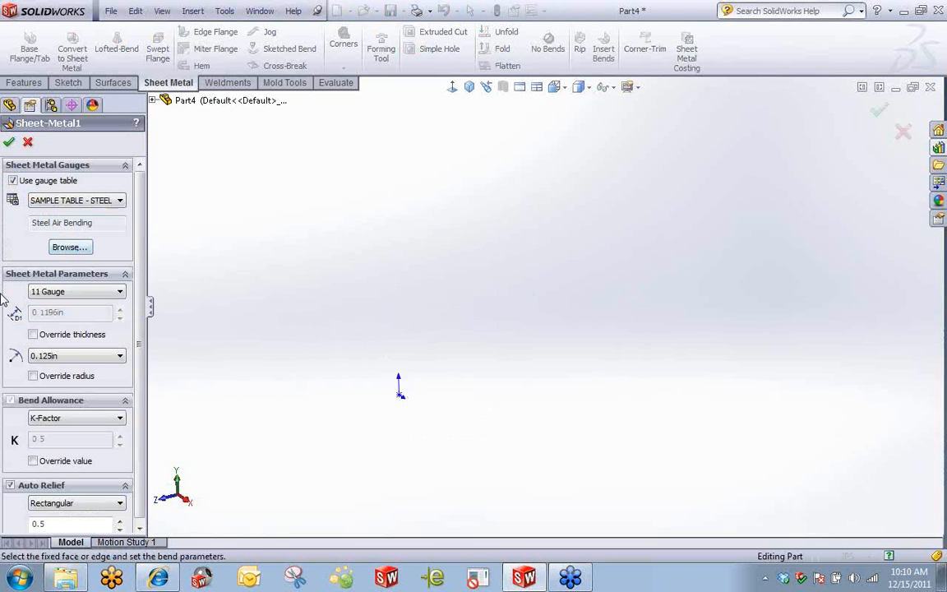
{"action": "left_click", "coordinate": [9, 144]}
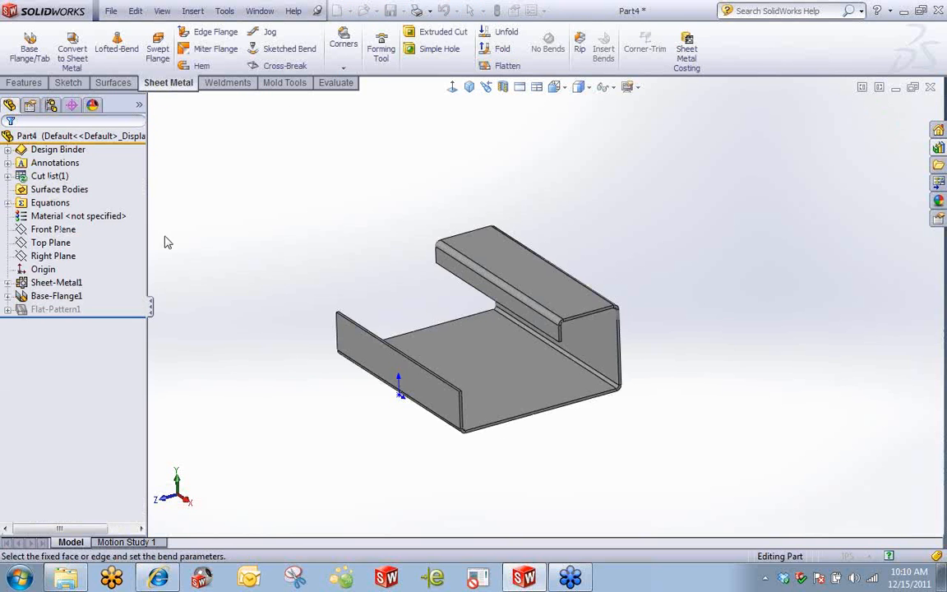
{"action": "left_click", "coordinate": [8, 297]}
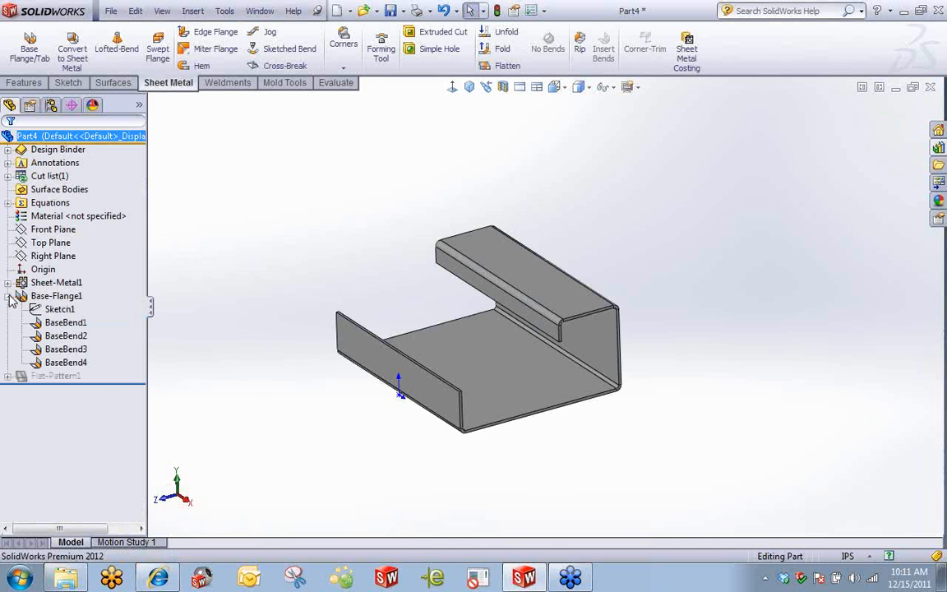
Examine the base flange's sketch profile and the bend parameters and bend order of BaseBend1
{"action": "left_click", "coordinate": [60, 309]}
{"action": "scroll", "coordinate": [520, 329], "scroll_direction": "down", "scroll_amount": 2}
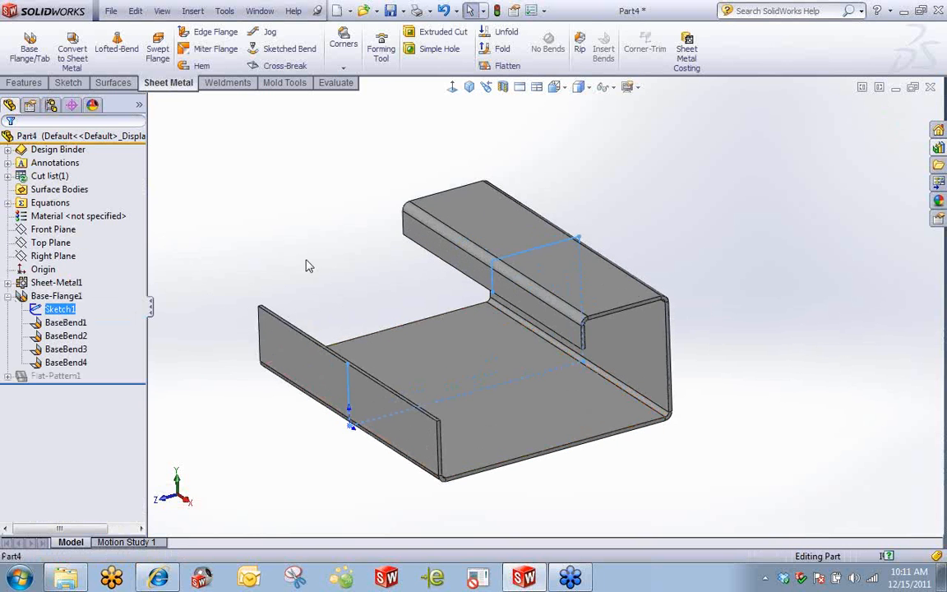
{"action": "left_click", "coordinate": [66, 322]}
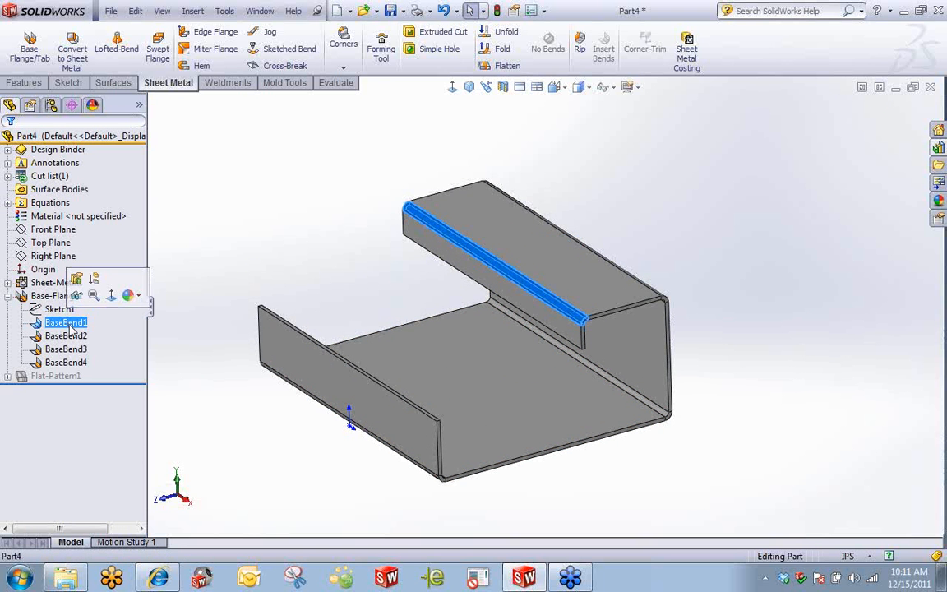
{"action": "left_click", "coordinate": [78, 281]}
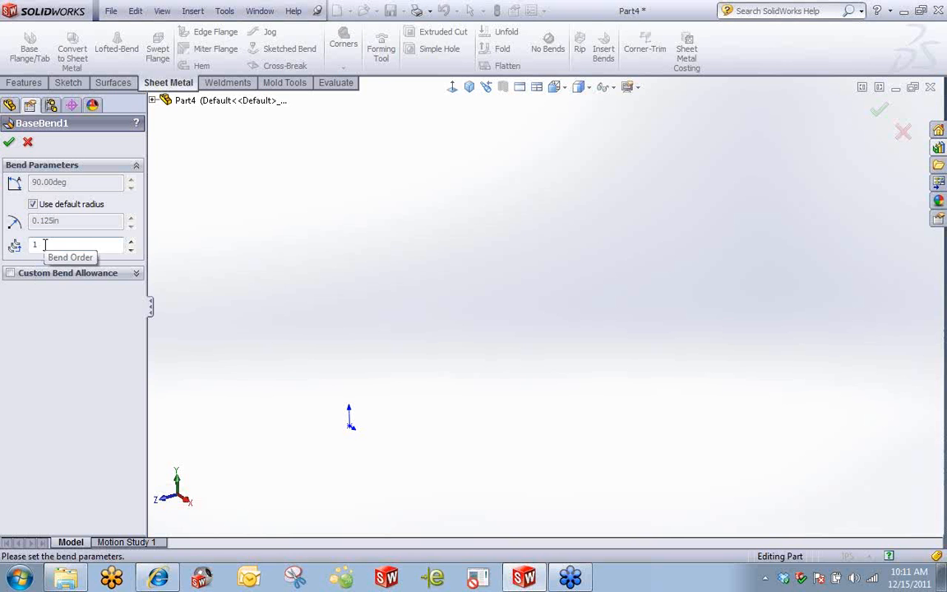
{"action": "left_click", "coordinate": [8, 142]}
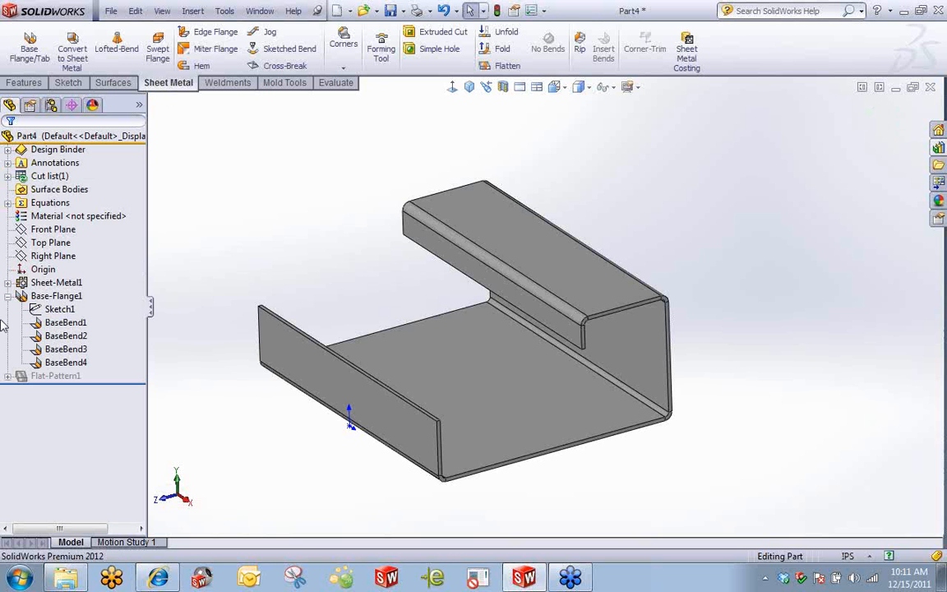
{"action": "left_click", "coordinate": [9, 296]}
Start an edge flange along the upper edge of the short wall, extending outward about 3.17 in
{"action": "middle_click_drag", "start_coordinate": [306, 259], "coordinate": [284, 224]}
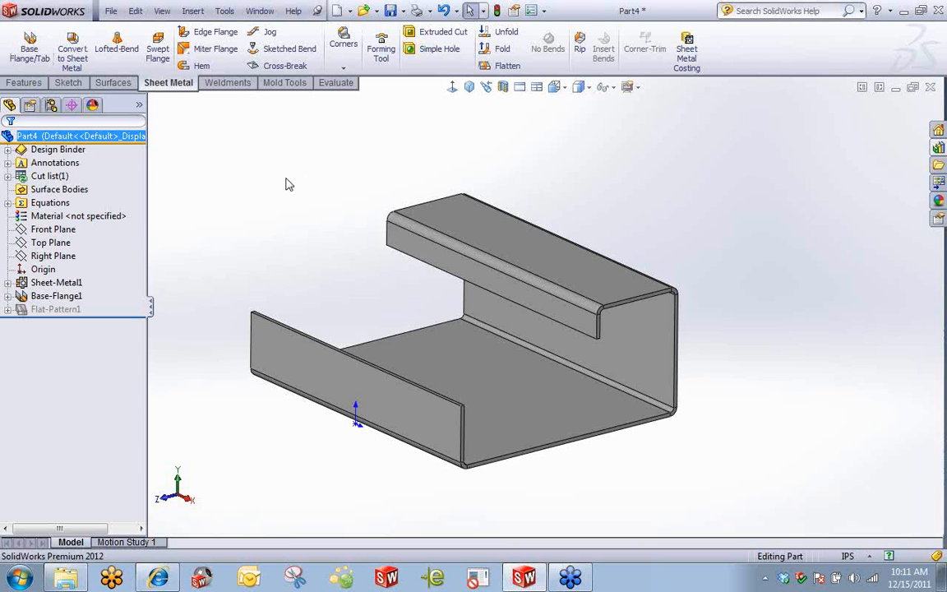
{"action": "middle_click_drag", "start_coordinate": [288, 185], "coordinate": [288, 195]}
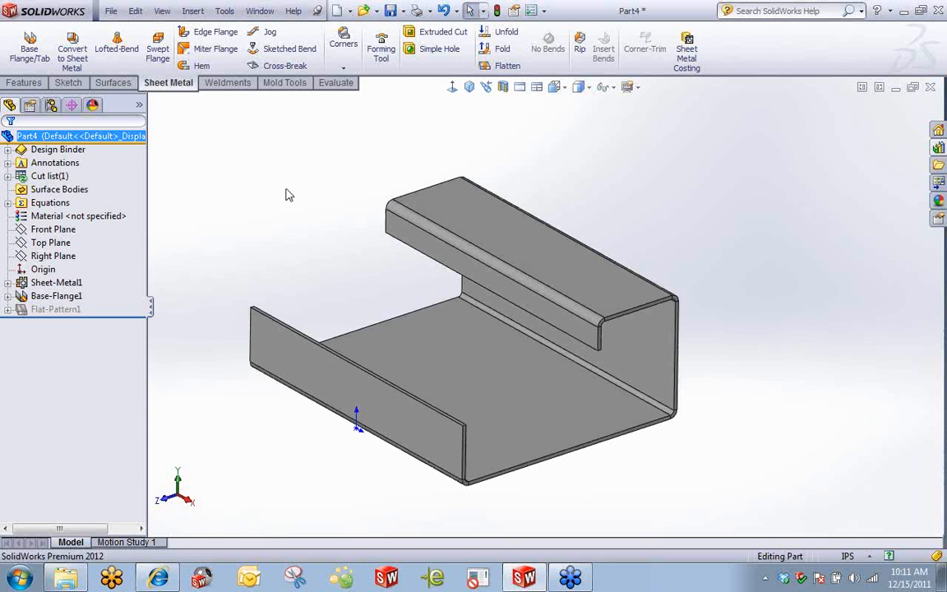
{"action": "left_click", "coordinate": [205, 32]}
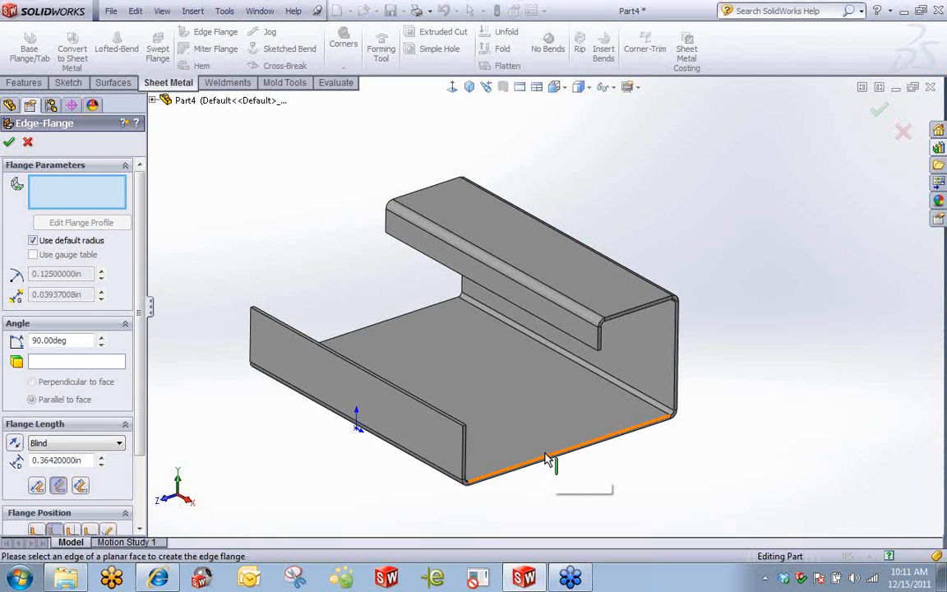
{"action": "left_click", "coordinate": [444, 414]}
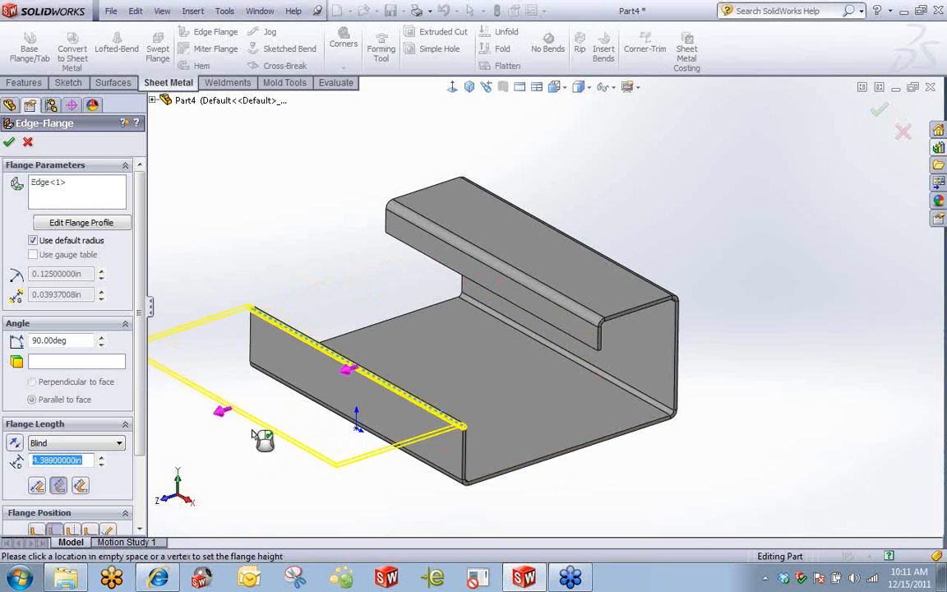
{"action": "scroll", "coordinate": [384, 365], "scroll_direction": "up", "scroll_amount": 3}
{"action": "scroll", "coordinate": [386, 370], "scroll_direction": "down", "scroll_amount": 3}
{"action": "scroll", "coordinate": [423, 355], "scroll_direction": "down", "scroll_amount": 1}
{"action": "middle_click_drag", "start_coordinate": [422, 355], "coordinate": [443, 349]}
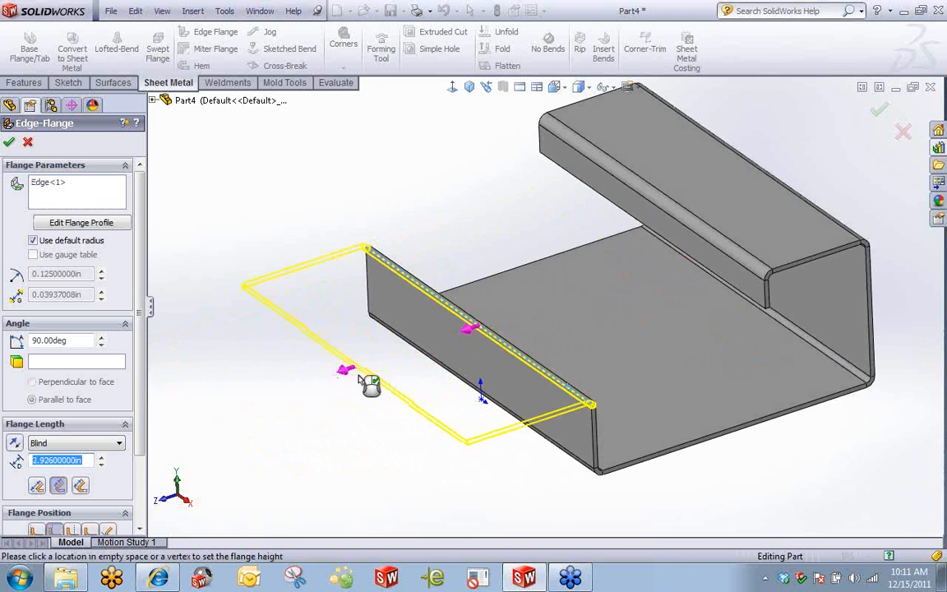
{"action": "left_click", "coordinate": [349, 362]}
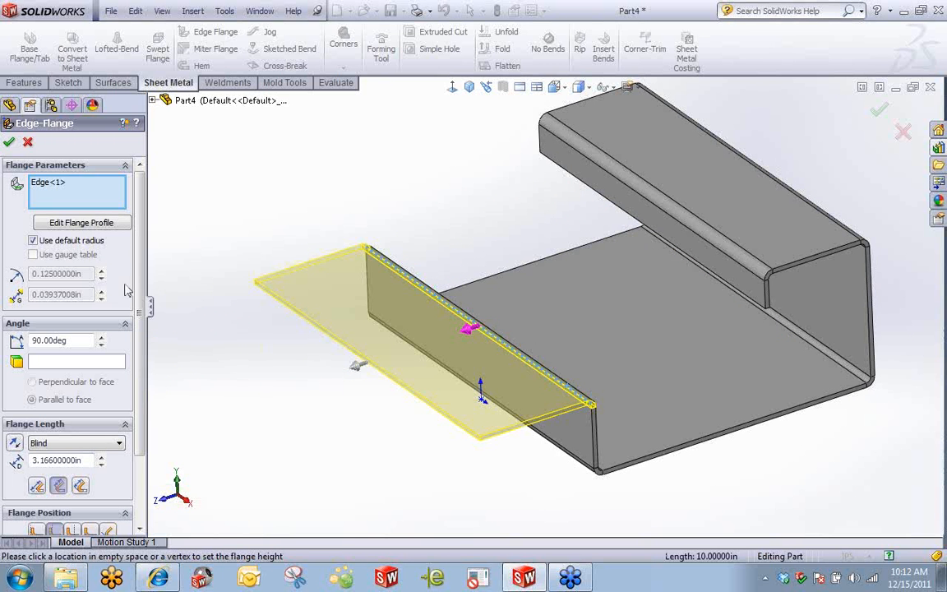
Set the edge flange's bend angle to 120 degrees and check the profile from the side
{"action": "scroll", "coordinate": [136, 275], "scroll_direction": "down", "scroll_amount": 2}
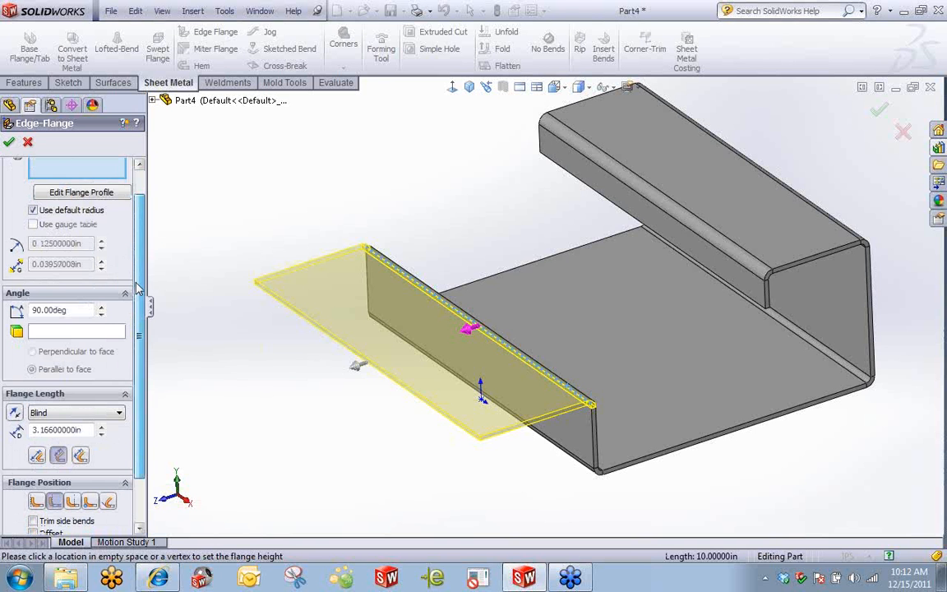
{"action": "left_click", "coordinate": [101, 314]}
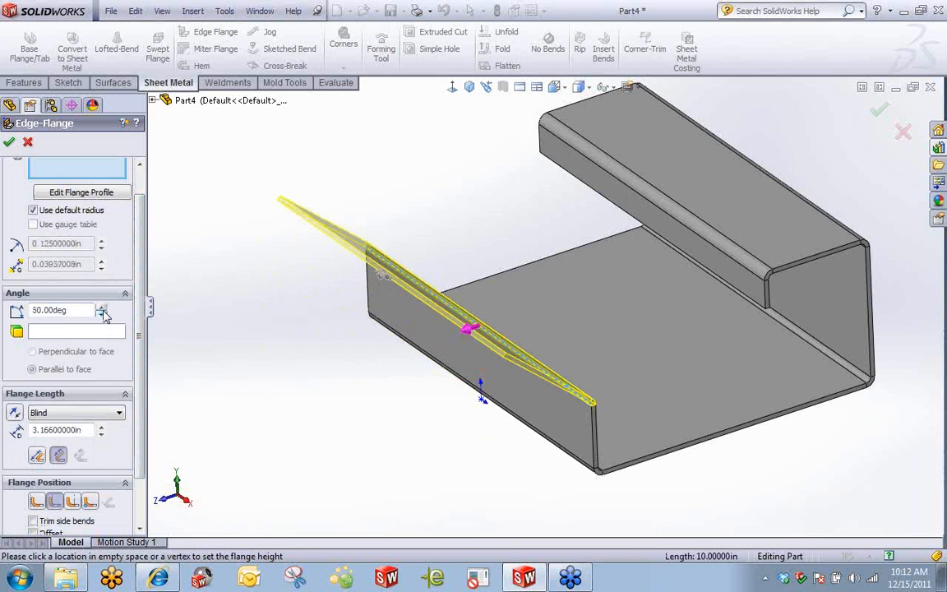
{"action": "left_click", "coordinate": [101, 307]}
{"action": "left_click", "coordinate": [102, 306]}
{"action": "left_click", "coordinate": [102, 307]}
{"action": "left_click", "coordinate": [102, 306]}
{"action": "left_click", "coordinate": [102, 307]}
{"action": "left_click", "coordinate": [101, 307]}
{"action": "middle_click_drag", "start_coordinate": [260, 361], "coordinate": [162, 299]}
{"action": "left_click", "coordinate": [102, 306]}
{"action": "middle_click_drag", "start_coordinate": [286, 299], "coordinate": [152, 367]}
{"action": "scroll", "coordinate": [120, 386], "scroll_direction": "down", "scroll_amount": 3}
{"action": "middle_click_drag", "start_coordinate": [233, 378], "coordinate": [219, 349]}
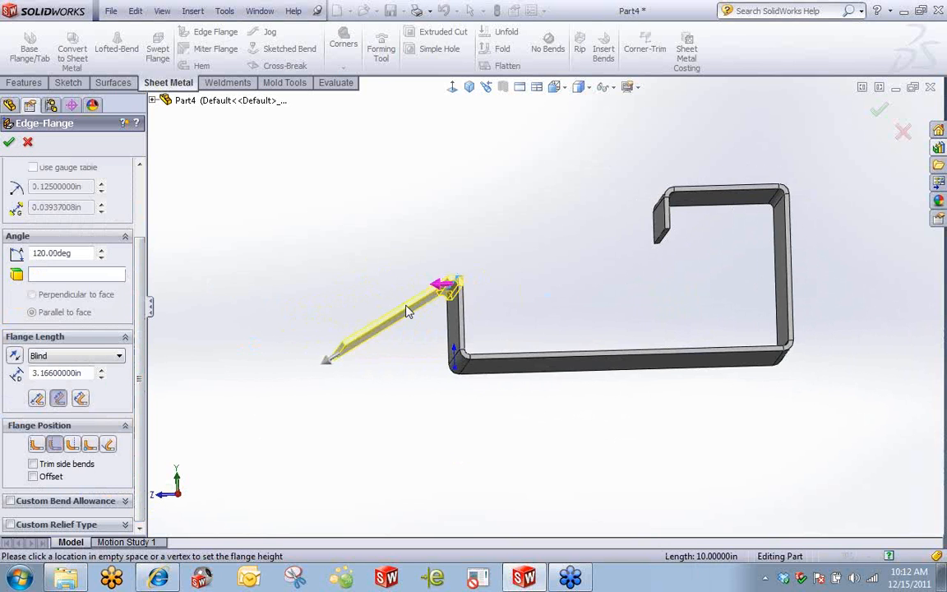
Measure the flange length by the Tangent Bend method and set it to 3 in
{"action": "scroll", "coordinate": [438, 325], "scroll_direction": "down", "scroll_amount": 3}
{"action": "middle_click_drag", "start_coordinate": [438, 325], "coordinate": [432, 322]}
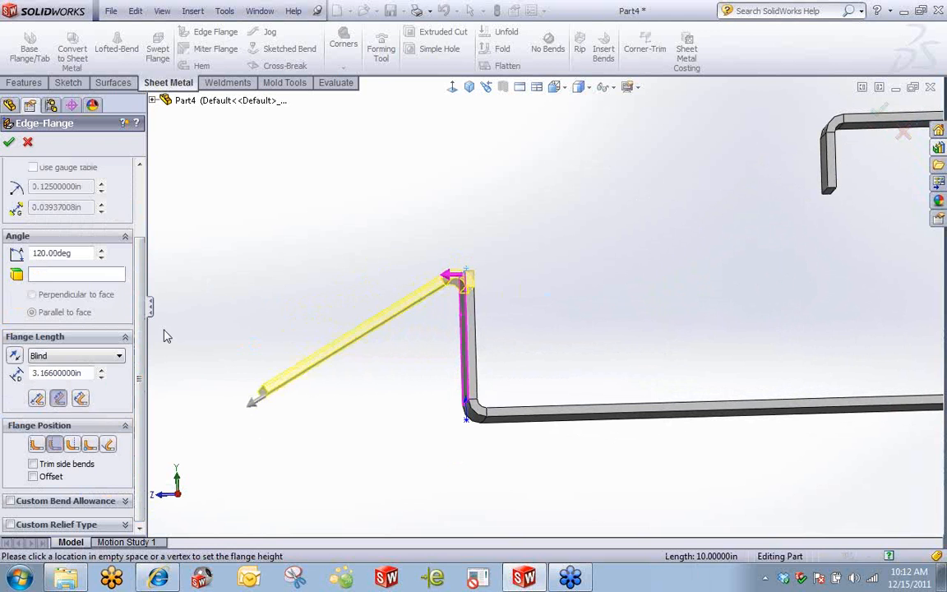
{"action": "left_click", "coordinate": [80, 399]}
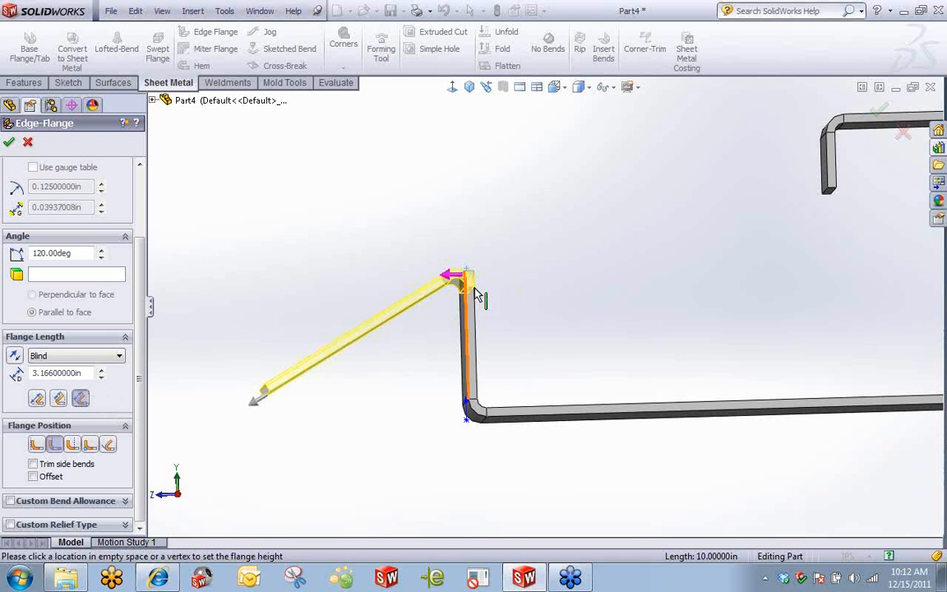
{"action": "scroll", "coordinate": [466, 288], "scroll_direction": "down", "scroll_amount": 3}
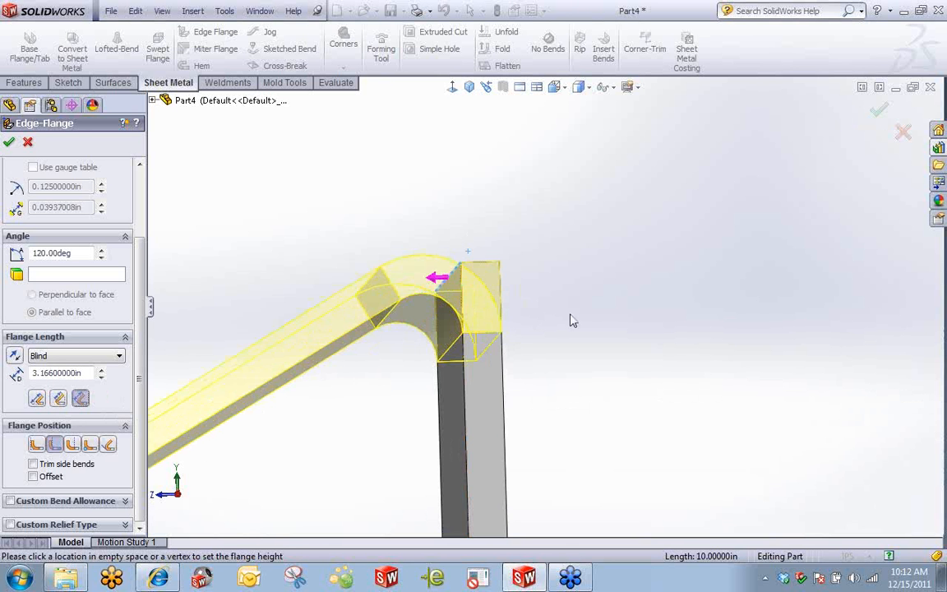
{"action": "scroll", "coordinate": [573, 320], "scroll_direction": "up", "scroll_amount": 3}
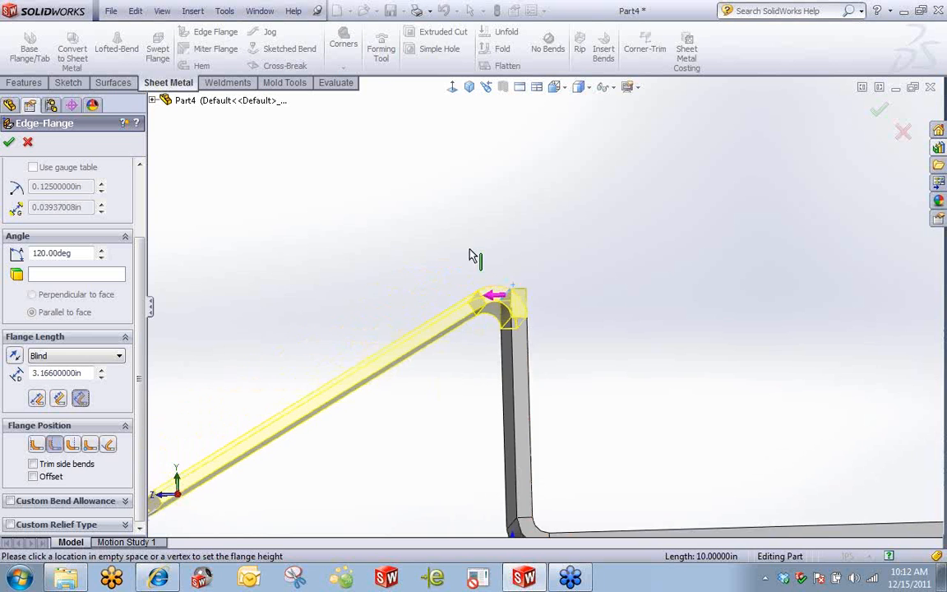
{"action": "scroll", "coordinate": [459, 319], "scroll_direction": "up", "scroll_amount": 2}
{"action": "middle_click_drag", "start_coordinate": [460, 319], "coordinate": [418, 289]}
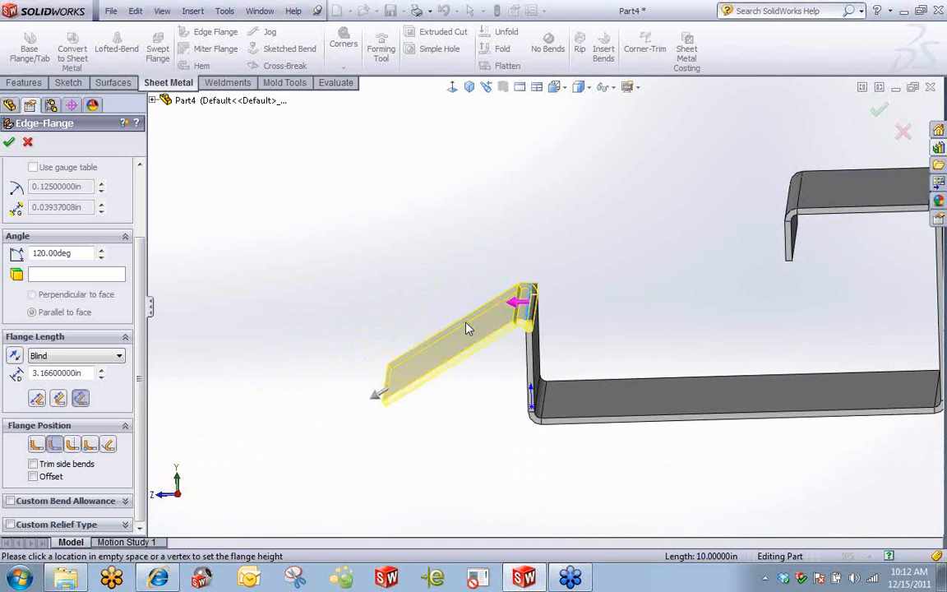
{"action": "double_click", "coordinate": [84, 372]}
{"action": "type", "text": "3"}
{"action": "key", "text": "Return"}
Compare the flange position options at the bend and choose Tangent to Bend
{"action": "middle_click_drag", "start_coordinate": [288, 269], "coordinate": [400, 309]}
{"action": "scroll", "coordinate": [546, 322], "scroll_direction": "down", "scroll_amount": 5}
{"action": "mouse_move", "coordinate": [545, 345]}
{"action": "middle_mouse_down"}
{"action": "mouse_move", "coordinate": [535, 328]}
{"action": "mouse_move", "coordinate": [543, 321]}
{"action": "mouse_move", "coordinate": [543, 334]}
{"action": "middle_mouse_up"}
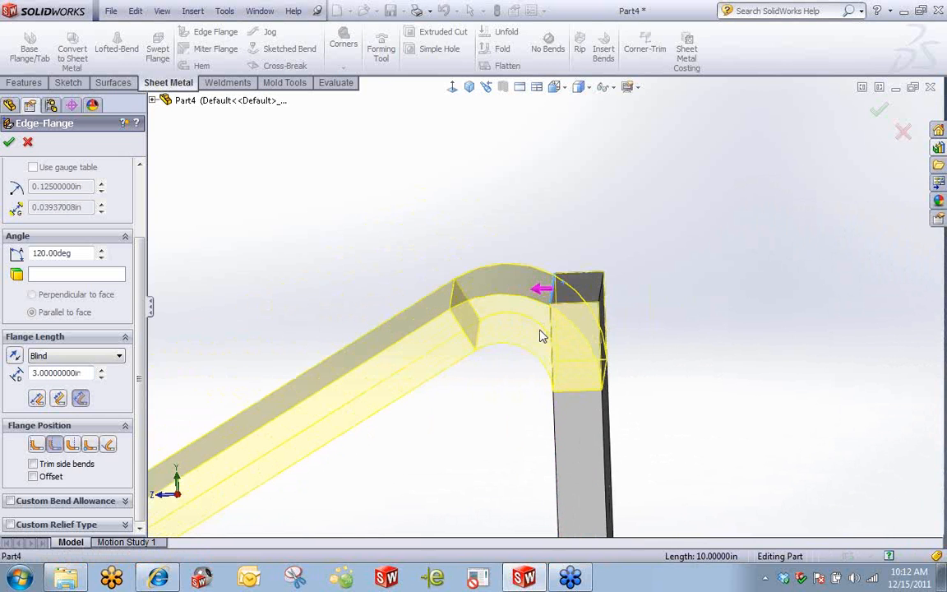
{"action": "left_click", "coordinate": [41, 444]}
{"action": "left_click", "coordinate": [53, 445]}
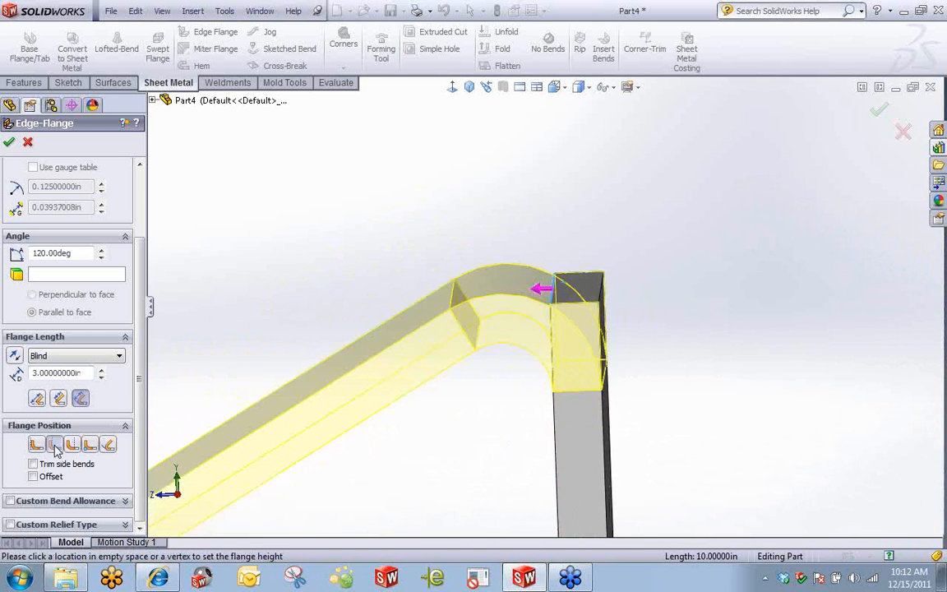
{"action": "left_click", "coordinate": [90, 445]}
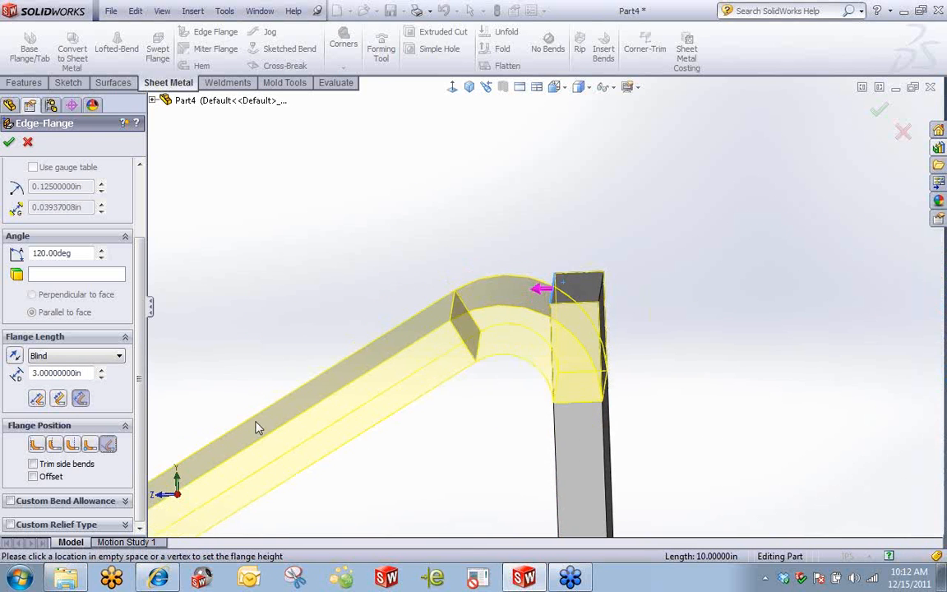
{"action": "left_click", "coordinate": [108, 444]}
{"action": "middle_click_drag", "start_coordinate": [370, 389], "coordinate": [473, 307]}
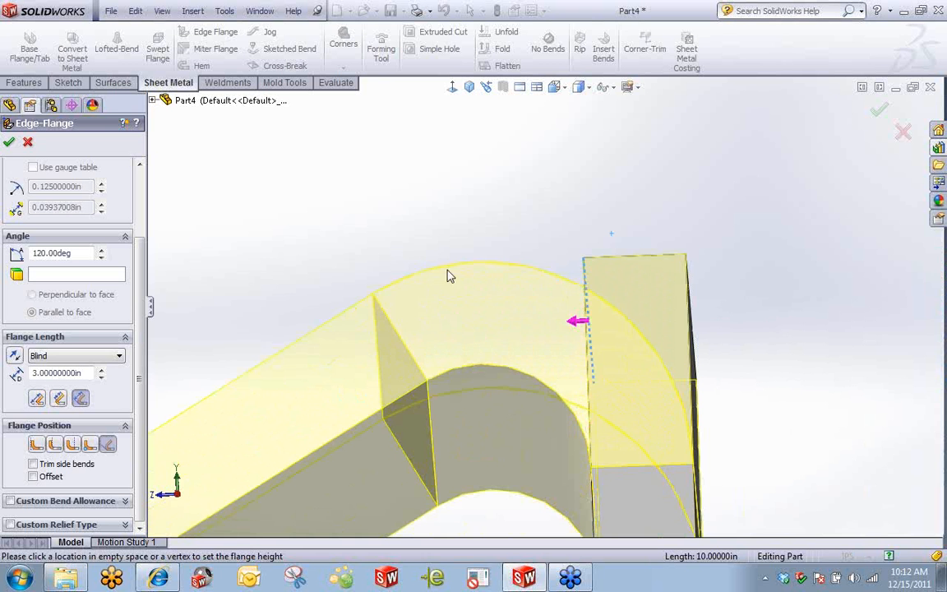
{"action": "scroll", "coordinate": [685, 271], "scroll_direction": "up", "scroll_amount": 10}
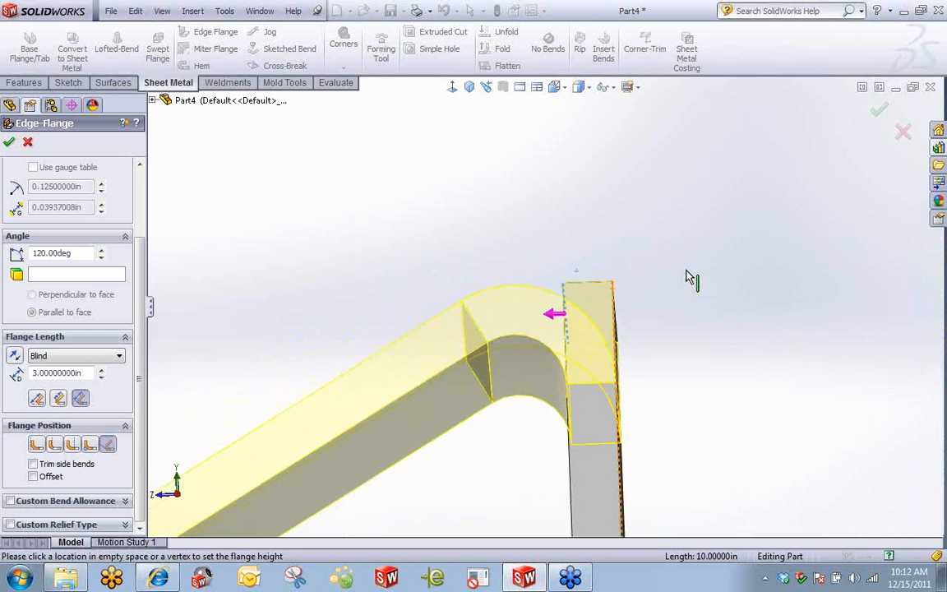
Review the remaining edge flange settings and finish the angled flange
{"action": "middle_click_drag", "start_coordinate": [629, 250], "coordinate": [644, 281]}
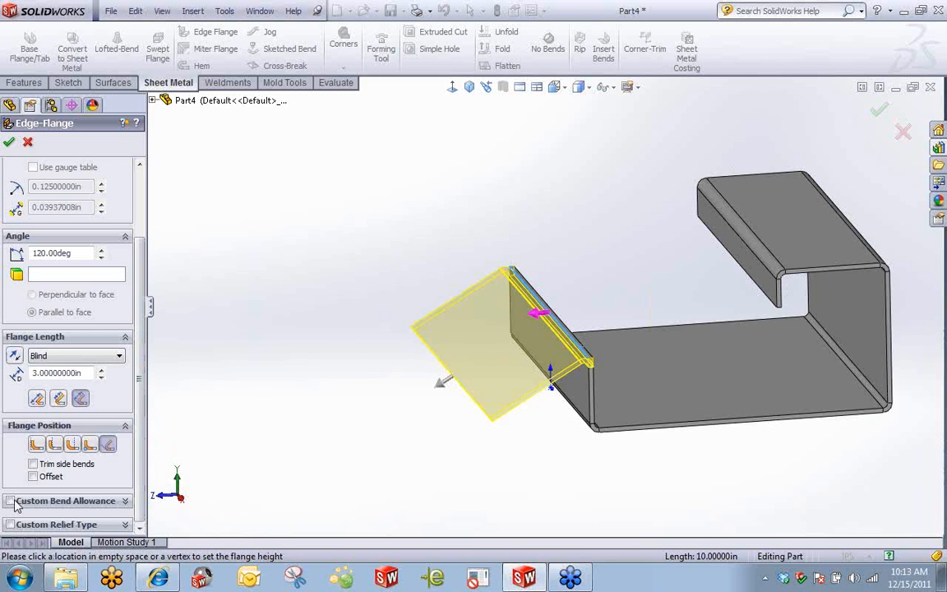
{"action": "scroll", "coordinate": [149, 346], "scroll_direction": "up", "scroll_amount": 3}
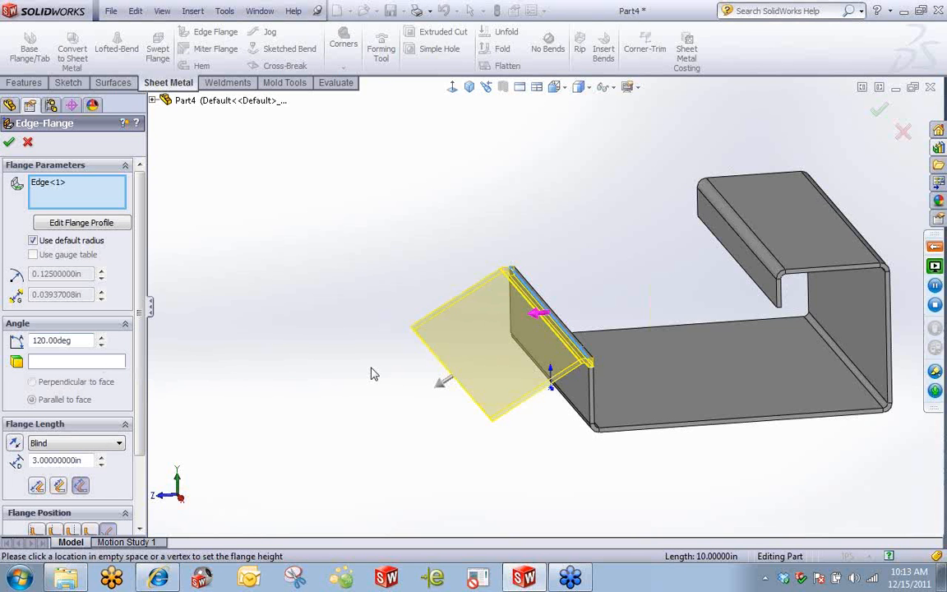
{"action": "scroll", "coordinate": [374, 340], "scroll_direction": "up", "scroll_amount": 3}
{"action": "scroll", "coordinate": [678, 284], "scroll_direction": "down", "scroll_amount": 2}
{"action": "mouse_move", "coordinate": [391, 319]}
{"action": "middle_mouse_down"}
{"action": "mouse_move", "coordinate": [397, 304]}
{"action": "mouse_move", "coordinate": [405, 328]}
{"action": "middle_mouse_up"}
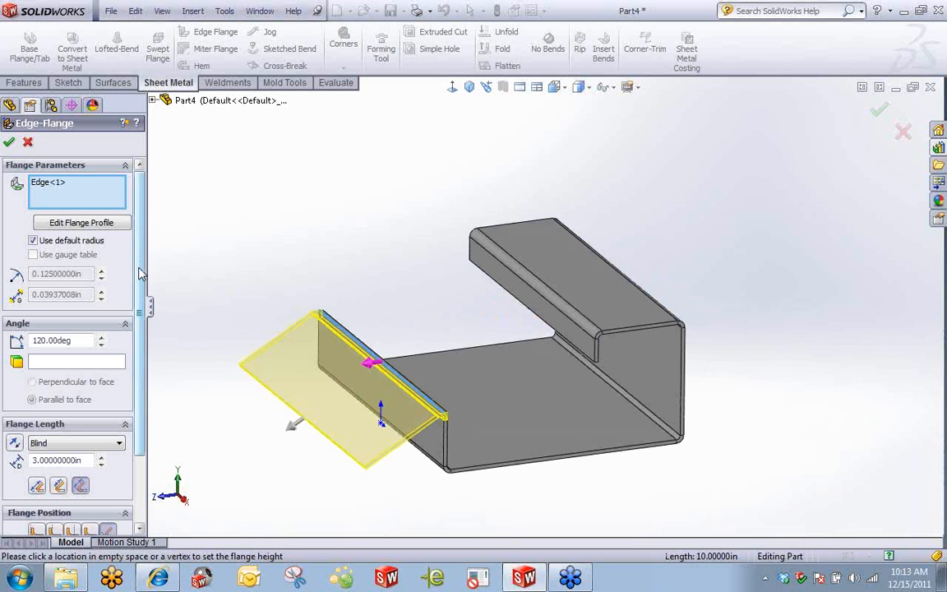
{"action": "left_click", "coordinate": [9, 142]}
Start an edge flange on the base's near end edge, extending up to the vertex at the upper wall's outer corner
{"action": "middle_click_drag", "start_coordinate": [607, 351], "coordinate": [572, 326]}
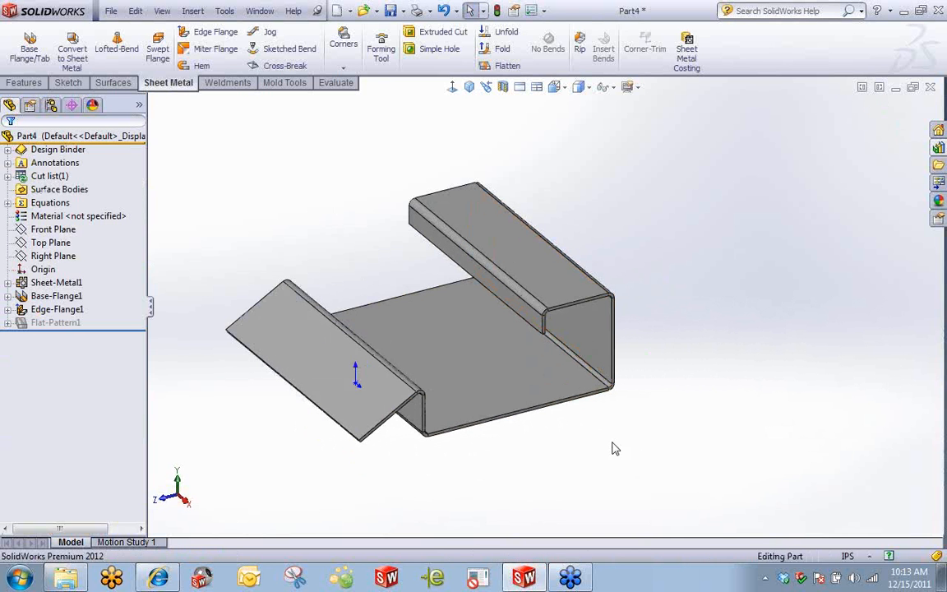
{"action": "left_click", "coordinate": [191, 40]}
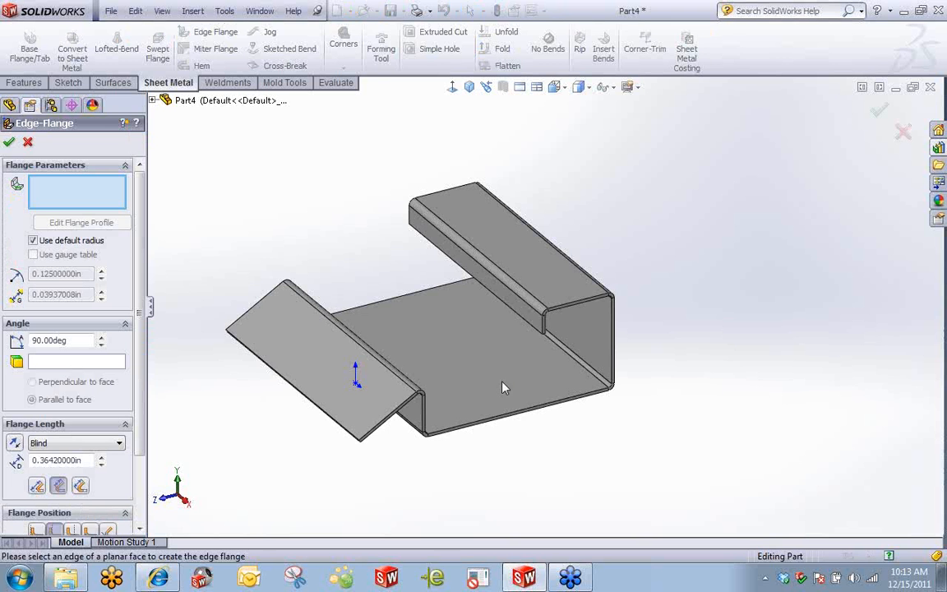
{"action": "left_click", "coordinate": [528, 408]}
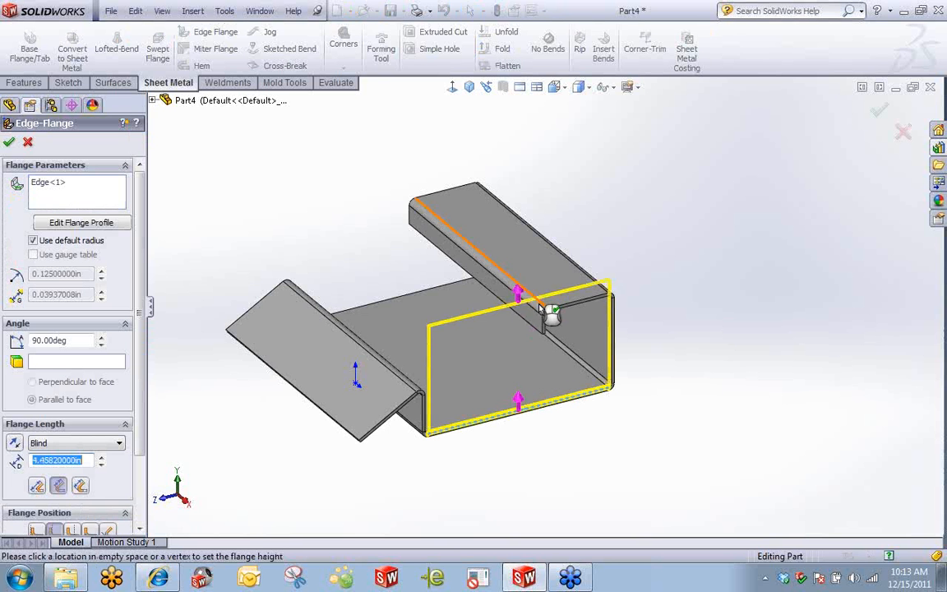
{"action": "scroll", "coordinate": [562, 329], "scroll_direction": "down", "scroll_amount": 4}
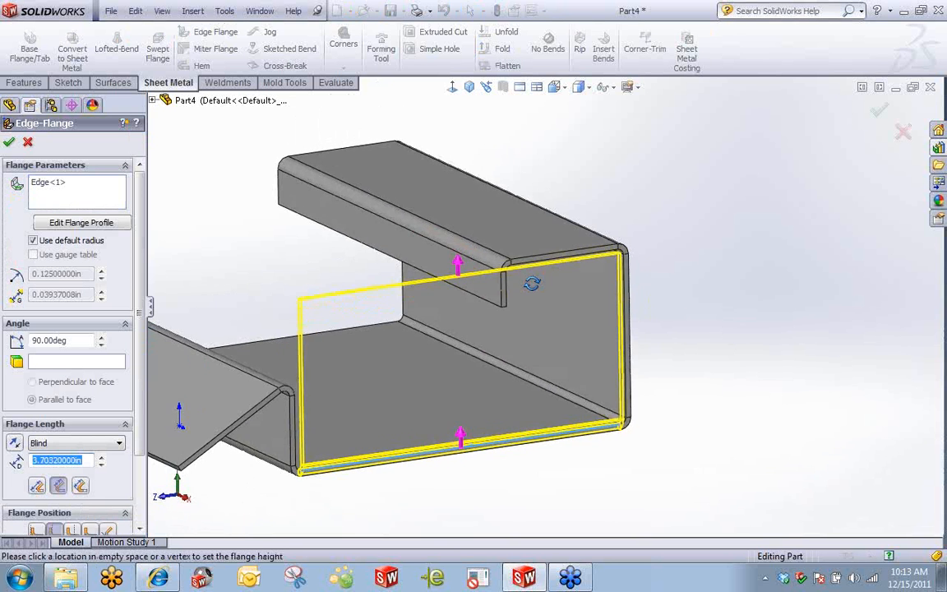
{"action": "scroll", "coordinate": [544, 298], "scroll_direction": "down", "scroll_amount": 5}
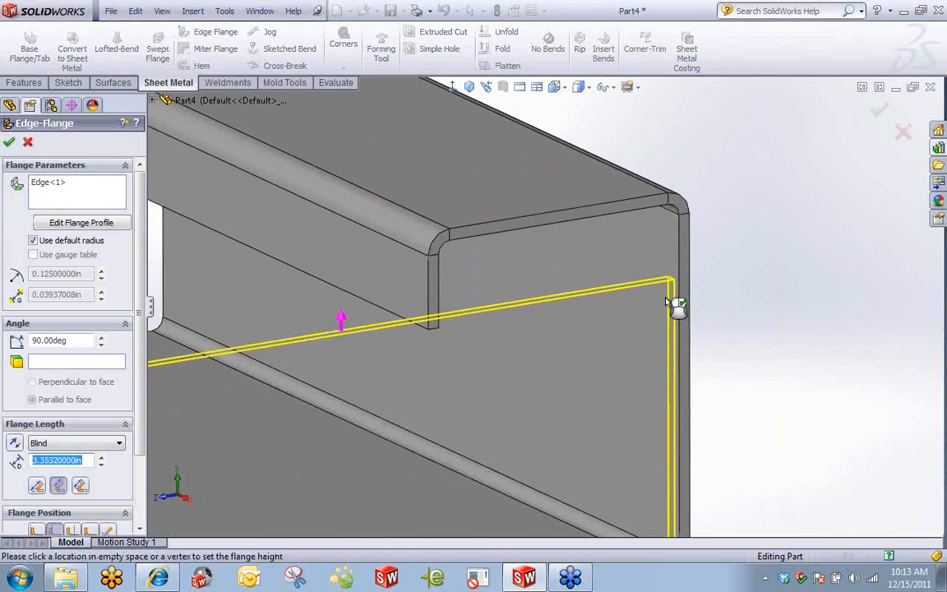
{"action": "scroll", "coordinate": [667, 239], "scroll_direction": "down", "scroll_amount": 3}
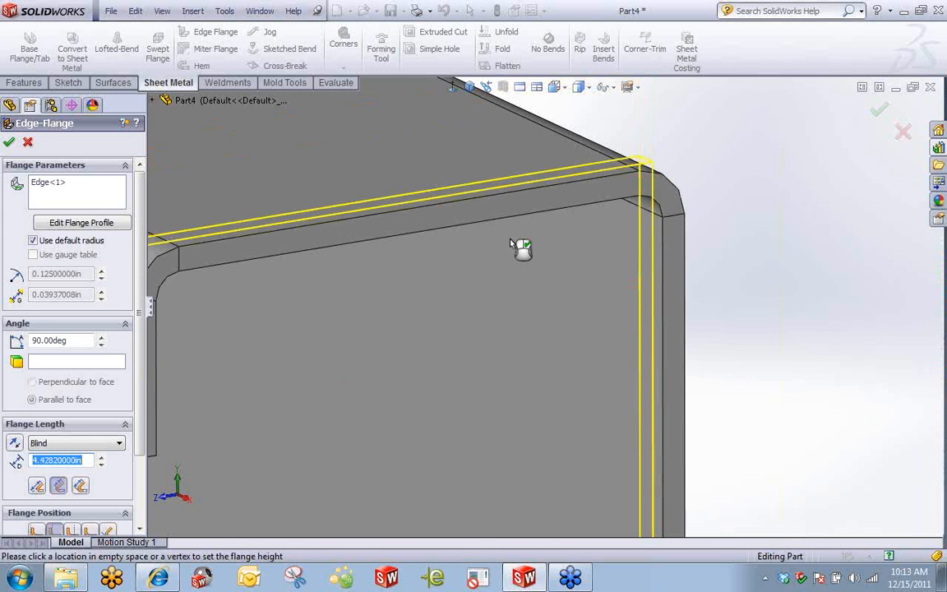
{"action": "left_click", "coordinate": [642, 174]}
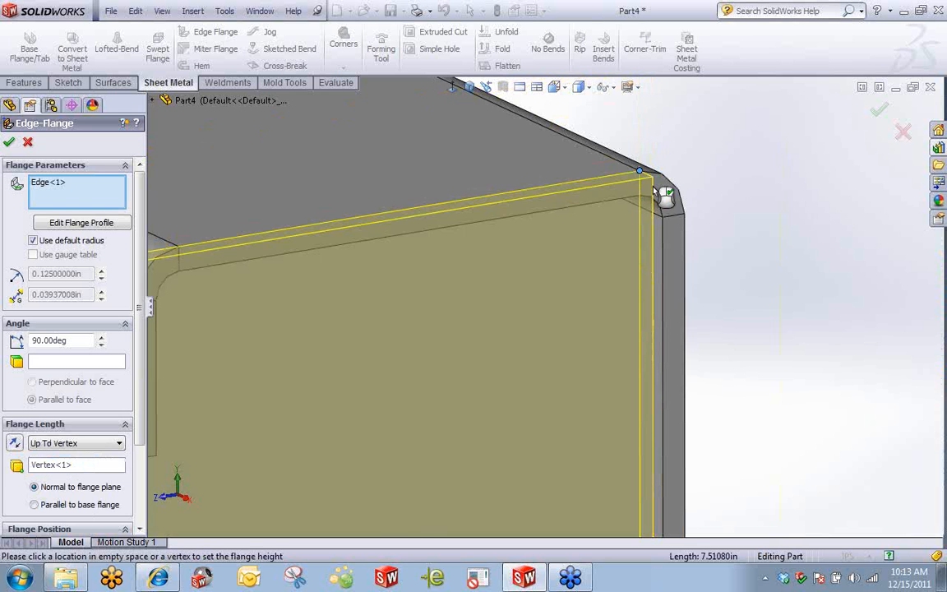
Set the end flange's position to Bend Outside, checking its fit at the lower corner of the channel
{"action": "middle_click_drag", "start_coordinate": [651, 184], "coordinate": [689, 227]}
{"action": "scroll", "coordinate": [687, 225], "scroll_direction": "up", "scroll_amount": 6}
{"action": "scroll", "coordinate": [395, 370], "scroll_direction": "down", "scroll_amount": 2}
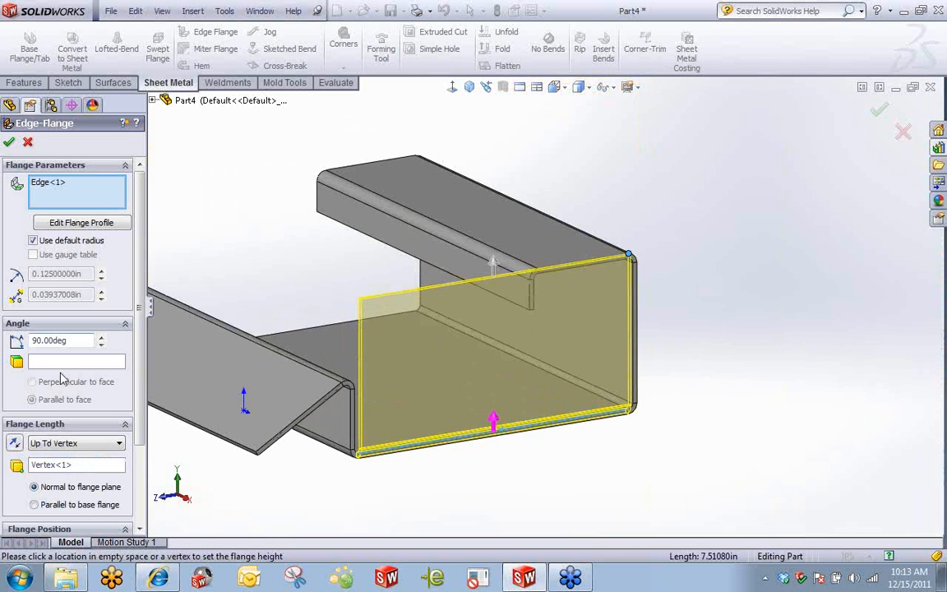
{"action": "scroll", "coordinate": [503, 321], "scroll_direction": "up", "scroll_amount": 3}
{"action": "scroll", "coordinate": [503, 320], "scroll_direction": "down", "scroll_amount": 2}
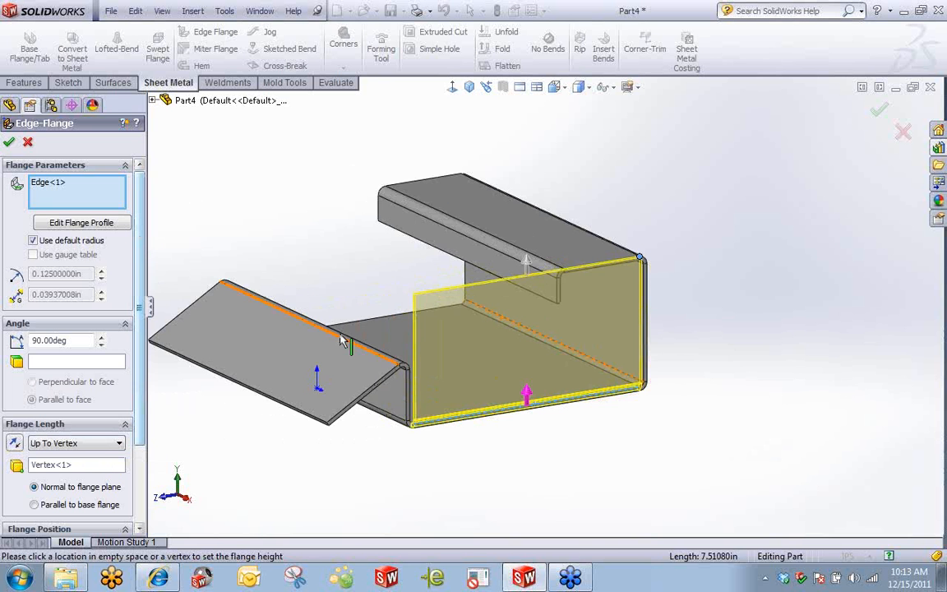
{"action": "scroll", "coordinate": [361, 382], "scroll_direction": "down", "scroll_amount": 5}
{"action": "middle_click_drag", "start_coordinate": [409, 434], "coordinate": [462, 309]}
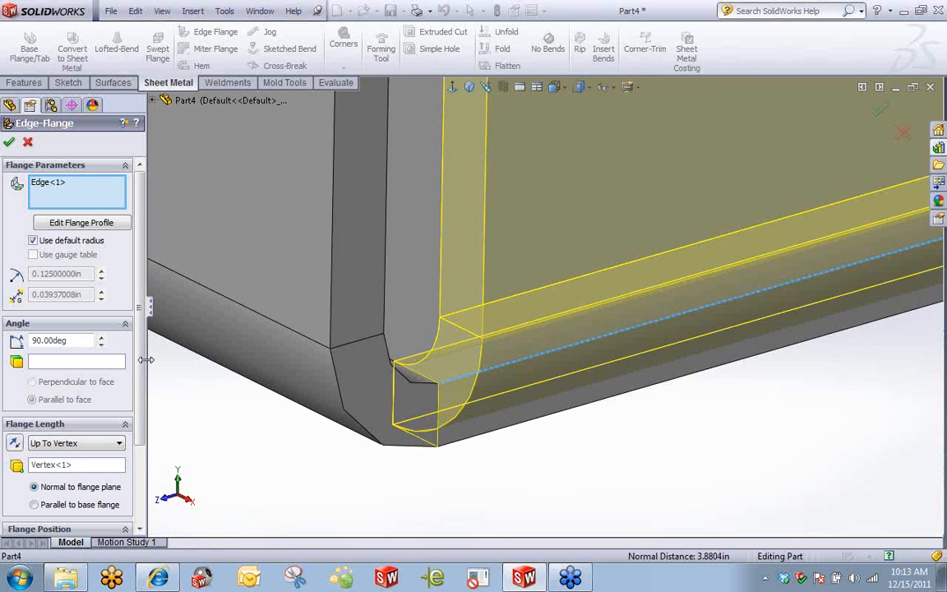
{"action": "scroll", "coordinate": [132, 321], "scroll_direction": "down", "scroll_amount": 3}
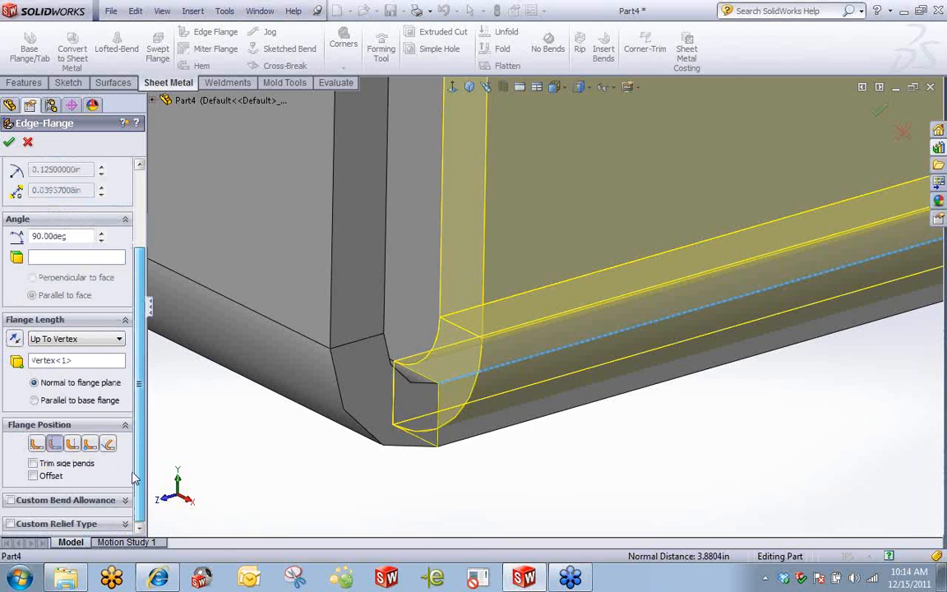
{"action": "left_click", "coordinate": [72, 444]}
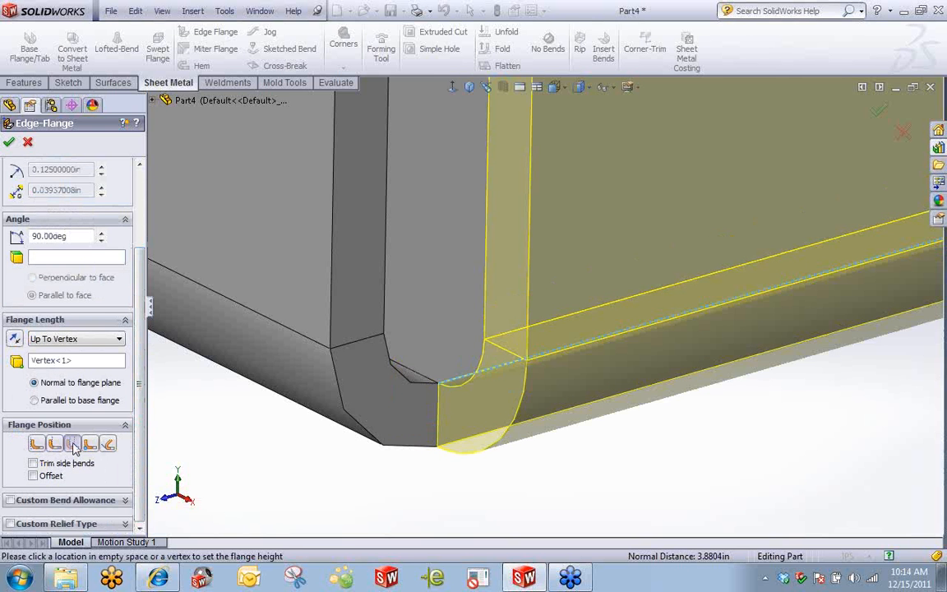
Open the end flange's profile sketch for editing and view it face-on
{"action": "scroll", "coordinate": [559, 243], "scroll_direction": "up", "scroll_amount": 6}
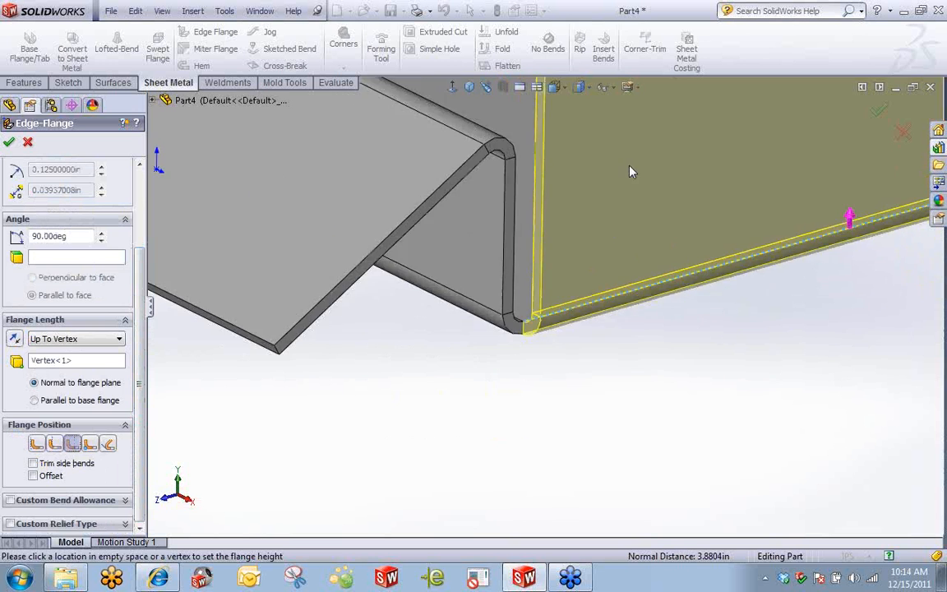
{"action": "scroll", "coordinate": [683, 164], "scroll_direction": "down", "scroll_amount": 5}
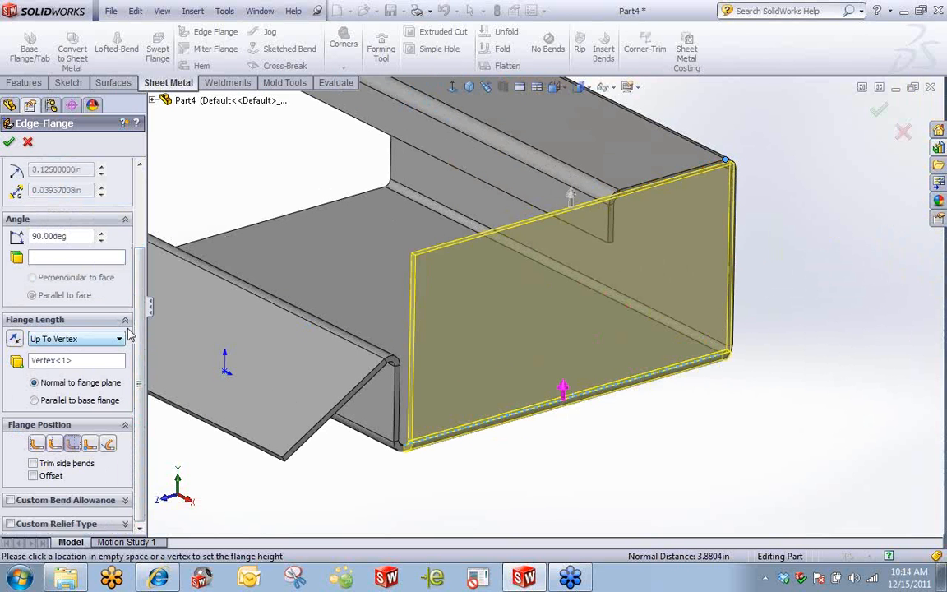
{"action": "scroll", "coordinate": [147, 212], "scroll_direction": "up", "scroll_amount": 3}
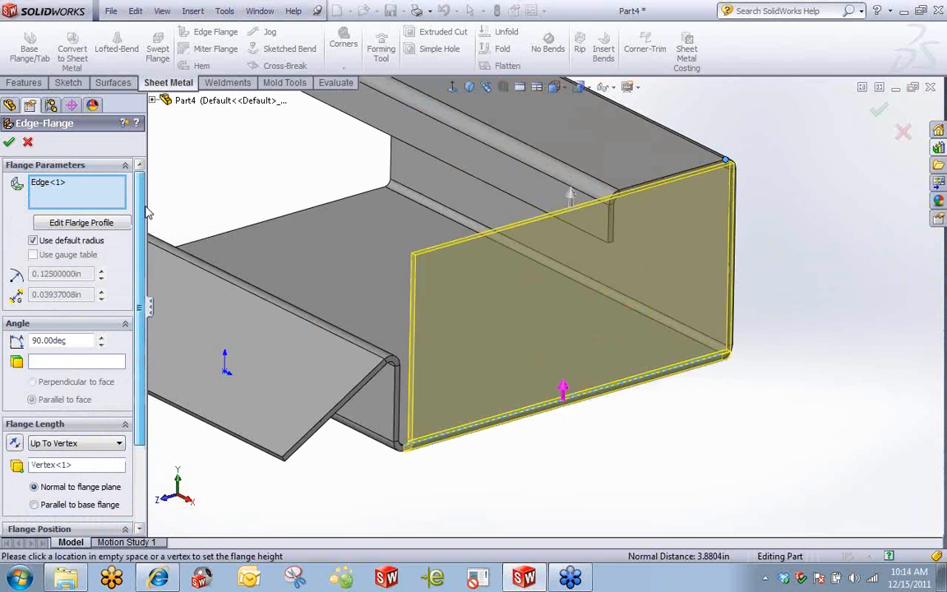
{"action": "left_click", "coordinate": [79, 223]}
{"action": "scroll", "coordinate": [761, 234], "scroll_direction": "up", "scroll_amount": 3}
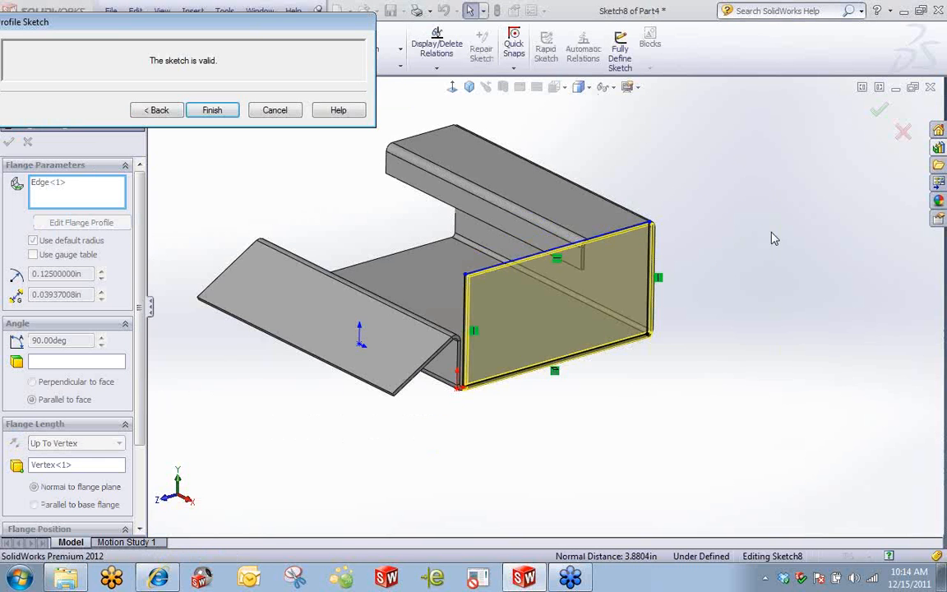
{"action": "left_click", "coordinate": [452, 86]}
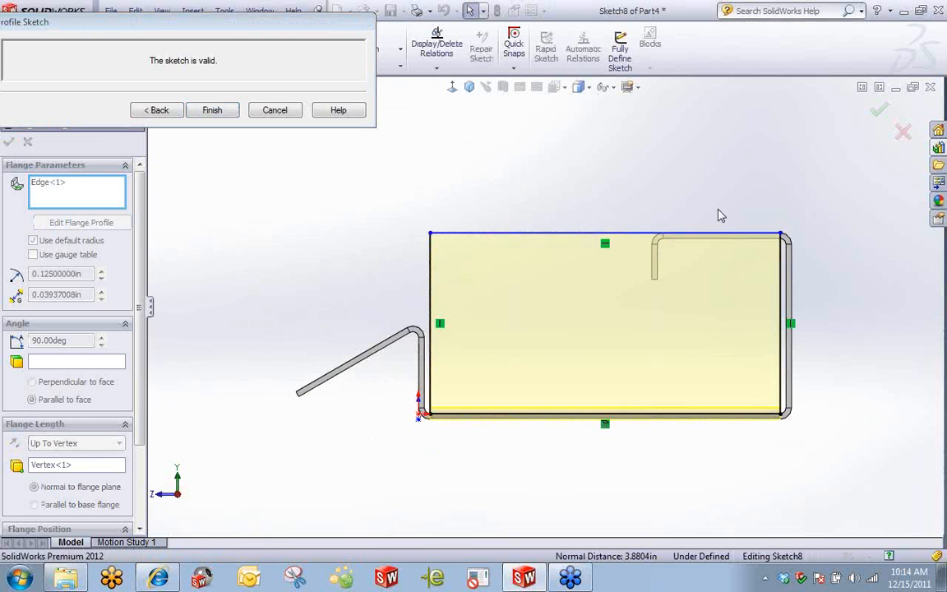
Convert the return lip's outer bend arc and outer vertical edge into entities of the flange profile sketch
{"action": "scroll", "coordinate": [809, 266], "scroll_direction": "down", "scroll_amount": 1}
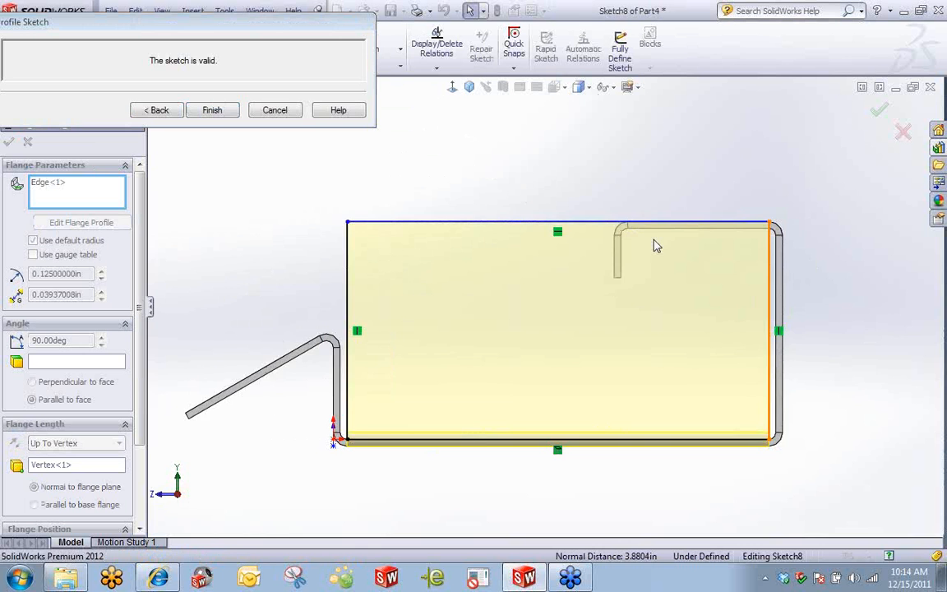
{"action": "scroll", "coordinate": [654, 242], "scroll_direction": "down", "scroll_amount": 1}
{"action": "scroll", "coordinate": [629, 241], "scroll_direction": "down", "scroll_amount": 1}
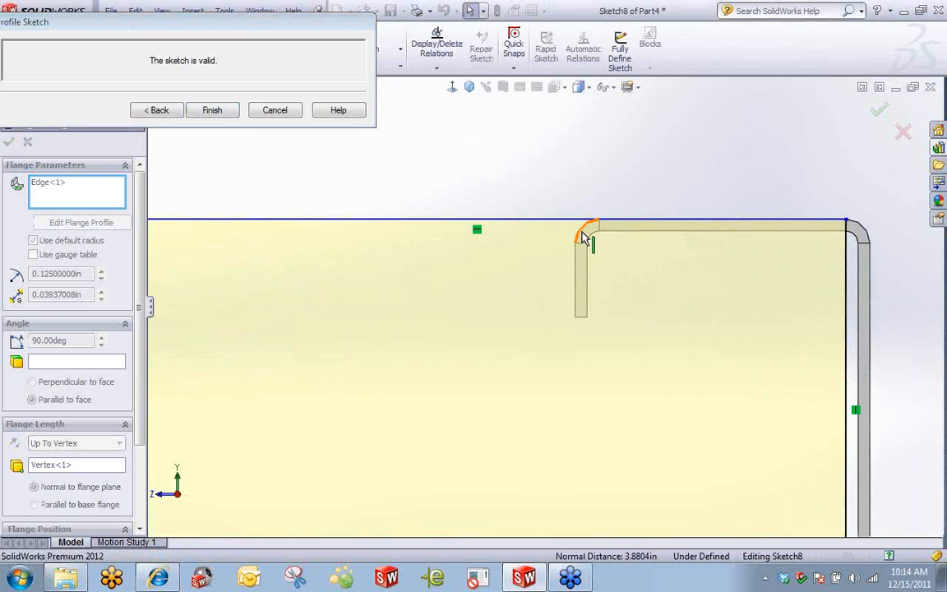
{"action": "left_click", "coordinate": [580, 238]}
{"action": "left_click", "coordinate": [581, 264], "text": "ctrl"}
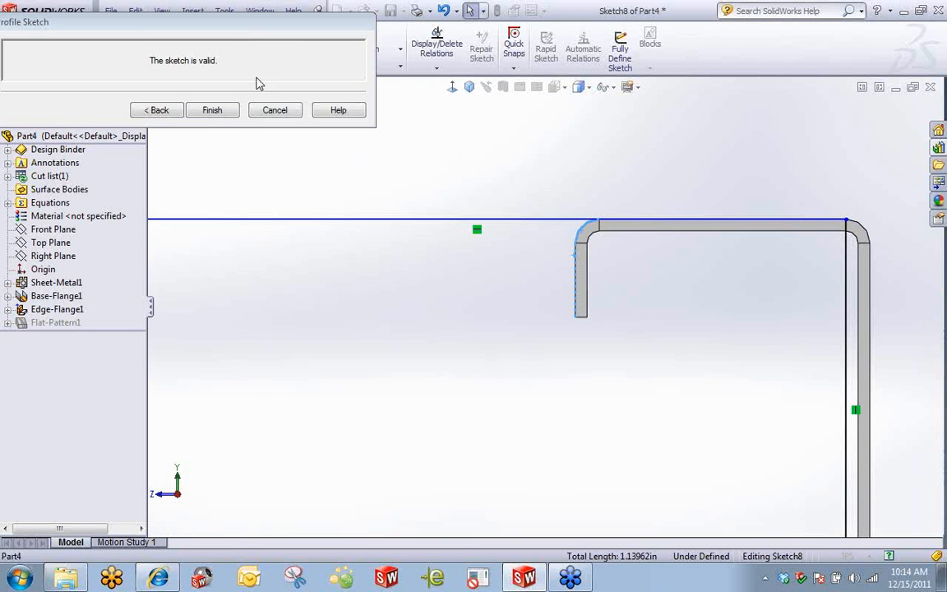
{"action": "left_click_drag", "start_coordinate": [284, 29], "coordinate": [260, 459]}
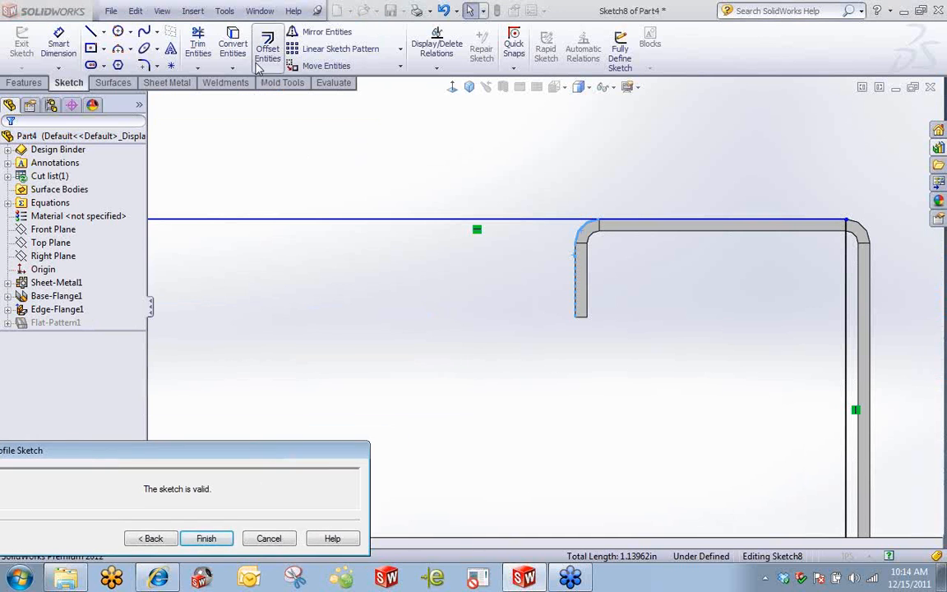
{"action": "left_click", "coordinate": [232, 45]}
Sketch a horizontal line from the lower end of the converted lip edge to the profile's opposite vertical side
{"action": "scroll", "coordinate": [470, 318], "scroll_direction": "up", "scroll_amount": 5}
{"action": "scroll", "coordinate": [479, 367], "scroll_direction": "down", "scroll_amount": 3}
{"action": "right_click_drag", "start_coordinate": [479, 368], "coordinate": [509, 308]}
{"action": "left_click", "coordinate": [595, 288]}
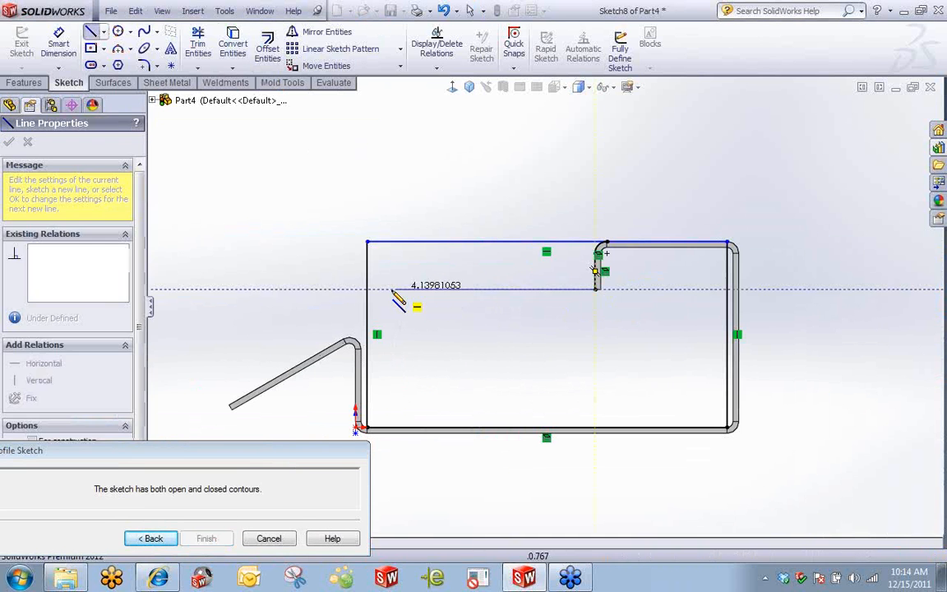
{"action": "left_click", "coordinate": [368, 289]}
{"action": "right_click", "coordinate": [421, 326]}
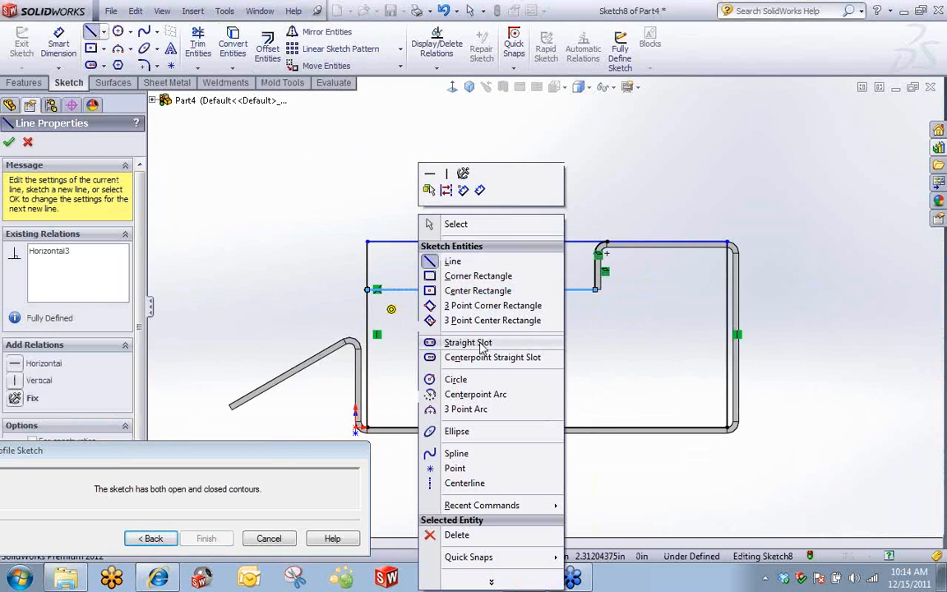
{"action": "left_click", "coordinate": [456, 224]}
Power trim the excess profile lines above the new horizontal line to leave a single stepped contour
{"action": "scroll", "coordinate": [456, 213], "scroll_direction": "down", "scroll_amount": 3}
{"action": "left_click", "coordinate": [198, 46]}
{"action": "mouse_move", "coordinate": [375, 221]}
{"action": "left_mouse_down"}
{"action": "mouse_move", "coordinate": [307, 303]}
{"action": "mouse_move", "coordinate": [282, 305]}
{"action": "left_mouse_up"}
{"action": "scroll", "coordinate": [446, 347], "scroll_direction": "up", "scroll_amount": 3}
{"action": "scroll", "coordinate": [422, 354], "scroll_direction": "down", "scroll_amount": 3}
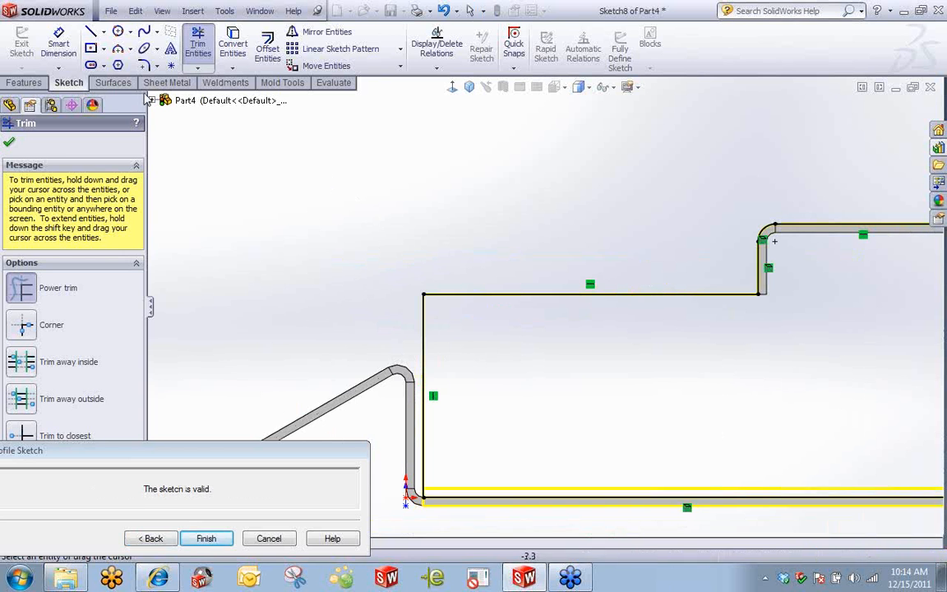
Add 0.25 in sketch fillets to the stepped profile's low outer corner, inner step corner and far upper corner
{"action": "left_click", "coordinate": [144, 65]}
{"action": "scroll", "coordinate": [617, 277], "scroll_direction": "up", "scroll_amount": 2}
{"action": "scroll", "coordinate": [639, 307], "scroll_direction": "down", "scroll_amount": 2}
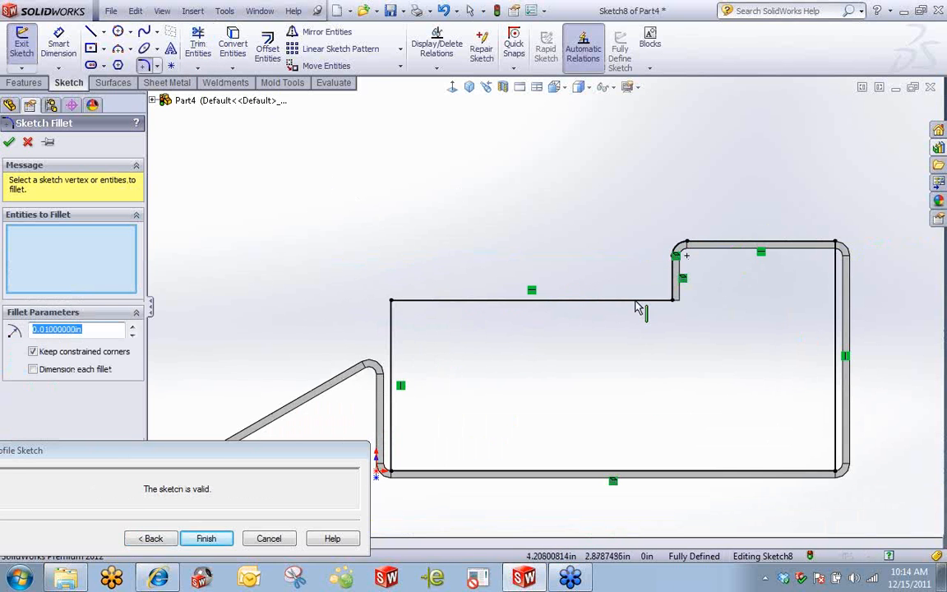
{"action": "type", "text": ".25"}
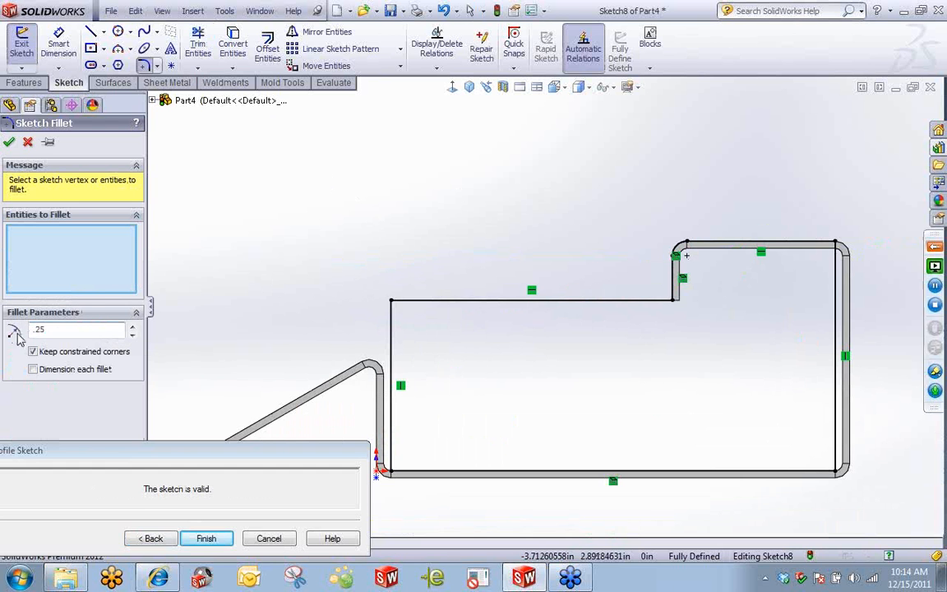
{"action": "key", "text": "Return"}
{"action": "left_click", "coordinate": [392, 301]}
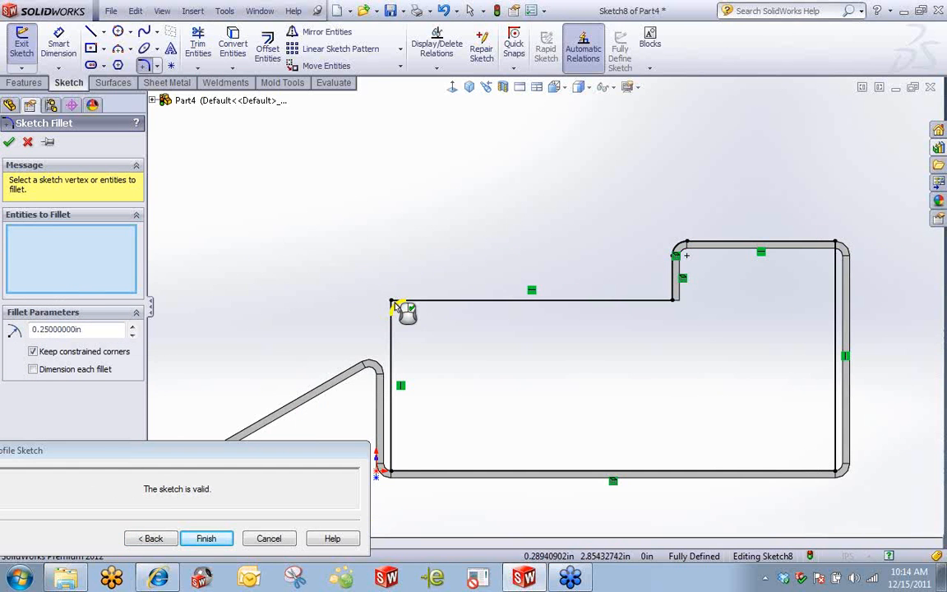
{"action": "left_click", "coordinate": [673, 300]}
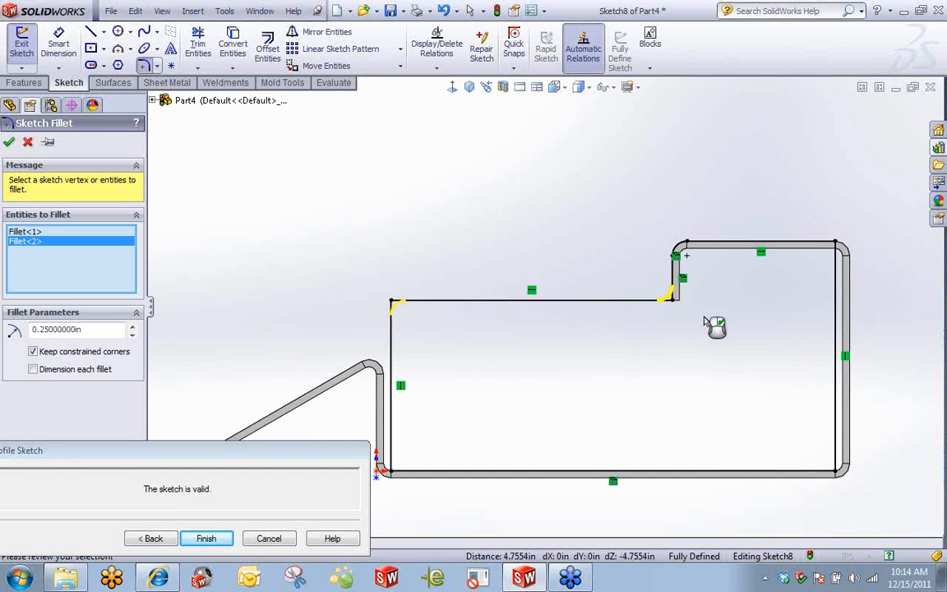
{"action": "left_click", "coordinate": [836, 245]}
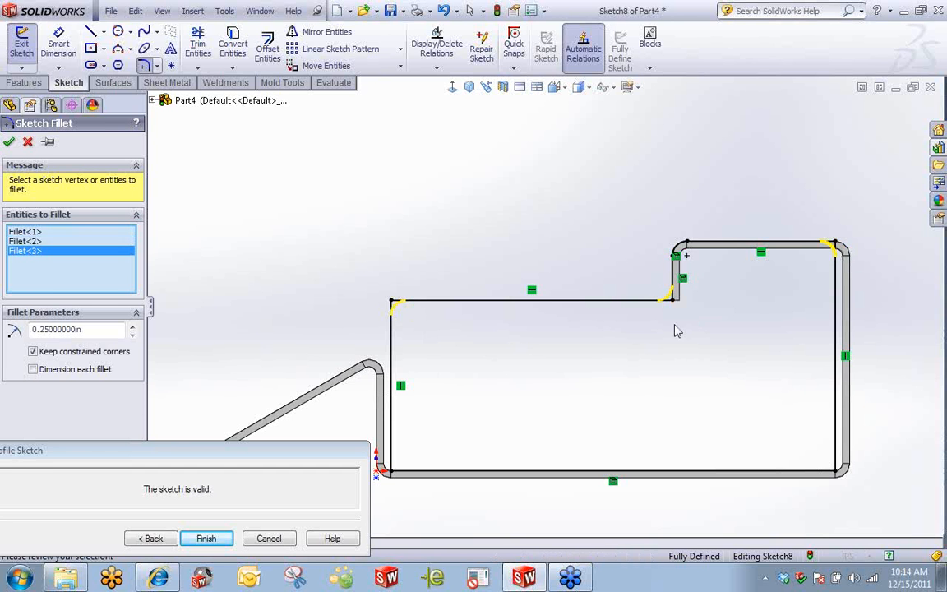
{"action": "left_click", "coordinate": [9, 141]}
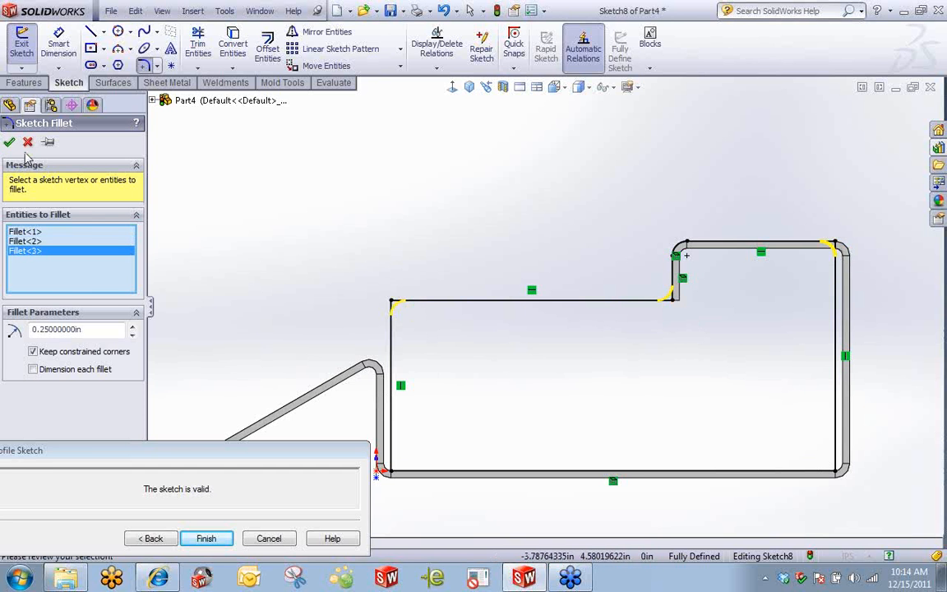
Finish the profile sketch to create the stepped end flange
{"action": "scroll", "coordinate": [321, 223], "scroll_direction": "up", "scroll_amount": 3}
{"action": "mouse_move", "coordinate": [322, 231]}
{"action": "middle_mouse_down"}
{"action": "mouse_move", "coordinate": [429, 266]}
{"action": "mouse_move", "coordinate": [549, 232]}
{"action": "middle_mouse_up"}
{"action": "mouse_move", "coordinate": [213, 458]}
{"action": "left_mouse_down"}
{"action": "mouse_move", "coordinate": [300, 320]}
{"action": "mouse_move", "coordinate": [290, 181]}
{"action": "left_mouse_up"}
{"action": "left_click", "coordinate": [289, 262]}
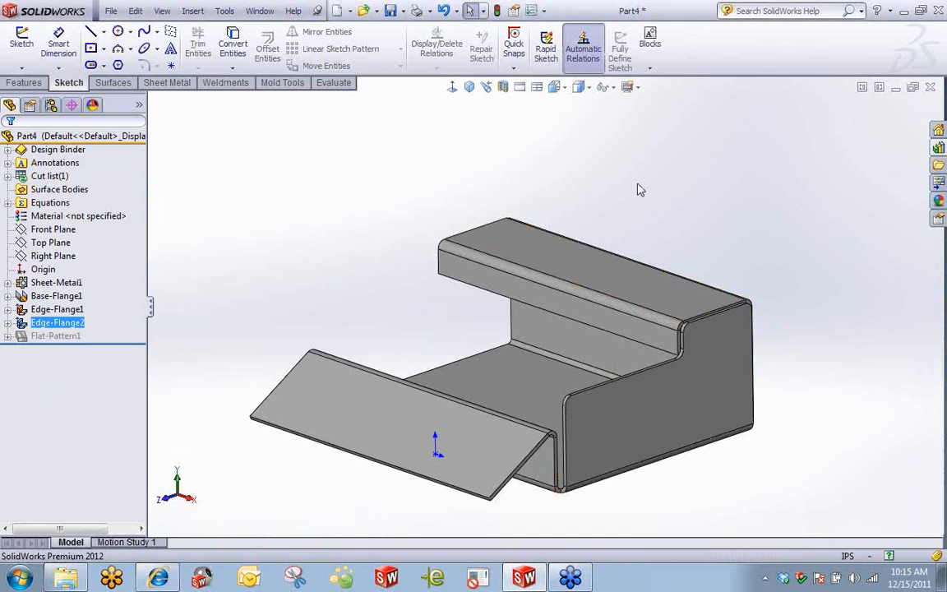
Mirror the stepped end flange about the Right Plane to add a matching flange at the opposite end
{"action": "left_click", "coordinate": [720, 258]}
{"action": "middle_click_drag", "start_coordinate": [721, 259], "coordinate": [653, 376]}
{"action": "scroll", "coordinate": [393, 353], "scroll_direction": "up", "scroll_amount": 4}
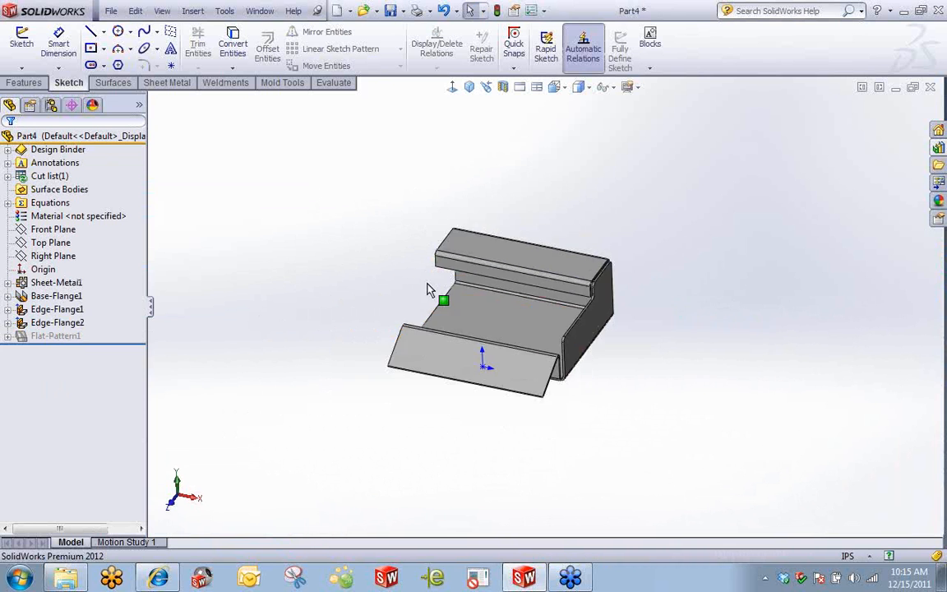
{"action": "scroll", "coordinate": [427, 284], "scroll_direction": "down", "scroll_amount": 3}
{"action": "middle_click_drag", "start_coordinate": [431, 279], "coordinate": [398, 294]}
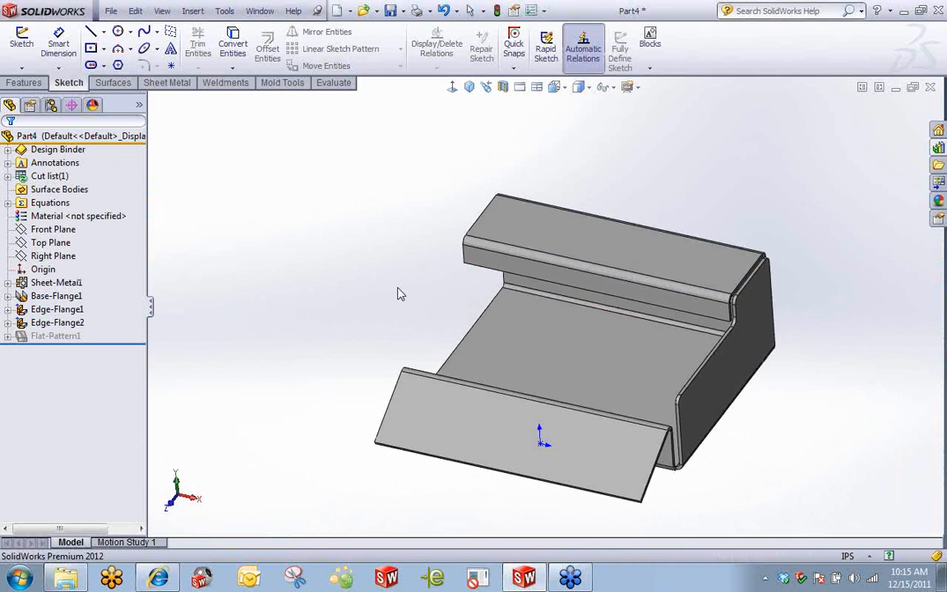
{"action": "left_click", "coordinate": [71, 323]}
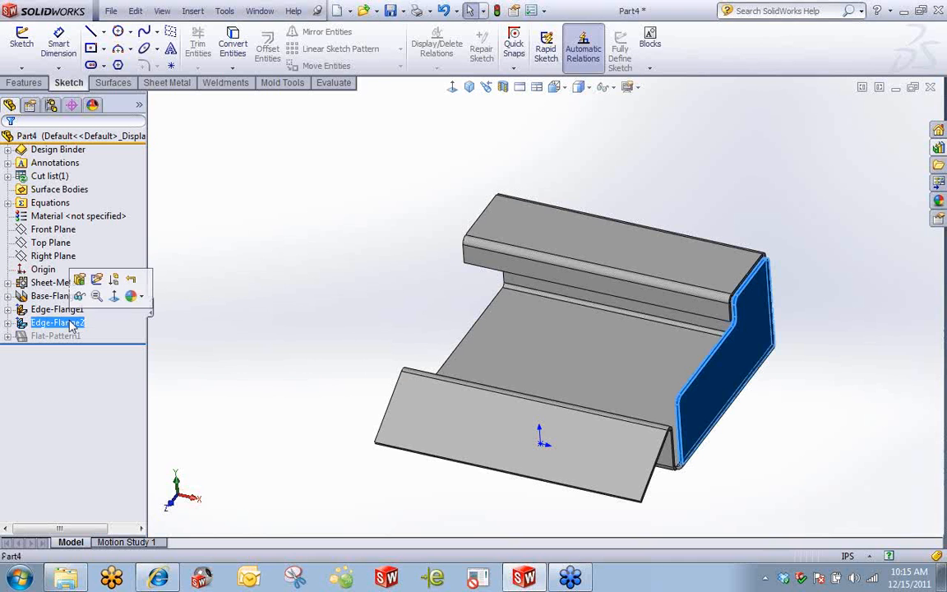
{"action": "left_click", "coordinate": [57, 255], "text": "ctrl"}
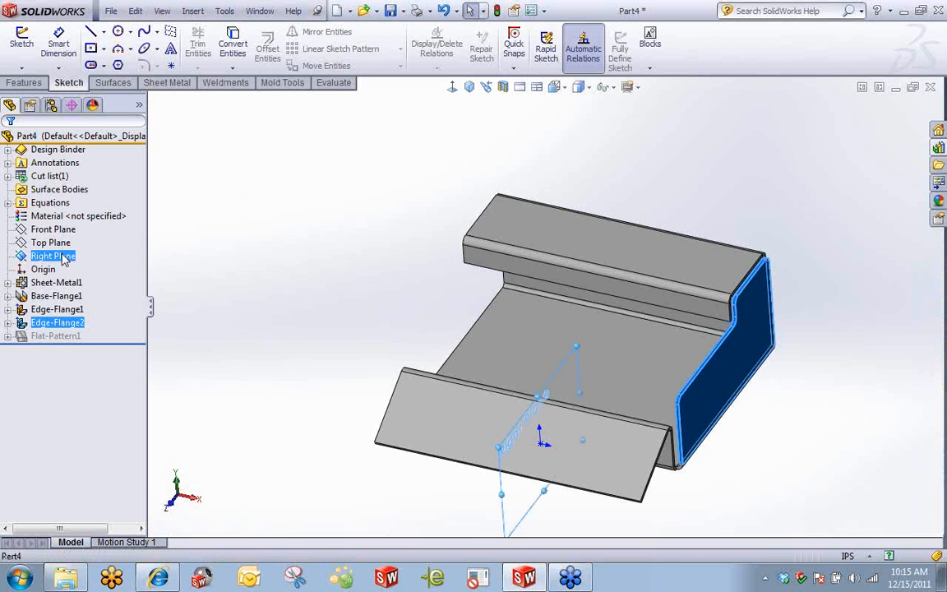
{"action": "left_click", "coordinate": [37, 85]}
{"action": "left_click", "coordinate": [506, 65]}
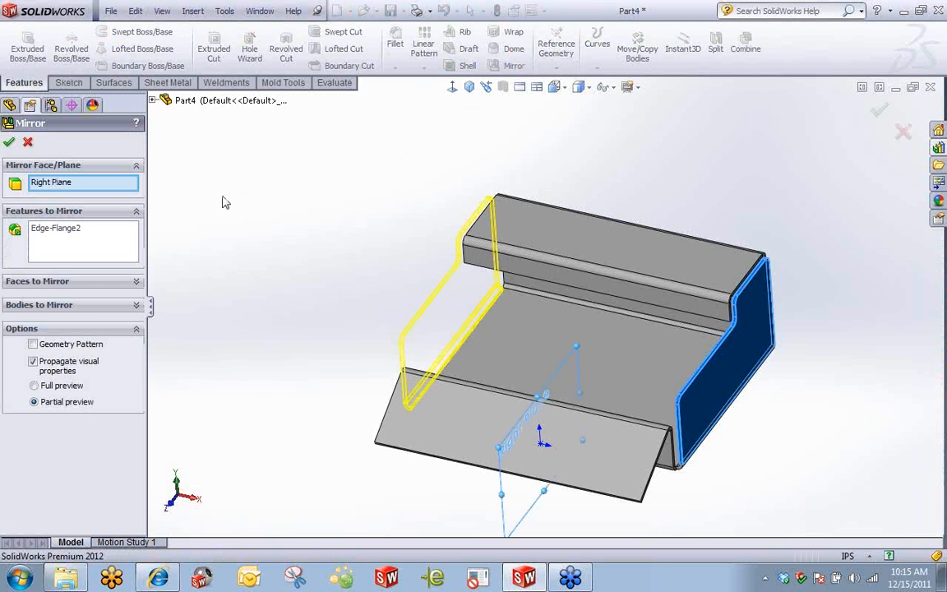
{"action": "left_click", "coordinate": [9, 143]}
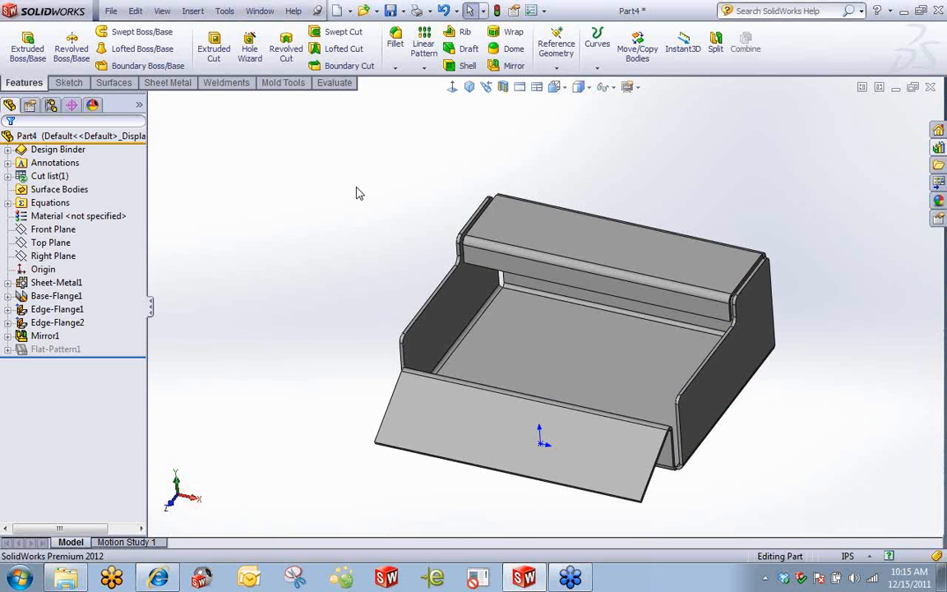
Sketch a rectangle on the tall back wall's outer face, starting on its lower edge beside the origin
{"action": "middle_click_drag", "start_coordinate": [393, 282], "coordinate": [621, 321]}
{"action": "scroll", "coordinate": [571, 391], "scroll_direction": "down", "scroll_amount": 5}
{"action": "middle_click_drag", "start_coordinate": [555, 381], "coordinate": [419, 337]}
{"action": "left_click", "coordinate": [388, 257]}
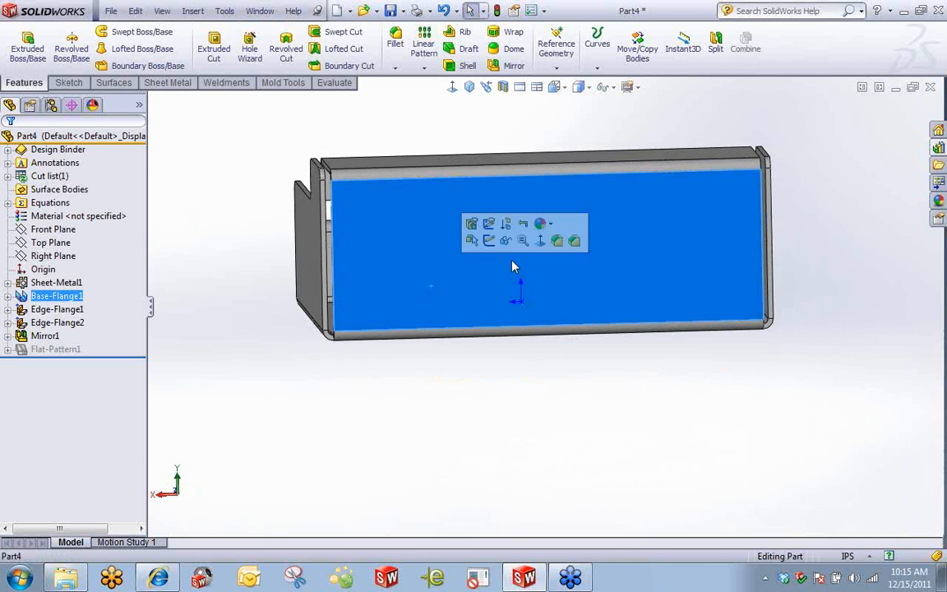
{"action": "left_click", "coordinate": [438, 225]}
{"action": "right_click_drag", "start_coordinate": [436, 226], "coordinate": [444, 260]}
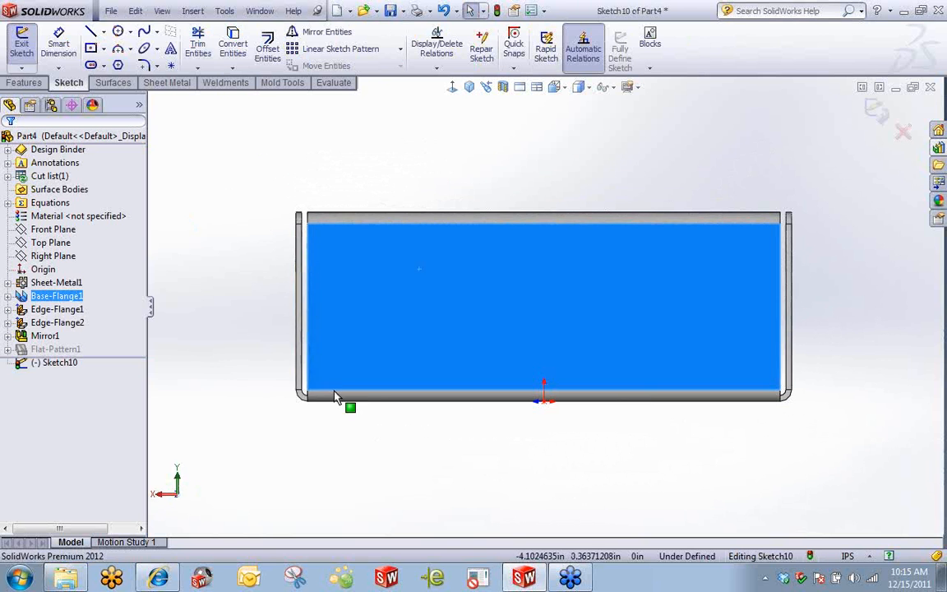
{"action": "mouse_move", "coordinate": [274, 444]}
{"action": "right_mouse_down"}
{"action": "mouse_move", "coordinate": [298, 428]}
{"action": "mouse_move", "coordinate": [344, 438]}
{"action": "right_mouse_up"}
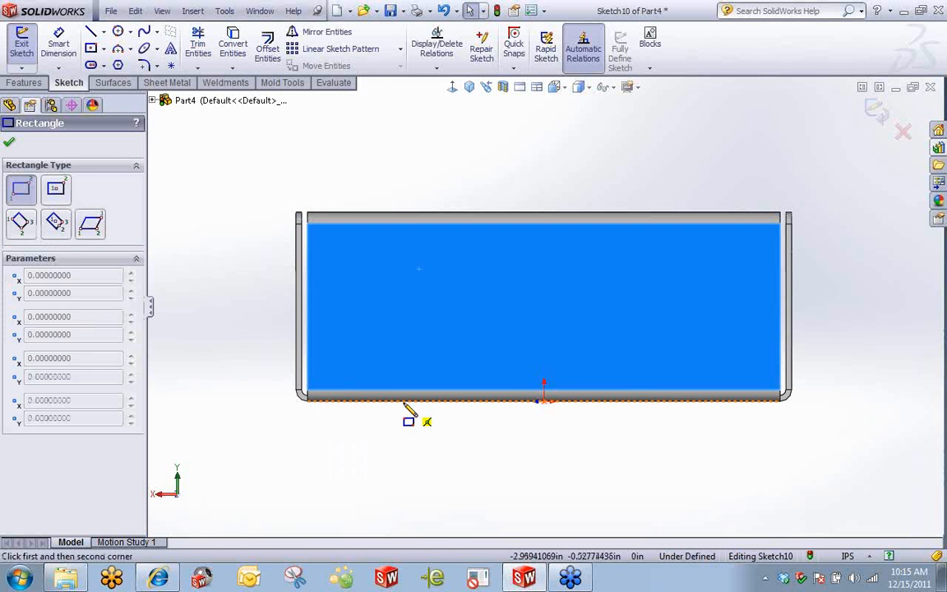
{"action": "left_click", "coordinate": [378, 400]}
{"action": "left_click", "coordinate": [462, 346]}
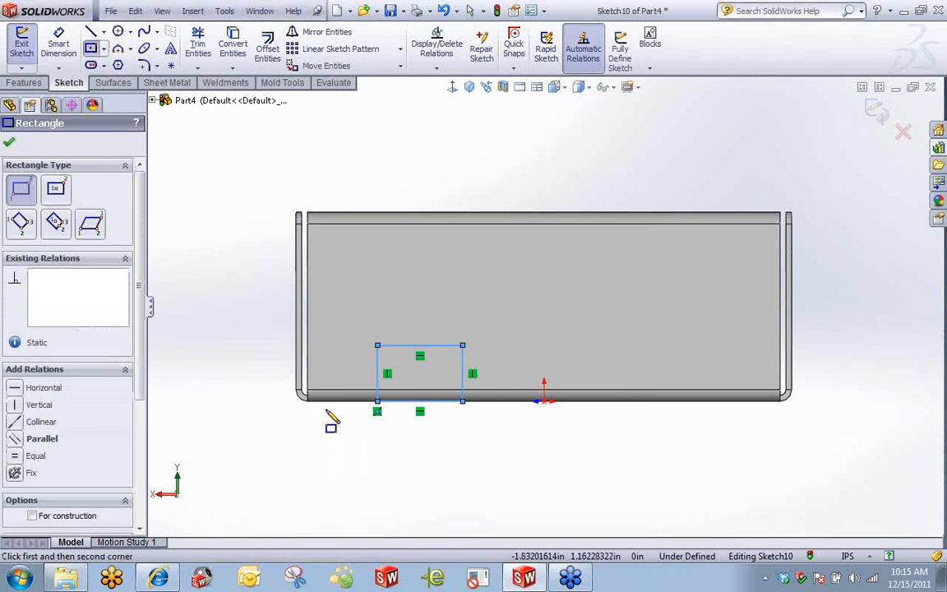
{"action": "right_click", "coordinate": [275, 377]}
{"action": "left_click", "coordinate": [313, 209]}
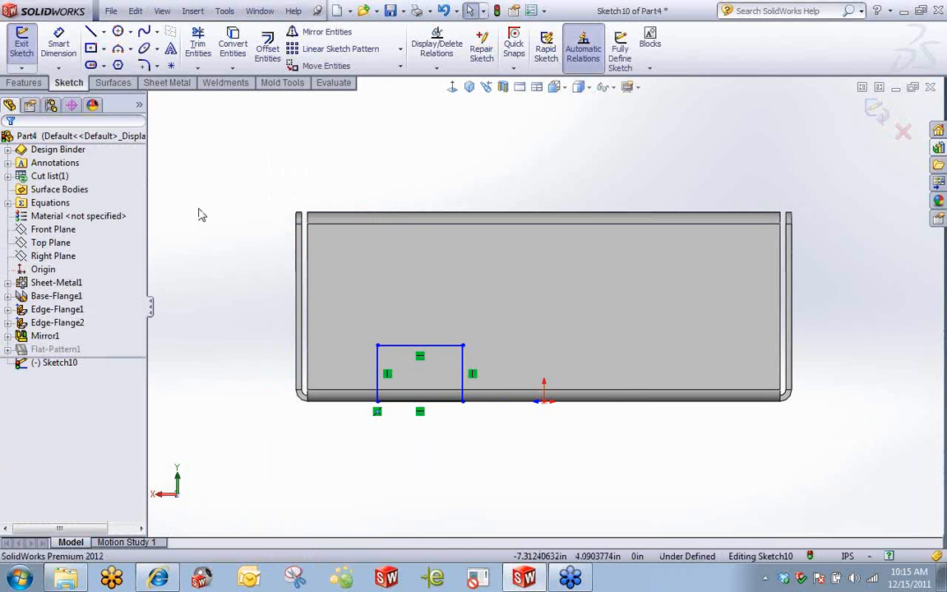
Start an extruded cut from the rectangle with a blind depth of 0.794 in
{"action": "left_click", "coordinate": [38, 86]}
{"action": "middle_click_drag", "start_coordinate": [204, 188], "coordinate": [706, 390]}
{"action": "scroll", "coordinate": [707, 390], "scroll_direction": "down", "scroll_amount": 4}
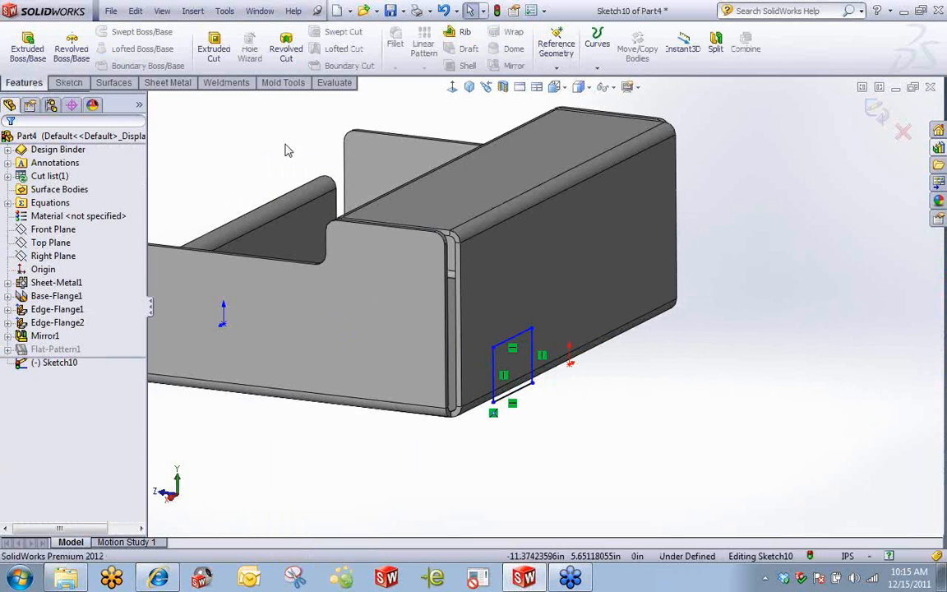
{"action": "left_click", "coordinate": [214, 51]}
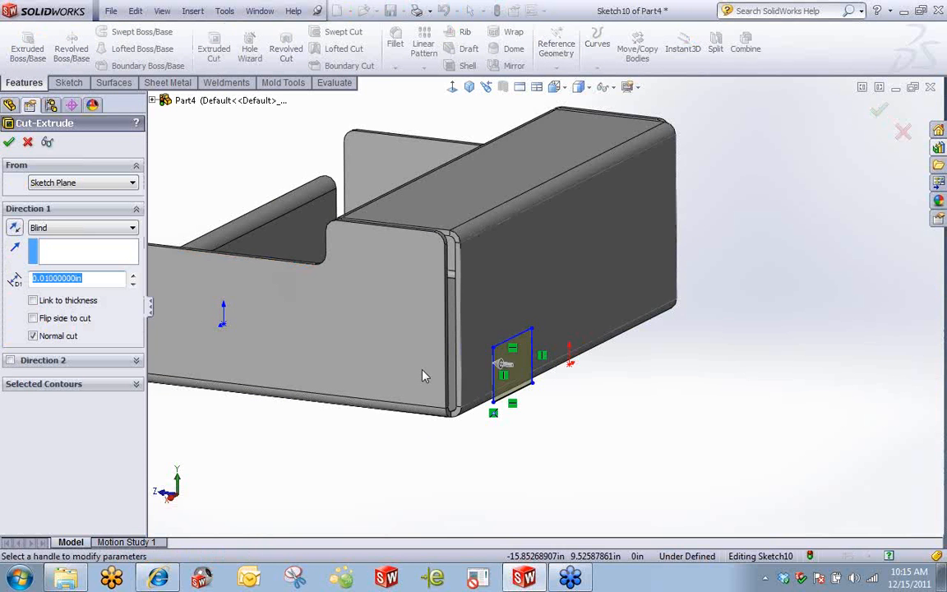
{"action": "scroll", "coordinate": [423, 370], "scroll_direction": "down", "scroll_amount": 3}
{"action": "left_click", "coordinate": [562, 340]}
{"action": "left_click", "coordinate": [516, 338]}
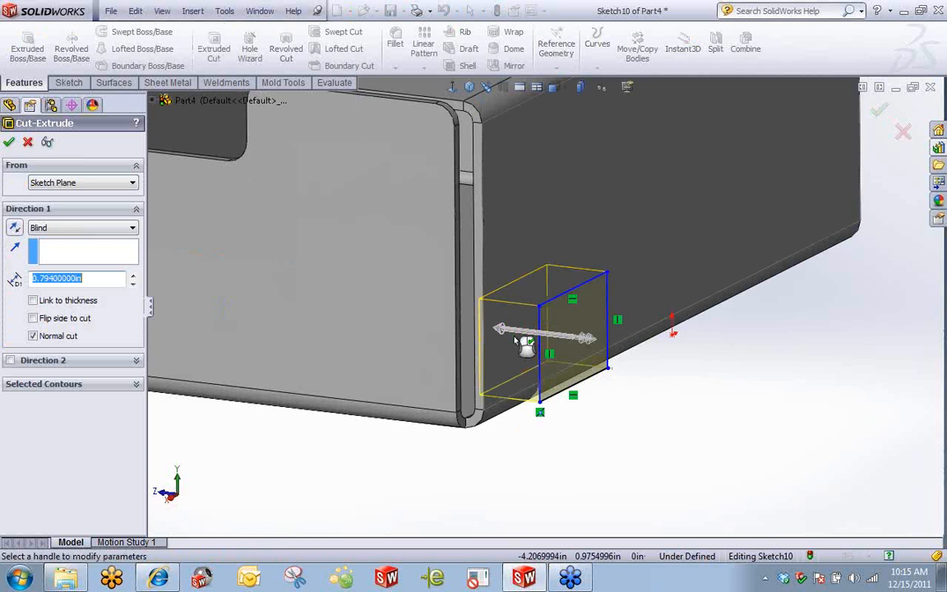
Try linking the cut depth to the sheet thickness and remove the link again
{"action": "scroll", "coordinate": [516, 339], "scroll_direction": "up", "scroll_amount": 5}
{"action": "middle_click_drag", "start_coordinate": [565, 255], "coordinate": [148, 327]}
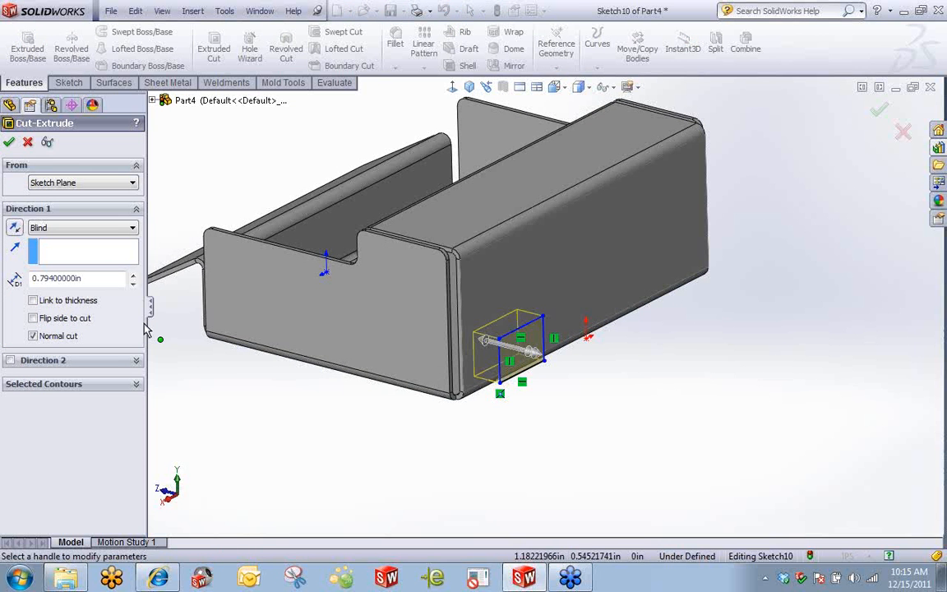
{"action": "left_click", "coordinate": [32, 318]}
{"action": "left_click", "coordinate": [57, 336]}
{"action": "left_click", "coordinate": [57, 337]}
{"action": "left_click", "coordinate": [46, 303]}
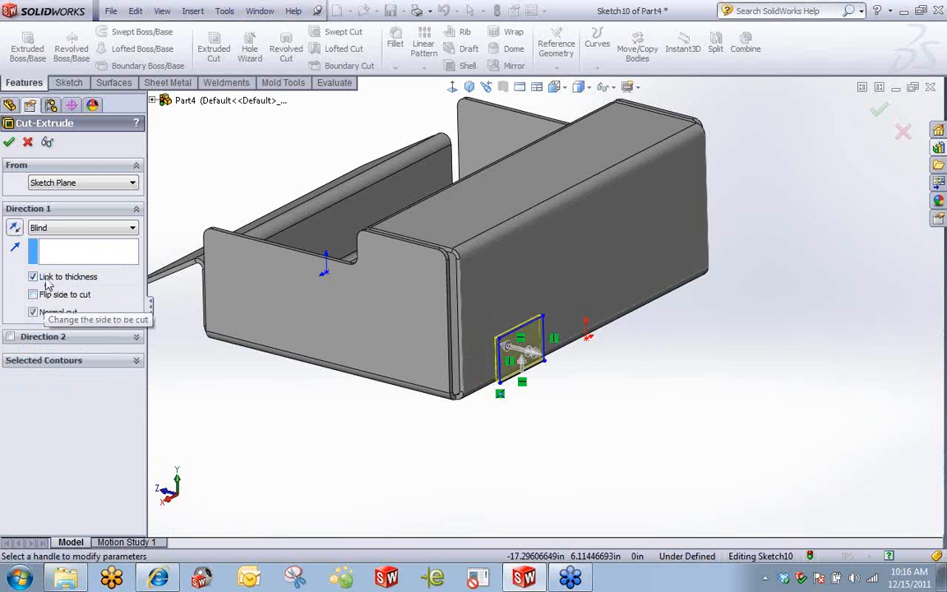
{"action": "left_click", "coordinate": [46, 280]}
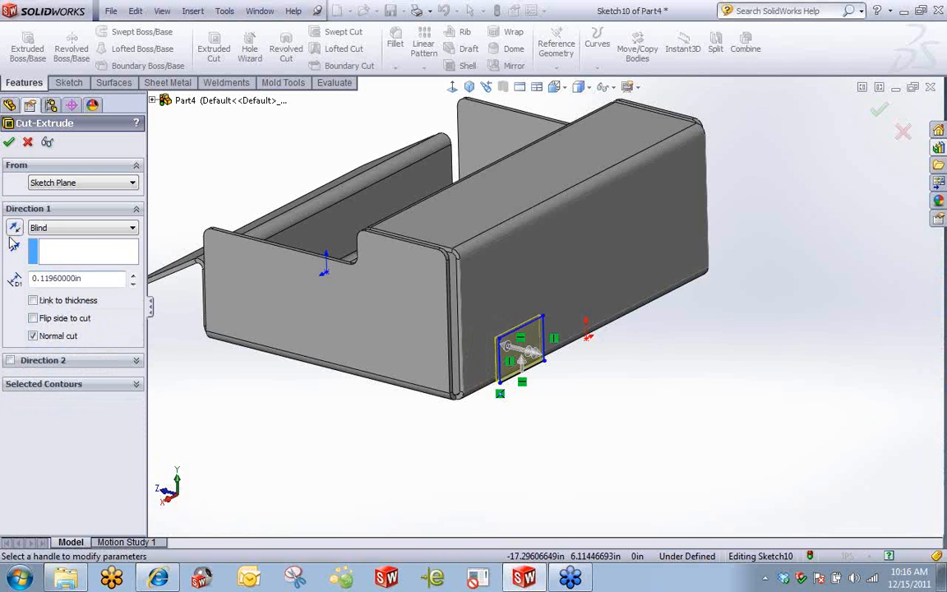
Set the blind cut depth to 0.5336 in and complete the notch through the back wall's lower bend
{"action": "left_click", "coordinate": [132, 276]}
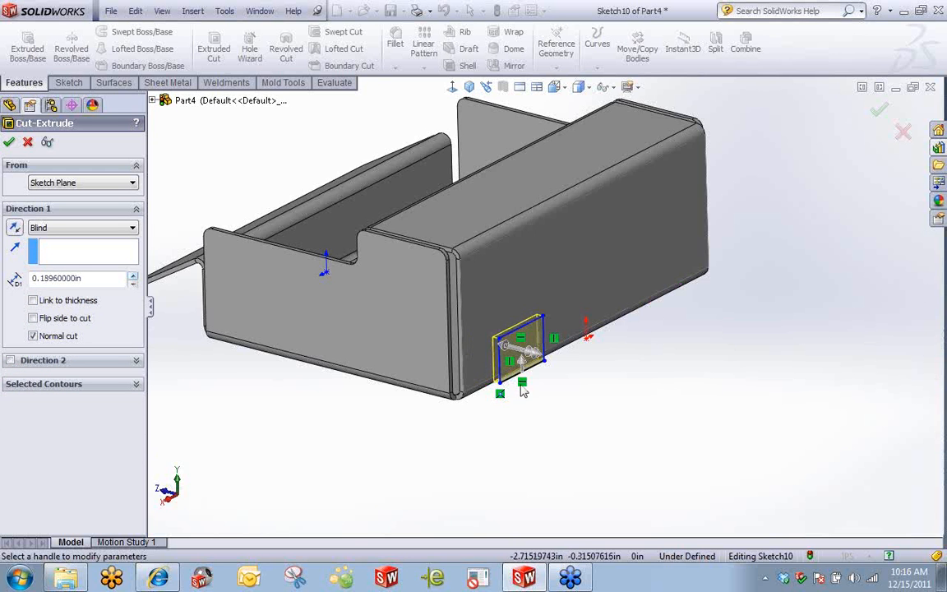
{"action": "scroll", "coordinate": [513, 386], "scroll_direction": "down", "scroll_amount": 5}
{"action": "left_click", "coordinate": [521, 274]}
{"action": "left_click", "coordinate": [501, 263]}
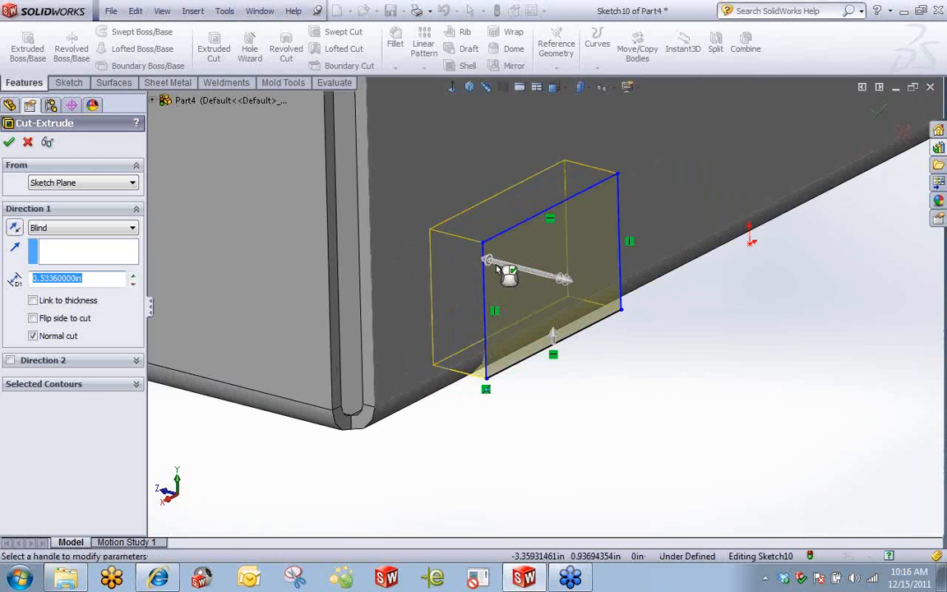
{"action": "key", "text": "Return"}
{"action": "left_click", "coordinate": [595, 414]}
{"action": "scroll", "coordinate": [609, 308], "scroll_direction": "up", "scroll_amount": 7}
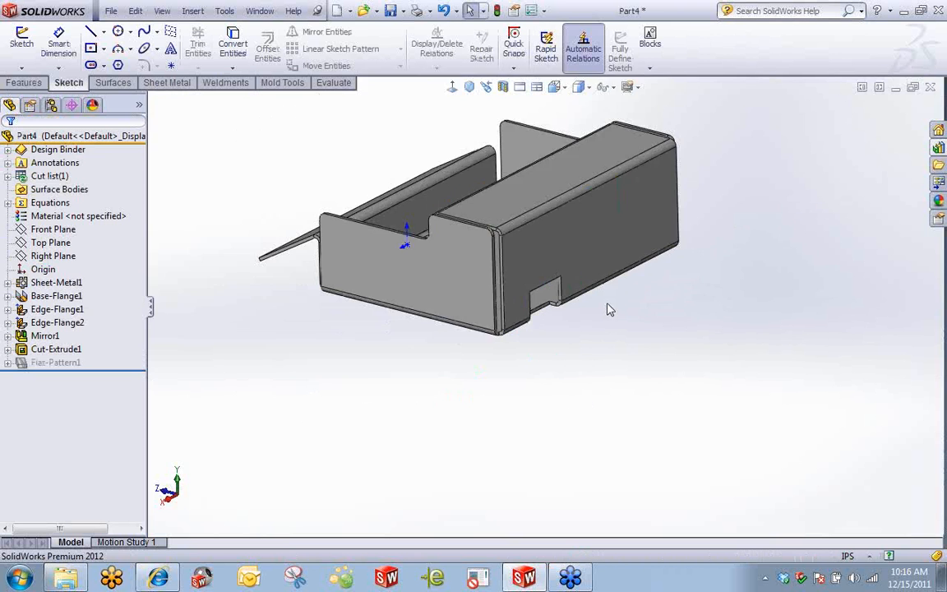
Flatten the part to examine the notch in the flat pattern, and fold the part back up
{"action": "scroll", "coordinate": [604, 304], "scroll_direction": "down", "scroll_amount": 4}
{"action": "middle_click_drag", "start_coordinate": [529, 366], "coordinate": [499, 400]}
{"action": "scroll", "coordinate": [352, 164], "scroll_direction": "up", "scroll_amount": 6}
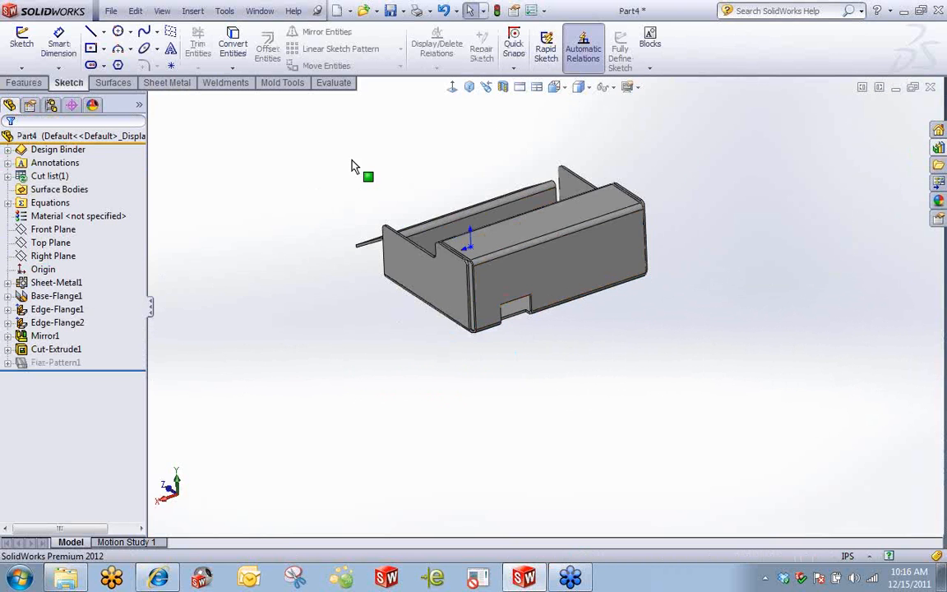
{"action": "left_click", "coordinate": [168, 82]}
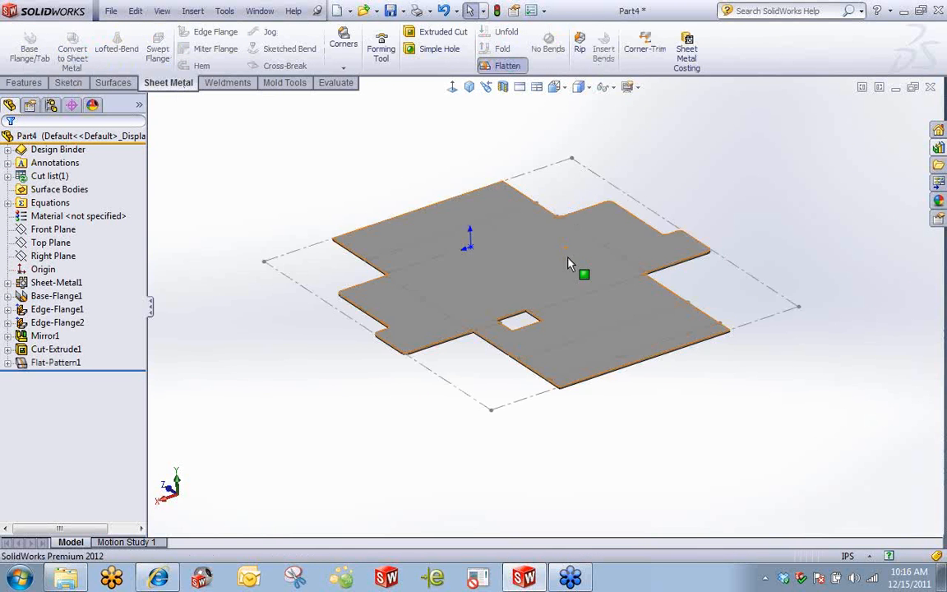
{"action": "scroll", "coordinate": [533, 321], "scroll_direction": "down", "scroll_amount": 5}
{"action": "middle_click_drag", "start_coordinate": [574, 403], "coordinate": [566, 170]}
{"action": "left_click", "coordinate": [518, 67]}
{"action": "scroll", "coordinate": [613, 148], "scroll_direction": "up", "scroll_amount": 5}
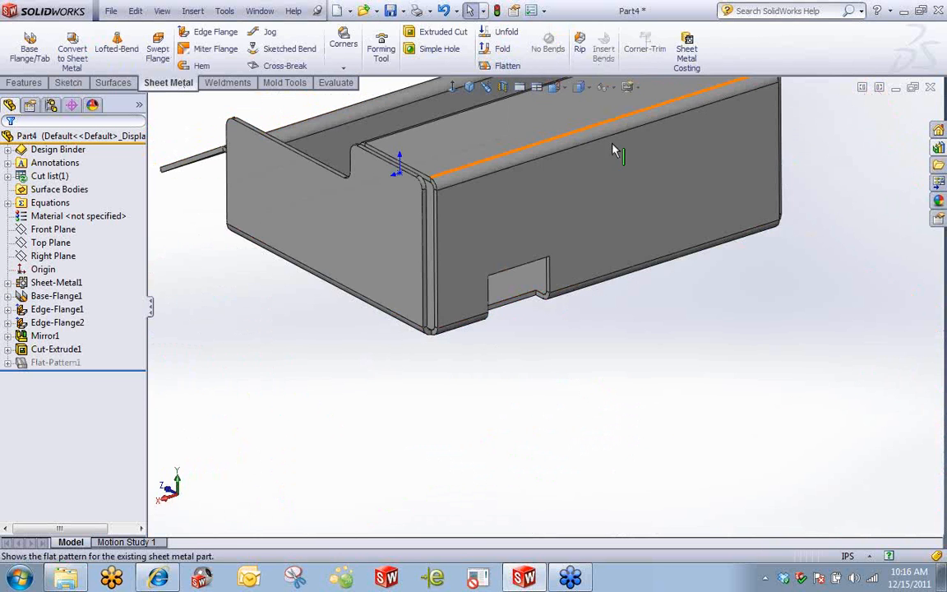
{"action": "scroll", "coordinate": [563, 141], "scroll_direction": "down", "scroll_amount": 3}
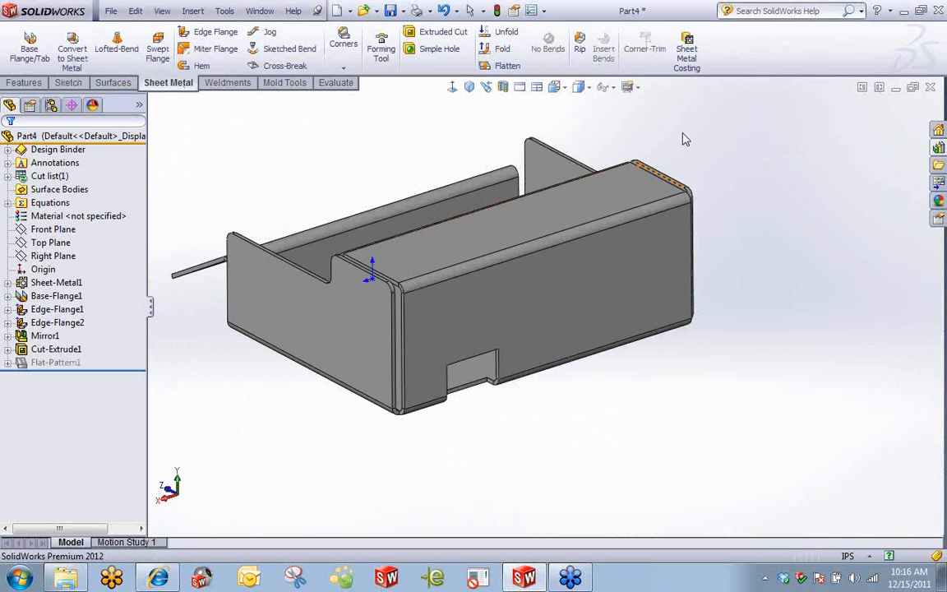
Flatten the part again and start a sketch on the flat pattern's face, viewed normal to it
{"action": "left_click", "coordinate": [500, 65]}
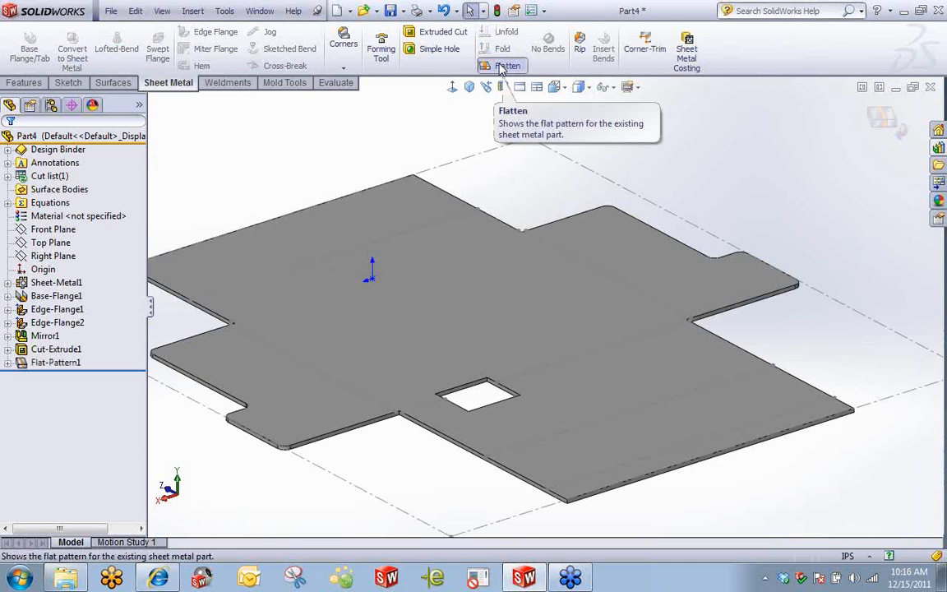
{"action": "scroll", "coordinate": [570, 361], "scroll_direction": "down", "scroll_amount": 4}
{"action": "scroll", "coordinate": [526, 386], "scroll_direction": "up", "scroll_amount": 5}
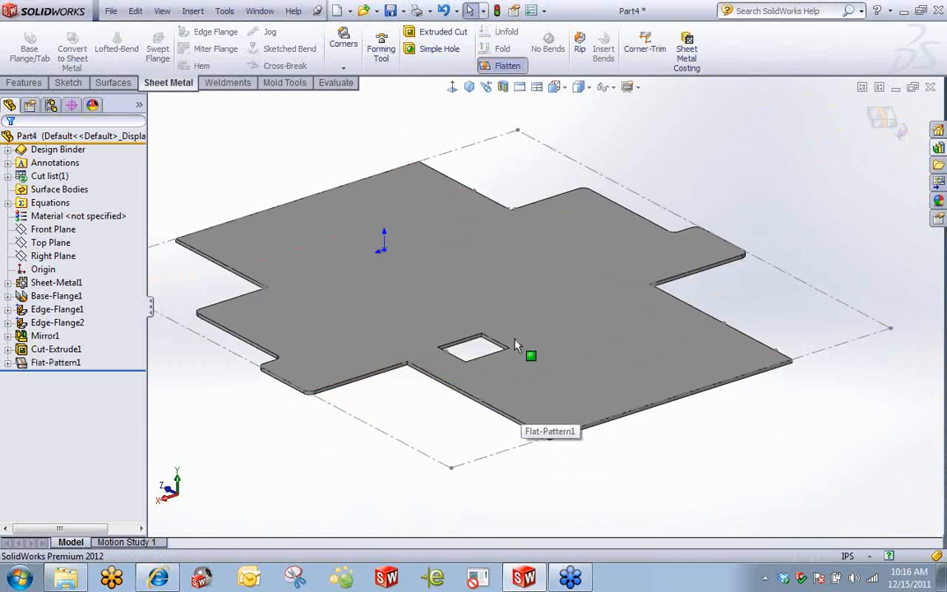
{"action": "scroll", "coordinate": [452, 269], "scroll_direction": "up", "scroll_amount": 2}
{"action": "middle_click_drag", "start_coordinate": [452, 269], "coordinate": [461, 344]}
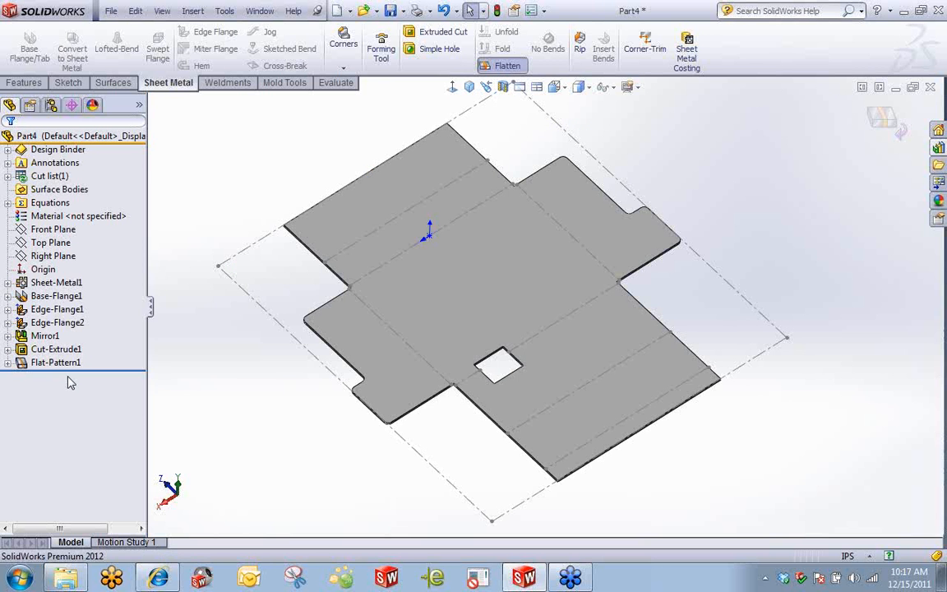
{"action": "left_click", "coordinate": [572, 347]}
{"action": "left_click", "coordinate": [624, 293]}
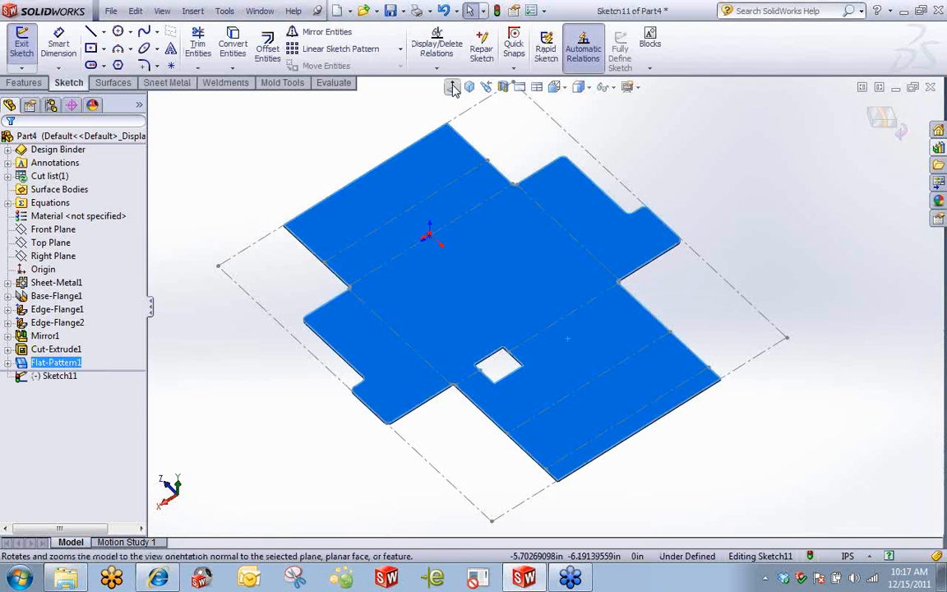
{"action": "left_click", "coordinate": [453, 87]}
Sketch a rectangle across the bend line next to the existing rectangular opening
{"action": "key", "text": "l"}
{"action": "right_click_drag", "start_coordinate": [237, 264], "coordinate": [322, 254]}
{"action": "scroll", "coordinate": [539, 281], "scroll_direction": "down", "scroll_amount": 5}
{"action": "left_click", "coordinate": [363, 228]}
{"action": "left_click", "coordinate": [453, 347]}
Cut the rectangle Through All in the flattened part
{"action": "scroll", "coordinate": [452, 346], "scroll_direction": "up", "scroll_amount": 5}
{"action": "right_click_drag", "start_coordinate": [333, 233], "coordinate": [248, 241]}
{"action": "left_click", "coordinate": [293, 323]}
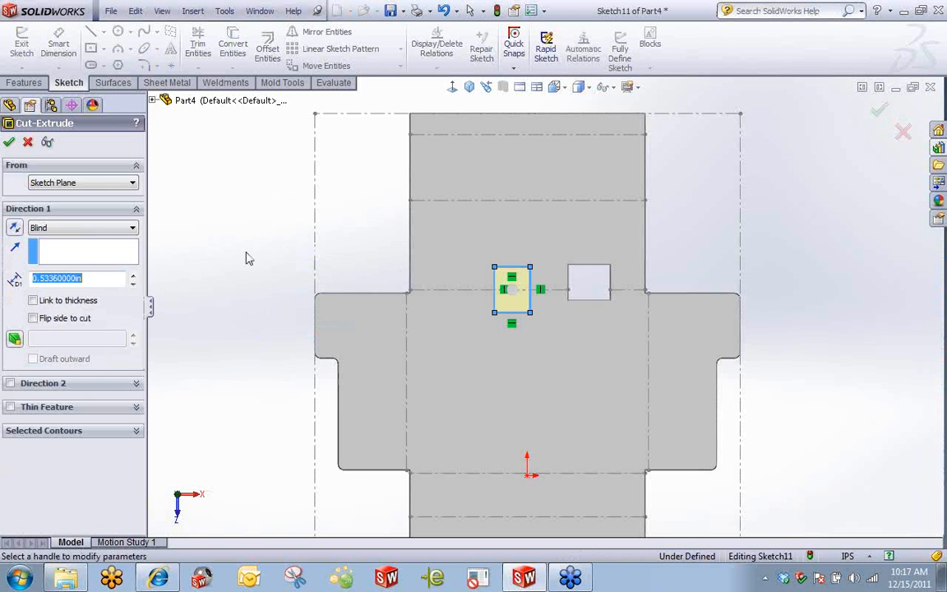
{"action": "right_click", "coordinate": [231, 221]}
{"action": "left_click", "coordinate": [274, 336]}
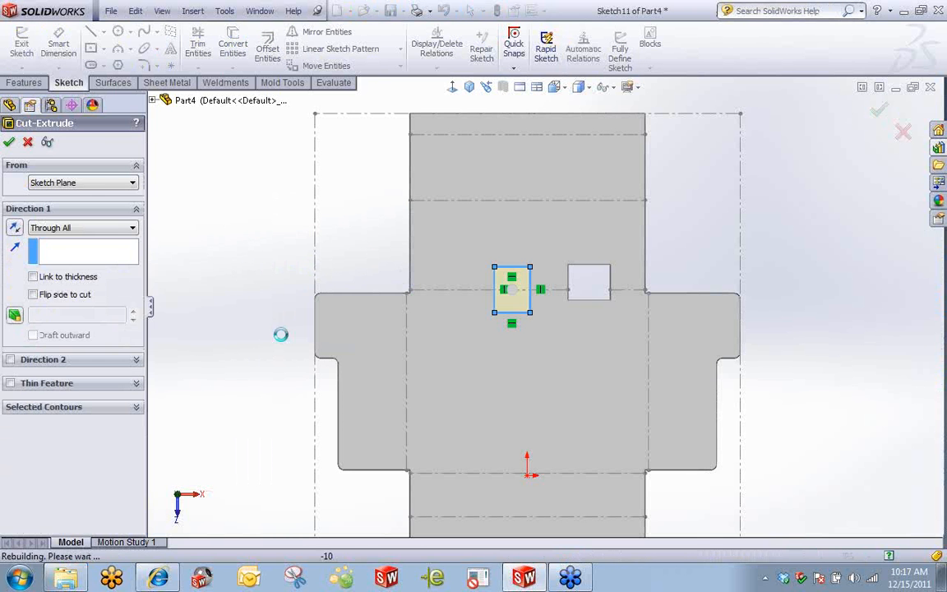
{"action": "left_click", "coordinate": [856, 219]}
Fold the part back up and examine the back wall's lower bend for the cut made in the flat pattern
{"action": "scroll", "coordinate": [856, 220], "scroll_direction": "up", "scroll_amount": 4}
{"action": "middle_click_drag", "start_coordinate": [761, 344], "coordinate": [541, 326]}
{"action": "scroll", "coordinate": [540, 325], "scroll_direction": "down", "scroll_amount": 3}
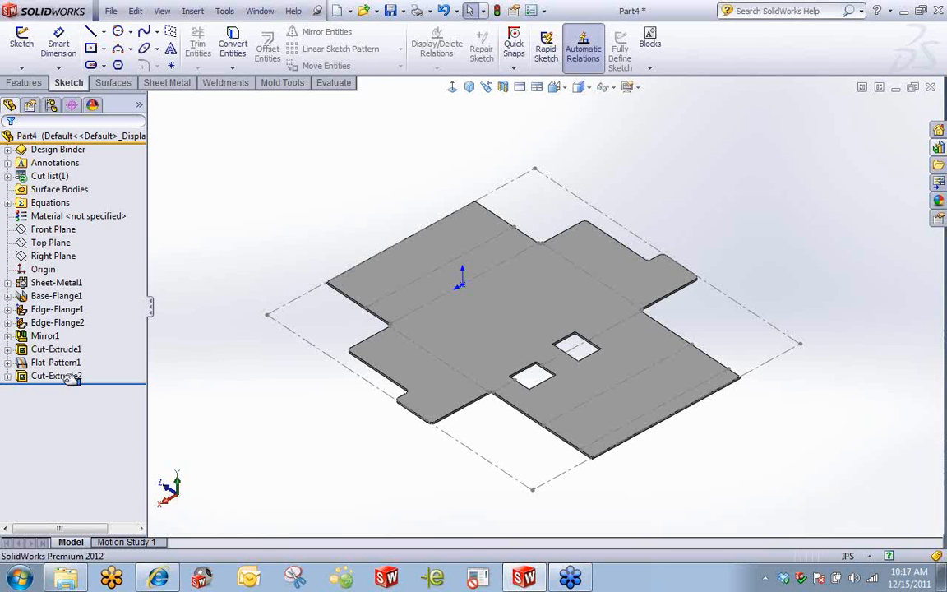
{"action": "left_click", "coordinate": [164, 83]}
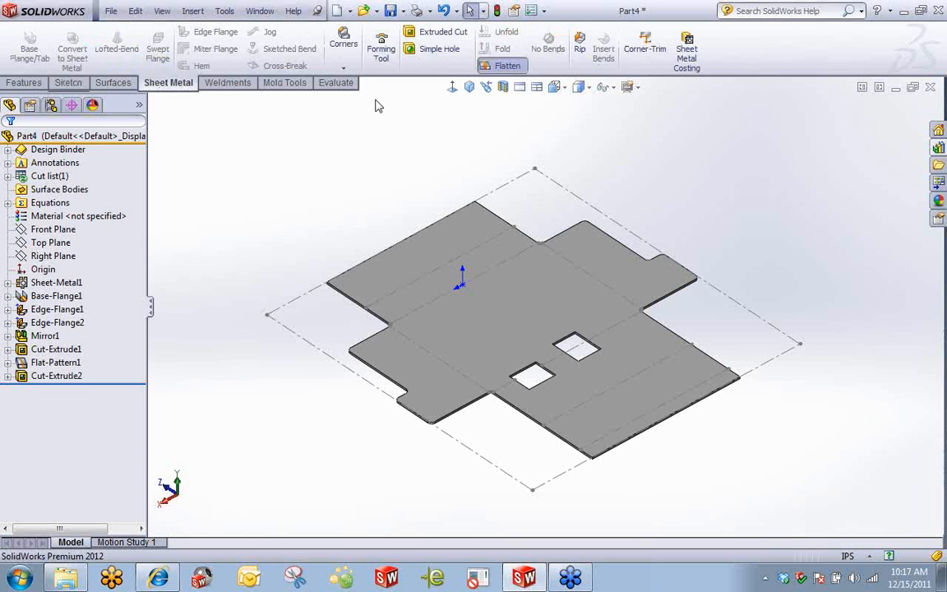
{"action": "left_click", "coordinate": [507, 65]}
{"action": "middle_click_drag", "start_coordinate": [712, 221], "coordinate": [581, 342]}
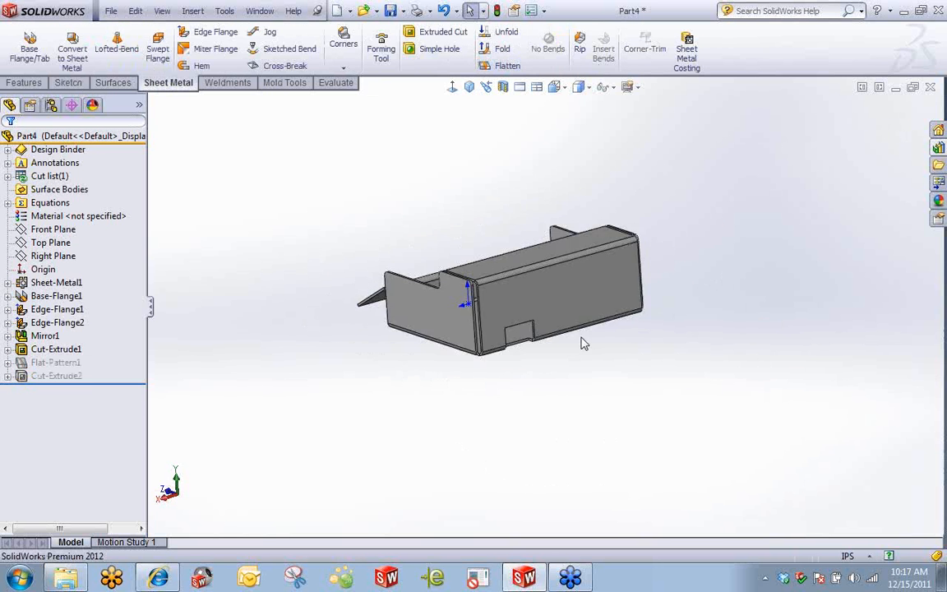
{"action": "scroll", "coordinate": [581, 334], "scroll_direction": "down", "scroll_amount": 5}
{"action": "middle_click", "coordinate": [556, 306]}
{"action": "middle_click_drag", "start_coordinate": [555, 306], "coordinate": [404, 361]}
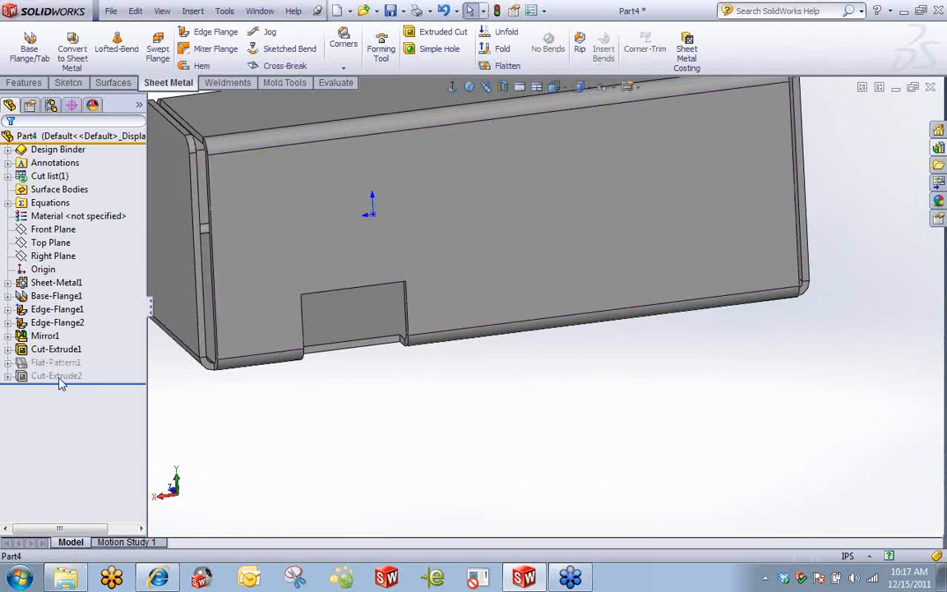
{"action": "scroll", "coordinate": [543, 312], "scroll_direction": "up", "scroll_amount": 5}
{"action": "scroll", "coordinate": [551, 245], "scroll_direction": "down", "scroll_amount": 2}
{"action": "mouse_move", "coordinate": [574, 289]}
{"action": "middle_mouse_down"}
{"action": "mouse_move", "coordinate": [584, 226]}
{"action": "mouse_move", "coordinate": [534, 205]}
{"action": "mouse_move", "coordinate": [522, 244]}
{"action": "mouse_move", "coordinate": [566, 219]}
{"action": "mouse_move", "coordinate": [562, 200]}
{"action": "mouse_move", "coordinate": [577, 290]}
{"action": "middle_mouse_up"}
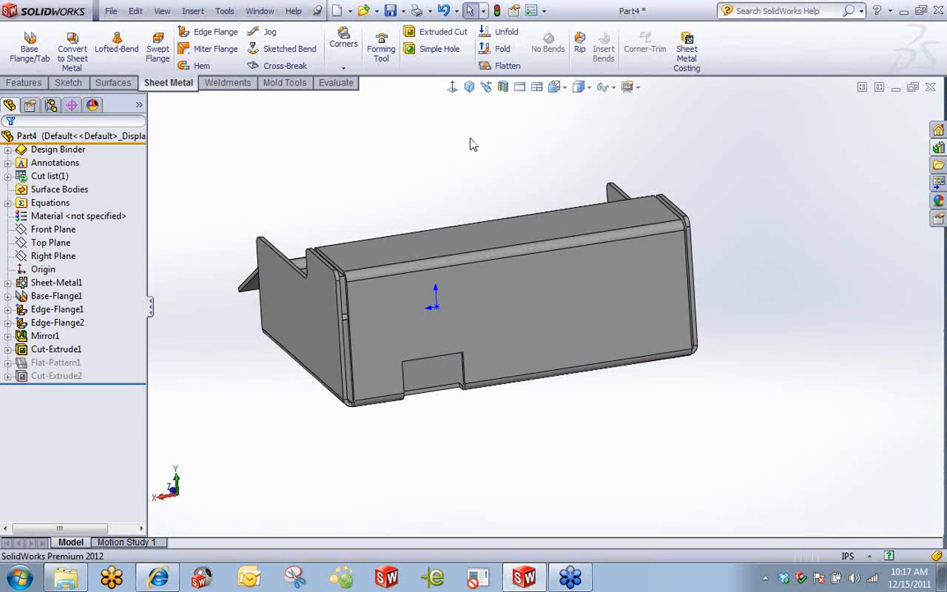
Unfold only the bend between the bottom face and the back wall, keeping the bottom face fixed
{"action": "middle_click_drag", "start_coordinate": [474, 144], "coordinate": [473, 150]}
{"action": "left_click", "coordinate": [506, 37]}
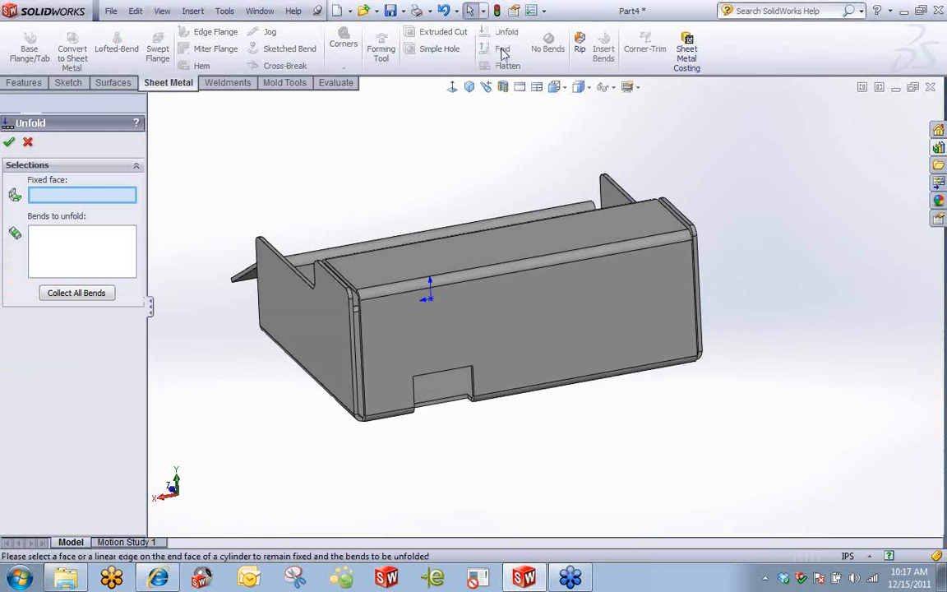
{"action": "middle_click_drag", "start_coordinate": [421, 341], "coordinate": [477, 267]}
{"action": "left_click", "coordinate": [475, 324]}
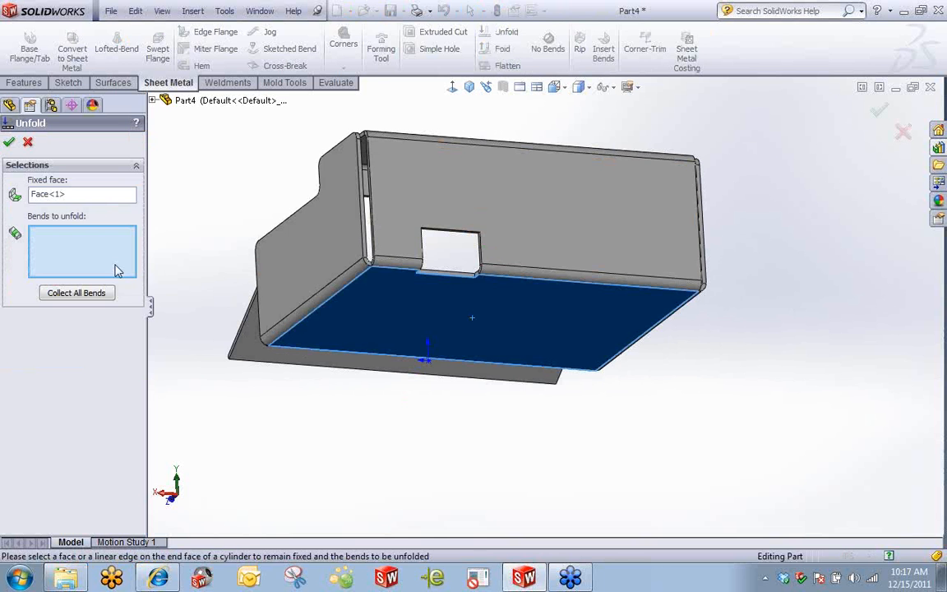
{"action": "left_click", "coordinate": [556, 279]}
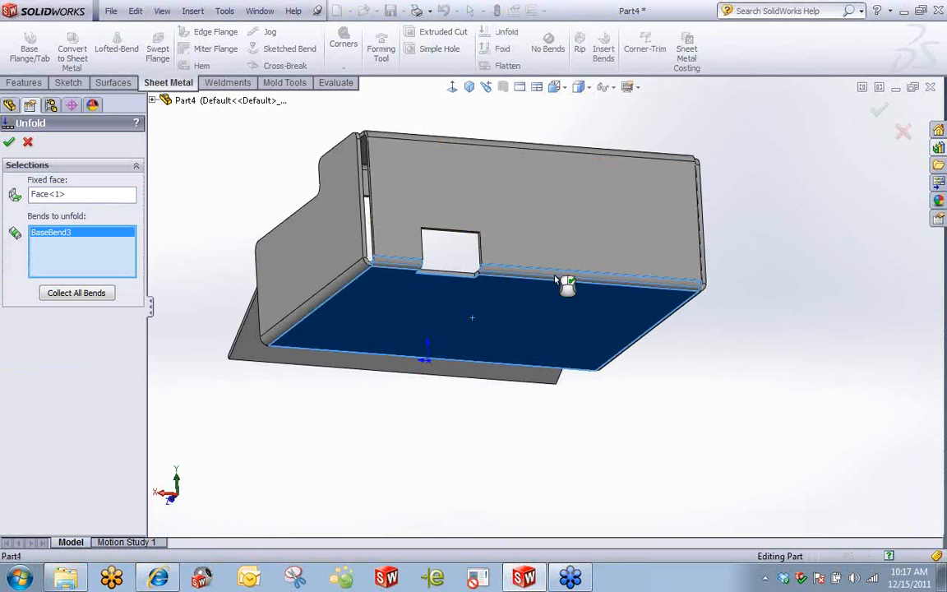
{"action": "key", "text": "Return"}
{"action": "middle_click_drag", "start_coordinate": [556, 277], "coordinate": [604, 288]}
{"action": "scroll", "coordinate": [605, 282], "scroll_direction": "up", "scroll_amount": 2}
{"action": "scroll", "coordinate": [659, 292], "scroll_direction": "down", "scroll_amount": 1}
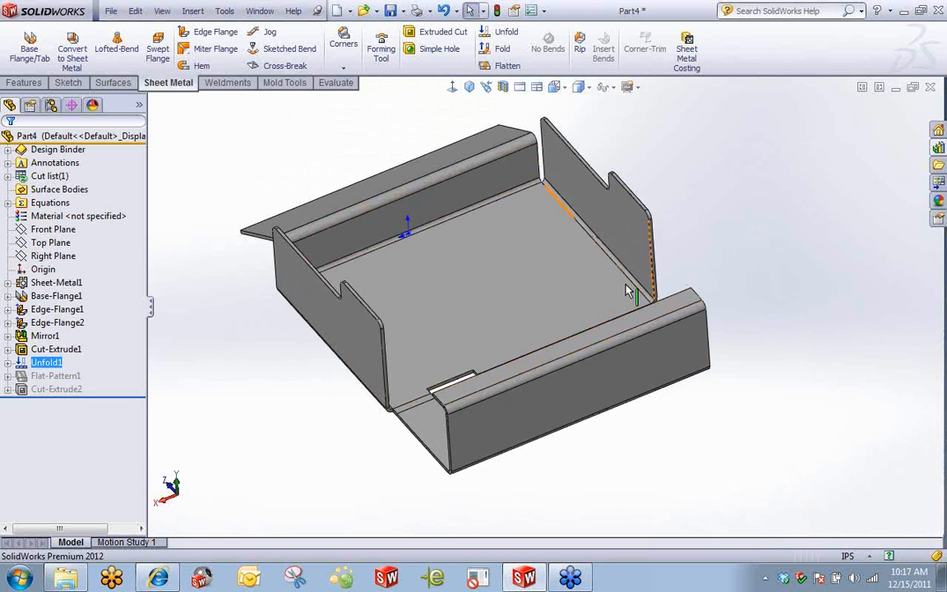
{"action": "left_click", "coordinate": [202, 404]}
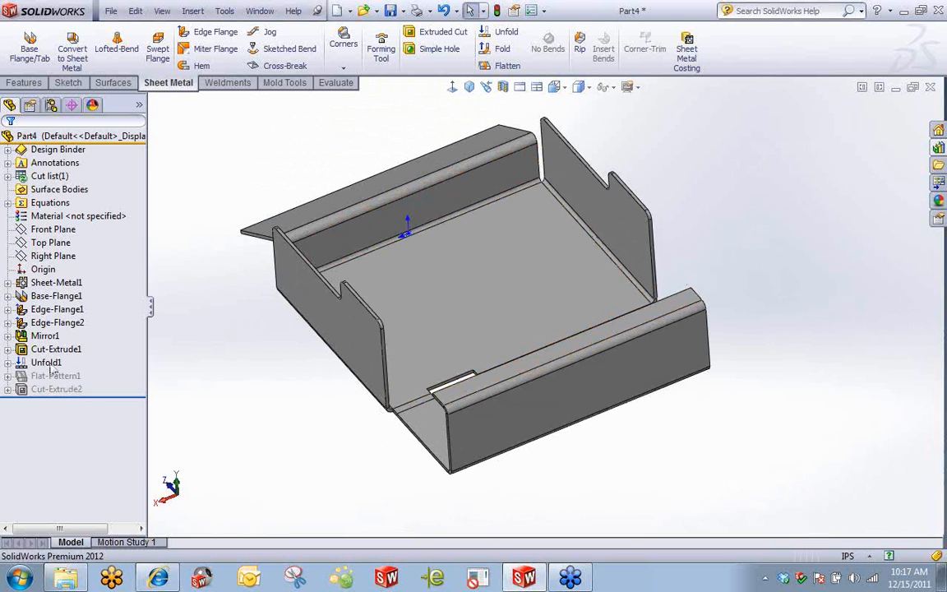
{"action": "left_click", "coordinate": [46, 362]}
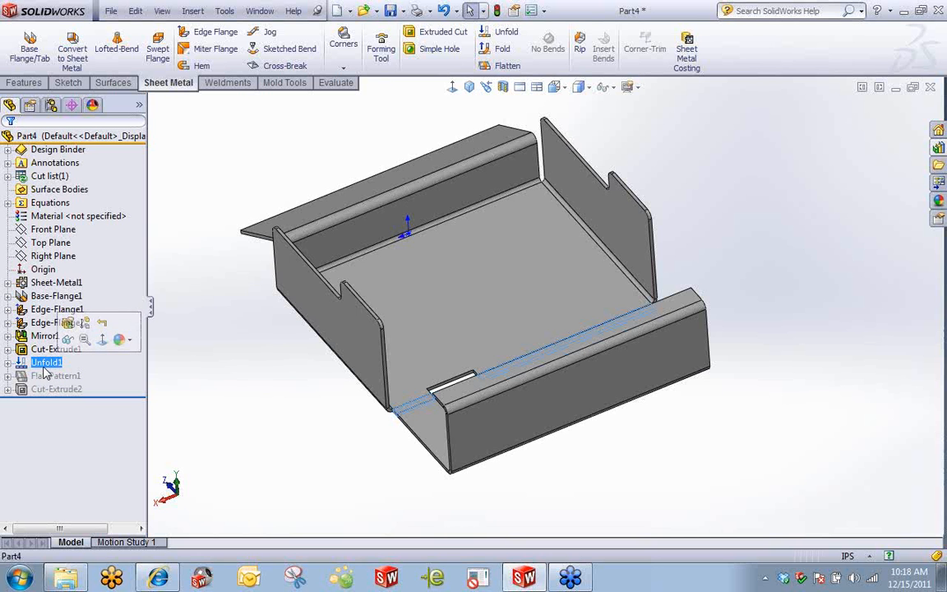
{"action": "left_click", "coordinate": [219, 367]}
Sketch a narrow rectangle on the inner bottom face, spanning the unfolded bend near the end opposite the existing opening
{"action": "middle_click_drag", "start_coordinate": [509, 266], "coordinate": [512, 371]}
{"action": "right_click_drag", "start_coordinate": [767, 193], "coordinate": [769, 226]}
{"action": "left_click", "coordinate": [607, 230]}
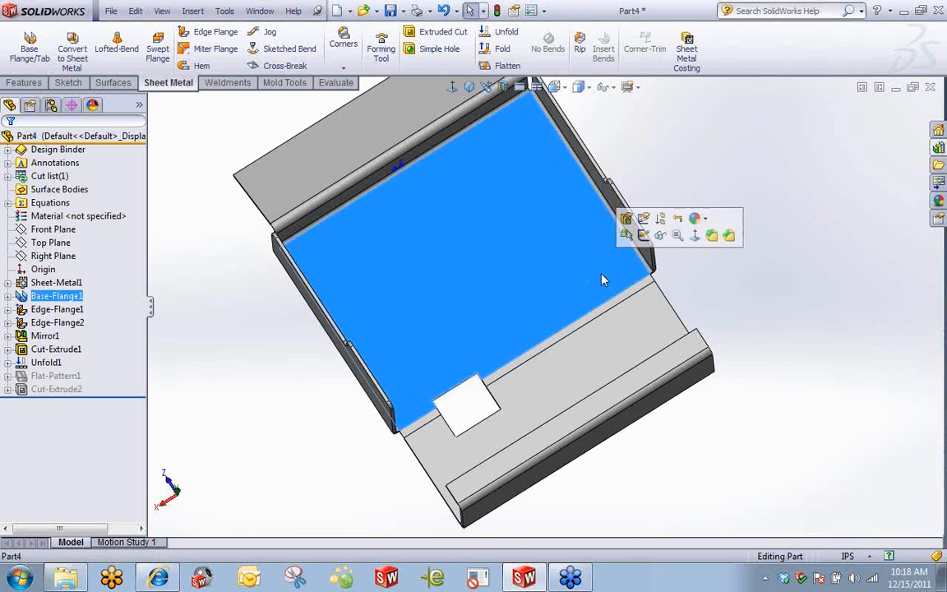
{"action": "left_click", "coordinate": [644, 238]}
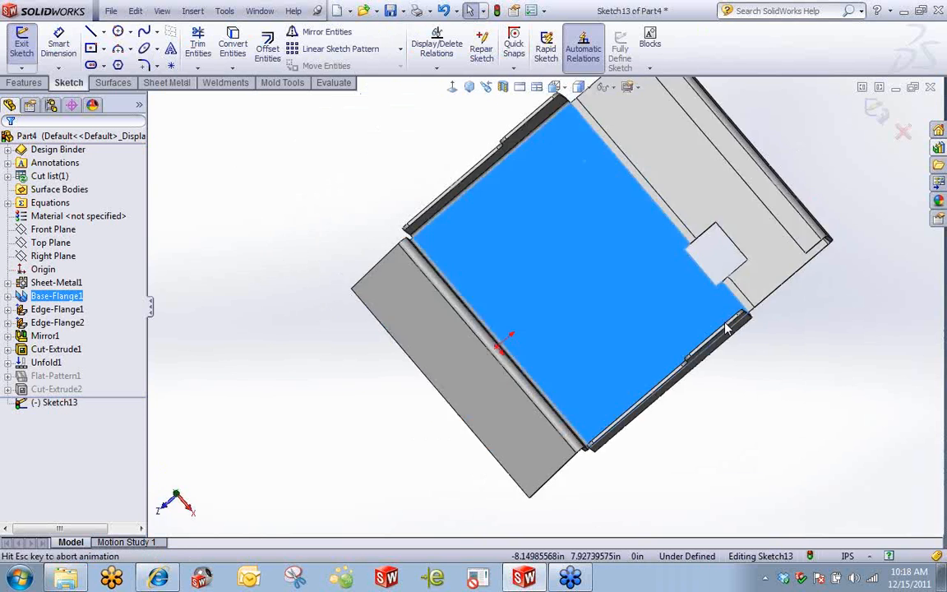
{"action": "mouse_move", "coordinate": [218, 281]}
{"action": "right_mouse_down"}
{"action": "mouse_move", "coordinate": [247, 249]}
{"action": "mouse_move", "coordinate": [241, 277]}
{"action": "mouse_move", "coordinate": [288, 279]}
{"action": "right_mouse_up"}
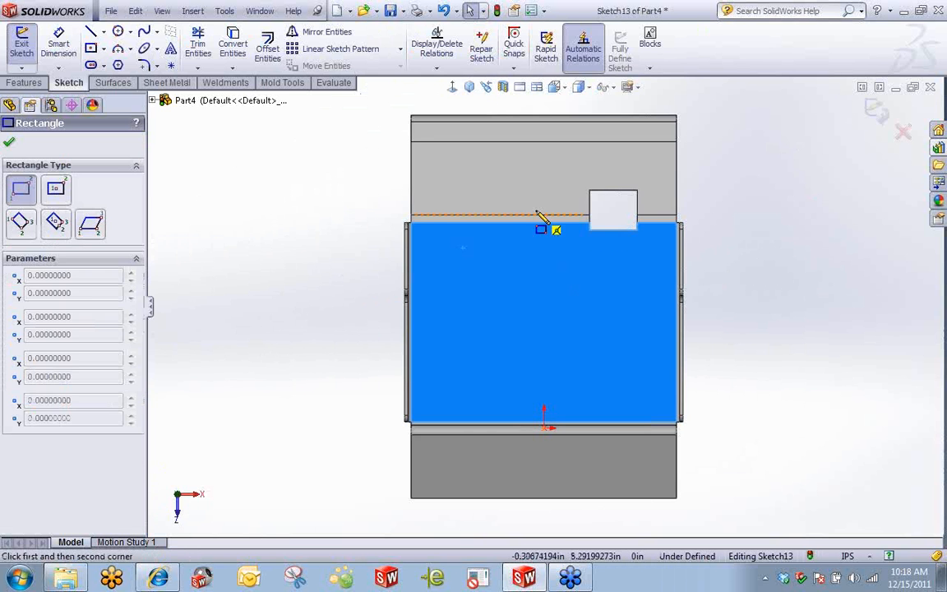
{"action": "scroll", "coordinate": [520, 196], "scroll_direction": "down", "scroll_amount": 3}
{"action": "left_click", "coordinate": [378, 189]}
{"action": "left_click", "coordinate": [433, 282]}
{"action": "scroll", "coordinate": [433, 296], "scroll_direction": "up", "scroll_amount": 4}
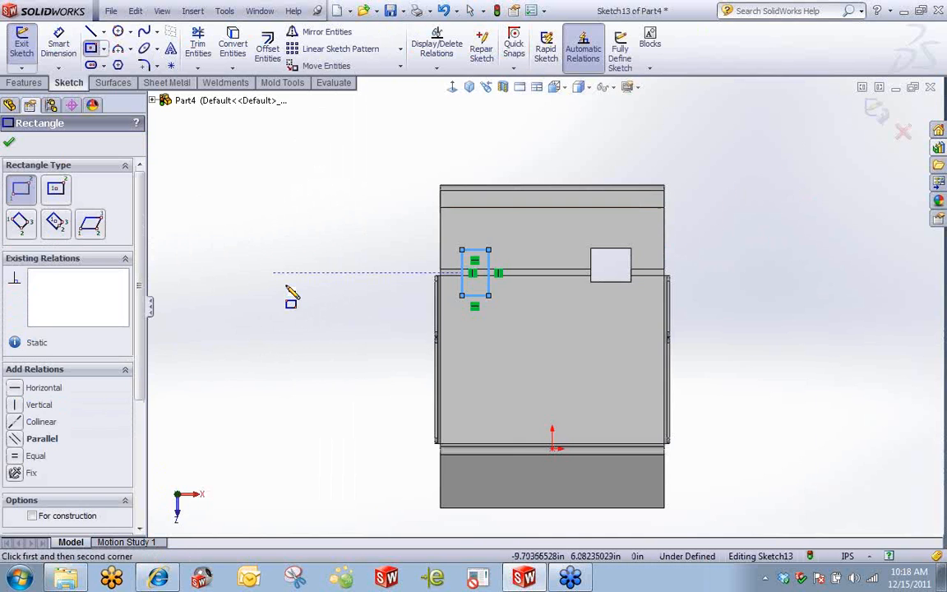
Cut the sketched rectangle Through All across the unfolded bend
{"action": "right_click_drag", "start_coordinate": [334, 276], "coordinate": [240, 273]}
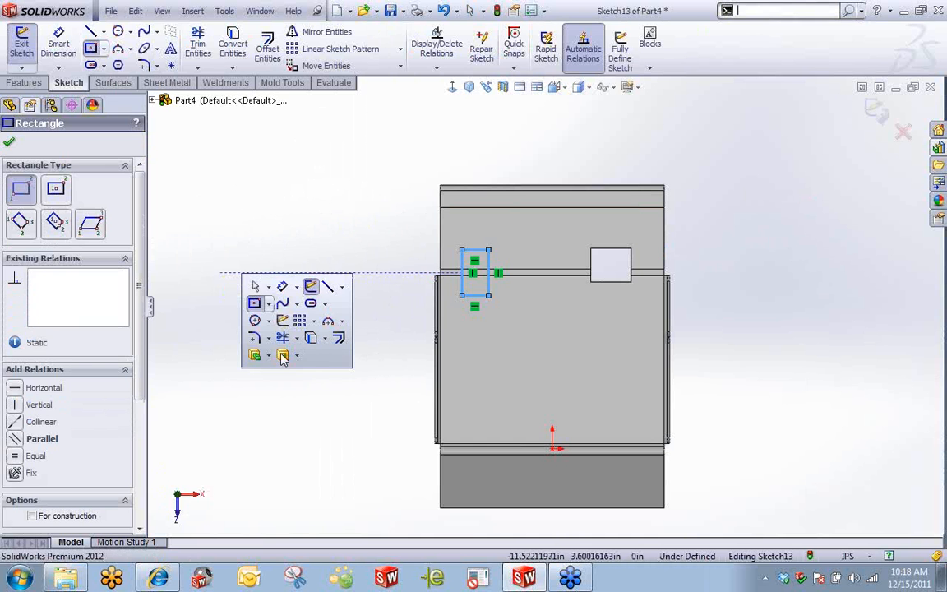
{"action": "left_click", "coordinate": [282, 355]}
{"action": "right_click", "coordinate": [317, 246]}
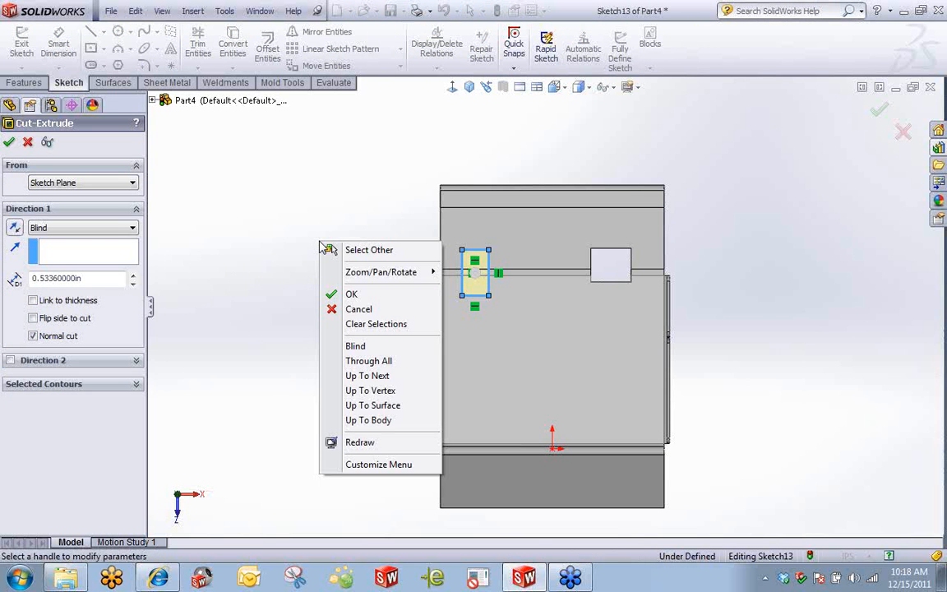
{"action": "left_click", "coordinate": [369, 362]}
{"action": "right_click", "coordinate": [376, 369]}
{"action": "middle_click_drag", "start_coordinate": [371, 388], "coordinate": [323, 307]}
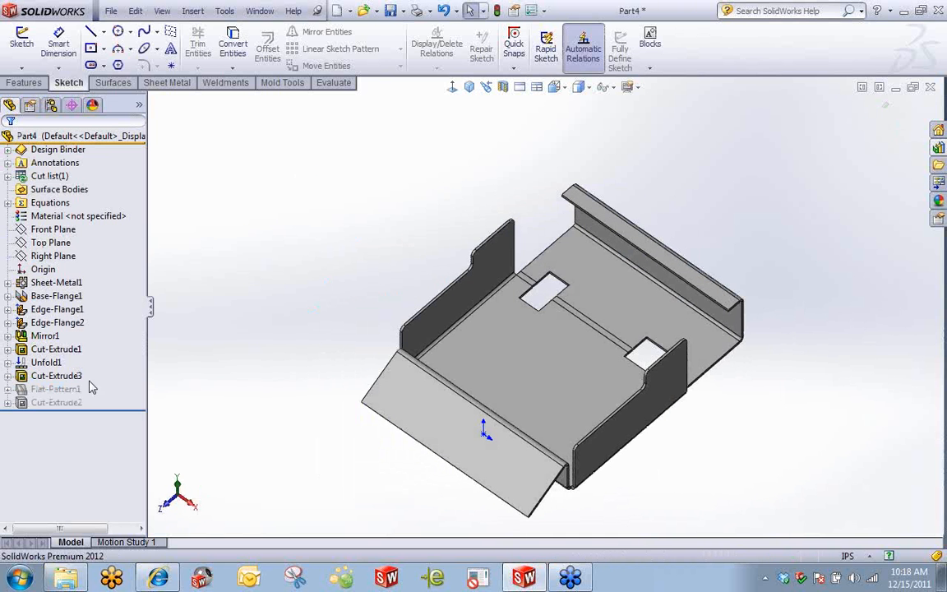
Change the new cut's end condition to Blind and link its depth to the sheet thickness
{"action": "left_click", "coordinate": [60, 378]}
{"action": "left_click", "coordinate": [72, 336]}
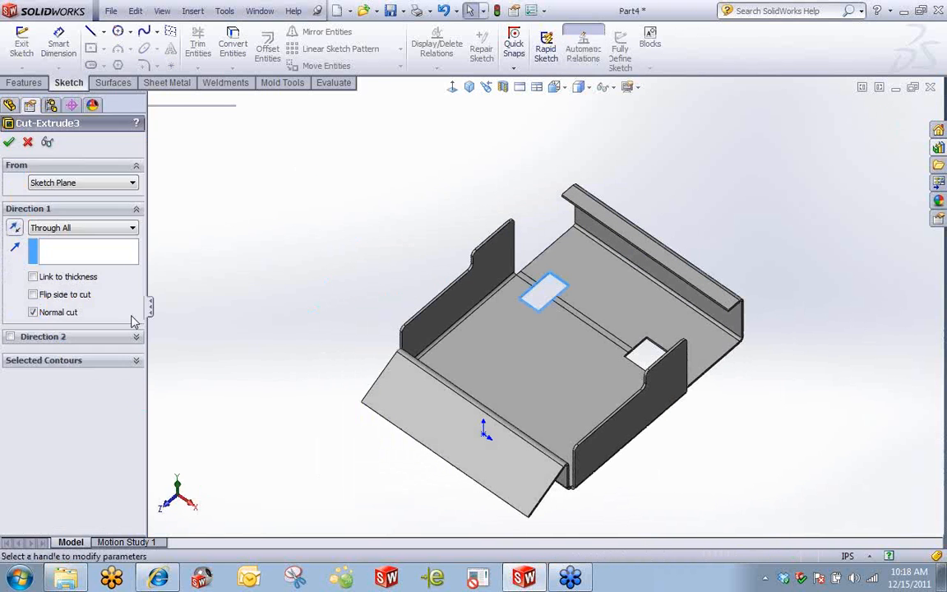
{"action": "left_click", "coordinate": [63, 230]}
{"action": "left_click", "coordinate": [64, 240]}
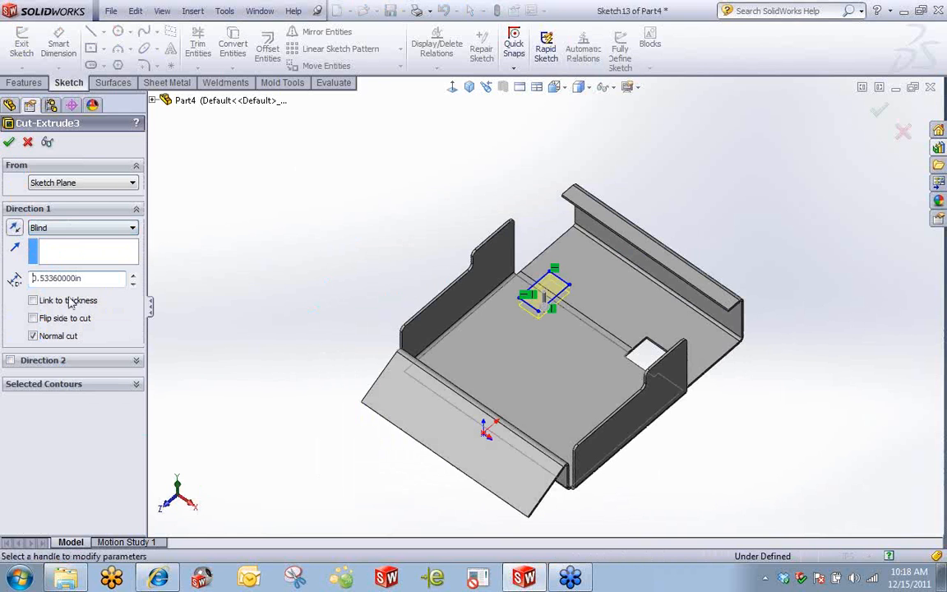
{"action": "left_click", "coordinate": [33, 300]}
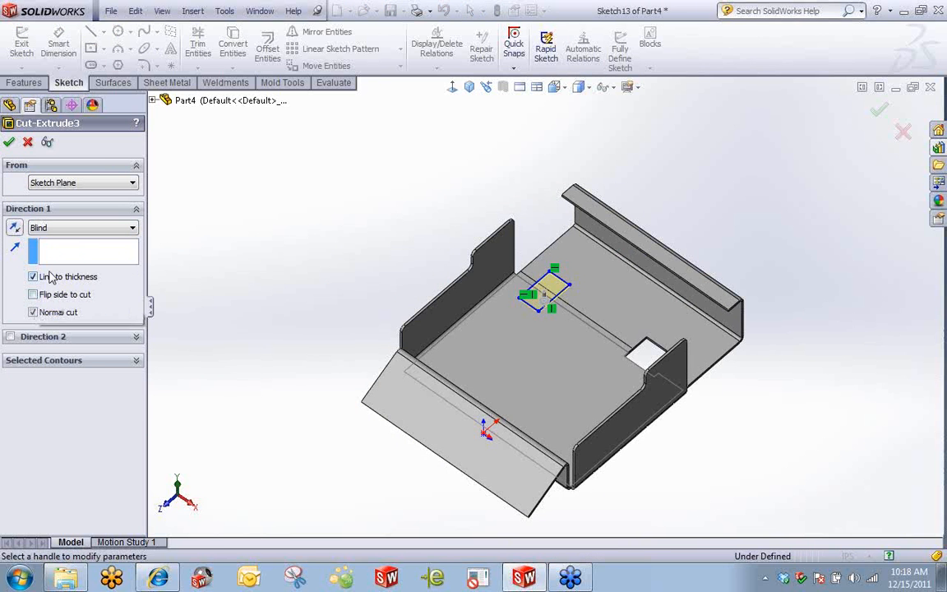
{"action": "left_click", "coordinate": [8, 143]}
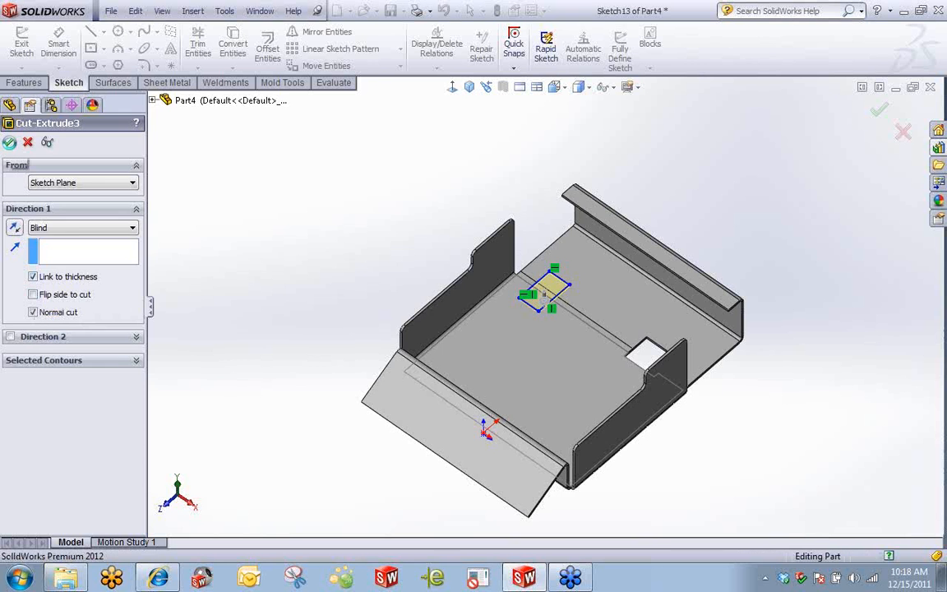
Examine the two rectangular openings along the unfolded bend
{"action": "scroll", "coordinate": [586, 284], "scroll_direction": "up", "scroll_amount": 2}
{"action": "scroll", "coordinate": [585, 284], "scroll_direction": "down", "scroll_amount": 2}
{"action": "middle_click_drag", "start_coordinate": [585, 284], "coordinate": [532, 359]}
{"action": "scroll", "coordinate": [534, 329], "scroll_direction": "up", "scroll_amount": 3}
{"action": "scroll", "coordinate": [574, 363], "scroll_direction": "down", "scroll_amount": 2}
{"action": "scroll", "coordinate": [532, 359], "scroll_direction": "down", "scroll_amount": 2}
{"action": "middle_click", "coordinate": [526, 303]}
{"action": "middle_click_drag", "start_coordinate": [526, 303], "coordinate": [522, 340]}
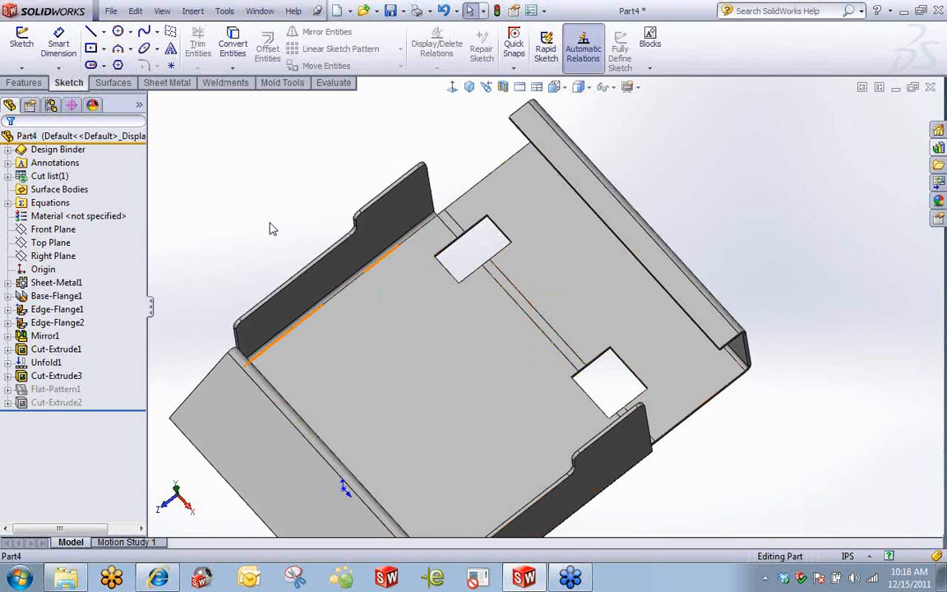
{"action": "scroll", "coordinate": [268, 224], "scroll_direction": "up", "scroll_amount": 3}
Fold all unfolded bends back up and inspect both openings at the back wall's lower bend
{"action": "left_click", "coordinate": [168, 83]}
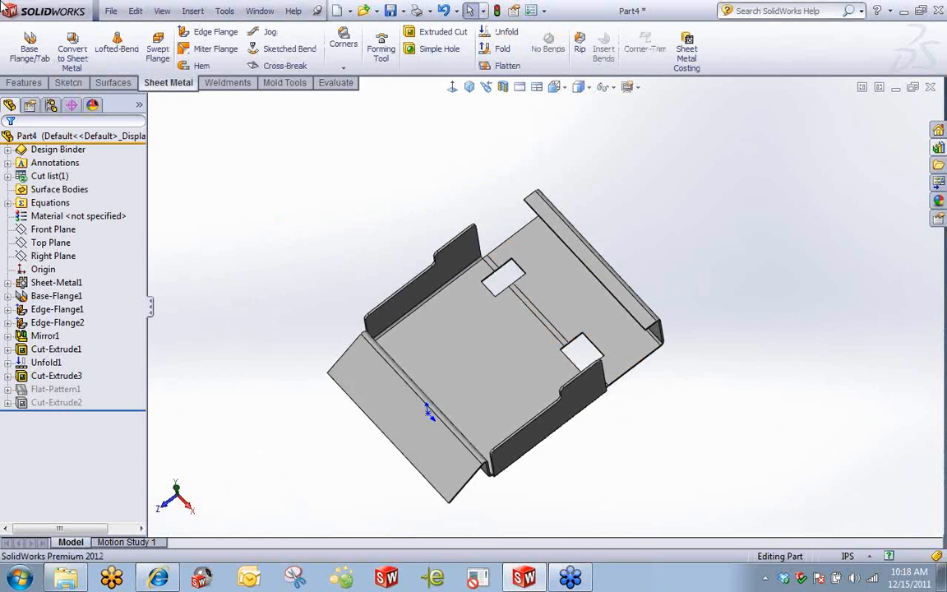
{"action": "left_click", "coordinate": [497, 48]}
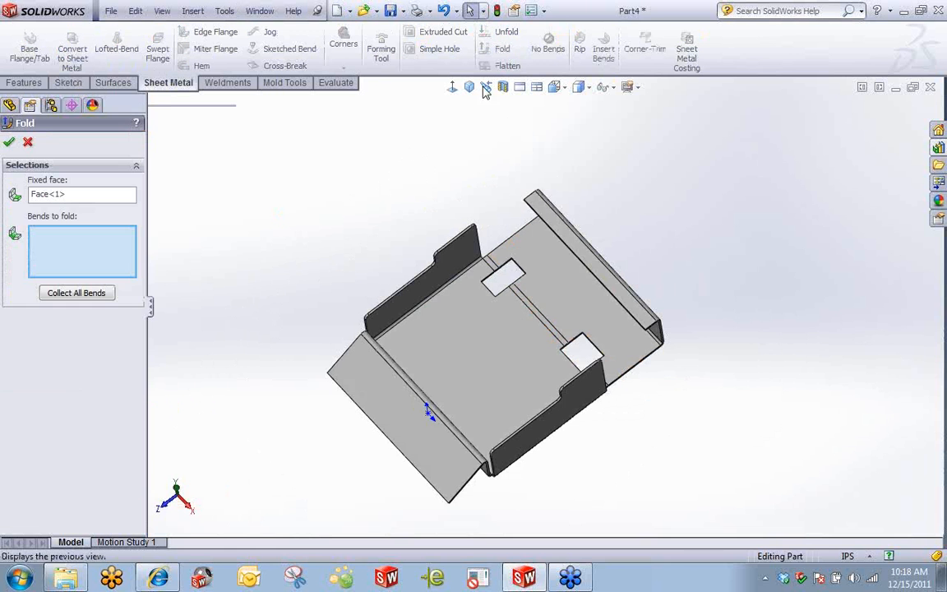
{"action": "left_click", "coordinate": [77, 294]}
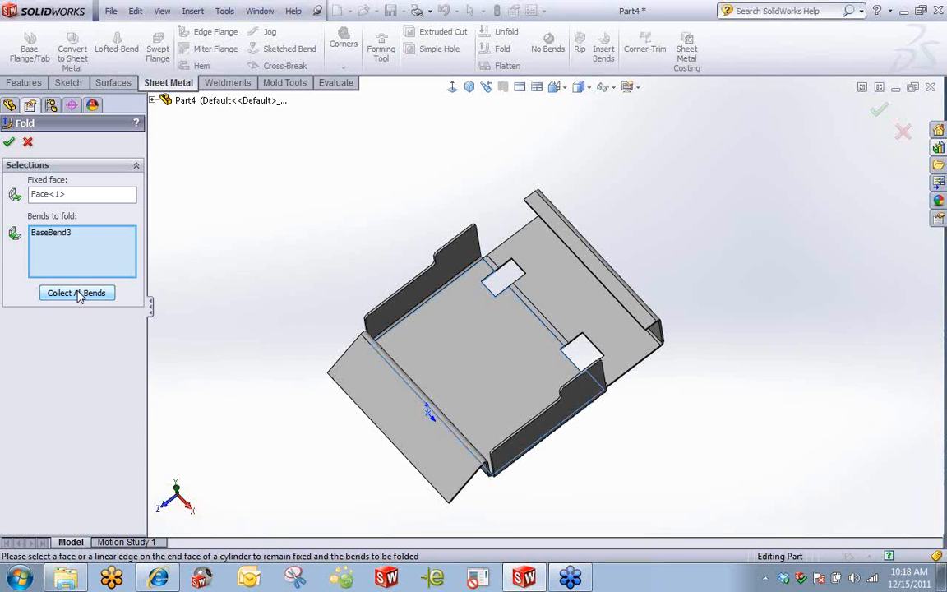
{"action": "left_click", "coordinate": [9, 145]}
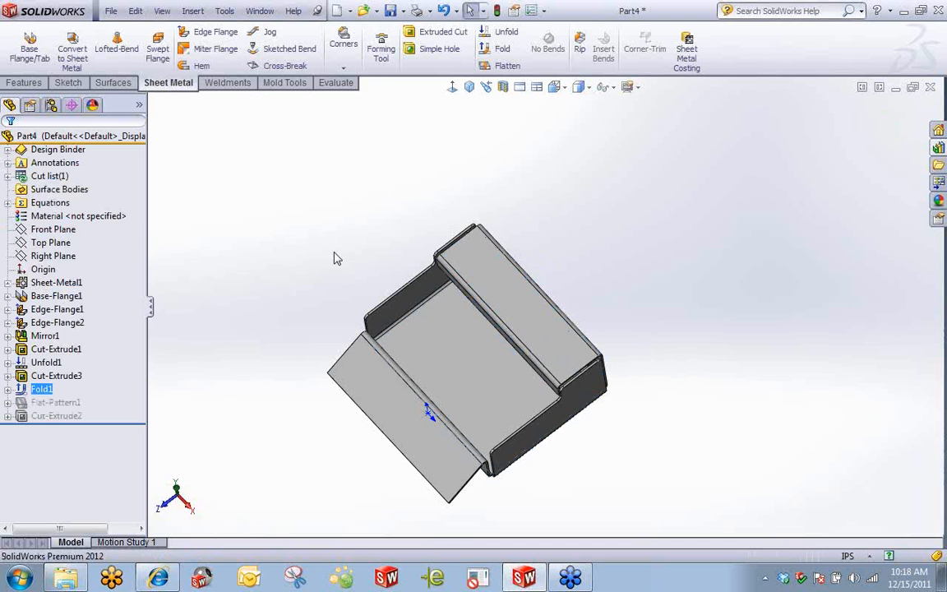
{"action": "middle_click_drag", "start_coordinate": [312, 285], "coordinate": [501, 422]}
{"action": "scroll", "coordinate": [502, 422], "scroll_direction": "down", "scroll_amount": 3}
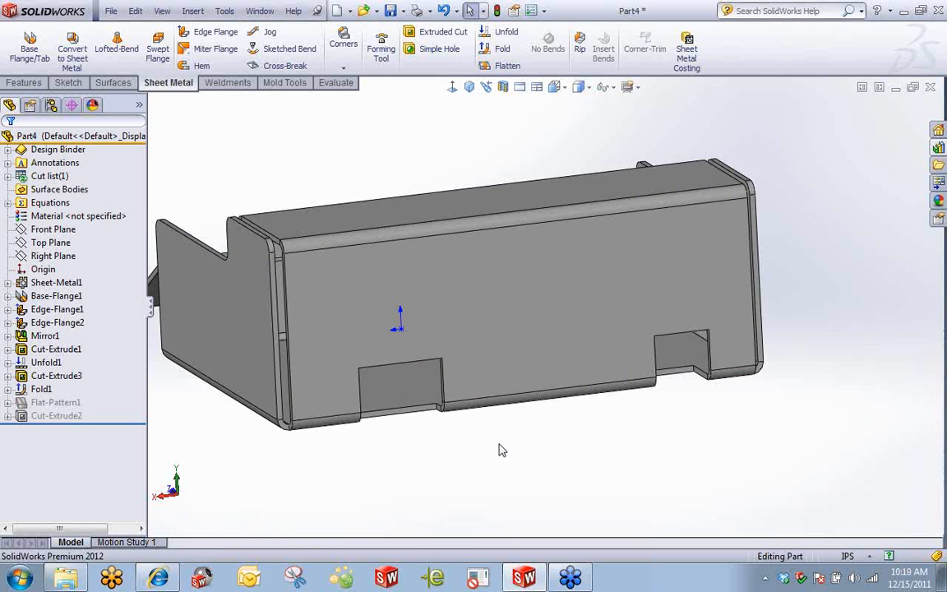
{"action": "scroll", "coordinate": [361, 429], "scroll_direction": "up", "scroll_amount": 3}
{"action": "middle_click_drag", "start_coordinate": [235, 260], "coordinate": [203, 244]}
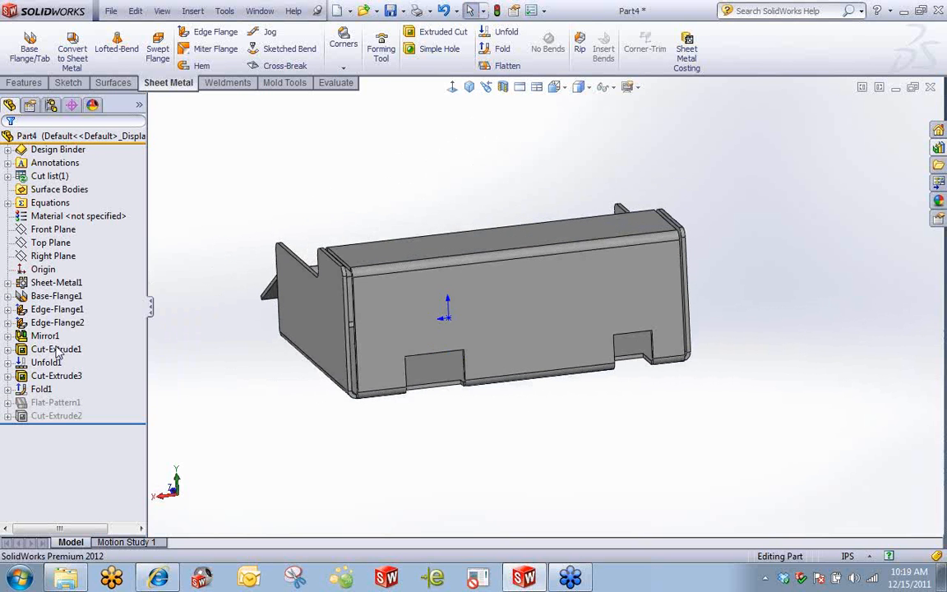
Suppress the first cut, the unfold, the cut made while unfolded, and the fold
{"action": "left_click", "coordinate": [52, 348]}
{"action": "left_click", "coordinate": [48, 389], "text": "shift"}
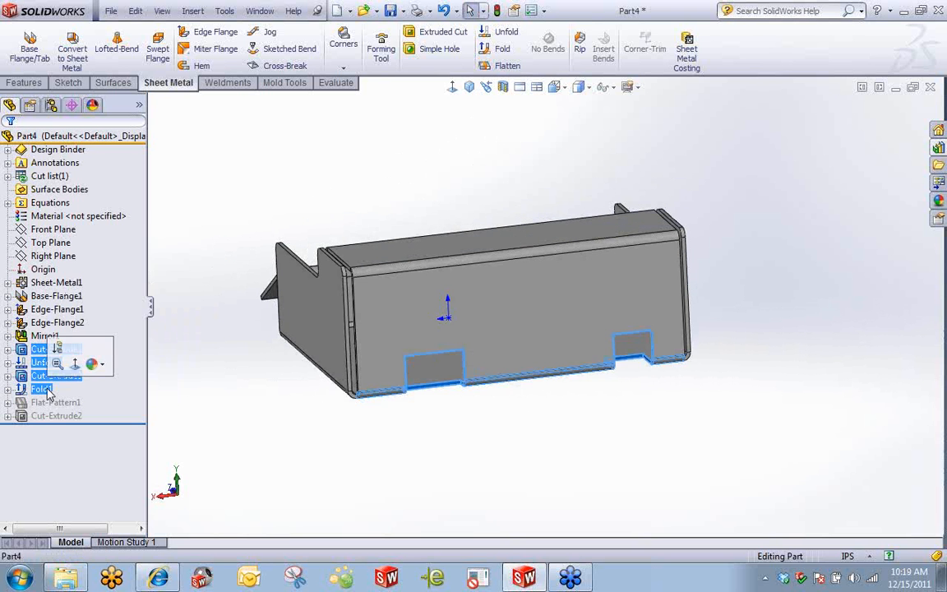
{"action": "left_click", "coordinate": [60, 341]}
{"action": "middle_click_drag", "start_coordinate": [250, 310], "coordinate": [271, 295]}
{"action": "scroll", "coordinate": [526, 349], "scroll_direction": "down", "scroll_amount": 4}
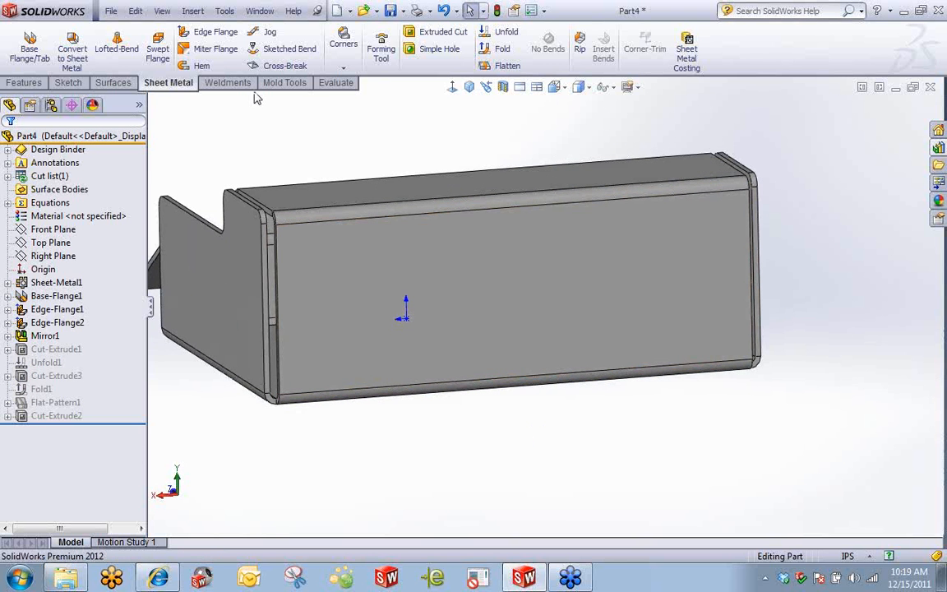
Add a cross break to the outer face of the back wall with the default radius and angle
{"action": "left_click", "coordinate": [285, 66]}
{"action": "left_click", "coordinate": [560, 296]}
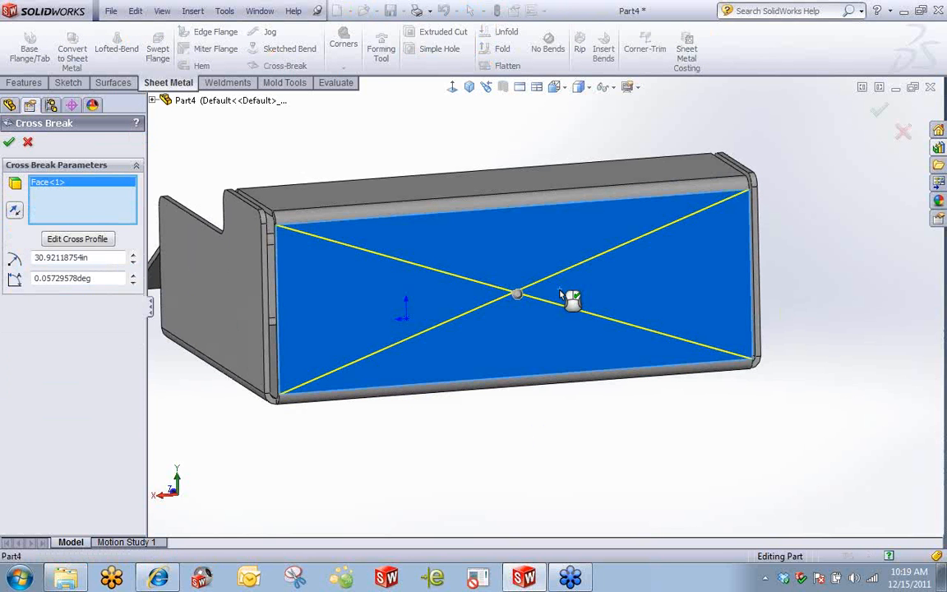
{"action": "right_click", "coordinate": [560, 296]}
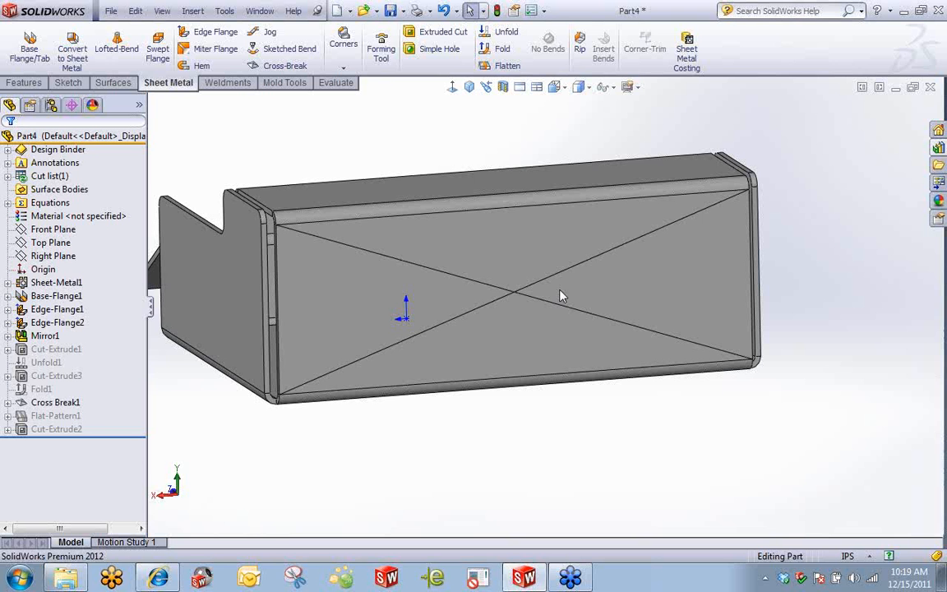
{"action": "left_click", "coordinate": [573, 277]}
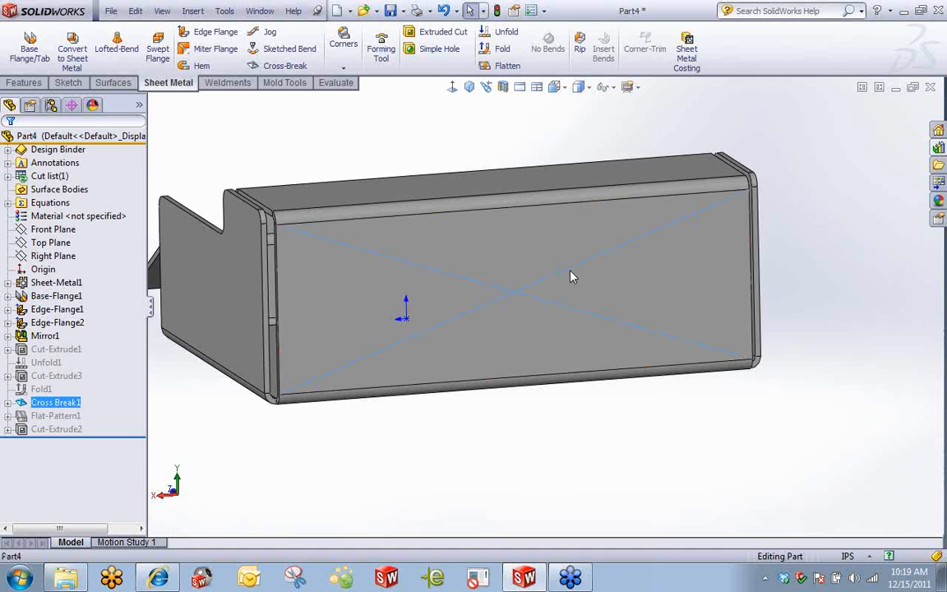
{"action": "left_click", "coordinate": [275, 168]}
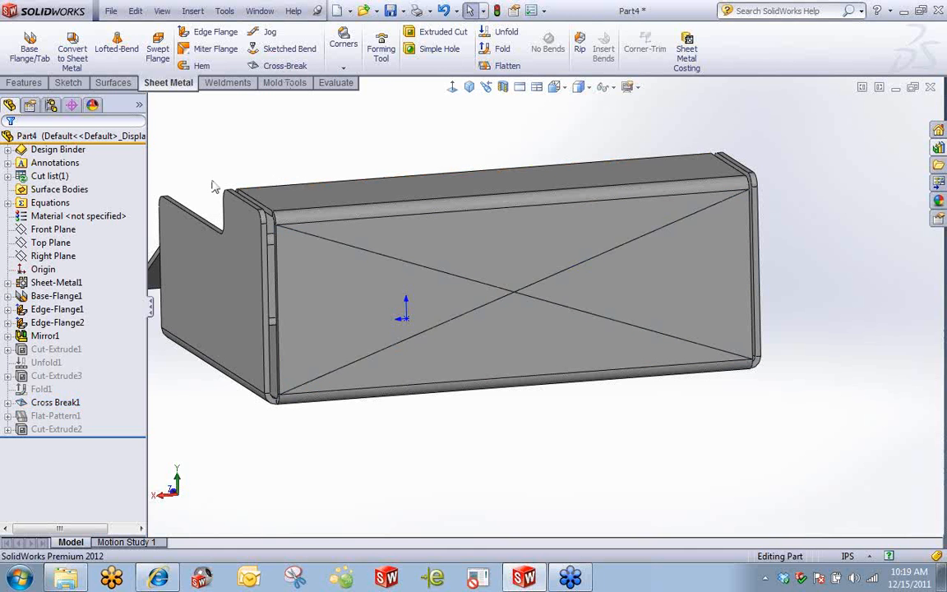
Add a closed hem 0.25 in long to the free edge of the sloped front flange
{"action": "key", "text": "z"}
{"action": "key", "text": "z"}
{"action": "key", "text": "z"}
{"action": "middle_click_drag", "start_coordinate": [263, 236], "coordinate": [496, 311]}
{"action": "scroll", "coordinate": [467, 389], "scroll_direction": "down", "scroll_amount": 5}
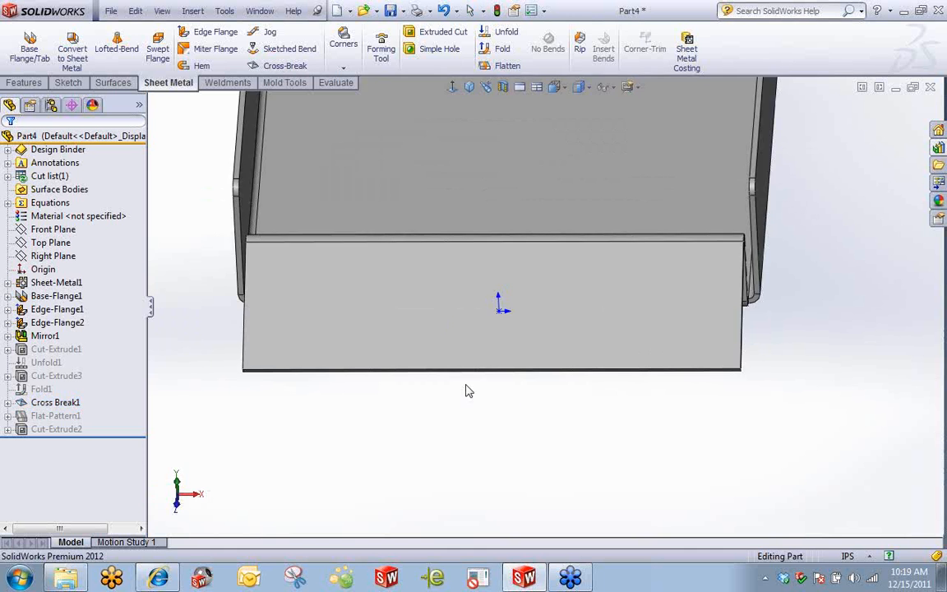
{"action": "left_click", "coordinate": [365, 366]}
{"action": "middle_click_drag", "start_coordinate": [461, 423], "coordinate": [203, 384]}
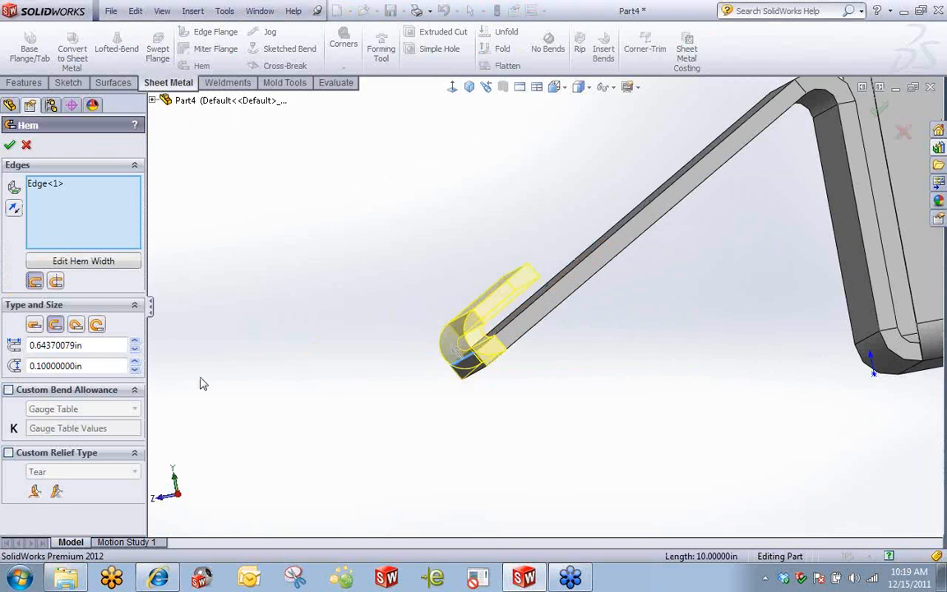
{"action": "left_click", "coordinate": [36, 326]}
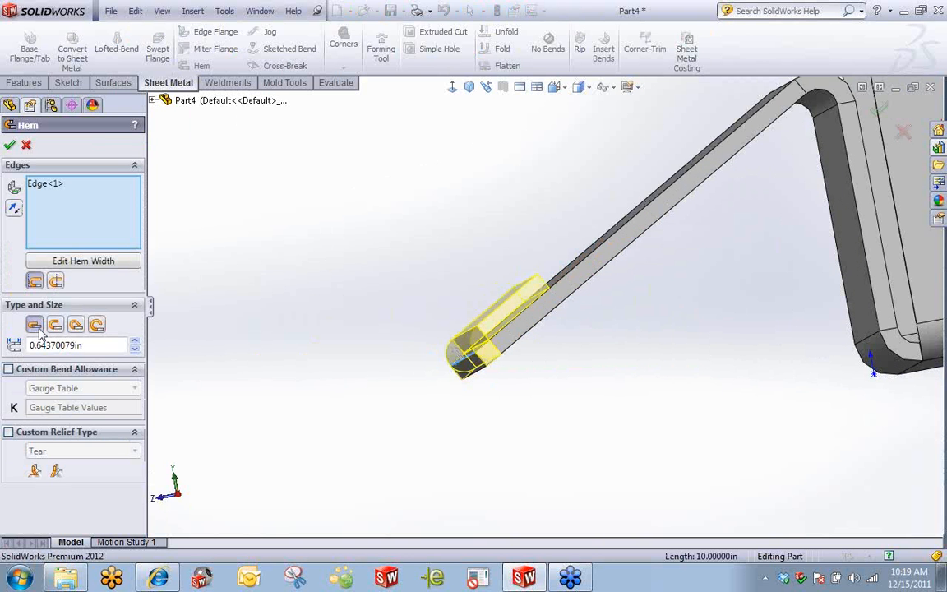
{"action": "left_click_drag", "start_coordinate": [92, 345], "coordinate": [18, 355]}
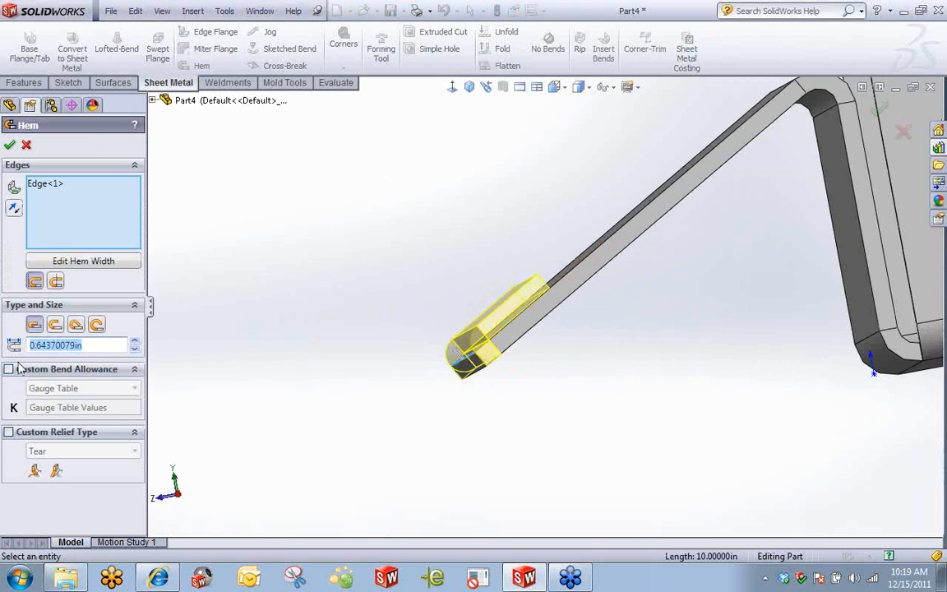
{"action": "type", "text": ".25"}
{"action": "key", "text": "Return"}
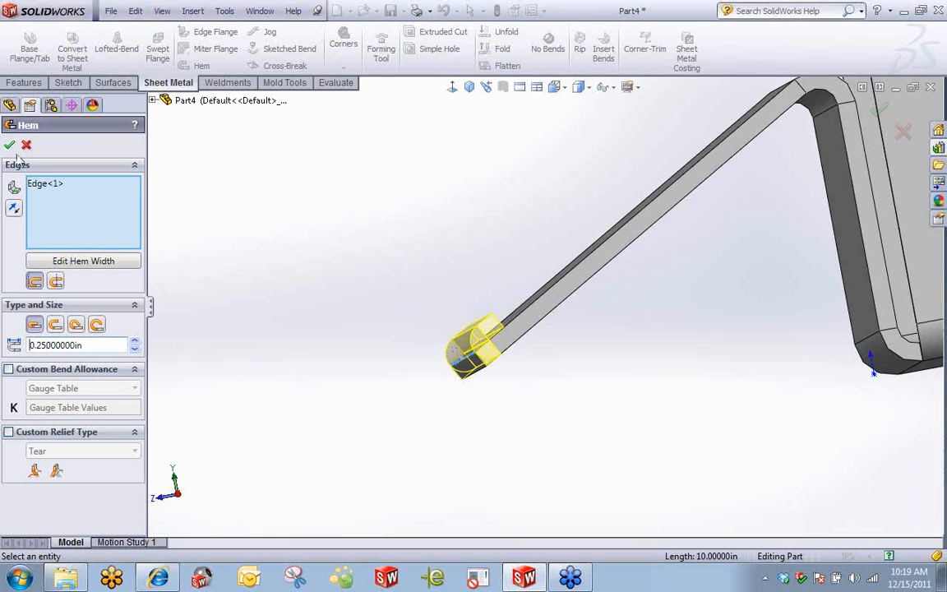
{"action": "key", "text": "Return"}
Examine the folded part from several sides, including the front hem and the back wall's cross break
{"action": "scroll", "coordinate": [475, 249], "scroll_direction": "up", "scroll_amount": 11}
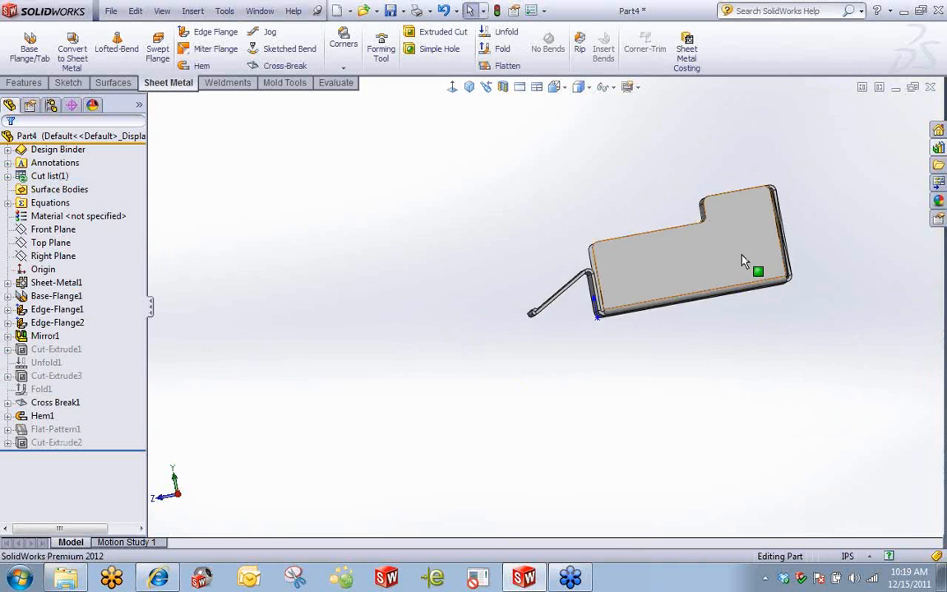
{"action": "scroll", "coordinate": [752, 252], "scroll_direction": "down", "scroll_amount": 3}
{"action": "middle_click_drag", "start_coordinate": [558, 235], "coordinate": [602, 296]}
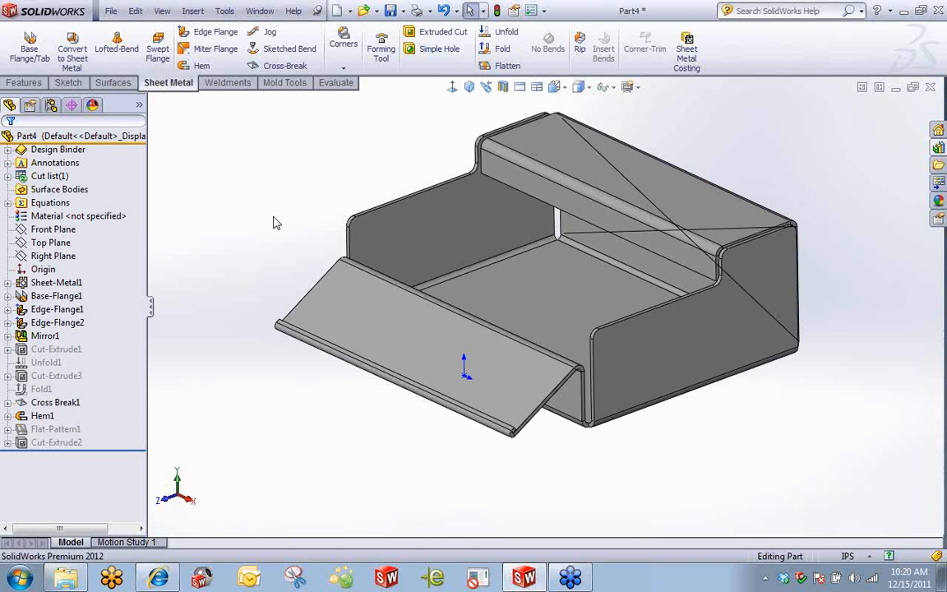
{"action": "scroll", "coordinate": [246, 191], "scroll_direction": "up", "scroll_amount": 2}
{"action": "scroll", "coordinate": [608, 275], "scroll_direction": "down", "scroll_amount": 2}
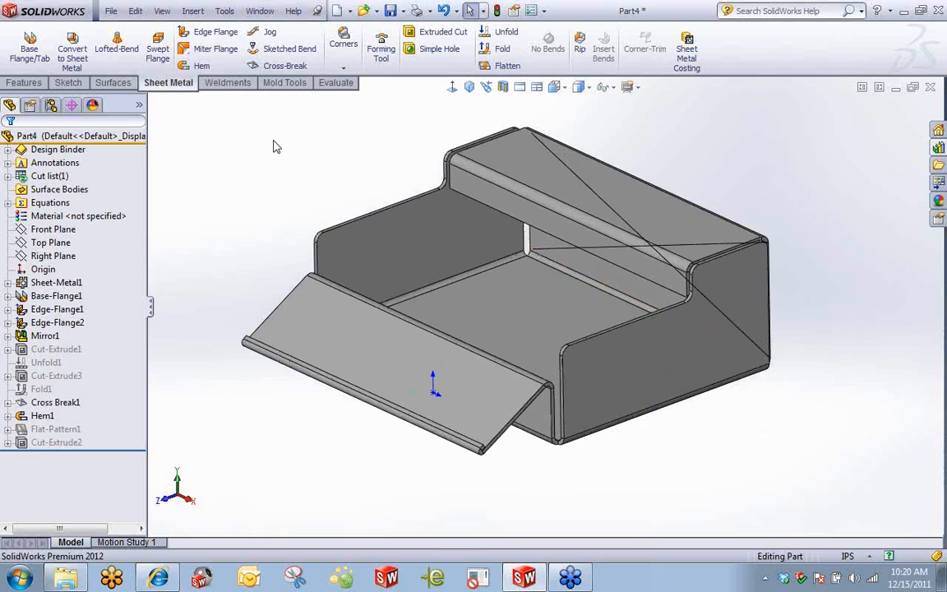
{"action": "middle_click_drag", "start_coordinate": [311, 228], "coordinate": [257, 186]}
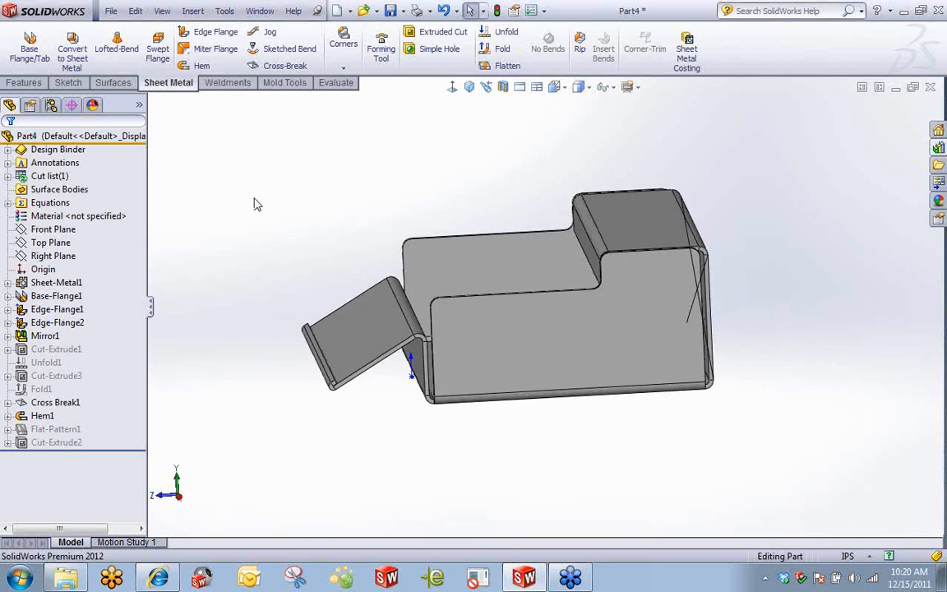
{"action": "middle_click_drag", "start_coordinate": [253, 208], "coordinate": [321, 218]}
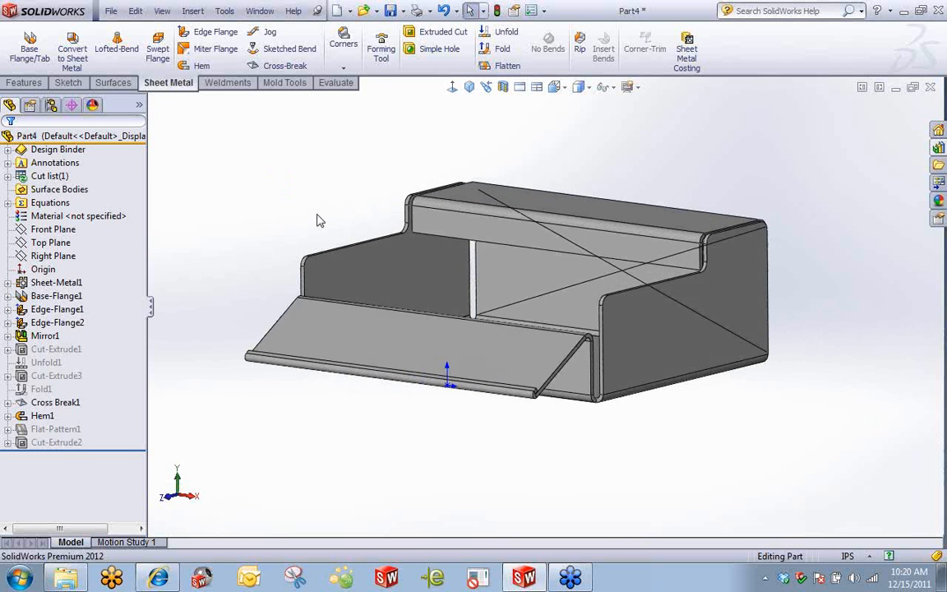
{"action": "middle_click_drag", "start_coordinate": [292, 212], "coordinate": [228, 211]}
Delete all features from the base flange through the hem, including the mirror and both cuts, keeping the base profile sketch
{"action": "left_click", "coordinate": [117, 448]}
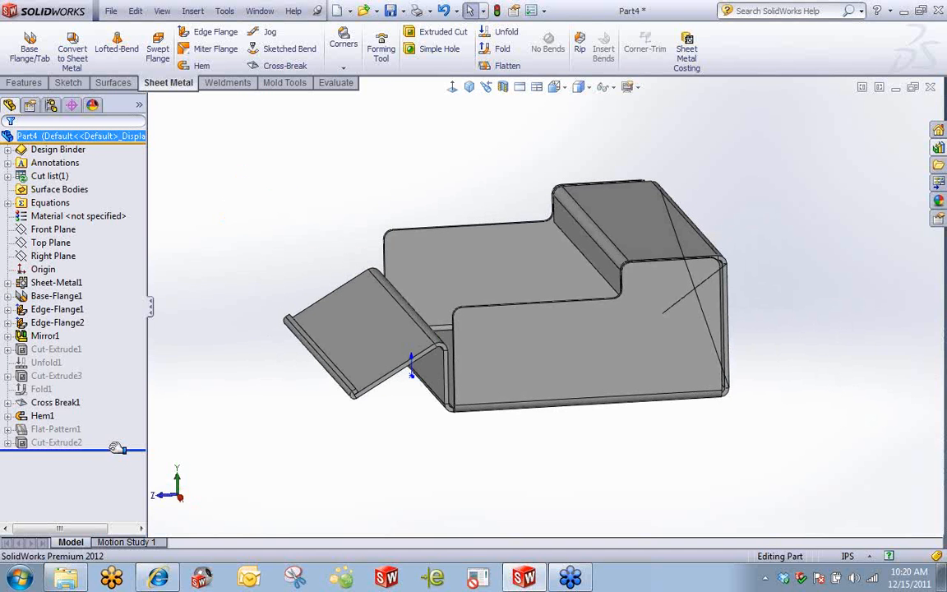
{"action": "left_click", "coordinate": [51, 298]}
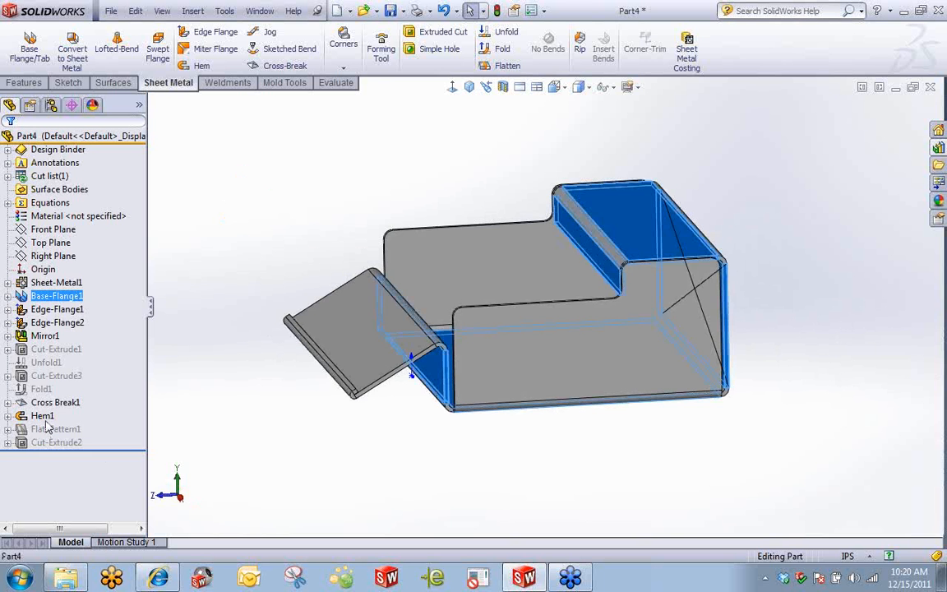
{"action": "key", "text": "Delete"}
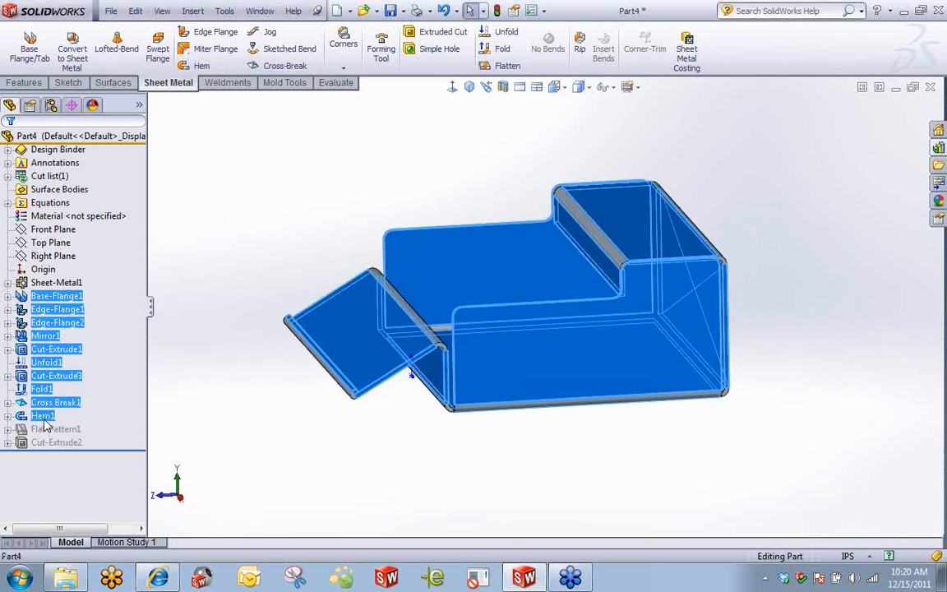
{"action": "left_click", "coordinate": [539, 182]}
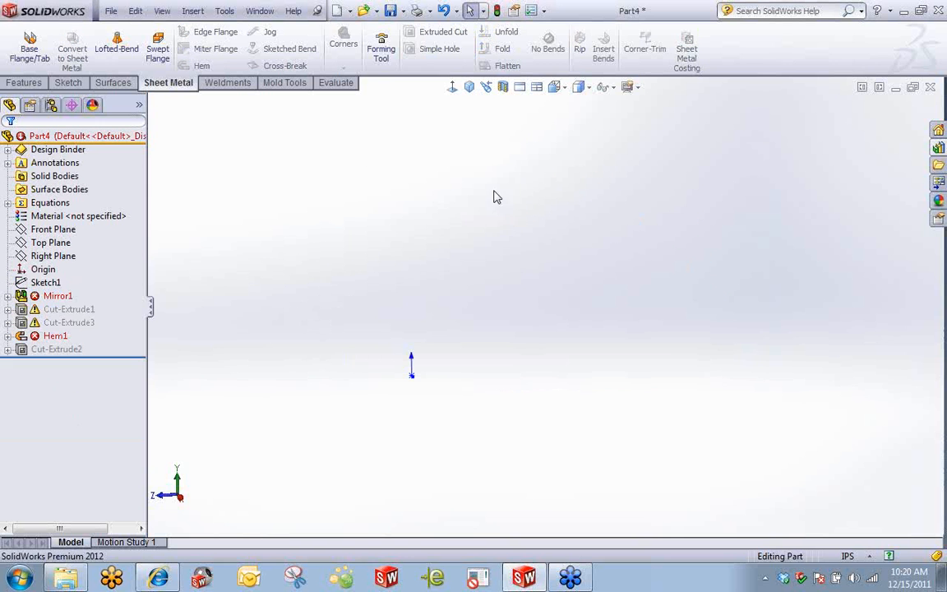
{"action": "left_click", "coordinate": [54, 298]}
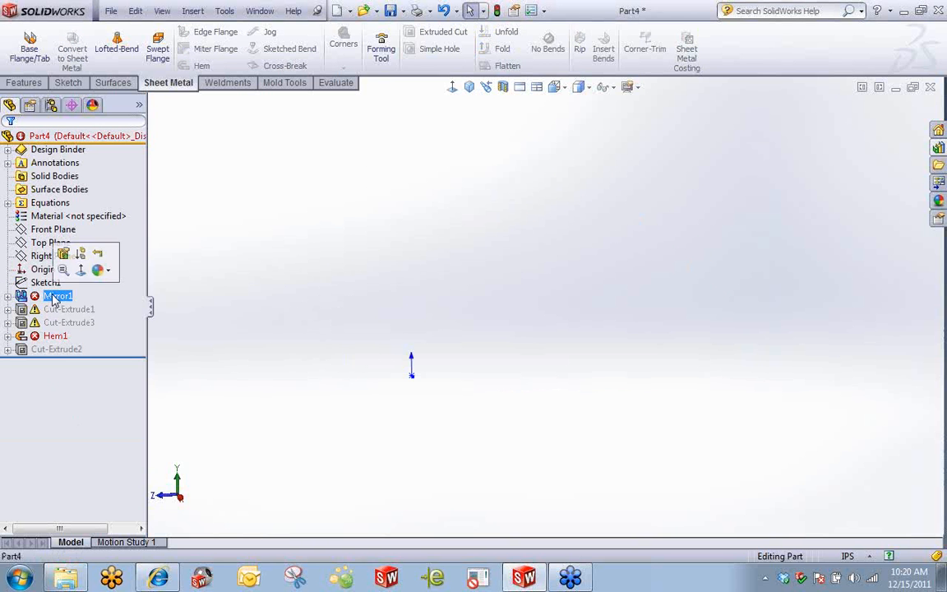
{"action": "left_click", "coordinate": [53, 336], "text": "shift"}
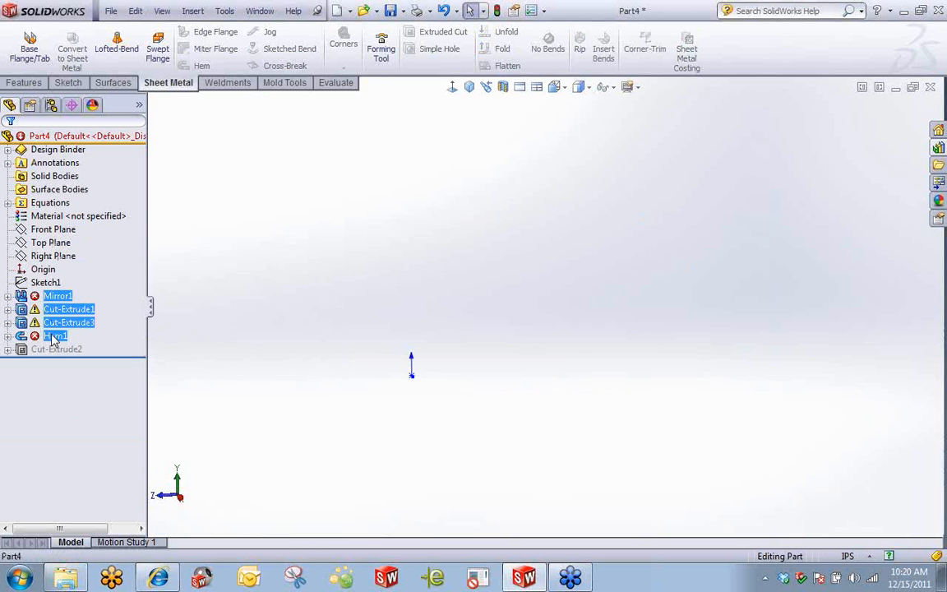
{"action": "key", "text": "Delete"}
{"action": "left_click", "coordinate": [539, 141]}
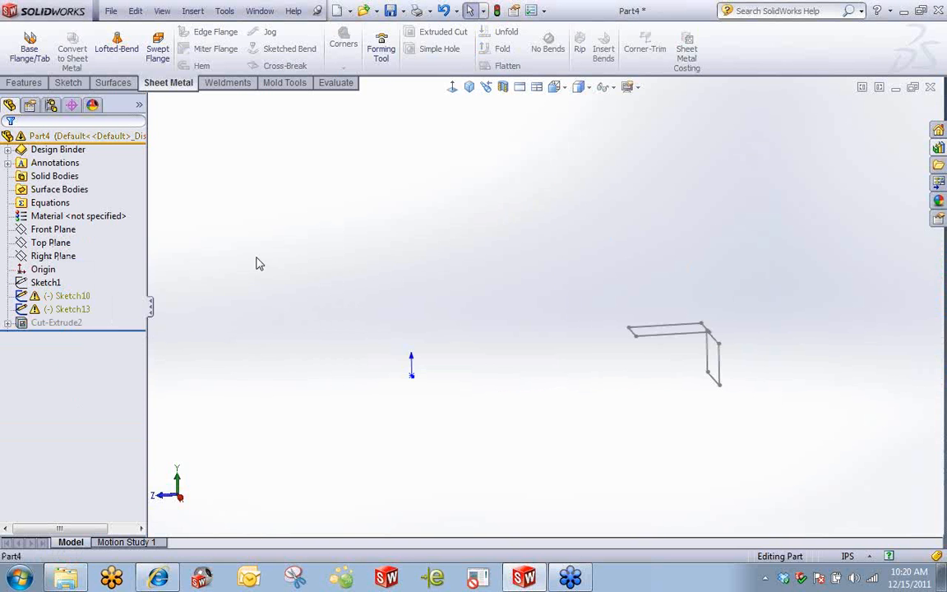
Delete the two leftover rectangular cut sketches, Sketch10 and Sketch13
{"action": "left_click", "coordinate": [73, 297]}
{"action": "key", "text": "Delete"}
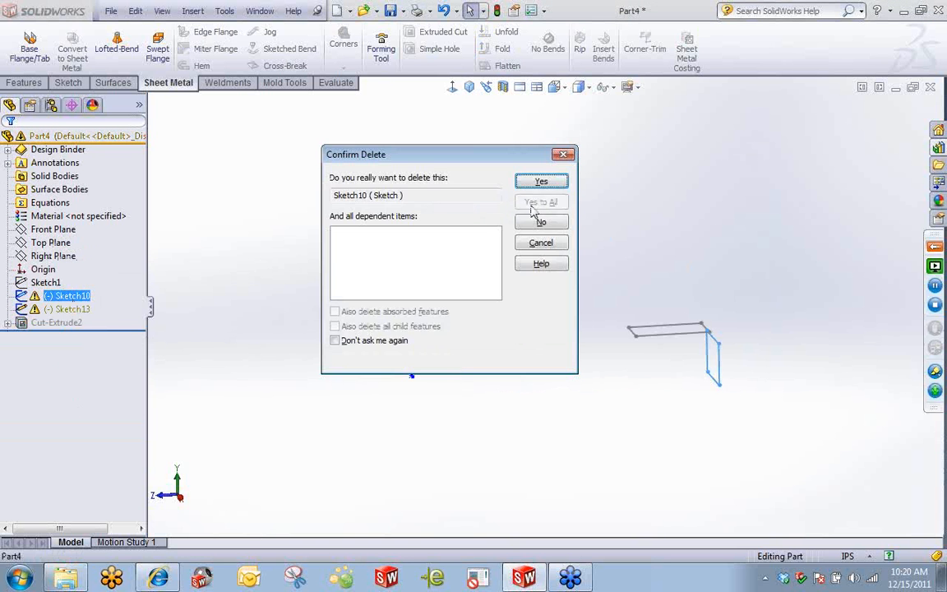
{"action": "left_click", "coordinate": [543, 182]}
{"action": "left_click", "coordinate": [73, 296]}
{"action": "key", "text": "Delete"}
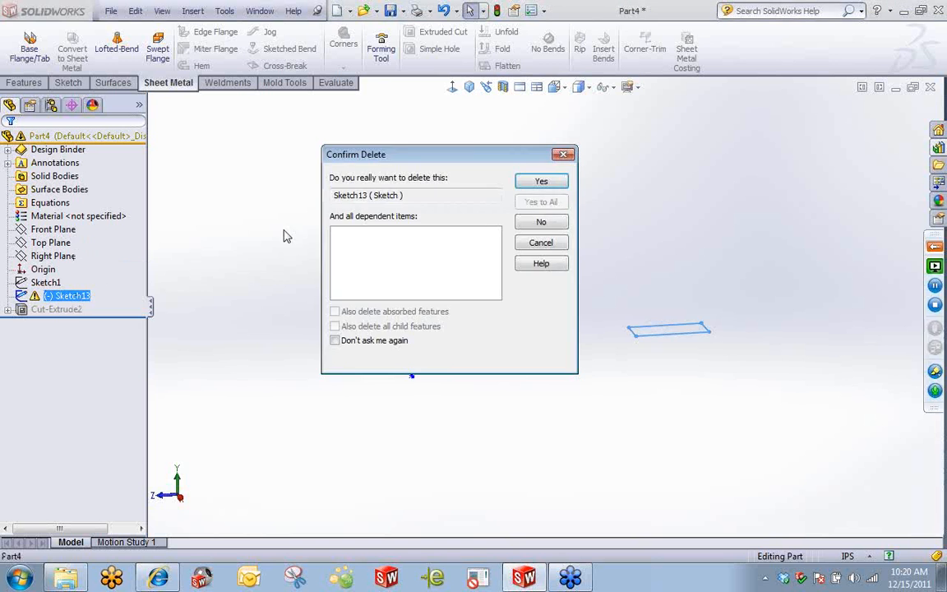
{"action": "left_click", "coordinate": [538, 244]}
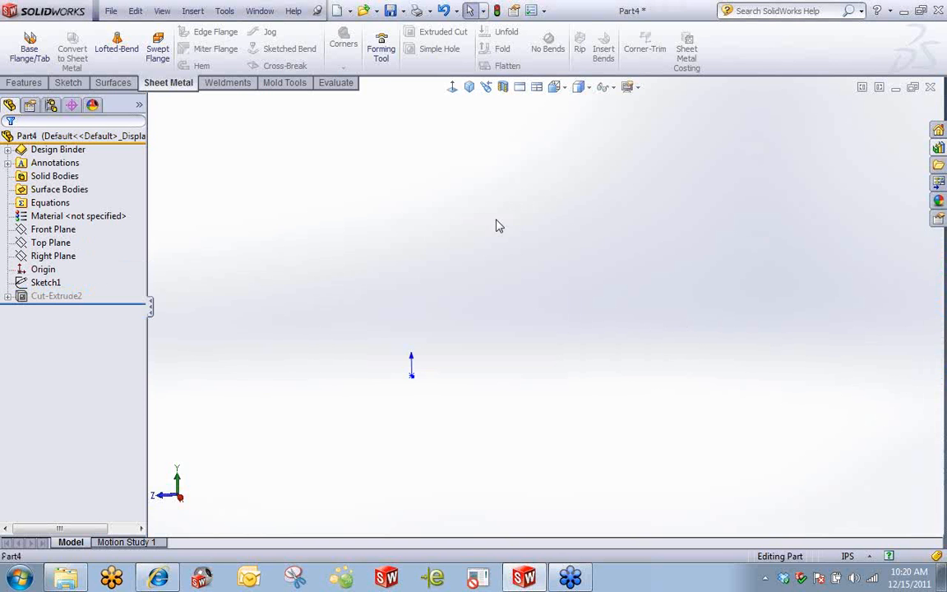
In the base profile sketch, remove the vertical relation from the 2.000 in front line and tilt its free end outward
{"action": "left_click", "coordinate": [46, 283]}
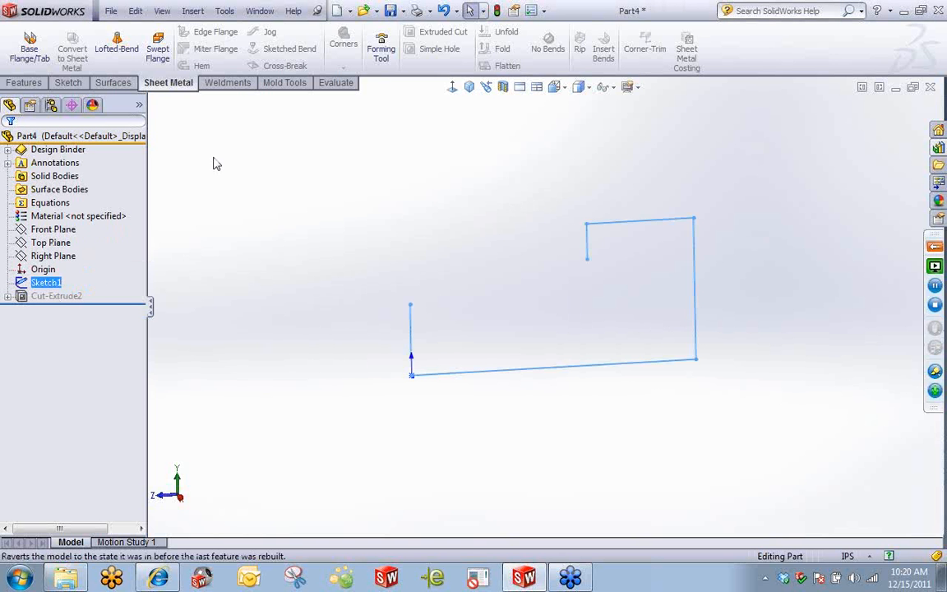
{"action": "left_click", "coordinate": [210, 270]}
{"action": "left_click", "coordinate": [47, 283]}
{"action": "left_click", "coordinate": [59, 244]}
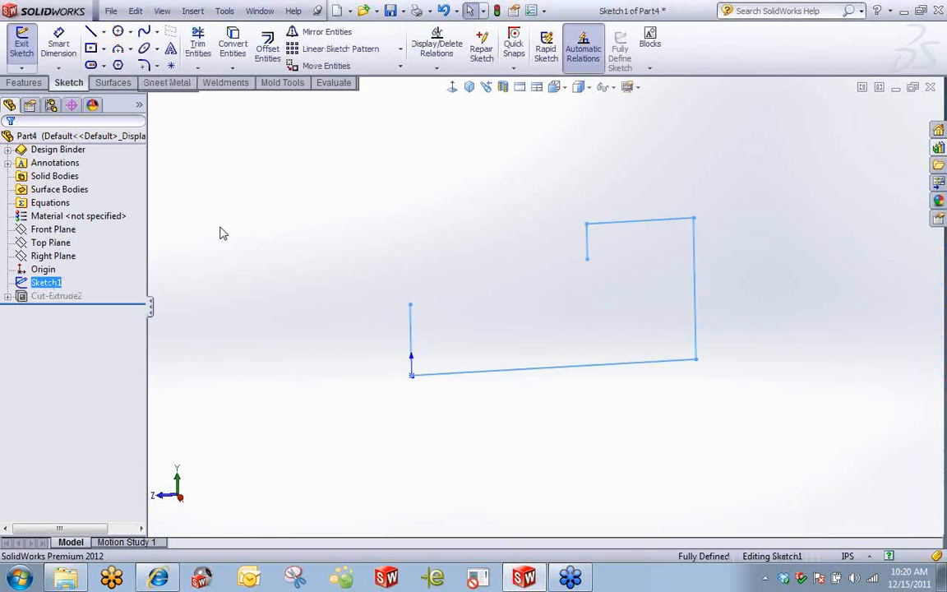
{"action": "left_click", "coordinate": [452, 86]}
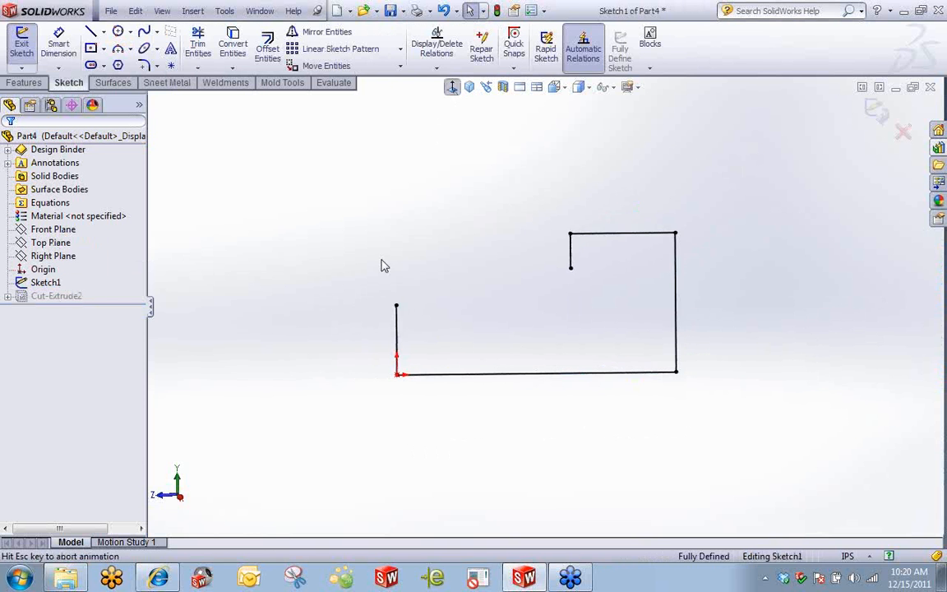
{"action": "left_click", "coordinate": [402, 344]}
{"action": "key", "text": "Delete"}
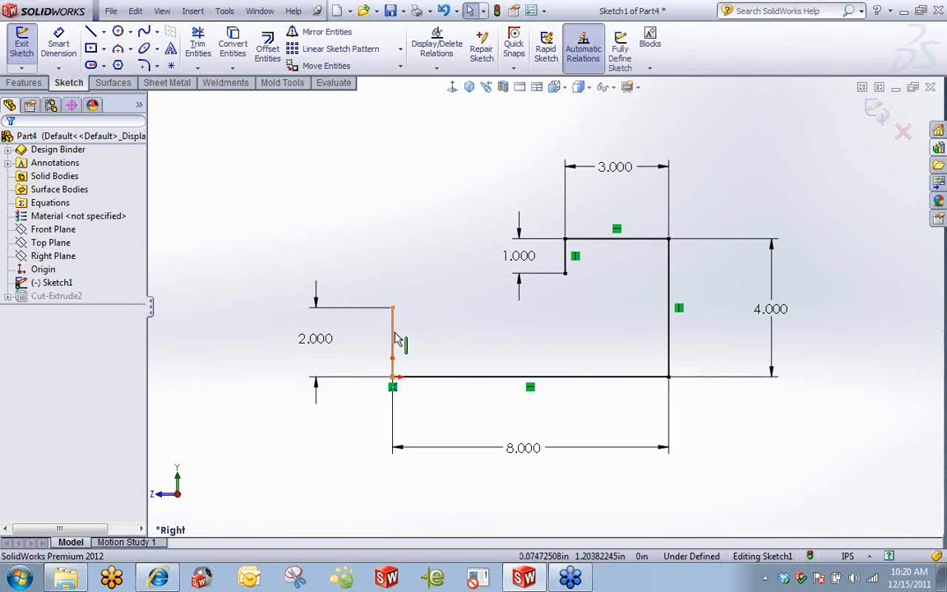
{"action": "left_click_drag", "start_coordinate": [392, 309], "coordinate": [345, 327]}
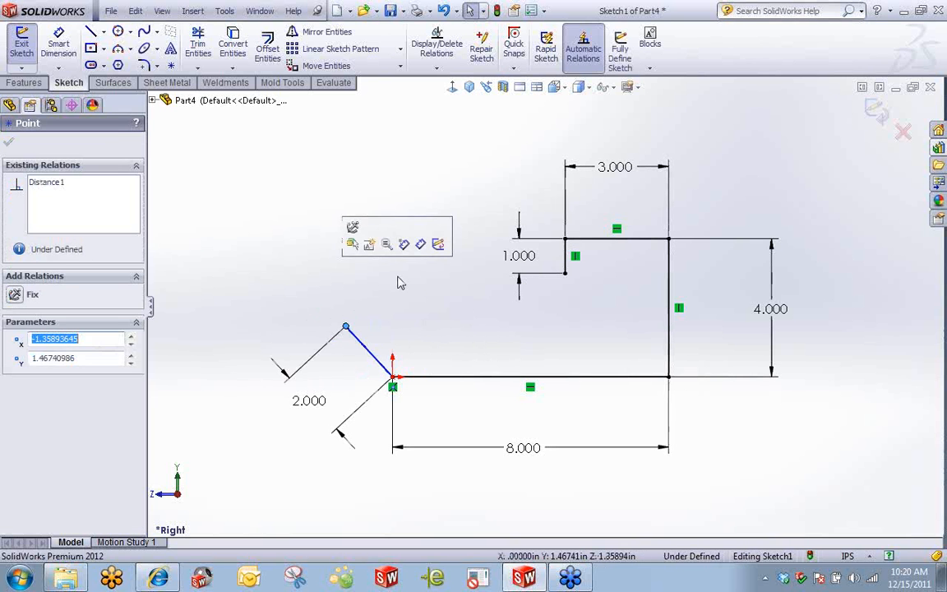
{"action": "left_click", "coordinate": [375, 276]}
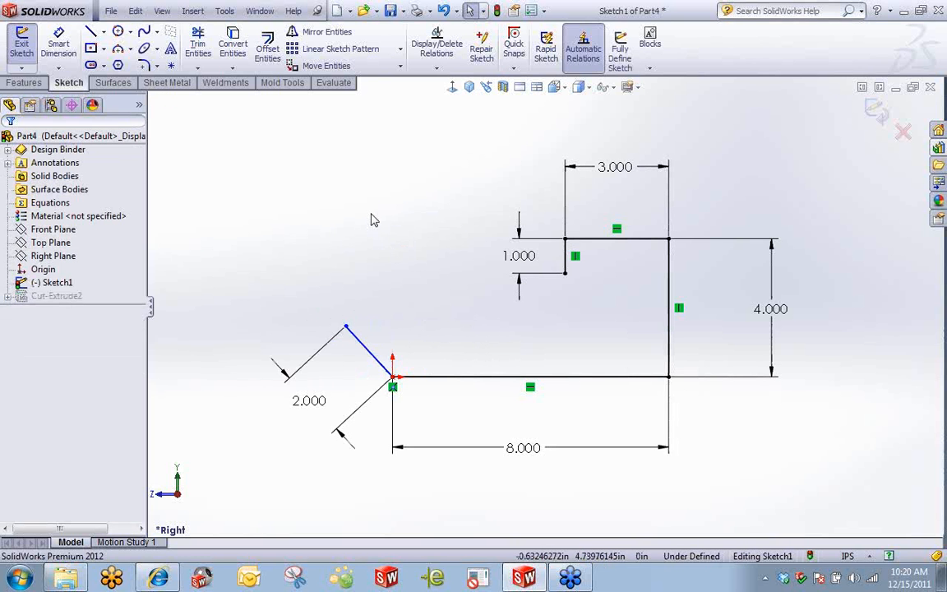
Create a base flange from the edited open profile, extended in one direction as a blind extrusion
{"action": "left_click", "coordinate": [23, 82]}
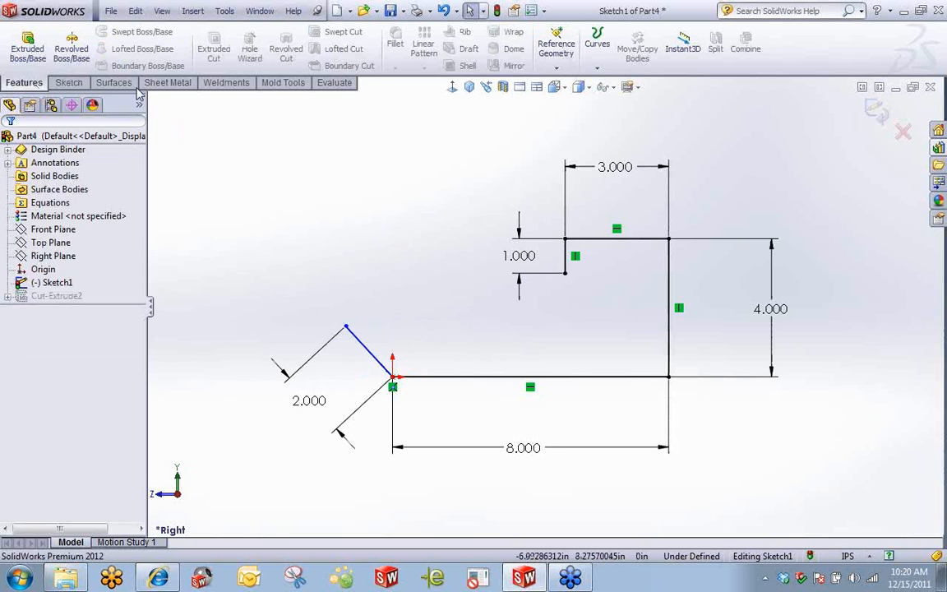
{"action": "left_click", "coordinate": [168, 82]}
{"action": "left_click", "coordinate": [28, 51]}
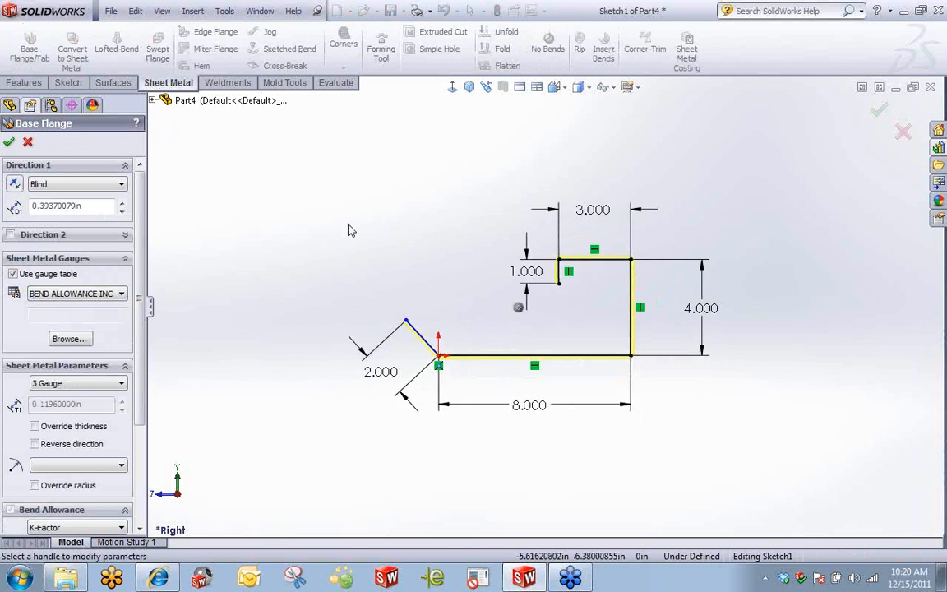
{"action": "left_click_drag", "start_coordinate": [559, 328], "coordinate": [765, 402]}
{"action": "key", "text": "Return"}
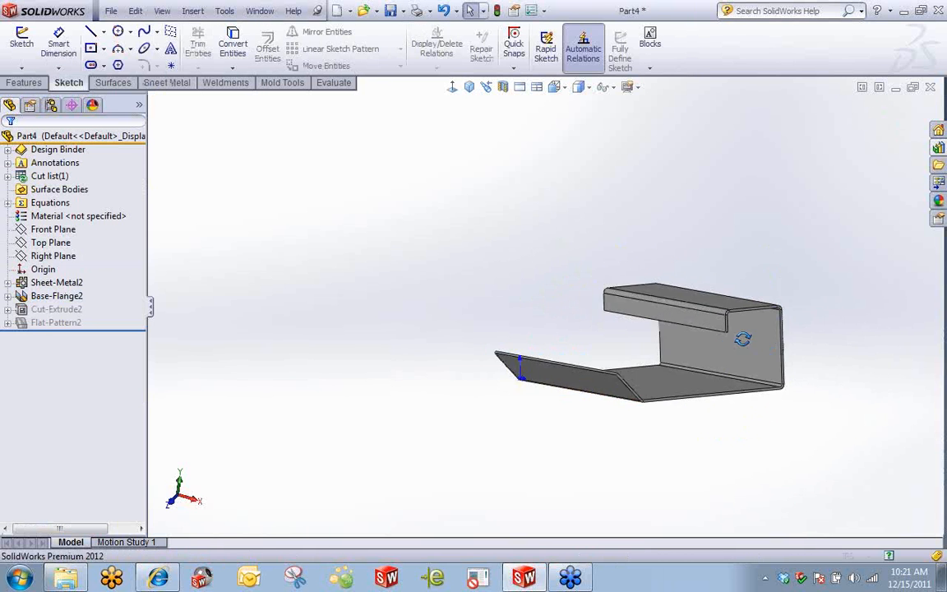
{"action": "middle_click_drag", "start_coordinate": [633, 392], "coordinate": [385, 281]}
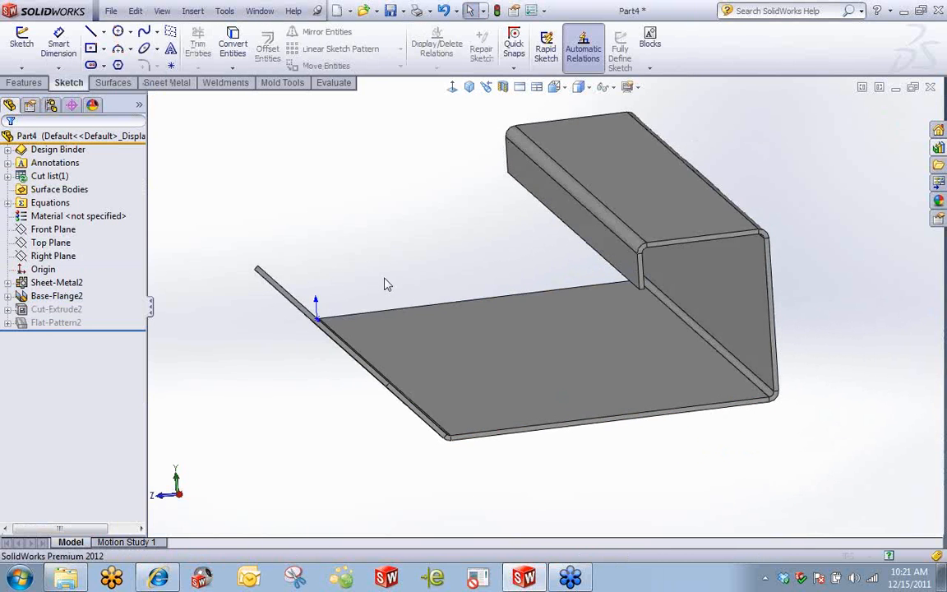
Add a 90-degree edge flange along the bottom panel's side edge, with its length set up to the slanted front flange's vertex
{"action": "left_click", "coordinate": [167, 82]}
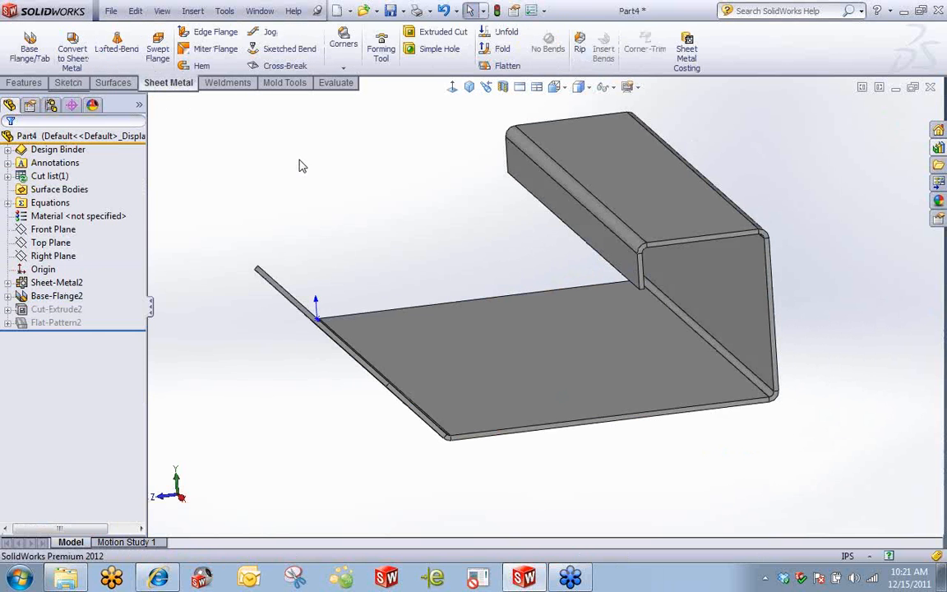
{"action": "left_click", "coordinate": [210, 32]}
{"action": "left_click", "coordinate": [470, 434]}
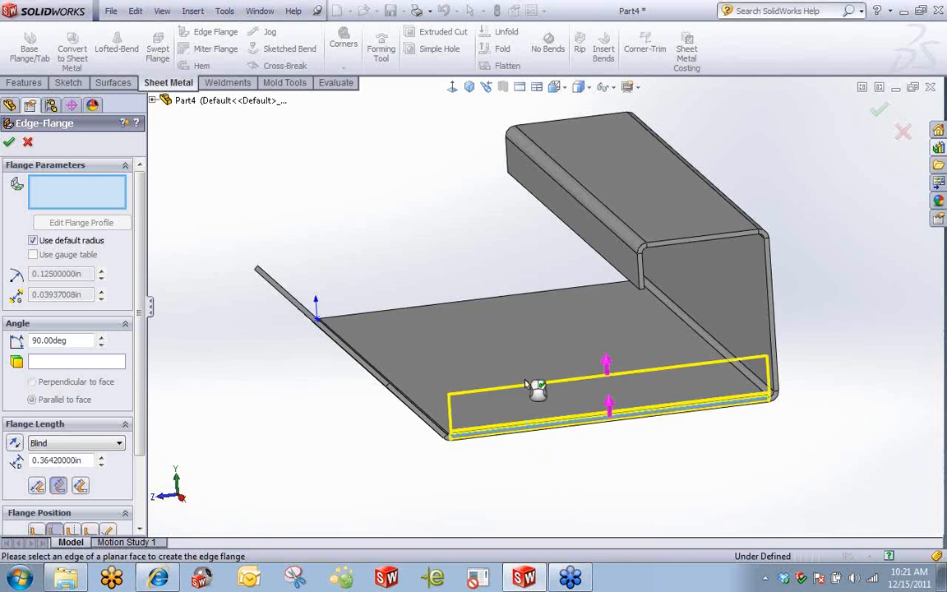
{"action": "left_click", "coordinate": [391, 386]}
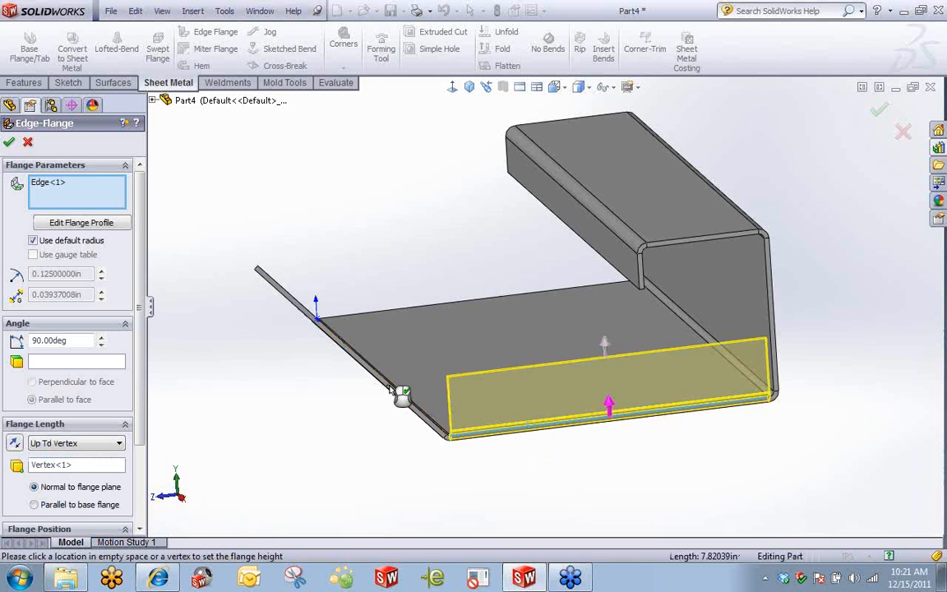
{"action": "key", "text": "Return"}
{"action": "scroll", "coordinate": [431, 416], "scroll_direction": "up", "scroll_amount": 3}
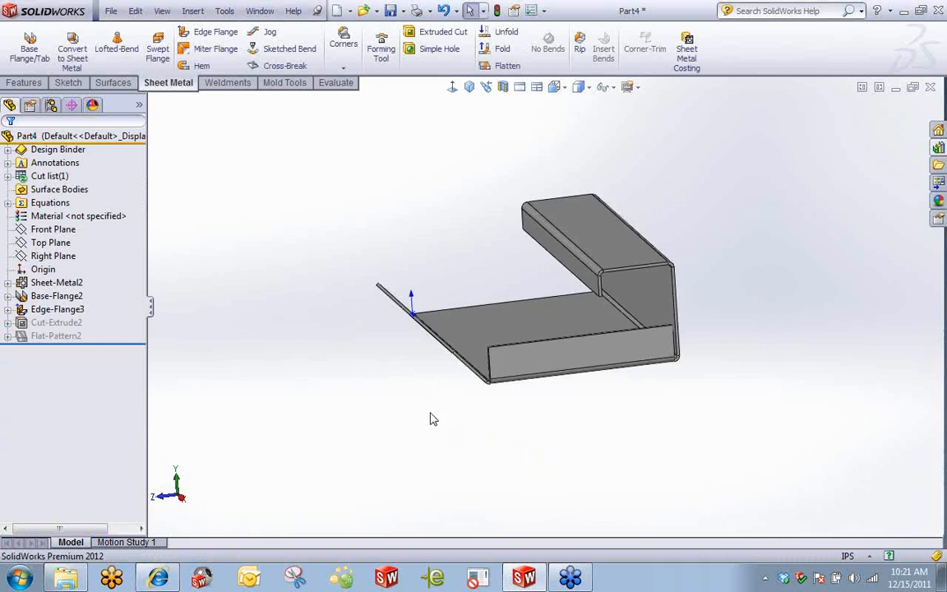
{"action": "scroll", "coordinate": [514, 408], "scroll_direction": "down", "scroll_amount": 5}
{"action": "middle_click_drag", "start_coordinate": [514, 408], "coordinate": [522, 353]}
{"action": "scroll", "coordinate": [476, 338], "scroll_direction": "down", "scroll_amount": 3}
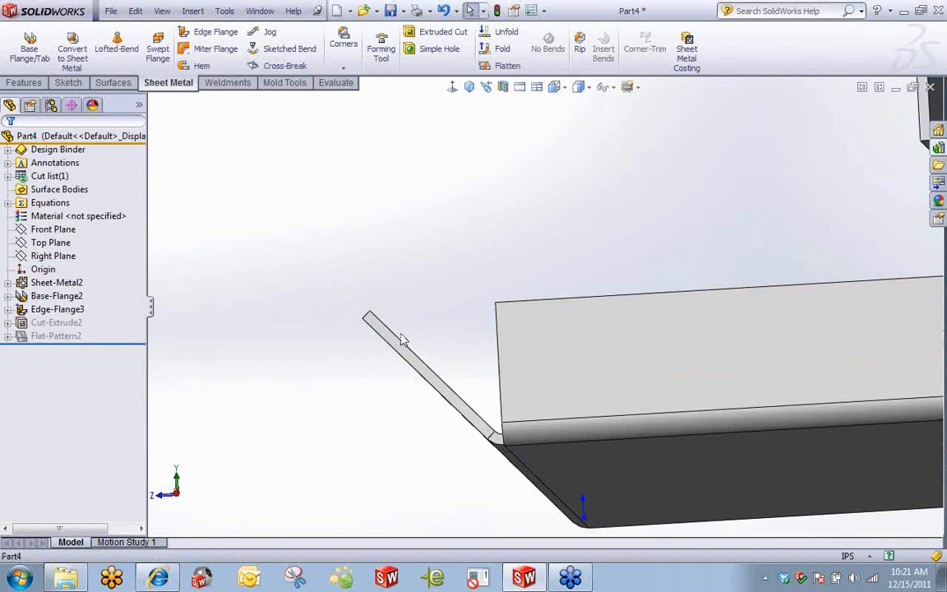
Start a closed corner that extends the side flange's end face to match the slanted front flange's end face
{"action": "middle_click_drag", "start_coordinate": [406, 304], "coordinate": [460, 342]}
{"action": "left_click", "coordinate": [345, 65]}
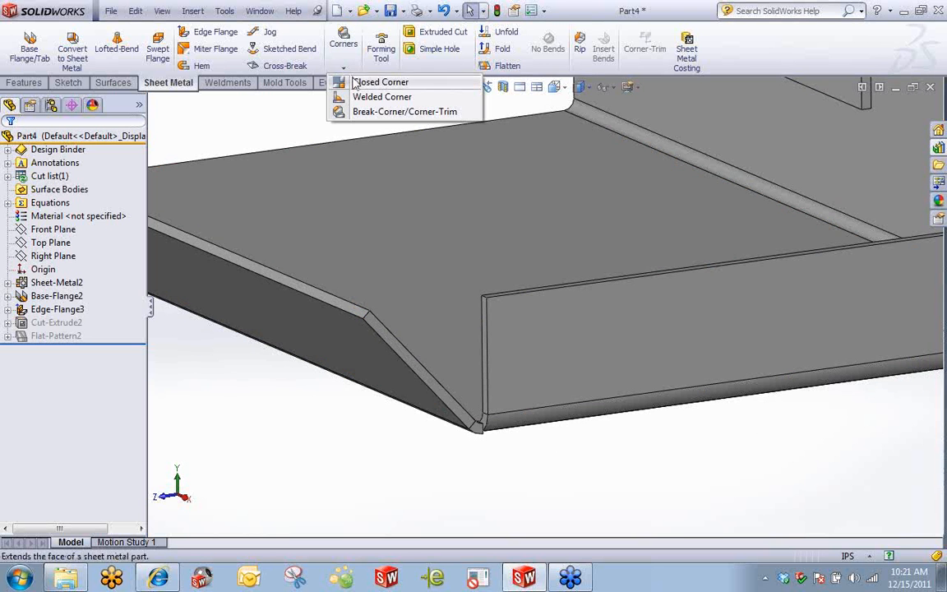
{"action": "left_click", "coordinate": [355, 82]}
{"action": "scroll", "coordinate": [399, 272], "scroll_direction": "down", "scroll_amount": 4}
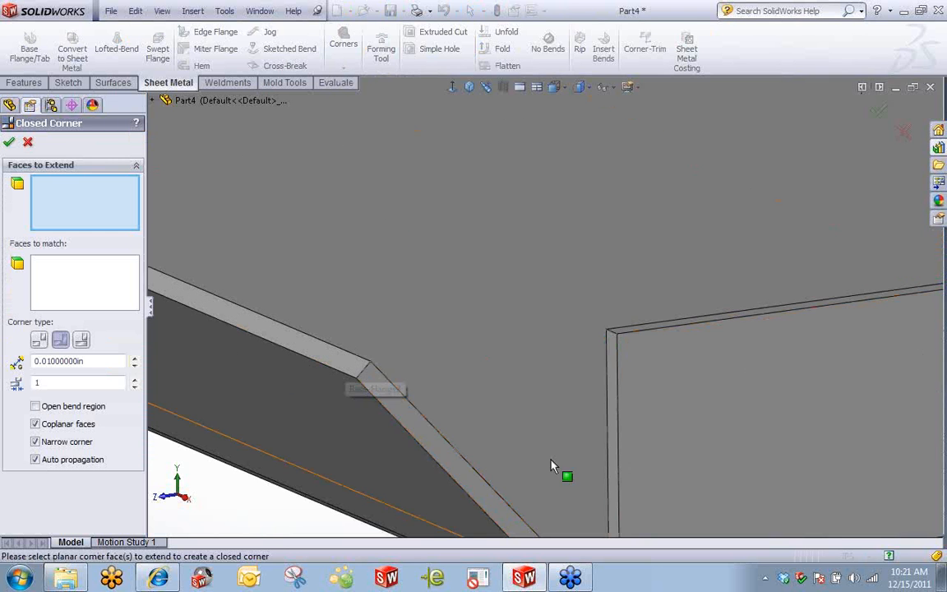
{"action": "scroll", "coordinate": [552, 460], "scroll_direction": "up", "scroll_amount": 3}
{"action": "scroll", "coordinate": [609, 465], "scroll_direction": "down", "scroll_amount": 2}
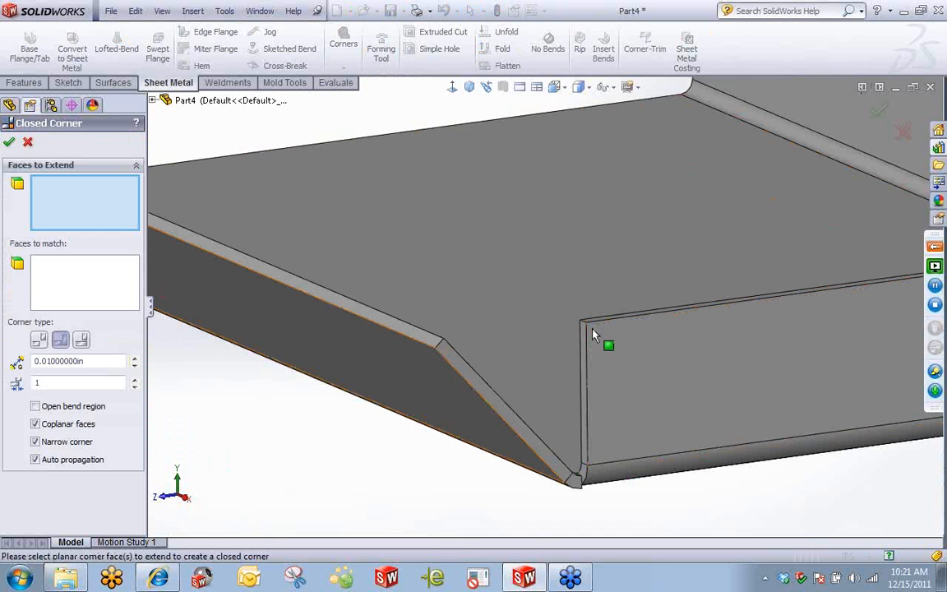
{"action": "scroll", "coordinate": [536, 386], "scroll_direction": "down", "scroll_amount": 1}
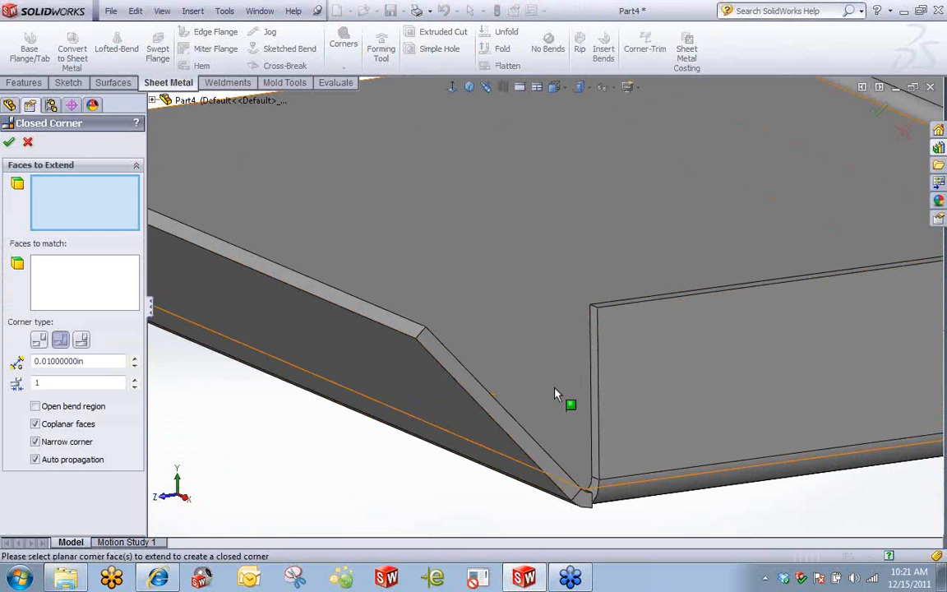
{"action": "left_click", "coordinate": [597, 351]}
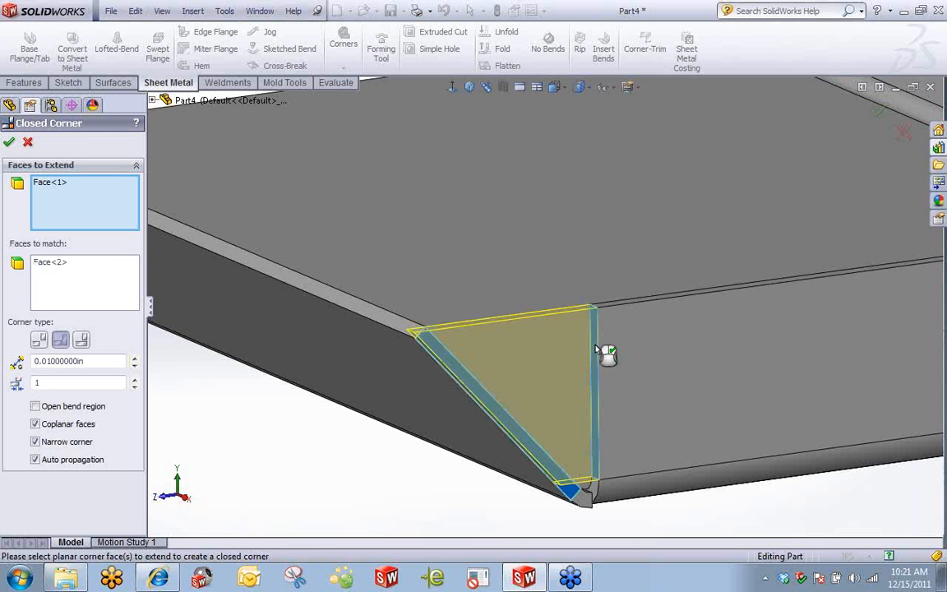
Preview the butt, overlap and underlap corner types for the closed corner and compare how the two flanges meet
{"action": "left_click", "coordinate": [39, 340]}
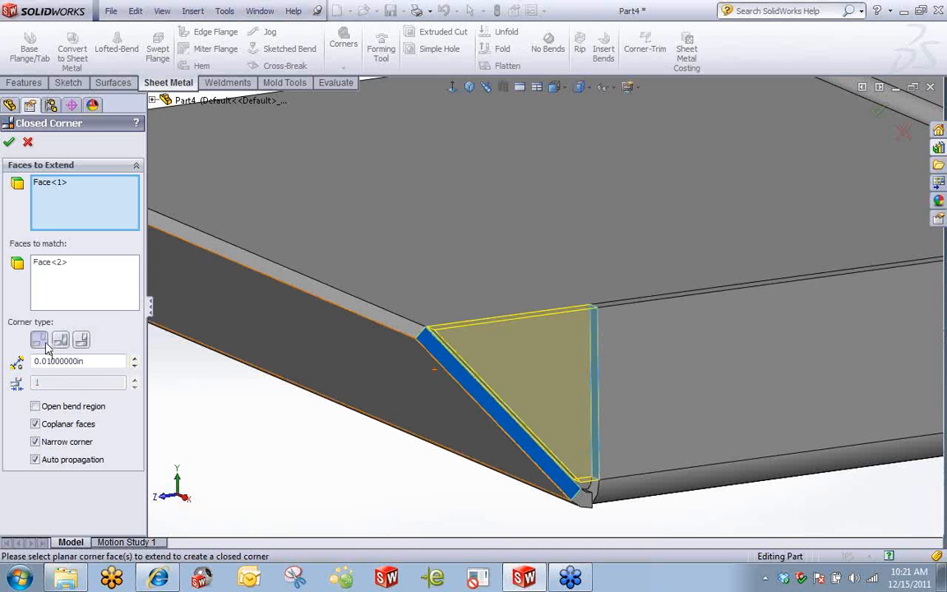
{"action": "left_click", "coordinate": [60, 341]}
{"action": "left_click", "coordinate": [81, 340]}
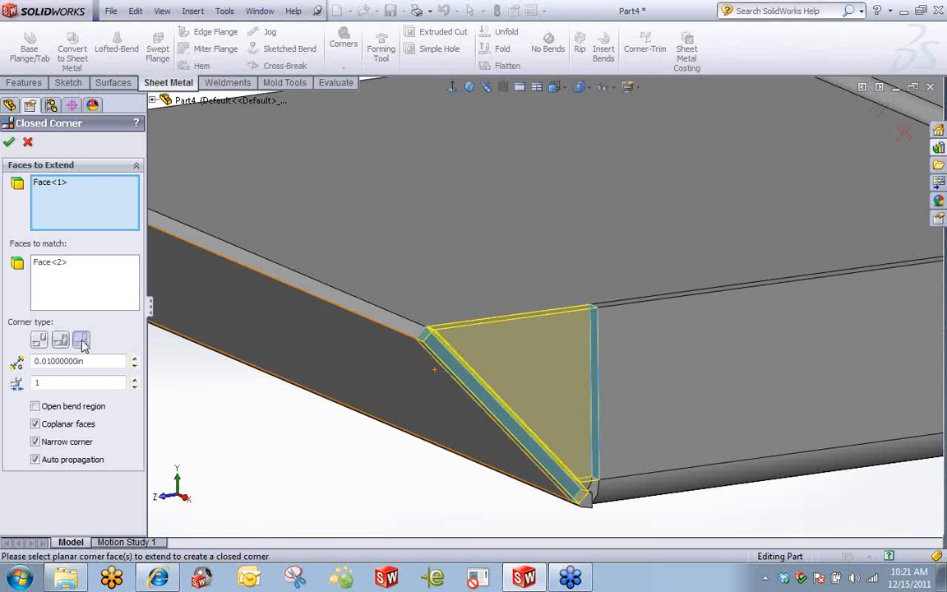
{"action": "middle_click_drag", "start_coordinate": [524, 386], "coordinate": [591, 358]}
{"action": "scroll", "coordinate": [552, 333], "scroll_direction": "down", "scroll_amount": 6}
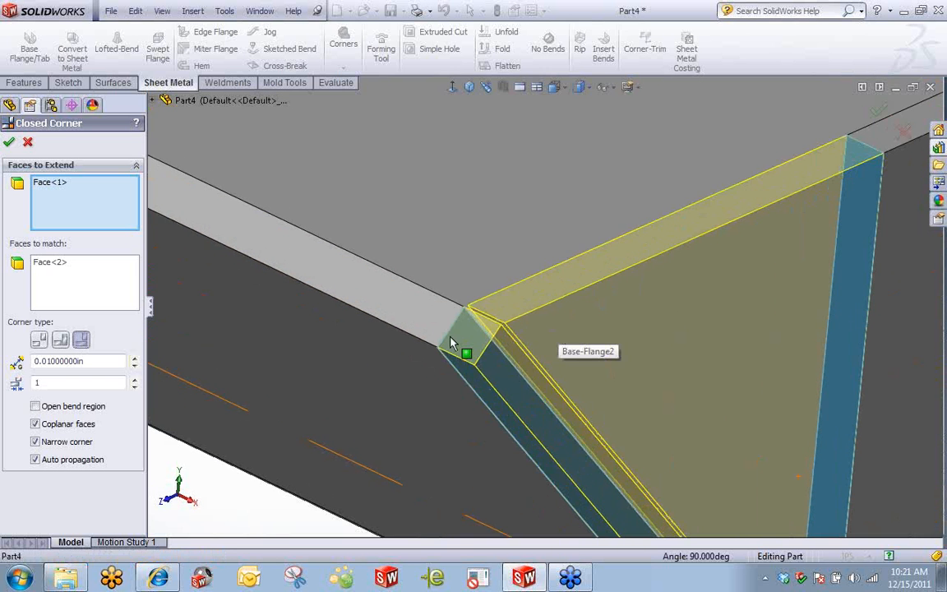
{"action": "left_click", "coordinate": [60, 341]}
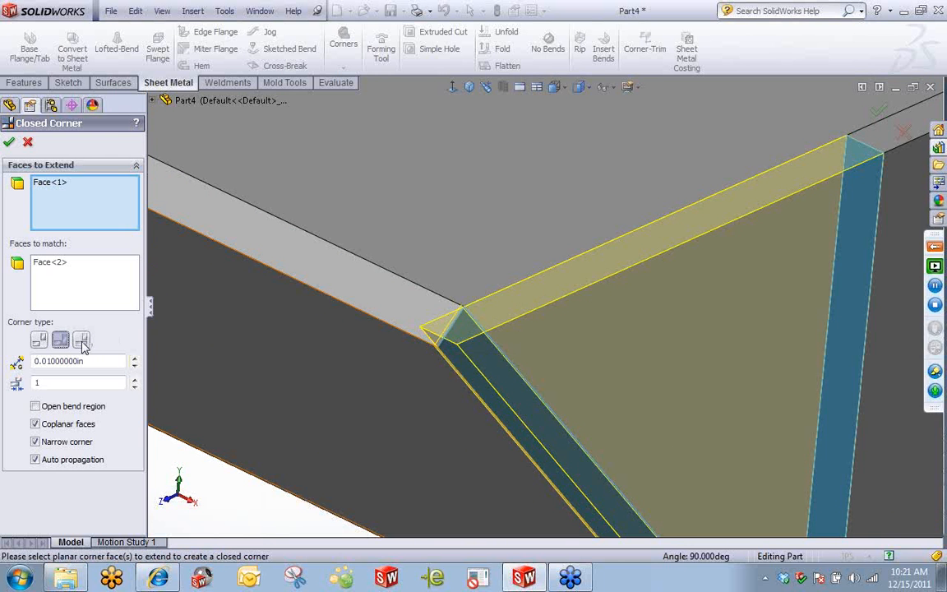
{"action": "left_click", "coordinate": [82, 342]}
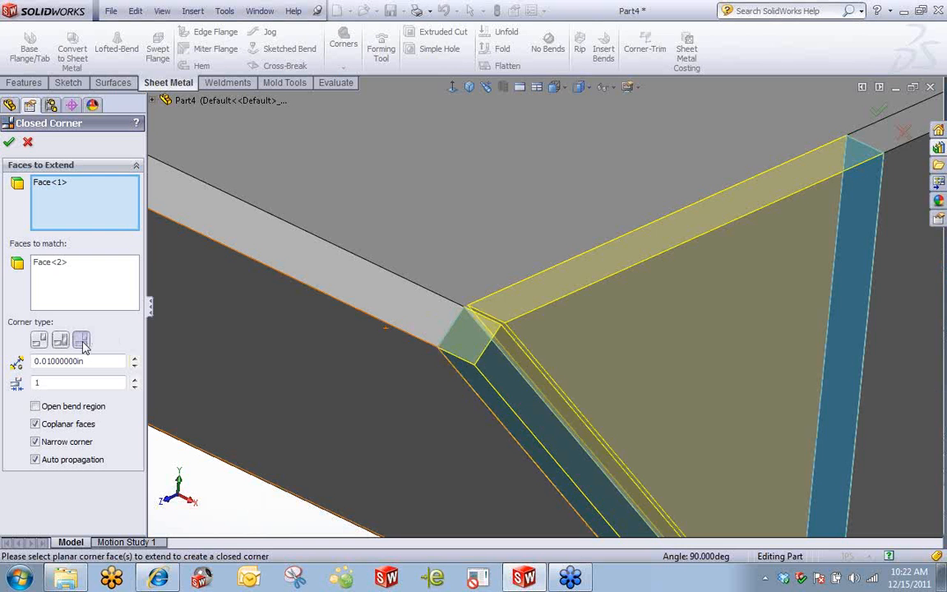
Set the closed corner to the butt type with a 0.01 in gap distance and create it
{"action": "left_click", "coordinate": [39, 341]}
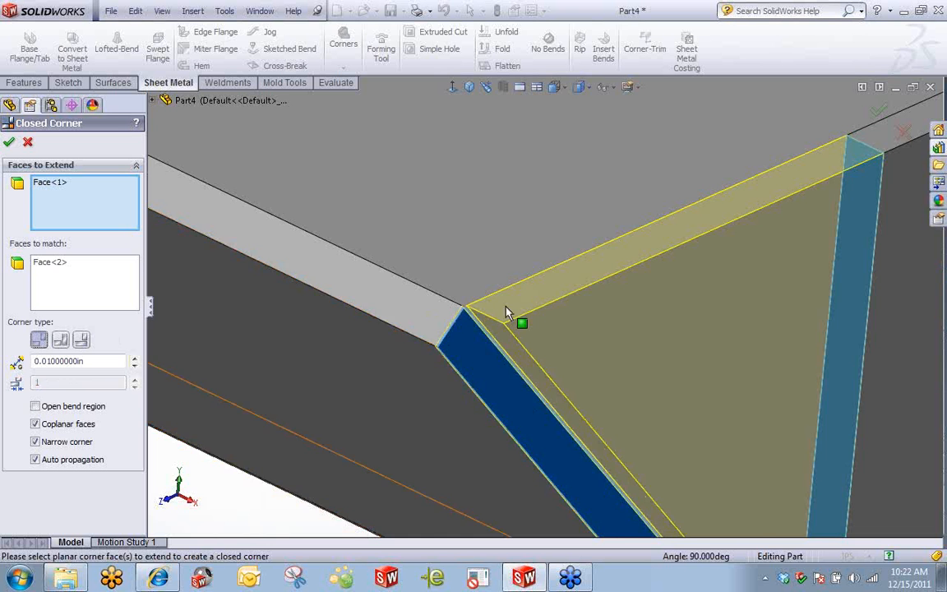
{"action": "scroll", "coordinate": [507, 313], "scroll_direction": "down", "scroll_amount": 4}
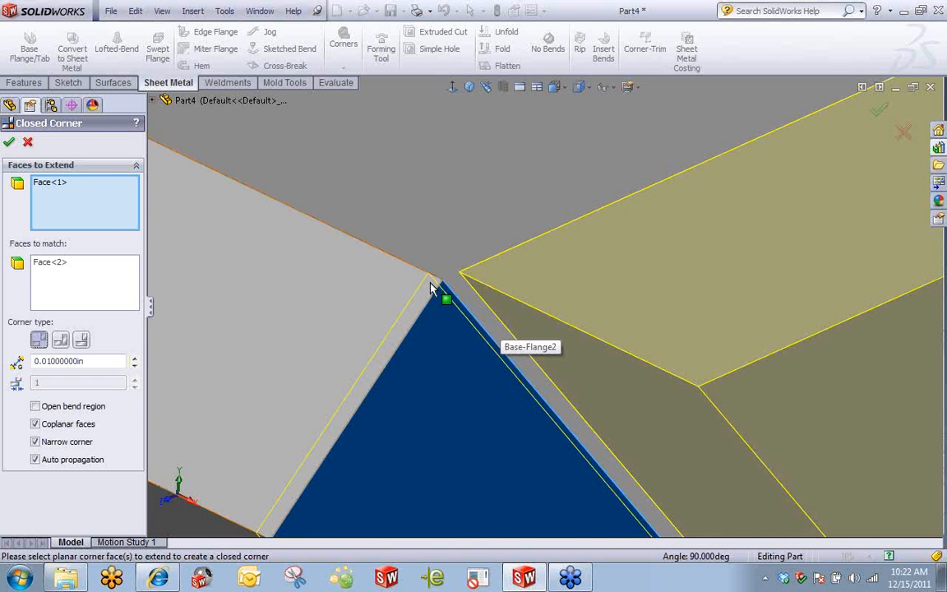
{"action": "scroll", "coordinate": [516, 289], "scroll_direction": "up", "scroll_amount": 4}
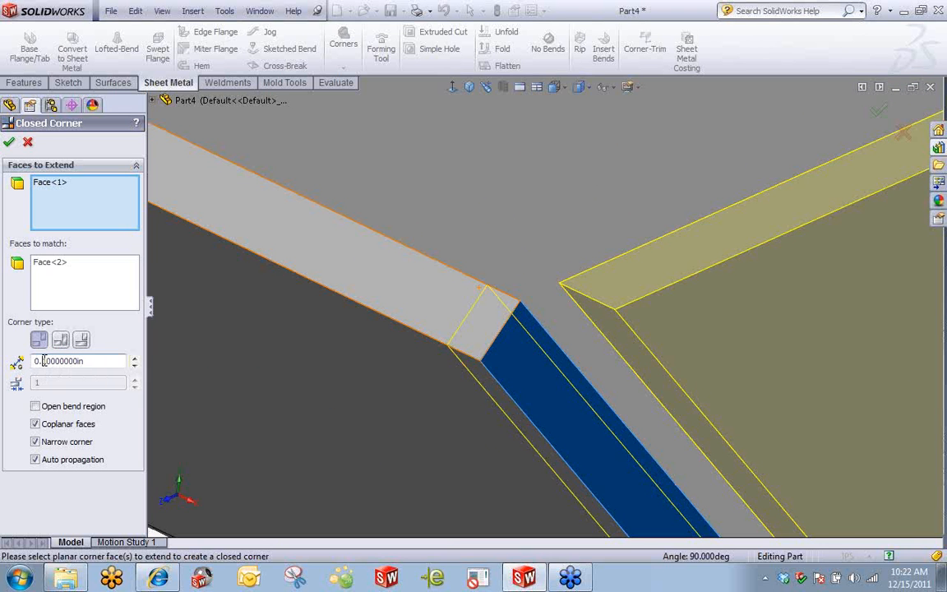
{"action": "left_click", "coordinate": [43, 361]}
{"action": "type", "text": "0"}
{"action": "key", "text": "Return"}
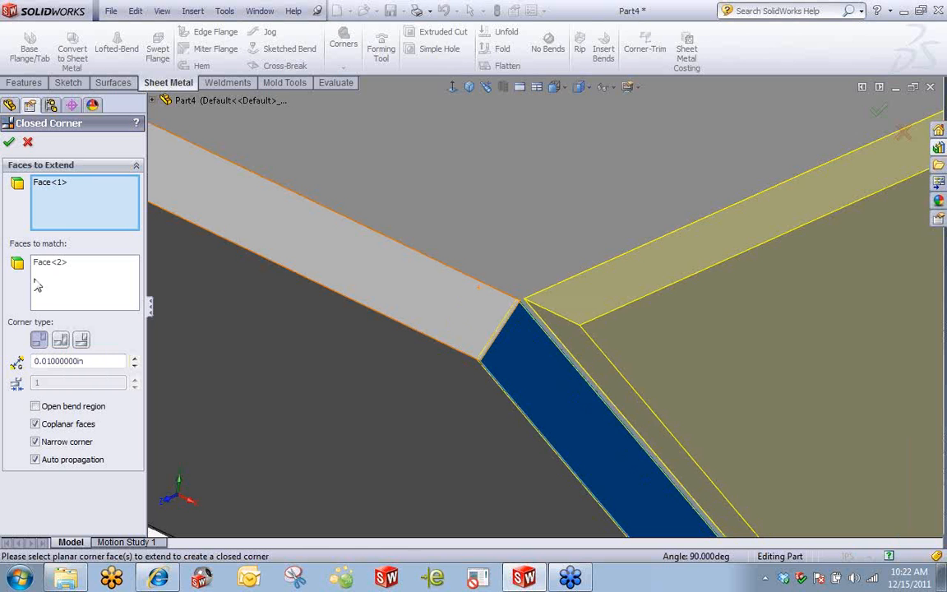
{"action": "left_click", "coordinate": [9, 141]}
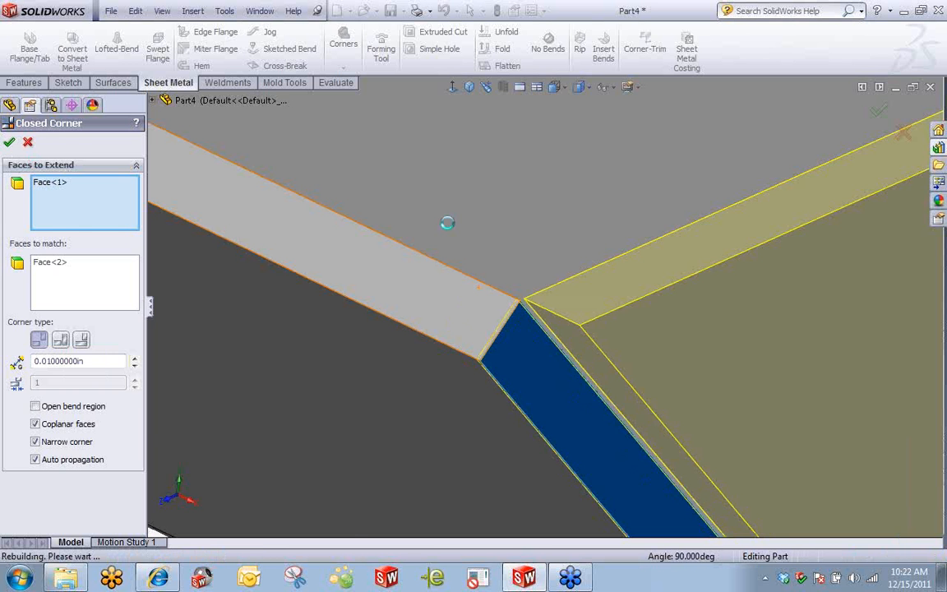
Edit the base flange's sketch, tilting the 2.000 in front line further outward to a shallower slant, and rebuild the part
{"action": "scroll", "coordinate": [493, 230], "scroll_direction": "up", "scroll_amount": 5}
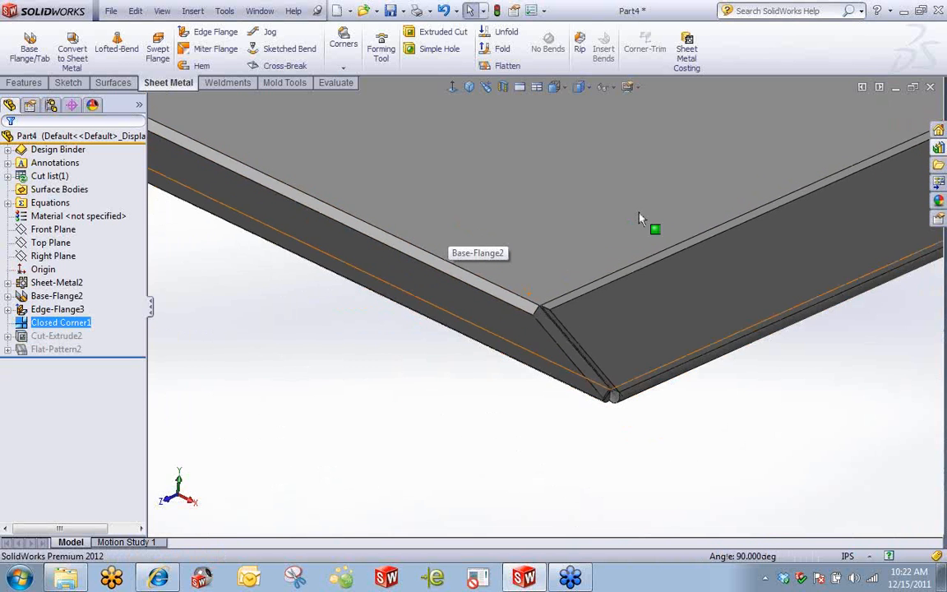
{"action": "scroll", "coordinate": [641, 219], "scroll_direction": "up", "scroll_amount": 4}
{"action": "middle_click_drag", "start_coordinate": [681, 272], "coordinate": [184, 337]}
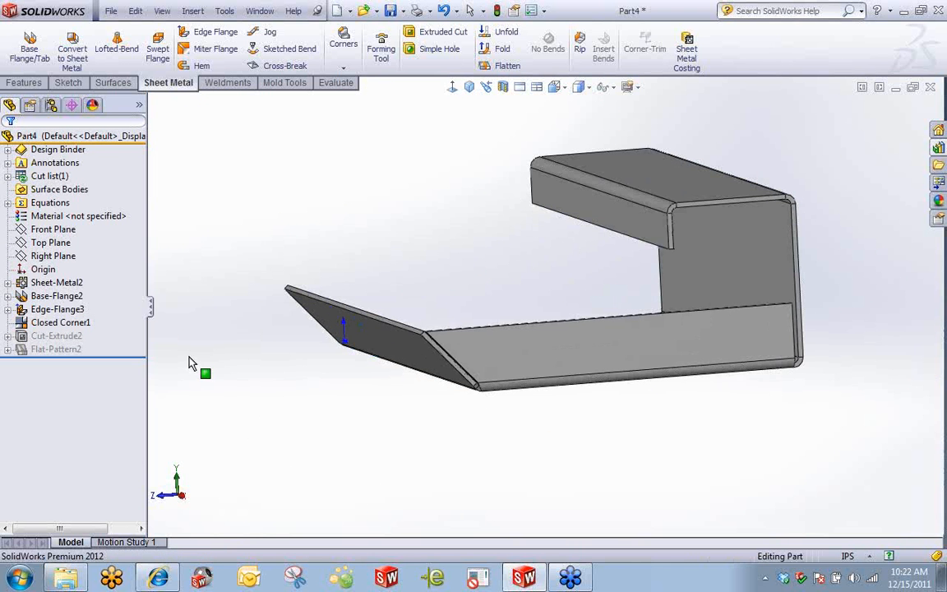
{"action": "left_click", "coordinate": [49, 296]}
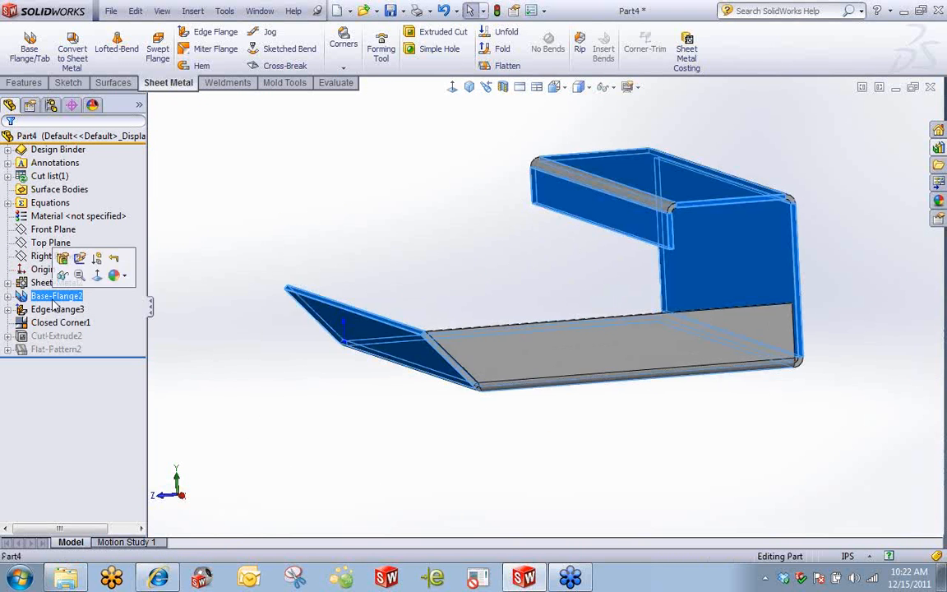
{"action": "left_click", "coordinate": [80, 259]}
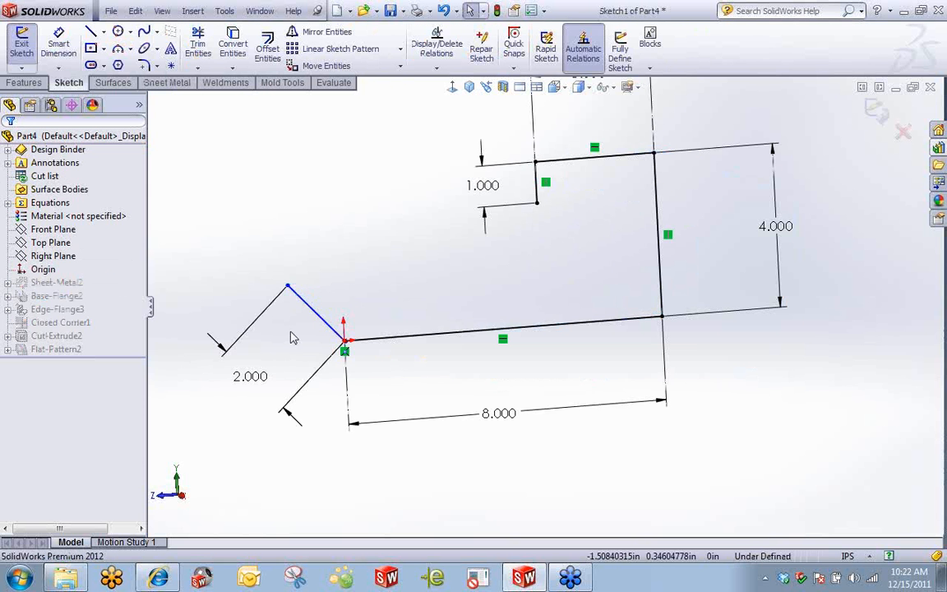
{"action": "mouse_move", "coordinate": [286, 286]}
{"action": "left_mouse_down"}
{"action": "mouse_move", "coordinate": [308, 284]}
{"action": "mouse_move", "coordinate": [311, 273]}
{"action": "mouse_move", "coordinate": [247, 306]}
{"action": "left_mouse_up"}
{"action": "left_click", "coordinate": [212, 287]}
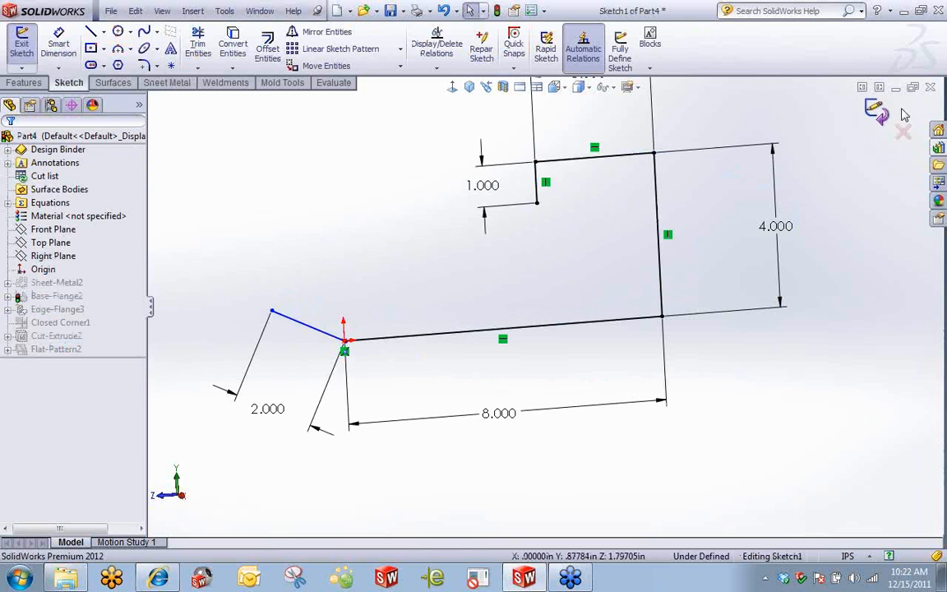
{"action": "left_click", "coordinate": [878, 114]}
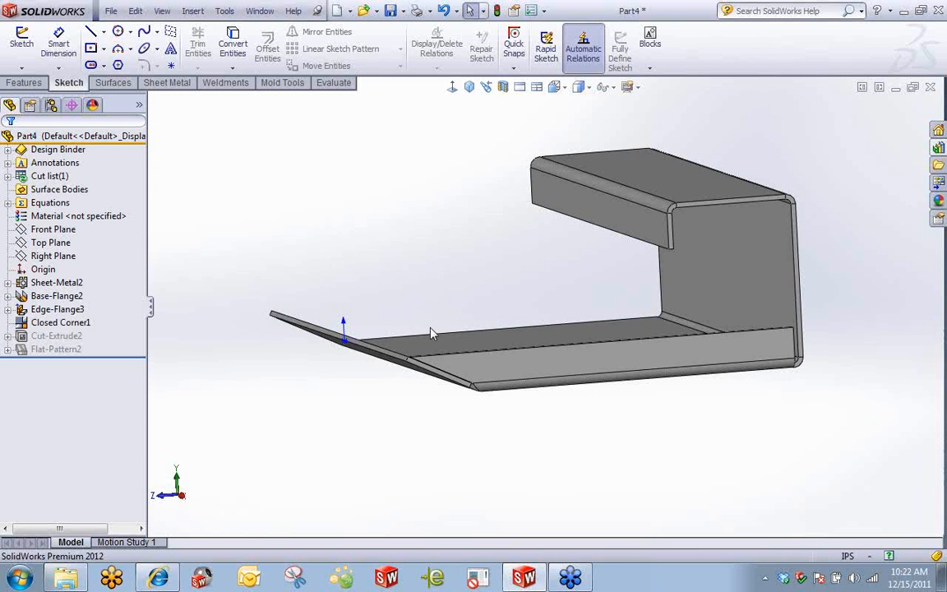
Inspect the closed corner on the shallower front flange and flatten the sheet metal part
{"action": "scroll", "coordinate": [521, 402], "scroll_direction": "down", "scroll_amount": 3}
{"action": "middle_click_drag", "start_coordinate": [521, 401], "coordinate": [509, 353]}
{"action": "scroll", "coordinate": [458, 345], "scroll_direction": "down", "scroll_amount": 2}
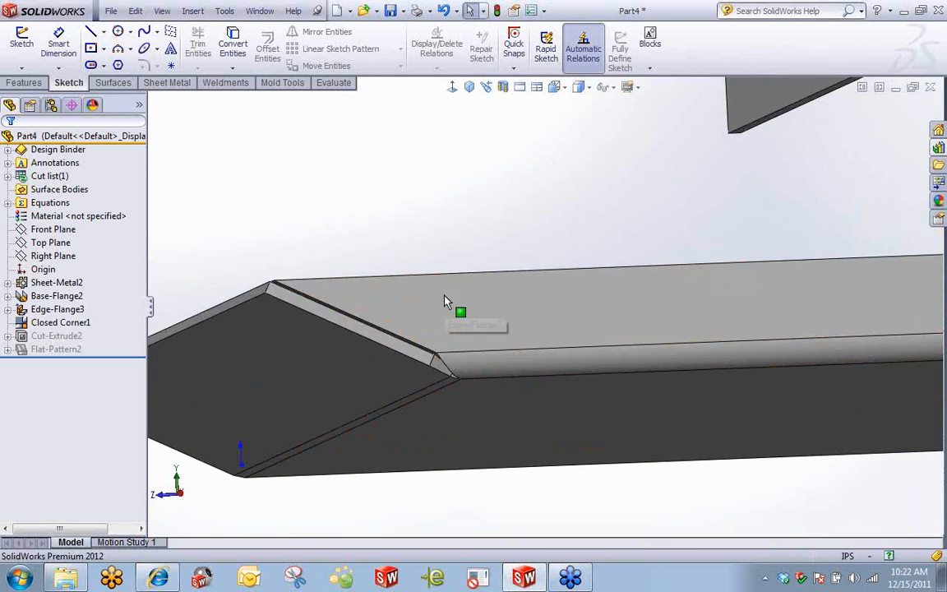
{"action": "scroll", "coordinate": [459, 384], "scroll_direction": "up", "scroll_amount": 4}
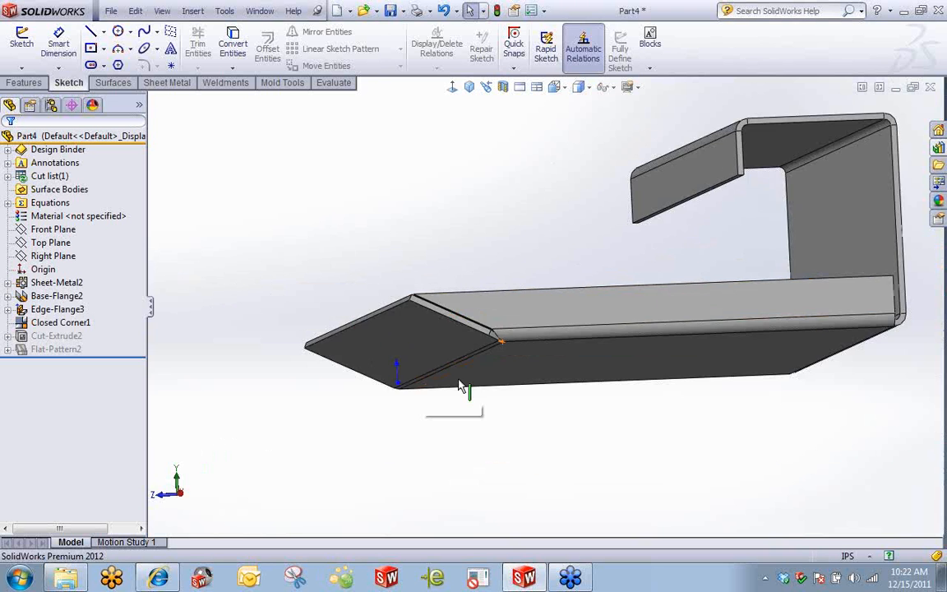
{"action": "scroll", "coordinate": [531, 262], "scroll_direction": "up", "scroll_amount": 3}
{"action": "middle_click_drag", "start_coordinate": [530, 263], "coordinate": [411, 378]}
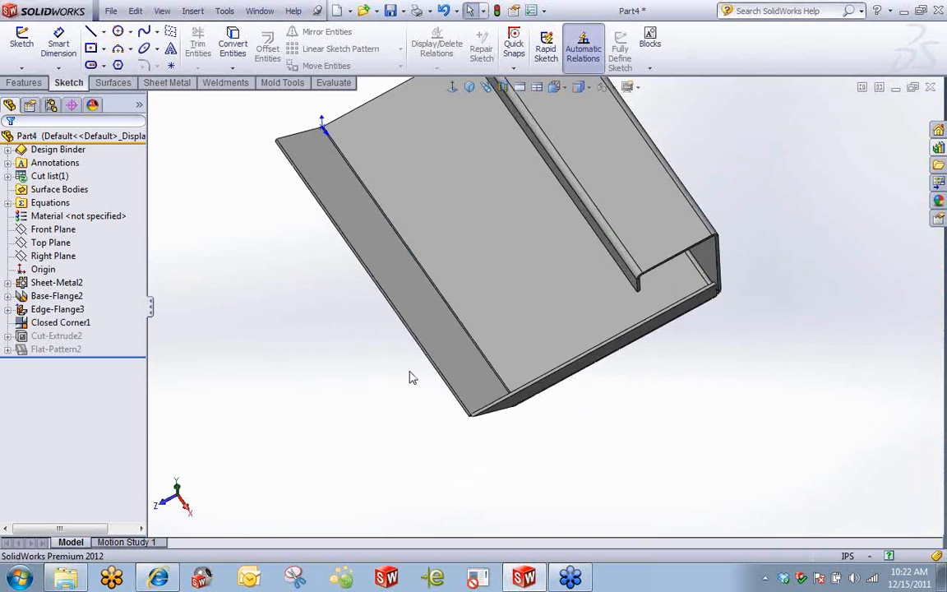
{"action": "left_click", "coordinate": [166, 82]}
{"action": "left_click", "coordinate": [499, 66]}
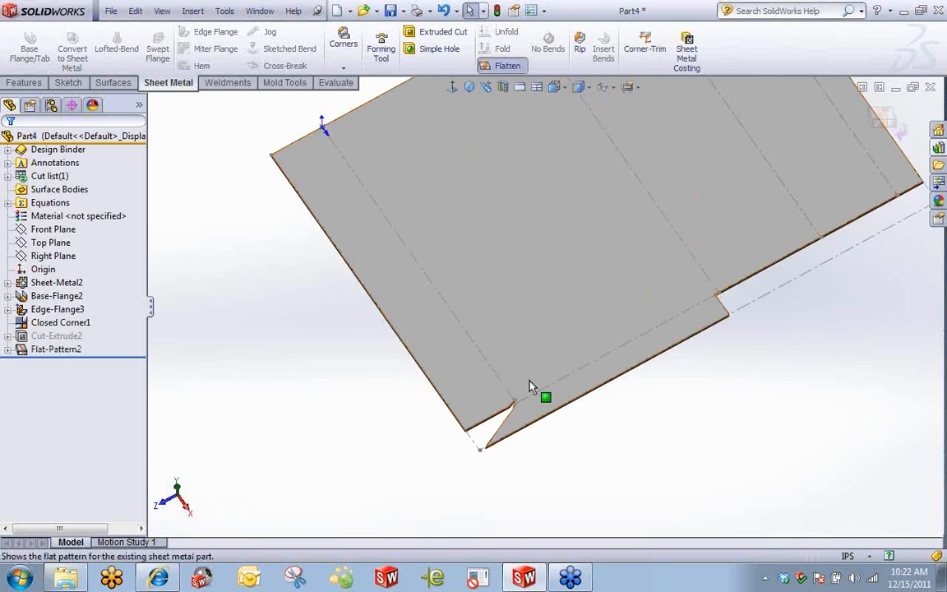
Start a corner trim on the flat pattern, selecting the inner edge of the notch between the front and side flanges
{"action": "scroll", "coordinate": [539, 382], "scroll_direction": "down", "scroll_amount": 5}
{"action": "scroll", "coordinate": [488, 338], "scroll_direction": "down", "scroll_amount": 3}
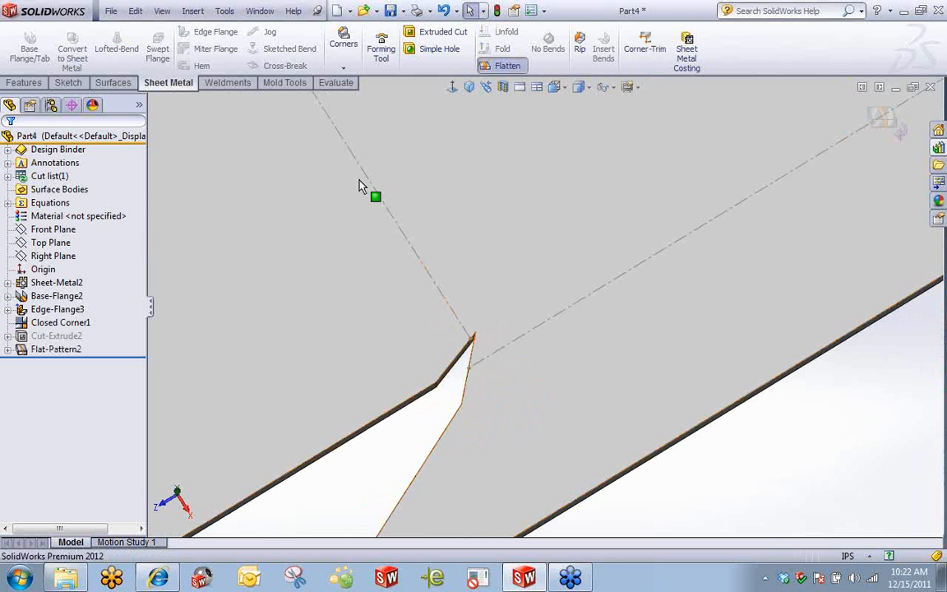
{"action": "left_click", "coordinate": [345, 68]}
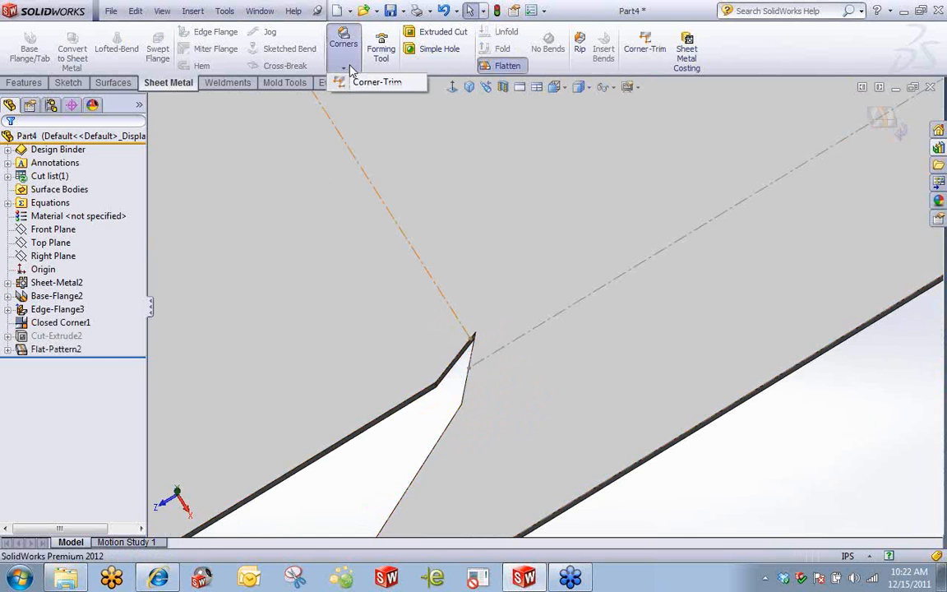
{"action": "left_click", "coordinate": [365, 84]}
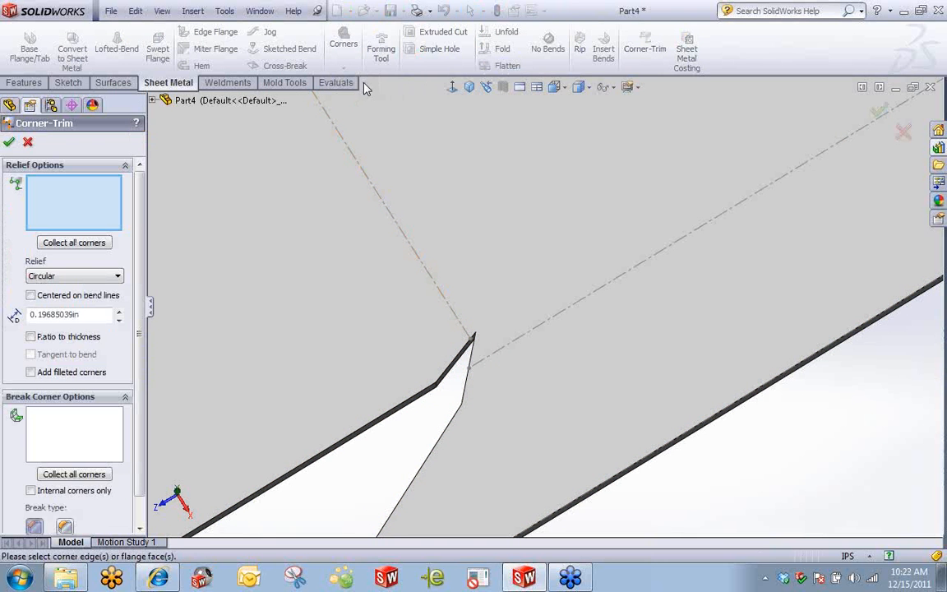
{"action": "left_click", "coordinate": [475, 338]}
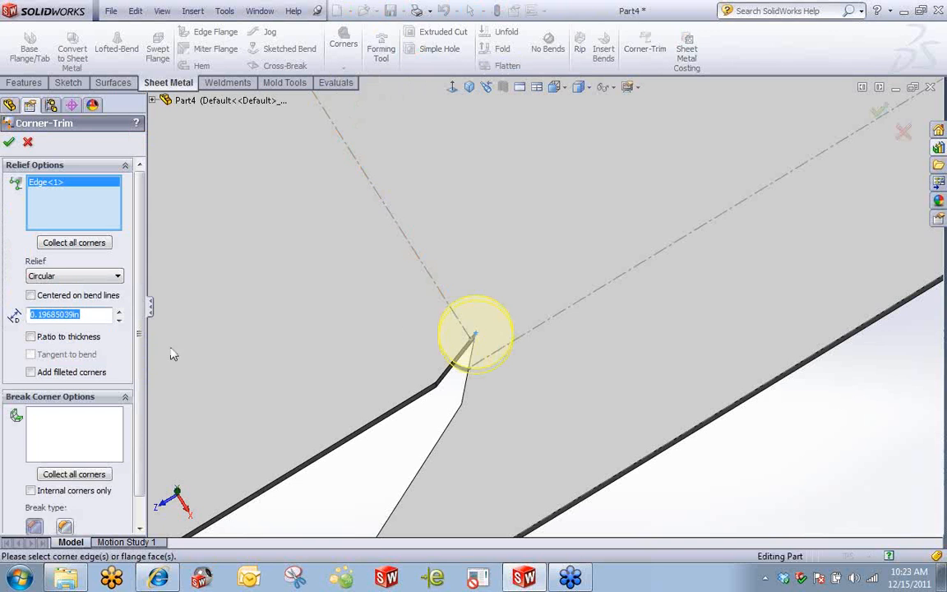
Preview the square and bend waist relief shapes for the corner trim and return to circular
{"action": "left_click", "coordinate": [113, 276]}
{"action": "left_click", "coordinate": [105, 301]}
{"action": "left_click", "coordinate": [92, 276]}
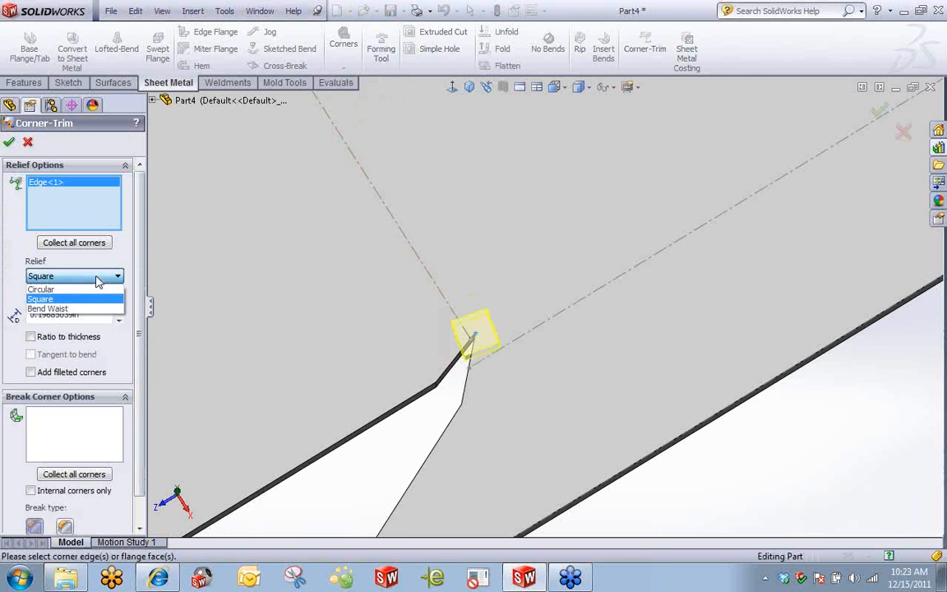
{"action": "left_click", "coordinate": [97, 309]}
{"action": "scroll", "coordinate": [473, 341], "scroll_direction": "down", "scroll_amount": 5}
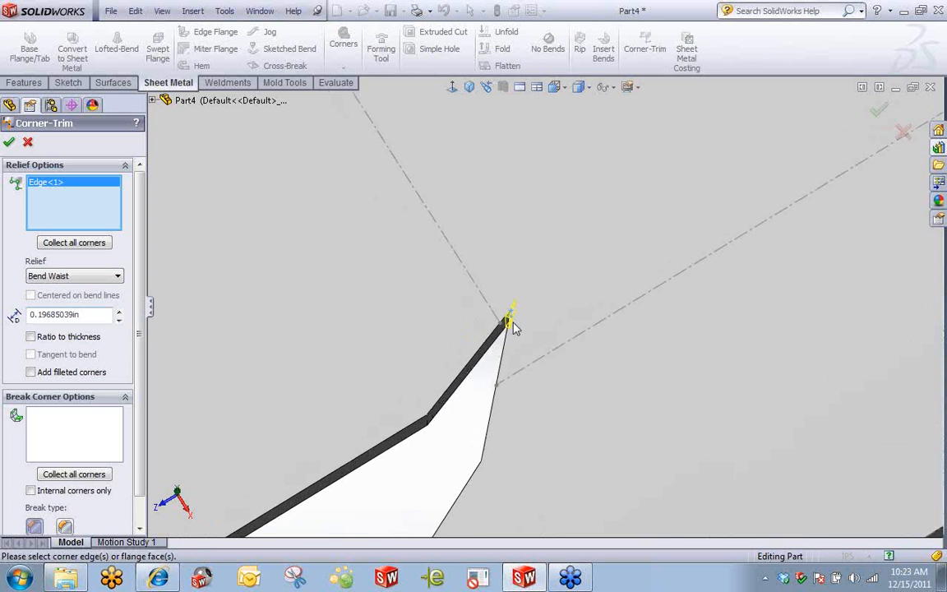
{"action": "left_click", "coordinate": [90, 276]}
{"action": "left_click", "coordinate": [57, 289]}
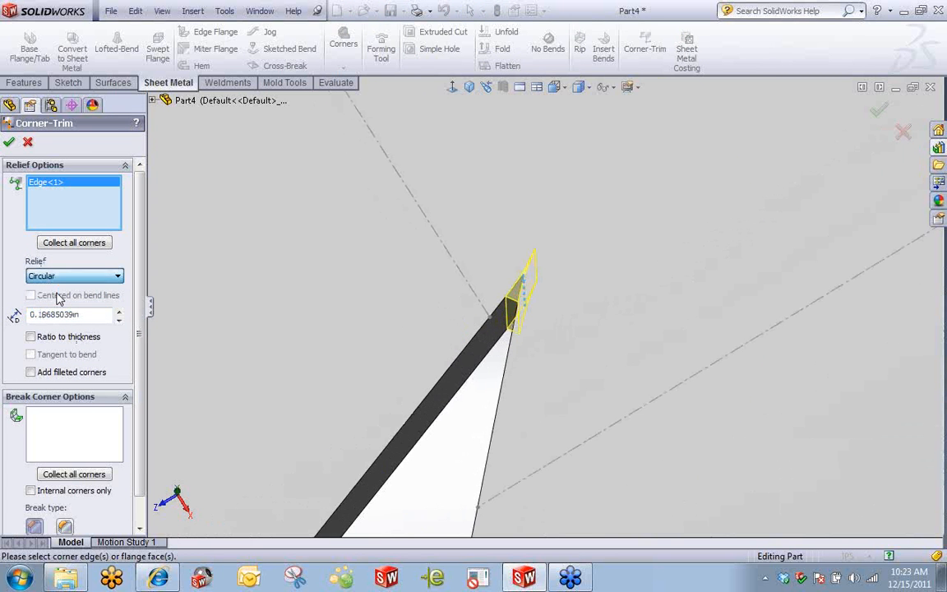
Create the corner trim with a circular relief at the notch's inner corner
{"action": "scroll", "coordinate": [507, 287], "scroll_direction": "up", "scroll_amount": 5}
{"action": "scroll", "coordinate": [507, 288], "scroll_direction": "up", "scroll_amount": 3}
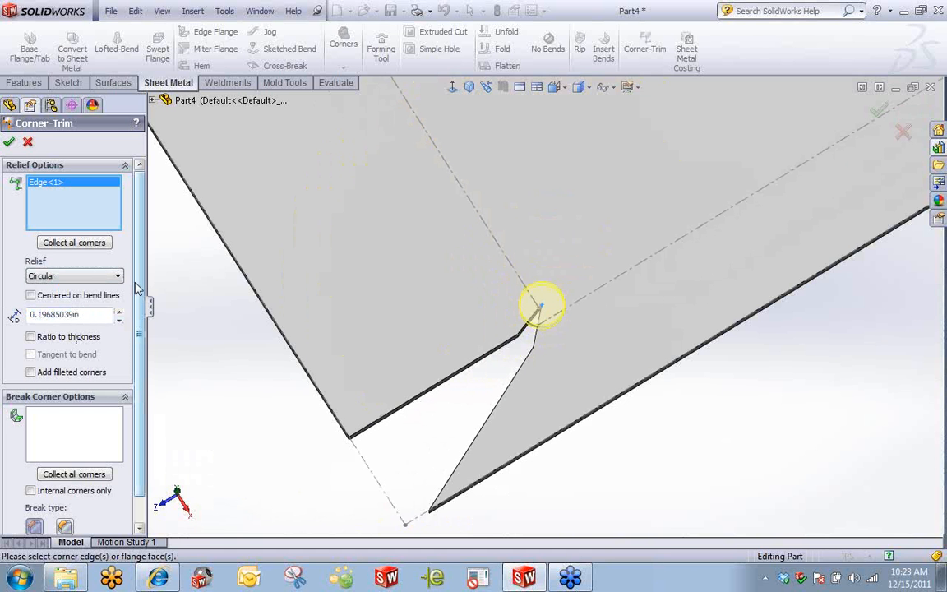
{"action": "left_click", "coordinate": [9, 141]}
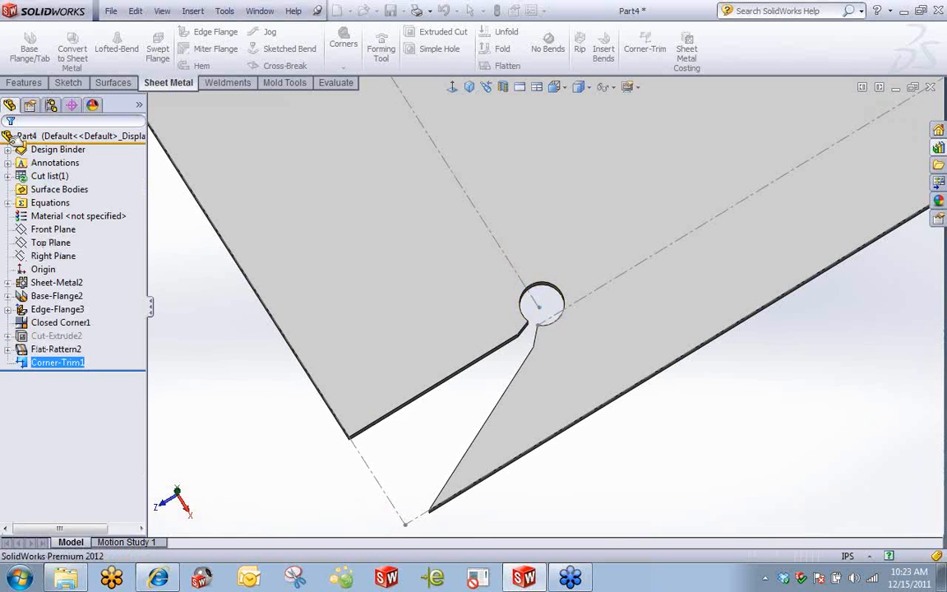
{"action": "scroll", "coordinate": [541, 304], "scroll_direction": "up", "scroll_amount": 4}
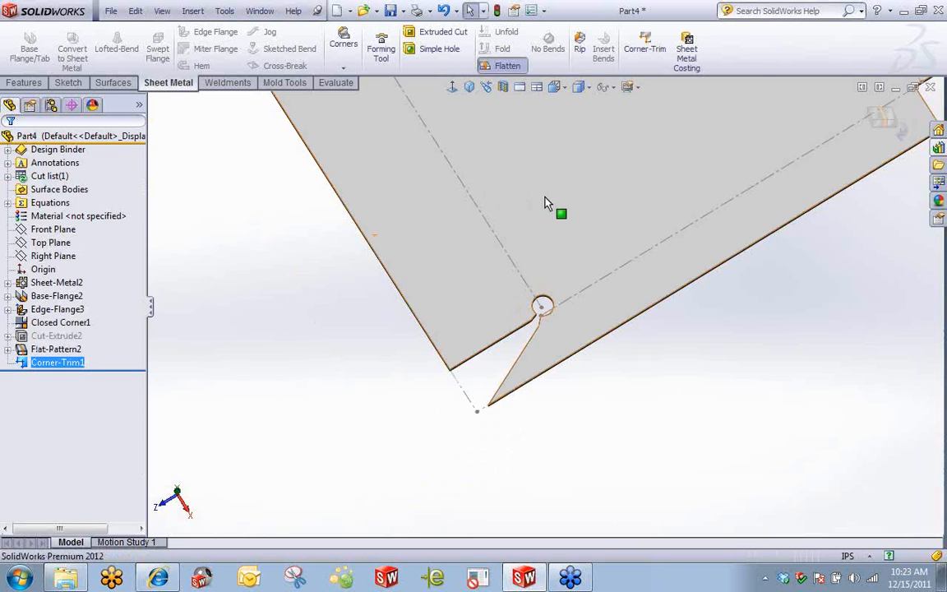
Return the sheet metal part to its folded state and inspect the trimmed corner between the front and side flanges
{"action": "left_click", "coordinate": [500, 65]}
{"action": "middle_click_drag", "start_coordinate": [430, 327], "coordinate": [443, 105]}
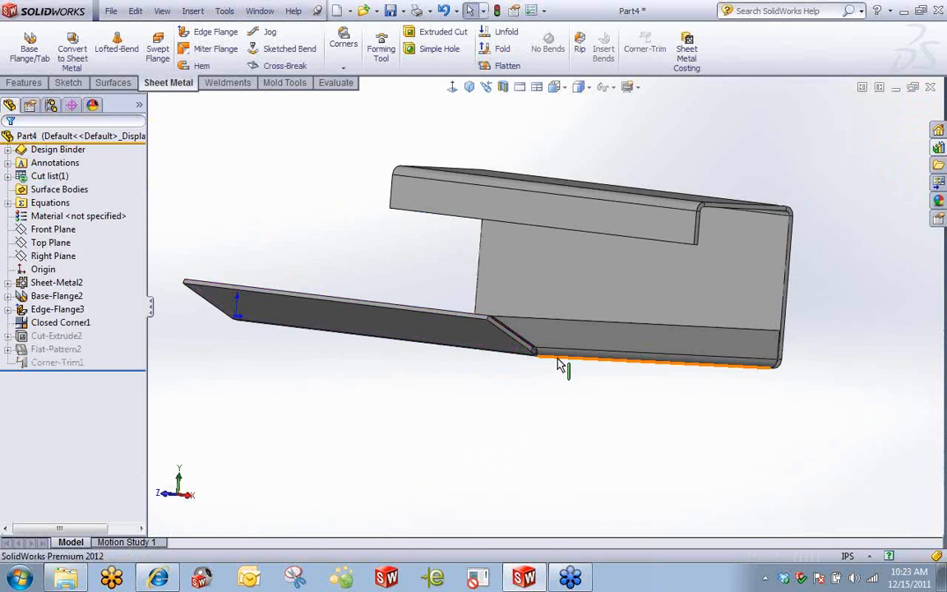
{"action": "scroll", "coordinate": [558, 360], "scroll_direction": "down", "scroll_amount": 5}
{"action": "scroll", "coordinate": [499, 338], "scroll_direction": "down", "scroll_amount": 5}
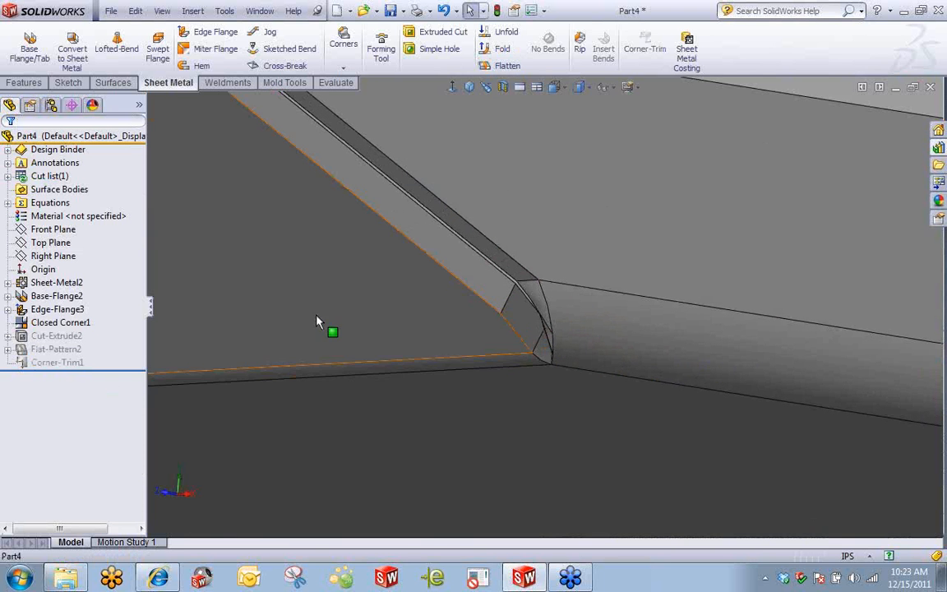
{"action": "scroll", "coordinate": [604, 313], "scroll_direction": "down", "scroll_amount": 2}
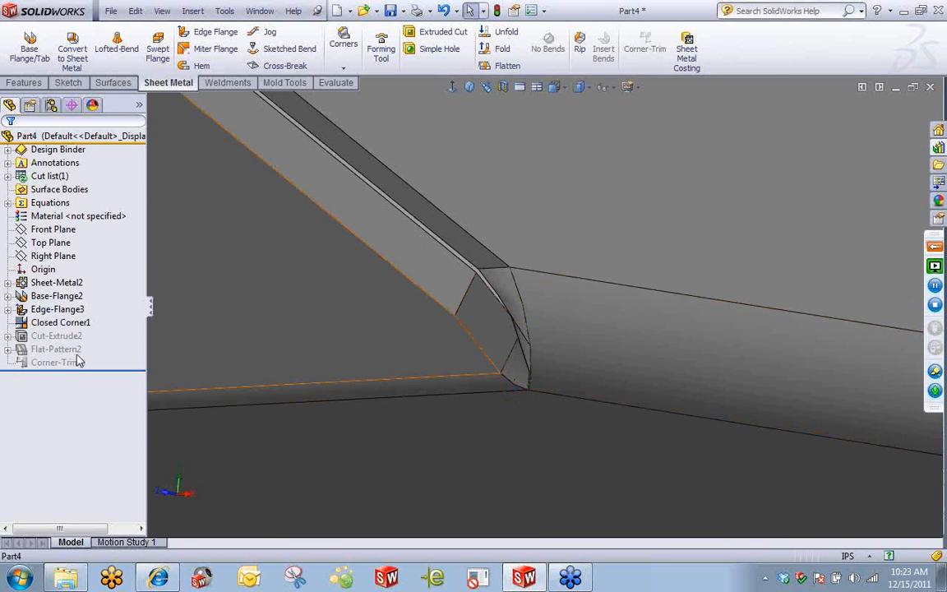
{"action": "scroll", "coordinate": [542, 306], "scroll_direction": "up", "scroll_amount": 5}
{"action": "scroll", "coordinate": [651, 219], "scroll_direction": "up", "scroll_amount": 6}
{"action": "middle_click_drag", "start_coordinate": [651, 219], "coordinate": [547, 296]}
{"action": "scroll", "coordinate": [547, 295], "scroll_direction": "down", "scroll_amount": 5}
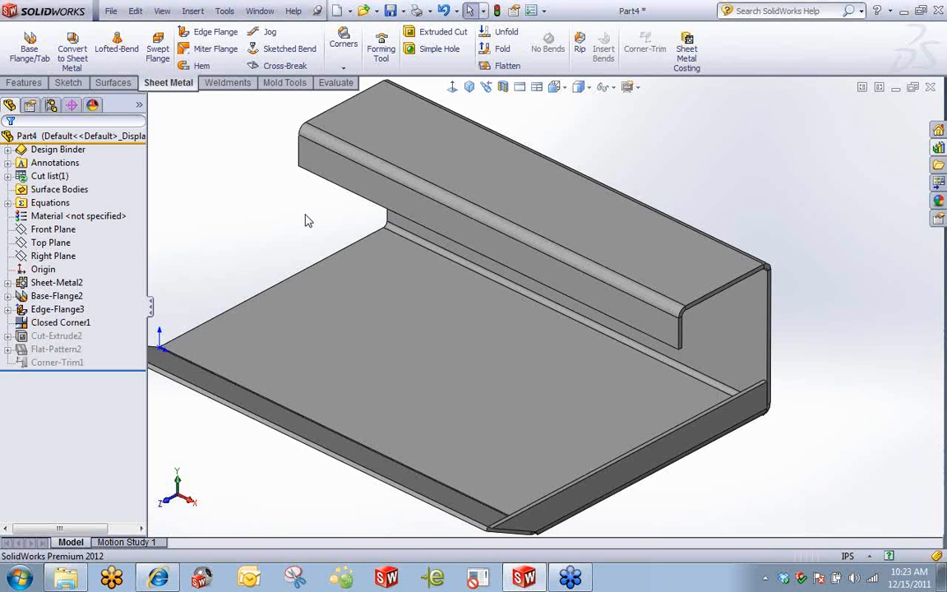
Close the current part without saving and open convert.SLDPRT from the Sheet Metal folder
{"action": "left_click", "coordinate": [930, 88]}
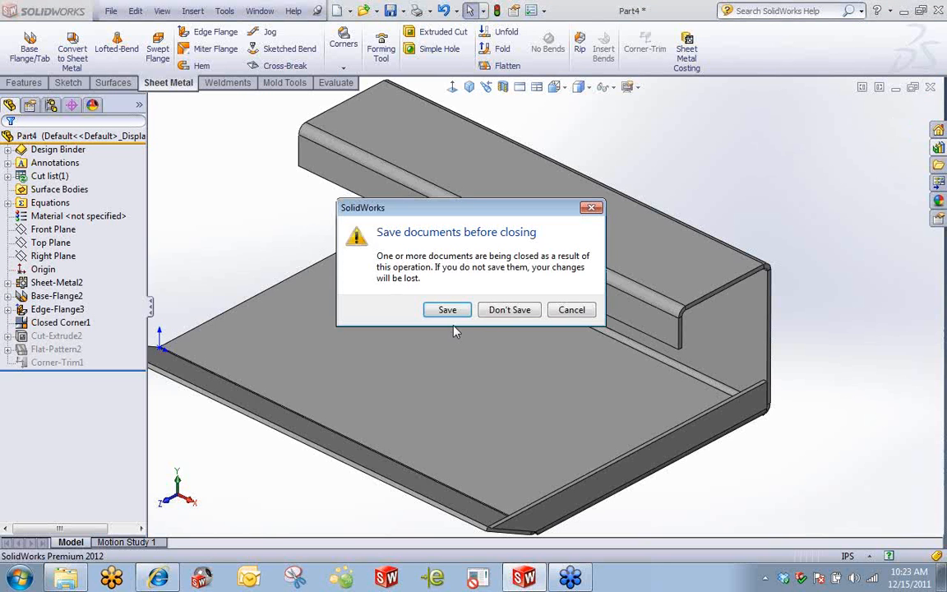
{"action": "left_click", "coordinate": [516, 308]}
{"action": "left_click", "coordinate": [264, 10]}
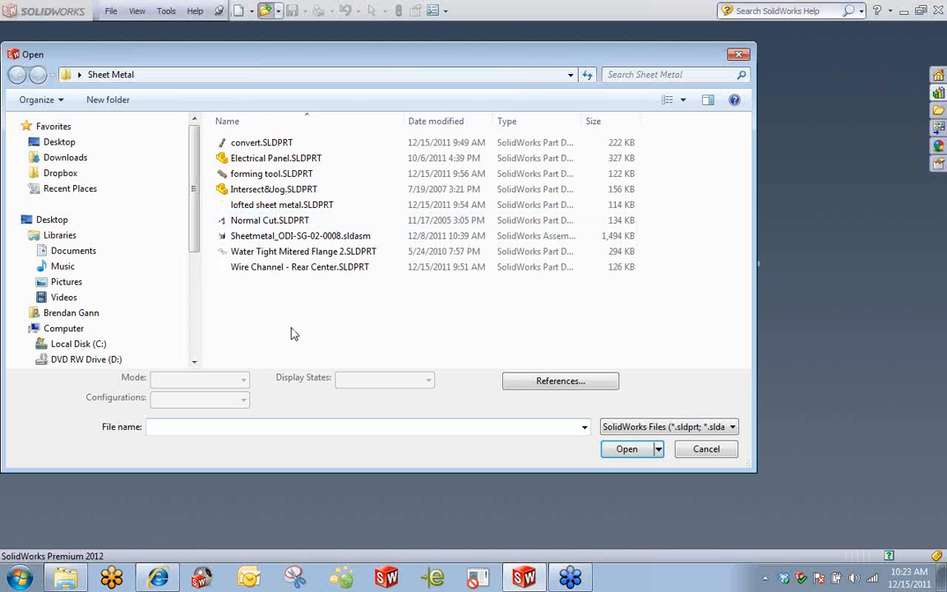
{"action": "left_click", "coordinate": [249, 144]}
{"action": "double_click", "coordinate": [249, 144]}
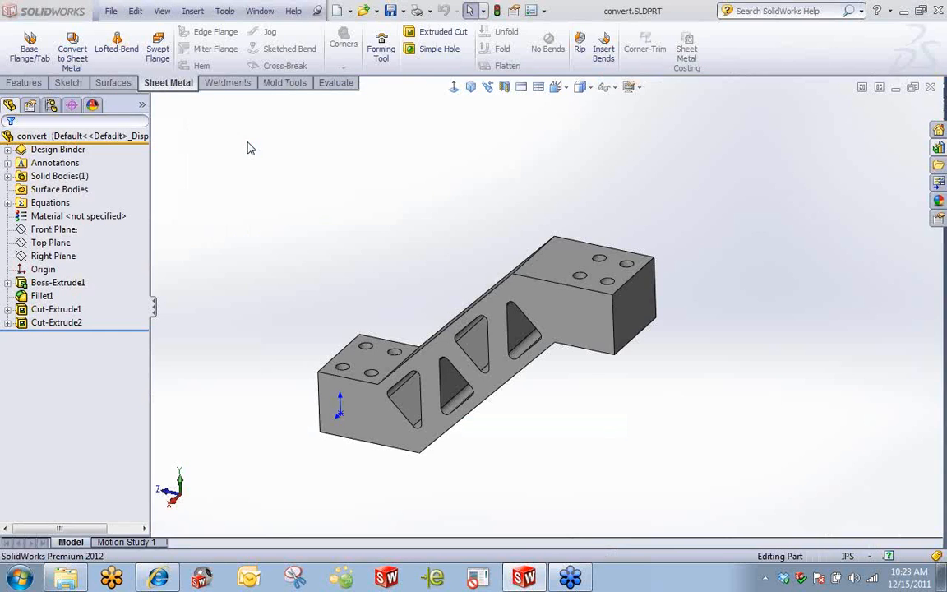
Convert the solid to 0.1196 in sheet metal with 0.125 in bends, fixing the higher hole-patterned top face and bending both sloped-face edges
{"action": "middle_click_drag", "start_coordinate": [354, 230], "coordinate": [348, 256]}
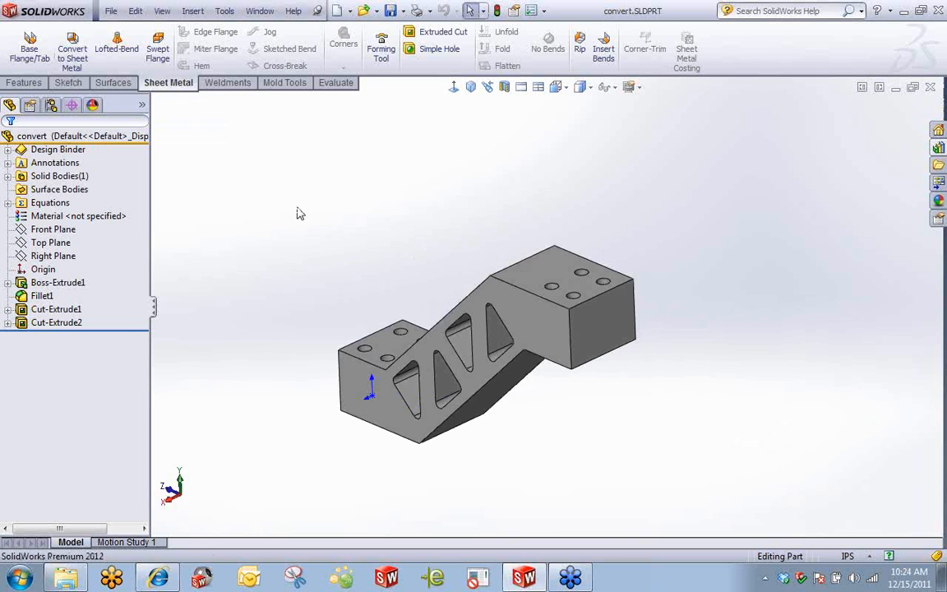
{"action": "middle_click_drag", "start_coordinate": [300, 211], "coordinate": [304, 171]}
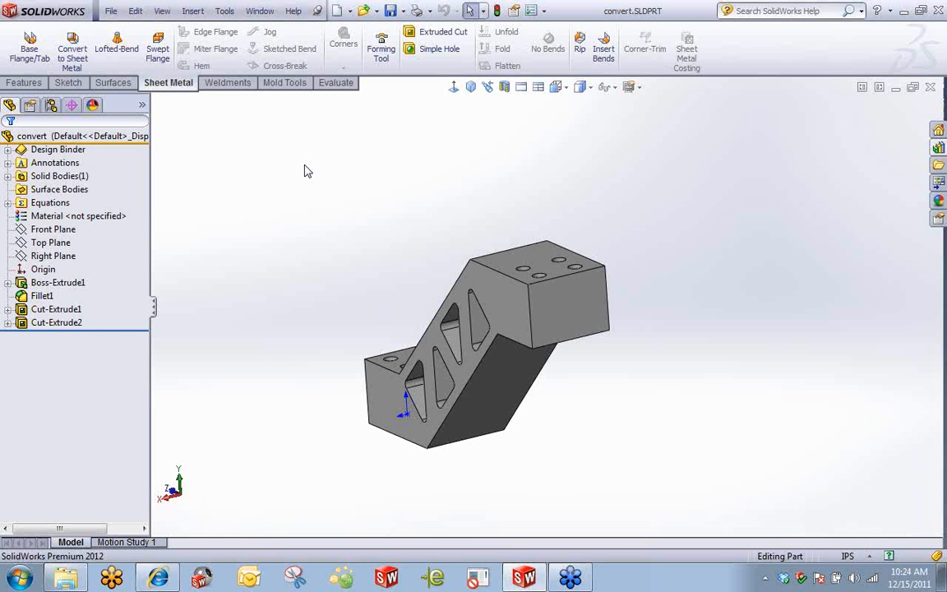
{"action": "middle_click_drag", "start_coordinate": [535, 143], "coordinate": [554, 169]}
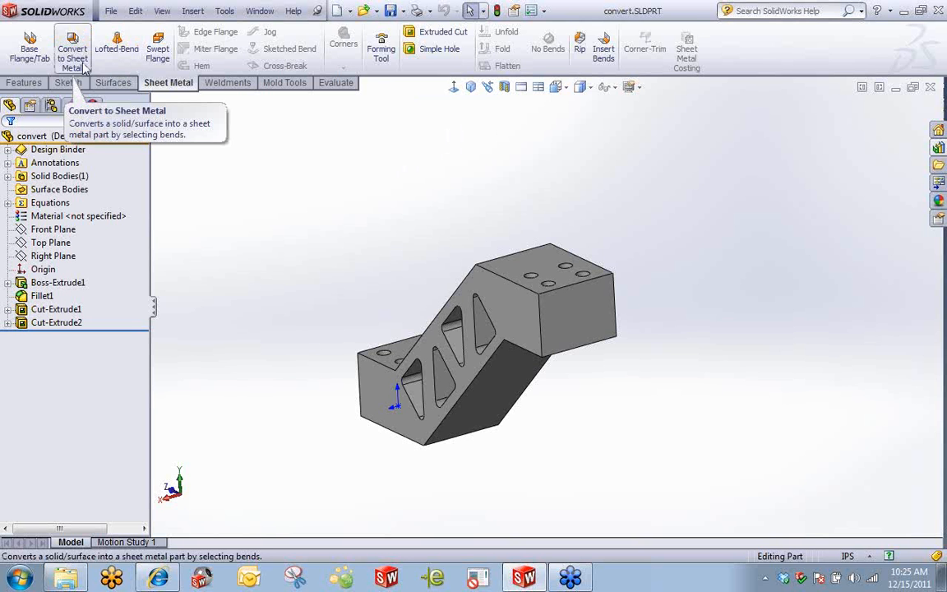
{"action": "middle_click_drag", "start_coordinate": [211, 186], "coordinate": [193, 134]}
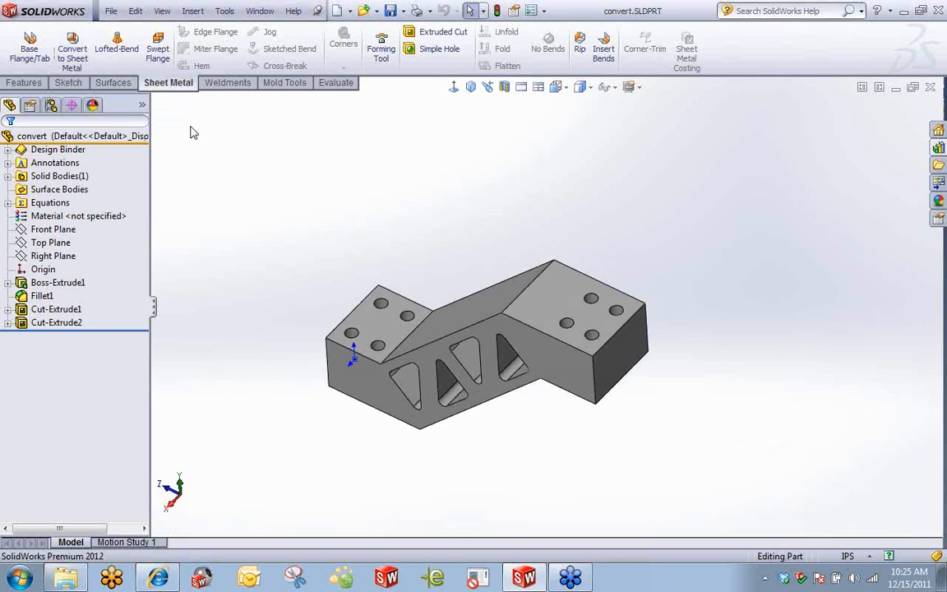
{"action": "left_click", "coordinate": [72, 49]}
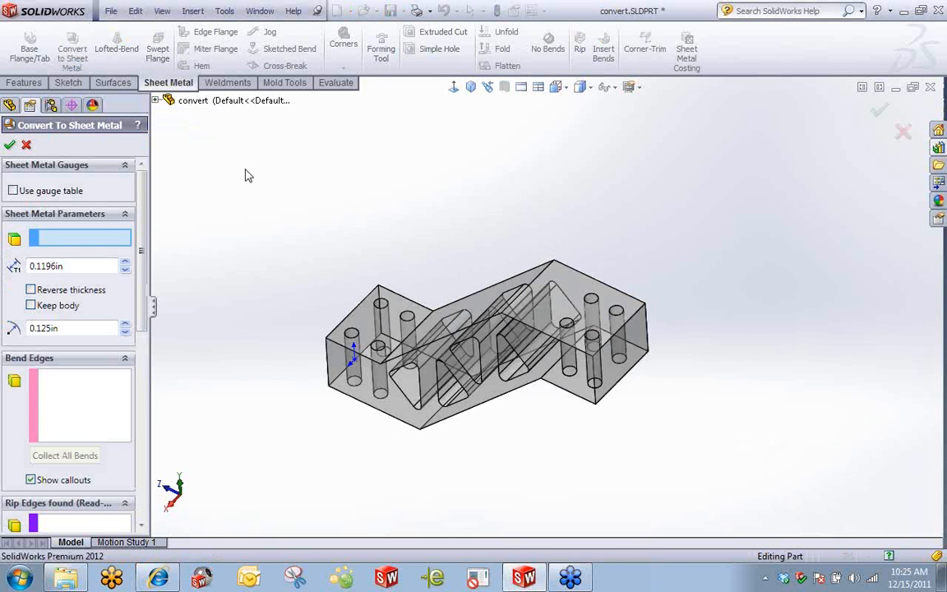
{"action": "scroll", "coordinate": [580, 312], "scroll_direction": "down", "scroll_amount": 4}
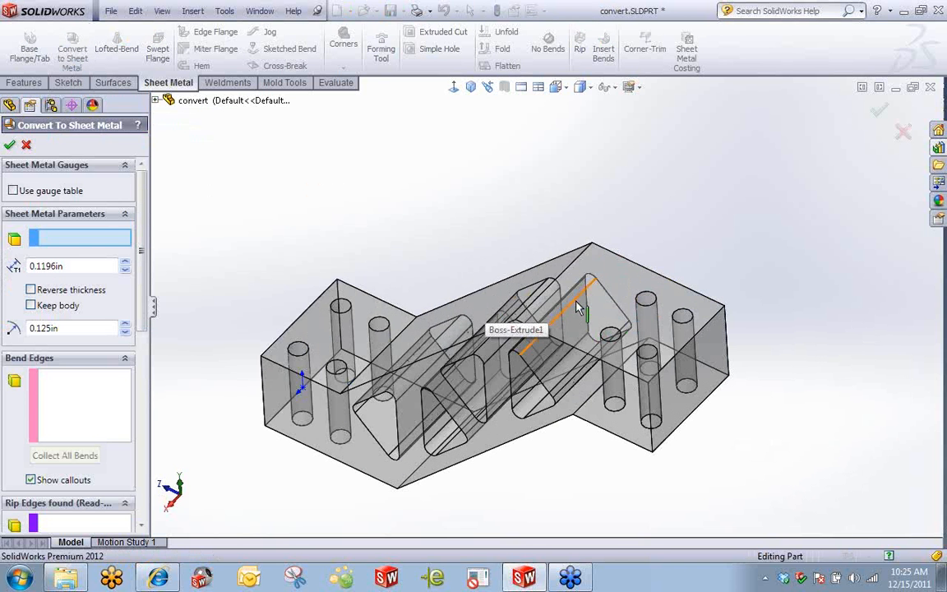
{"action": "left_click", "coordinate": [623, 282]}
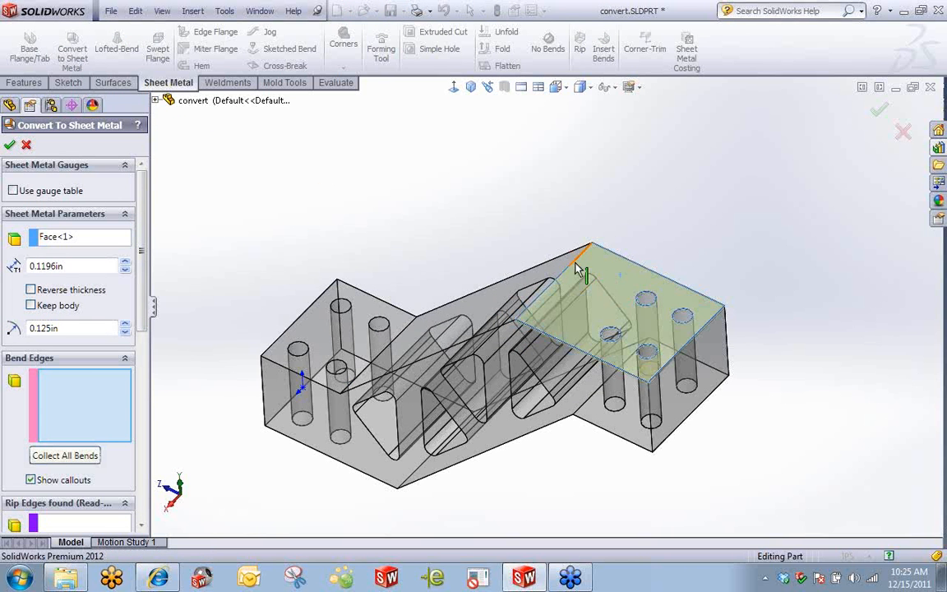
{"action": "left_click", "coordinate": [583, 268]}
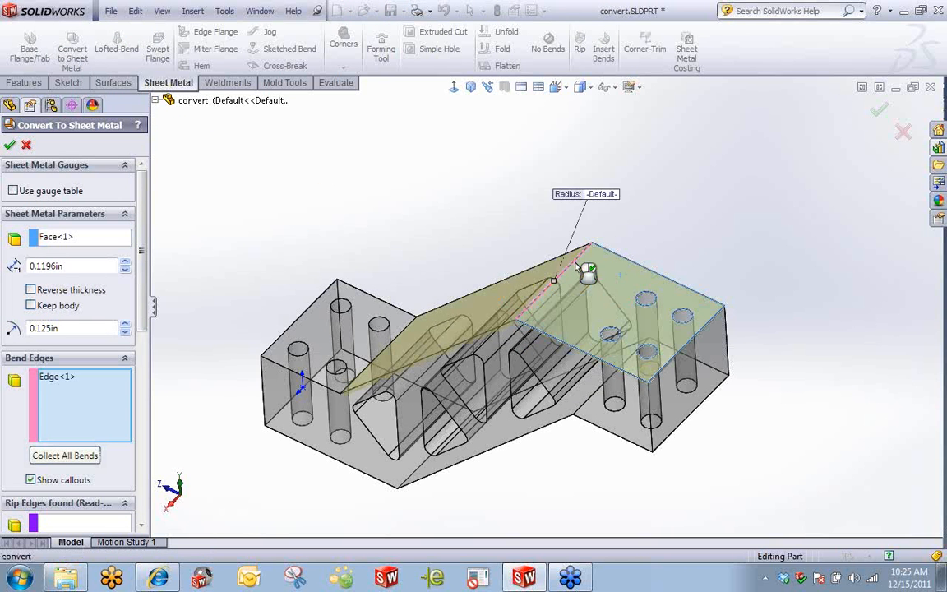
{"action": "left_click", "coordinate": [404, 332]}
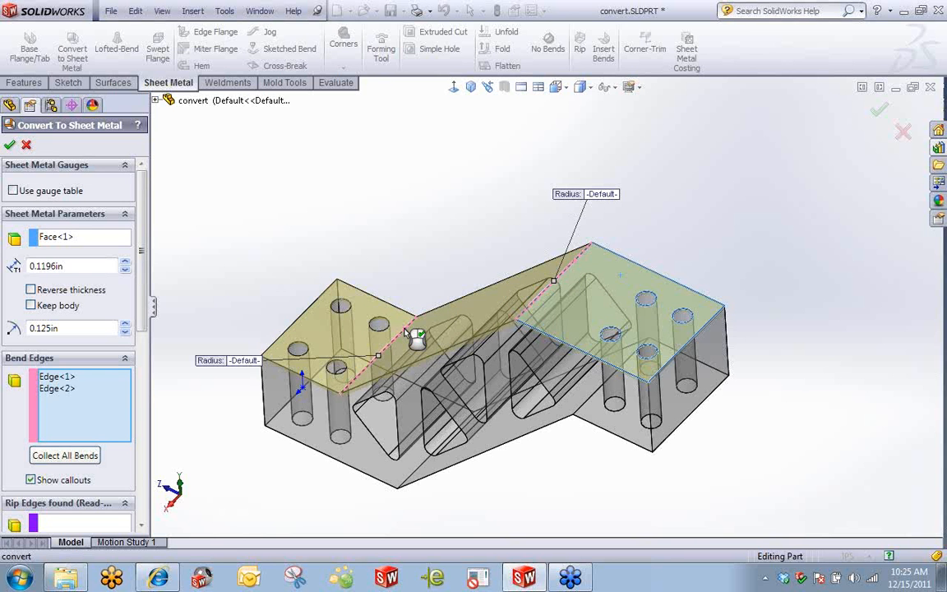
{"action": "left_click", "coordinate": [10, 145]}
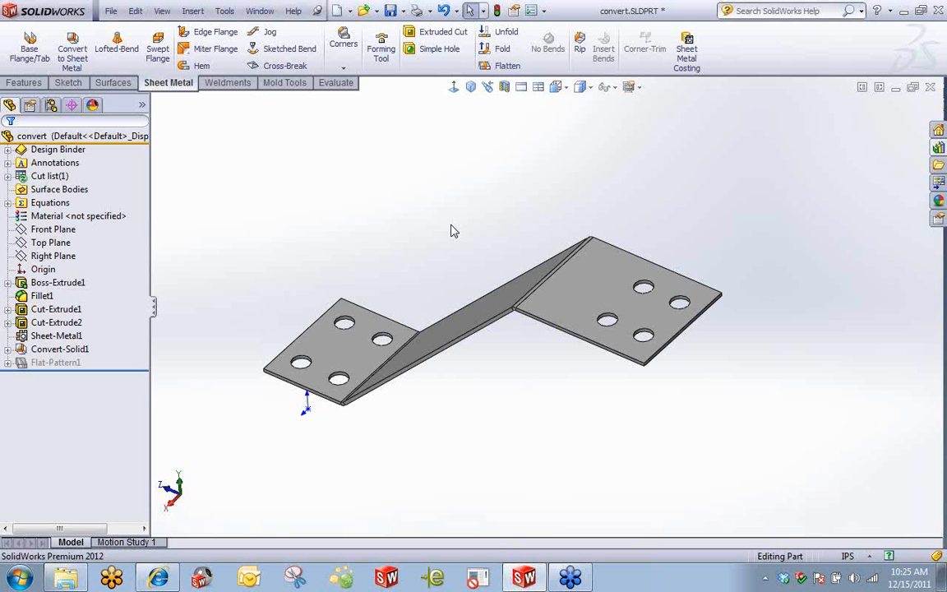
Check the converted body in the cut list and roll the model back to just after the second cut extrude
{"action": "left_click", "coordinate": [7, 176]}
{"action": "left_click", "coordinate": [55, 191]}
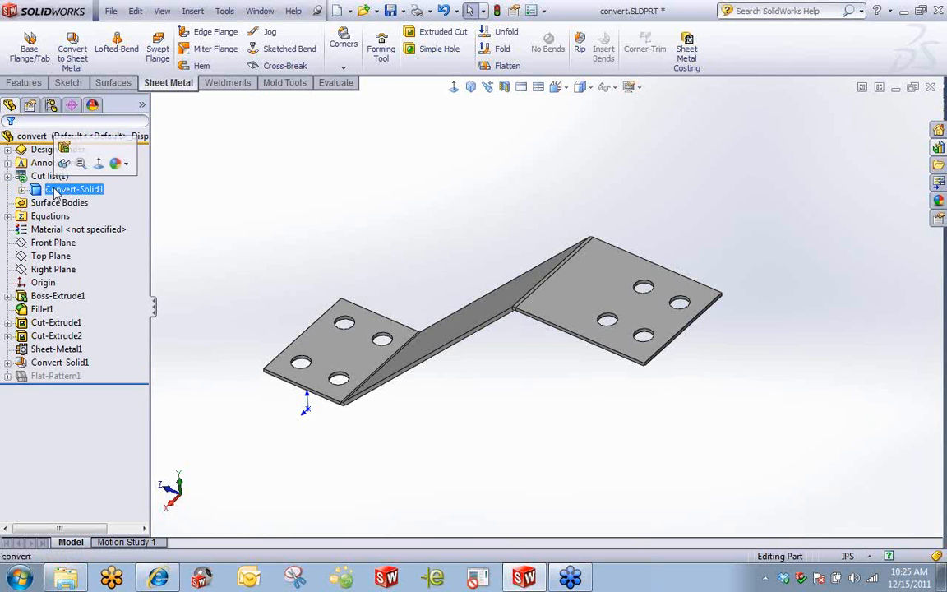
{"action": "left_click", "coordinate": [360, 196]}
{"action": "left_click", "coordinate": [7, 176]}
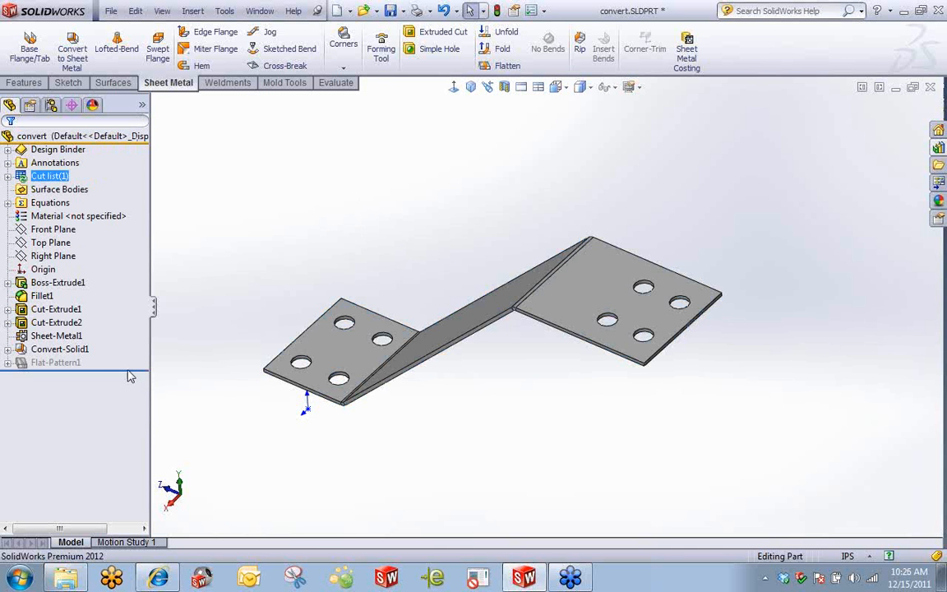
{"action": "left_click_drag", "start_coordinate": [131, 367], "coordinate": [130, 328]}
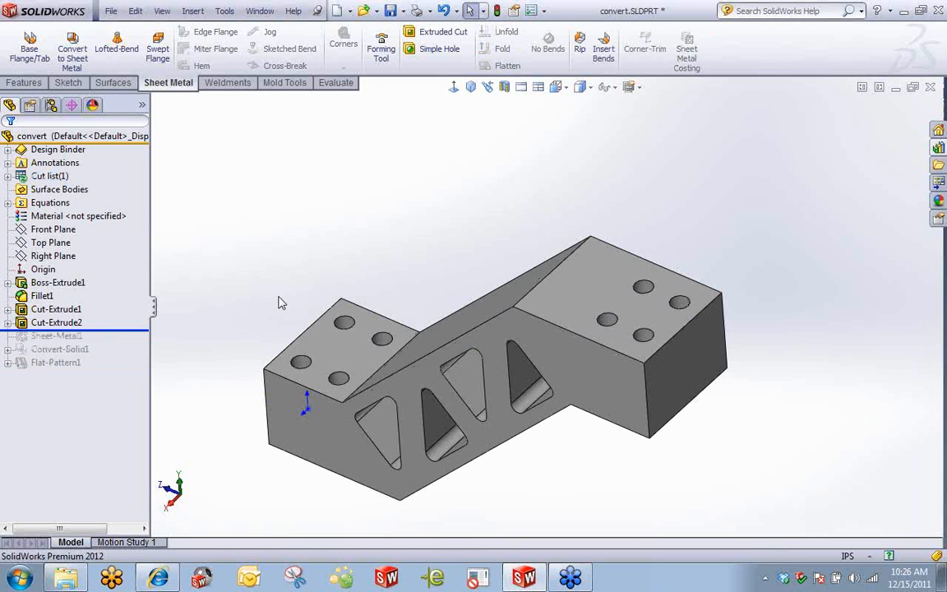
Make four copies of the solid body in place with Move/Copy Body, using no translation
{"action": "left_click", "coordinate": [7, 176]}
{"action": "left_click", "coordinate": [61, 191]}
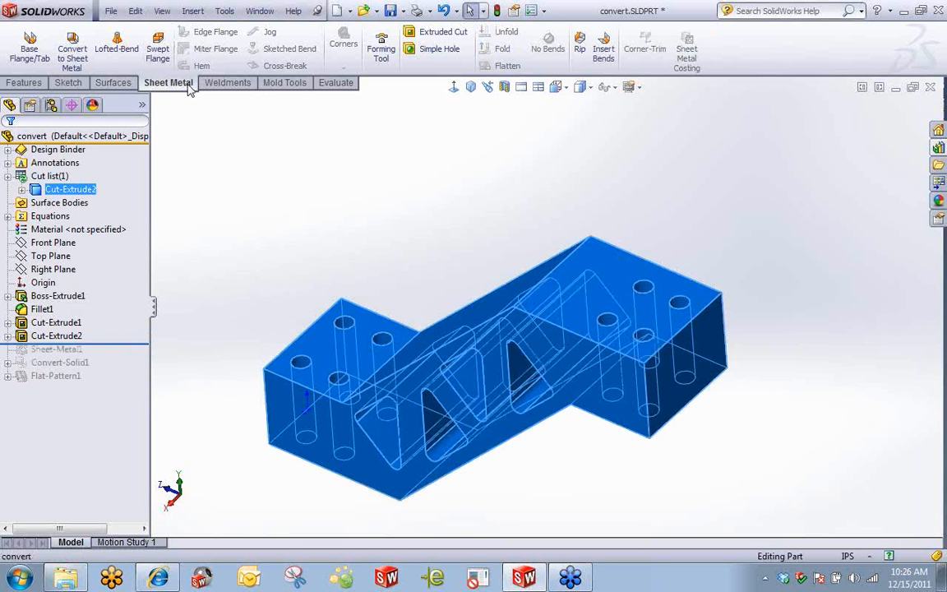
{"action": "left_click", "coordinate": [25, 82]}
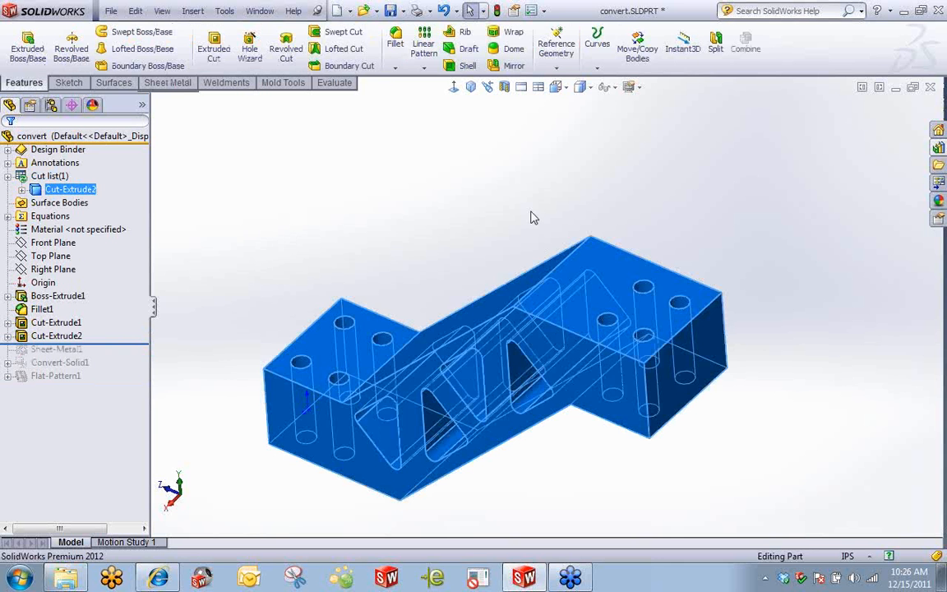
{"action": "left_click", "coordinate": [638, 54]}
{"action": "middle_click_drag", "start_coordinate": [264, 289], "coordinate": [253, 270]}
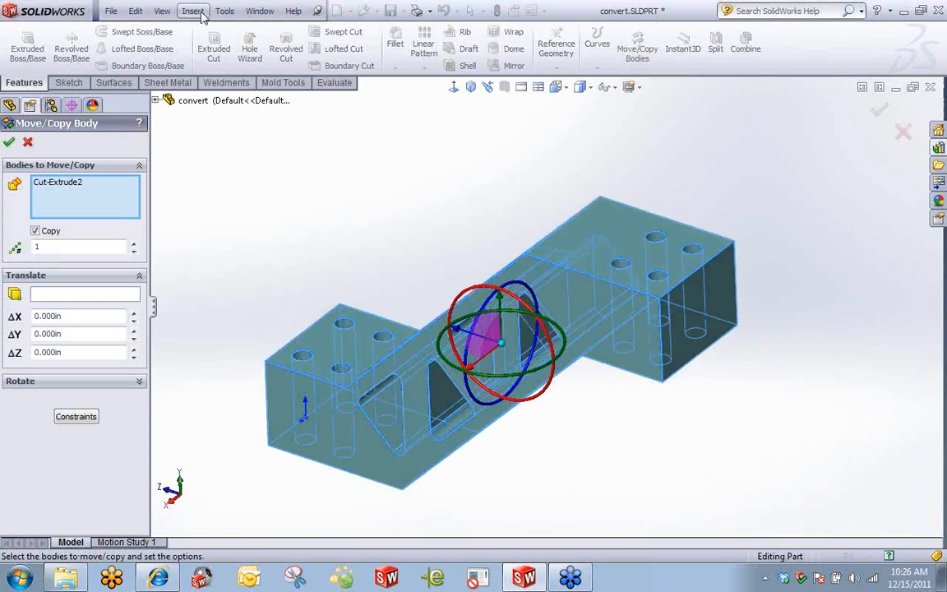
{"action": "key", "text": "z"}
{"action": "key", "text": "z"}
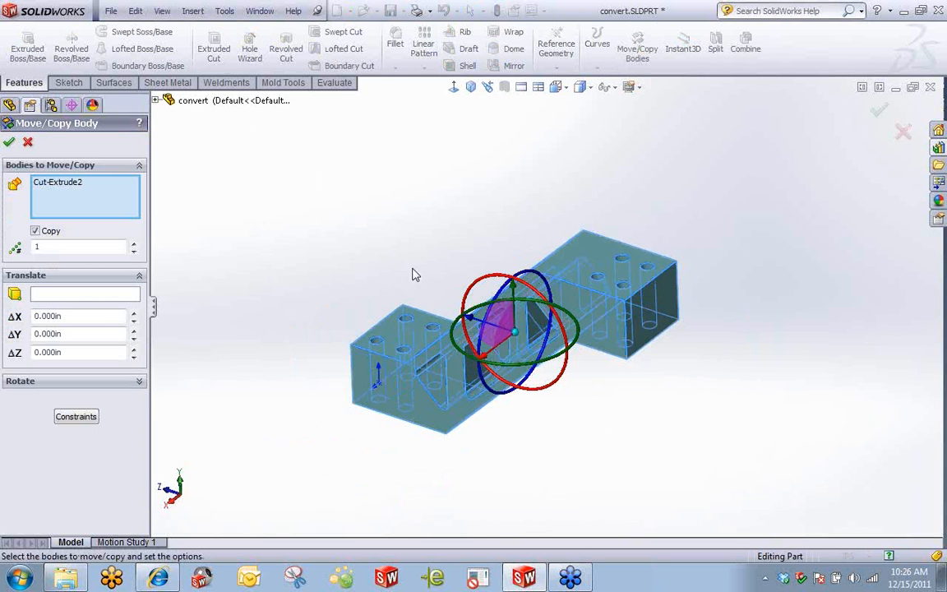
{"action": "scroll", "coordinate": [625, 335], "scroll_direction": "up", "scroll_amount": 3}
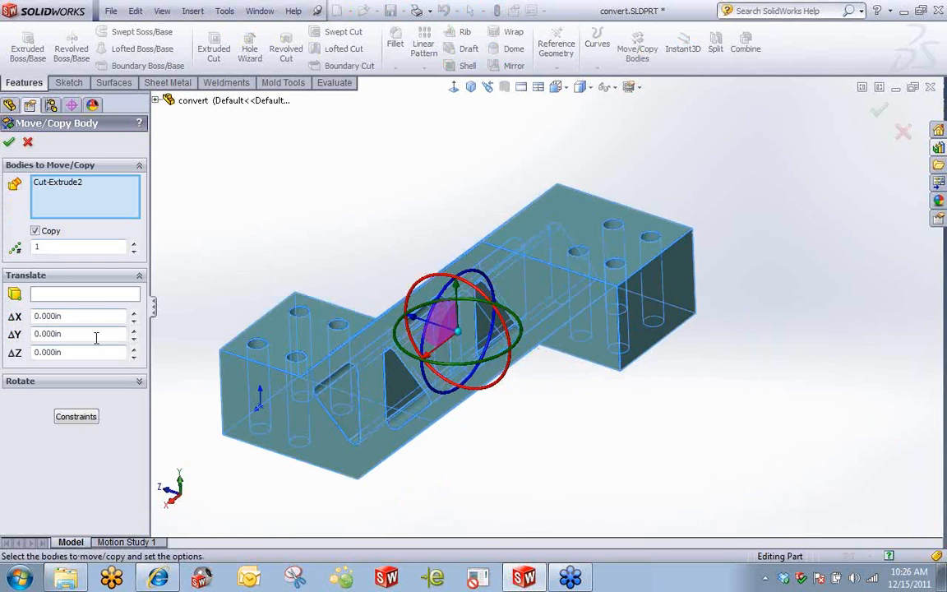
{"action": "double_click", "coordinate": [48, 247]}
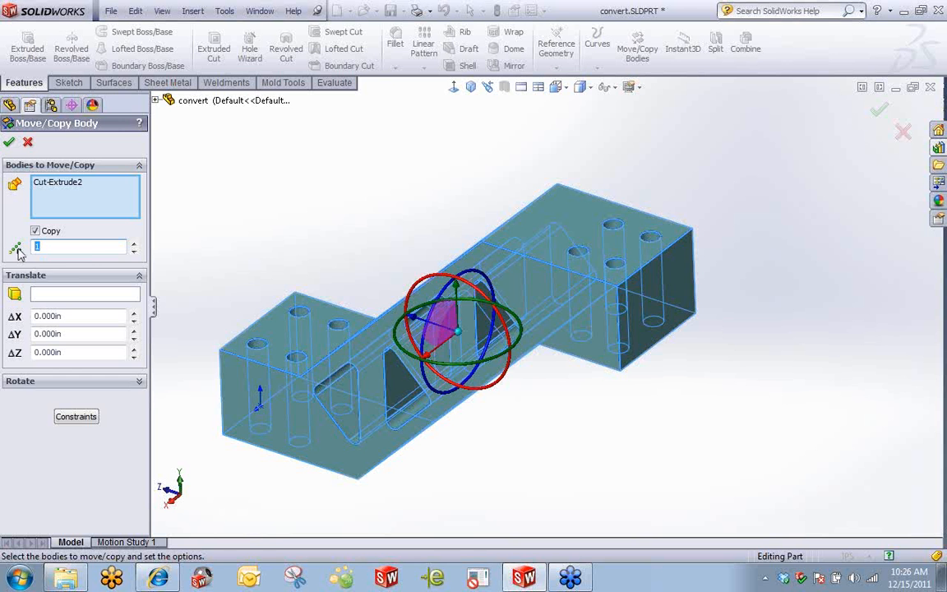
{"action": "left_click", "coordinate": [9, 143]}
{"action": "left_click", "coordinate": [503, 291]}
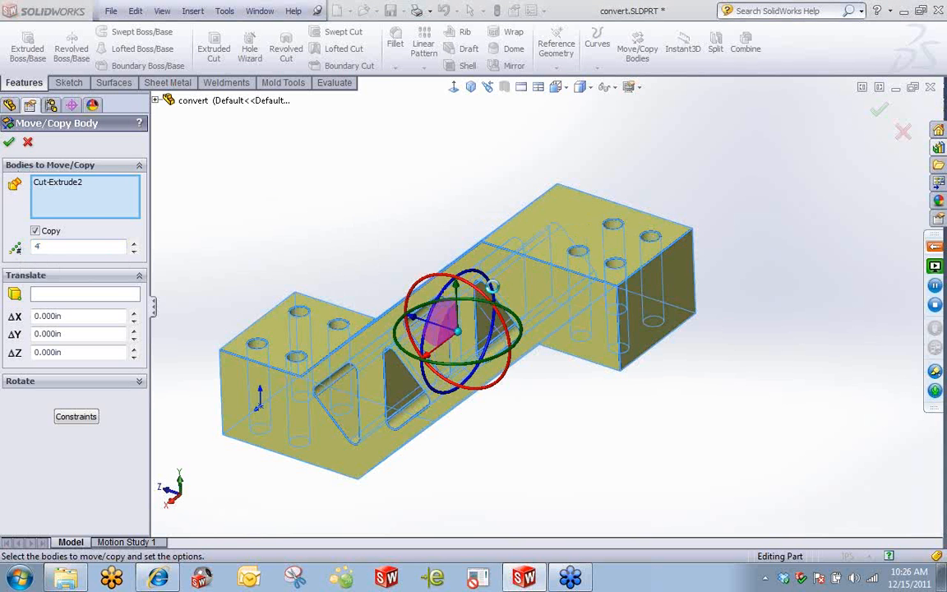
{"action": "left_click", "coordinate": [93, 206]}
{"action": "left_click", "coordinate": [253, 233]}
Roll forward past the flat pattern and hide the first three copied bodies and the converted sheet metal body
{"action": "left_click_drag", "start_coordinate": [134, 413], "coordinate": [124, 444]}
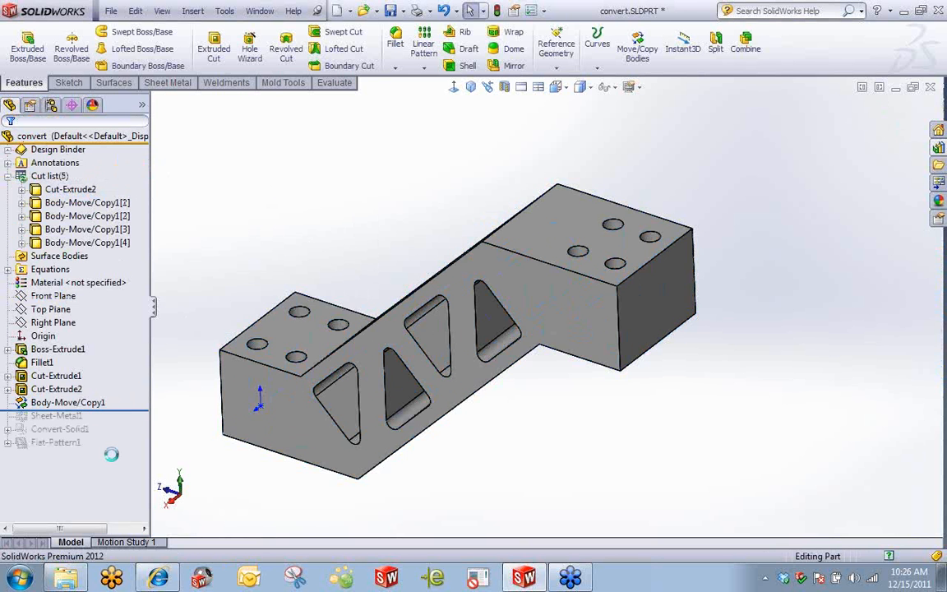
{"action": "scroll", "coordinate": [276, 211], "scroll_direction": "up", "scroll_amount": 3}
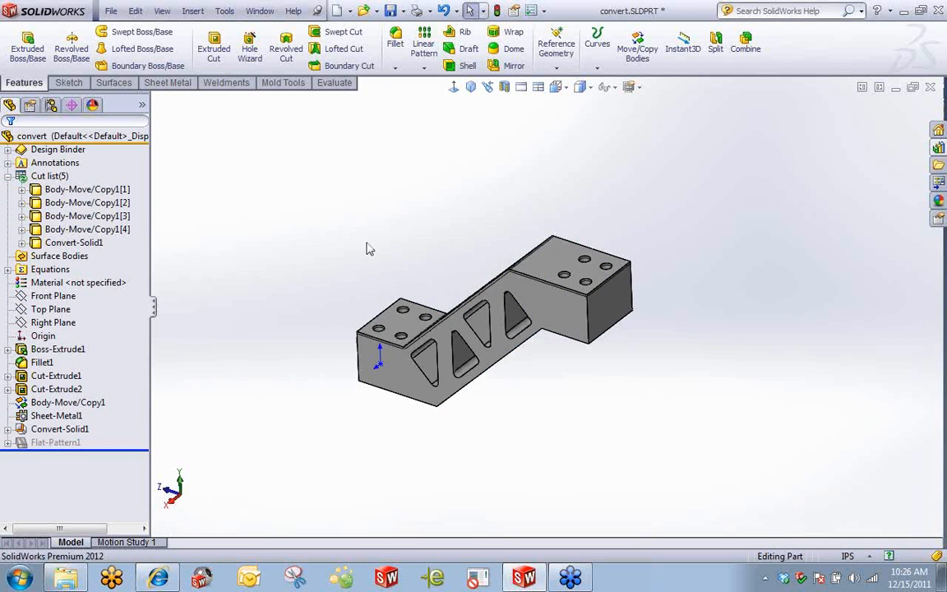
{"action": "left_click", "coordinate": [97, 189]}
{"action": "left_click", "coordinate": [99, 217], "text": "shift"}
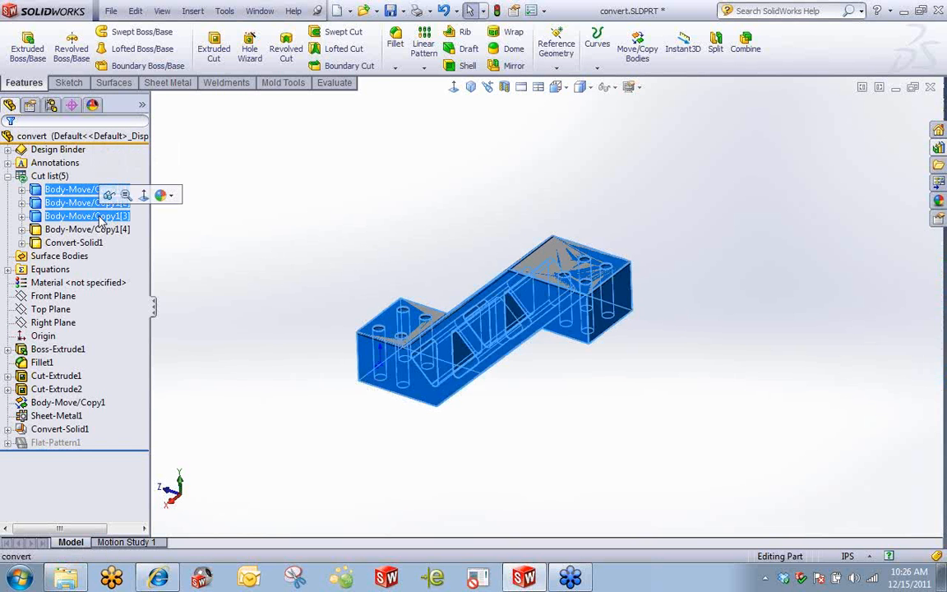
{"action": "left_click", "coordinate": [107, 194]}
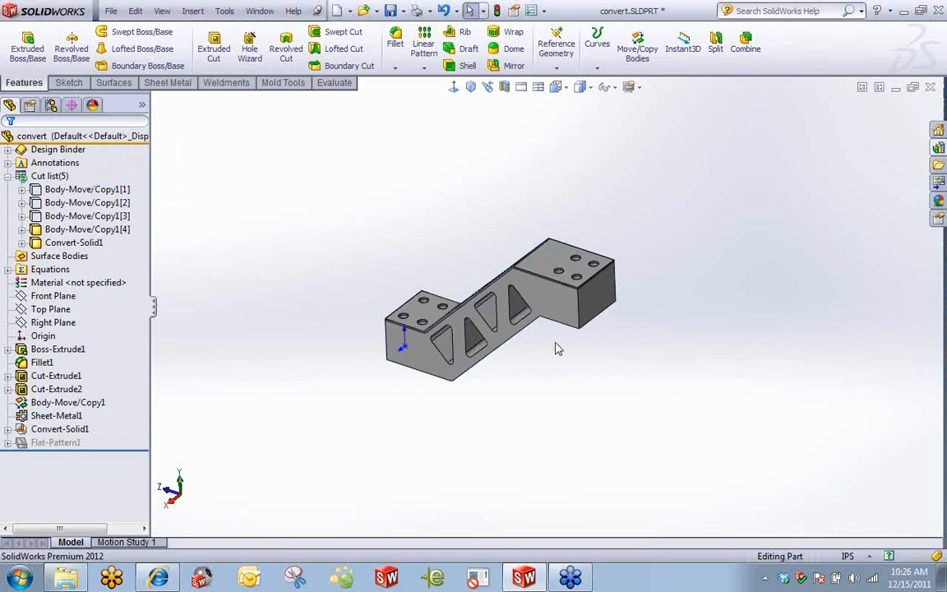
{"action": "scroll", "coordinate": [557, 349], "scroll_direction": "down", "scroll_amount": 3}
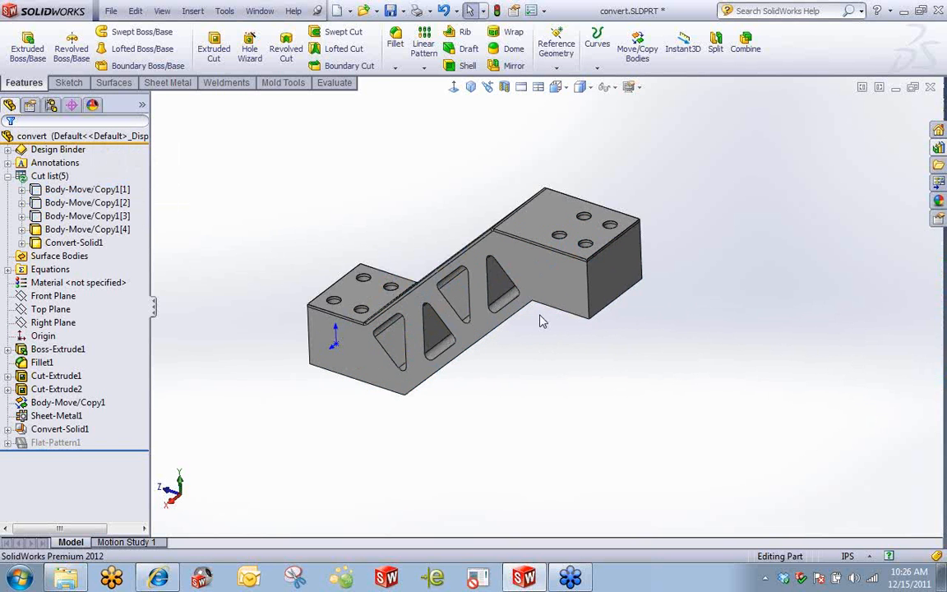
{"action": "left_click", "coordinate": [74, 243]}
{"action": "left_click", "coordinate": [279, 217]}
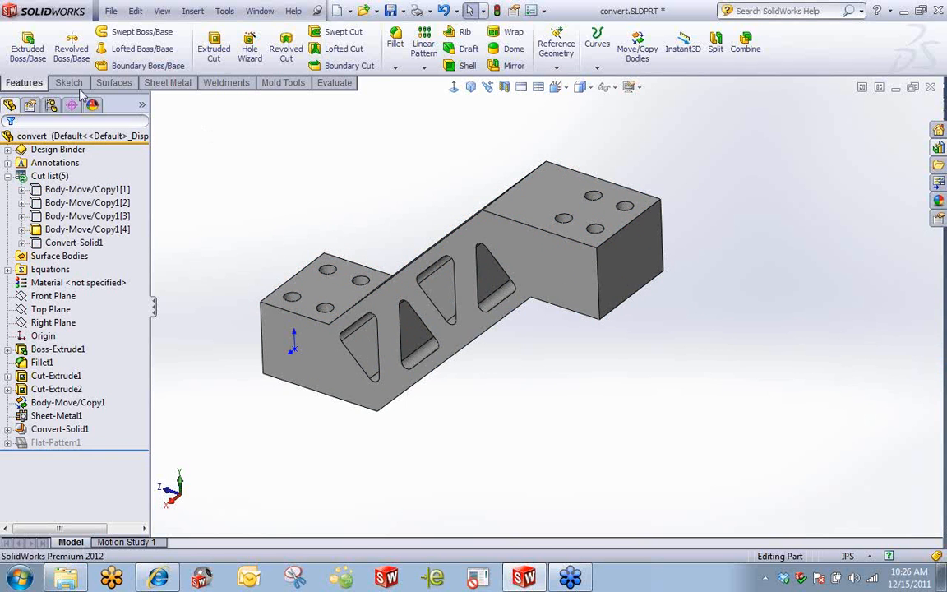
Convert the visible solid copy to 0.1196 in sheet metal from its near side face with the triangular cutouts, without selecting bend edges
{"action": "left_click", "coordinate": [158, 83]}
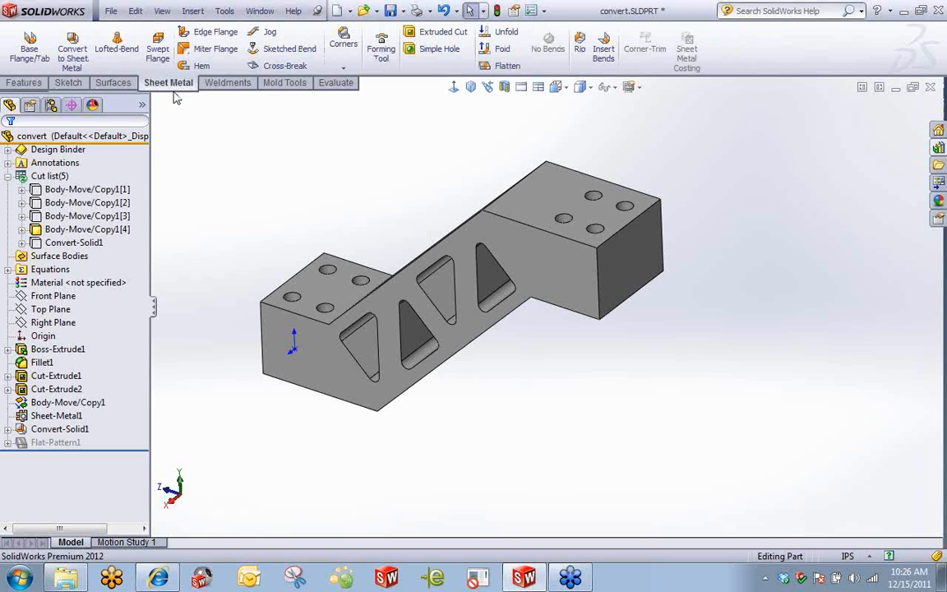
{"action": "left_click", "coordinate": [72, 56]}
{"action": "left_click", "coordinate": [328, 372]}
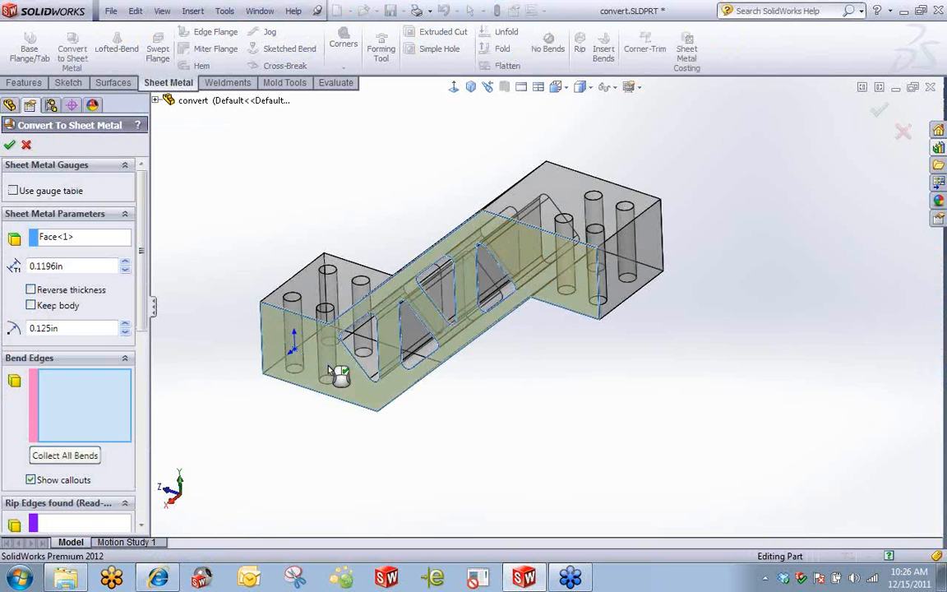
{"action": "key", "text": "Return"}
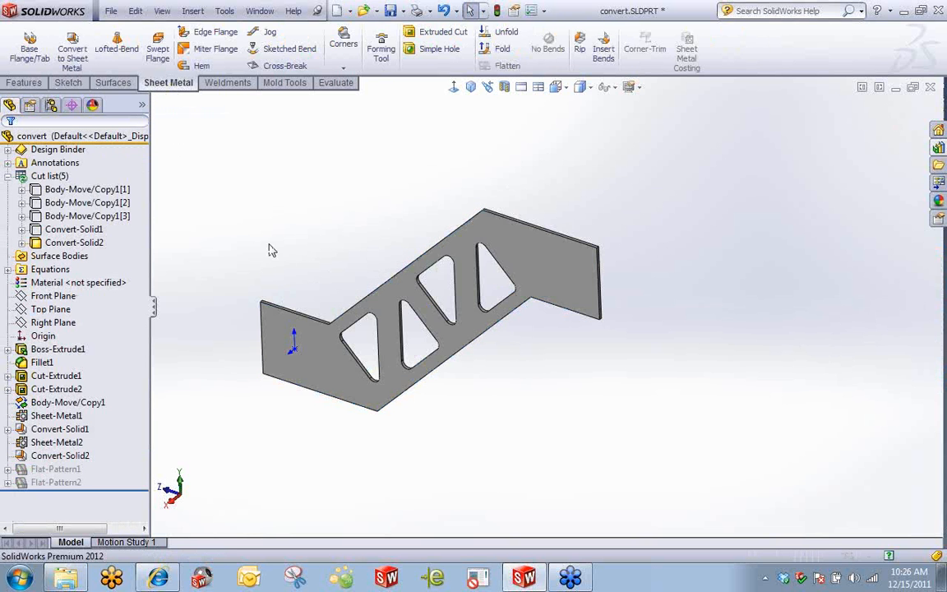
Hide the newly converted side plate and show the third copied solid body
{"action": "left_click", "coordinate": [73, 243]}
{"action": "left_click", "coordinate": [112, 216]}
{"action": "left_click", "coordinate": [112, 216]}
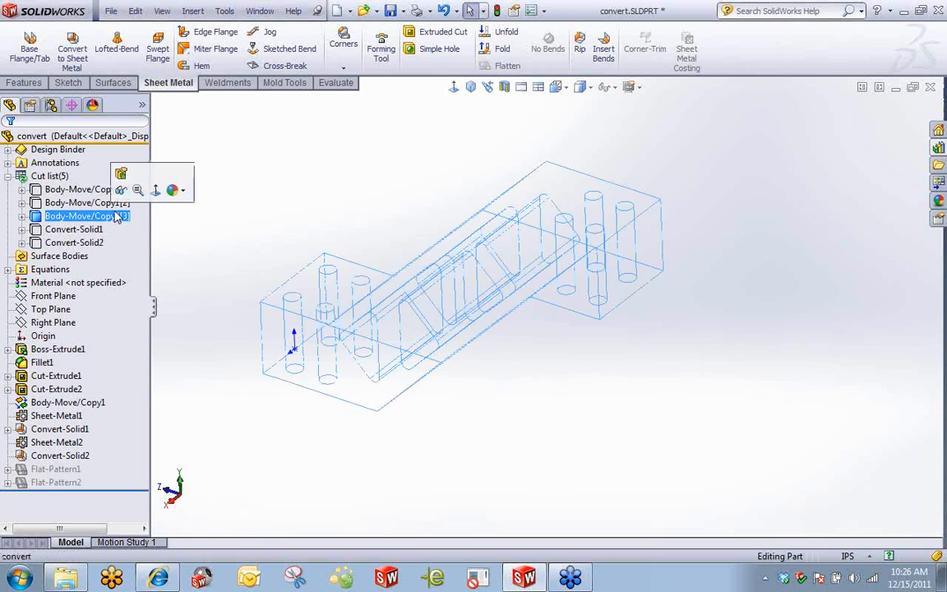
{"action": "left_click", "coordinate": [120, 175]}
{"action": "left_click", "coordinate": [300, 181]}
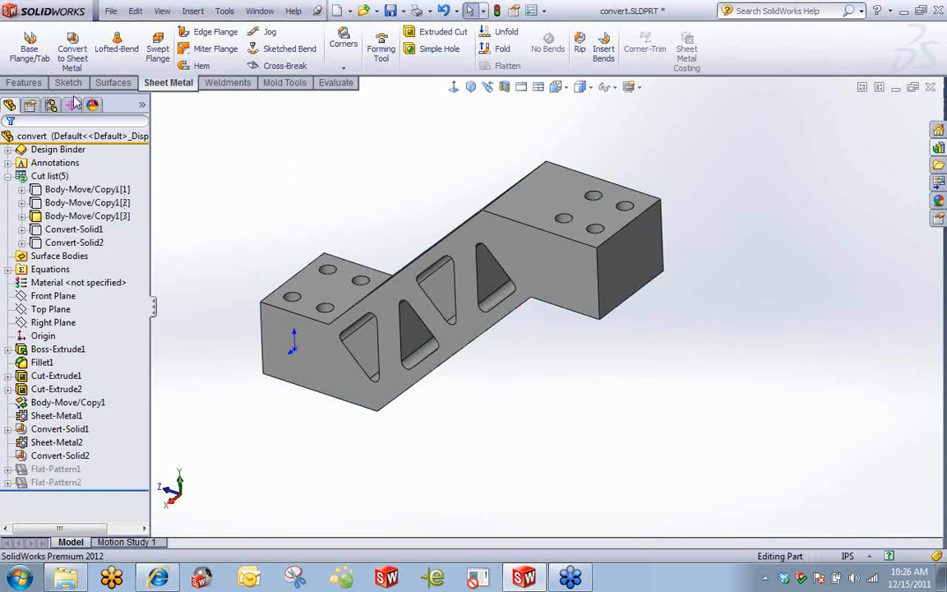
Convert the third copied body to 0.1196 in sheet metal from the opposite side face, without selecting bend edges
{"action": "left_click", "coordinate": [73, 49]}
{"action": "middle_click_drag", "start_coordinate": [313, 207], "coordinate": [239, 254]}
{"action": "left_click", "coordinate": [382, 241]}
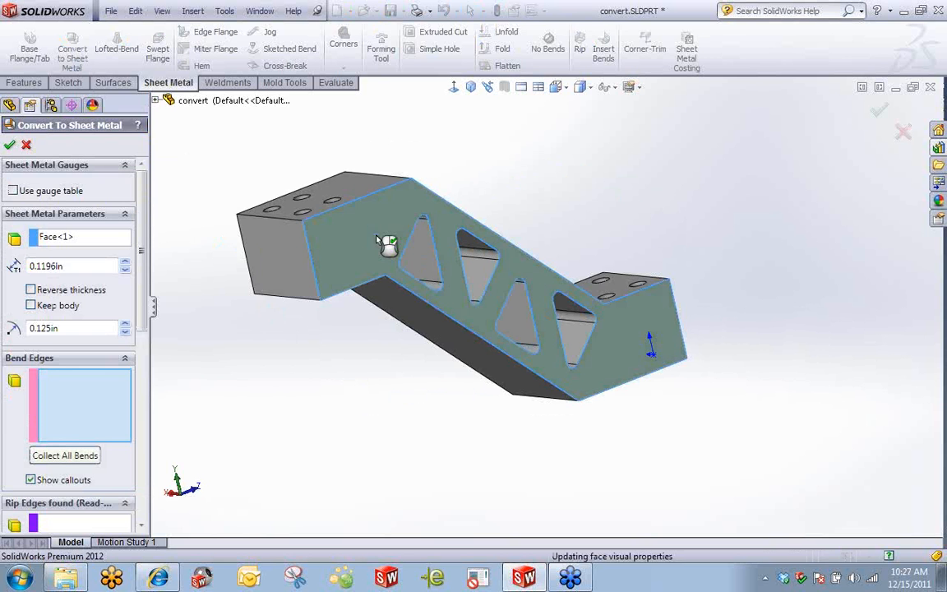
{"action": "right_click", "coordinate": [377, 239]}
Hide the opposite side plate and show the second copied solid body
{"action": "left_click", "coordinate": [74, 242]}
{"action": "left_click", "coordinate": [107, 220]}
{"action": "left_click", "coordinate": [86, 202]}
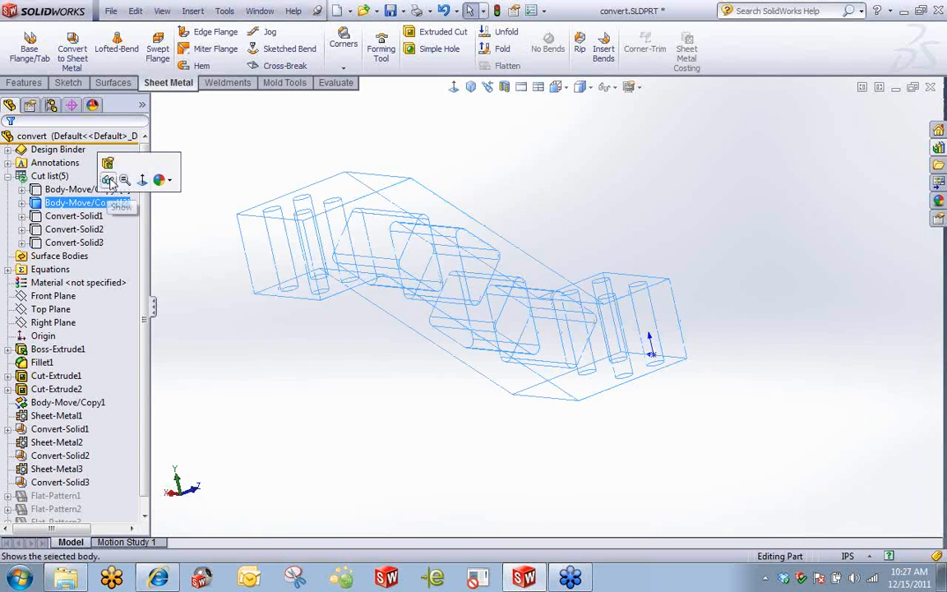
{"action": "left_click", "coordinate": [109, 182]}
Convert the second copied body to 0.1196 in sheet metal, fixing the upper underside hole face and bending both sloped-face edges and the lower end edge
{"action": "middle_click_drag", "start_coordinate": [226, 210], "coordinate": [327, 186]}
{"action": "left_click", "coordinate": [313, 214]}
{"action": "scroll", "coordinate": [313, 215], "scroll_direction": "up", "scroll_amount": 2}
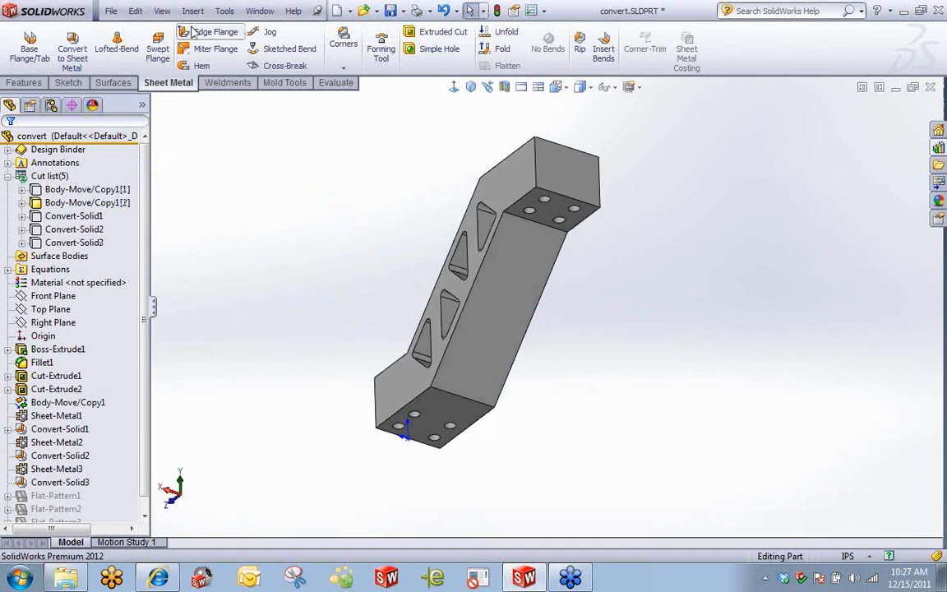
{"action": "left_click", "coordinate": [73, 48]}
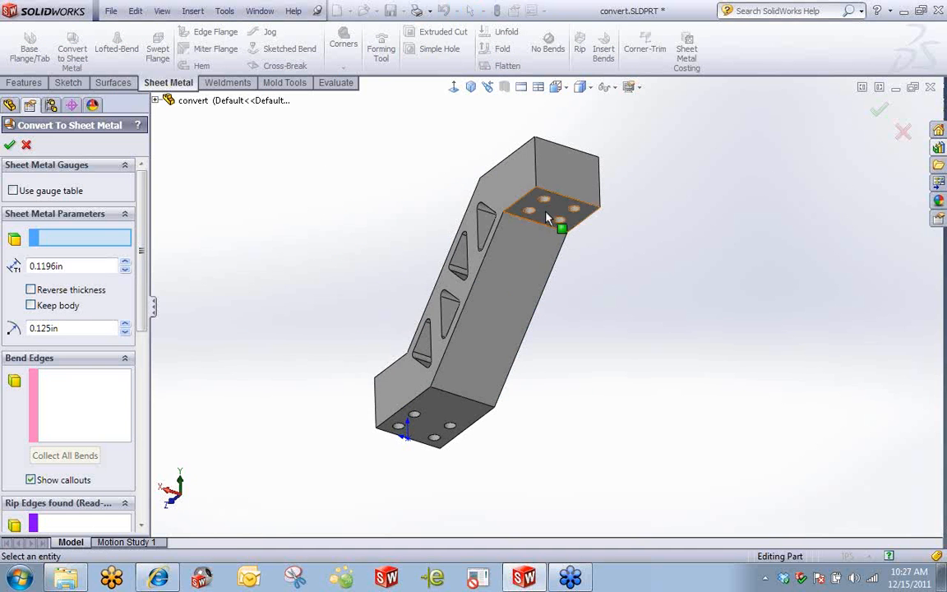
{"action": "left_click", "coordinate": [545, 217]}
{"action": "left_click", "coordinate": [543, 222]}
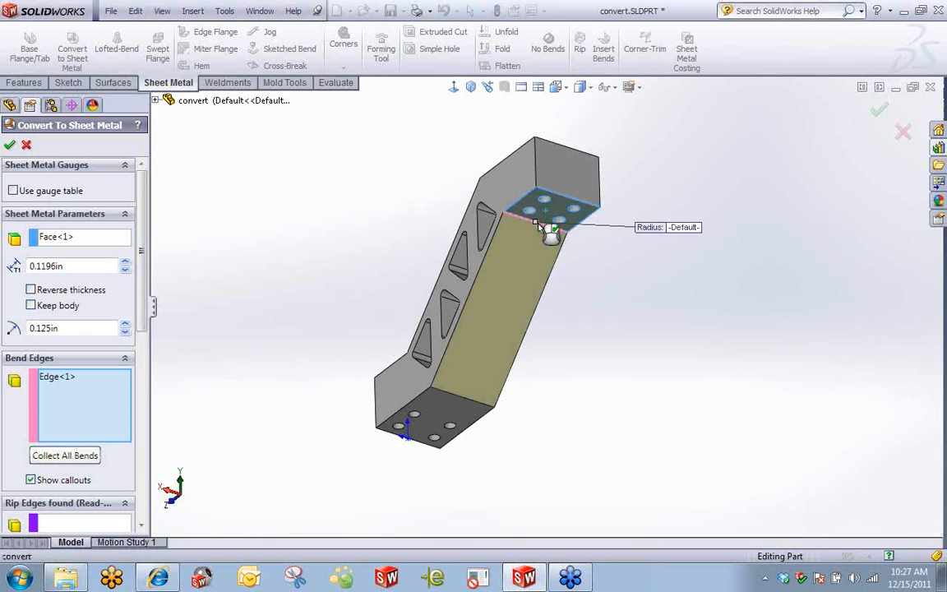
{"action": "left_click", "coordinate": [465, 403]}
{"action": "middle_click_drag", "start_coordinate": [360, 237], "coordinate": [333, 337]}
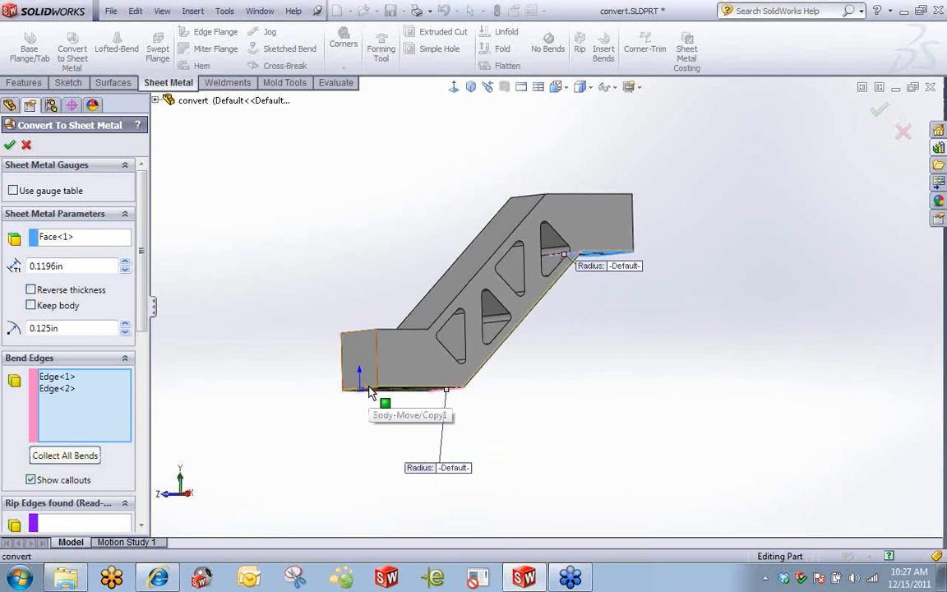
{"action": "left_click", "coordinate": [374, 388]}
{"action": "right_click", "coordinate": [375, 387]}
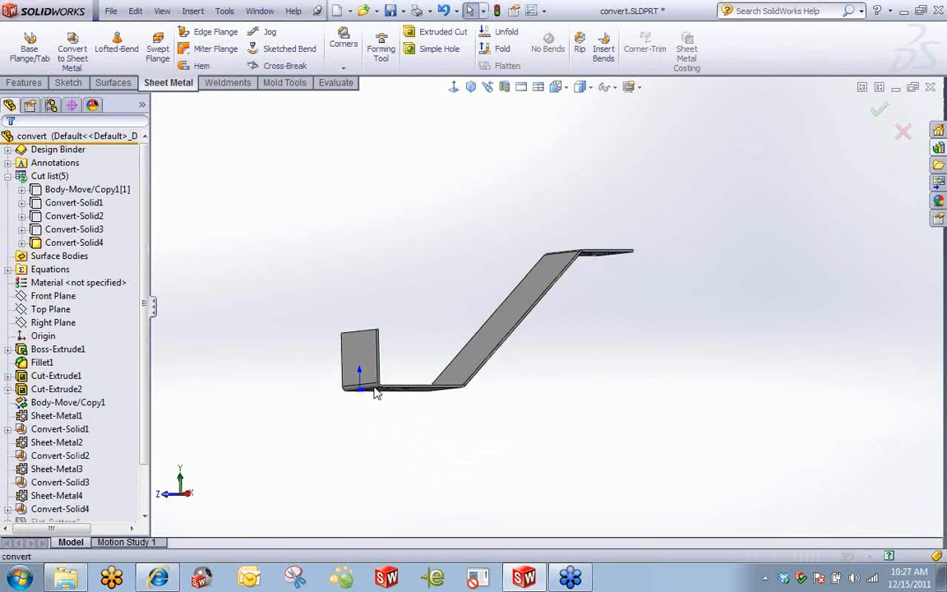
Show the three hidden converted sheet metal bodies, Convert-Solid1 through Convert-Solid3, together with the bottom plate
{"action": "middle_click_drag", "start_coordinate": [588, 334], "coordinate": [476, 414]}
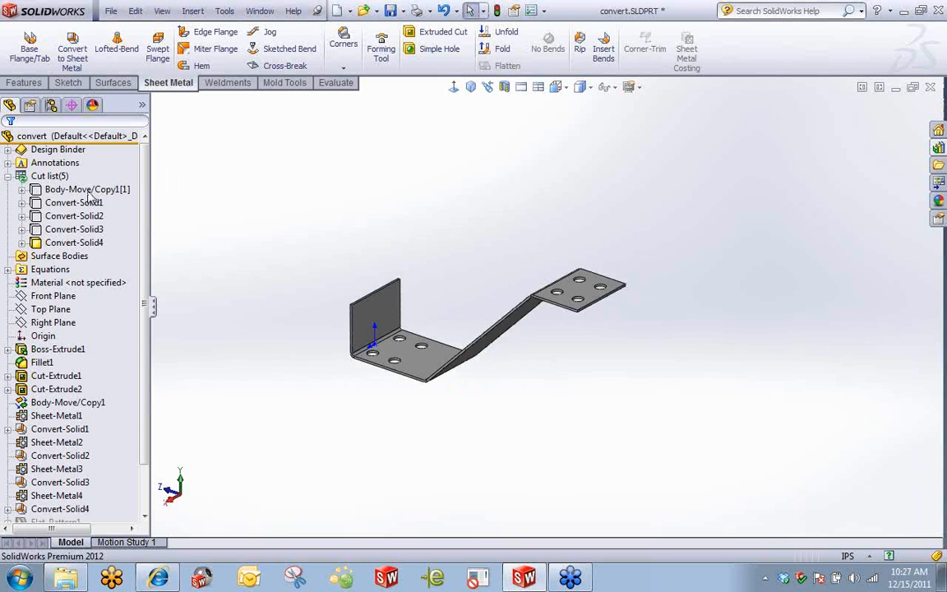
{"action": "left_click", "coordinate": [74, 229]}
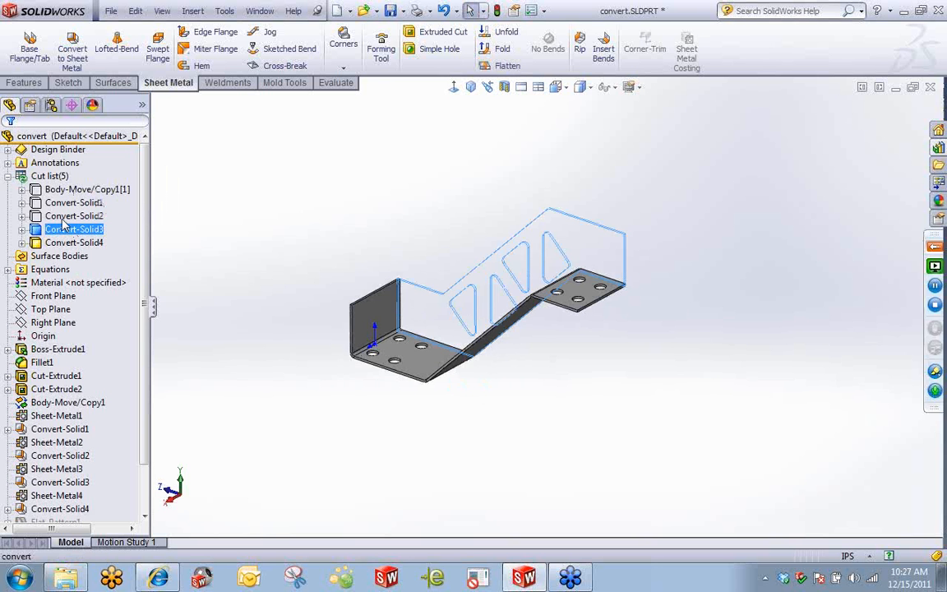
{"action": "left_click", "coordinate": [72, 202], "text": "shift"}
{"action": "left_click", "coordinate": [63, 180]}
Examine the assembled sheet metal bodies, checking how the side plates meet the top and bottom plates at the upper end
{"action": "middle_click_drag", "start_coordinate": [338, 254], "coordinate": [326, 219]}
{"action": "scroll", "coordinate": [507, 296], "scroll_direction": "down", "scroll_amount": 2}
{"action": "middle_click_drag", "start_coordinate": [514, 309], "coordinate": [497, 329]}
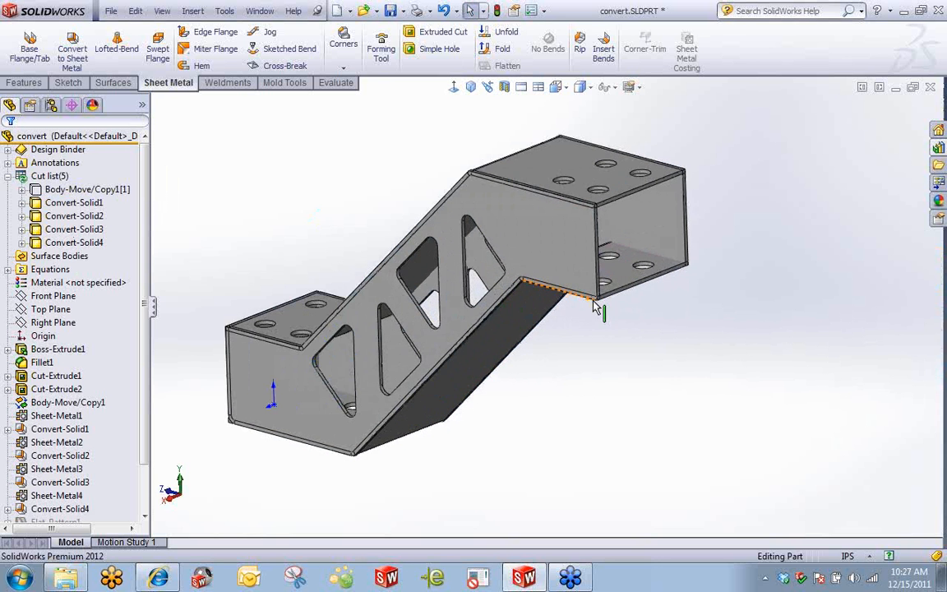
{"action": "mouse_move", "coordinate": [484, 386]}
{"action": "middle_mouse_down"}
{"action": "mouse_move", "coordinate": [492, 340]}
{"action": "mouse_move", "coordinate": [590, 352]}
{"action": "mouse_move", "coordinate": [467, 342]}
{"action": "mouse_move", "coordinate": [484, 384]}
{"action": "middle_mouse_up"}
{"action": "scroll", "coordinate": [138, 393], "scroll_direction": "down", "scroll_amount": 2}
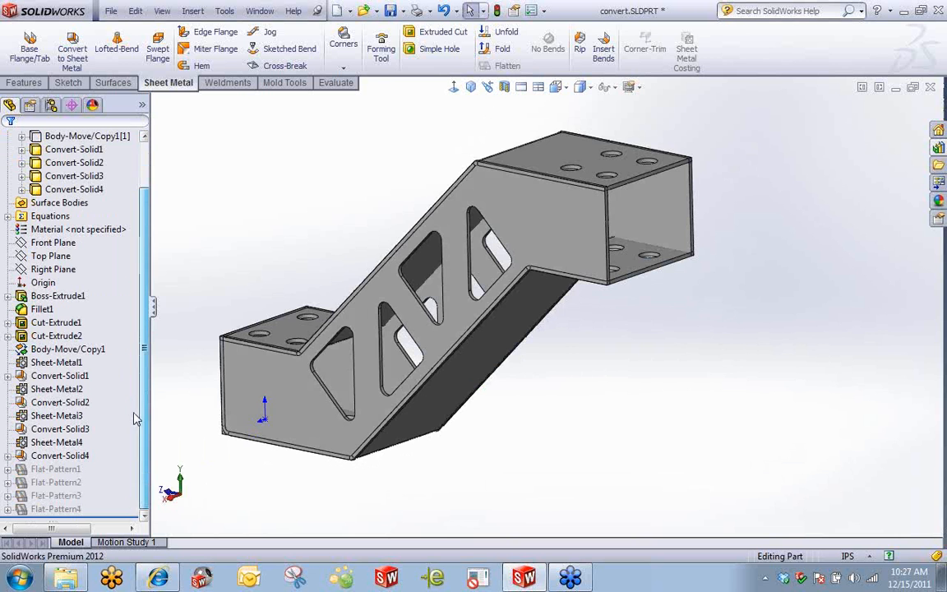
{"action": "scroll", "coordinate": [613, 249], "scroll_direction": "down", "scroll_amount": 6}
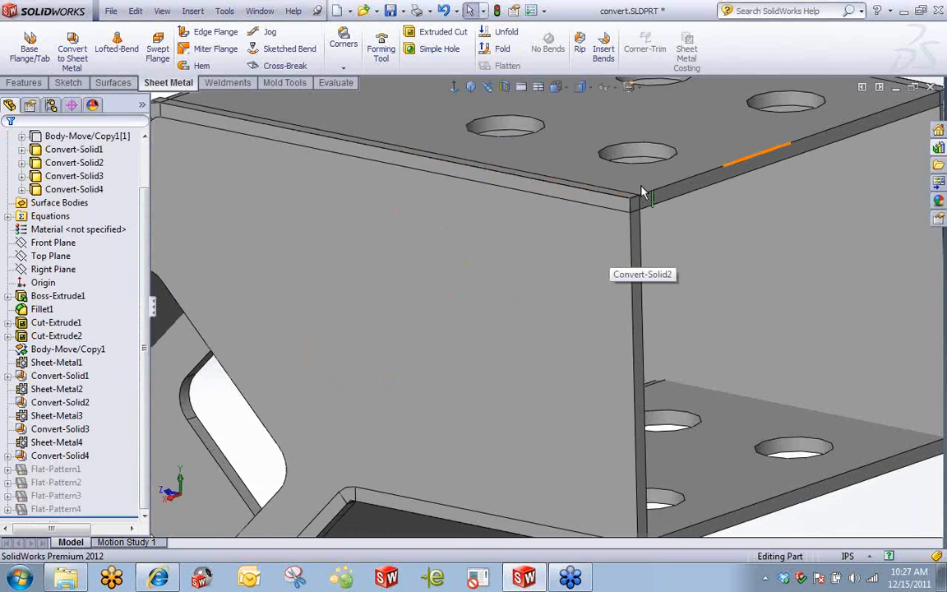
{"action": "scroll", "coordinate": [573, 306], "scroll_direction": "up", "scroll_amount": 2}
{"action": "scroll", "coordinate": [526, 312], "scroll_direction": "up", "scroll_amount": 5}
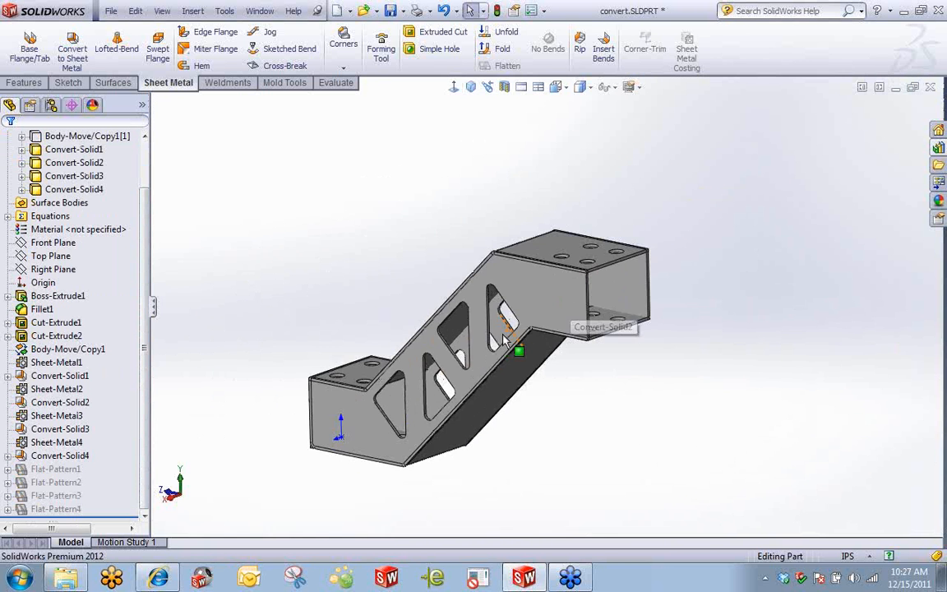
Edit Convert-Solid2 to reverse its thickness, and inspect how the near side plate meets the other plates
{"action": "left_click", "coordinate": [65, 391]}
{"action": "left_click", "coordinate": [69, 402]}
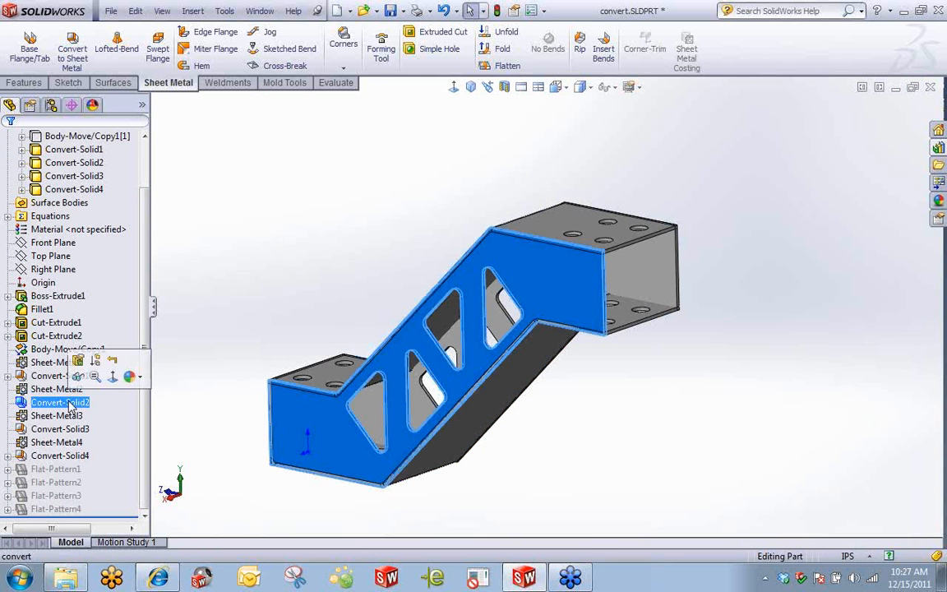
{"action": "left_click", "coordinate": [78, 361]}
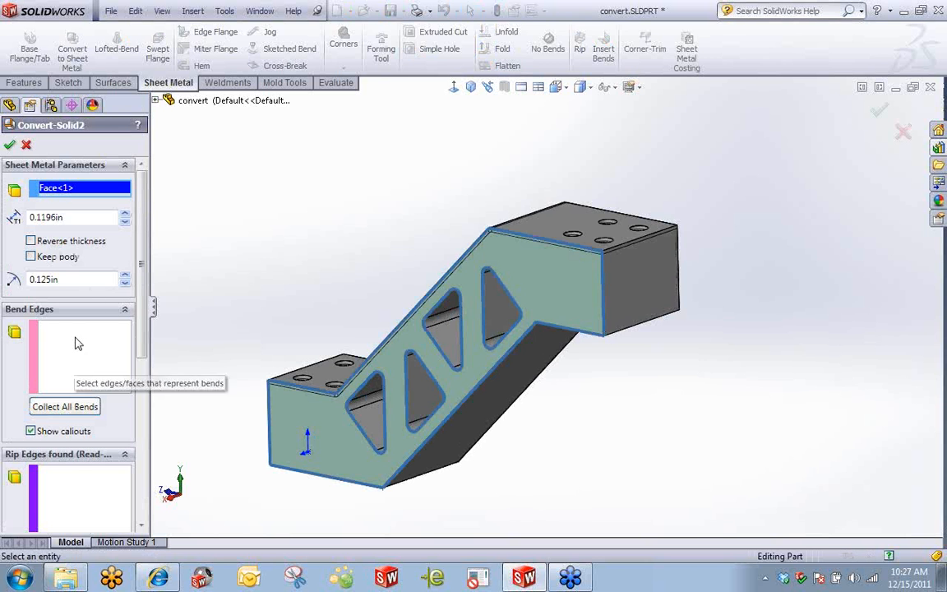
{"action": "left_click", "coordinate": [31, 241]}
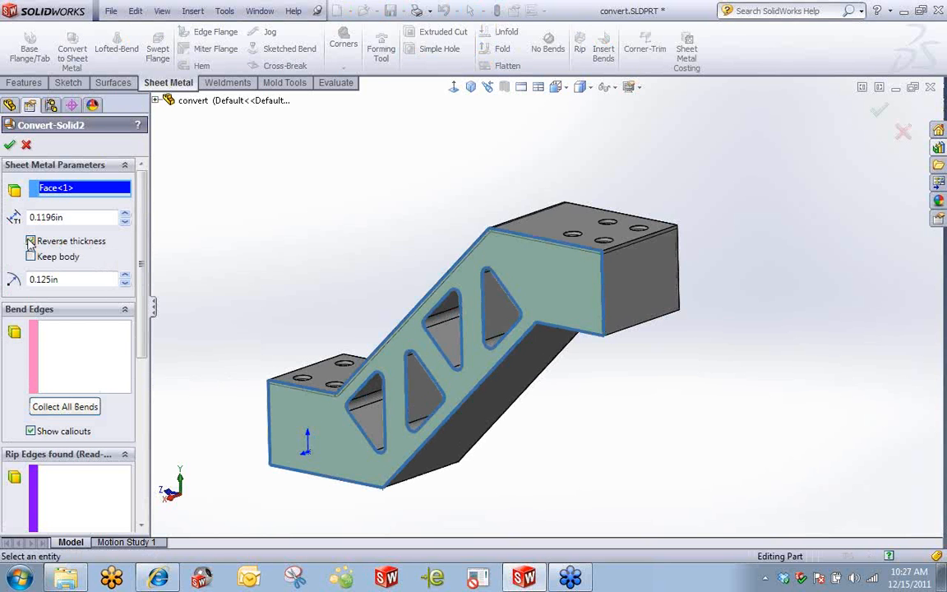
{"action": "left_click", "coordinate": [9, 145]}
{"action": "scroll", "coordinate": [567, 250], "scroll_direction": "down", "scroll_amount": 5}
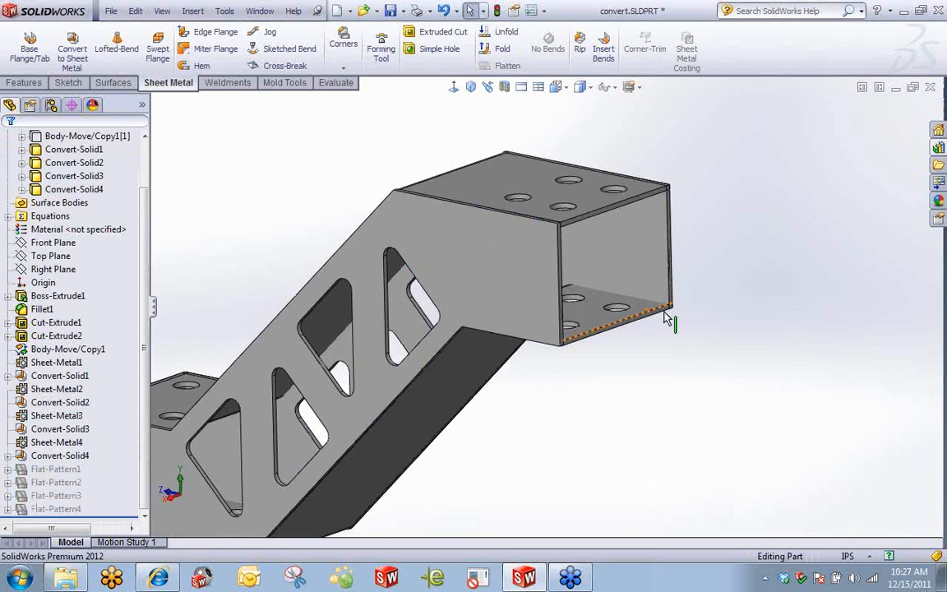
{"action": "scroll", "coordinate": [525, 393], "scroll_direction": "up", "scroll_amount": 5}
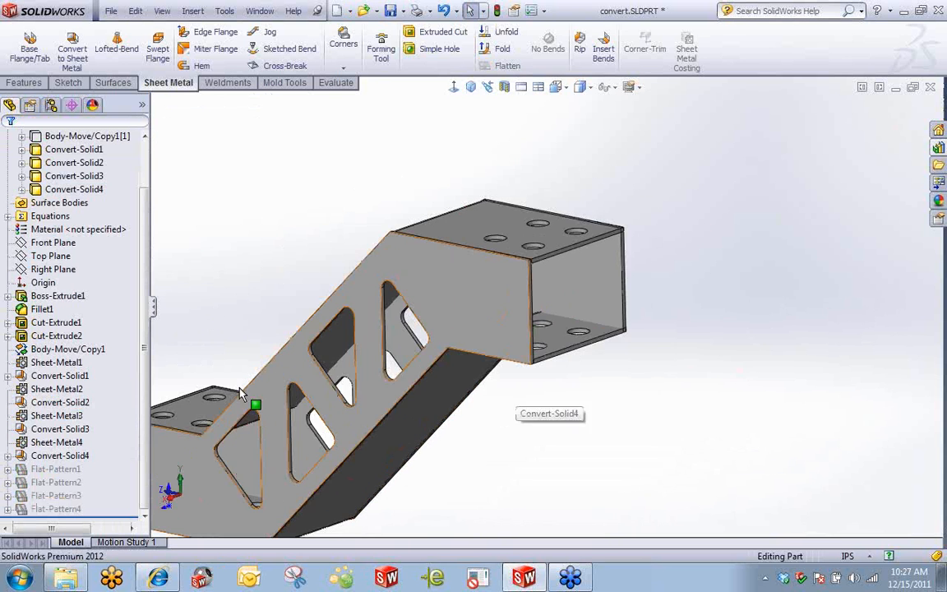
Edit Convert-Solid3 to reverse its thickness, and inspect the far side plate at the upper end
{"action": "left_click", "coordinate": [70, 429]}
{"action": "left_click", "coordinate": [76, 386]}
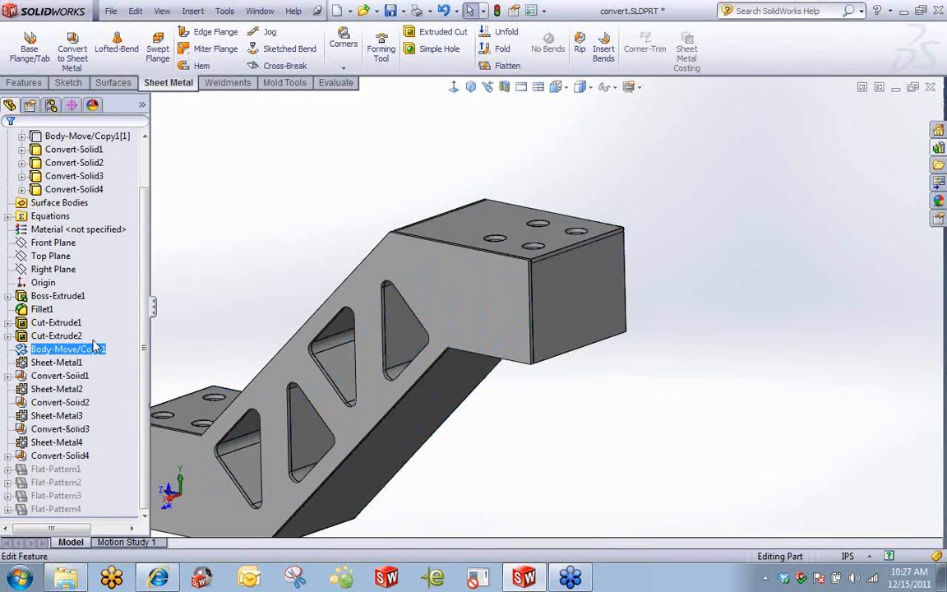
{"action": "left_click", "coordinate": [31, 240]}
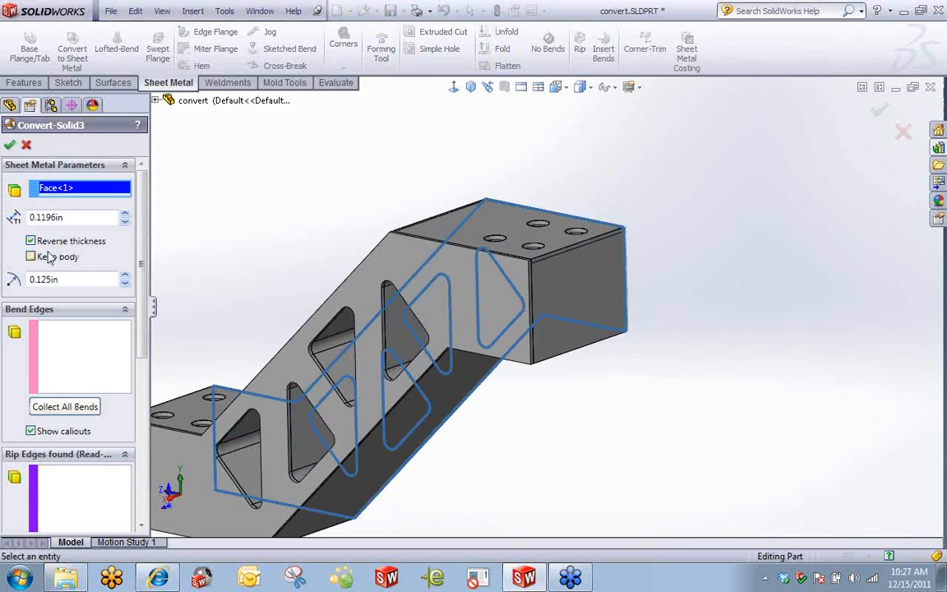
{"action": "left_click", "coordinate": [10, 145]}
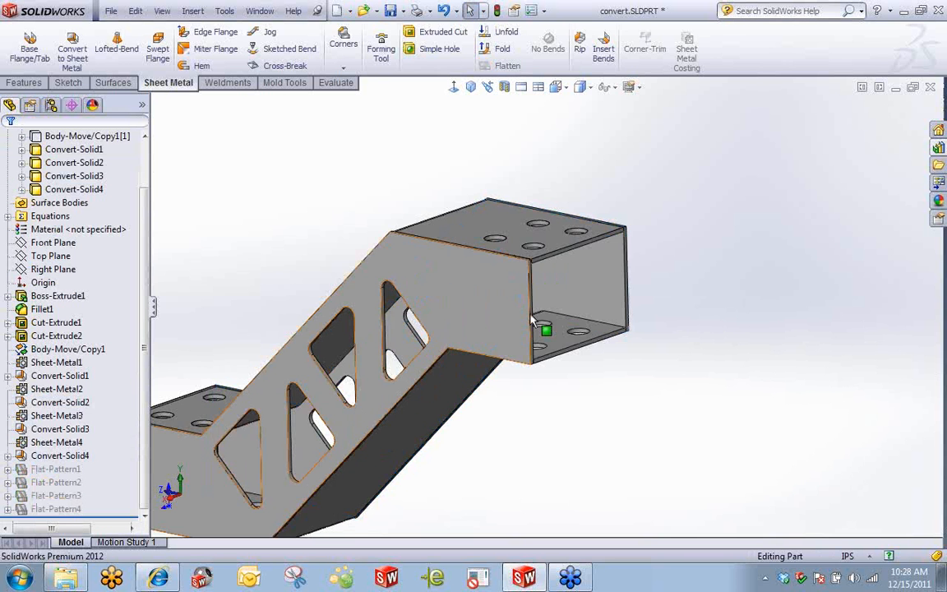
{"action": "scroll", "coordinate": [552, 281], "scroll_direction": "down", "scroll_amount": 5}
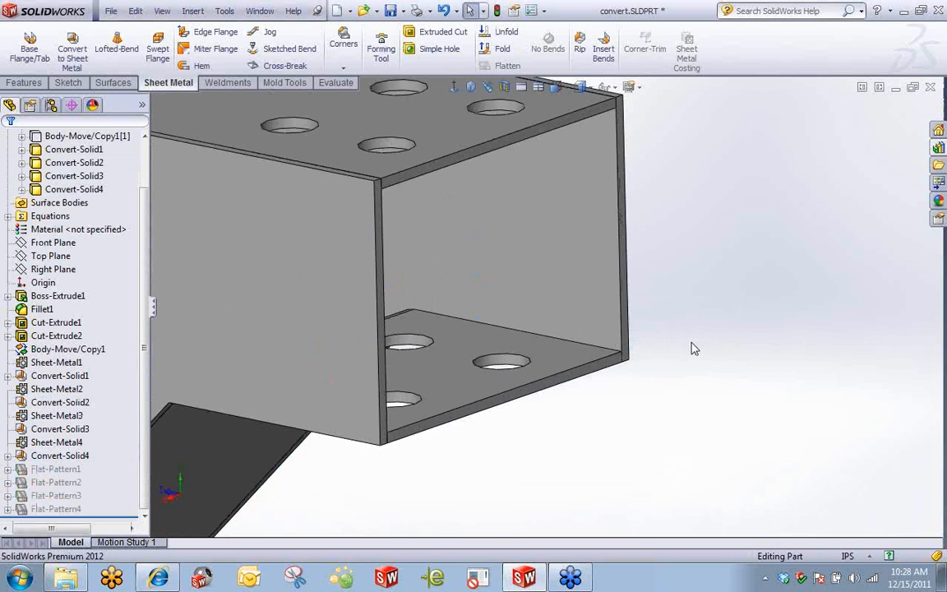
{"action": "scroll", "coordinate": [518, 372], "scroll_direction": "up", "scroll_amount": 5}
Inspect the open upper end and select the facing sides of both side plates to compare the separate bodies
{"action": "middle_click_drag", "start_coordinate": [518, 372], "coordinate": [346, 301]}
{"action": "scroll", "coordinate": [633, 238], "scroll_direction": "down", "scroll_amount": 5}
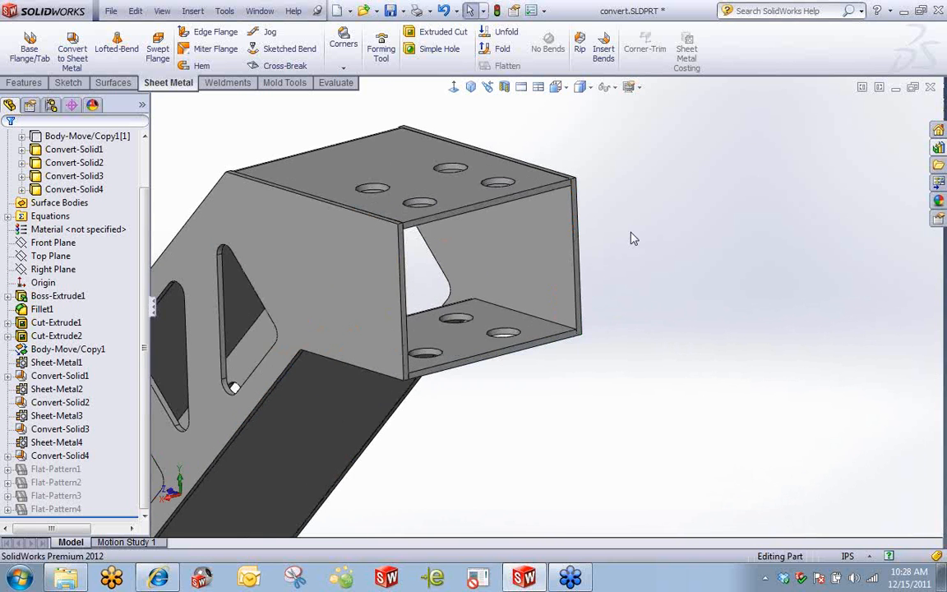
{"action": "scroll", "coordinate": [633, 238], "scroll_direction": "up", "scroll_amount": 1}
{"action": "middle_click_drag", "start_coordinate": [630, 237], "coordinate": [619, 216]}
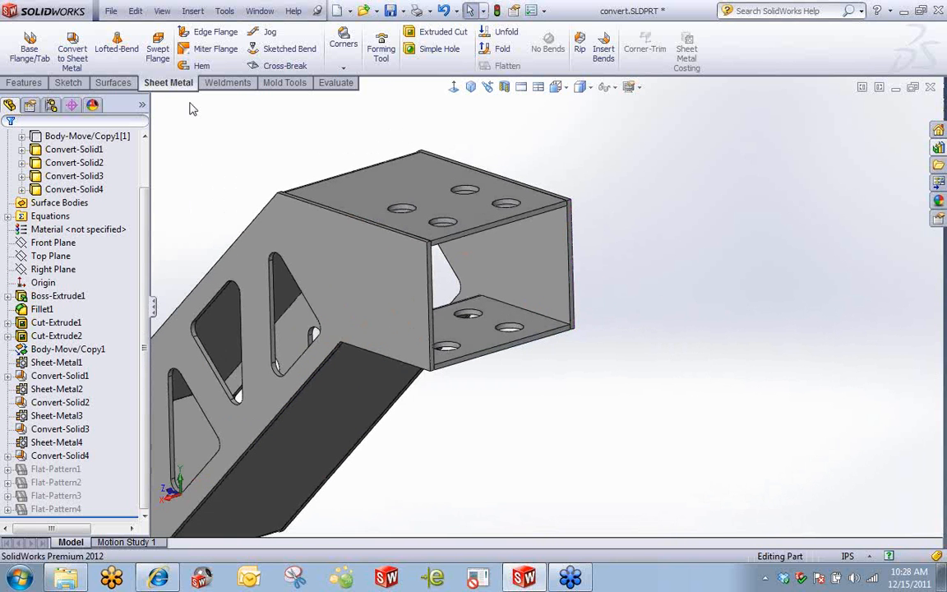
{"action": "left_click", "coordinate": [339, 265]}
{"action": "left_click", "coordinate": [514, 261], "text": "ctrl"}
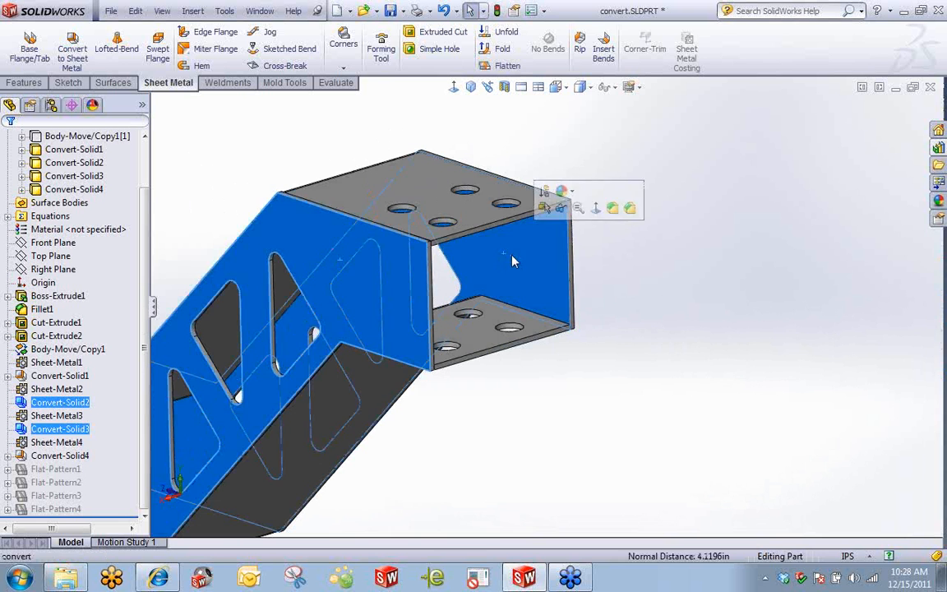
{"action": "left_click", "coordinate": [669, 294]}
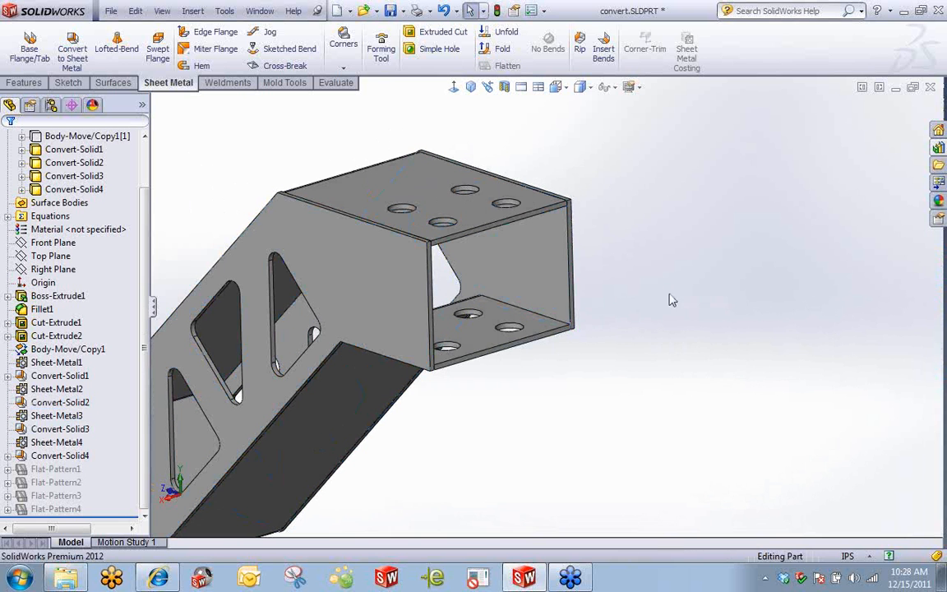
Join the side plates across the upper end with a 90° edge flange using Up To Edge And Merge, and highlight the merged body
{"action": "left_click", "coordinate": [206, 32]}
{"action": "left_click", "coordinate": [430, 286]}
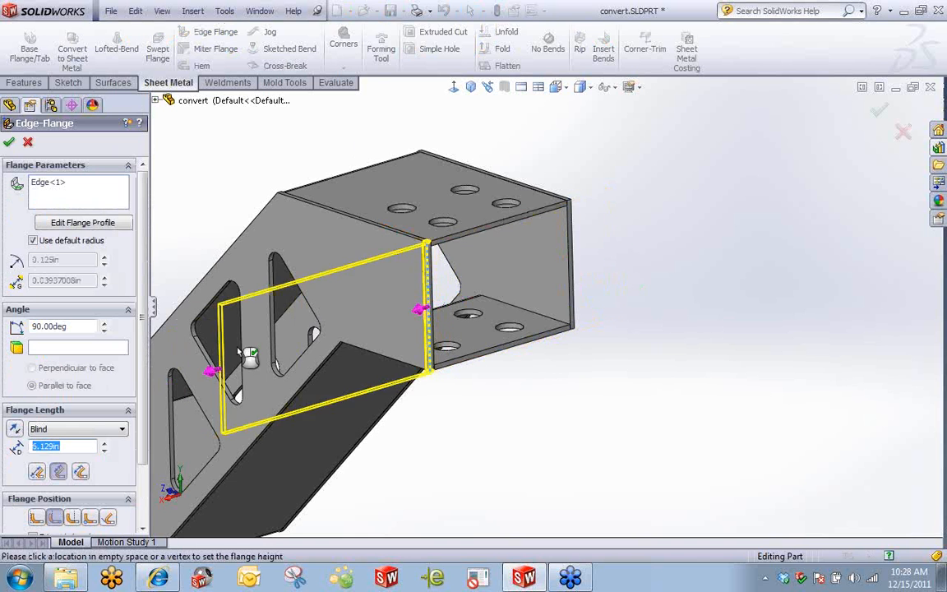
{"action": "left_click", "coordinate": [570, 271]}
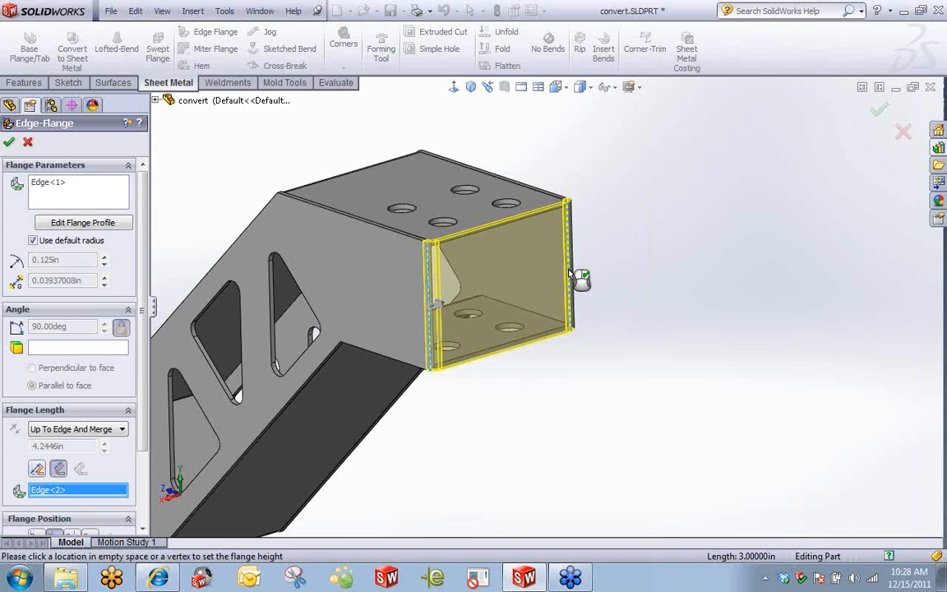
{"action": "right_click", "coordinate": [570, 273]}
{"action": "middle_click_drag", "start_coordinate": [461, 292], "coordinate": [332, 263]}
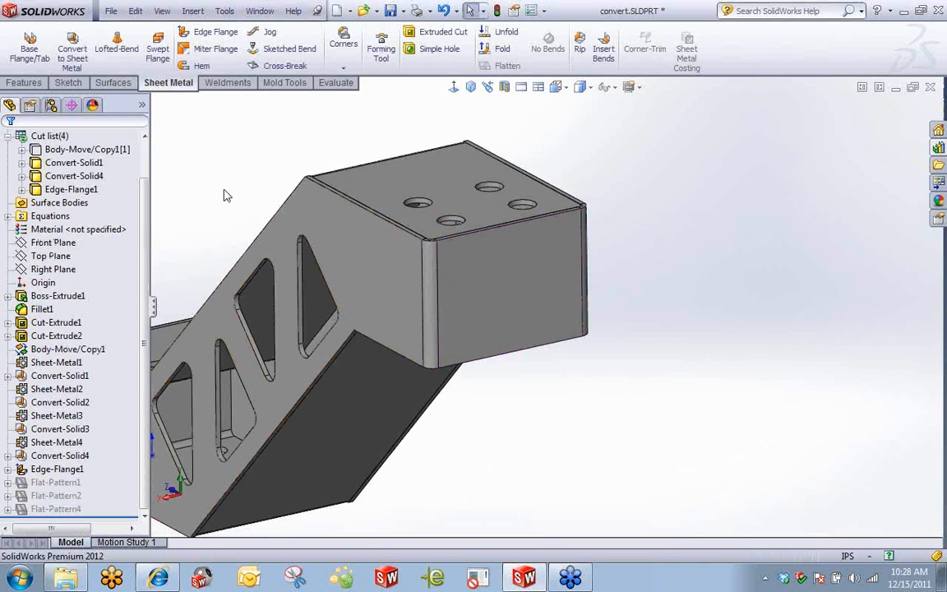
{"action": "left_click", "coordinate": [74, 191]}
{"action": "scroll", "coordinate": [493, 240], "scroll_direction": "up", "scroll_amount": 3}
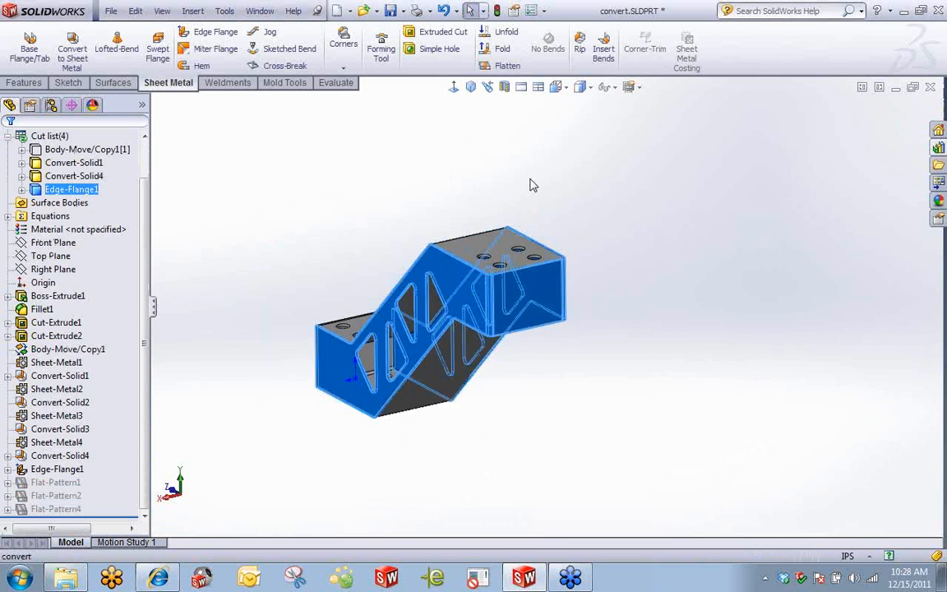
Flatten the merged body of side plates and edge flange, inspect its flat pattern, and fold it back
{"action": "left_click", "coordinate": [503, 65]}
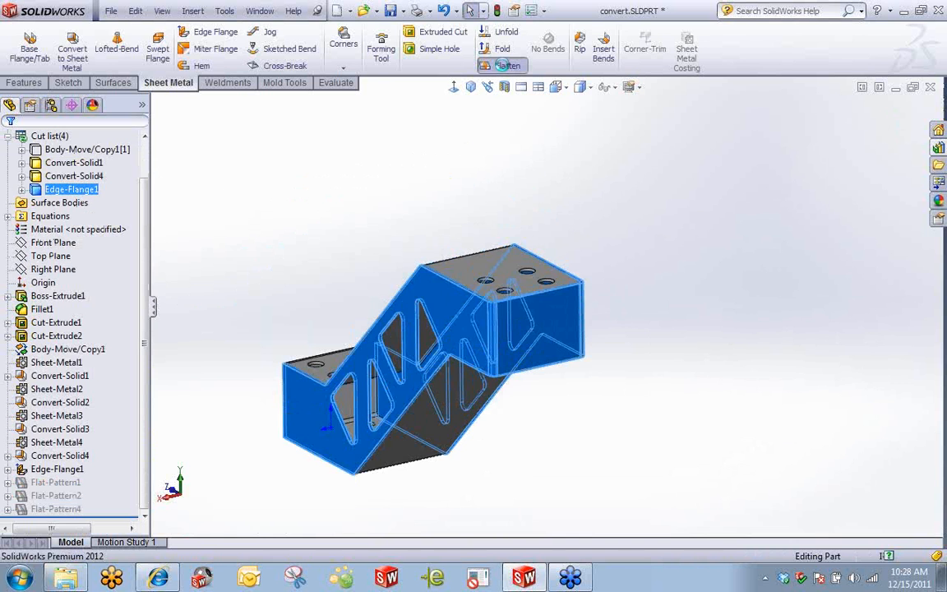
{"action": "scroll", "coordinate": [576, 273], "scroll_direction": "up", "scroll_amount": 3}
{"action": "scroll", "coordinate": [687, 349], "scroll_direction": "down", "scroll_amount": 1}
{"action": "middle_click_drag", "start_coordinate": [684, 328], "coordinate": [617, 271]}
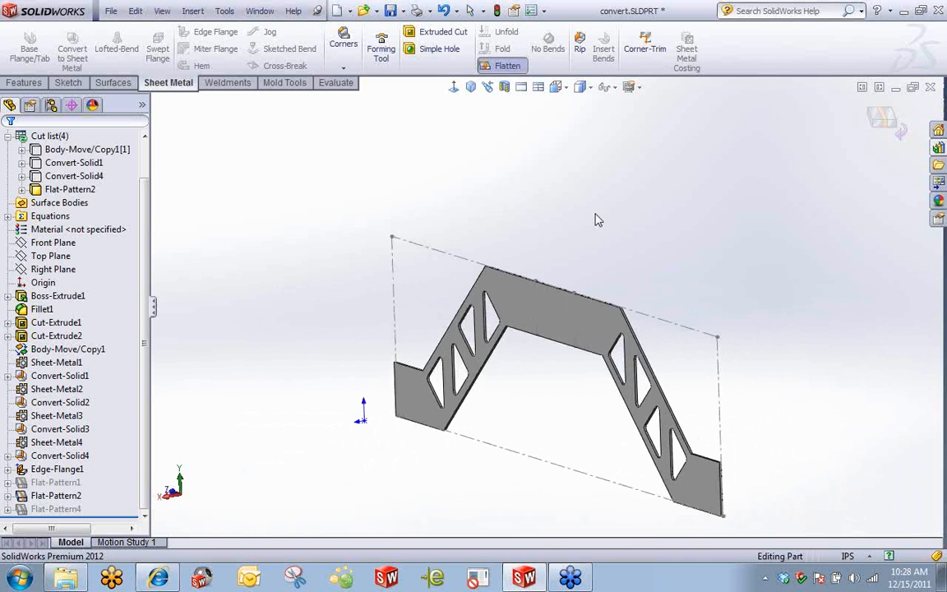
{"action": "left_click", "coordinate": [501, 69]}
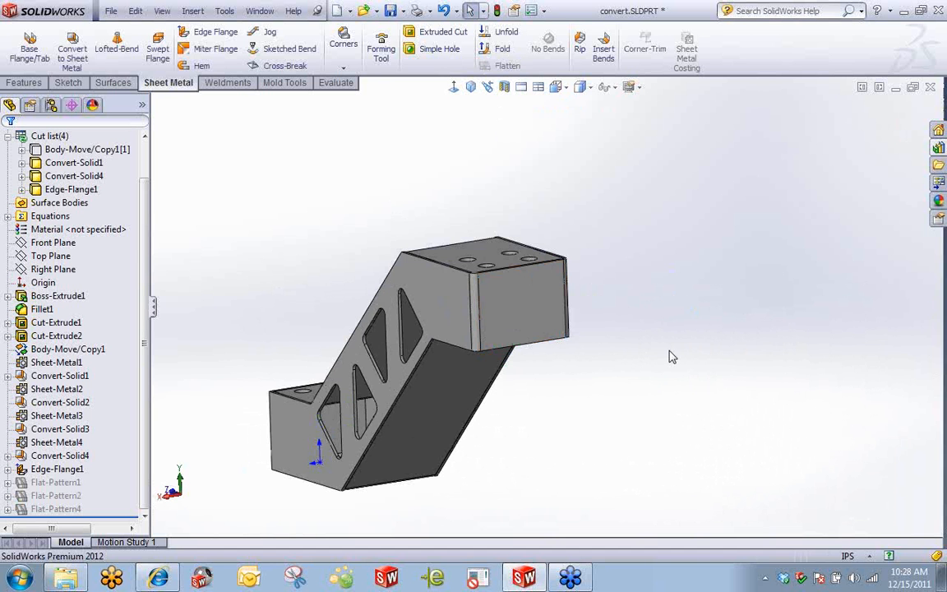
Delete the hidden solid body Body-Move/Copy1[1] from the cut list and highlight the remaining sheet metal bodies
{"action": "scroll", "coordinate": [82, 181], "scroll_direction": "up", "scroll_amount": 1}
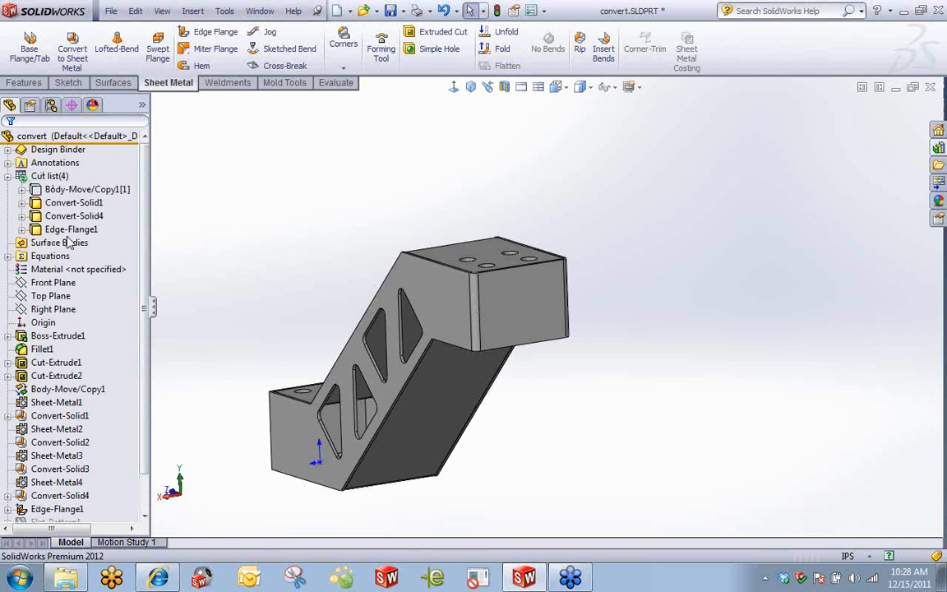
{"action": "left_click", "coordinate": [80, 190]}
{"action": "right_click", "coordinate": [80, 190]}
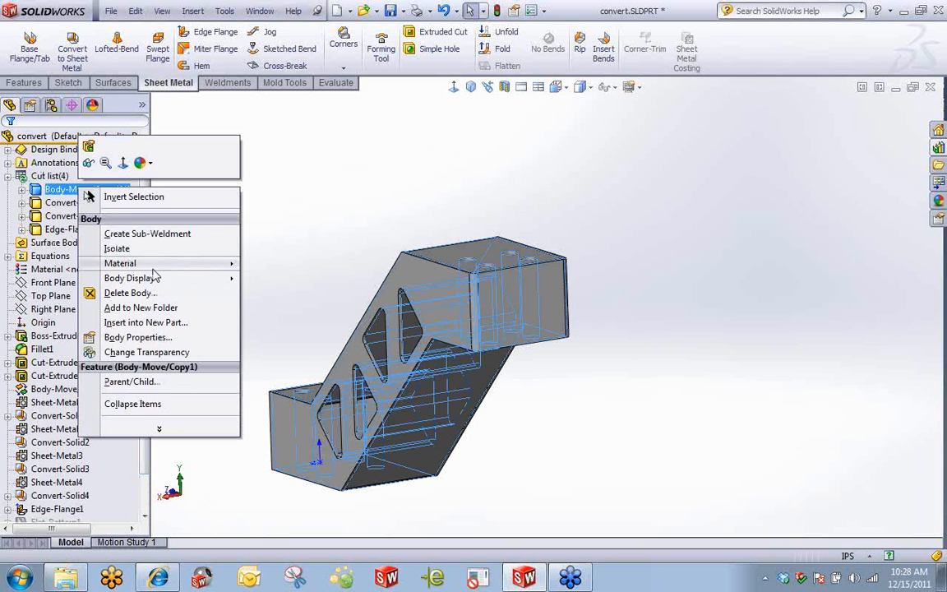
{"action": "left_click", "coordinate": [182, 294]}
{"action": "left_click", "coordinate": [9, 142]}
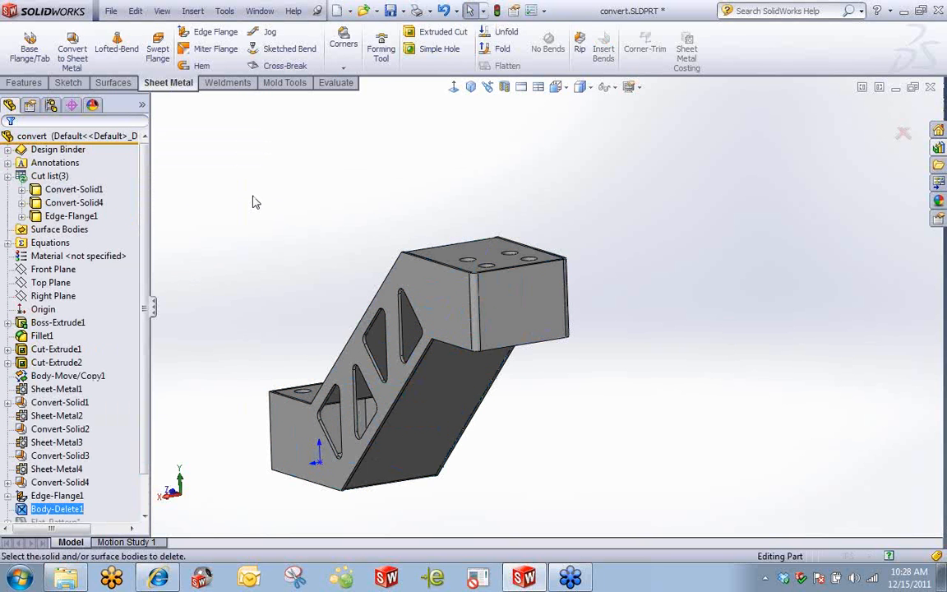
{"action": "left_click", "coordinate": [76, 190]}
{"action": "left_click", "coordinate": [74, 202]}
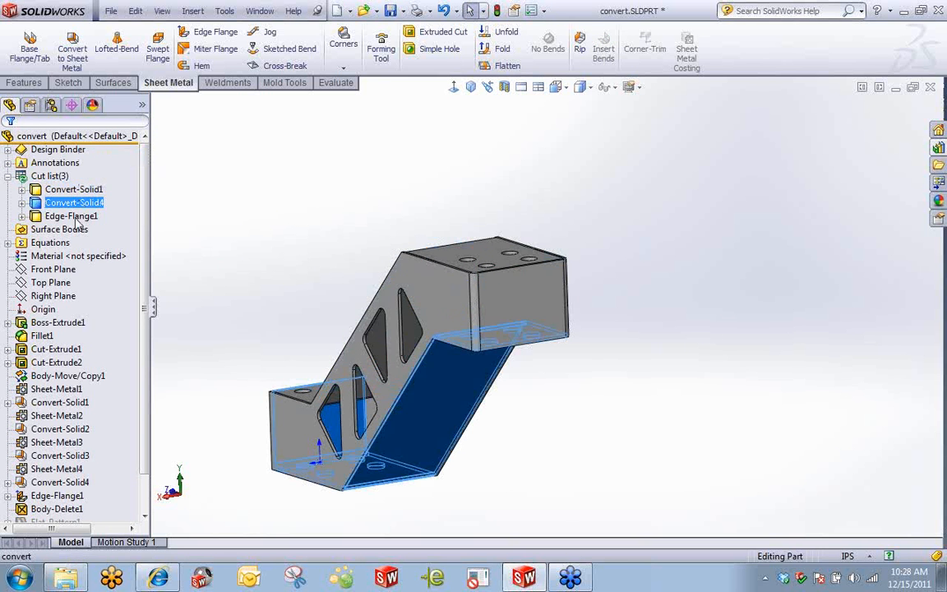
{"action": "left_click", "coordinate": [218, 250]}
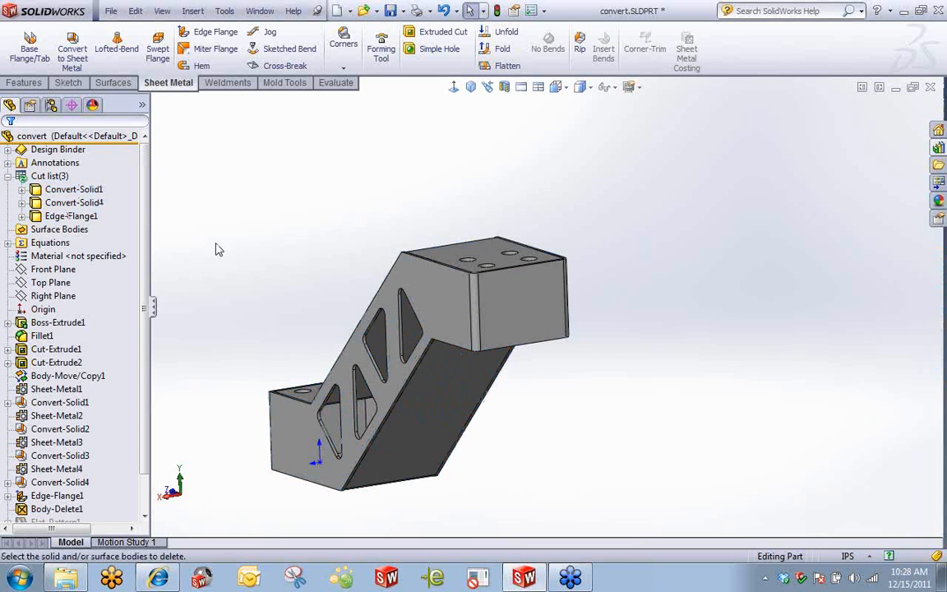
Update the cut list to group the bodies into cut-list items, and highlight Cut-List-Item2 in the model
{"action": "left_click", "coordinate": [48, 175]}
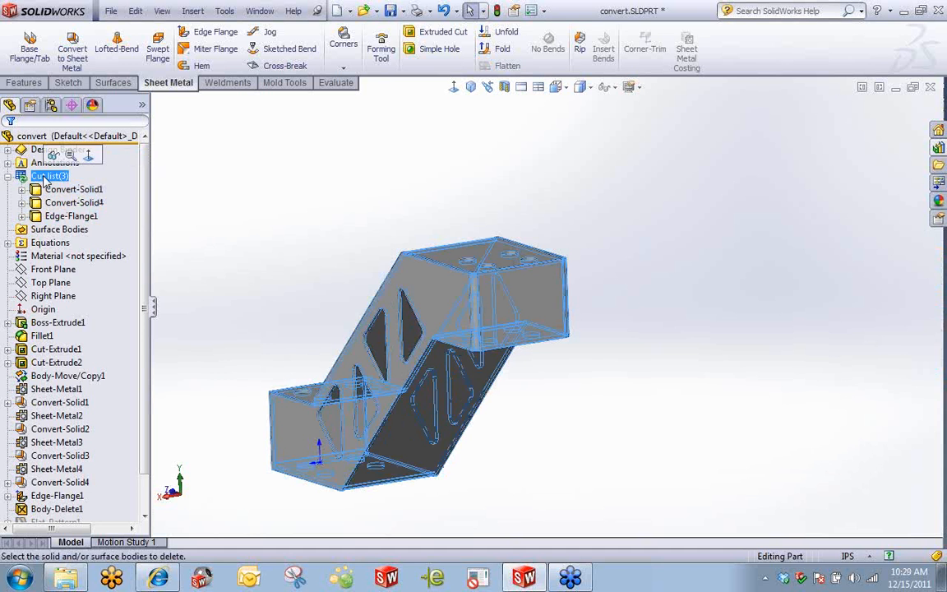
{"action": "right_click", "coordinate": [44, 179]}
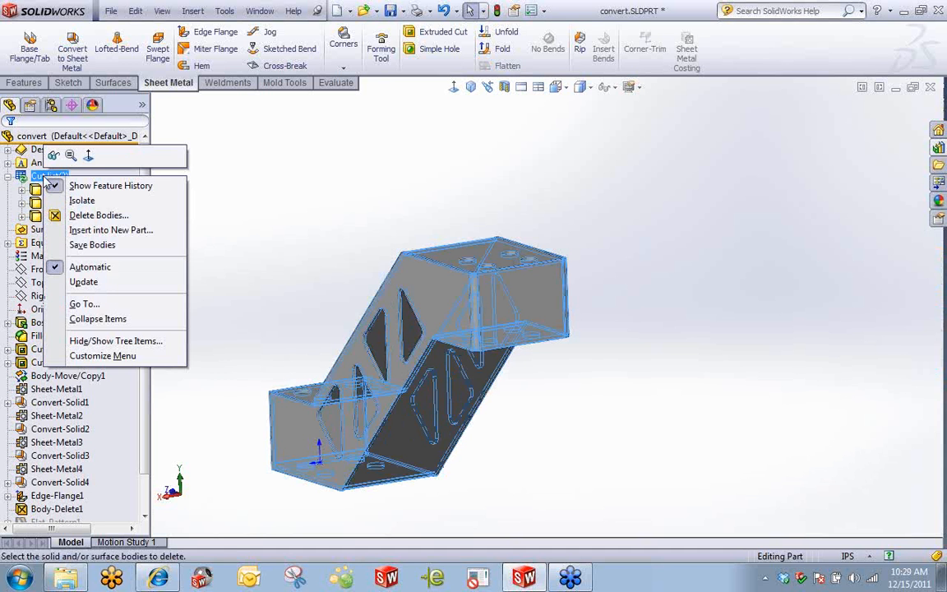
{"action": "left_click", "coordinate": [84, 282]}
{"action": "left_click", "coordinate": [234, 213]}
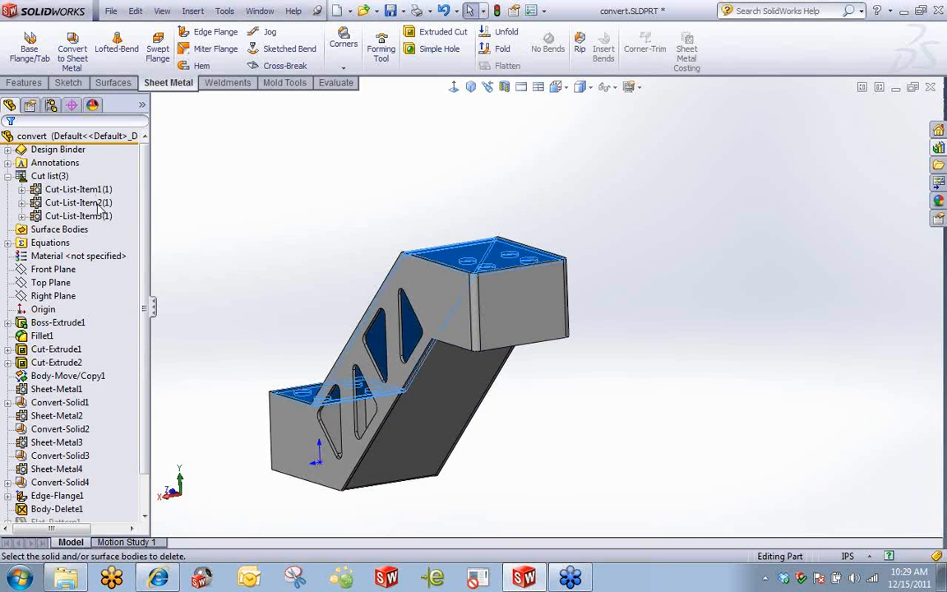
{"action": "left_click", "coordinate": [92, 202]}
{"action": "left_click", "coordinate": [241, 227]}
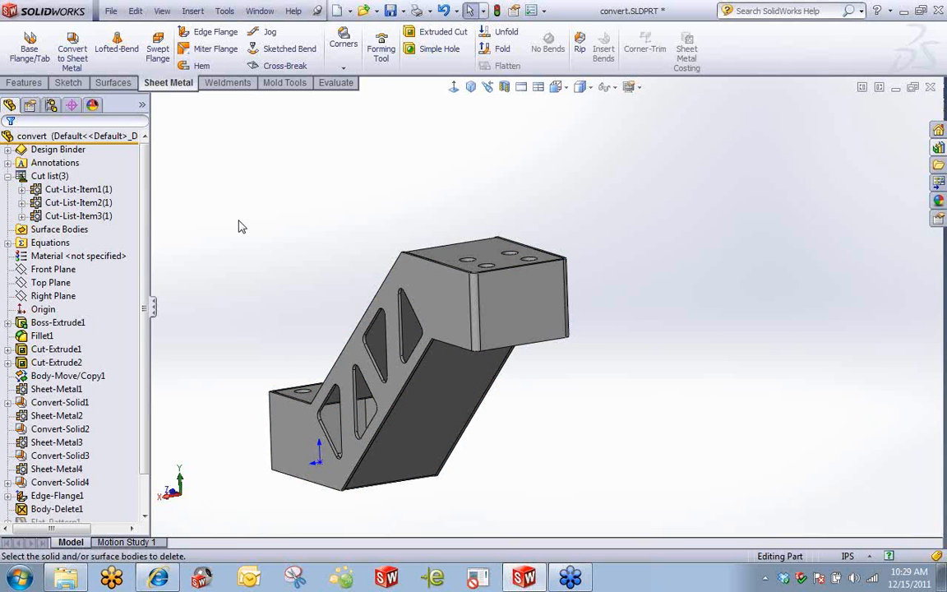
{"action": "middle_click_drag", "start_coordinate": [300, 231], "coordinate": [467, 141]}
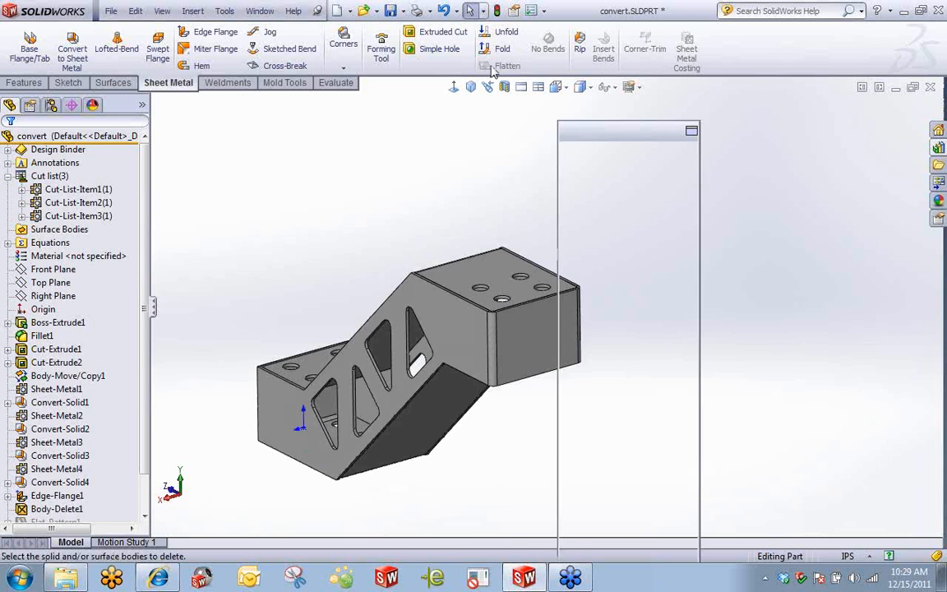
{"action": "double_click", "coordinate": [490, 72]}
{"action": "double_click", "coordinate": [637, 136]}
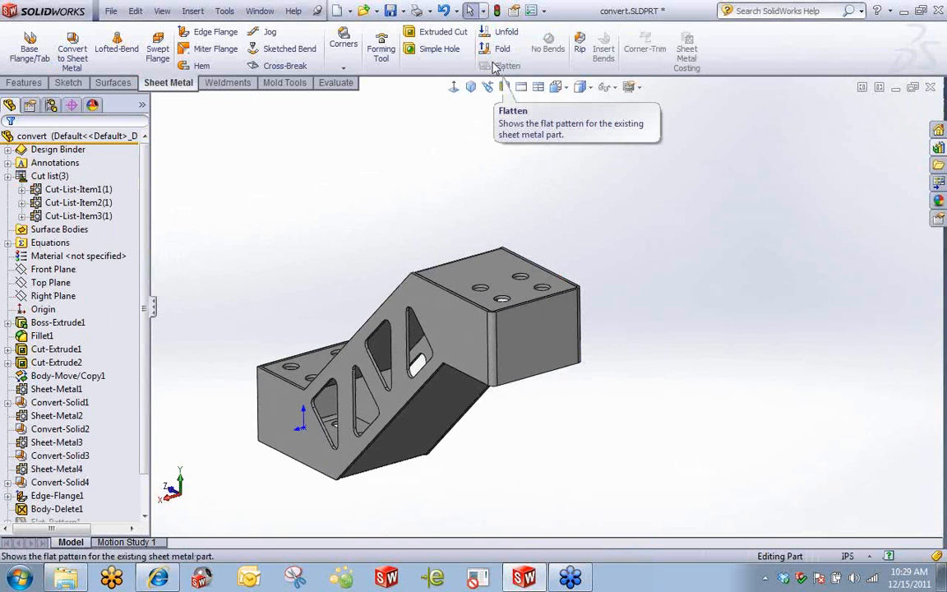
{"action": "left_click", "coordinate": [462, 345]}
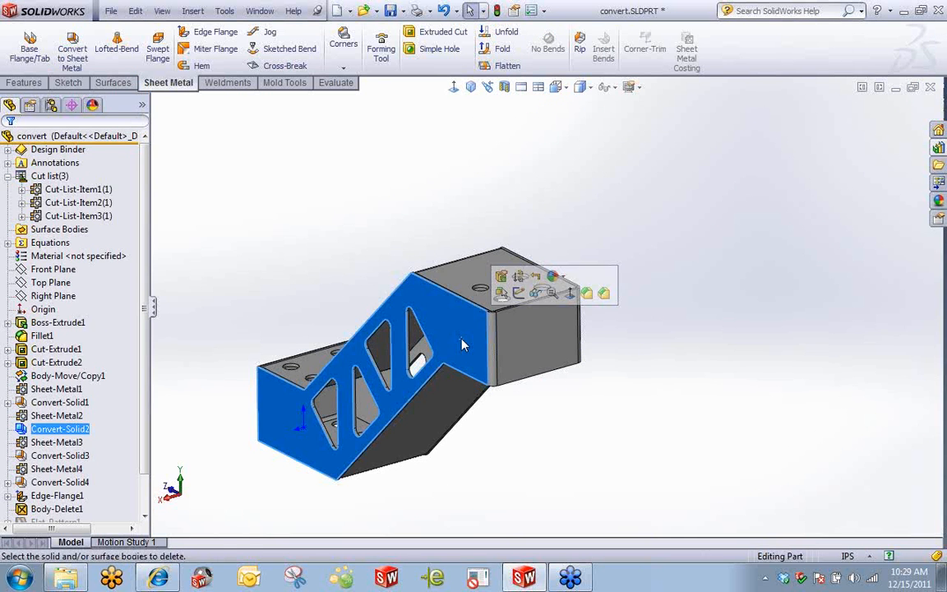
{"action": "left_click", "coordinate": [502, 51]}
{"action": "left_click", "coordinate": [29, 146]}
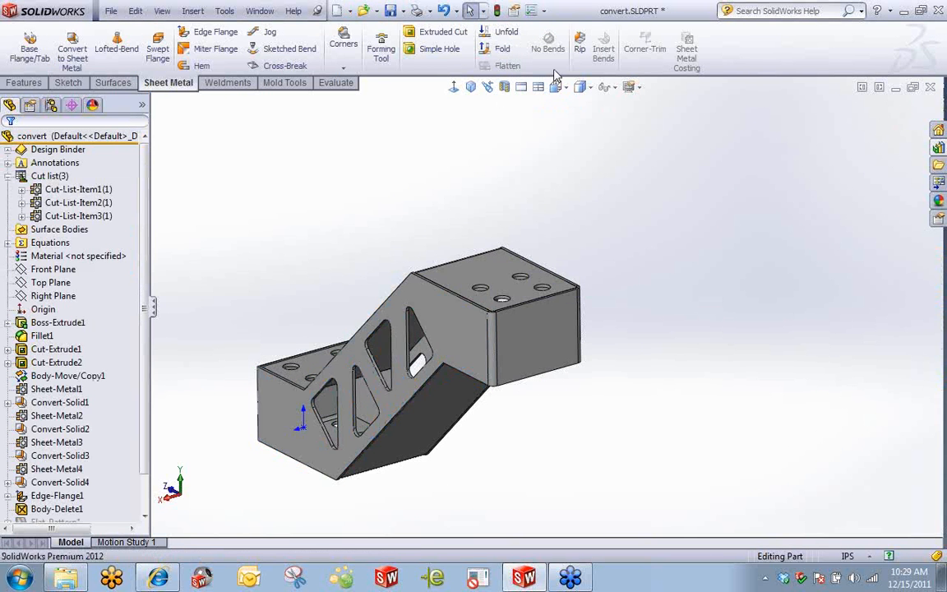
Show the flat pattern of the body belonging to the near side plate's face, and return it to the folded state
{"action": "left_click", "coordinate": [456, 328]}
{"action": "left_click", "coordinate": [495, 69]}
{"action": "left_click", "coordinate": [496, 69]}
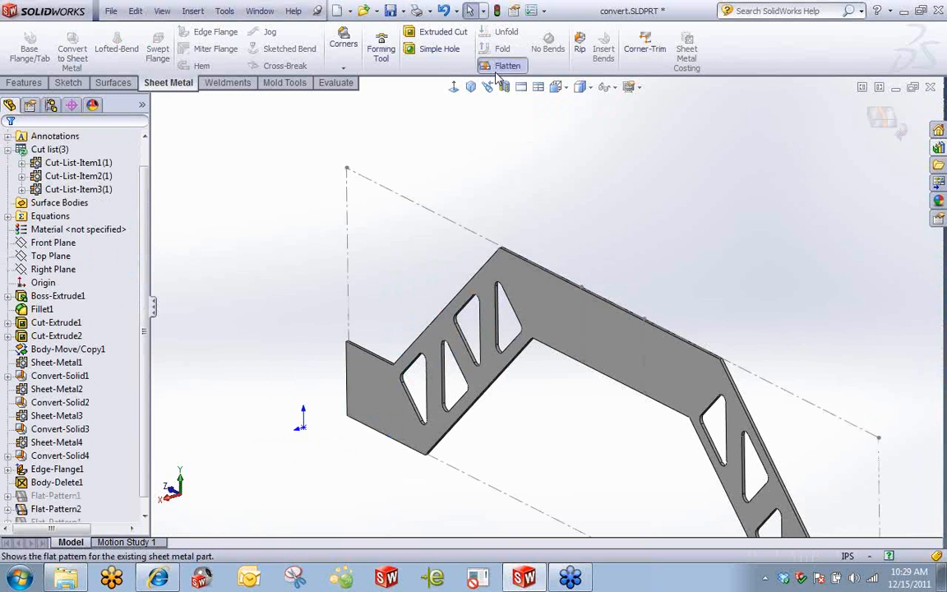
Flatten the Convert-Solid4 plate body, inspect its flat pattern from above, and fold it back
{"action": "left_click", "coordinate": [416, 351]}
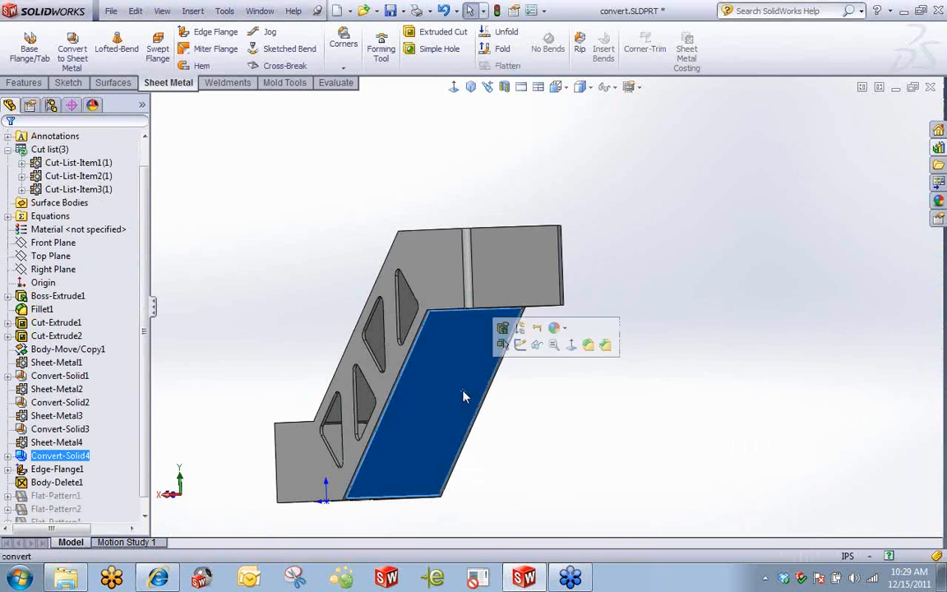
{"action": "left_click", "coordinate": [507, 66]}
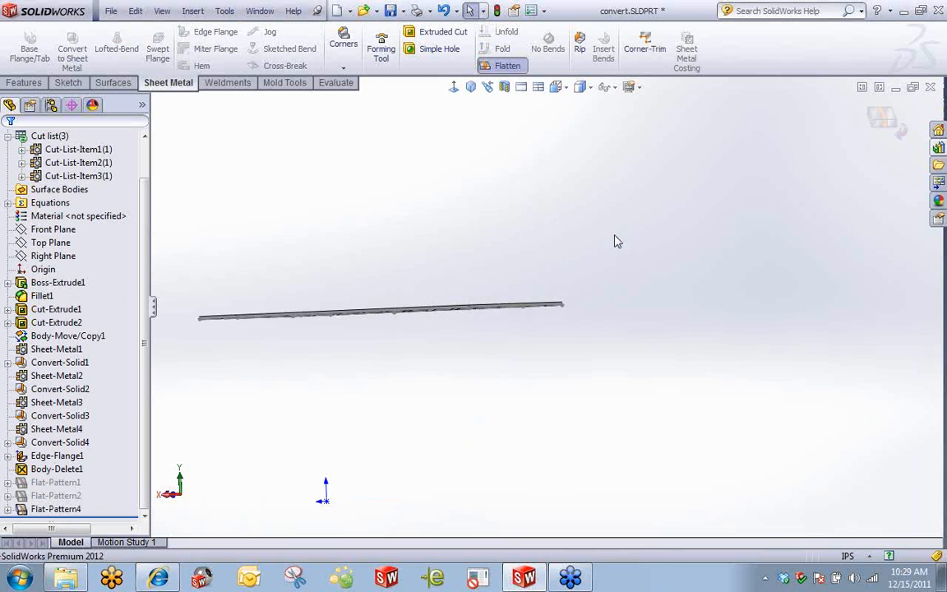
{"action": "middle_click_drag", "start_coordinate": [584, 228], "coordinate": [580, 342]}
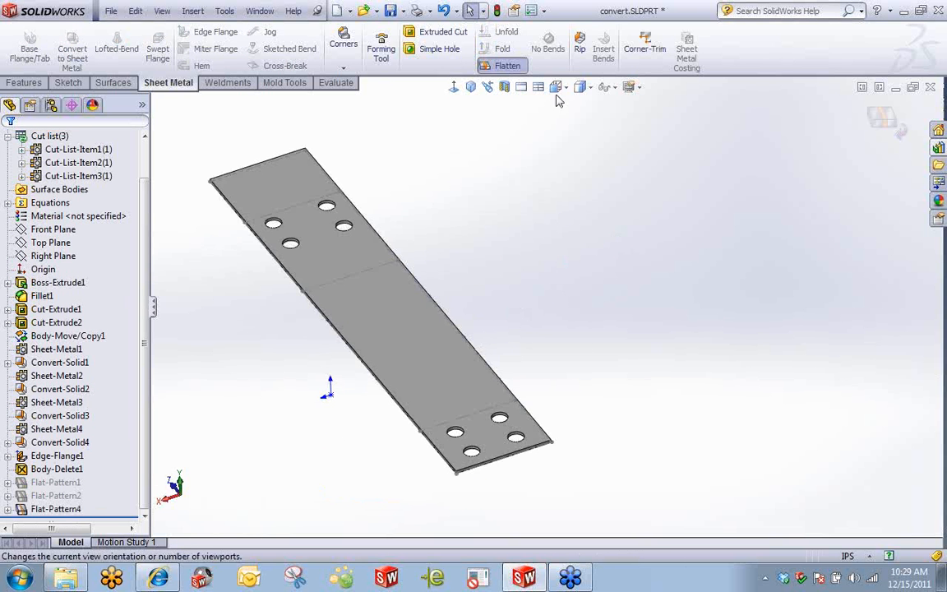
{"action": "left_click", "coordinate": [503, 66]}
{"action": "middle_click_drag", "start_coordinate": [566, 240], "coordinate": [625, 310]}
{"action": "scroll", "coordinate": [625, 320], "scroll_direction": "up", "scroll_amount": 3}
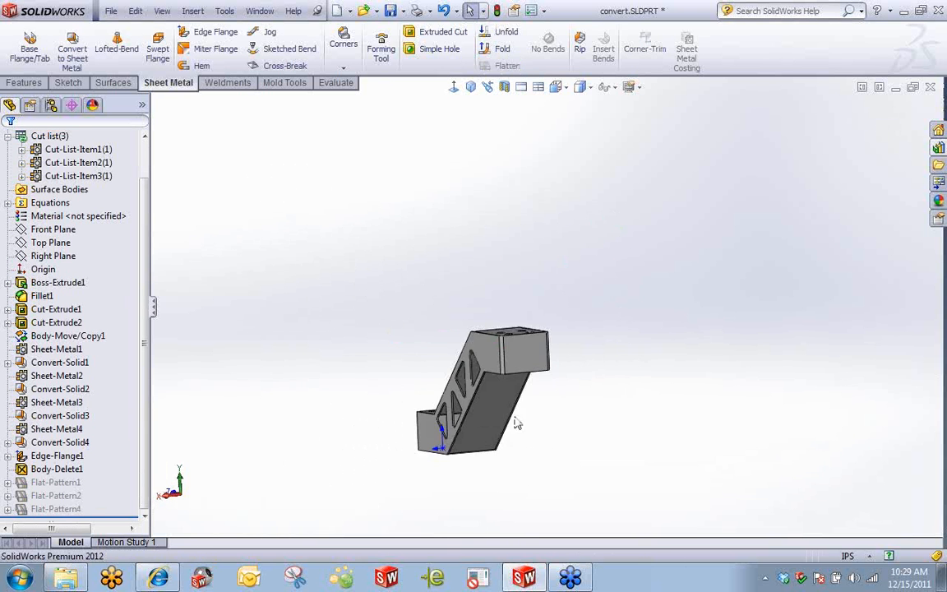
Toggle the flat display of the edge flange's body to preview its flat shape over the folded bracket, and dismiss it
{"action": "scroll", "coordinate": [512, 411], "scroll_direction": "down", "scroll_amount": 3}
{"action": "middle_click_drag", "start_coordinate": [510, 408], "coordinate": [526, 370]}
{"action": "scroll", "coordinate": [523, 378], "scroll_direction": "down", "scroll_amount": 2}
{"action": "right_click", "coordinate": [529, 285]}
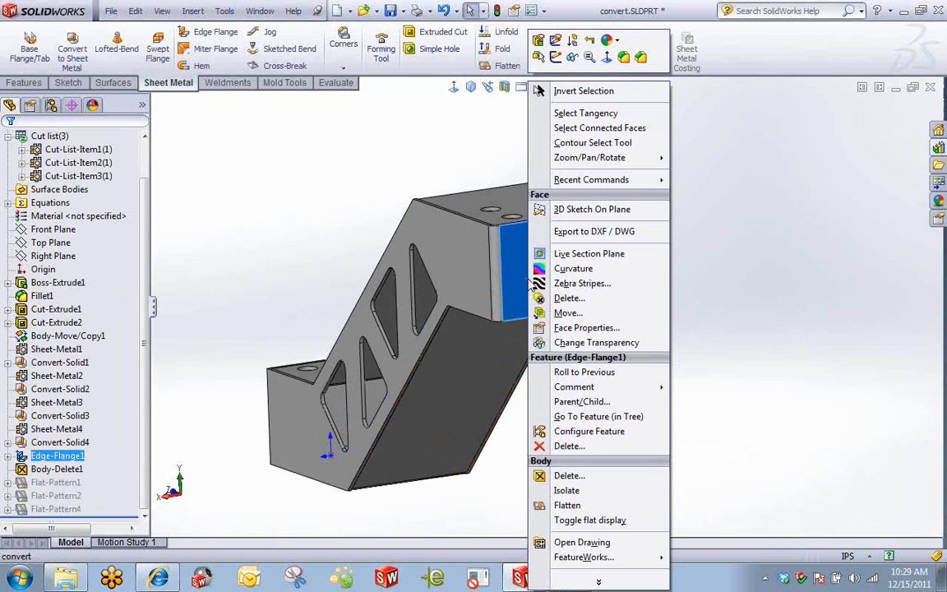
{"action": "left_click", "coordinate": [597, 520]}
{"action": "middle_click_drag", "start_coordinate": [596, 394], "coordinate": [638, 395]}
{"action": "left_click", "coordinate": [607, 383]}
{"action": "scroll", "coordinate": [522, 313], "scroll_direction": "down", "scroll_amount": 3}
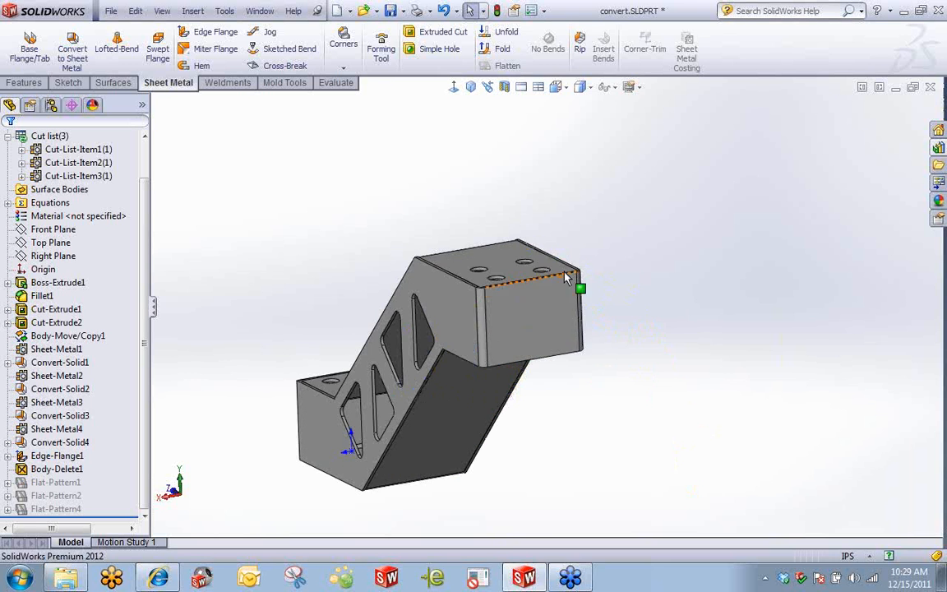
Set up a DXF export of the flange's body as convert.DXF, using the Sheet metal option with geometry and bend lines
{"action": "right_click", "coordinate": [522, 313]}
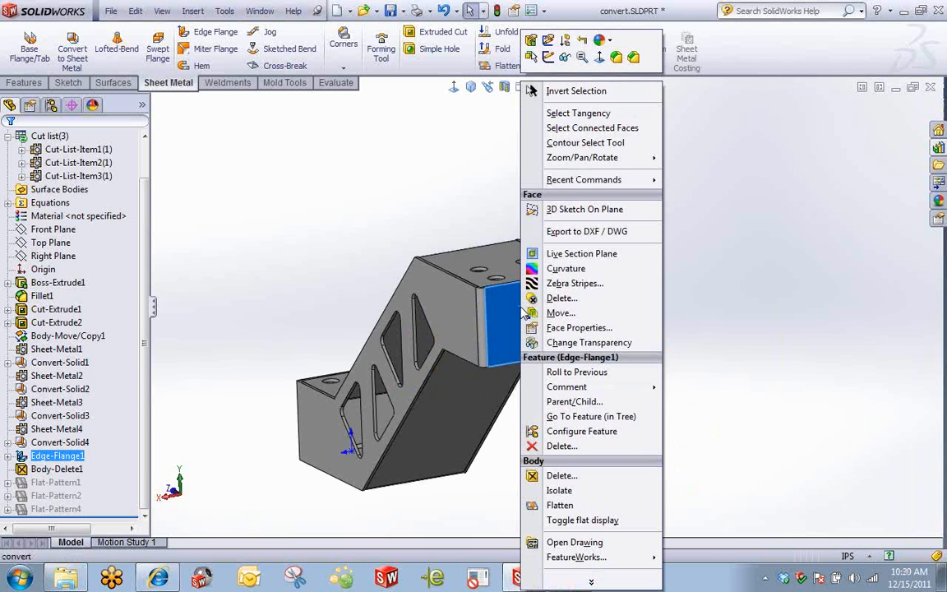
{"action": "left_click", "coordinate": [588, 232]}
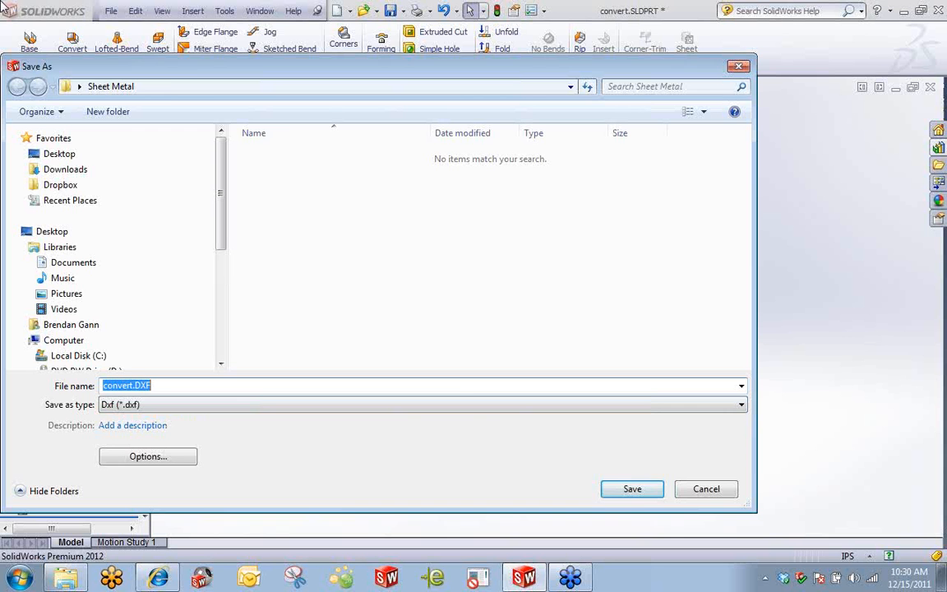
{"action": "left_click", "coordinate": [637, 490]}
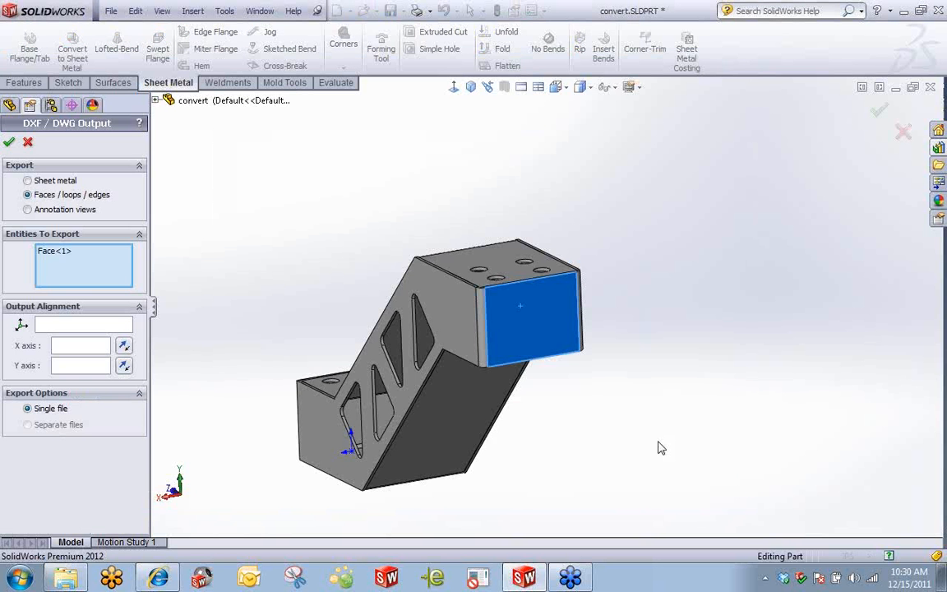
{"action": "left_click", "coordinate": [36, 182]}
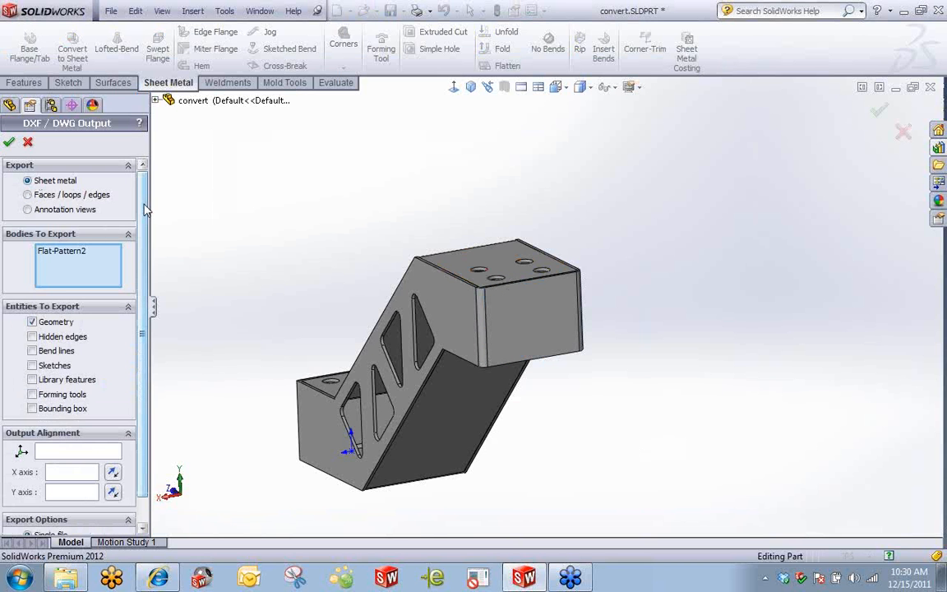
{"action": "scroll", "coordinate": [140, 277], "scroll_direction": "down", "scroll_amount": 1}
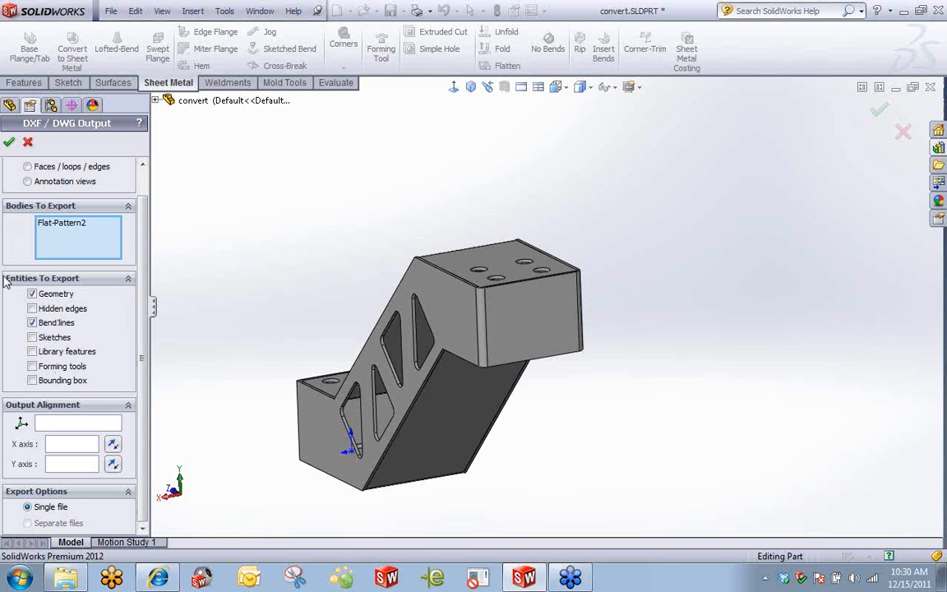
{"action": "left_click", "coordinate": [9, 141]}
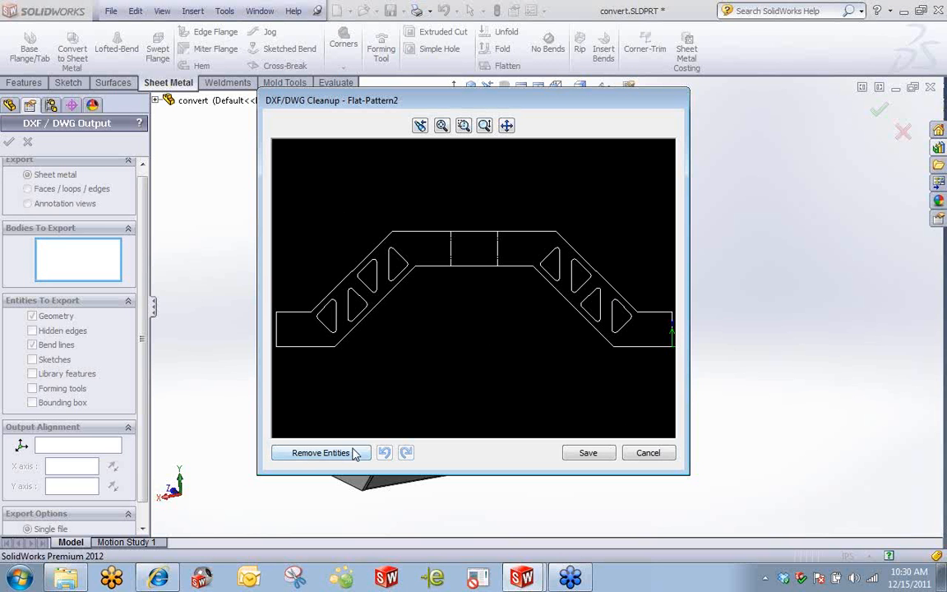
Remove edge segments of a triangular cutout in the DXF cleanup preview, and cancel the export
{"action": "scroll", "coordinate": [393, 241], "scroll_direction": "down", "scroll_amount": 3}
{"action": "scroll", "coordinate": [536, 255], "scroll_direction": "down", "scroll_amount": 1}
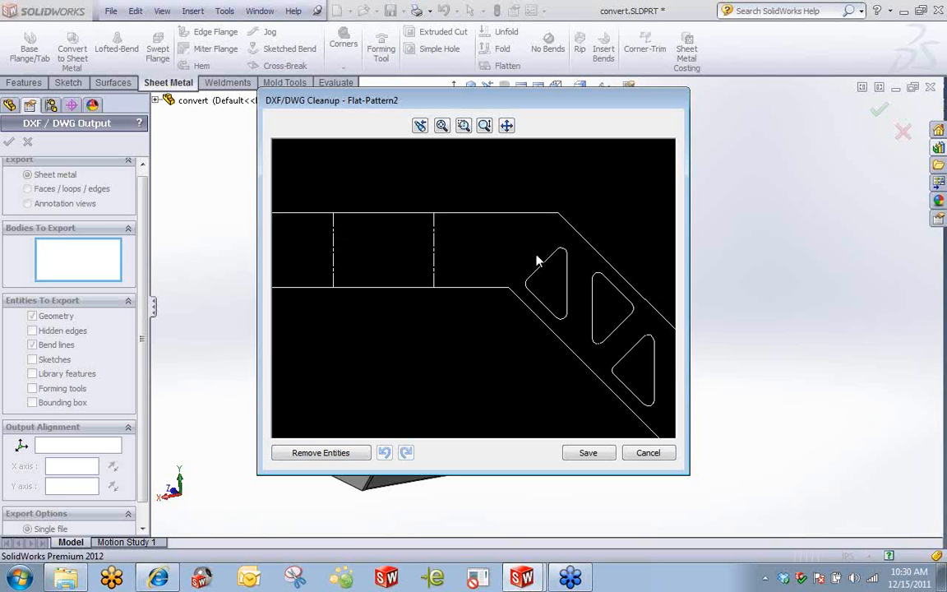
{"action": "left_click", "coordinate": [580, 308]}
{"action": "left_click", "coordinate": [339, 455]}
{"action": "left_click", "coordinate": [539, 267]}
{"action": "left_click", "coordinate": [340, 455]}
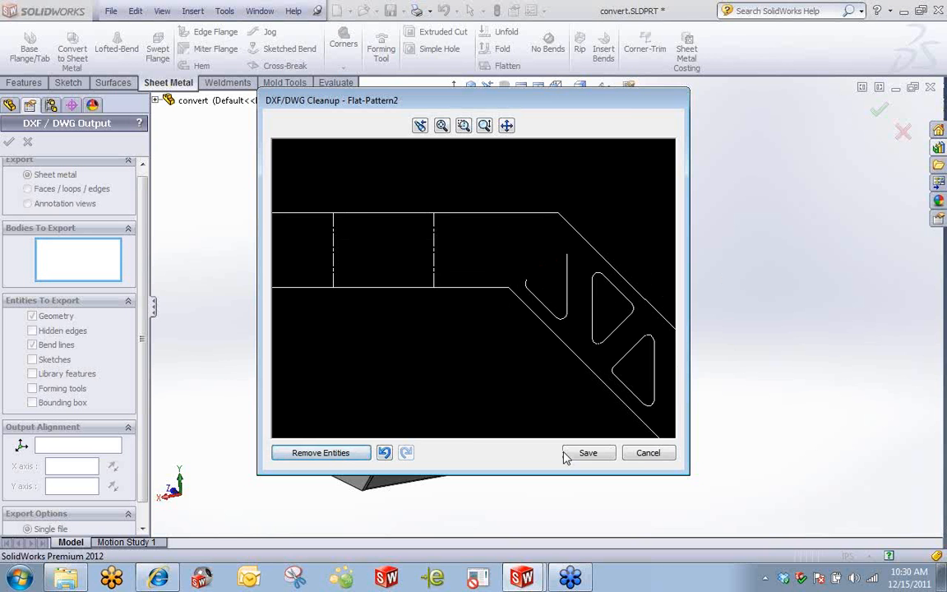
{"action": "left_click", "coordinate": [648, 452]}
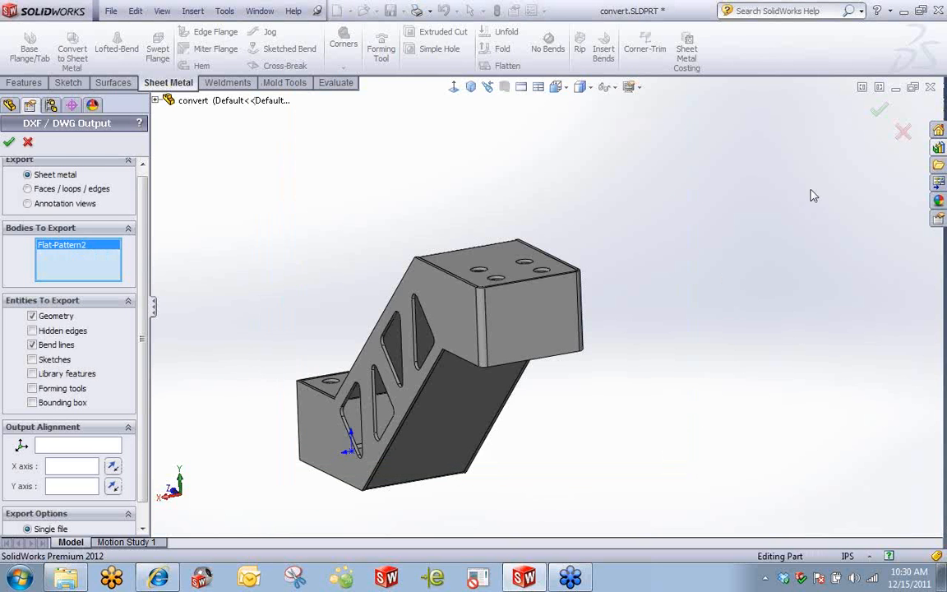
{"action": "left_click", "coordinate": [902, 132]}
View the finished bracket and close the convert part document
{"action": "left_click", "coordinate": [388, 200]}
{"action": "scroll", "coordinate": [389, 200], "scroll_direction": "up", "scroll_amount": 3}
{"action": "middle_click_drag", "start_coordinate": [423, 266], "coordinate": [432, 293]}
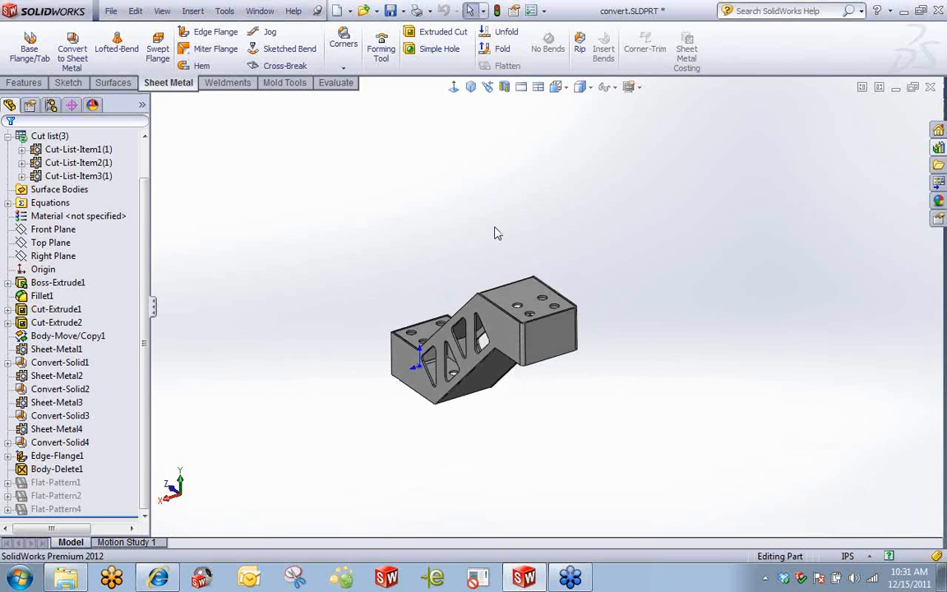
{"action": "left_click", "coordinate": [913, 87]}
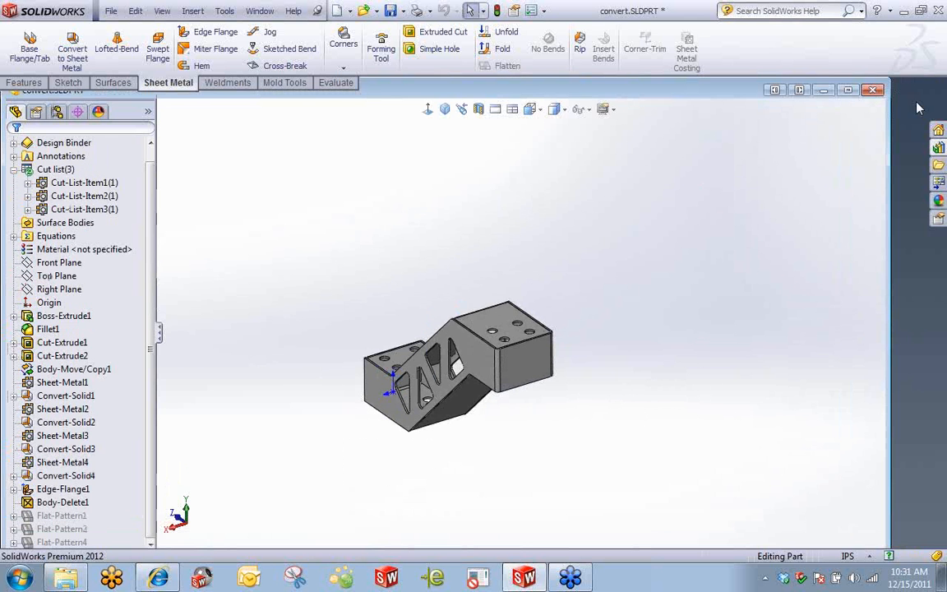
{"action": "left_click", "coordinate": [872, 89]}
{"action": "left_click", "coordinate": [516, 309]}
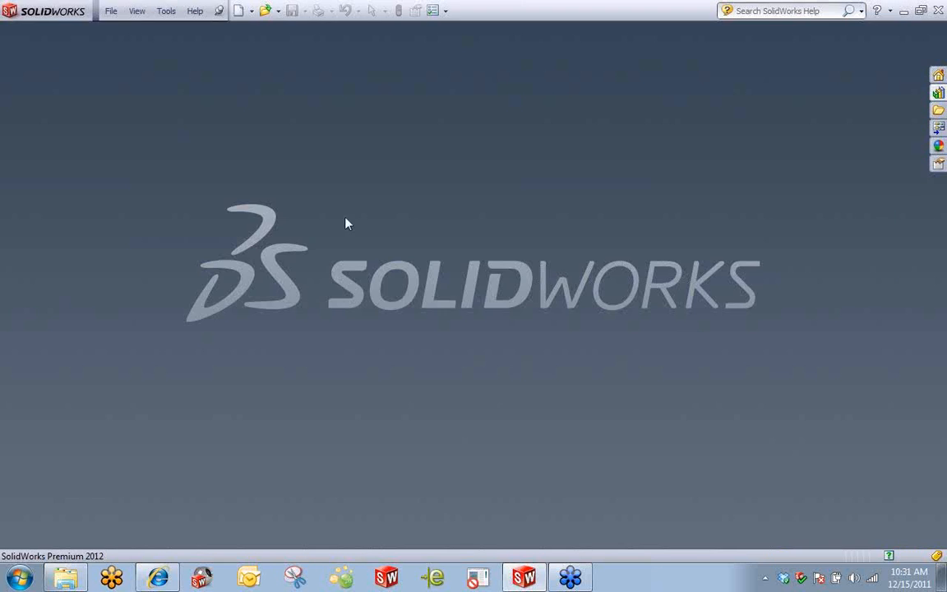
Open the part Electrical Panel.SLDPRT and maximize its document window
{"action": "left_click", "coordinate": [265, 11]}
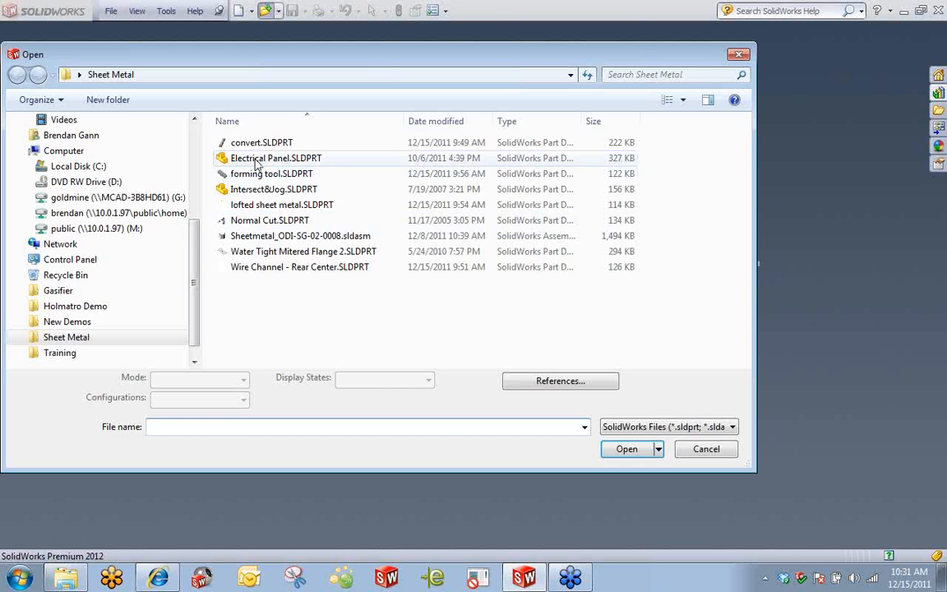
{"action": "double_click", "coordinate": [260, 159]}
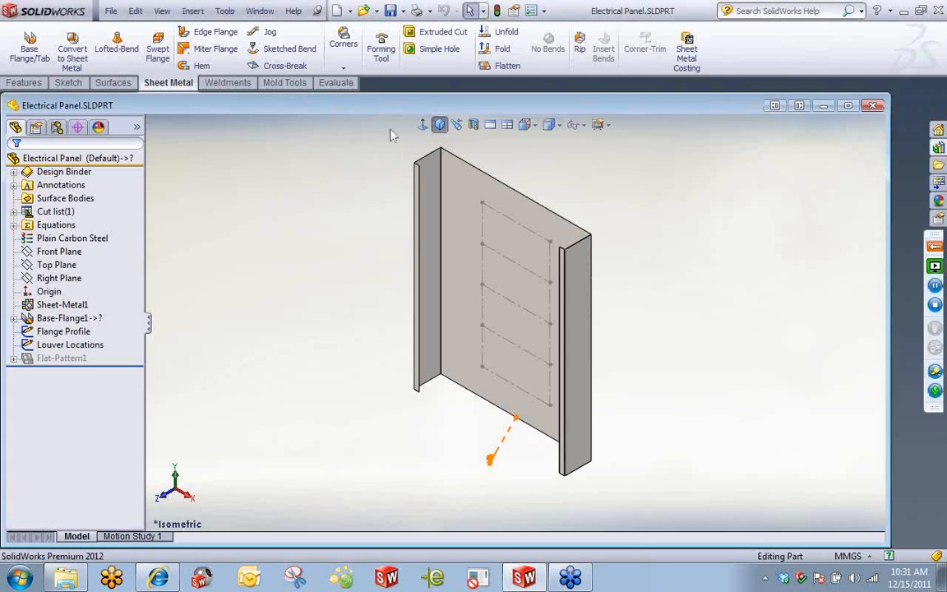
{"action": "double_click", "coordinate": [341, 102]}
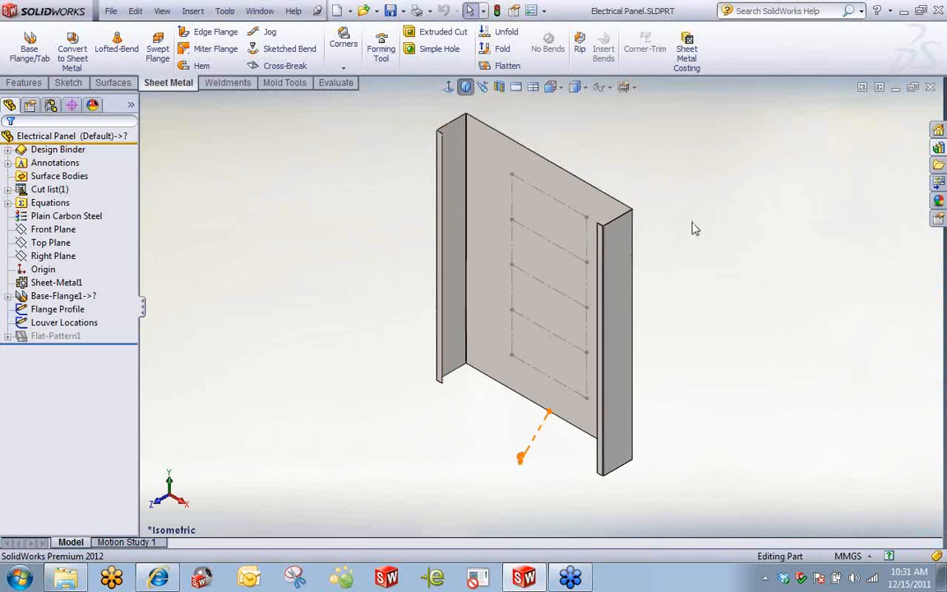
{"action": "middle_click_drag", "start_coordinate": [695, 327], "coordinate": [696, 277]}
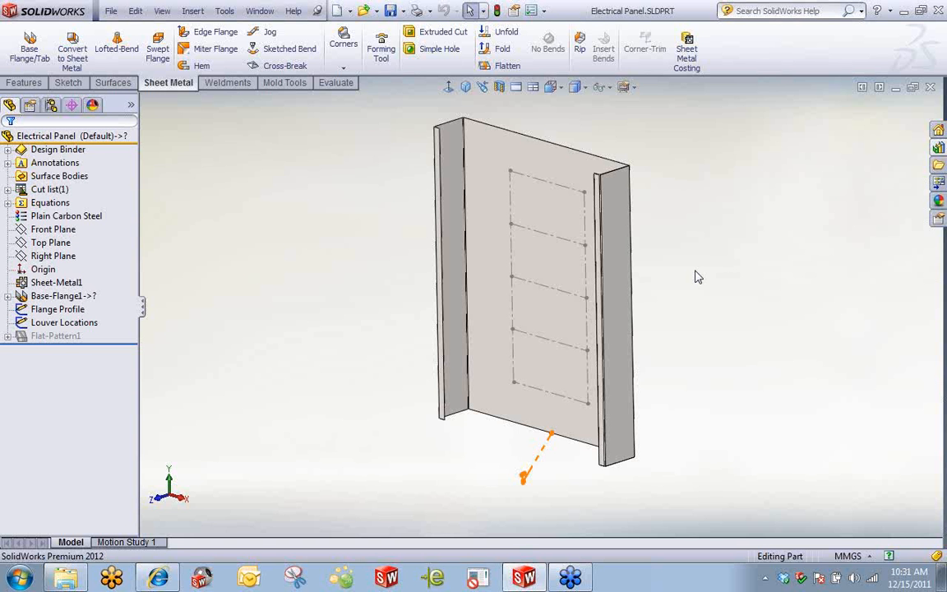
{"action": "middle_click_drag", "start_coordinate": [702, 317], "coordinate": [739, 288]}
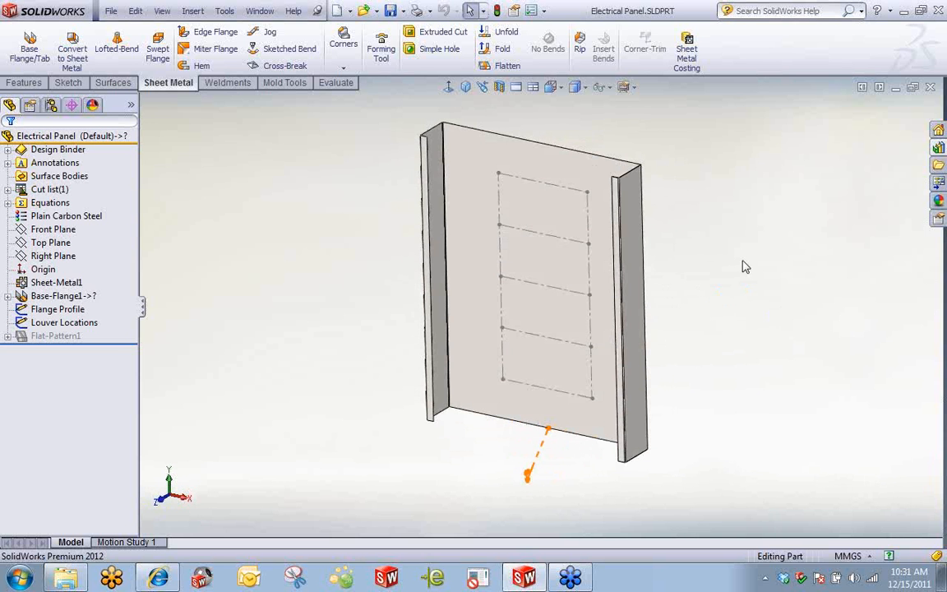
Place the Wire Clip from the Forming Tools design library on the panel's inner face, near the left sketch point of the second row
{"action": "left_click", "coordinate": [937, 148]}
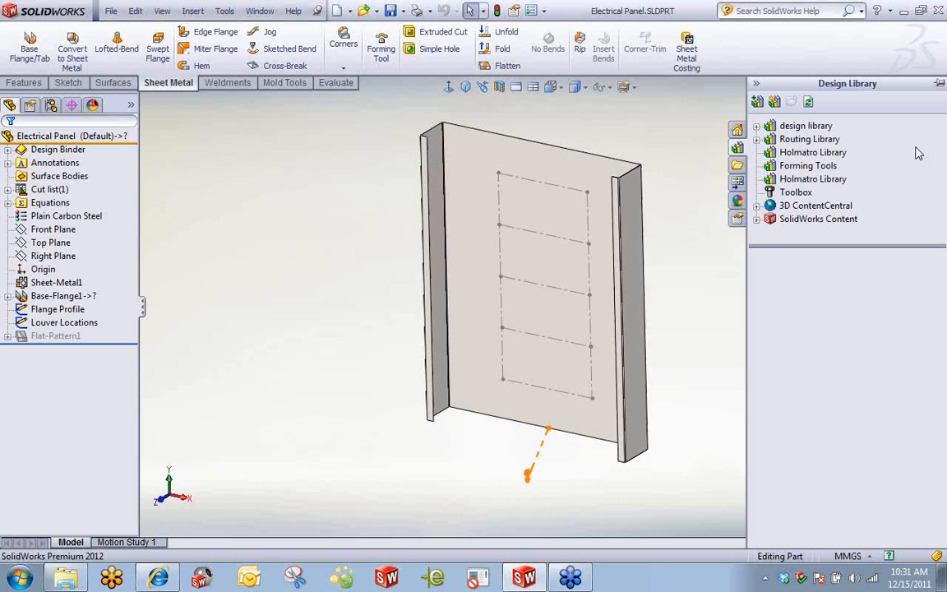
{"action": "left_click", "coordinate": [809, 166]}
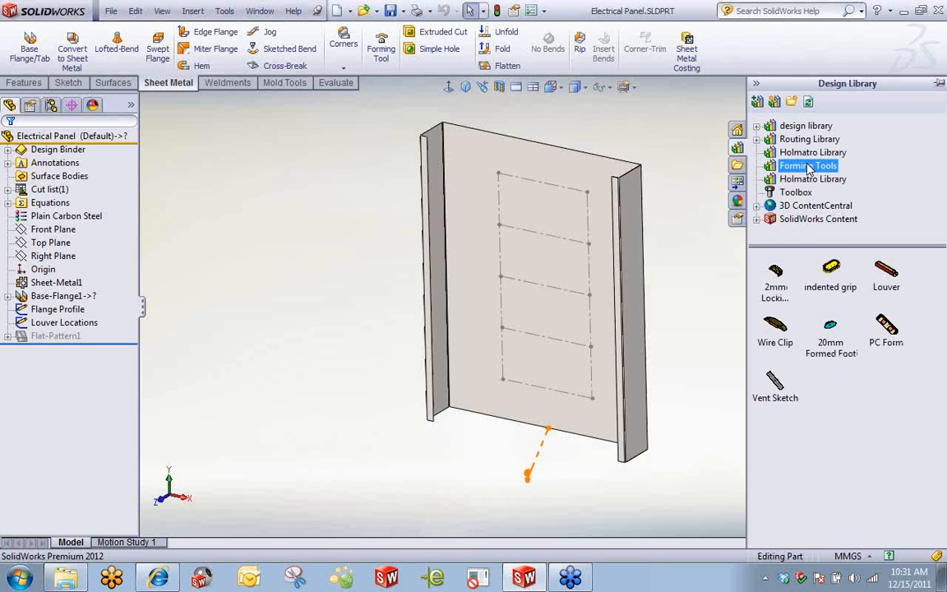
{"action": "scroll", "coordinate": [653, 247], "scroll_direction": "down", "scroll_amount": 5}
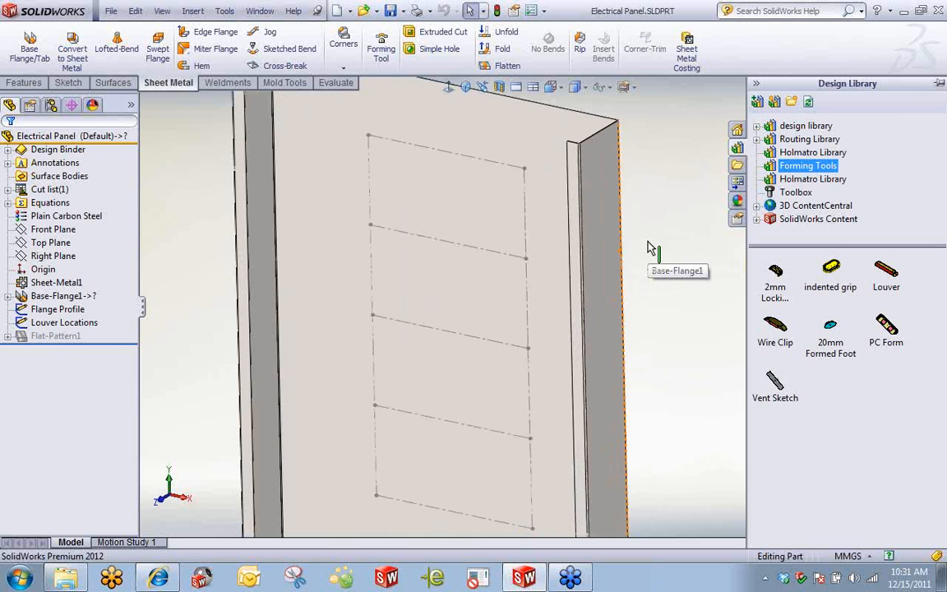
{"action": "scroll", "coordinate": [654, 215], "scroll_direction": "down", "scroll_amount": 2}
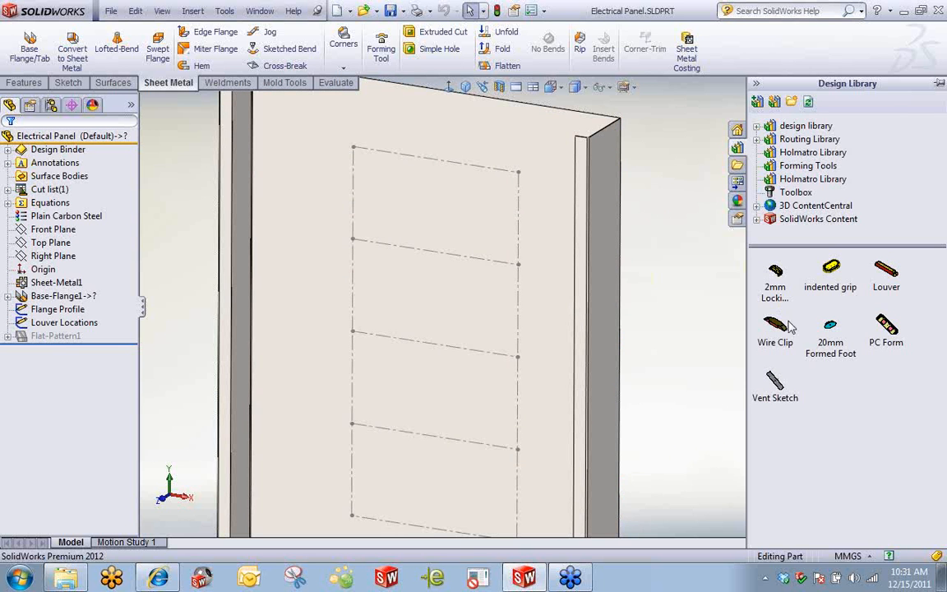
{"action": "mouse_move", "coordinate": [780, 328]}
{"action": "left_mouse_down"}
{"action": "mouse_move", "coordinate": [456, 279]}
{"action": "mouse_move", "coordinate": [355, 247]}
{"action": "left_mouse_up"}
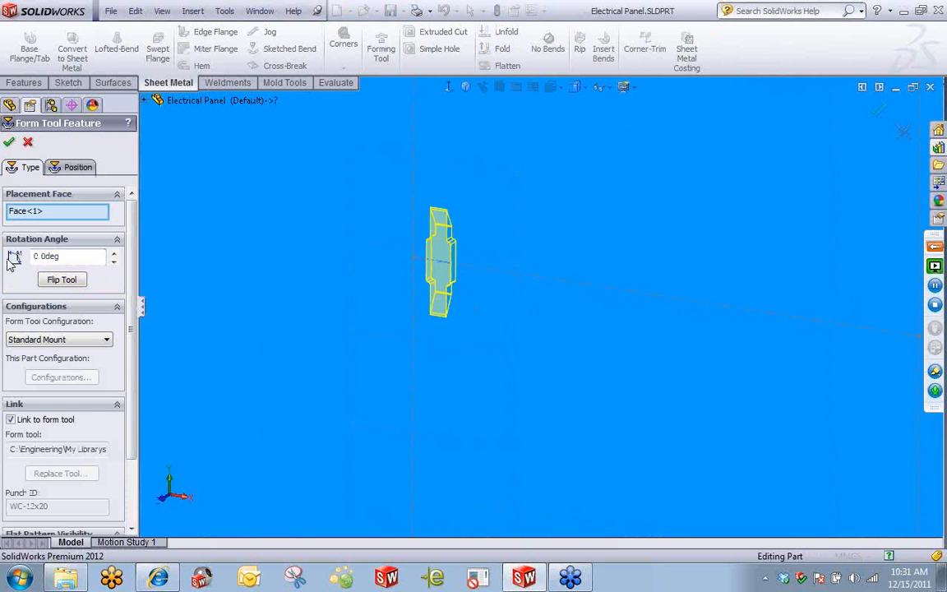
Rotate the Wire Clip by 90 degrees and flip it to an angle of 270 degrees, along the construction line
{"action": "type", "text": "90"}
{"action": "left_click", "coordinate": [45, 279]}
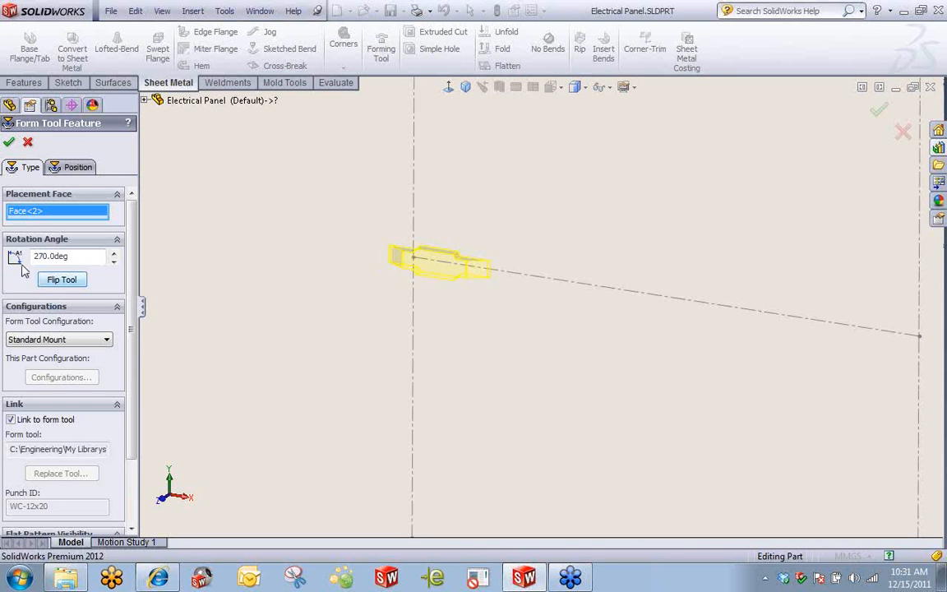
{"action": "left_click", "coordinate": [61, 280]}
{"action": "left_click", "coordinate": [59, 281]}
{"action": "left_click", "coordinate": [57, 281]}
{"action": "left_click", "coordinate": [57, 281]}
Add Wire Clip instances at the second row's right sketch point and at both points of the fourth row
{"action": "left_click", "coordinate": [78, 166]}
{"action": "scroll", "coordinate": [559, 274], "scroll_direction": "up", "scroll_amount": 9}
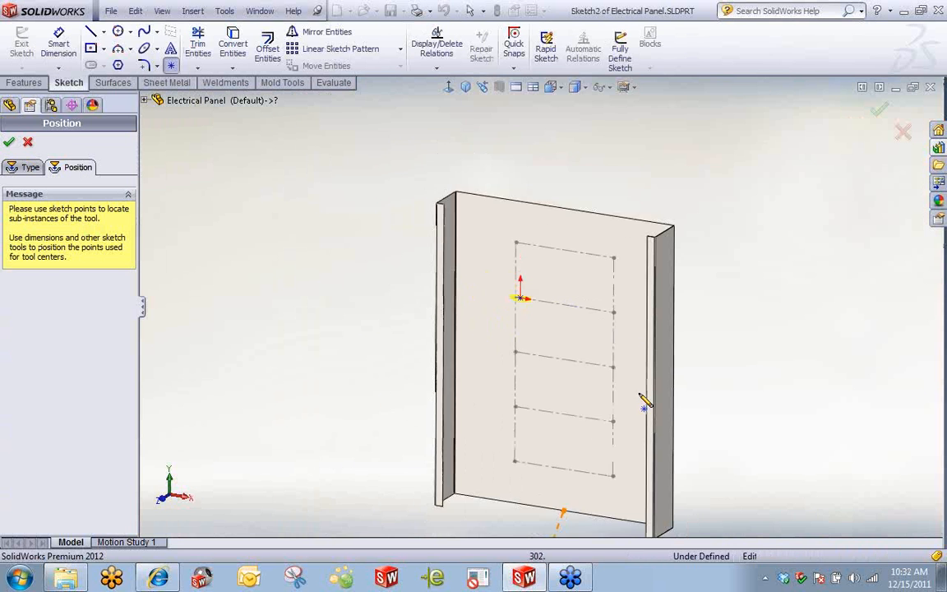
{"action": "scroll", "coordinate": [642, 393], "scroll_direction": "down", "scroll_amount": 2}
{"action": "left_click", "coordinate": [583, 267]}
{"action": "left_click", "coordinate": [582, 425]}
{"action": "left_click", "coordinate": [439, 404]}
{"action": "right_click", "coordinate": [366, 246]}
{"action": "left_click", "coordinate": [423, 256]}
Move the first Wire Clip's centre point onto the left sketch point of the second row, and finish the form tool feature
{"action": "scroll", "coordinate": [444, 276], "scroll_direction": "down", "scroll_amount": 10}
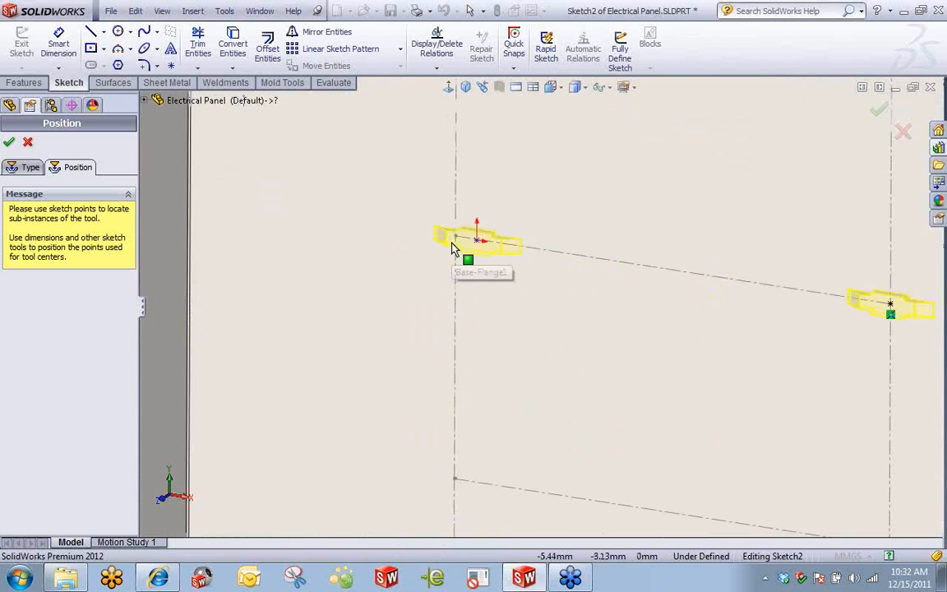
{"action": "left_click_drag", "start_coordinate": [530, 262], "coordinate": [484, 248]}
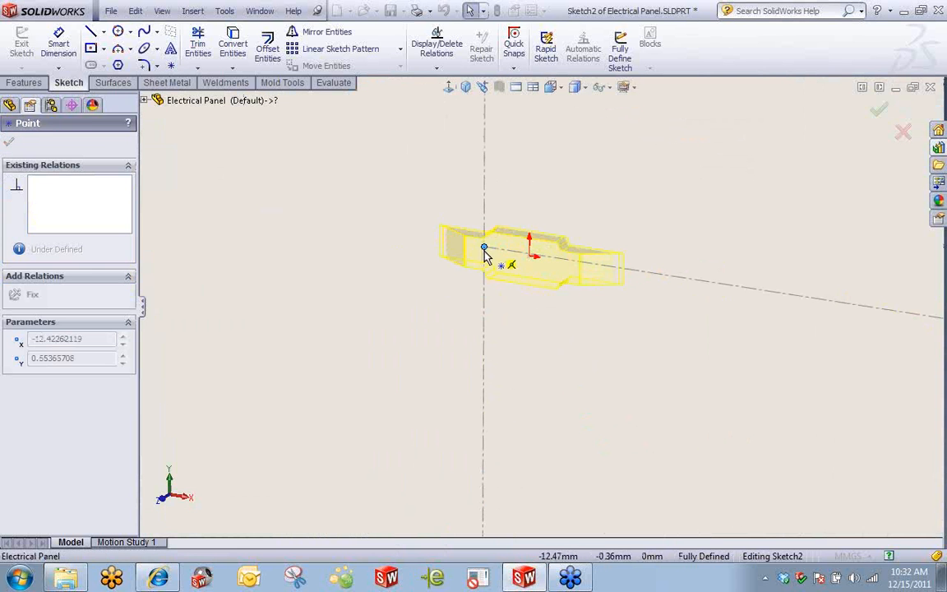
{"action": "scroll", "coordinate": [516, 268], "scroll_direction": "up", "scroll_amount": 5}
{"action": "scroll", "coordinate": [617, 325], "scroll_direction": "up", "scroll_amount": 5}
{"action": "scroll", "coordinate": [636, 344], "scroll_direction": "down", "scroll_amount": 6}
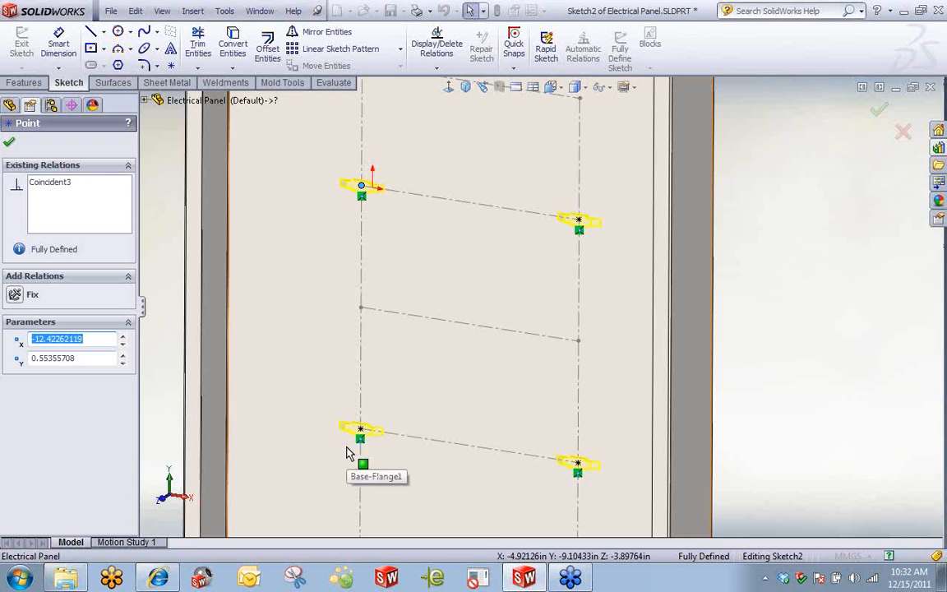
{"action": "scroll", "coordinate": [408, 233], "scroll_direction": "up", "scroll_amount": 5}
{"action": "scroll", "coordinate": [443, 241], "scroll_direction": "down", "scroll_amount": 4}
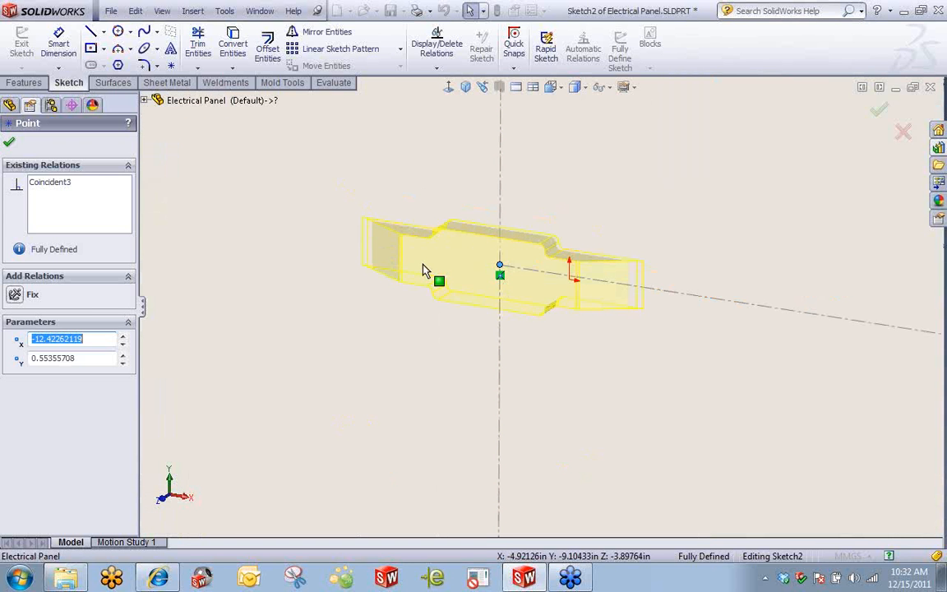
{"action": "left_click", "coordinate": [9, 142]}
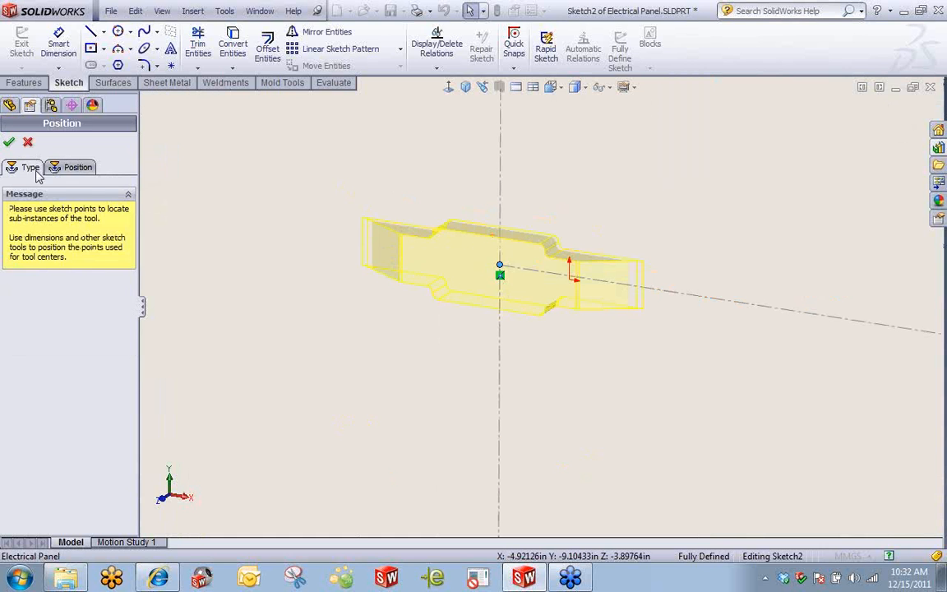
{"action": "left_click", "coordinate": [35, 170]}
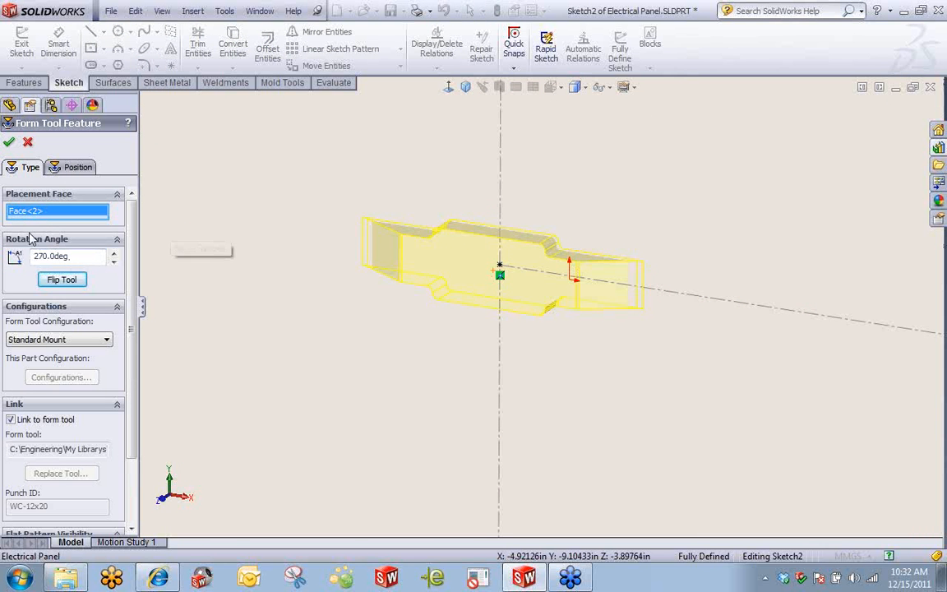
{"action": "left_click", "coordinate": [9, 141]}
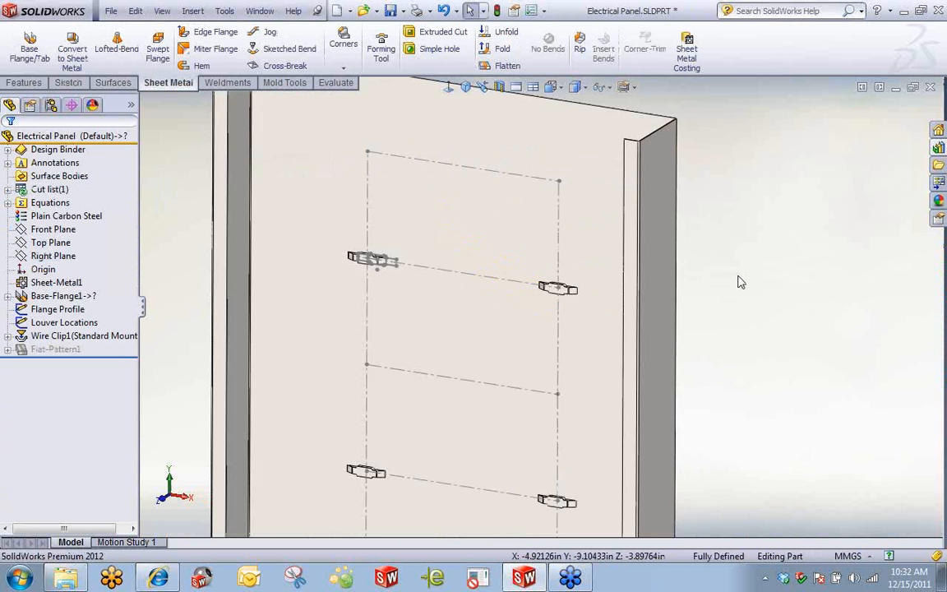
Place the Louver forming tool near the panel sketch's upper left point, using the 250 Long x 15 Wide x 10 Height configuration
{"action": "middle_click_drag", "start_coordinate": [713, 360], "coordinate": [756, 275]}
{"action": "scroll", "coordinate": [564, 256], "scroll_direction": "down", "scroll_amount": 8}
{"action": "scroll", "coordinate": [564, 256], "scroll_direction": "up", "scroll_amount": 10}
{"action": "middle_click_drag", "start_coordinate": [555, 288], "coordinate": [720, 244]}
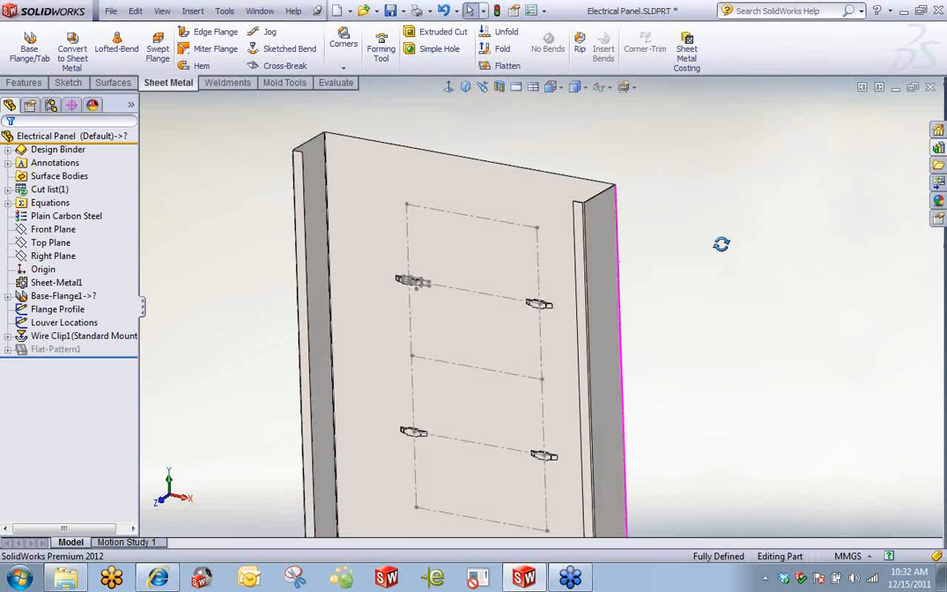
{"action": "left_click", "coordinate": [938, 147]}
{"action": "left_click_drag", "start_coordinate": [889, 281], "coordinate": [426, 227]}
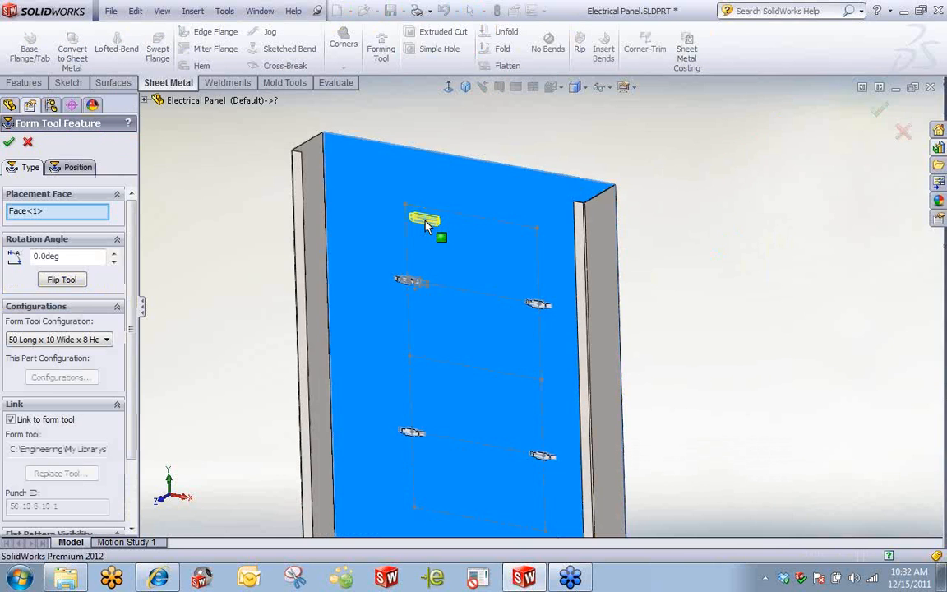
{"action": "scroll", "coordinate": [426, 226], "scroll_direction": "down", "scroll_amount": 5}
{"action": "left_click", "coordinate": [59, 339]}
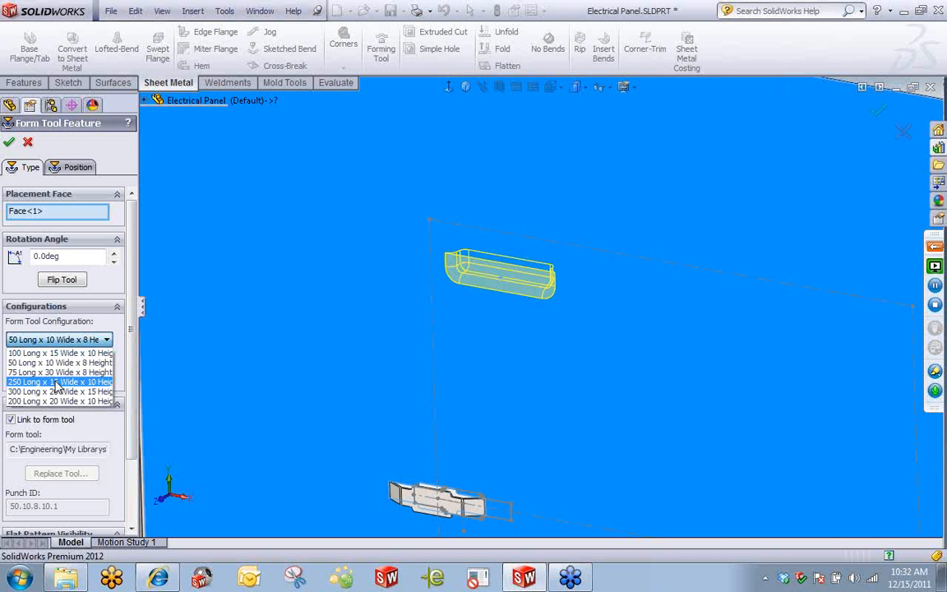
{"action": "left_click", "coordinate": [55, 383]}
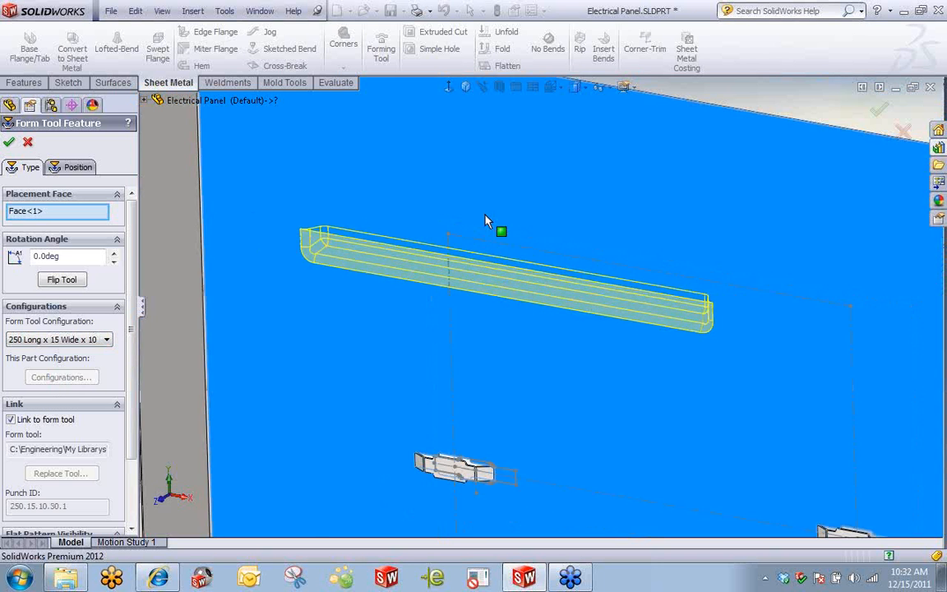
Add louver instances at the first row's right sketch point and at both points of the third row
{"action": "scroll", "coordinate": [436, 193], "scroll_direction": "up", "scroll_amount": 5}
{"action": "scroll", "coordinate": [379, 300], "scroll_direction": "down", "scroll_amount": 3}
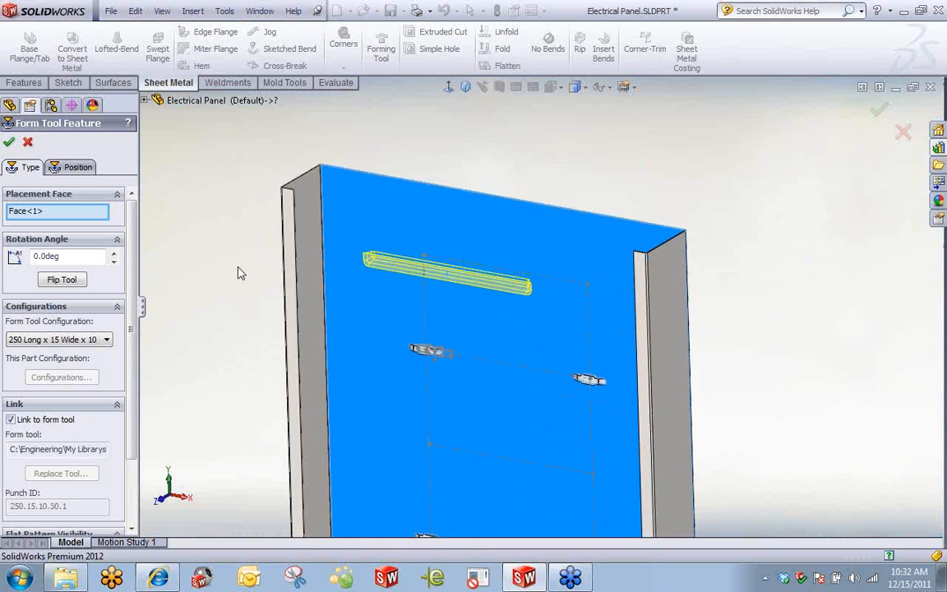
{"action": "scroll", "coordinate": [472, 301], "scroll_direction": "down", "scroll_amount": 2}
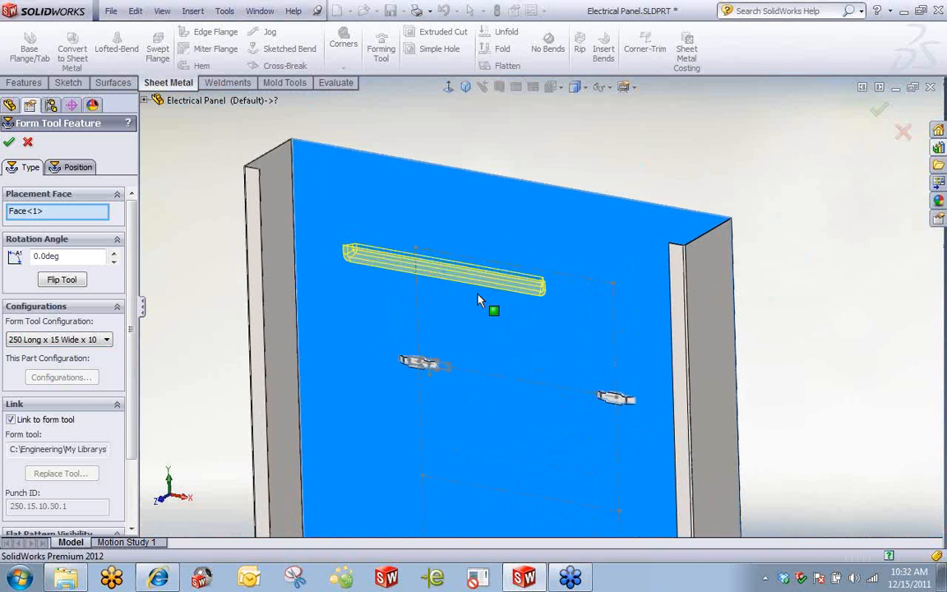
{"action": "left_click", "coordinate": [74, 167]}
{"action": "scroll", "coordinate": [612, 296], "scroll_direction": "up", "scroll_amount": 3}
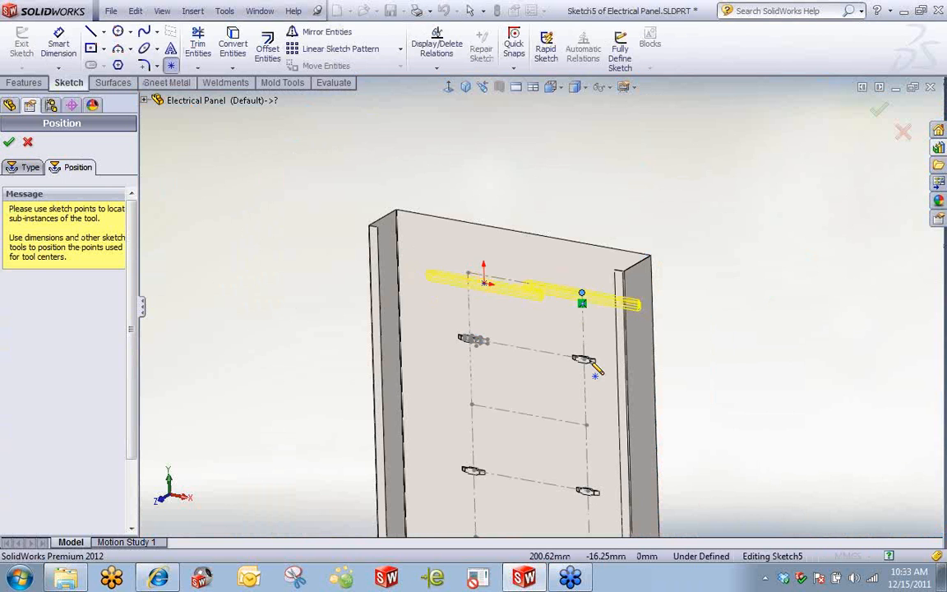
{"action": "left_click", "coordinate": [586, 424]}
{"action": "left_click", "coordinate": [471, 406]}
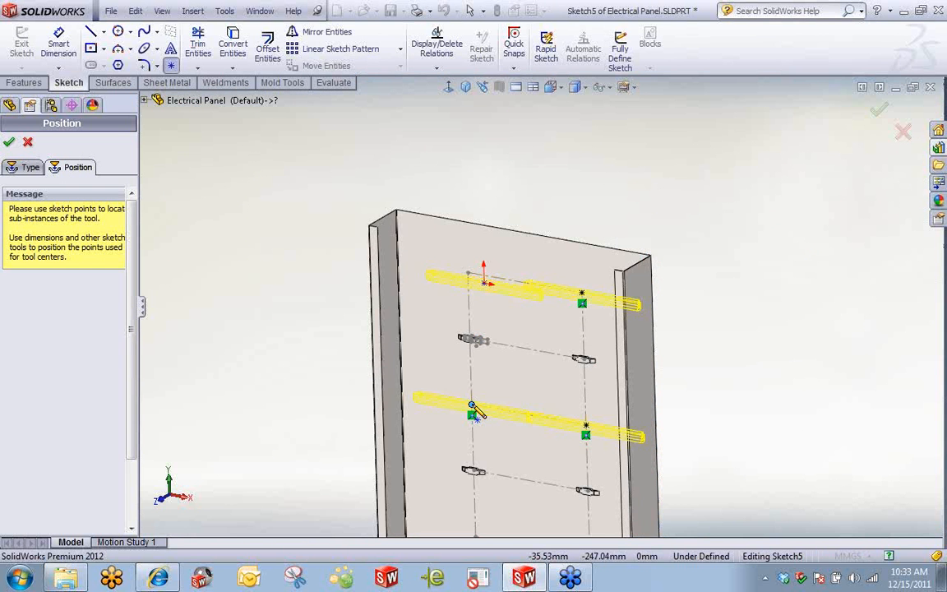
Place louver points at the two lower corners of the centerline layout sketch on the panel face
{"action": "scroll", "coordinate": [471, 404], "scroll_direction": "up", "scroll_amount": 3}
{"action": "left_click", "coordinate": [568, 451]}
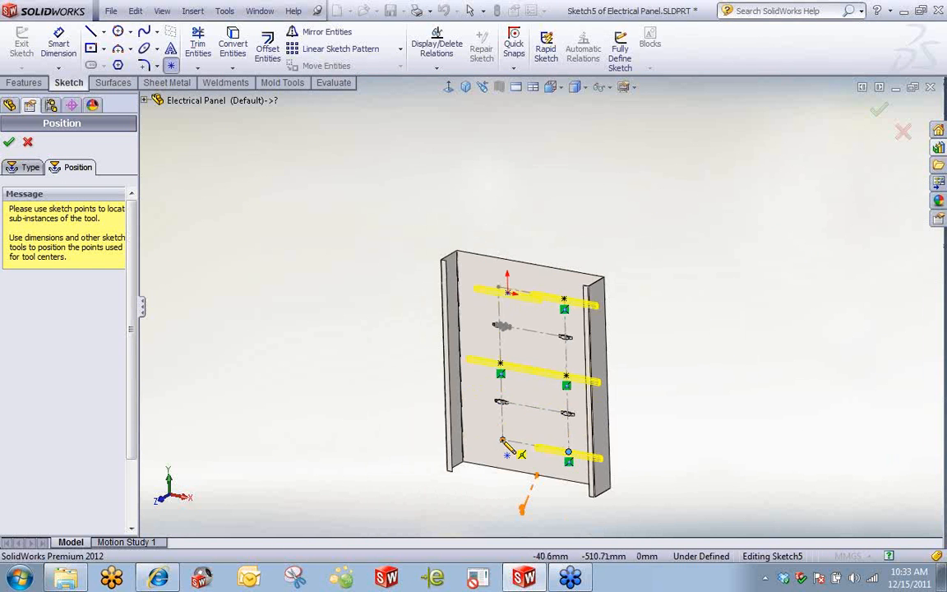
{"action": "scroll", "coordinate": [518, 317], "scroll_direction": "up", "scroll_amount": 5}
Leave the Point tool and move the initial louver point onto the upper-left corner of the centerline layout
{"action": "right_click", "coordinate": [518, 250]}
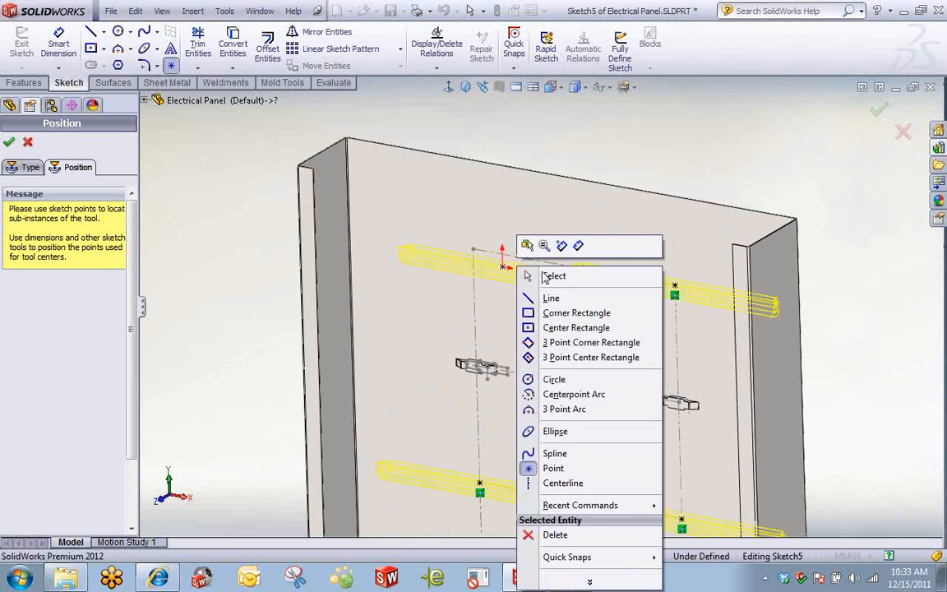
{"action": "left_click", "coordinate": [542, 276]}
{"action": "scroll", "coordinate": [503, 278], "scroll_direction": "down", "scroll_amount": 3}
{"action": "left_click_drag", "start_coordinate": [509, 275], "coordinate": [460, 241]}
{"action": "scroll", "coordinate": [617, 285], "scroll_direction": "down", "scroll_amount": 2}
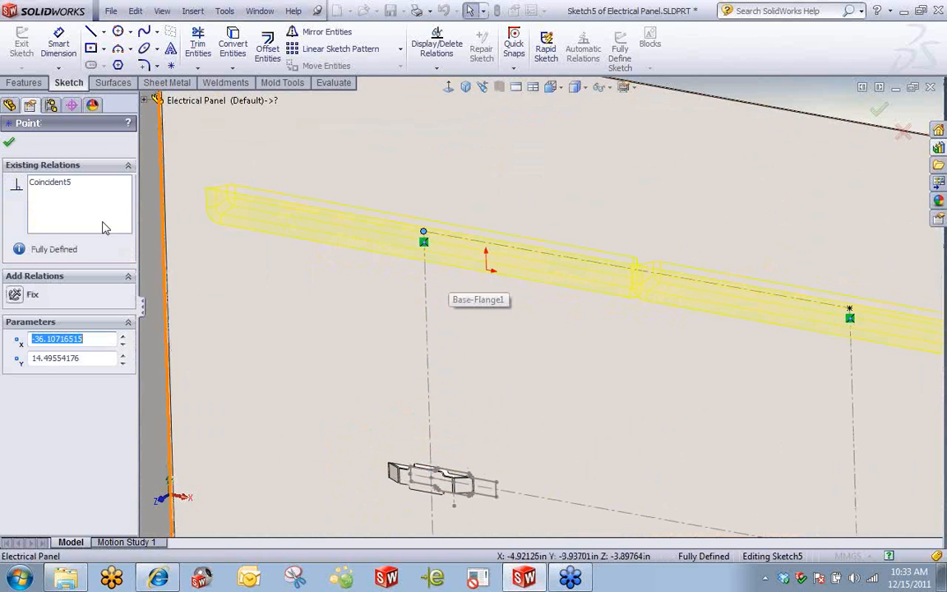
Switch the louver form tool to the 200 Long x 20 Wide configuration and finish the feature
{"action": "left_click", "coordinate": [9, 142]}
{"action": "left_click", "coordinate": [29, 168]}
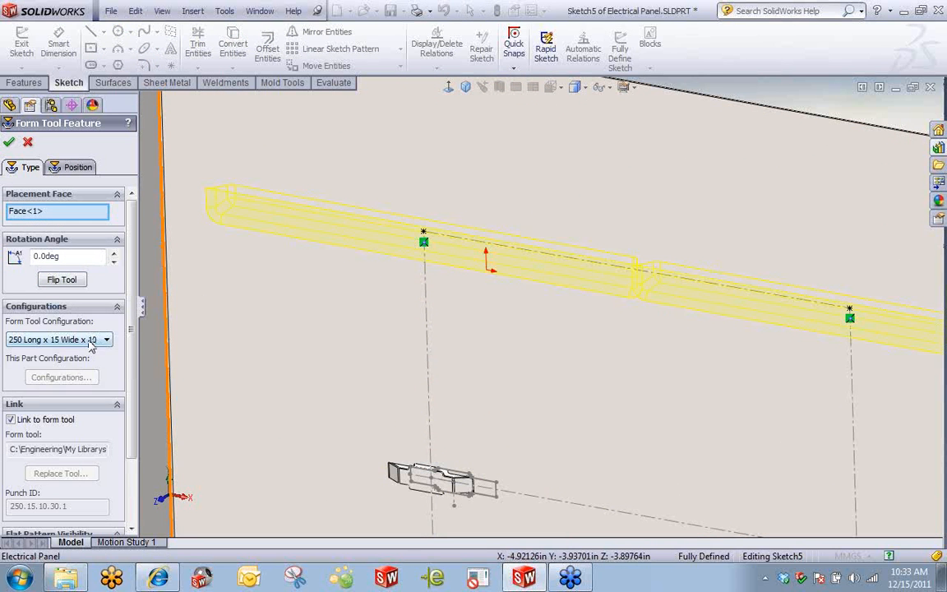
{"action": "left_click", "coordinate": [92, 340]}
{"action": "left_click", "coordinate": [59, 401]}
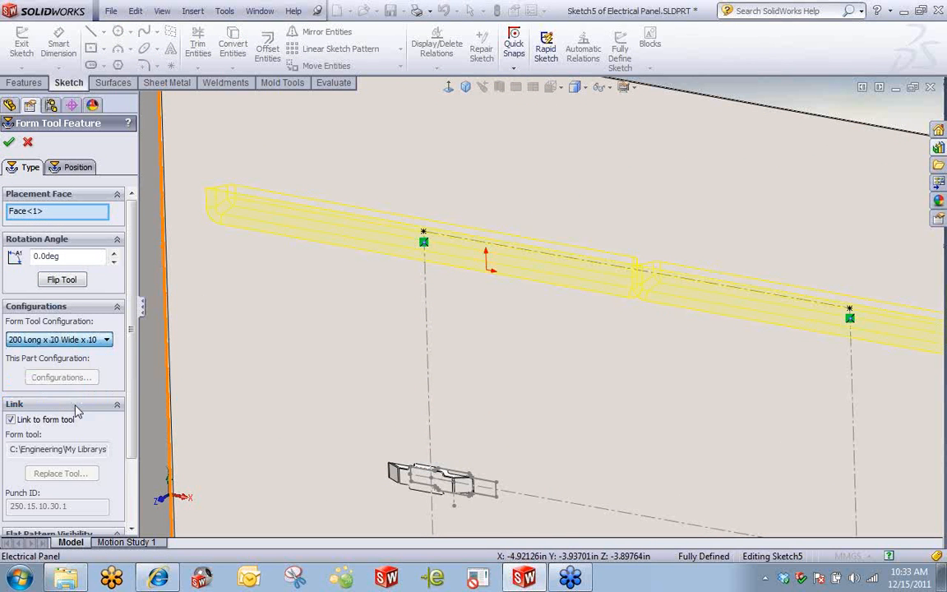
{"action": "scroll", "coordinate": [544, 369], "scroll_direction": "up", "scroll_amount": 5}
{"action": "scroll", "coordinate": [640, 414], "scroll_direction": "down", "scroll_amount": 2}
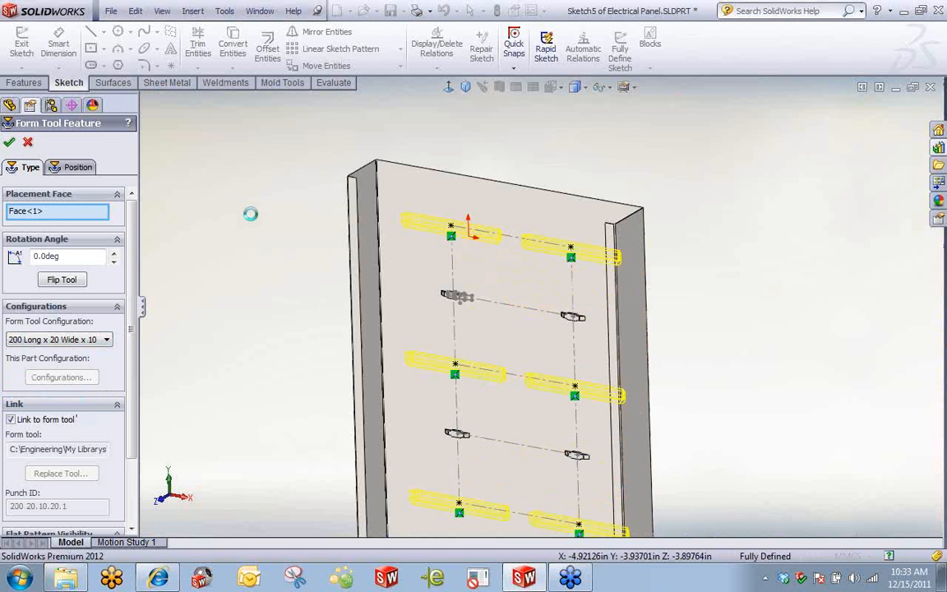
{"action": "scroll", "coordinate": [583, 352], "scroll_direction": "up", "scroll_amount": 3}
{"action": "scroll", "coordinate": [591, 351], "scroll_direction": "down", "scroll_amount": 2}
{"action": "middle_click_drag", "start_coordinate": [615, 332], "coordinate": [647, 323]}
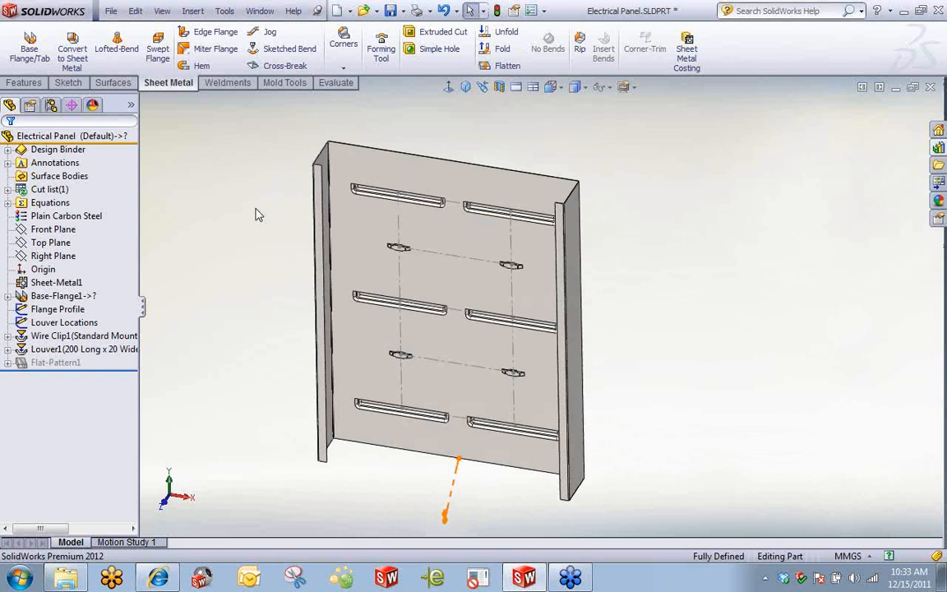
Make a new drawing from the electrical panel part using the B-size training template
{"action": "left_click", "coordinate": [111, 11]}
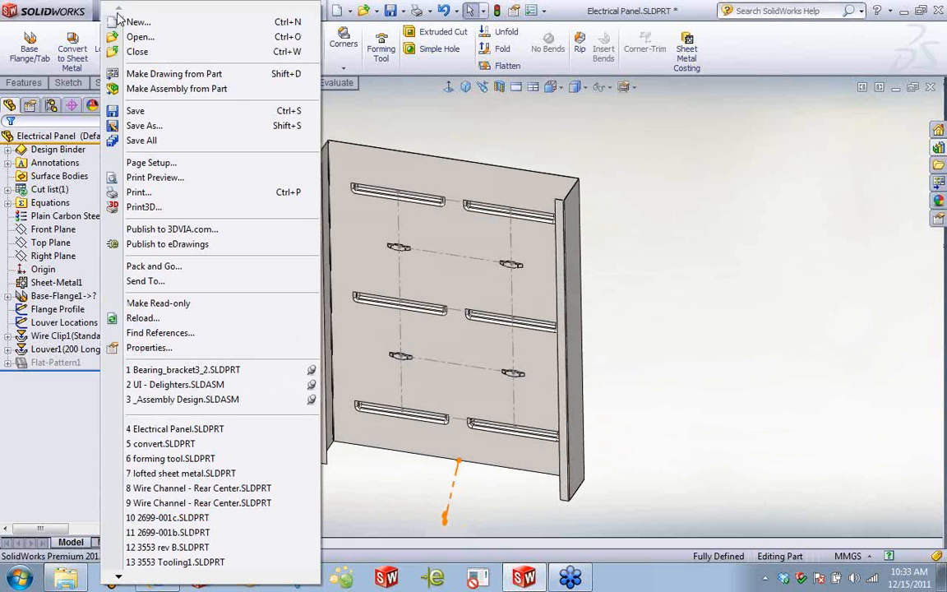
{"action": "left_click", "coordinate": [146, 73]}
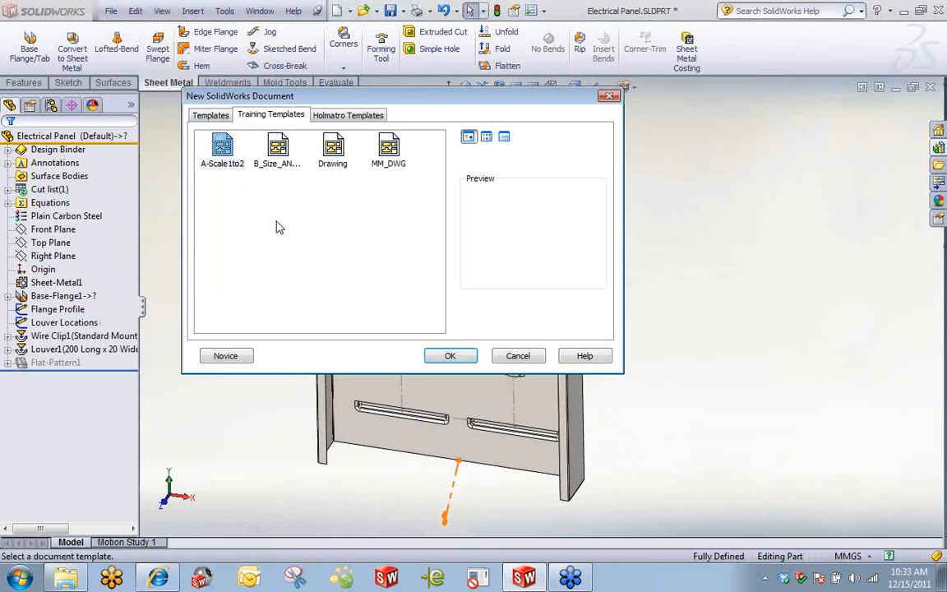
{"action": "double_click", "coordinate": [277, 152]}
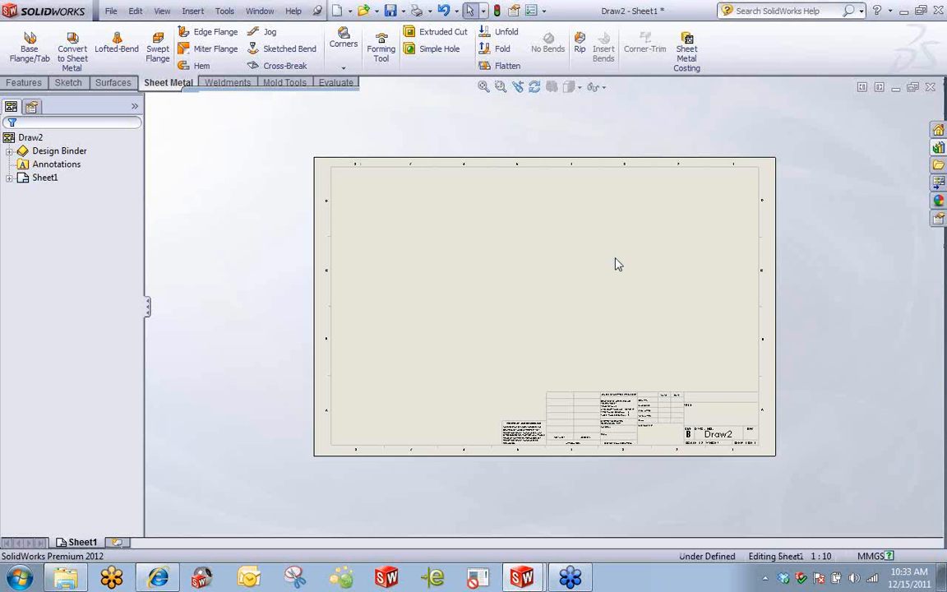
{"action": "scroll", "coordinate": [652, 288], "scroll_direction": "down", "scroll_amount": 1}
{"action": "middle_click_drag", "start_coordinate": [630, 264], "coordinate": [588, 277]}
{"action": "scroll", "coordinate": [588, 277], "scroll_direction": "down", "scroll_amount": 1}
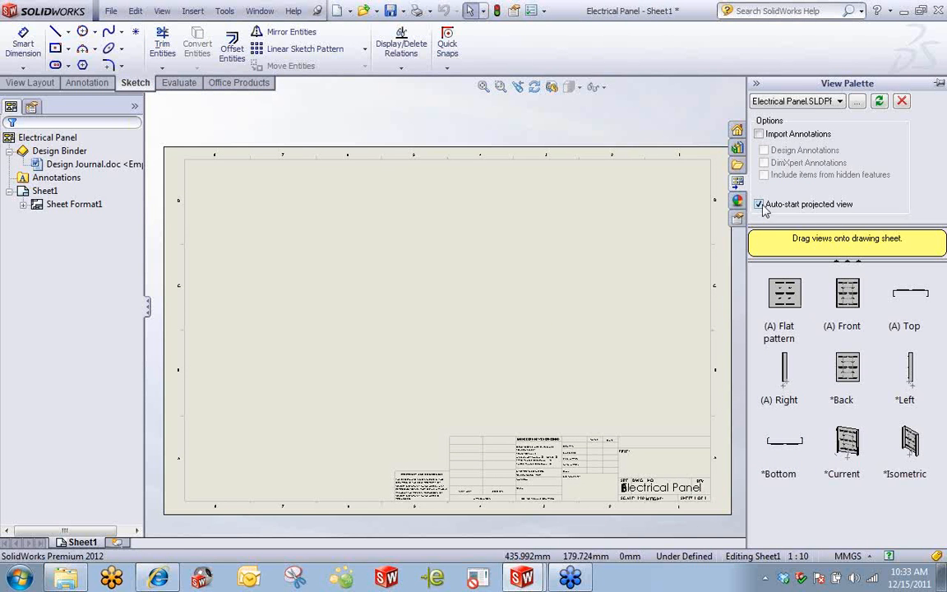
Place the flat pattern view on the sheet and move it to the right side, above the title block
{"action": "mouse_move", "coordinate": [795, 304]}
{"action": "left_mouse_down"}
{"action": "mouse_move", "coordinate": [323, 305]}
{"action": "mouse_move", "coordinate": [374, 308]}
{"action": "left_mouse_up"}
{"action": "scroll", "coordinate": [374, 308], "scroll_direction": "down", "scroll_amount": 8}
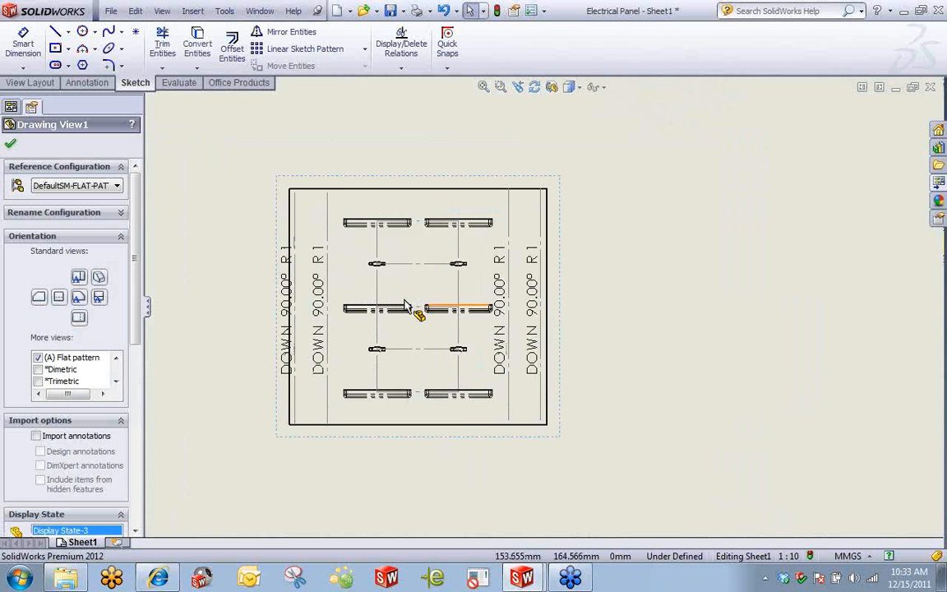
{"action": "left_click_drag", "start_coordinate": [455, 295], "coordinate": [466, 333]}
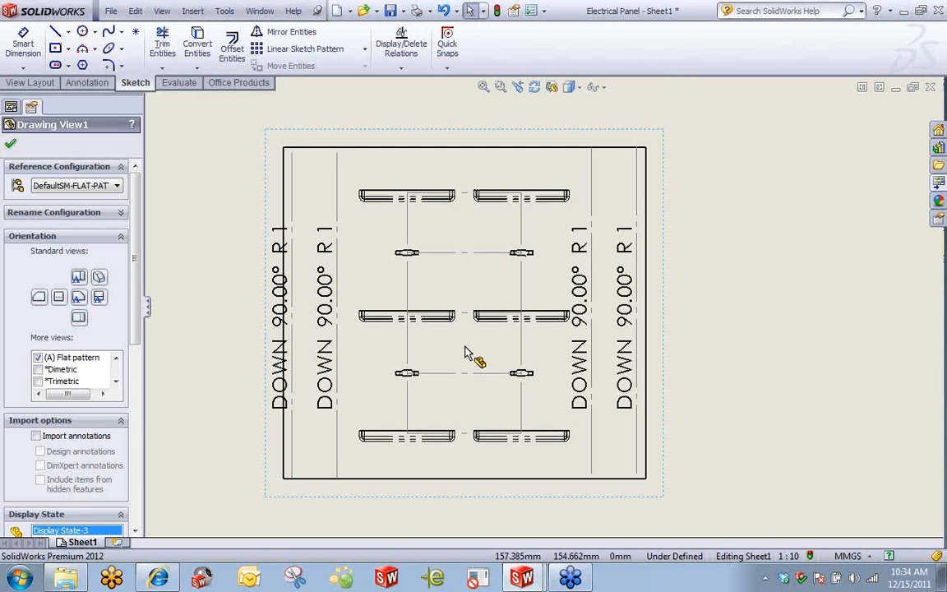
{"action": "left_click", "coordinate": [785, 248]}
{"action": "scroll", "coordinate": [776, 273], "scroll_direction": "up", "scroll_amount": 7}
{"action": "middle_click_drag", "start_coordinate": [715, 302], "coordinate": [560, 302]}
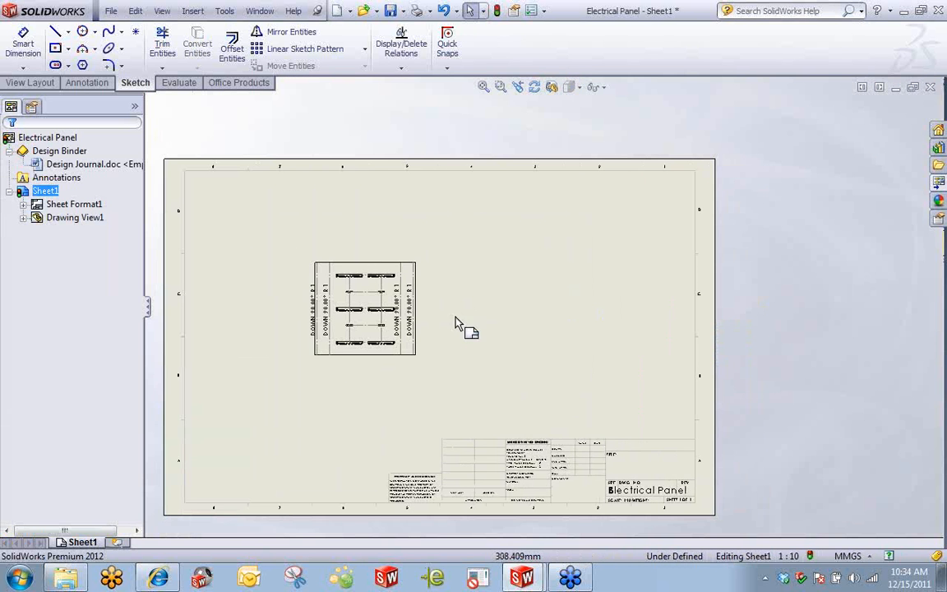
{"action": "left_click_drag", "start_coordinate": [427, 319], "coordinate": [637, 374]}
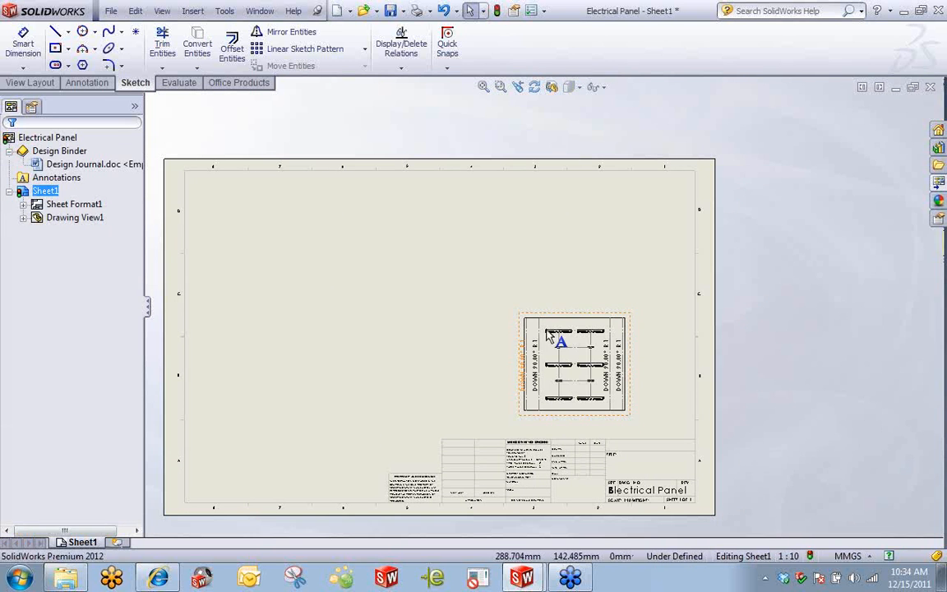
Add the front view at the sheet's lower left and the top view aligned above it
{"action": "left_click", "coordinate": [938, 183]}
{"action": "mouse_move", "coordinate": [793, 292]}
{"action": "left_mouse_down"}
{"action": "mouse_move", "coordinate": [613, 317]}
{"action": "mouse_move", "coordinate": [311, 406]}
{"action": "mouse_move", "coordinate": [302, 363]}
{"action": "left_mouse_up"}
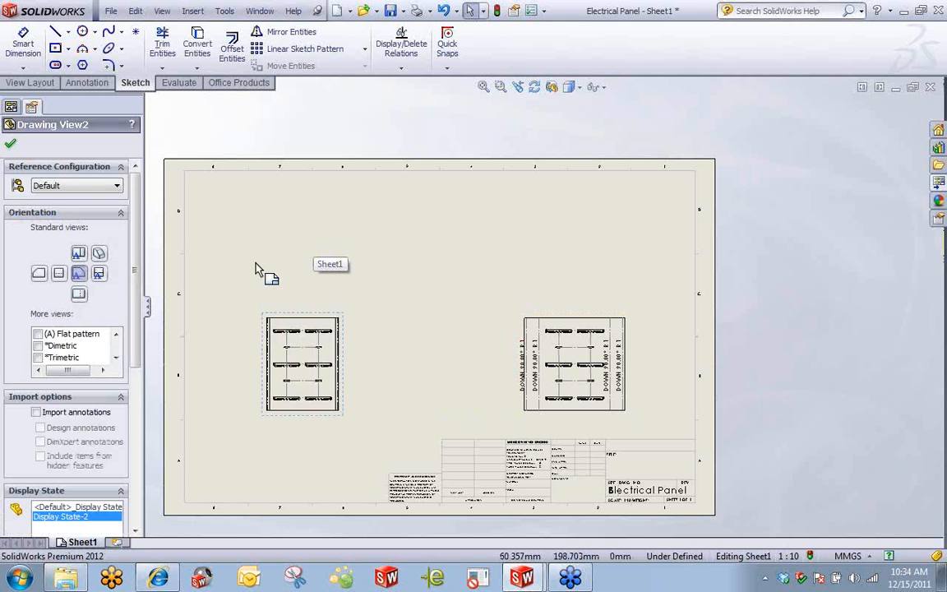
{"action": "left_click", "coordinate": [938, 184]}
{"action": "mouse_move", "coordinate": [785, 310]}
{"action": "left_mouse_down"}
{"action": "mouse_move", "coordinate": [712, 294]}
{"action": "mouse_move", "coordinate": [175, 245]}
{"action": "mouse_move", "coordinate": [329, 226]}
{"action": "mouse_move", "coordinate": [291, 225]}
{"action": "left_mouse_up"}
{"action": "left_click", "coordinate": [11, 144]}
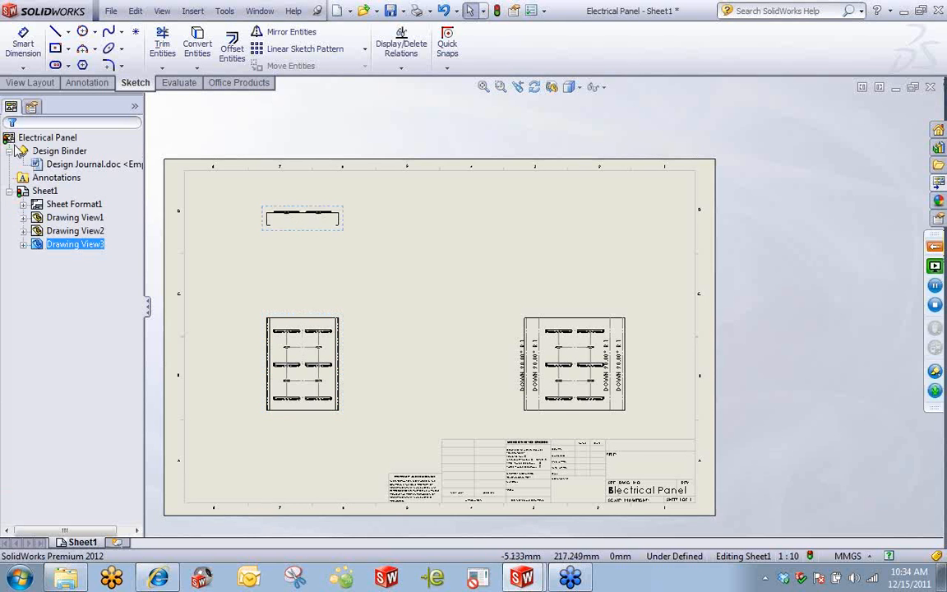
Insert a bend table for the flat pattern view with the bendtable-standard template and A, B, C tags, placed just above the title block
{"action": "left_click", "coordinate": [376, 301]}
{"action": "scroll", "coordinate": [366, 275], "scroll_direction": "down", "scroll_amount": 1}
{"action": "mouse_move", "coordinate": [558, 440]}
{"action": "left_mouse_down"}
{"action": "mouse_move", "coordinate": [528, 438]}
{"action": "mouse_move", "coordinate": [523, 424]}
{"action": "left_mouse_up"}
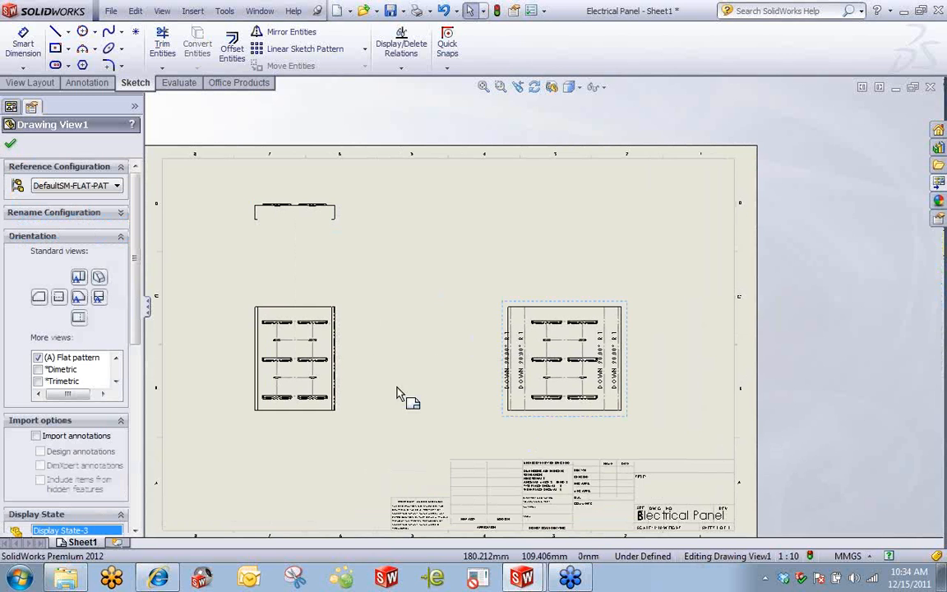
{"action": "scroll", "coordinate": [400, 394], "scroll_direction": "down", "scroll_amount": 2}
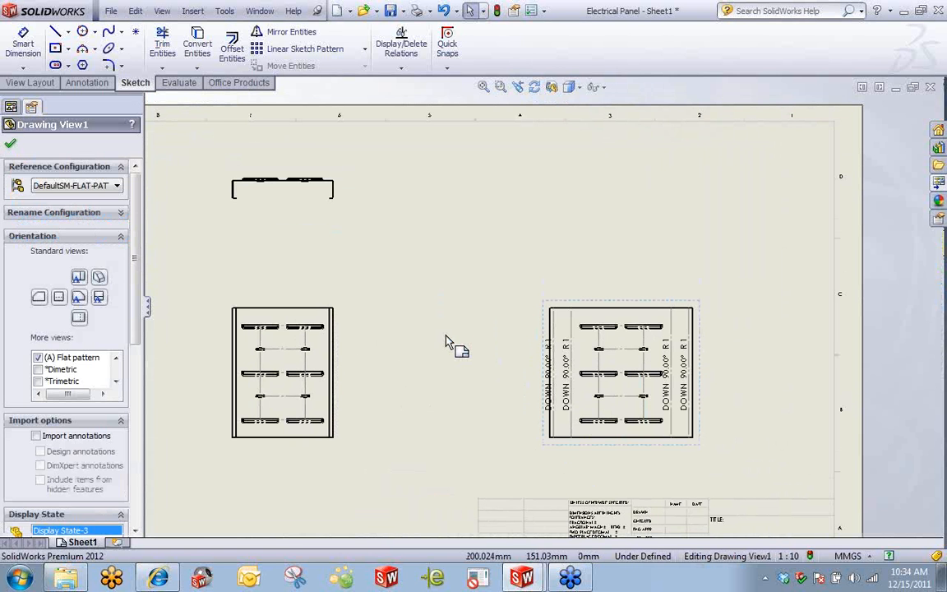
{"action": "left_click", "coordinate": [193, 10]}
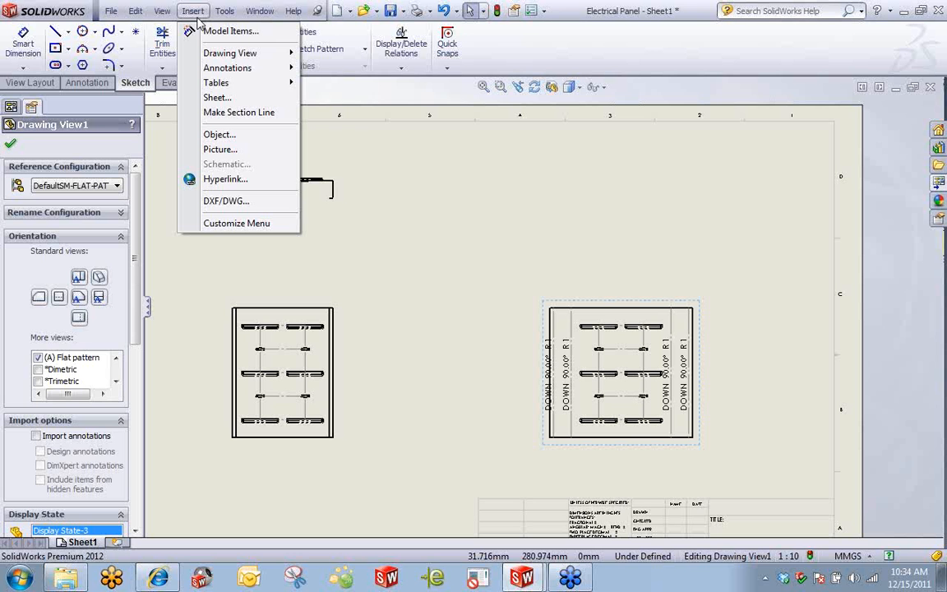
{"action": "mouse_move", "coordinate": [259, 86]}
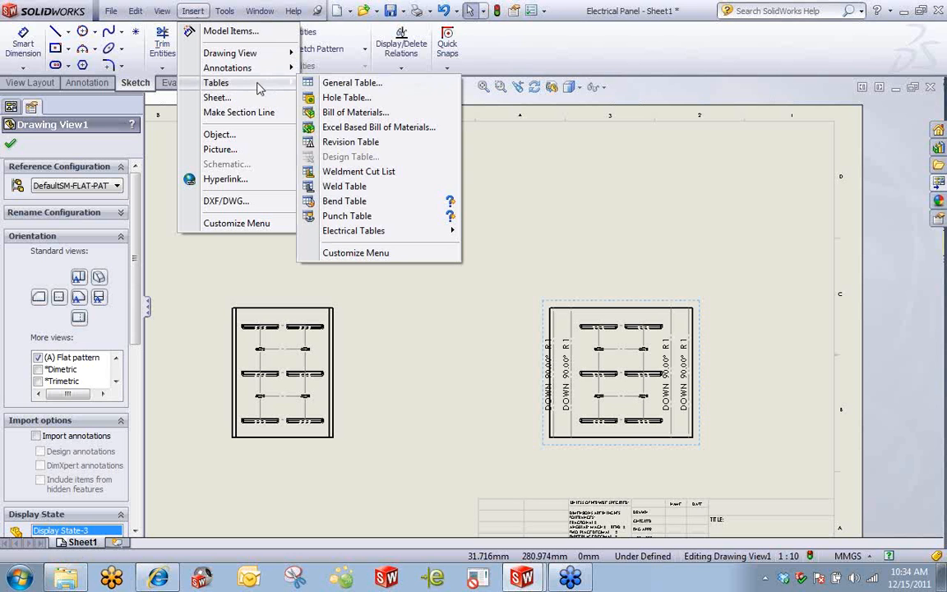
{"action": "left_click", "coordinate": [390, 205]}
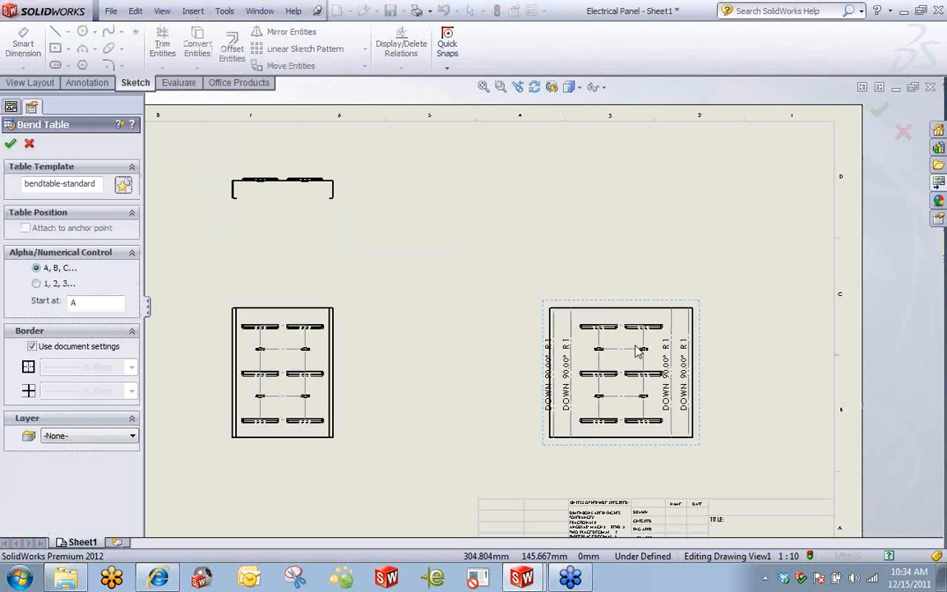
{"action": "scroll", "coordinate": [625, 370], "scroll_direction": "down", "scroll_amount": 5}
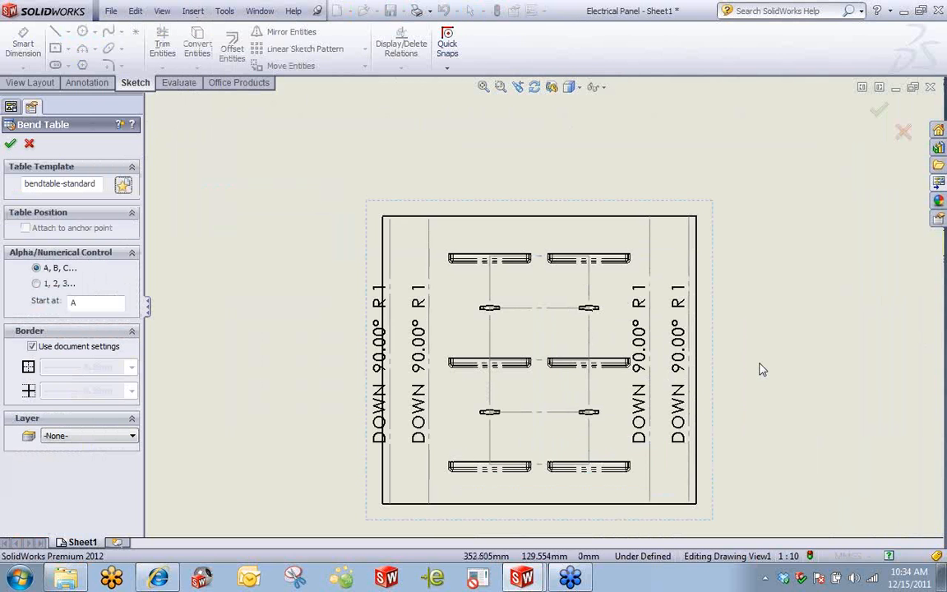
{"action": "scroll", "coordinate": [469, 394], "scroll_direction": "down", "scroll_amount": 4}
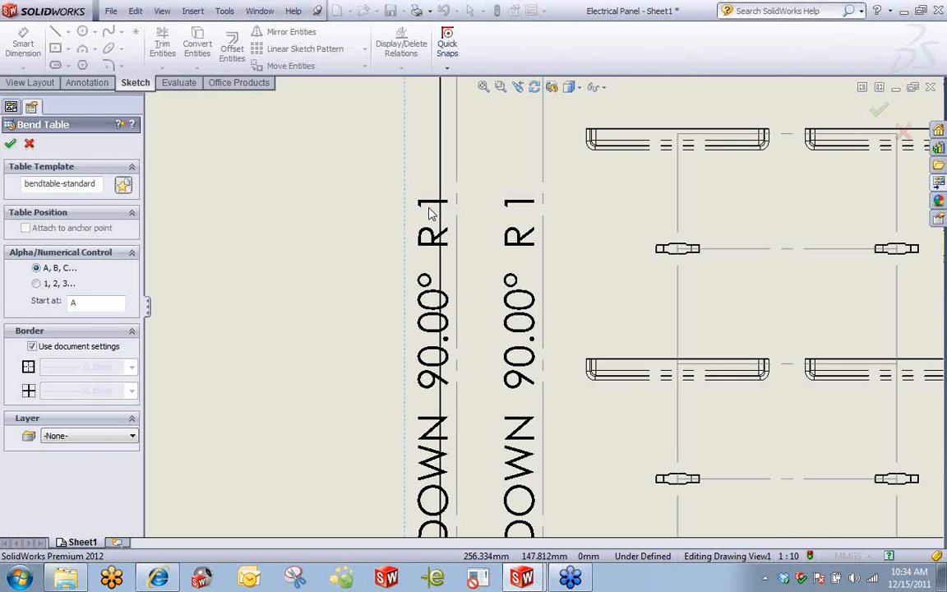
{"action": "scroll", "coordinate": [671, 268], "scroll_direction": "up", "scroll_amount": 8}
{"action": "middle_click_drag", "start_coordinate": [749, 197], "coordinate": [653, 283]}
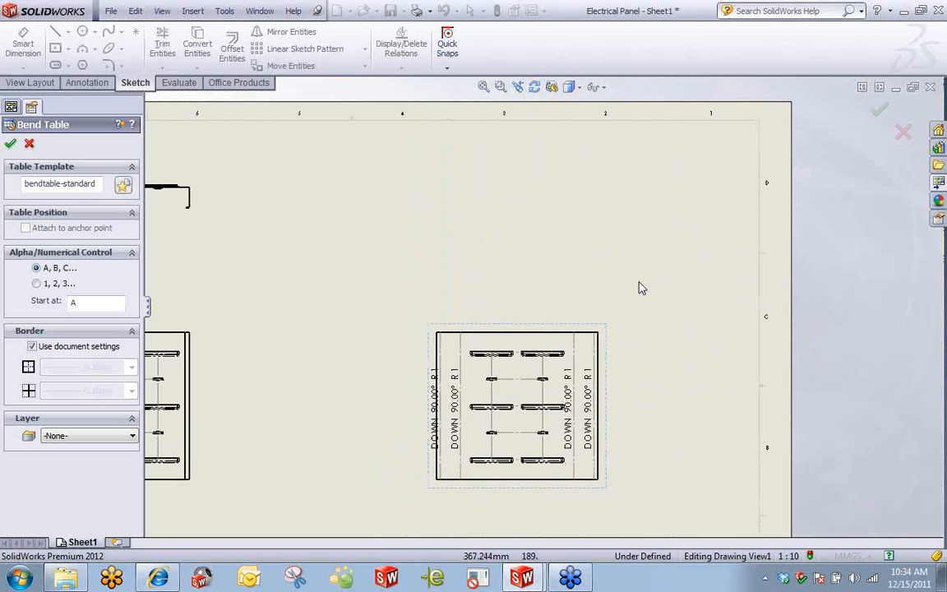
{"action": "left_click", "coordinate": [11, 145]}
{"action": "left_click_drag", "start_coordinate": [437, 164], "coordinate": [527, 375]}
{"action": "scroll", "coordinate": [526, 329], "scroll_direction": "up", "scroll_amount": 3}
{"action": "scroll", "coordinate": [524, 396], "scroll_direction": "down", "scroll_amount": 2}
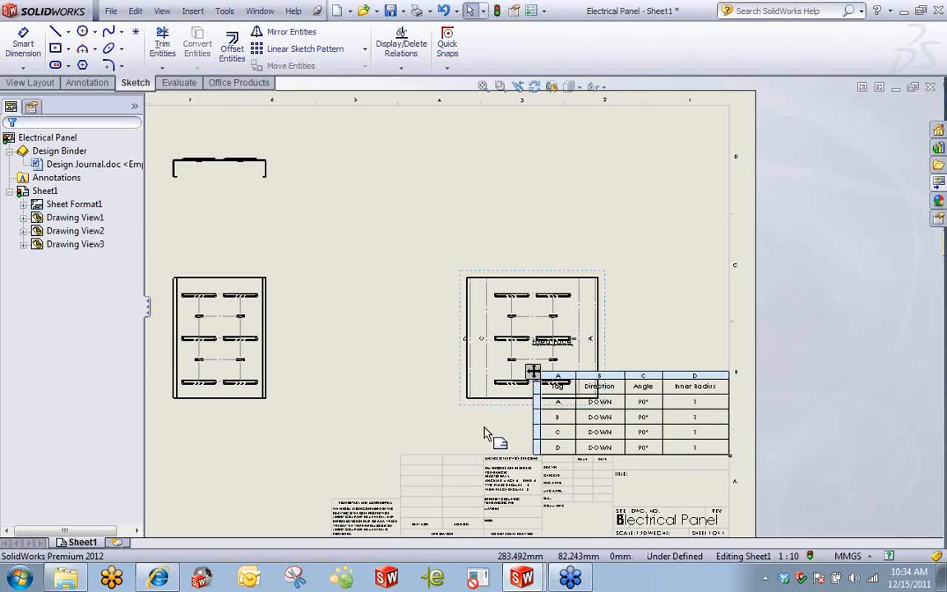
Move the flat pattern view to the left so it clears the bend table
{"action": "scroll", "coordinate": [485, 433], "scroll_direction": "down", "scroll_amount": 2}
{"action": "left_click_drag", "start_coordinate": [507, 397], "coordinate": [391, 394]}
{"action": "left_click", "coordinate": [454, 382]}
{"action": "scroll", "coordinate": [475, 305], "scroll_direction": "down", "scroll_amount": 3}
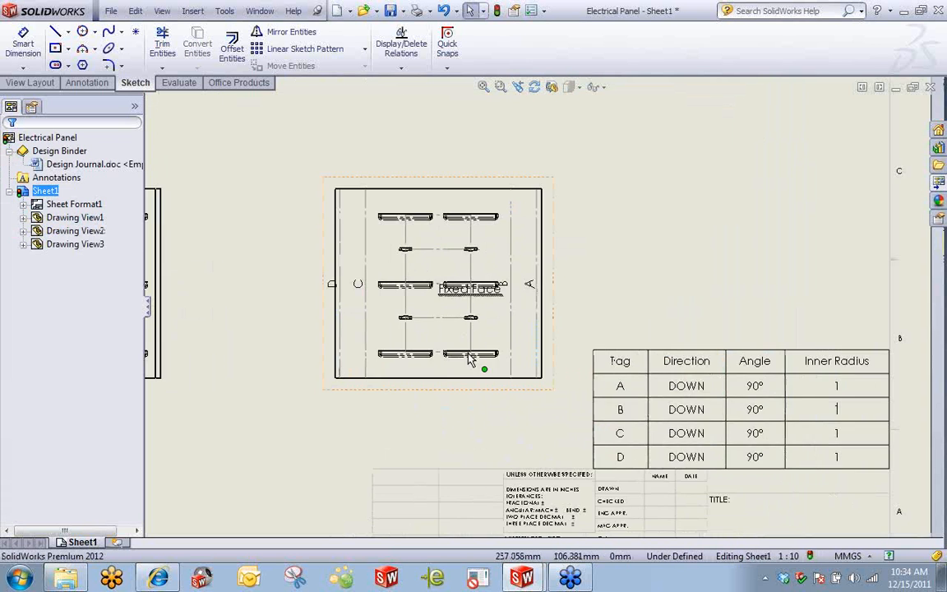
Move the Fixed Face note below the bottom row of louvers in the flat pattern view
{"action": "scroll", "coordinate": [490, 328], "scroll_direction": "down", "scroll_amount": 2}
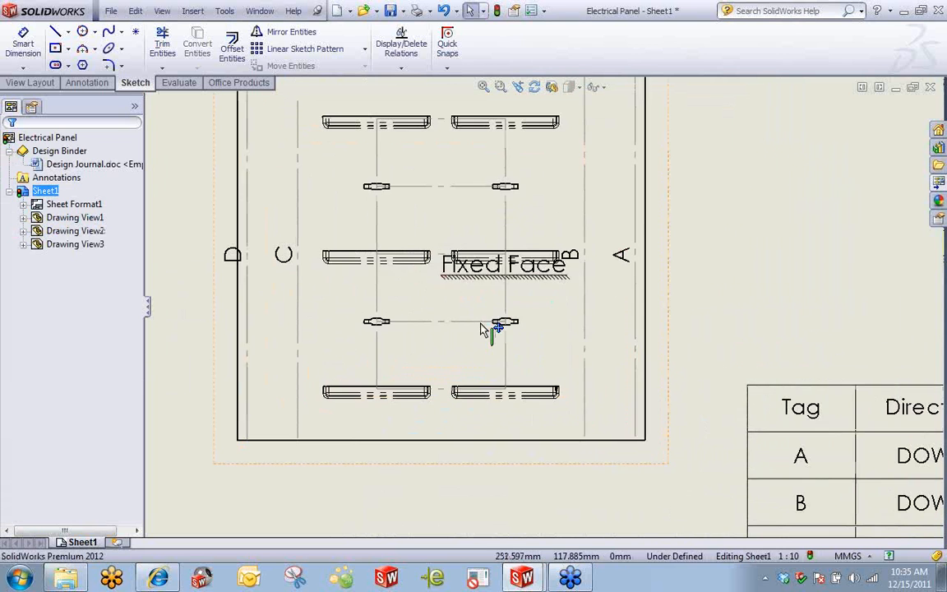
{"action": "left_click", "coordinate": [493, 279]}
{"action": "left_click_drag", "start_coordinate": [493, 279], "coordinate": [436, 435]}
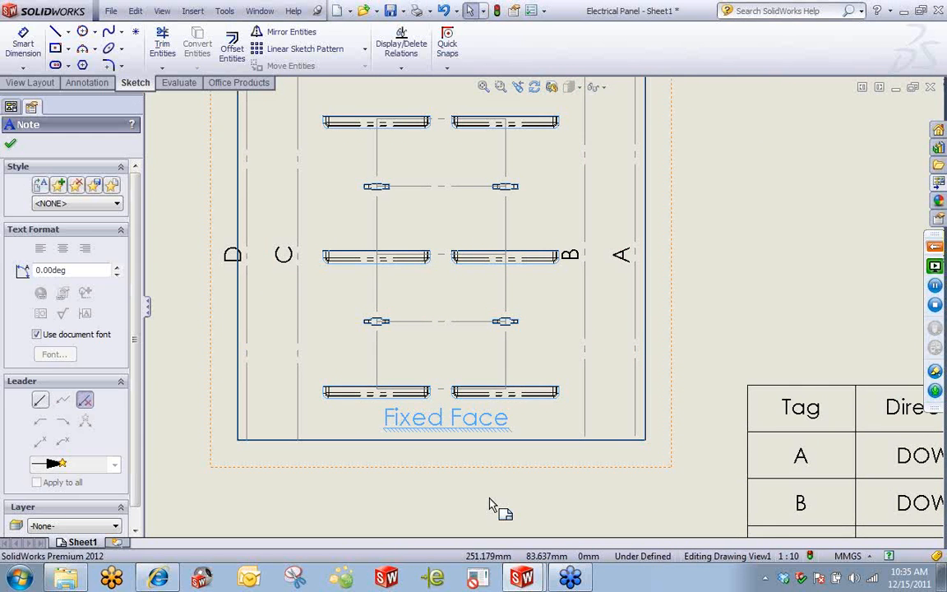
{"action": "left_click", "coordinate": [636, 482]}
{"action": "scroll", "coordinate": [584, 418], "scroll_direction": "up", "scroll_amount": 3}
{"action": "middle_click_drag", "start_coordinate": [585, 418], "coordinate": [470, 419]}
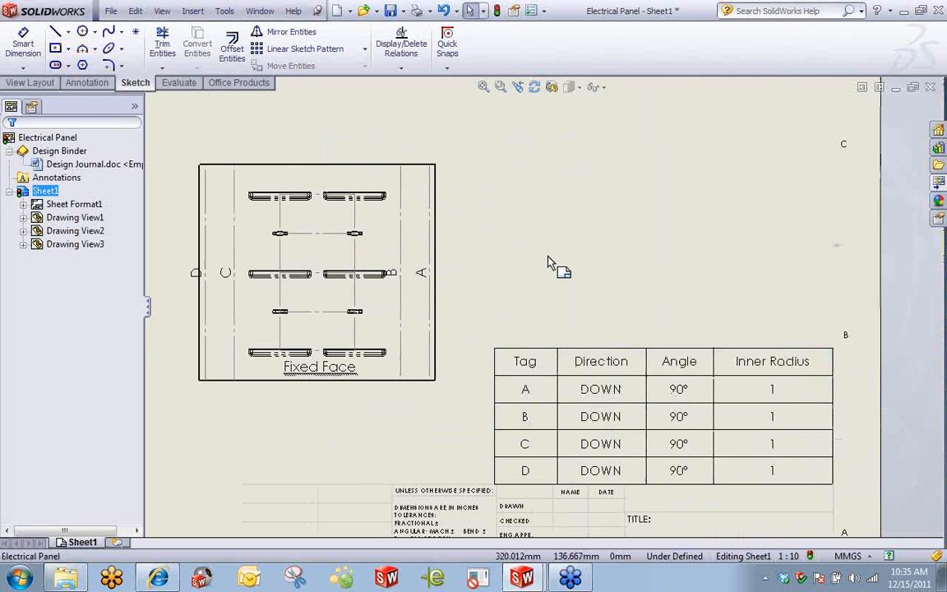
Try to insert a punch table for the flat pattern view, with the datum origin at the view's lower-left corner, placed at the sheet's upper edge
{"action": "scroll", "coordinate": [502, 198], "scroll_direction": "up", "scroll_amount": 5}
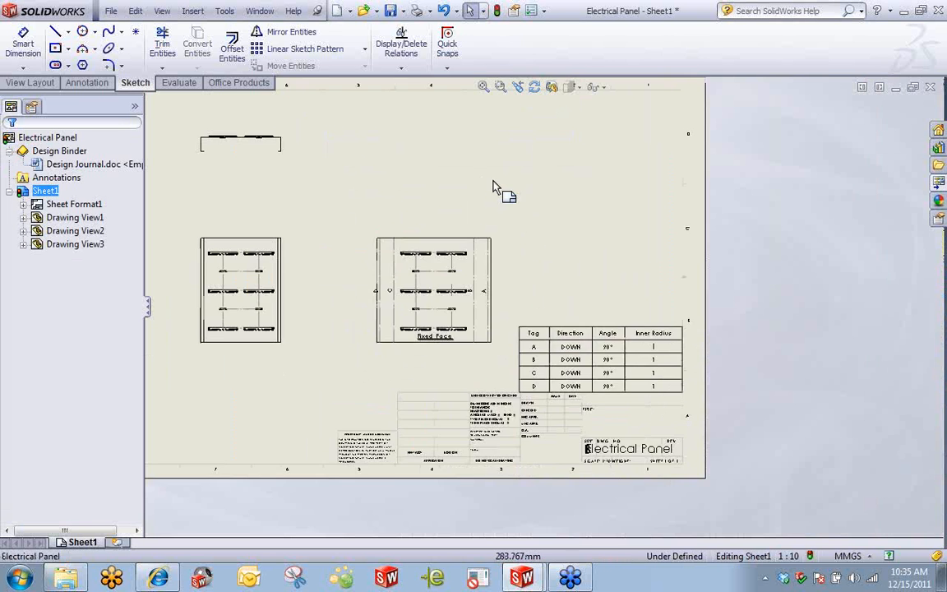
{"action": "left_click", "coordinate": [489, 312]}
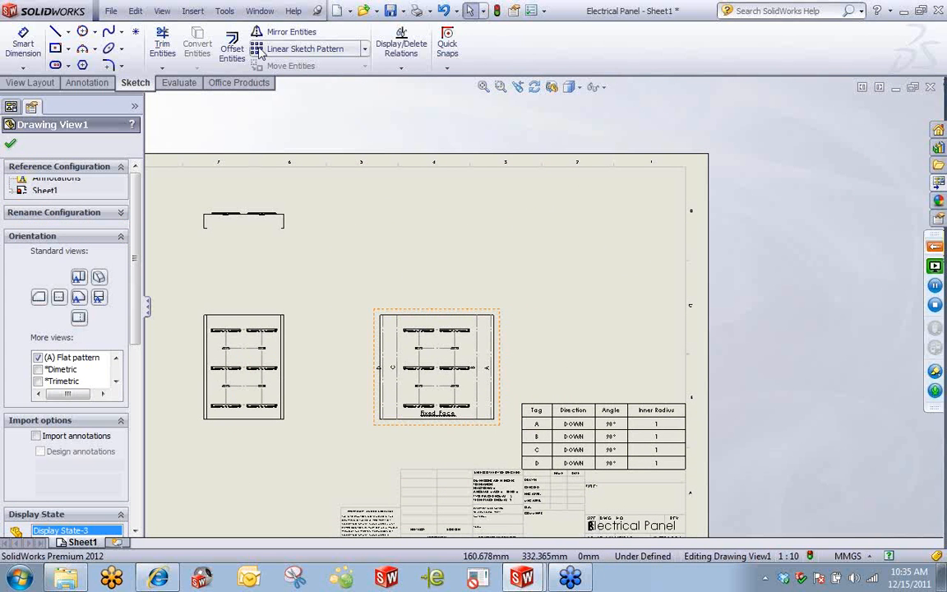
{"action": "left_click", "coordinate": [196, 13]}
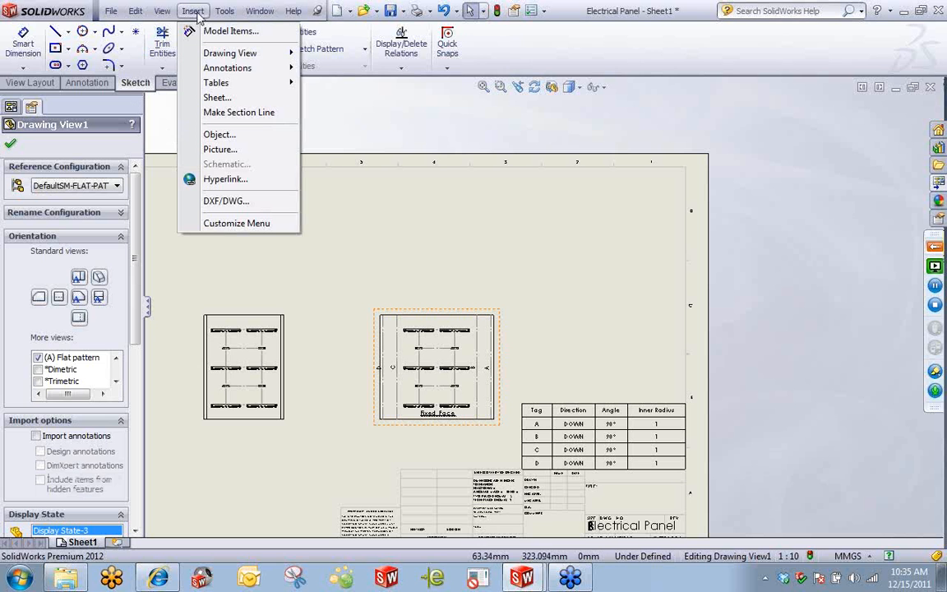
{"action": "mouse_move", "coordinate": [234, 86]}
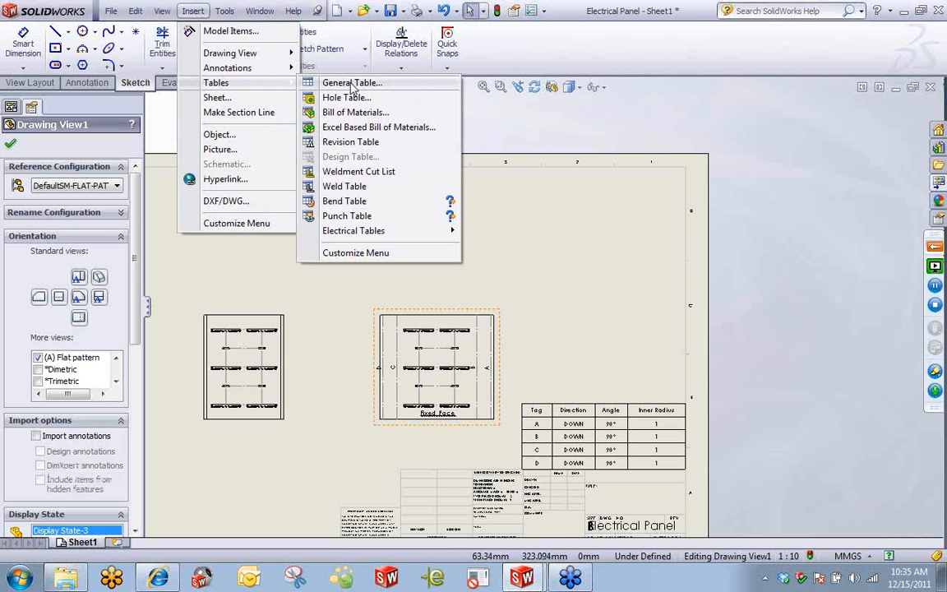
{"action": "left_click", "coordinate": [388, 216]}
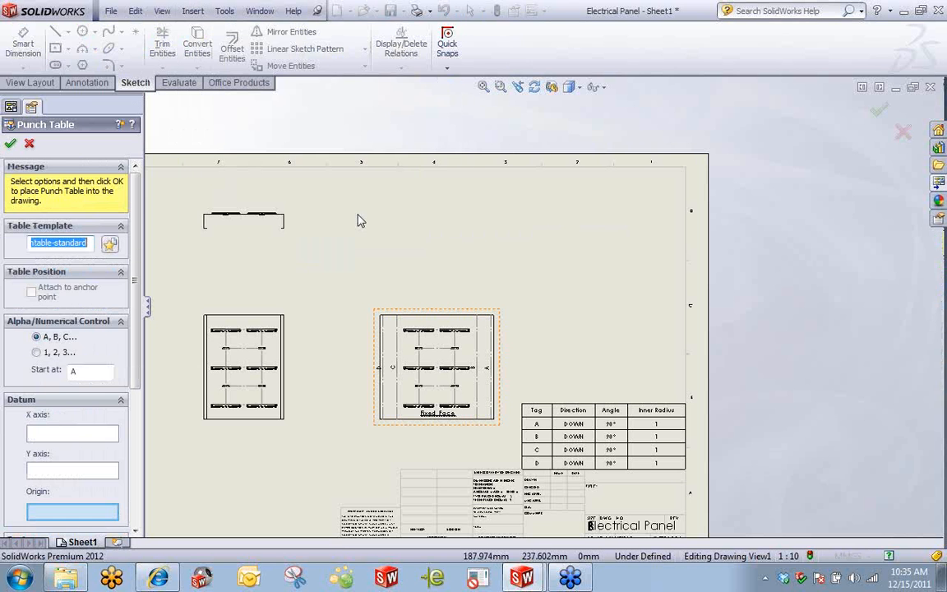
{"action": "scroll", "coordinate": [418, 372], "scroll_direction": "down", "scroll_amount": 6}
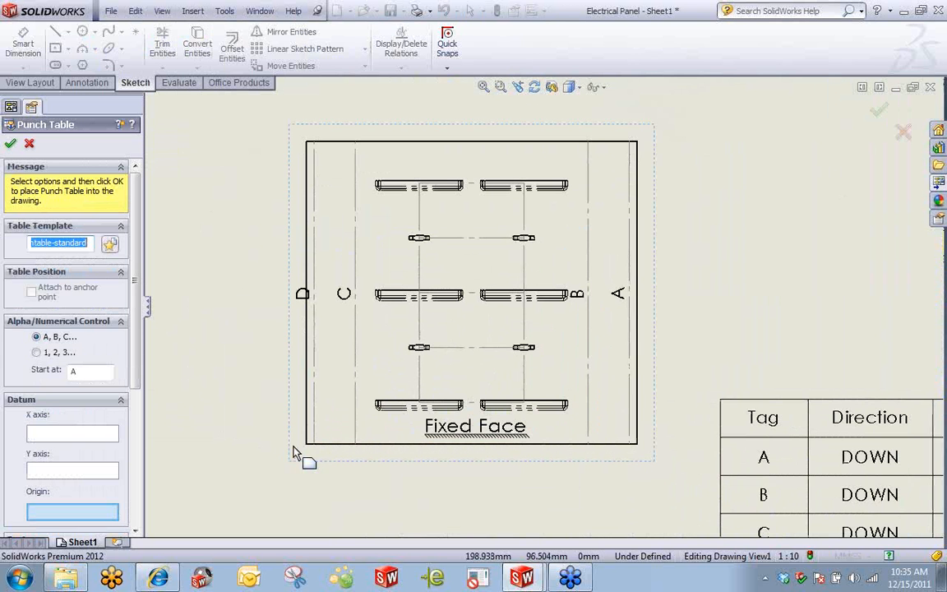
{"action": "left_click", "coordinate": [306, 444]}
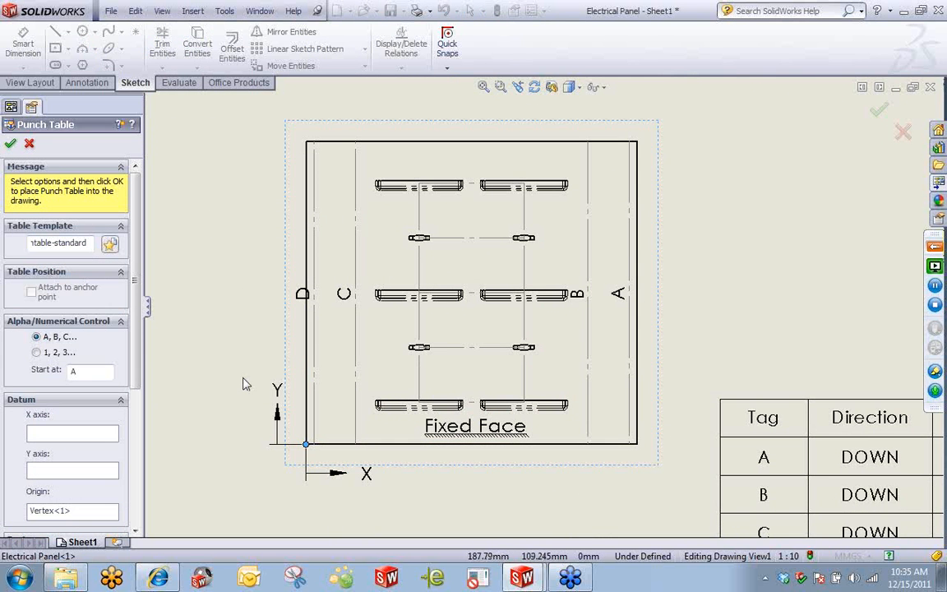
{"action": "scroll", "coordinate": [544, 307], "scroll_direction": "up", "scroll_amount": 1}
{"action": "left_click", "coordinate": [713, 172]}
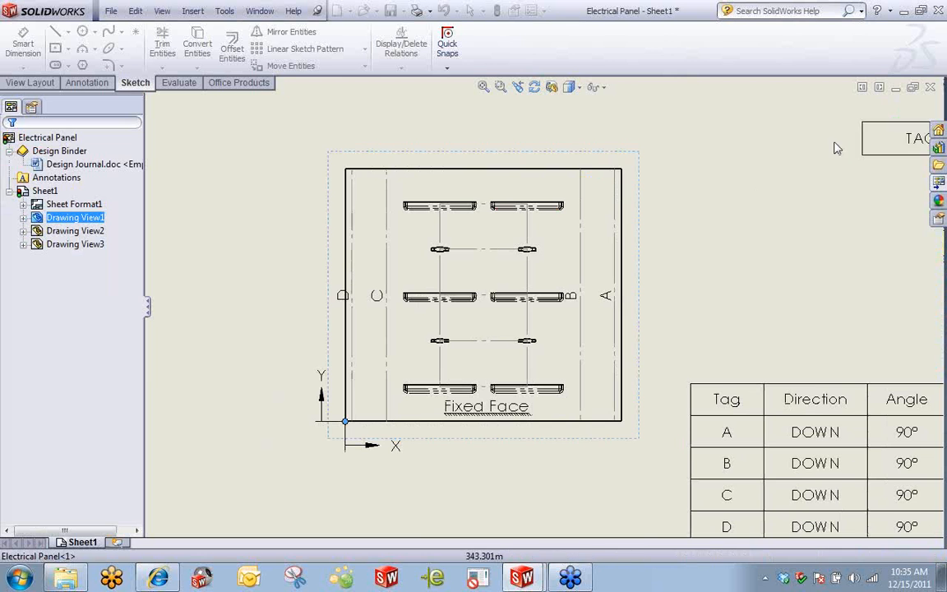
{"action": "scroll", "coordinate": [697, 163], "scroll_direction": "up", "scroll_amount": 4}
{"action": "middle_click_drag", "start_coordinate": [620, 152], "coordinate": [563, 192]}
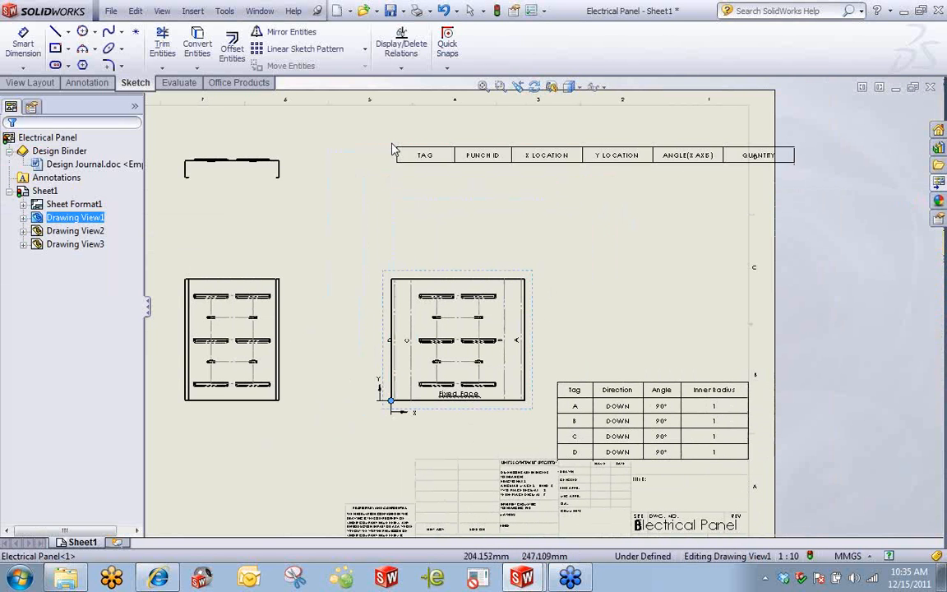
{"action": "left_click", "coordinate": [344, 107]}
{"action": "scroll", "coordinate": [382, 272], "scroll_direction": "down", "scroll_amount": 1}
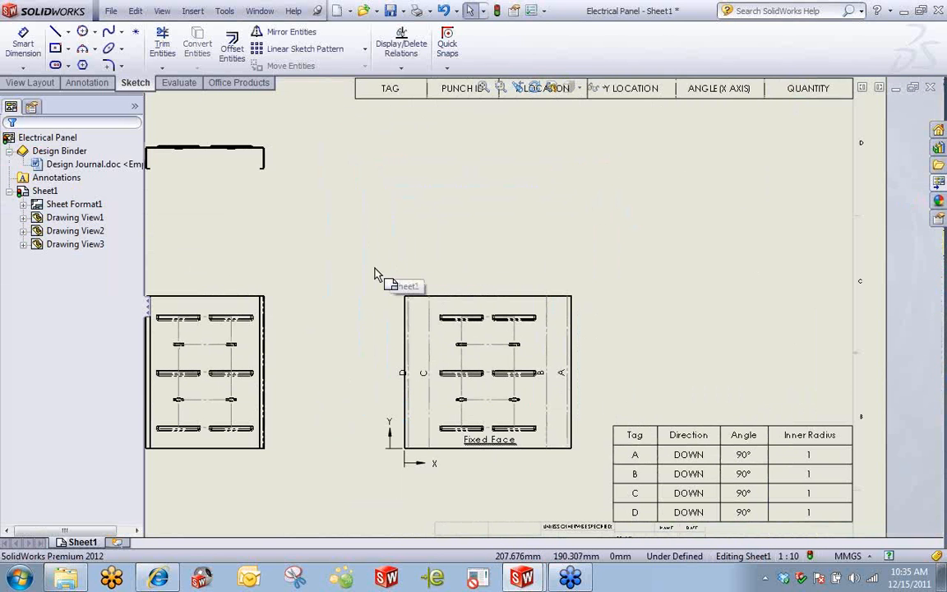
Undo the insertion of the header-only punch table
{"action": "left_click", "coordinate": [40, 193]}
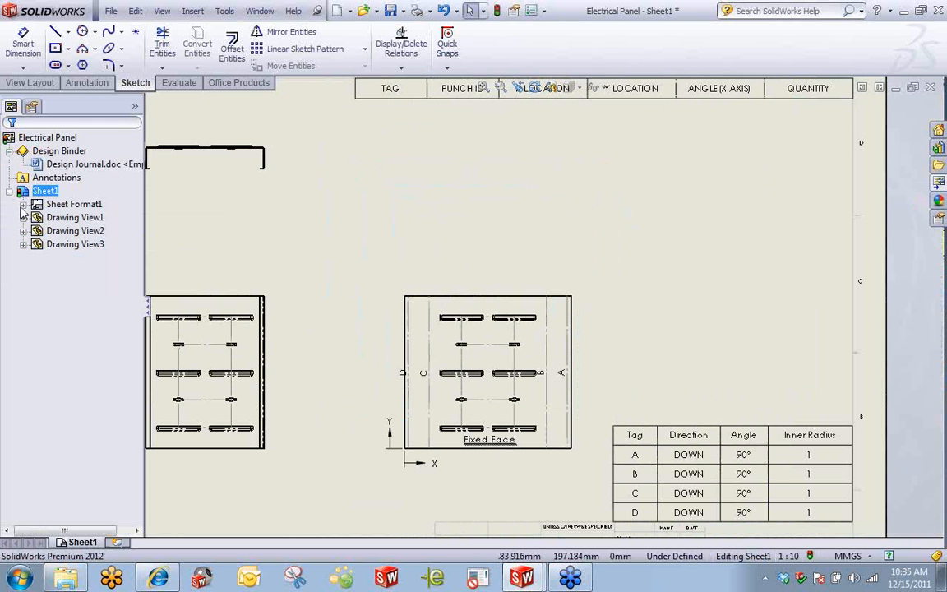
{"action": "key", "text": "z"}
{"action": "key", "text": "z"}
{"action": "key", "text": "ctrl+z"}
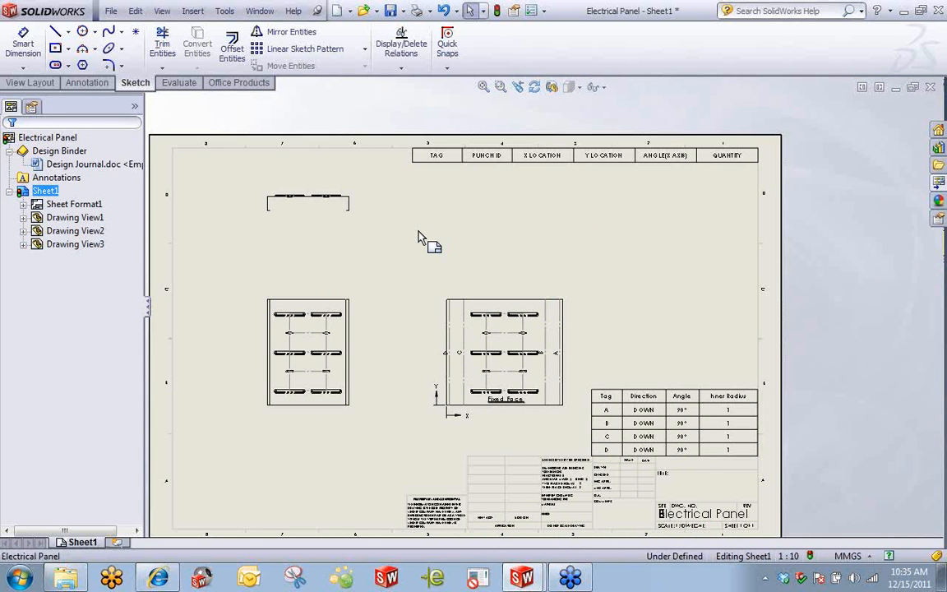
Insert a punch table for the flat pattern view with A, B, C tags and its lower-left corner as origin, placed along the sheet's upper edge
{"action": "scroll", "coordinate": [448, 252], "scroll_direction": "down", "scroll_amount": 1}
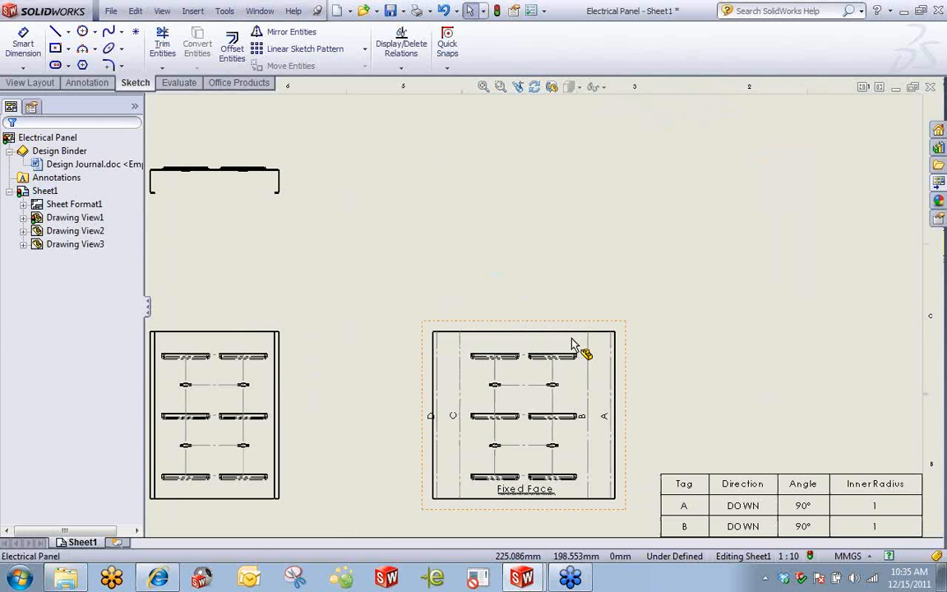
{"action": "scroll", "coordinate": [572, 343], "scroll_direction": "down", "scroll_amount": 1}
{"action": "left_click", "coordinate": [194, 11]}
{"action": "mouse_move", "coordinate": [217, 82]}
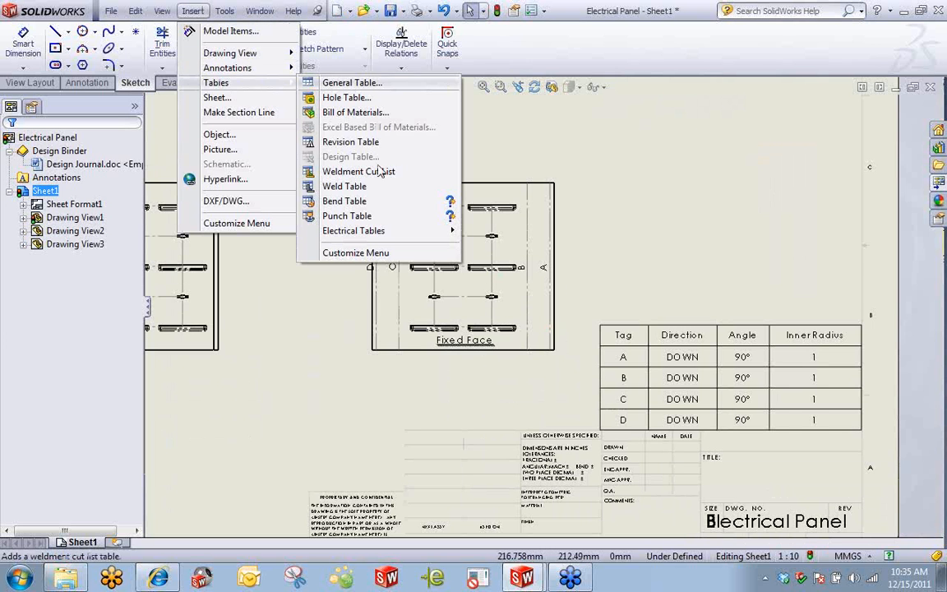
{"action": "left_click", "coordinate": [374, 216]}
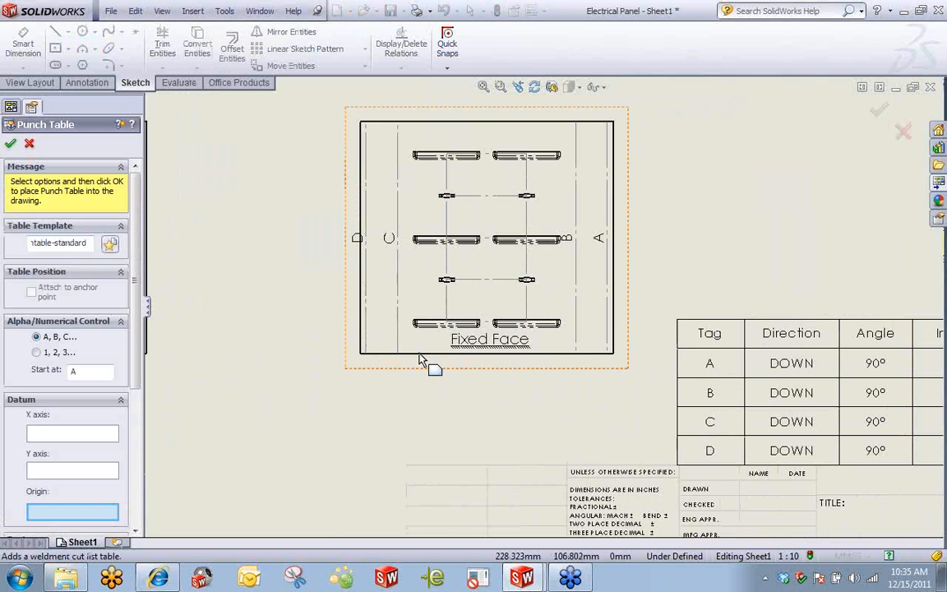
{"action": "left_click", "coordinate": [360, 355]}
{"action": "scroll", "coordinate": [461, 341], "scroll_direction": "down", "scroll_amount": 1}
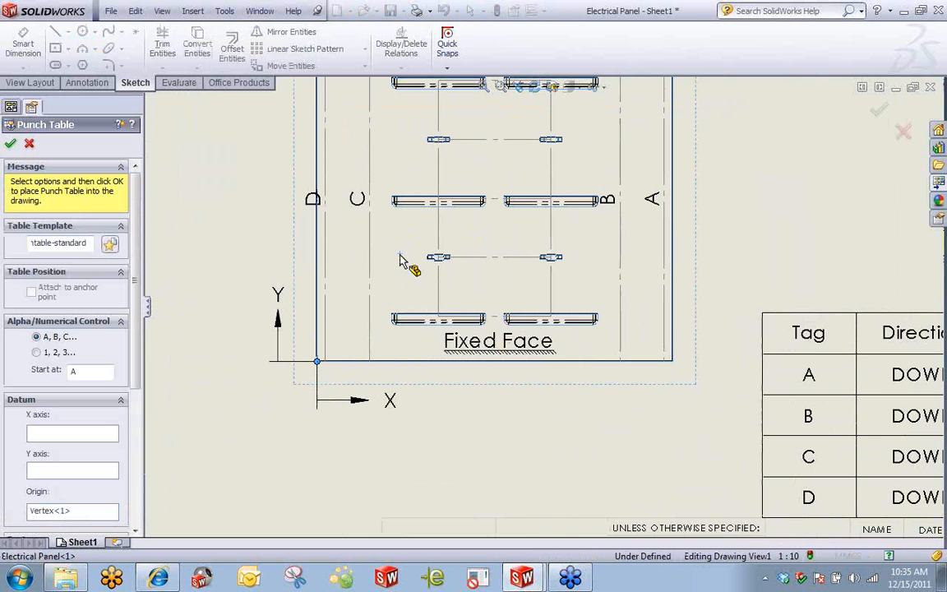
{"action": "scroll", "coordinate": [400, 256], "scroll_direction": "up", "scroll_amount": 5}
{"action": "mouse_move", "coordinate": [673, 246]}
{"action": "middle_mouse_down"}
{"action": "mouse_move", "coordinate": [649, 245]}
{"action": "mouse_move", "coordinate": [548, 323]}
{"action": "middle_mouse_up"}
{"action": "scroll", "coordinate": [573, 280], "scroll_direction": "down", "scroll_amount": 1}
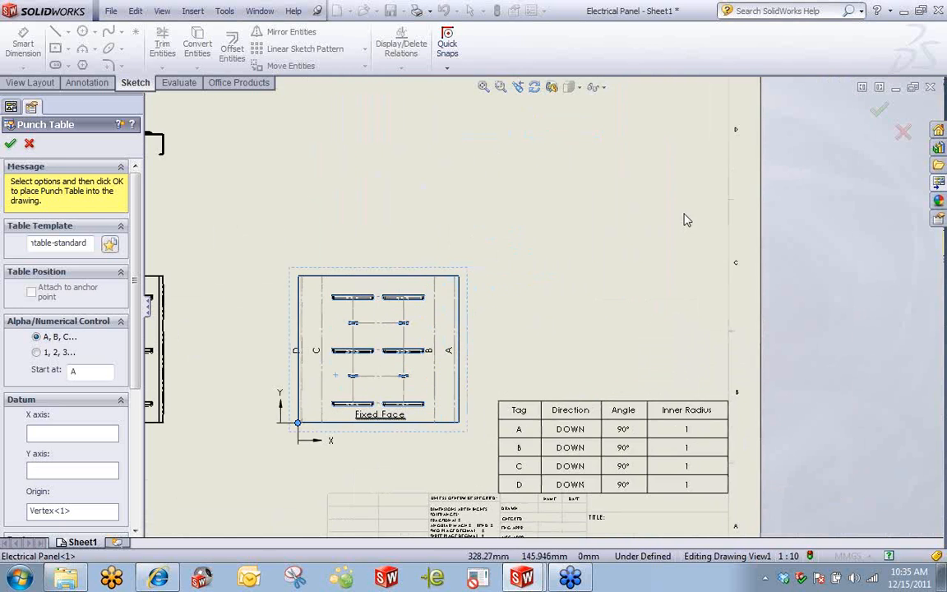
{"action": "left_click", "coordinate": [871, 115]}
{"action": "scroll", "coordinate": [460, 150], "scroll_direction": "up", "scroll_amount": 1}
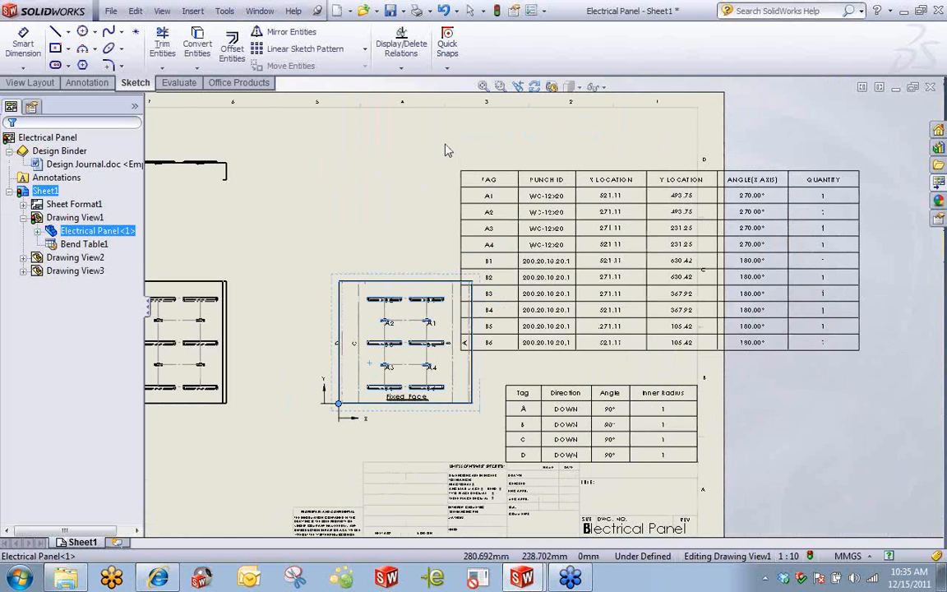
{"action": "left_click", "coordinate": [304, 115]}
{"action": "scroll", "coordinate": [501, 239], "scroll_direction": "down", "scroll_amount": 1}
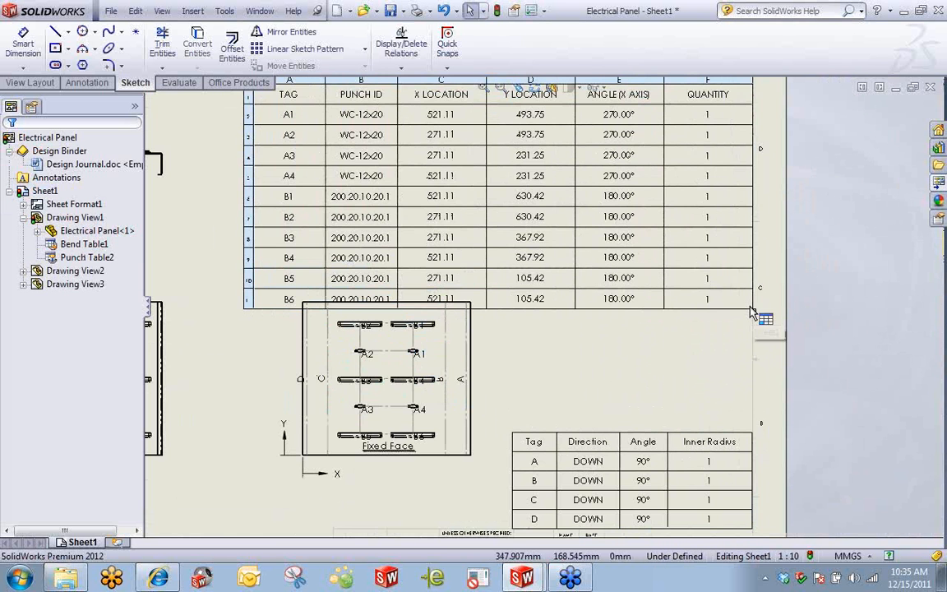
Shrink the punch table and move it into the upper-right corner of the sheet border
{"action": "left_click_drag", "start_coordinate": [754, 311], "coordinate": [623, 244]}
{"action": "scroll", "coordinate": [621, 222], "scroll_direction": "up", "scroll_amount": 3}
{"action": "middle_click_drag", "start_coordinate": [616, 230], "coordinate": [597, 306]}
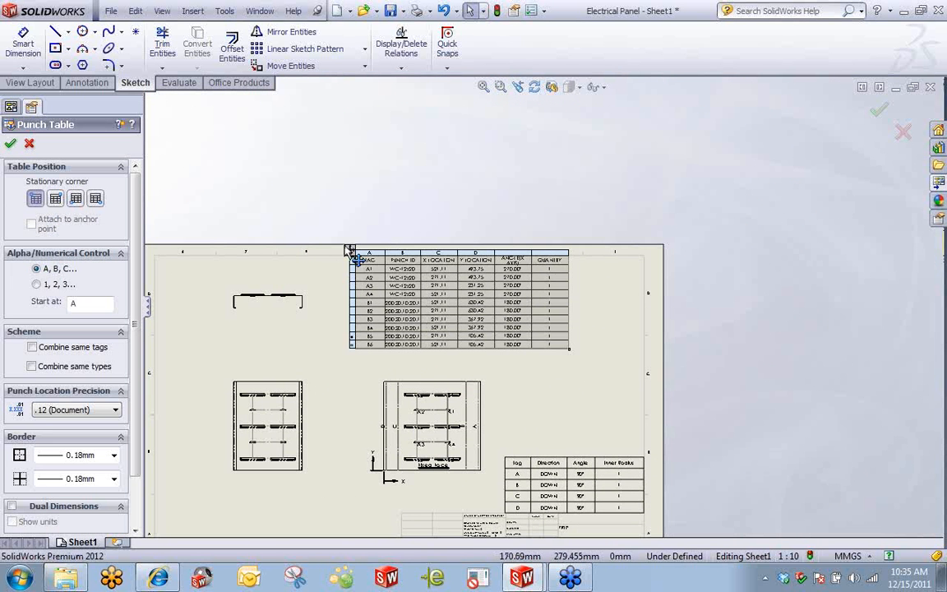
{"action": "left_click_drag", "start_coordinate": [351, 250], "coordinate": [425, 249]}
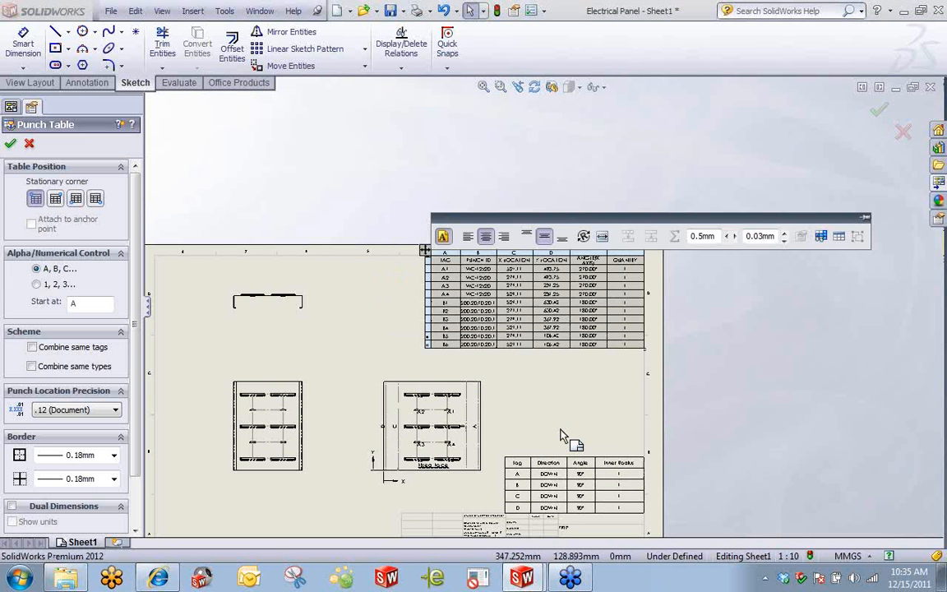
Combine the same tags in the punch table and expand them again
{"action": "scroll", "coordinate": [549, 400], "scroll_direction": "down", "scroll_amount": 6}
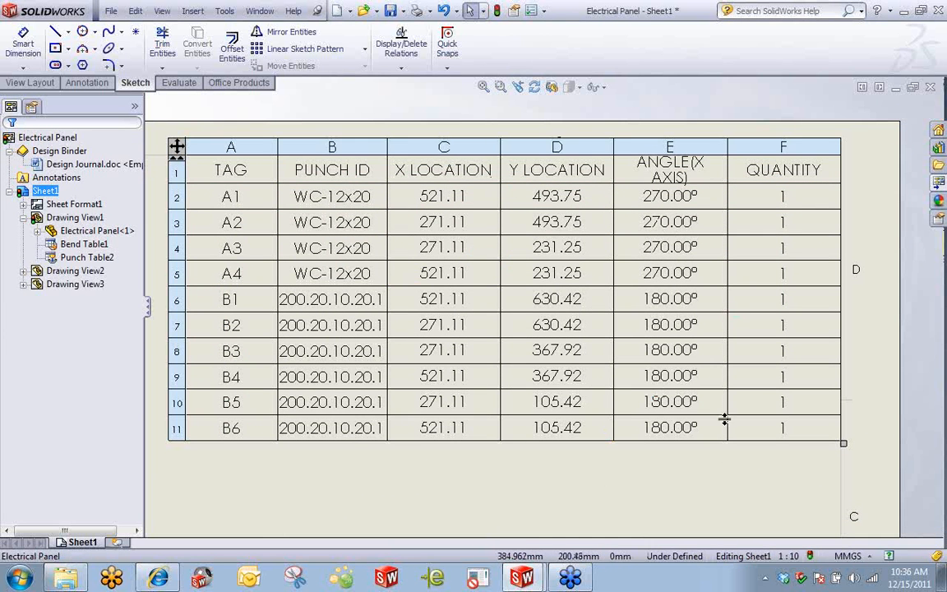
{"action": "scroll", "coordinate": [293, 346], "scroll_direction": "up", "scroll_amount": 3}
{"action": "middle_click_drag", "start_coordinate": [306, 340], "coordinate": [484, 298]}
{"action": "scroll", "coordinate": [492, 262], "scroll_direction": "down", "scroll_amount": 3}
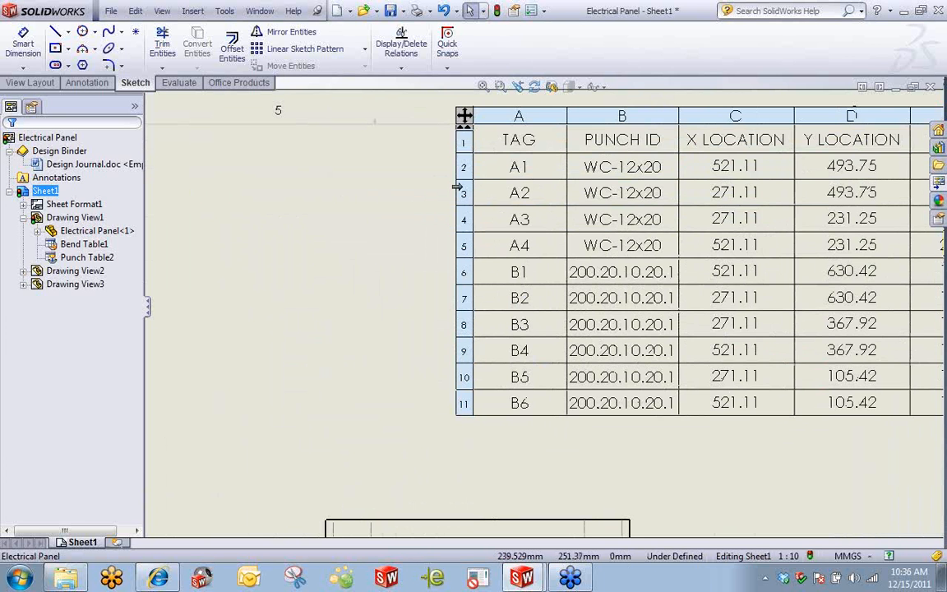
{"action": "left_click", "coordinate": [463, 116]}
{"action": "right_click", "coordinate": [465, 118]}
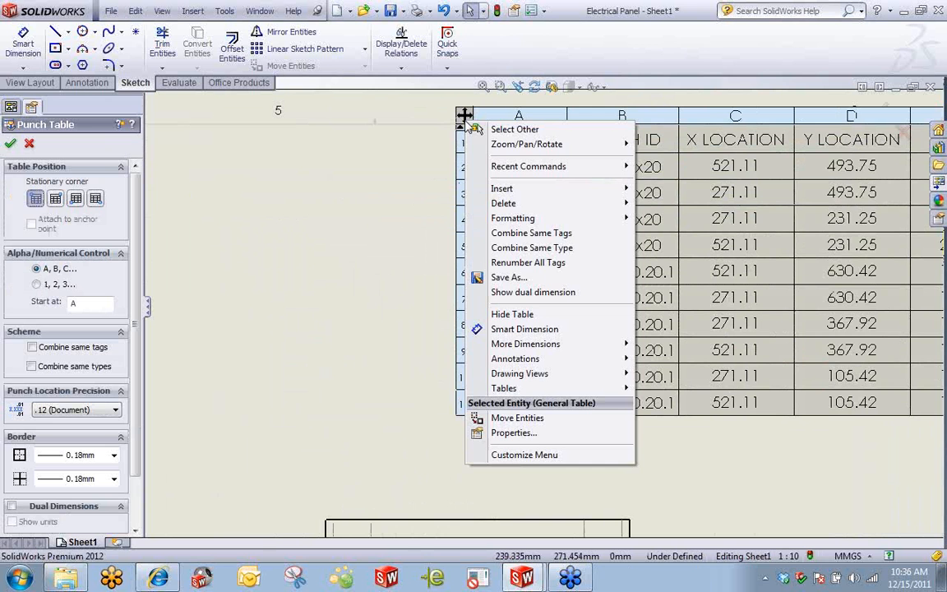
{"action": "left_click", "coordinate": [571, 234]}
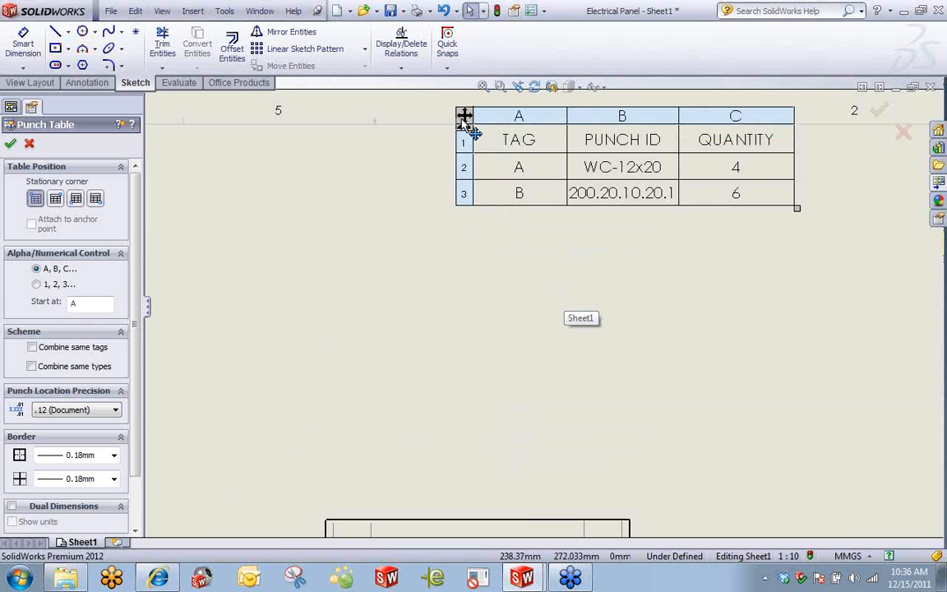
{"action": "right_click", "coordinate": [465, 124]}
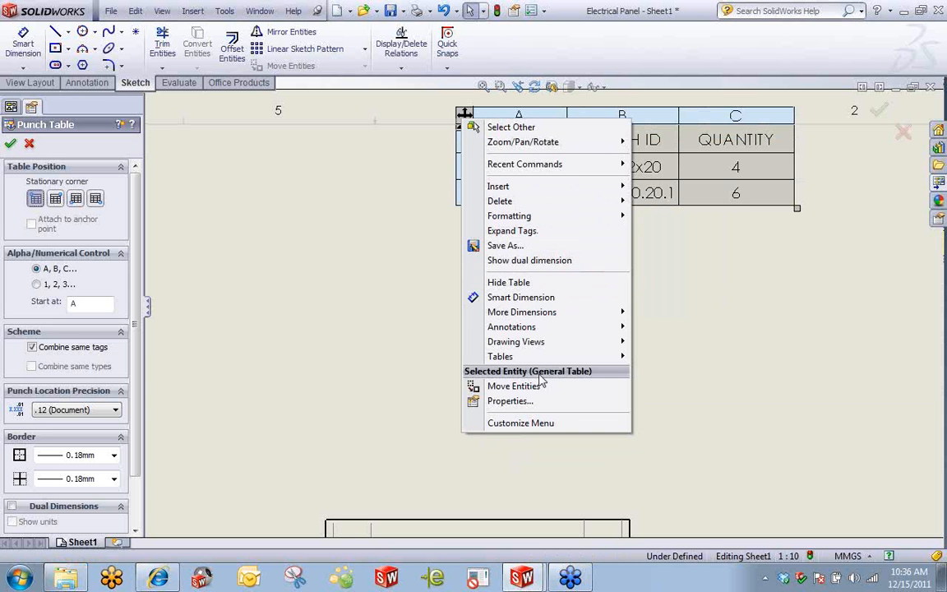
{"action": "left_click", "coordinate": [526, 231]}
Combine the punch table's cells of the same type so each punch ID is listed once
{"action": "right_click", "coordinate": [465, 116]}
{"action": "left_click", "coordinate": [559, 244]}
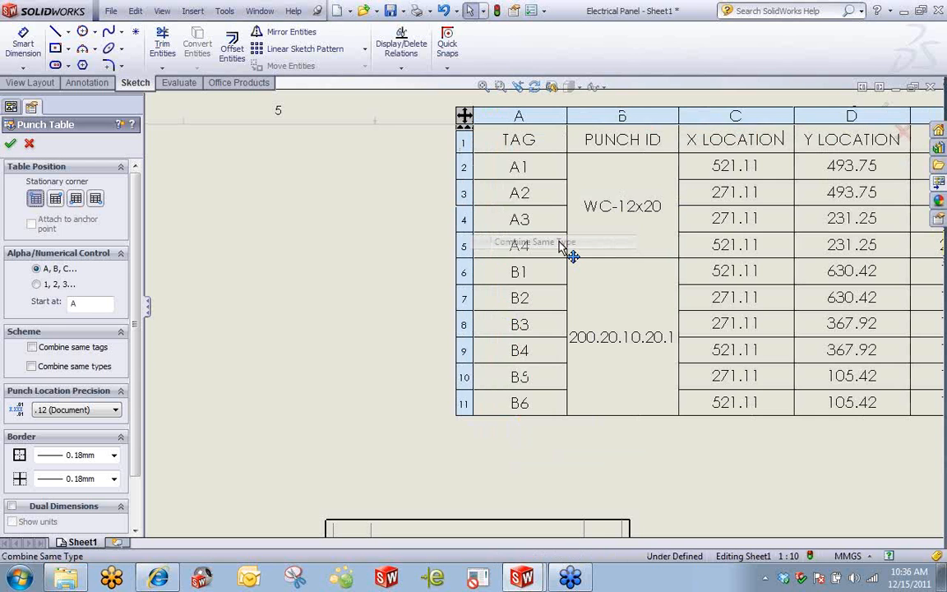
{"action": "left_click", "coordinate": [417, 373]}
Examine the punch tags on the flat pattern view and the overall layout of the drawing sheet
{"action": "scroll", "coordinate": [542, 309], "scroll_direction": "up", "scroll_amount": 3}
{"action": "middle_click_drag", "start_coordinate": [717, 301], "coordinate": [592, 314]}
{"action": "scroll", "coordinate": [577, 376], "scroll_direction": "down", "scroll_amount": 1}
{"action": "scroll", "coordinate": [634, 437], "scroll_direction": "down", "scroll_amount": 1}
{"action": "middle_click_drag", "start_coordinate": [529, 466], "coordinate": [739, 248]}
{"action": "scroll", "coordinate": [674, 291], "scroll_direction": "down", "scroll_amount": 2}
{"action": "scroll", "coordinate": [498, 334], "scroll_direction": "down", "scroll_amount": 2}
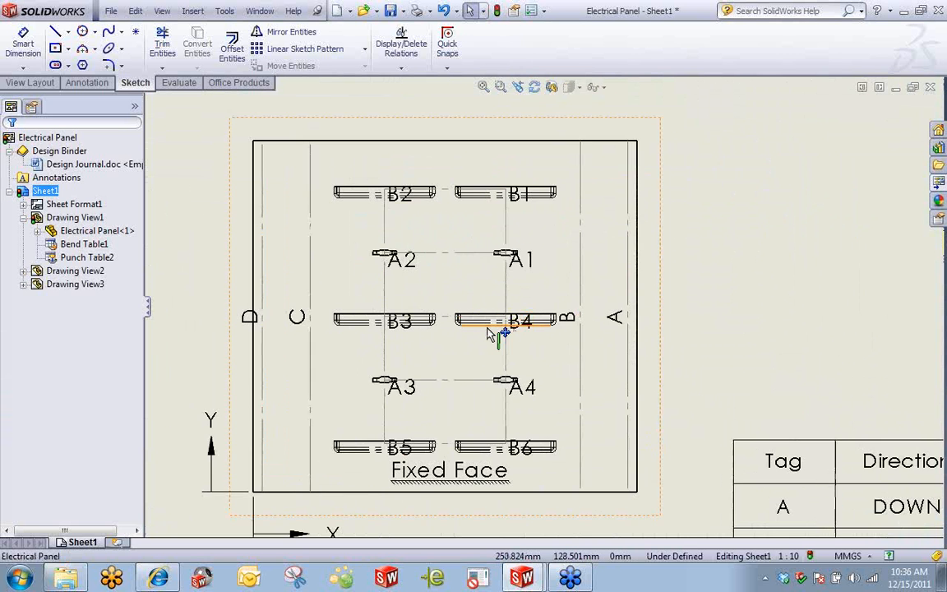
{"action": "scroll", "coordinate": [534, 322], "scroll_direction": "down", "scroll_amount": 1}
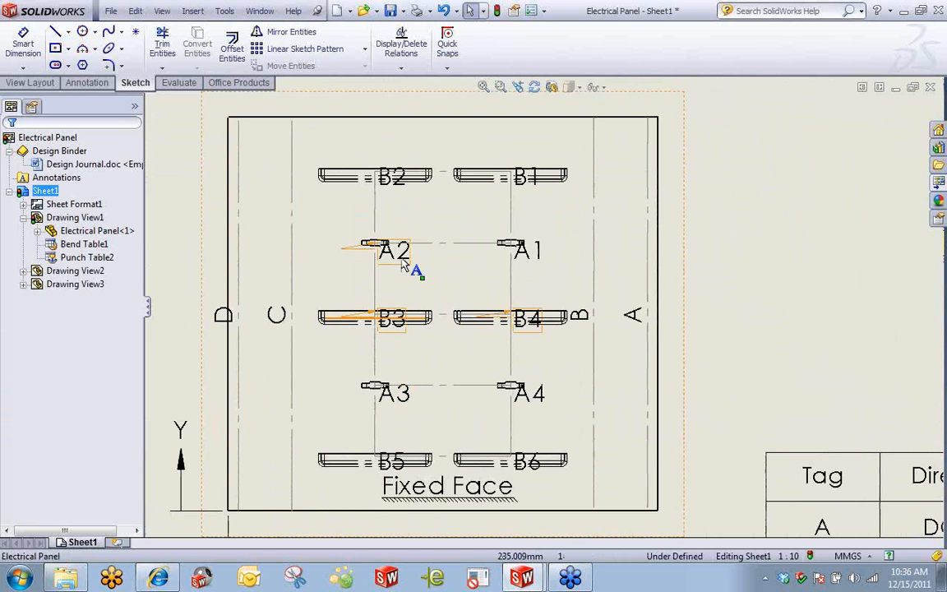
{"action": "scroll", "coordinate": [752, 295], "scroll_direction": "up", "scroll_amount": 3}
{"action": "scroll", "coordinate": [746, 284], "scroll_direction": "up", "scroll_amount": 3}
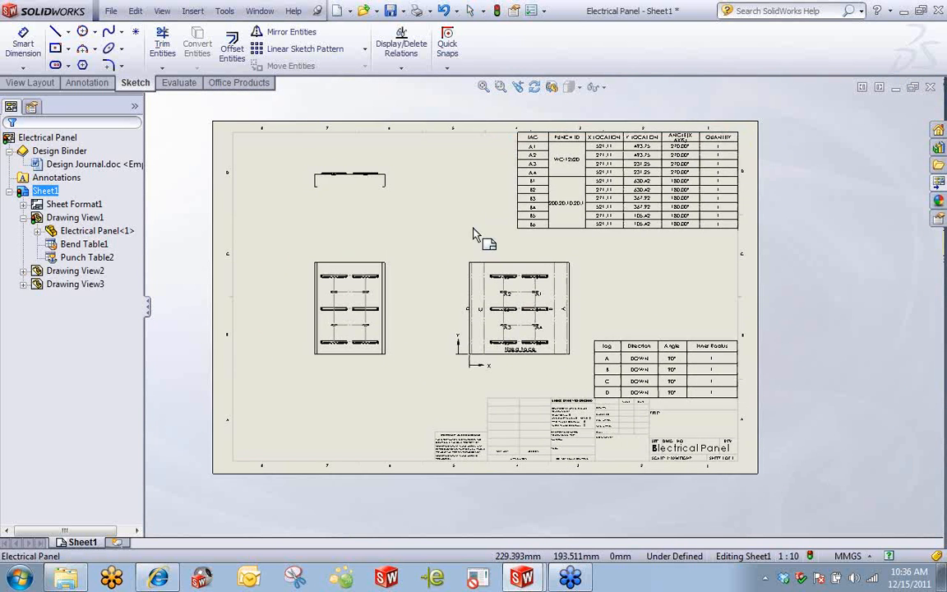
Close all open documents, both the electrical panel part and its drawing
{"action": "left_click", "coordinate": [261, 12]}
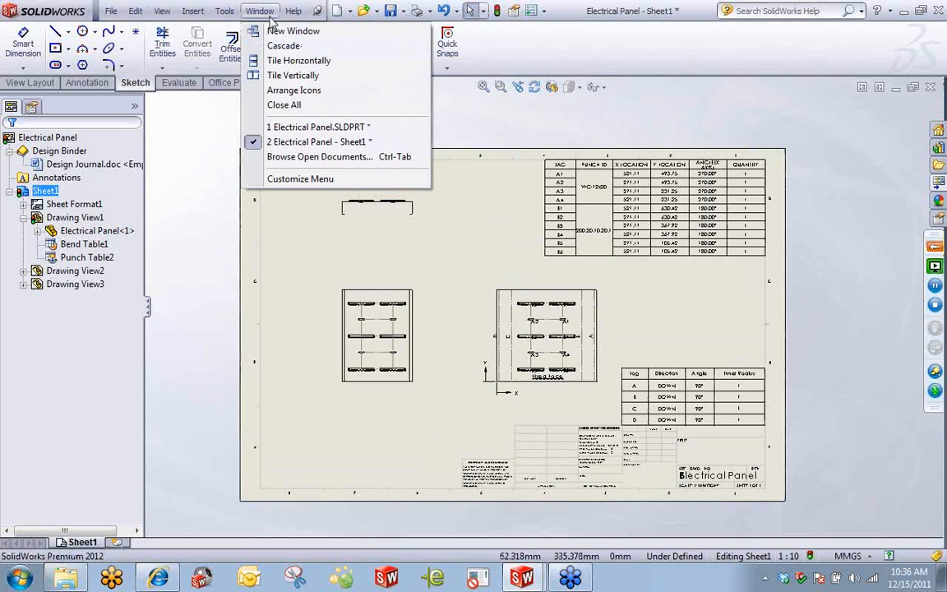
{"action": "left_click", "coordinate": [284, 105]}
{"action": "left_click", "coordinate": [479, 328]}
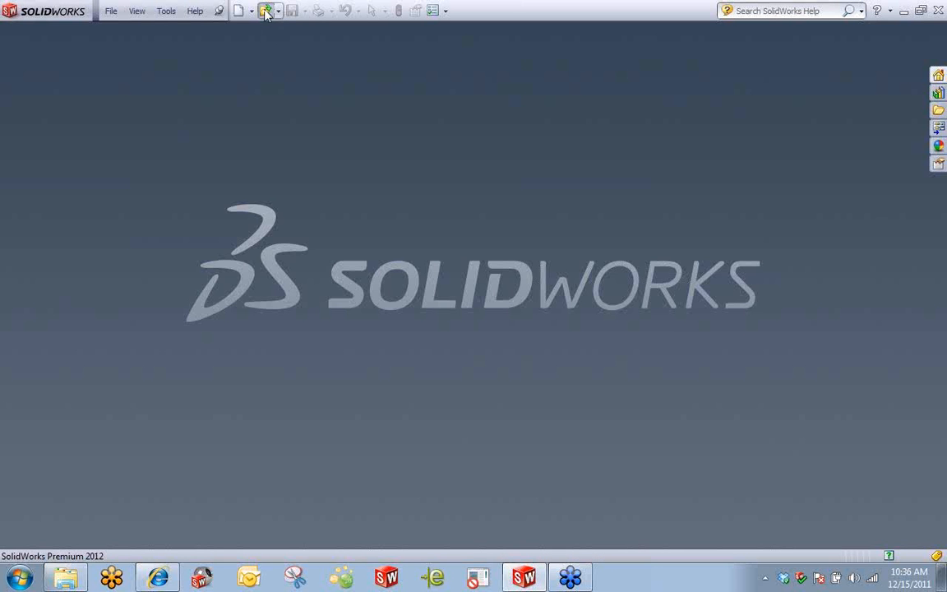
Open the part Intersect&Jog.SLDPRT from the Sheet Metal folder
{"action": "key", "text": "ctrl+o"}
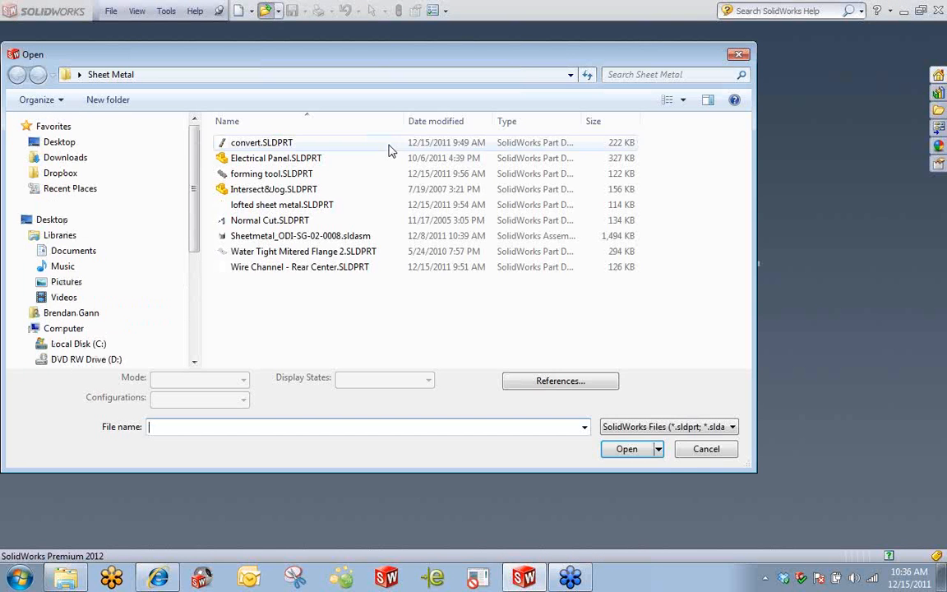
{"action": "double_click", "coordinate": [272, 189]}
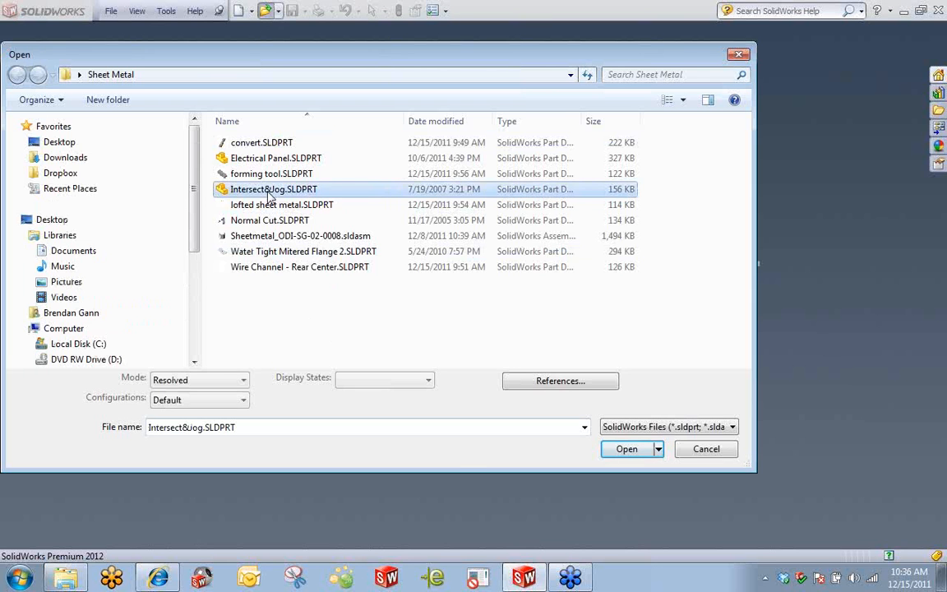
{"action": "middle_click_drag", "start_coordinate": [275, 195], "coordinate": [316, 206]}
{"action": "mouse_move", "coordinate": [468, 325]}
{"action": "middle_mouse_down"}
{"action": "mouse_move", "coordinate": [491, 338]}
{"action": "mouse_move", "coordinate": [465, 317]}
{"action": "middle_mouse_up"}
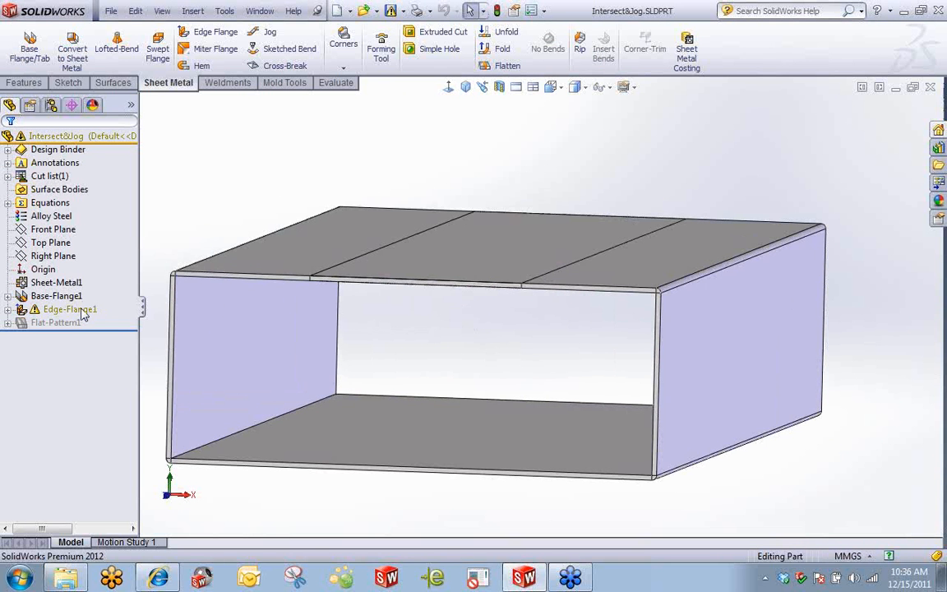
Preview the sheet metal box's flat pattern and return it to the folded state
{"action": "mouse_move", "coordinate": [82, 314]}
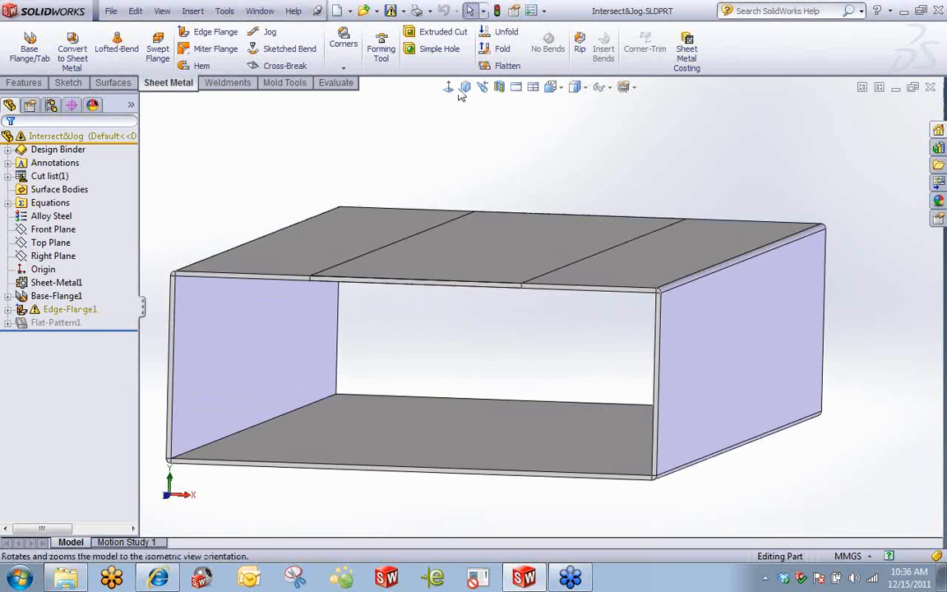
{"action": "left_click", "coordinate": [507, 65]}
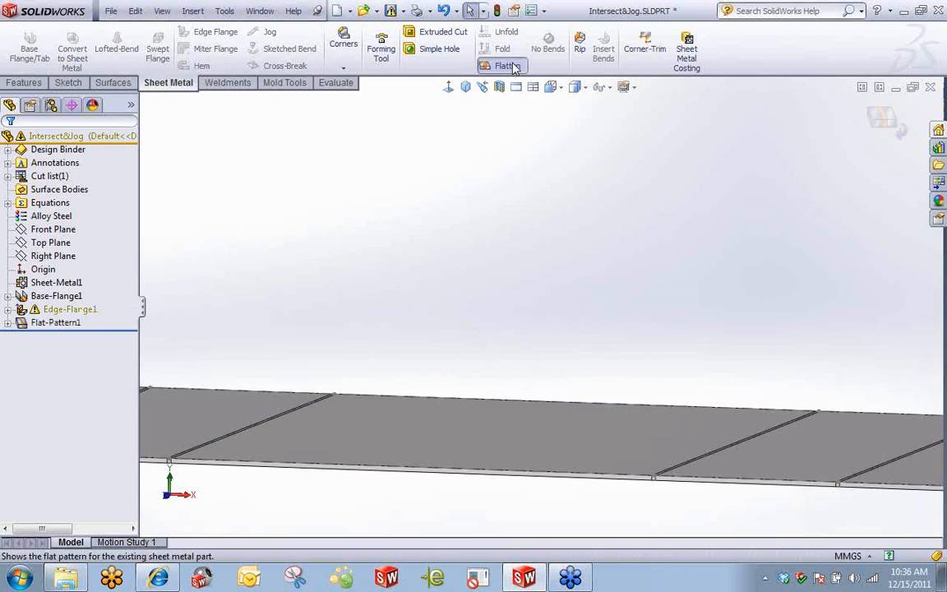
{"action": "left_click", "coordinate": [514, 67]}
{"action": "scroll", "coordinate": [526, 182], "scroll_direction": "down", "scroll_amount": 5}
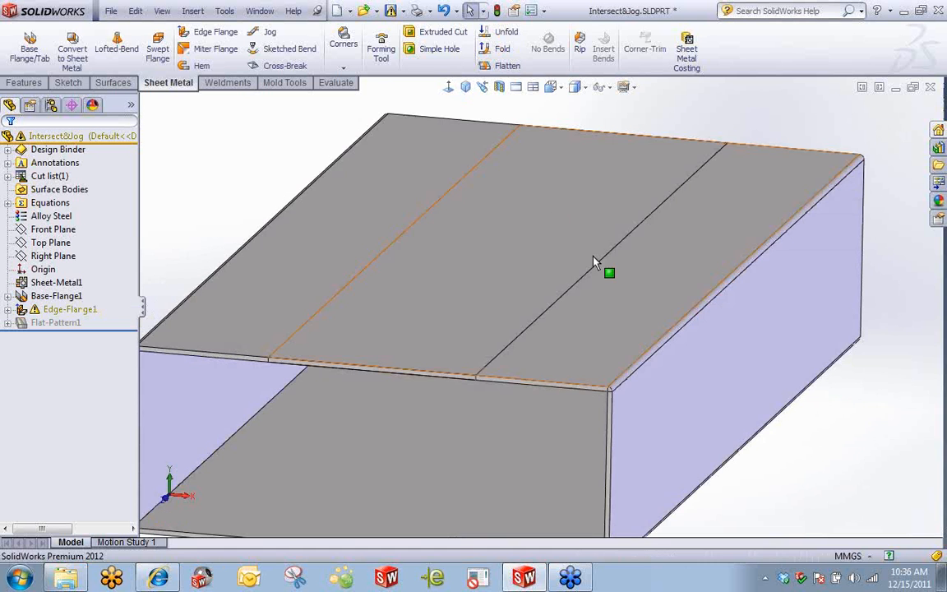
Sketch on the edge flange's top face, converting the overlapping flange's edge into a single line, and finish the sketch
{"action": "left_click", "coordinate": [616, 281]}
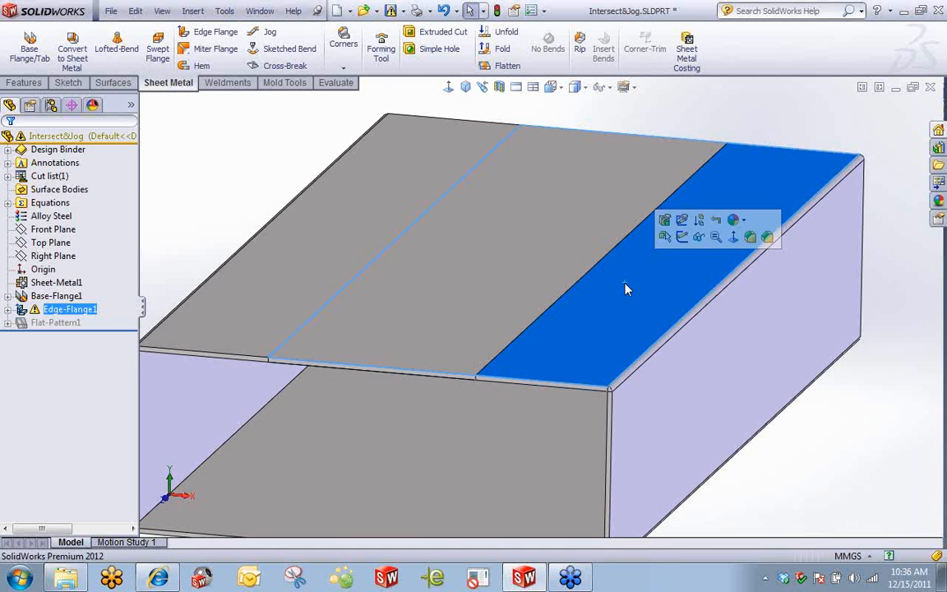
{"action": "left_click", "coordinate": [681, 243]}
{"action": "scroll", "coordinate": [612, 259], "scroll_direction": "down", "scroll_amount": 3}
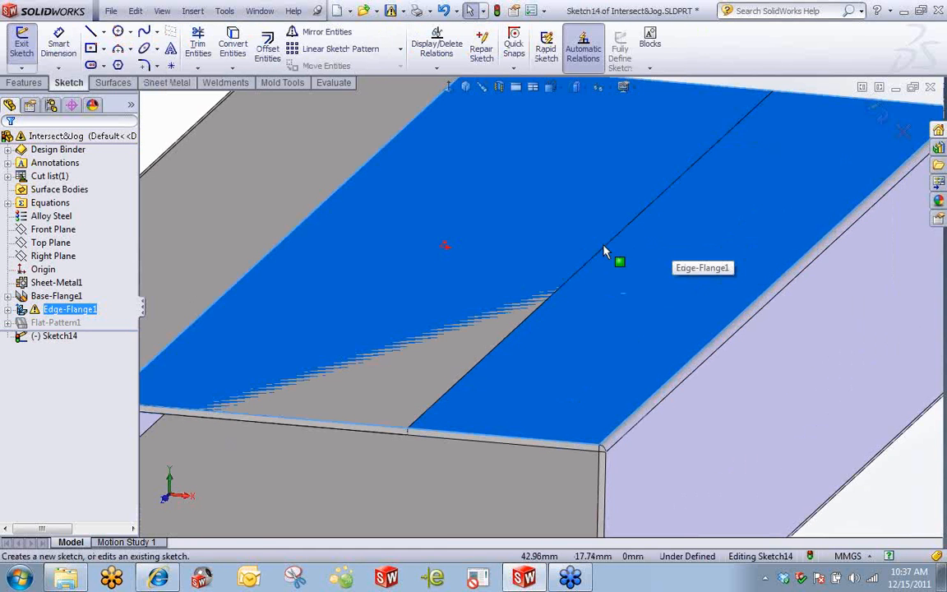
{"action": "scroll", "coordinate": [587, 292], "scroll_direction": "up", "scroll_amount": 3}
{"action": "middle_click_drag", "start_coordinate": [566, 256], "coordinate": [562, 317]}
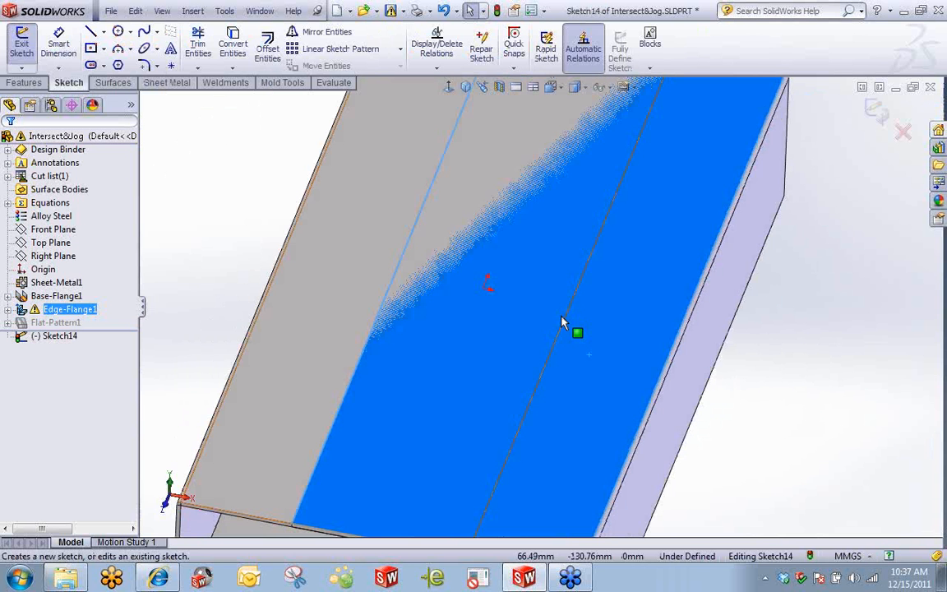
{"action": "left_click", "coordinate": [567, 317]}
{"action": "scroll", "coordinate": [567, 317], "scroll_direction": "up", "scroll_amount": 3}
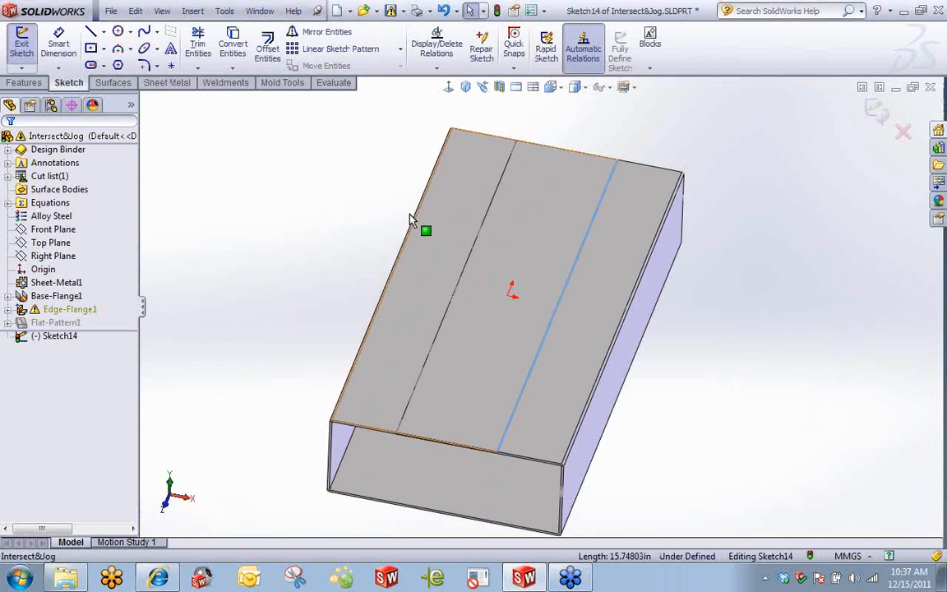
{"action": "left_click", "coordinate": [233, 44]}
{"action": "middle_click_drag", "start_coordinate": [307, 296], "coordinate": [316, 215]}
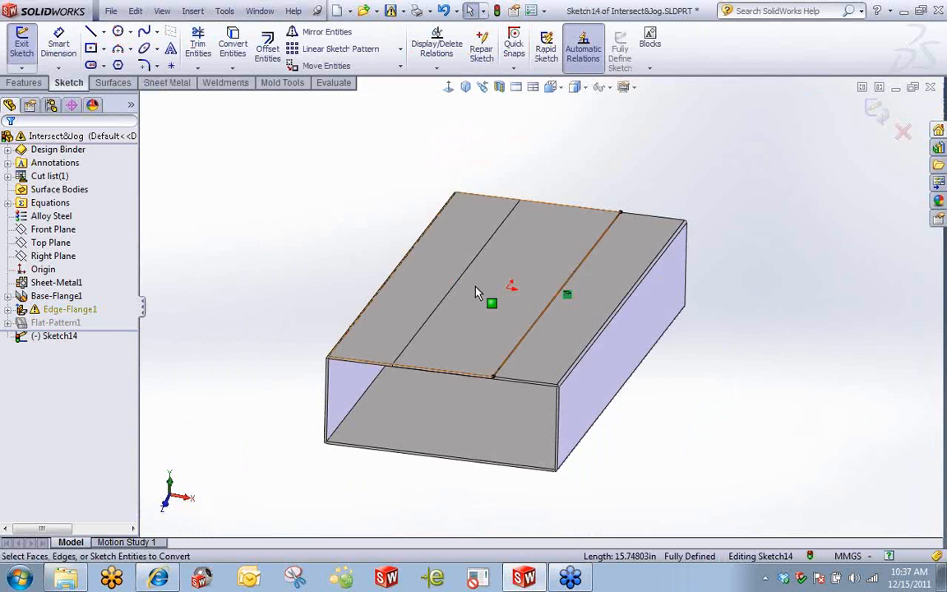
{"action": "scroll", "coordinate": [560, 341], "scroll_direction": "down", "scroll_amount": 2}
{"action": "middle_click_drag", "start_coordinate": [560, 346], "coordinate": [533, 334]}
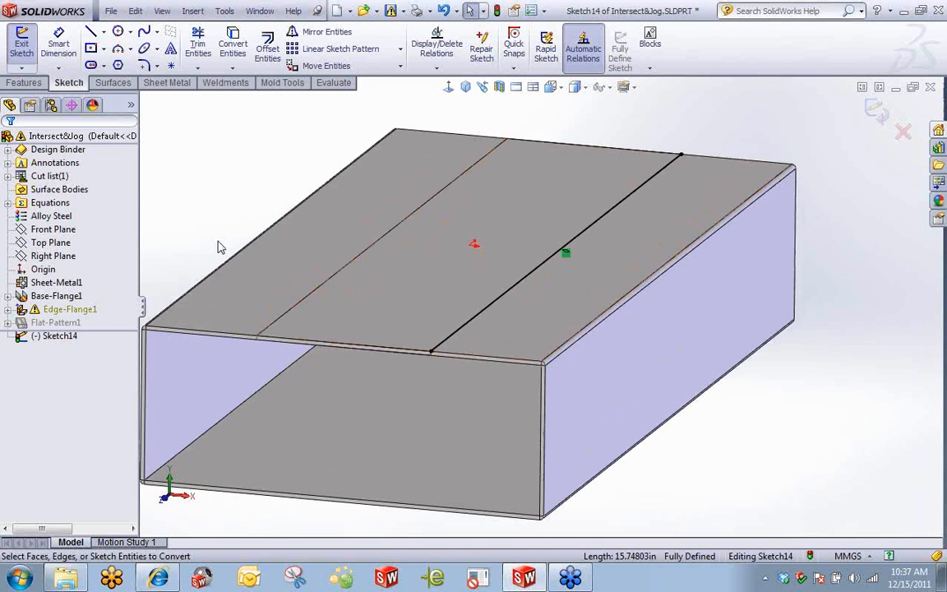
{"action": "left_click", "coordinate": [21, 41]}
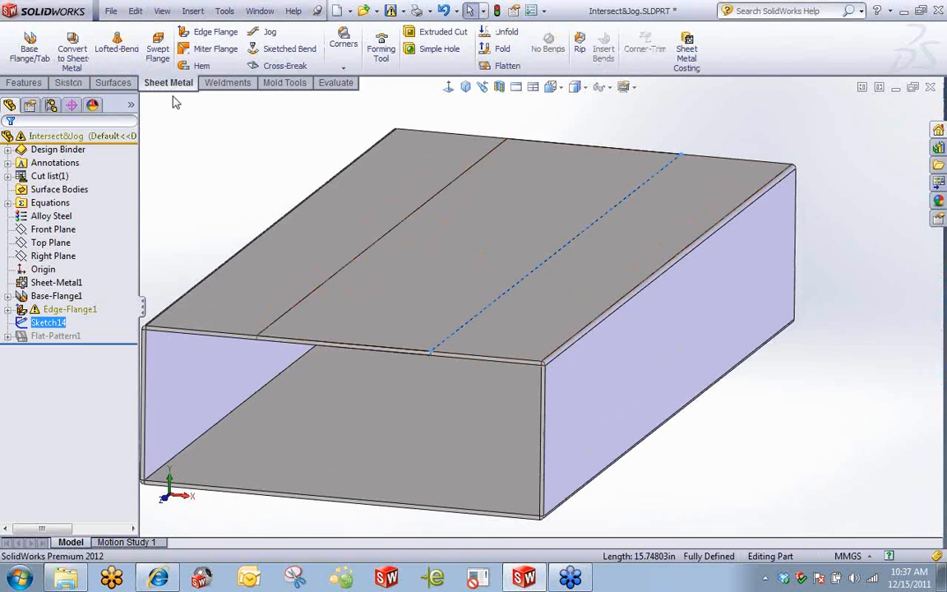
Try a Jog along the sketched line, with the flange face between the line and the box's nearby side wall as the fixed face
{"action": "left_click", "coordinate": [265, 32]}
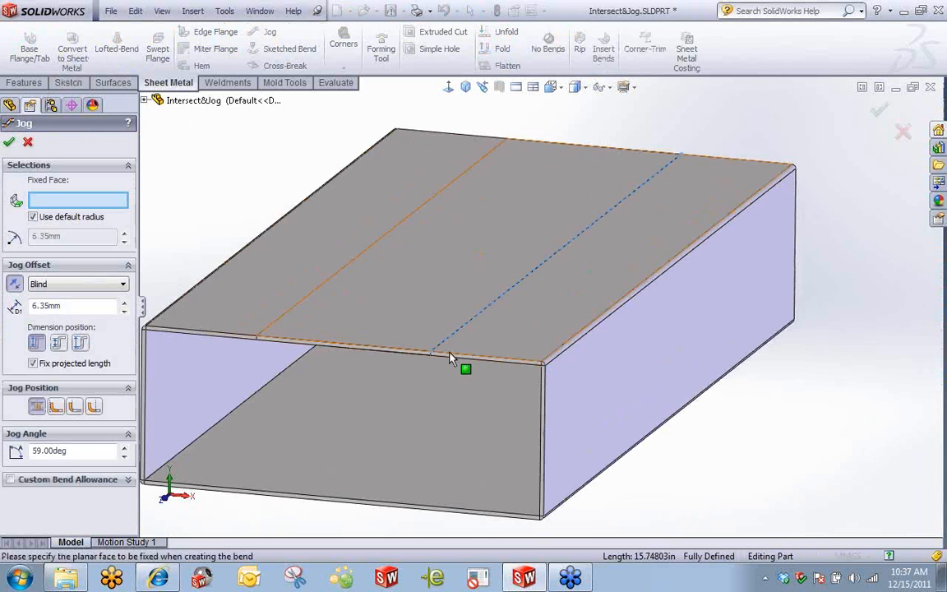
{"action": "scroll", "coordinate": [513, 321], "scroll_direction": "down", "scroll_amount": 3}
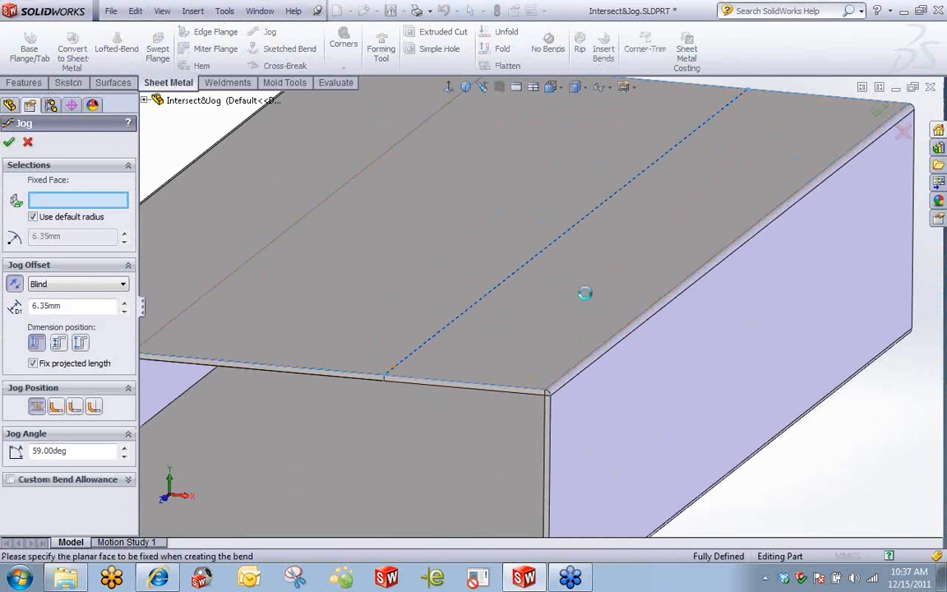
{"action": "left_click", "coordinate": [584, 293]}
{"action": "middle_click_drag", "start_coordinate": [582, 296], "coordinate": [456, 315]}
{"action": "scroll", "coordinate": [507, 310], "scroll_direction": "down", "scroll_amount": 5}
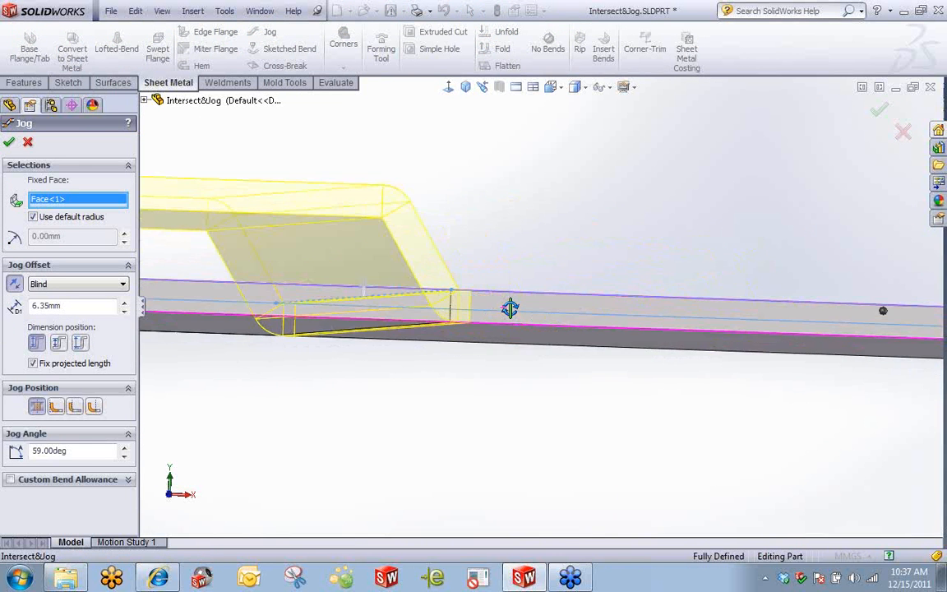
{"action": "scroll", "coordinate": [503, 311], "scroll_direction": "down", "scroll_amount": 3}
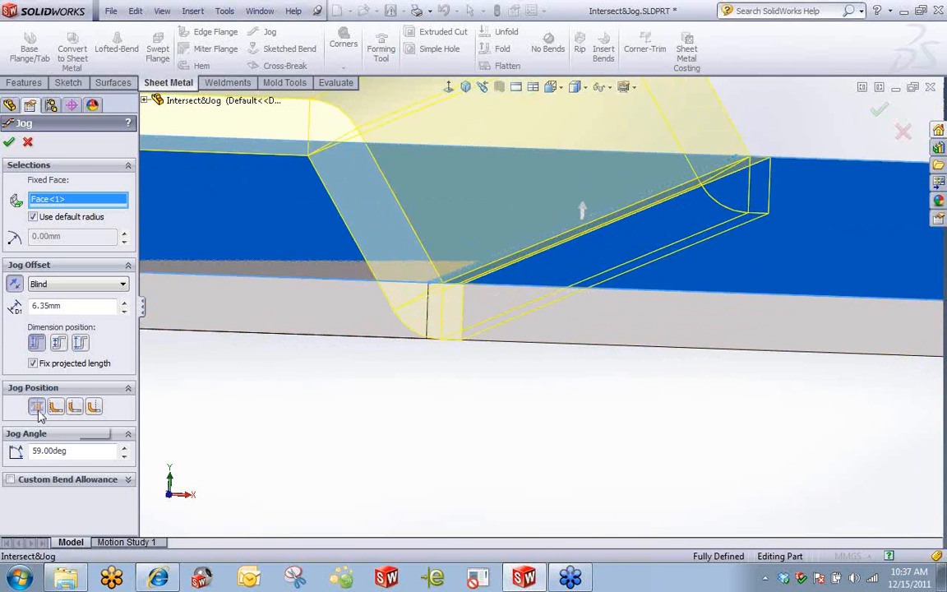
Compare the jog's Bend Outside, Material Outside and Material Inside positions, then try the Inside Offset and Overall Dimension offset types
{"action": "left_click", "coordinate": [94, 409]}
{"action": "left_click", "coordinate": [55, 407]}
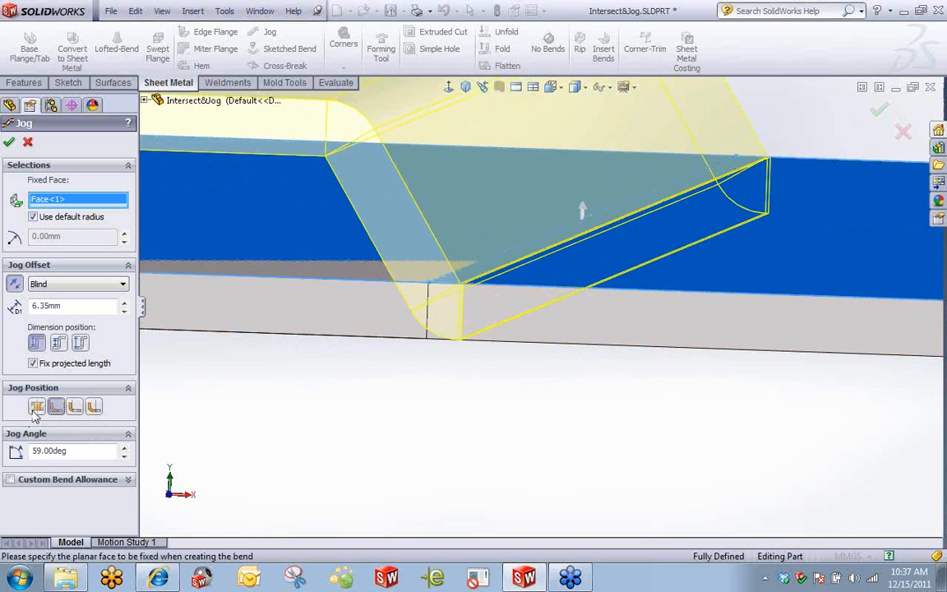
{"action": "left_click", "coordinate": [74, 408]}
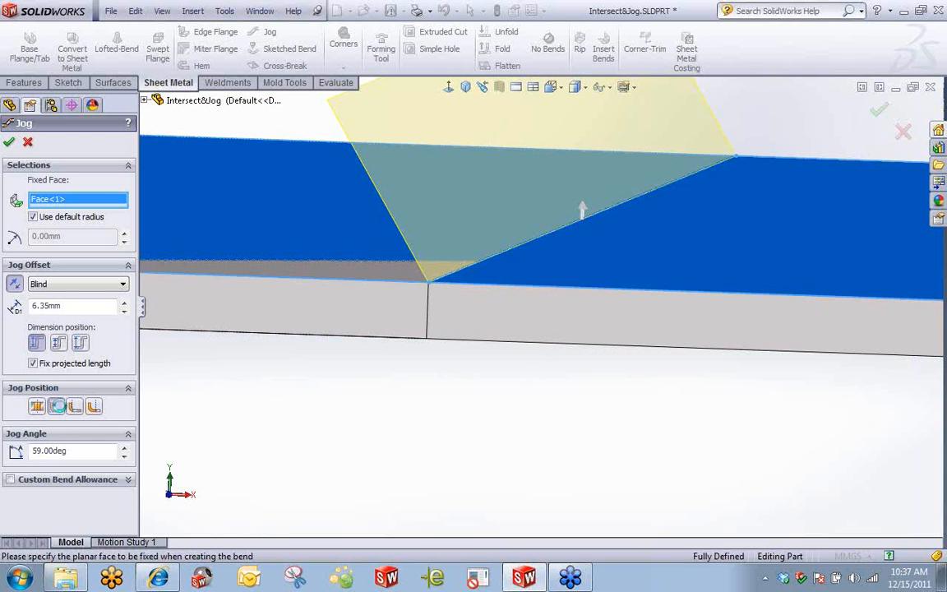
{"action": "left_click", "coordinate": [55, 407]}
{"action": "scroll", "coordinate": [435, 301], "scroll_direction": "up", "scroll_amount": 2}
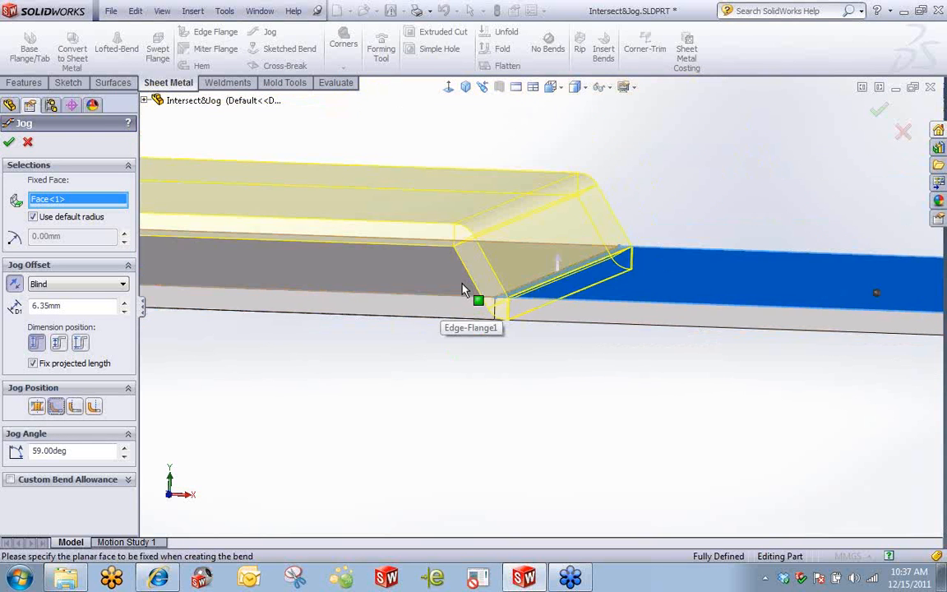
{"action": "scroll", "coordinate": [448, 292], "scroll_direction": "down", "scroll_amount": 2}
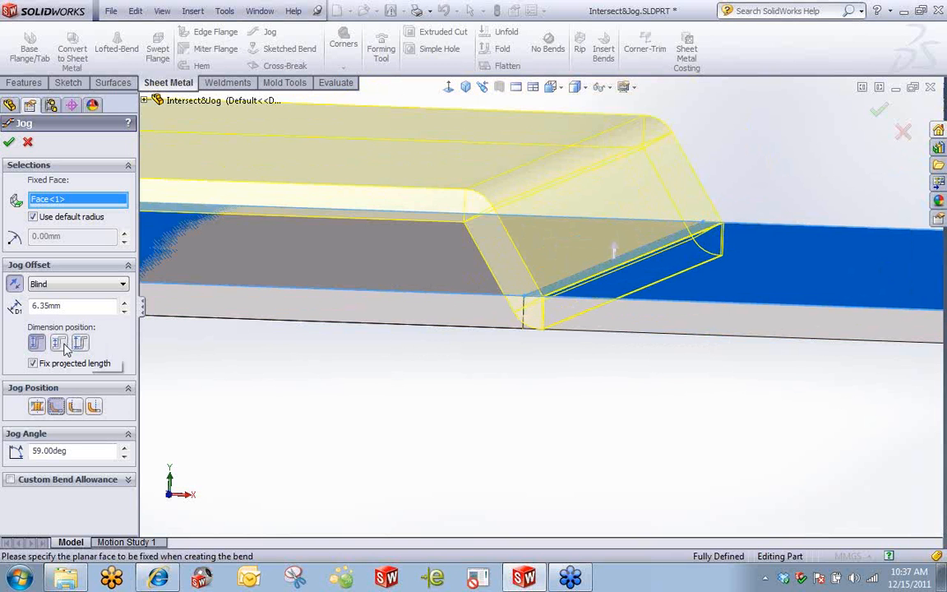
{"action": "left_click", "coordinate": [58, 343]}
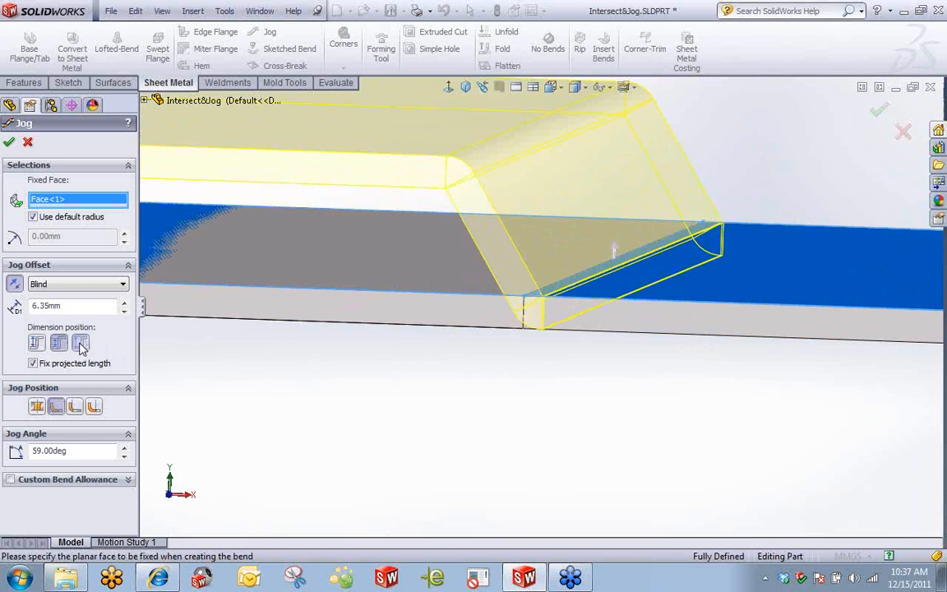
{"action": "left_click", "coordinate": [79, 343]}
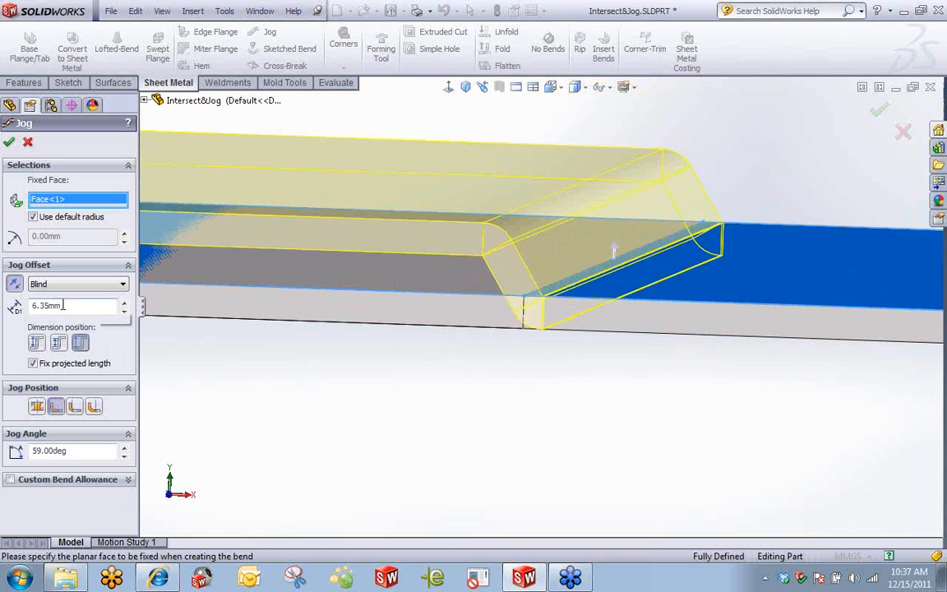
Try jog angles of 90, 50, 60 and 80 degrees, then cancel the jog
{"action": "left_click_drag", "start_coordinate": [78, 451], "coordinate": [30, 450]}
{"action": "type", "text": "90"}
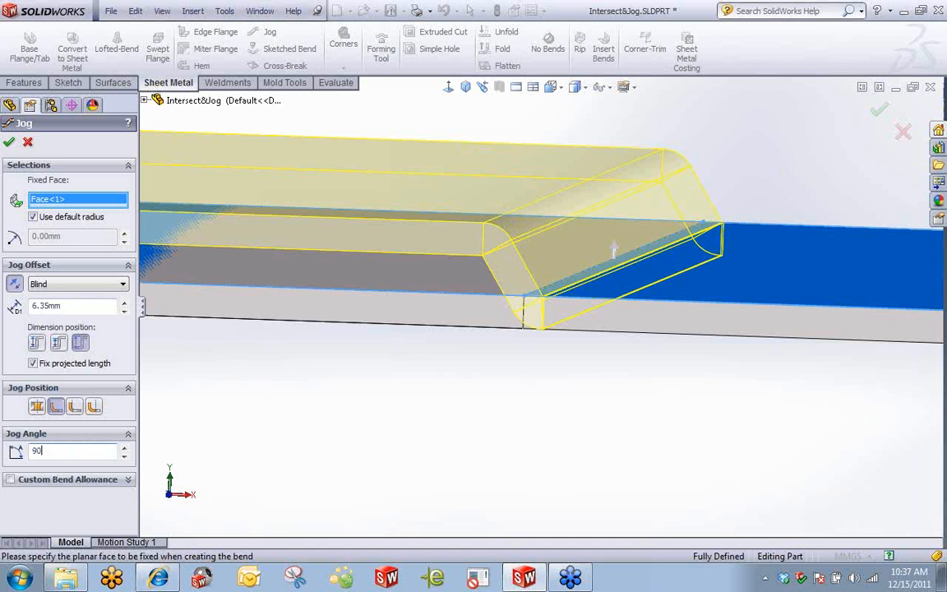
{"action": "key", "text": "Return"}
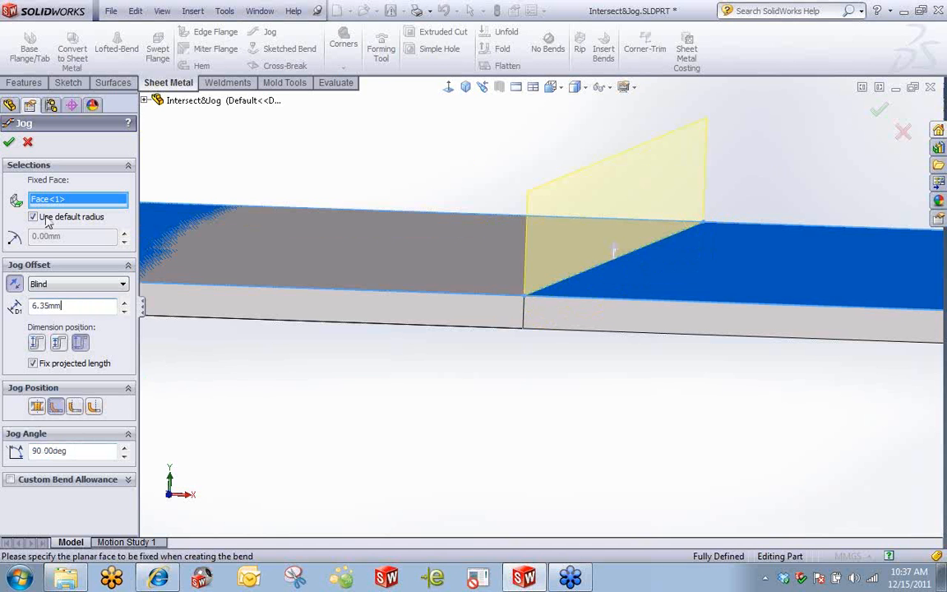
{"action": "left_click", "coordinate": [124, 455]}
{"action": "left_click", "coordinate": [124, 454]}
{"action": "left_click", "coordinate": [124, 456]}
{"action": "left_click", "coordinate": [124, 455]}
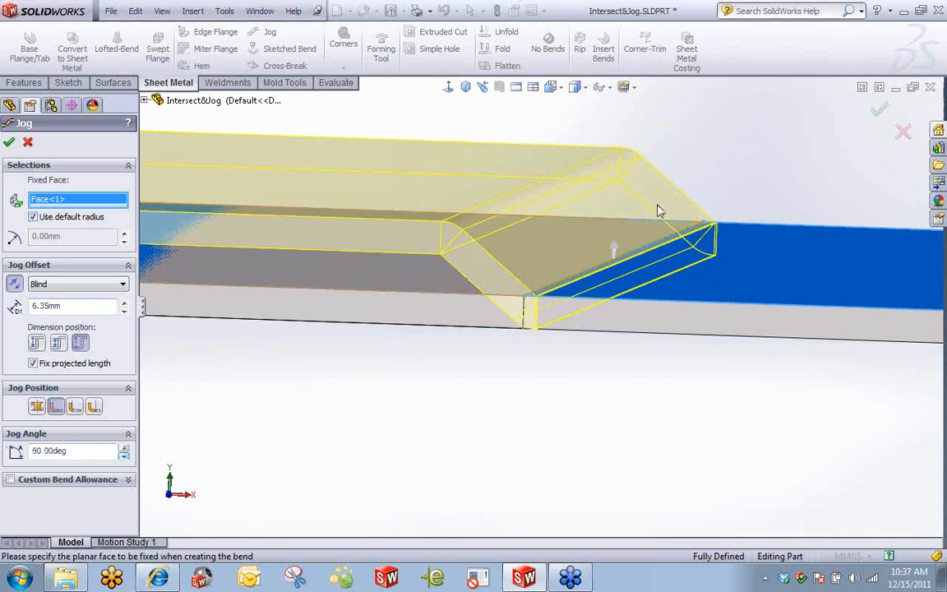
{"action": "left_click", "coordinate": [124, 448]}
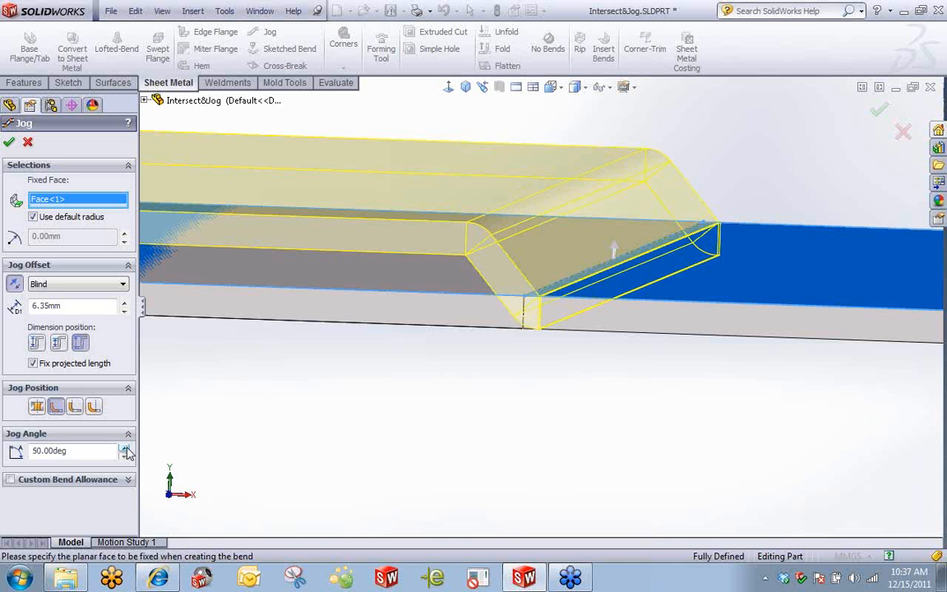
{"action": "left_click", "coordinate": [124, 448]}
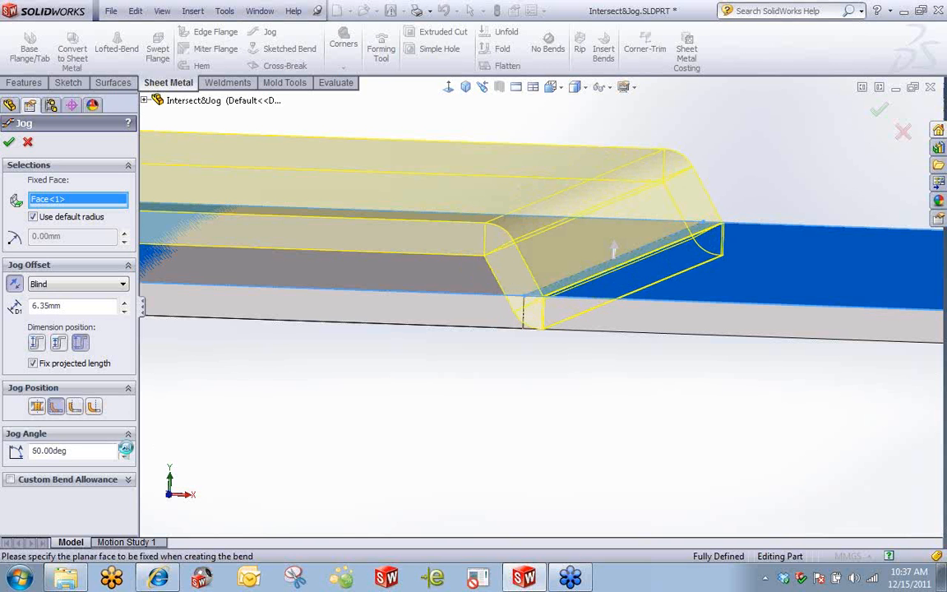
{"action": "left_click", "coordinate": [124, 448]}
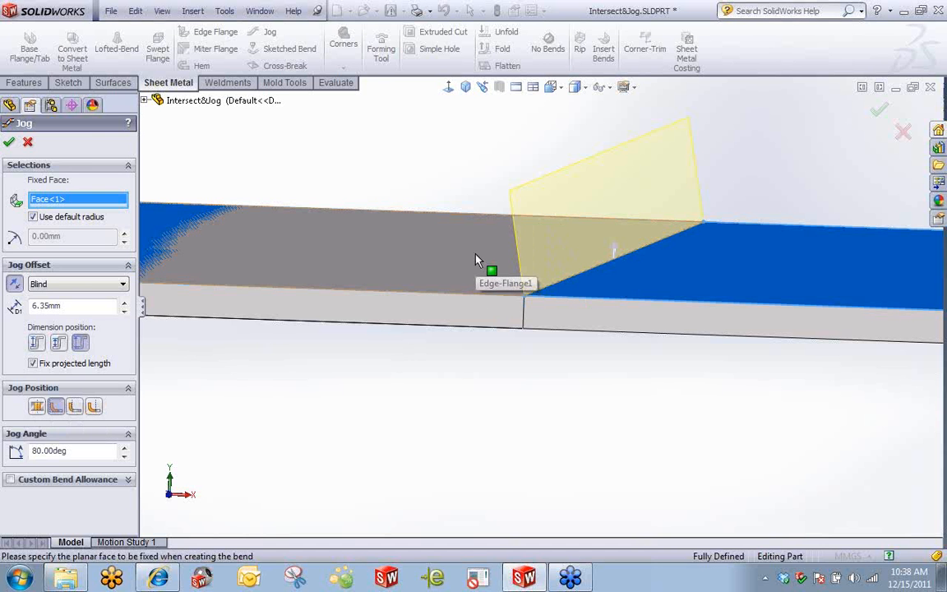
{"action": "left_click", "coordinate": [27, 142]}
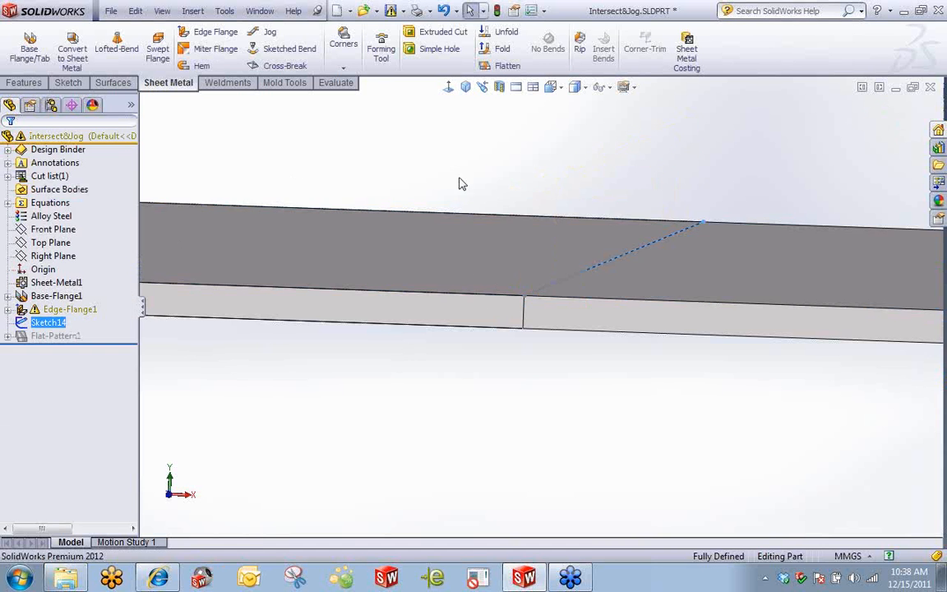
Close the Intersect&Jog part and open forming tool.SLDPRT from the Sheet Metal folder
{"action": "scroll", "coordinate": [538, 304], "scroll_direction": "up", "scroll_amount": 6}
{"action": "left_click", "coordinate": [558, 268]}
{"action": "middle_click_drag", "start_coordinate": [558, 268], "coordinate": [514, 303]}
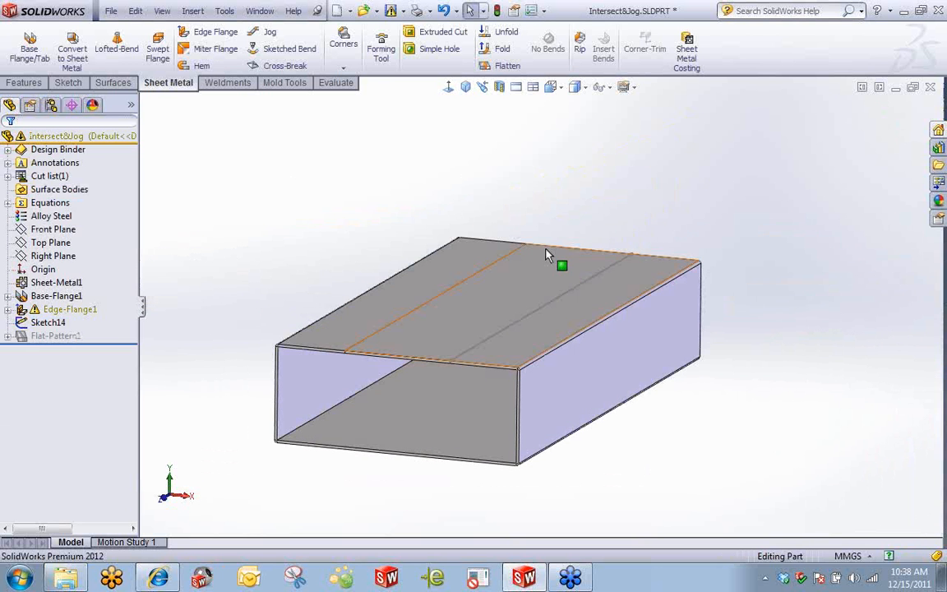
{"action": "left_click", "coordinate": [931, 87]}
{"action": "left_click", "coordinate": [519, 312]}
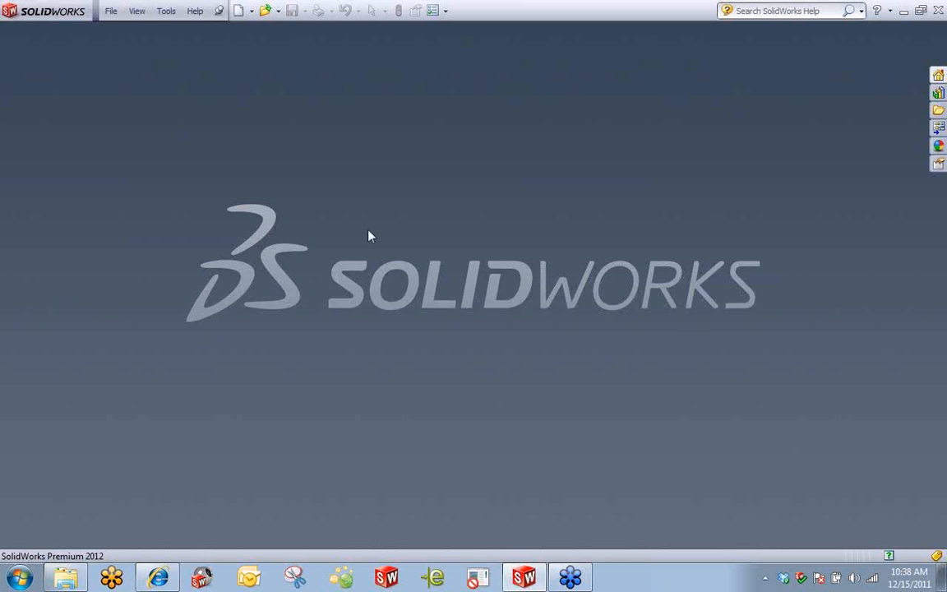
{"action": "left_click", "coordinate": [264, 11]}
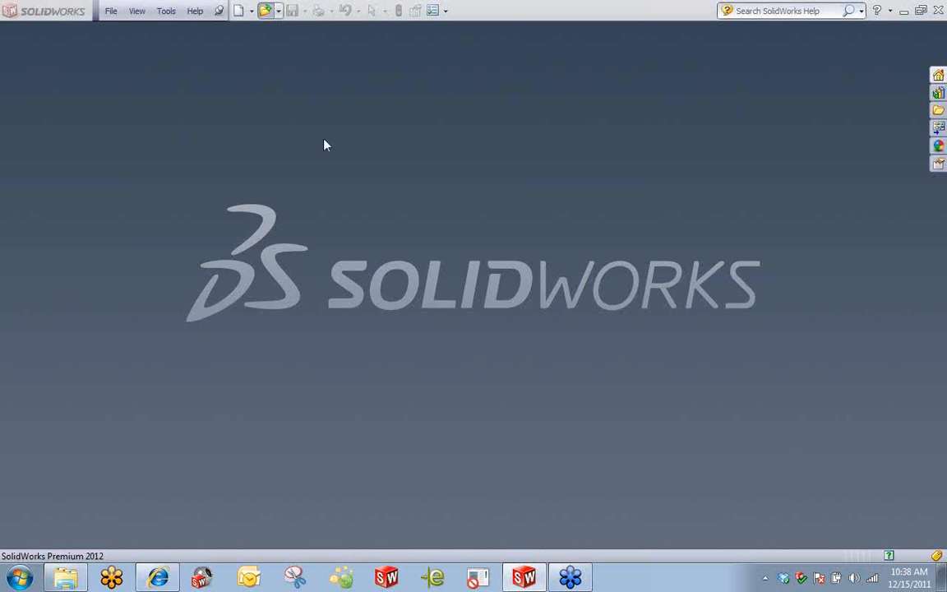
{"action": "double_click", "coordinate": [255, 174]}
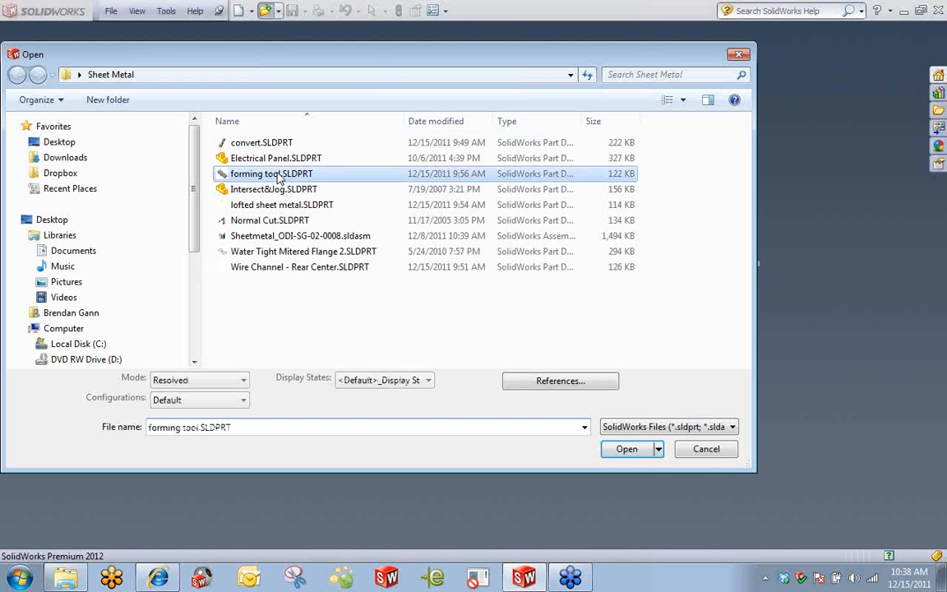
Revolve the rounded profile sketch on the block's top face 180 degrees about its long base line
{"action": "scroll", "coordinate": [543, 313], "scroll_direction": "up", "scroll_amount": 3}
{"action": "scroll", "coordinate": [558, 361], "scroll_direction": "down", "scroll_amount": 3}
{"action": "mouse_move", "coordinate": [558, 316]}
{"action": "middle_mouse_down"}
{"action": "mouse_move", "coordinate": [555, 276]}
{"action": "mouse_move", "coordinate": [559, 338]}
{"action": "middle_mouse_up"}
{"action": "scroll", "coordinate": [518, 395], "scroll_direction": "down", "scroll_amount": 3}
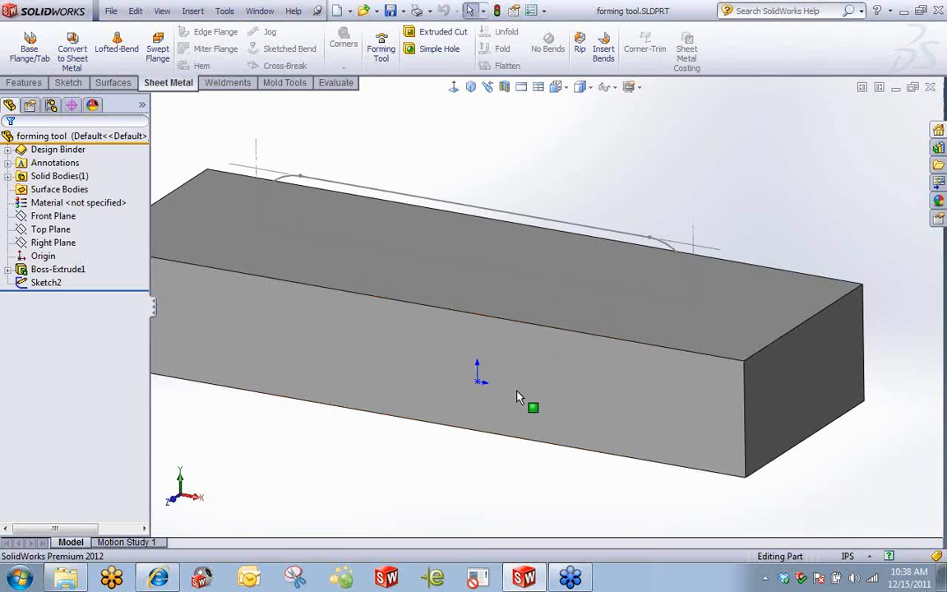
{"action": "scroll", "coordinate": [490, 346], "scroll_direction": "up", "scroll_amount": 2}
{"action": "left_click", "coordinate": [49, 282]}
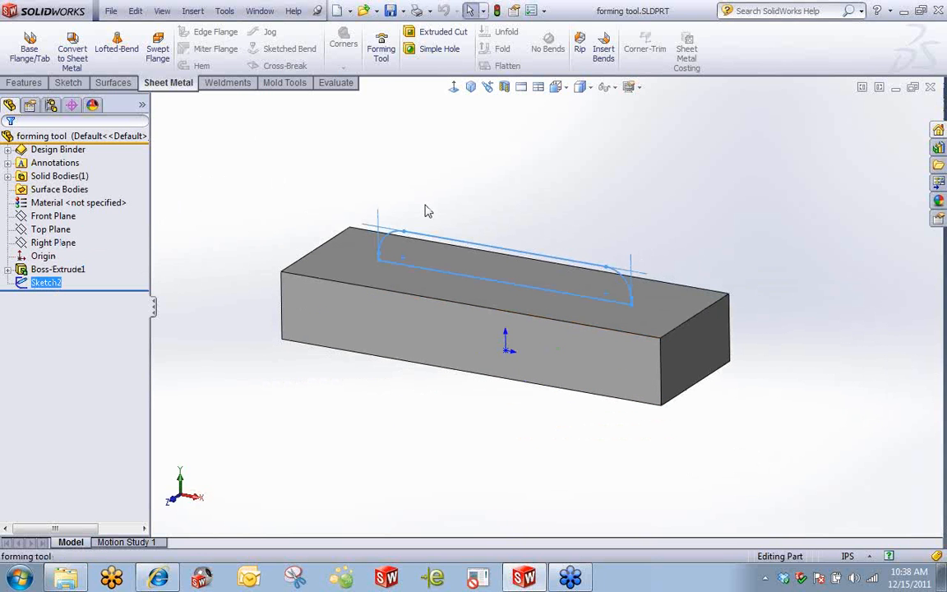
{"action": "left_click", "coordinate": [36, 85]}
{"action": "left_click", "coordinate": [67, 49]}
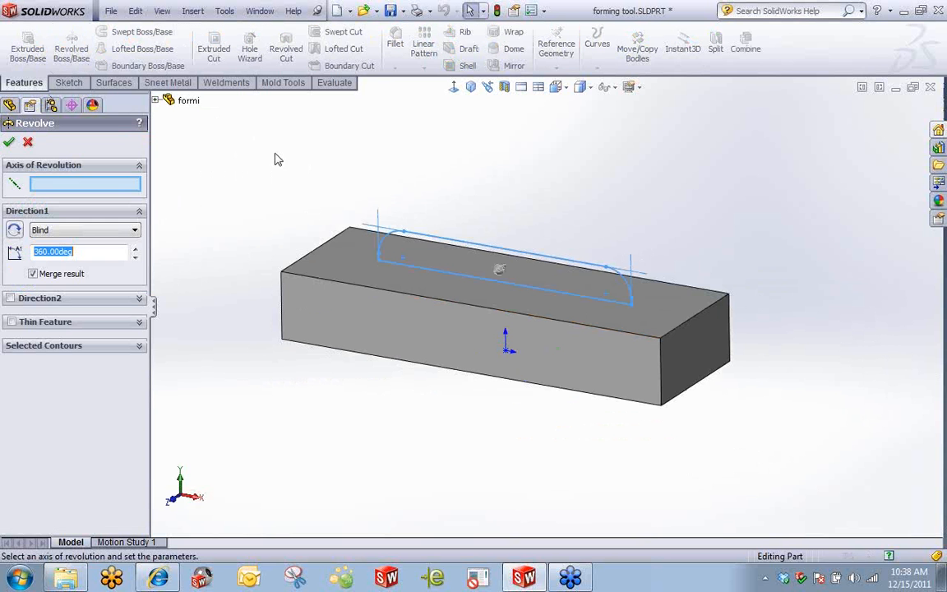
{"action": "left_click", "coordinate": [444, 275]}
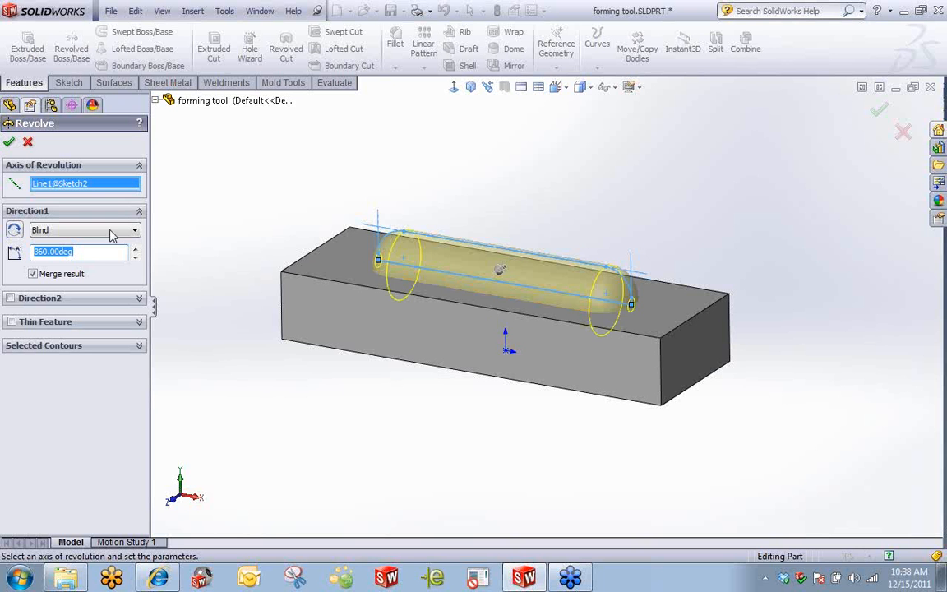
{"action": "type", "text": "180"}
{"action": "key", "text": "Return"}
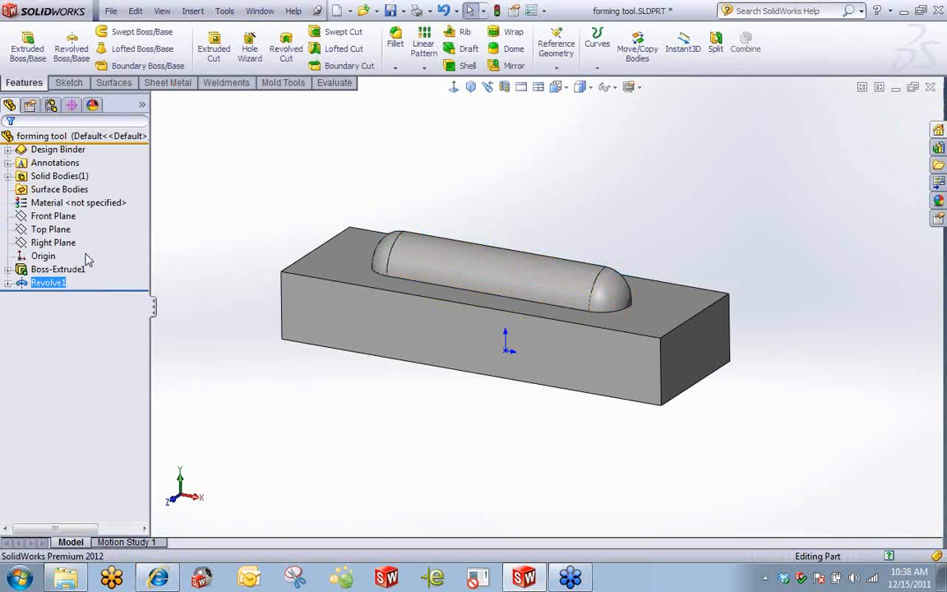
Try a 0.250 in FilletXpert fillet on the long base edge where the revolved boss meets the block
{"action": "middle_click_drag", "start_coordinate": [541, 194], "coordinate": [541, 316]}
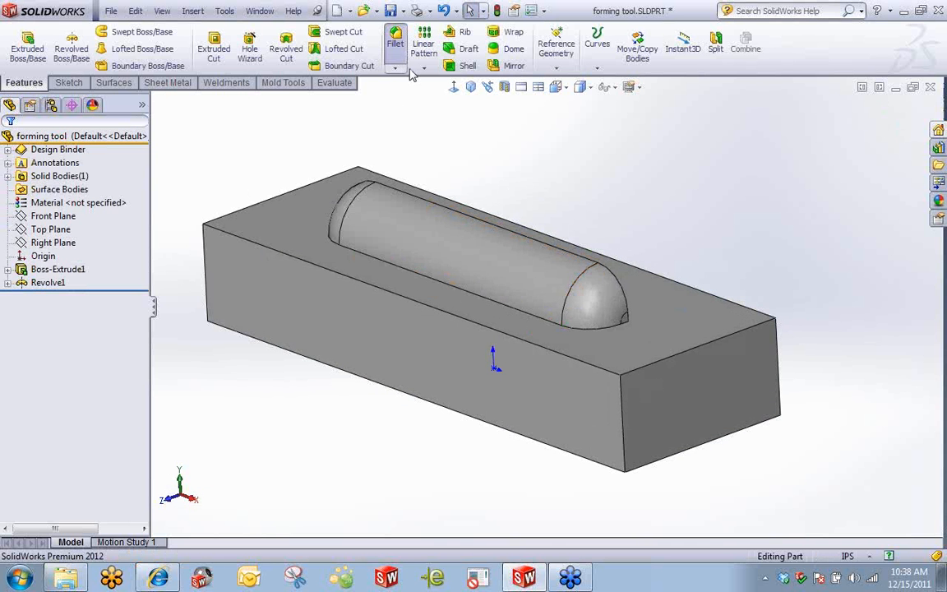
{"action": "left_click", "coordinate": [395, 38]}
{"action": "scroll", "coordinate": [471, 278], "scroll_direction": "down", "scroll_amount": 3}
{"action": "middle_click_drag", "start_coordinate": [471, 278], "coordinate": [418, 295]}
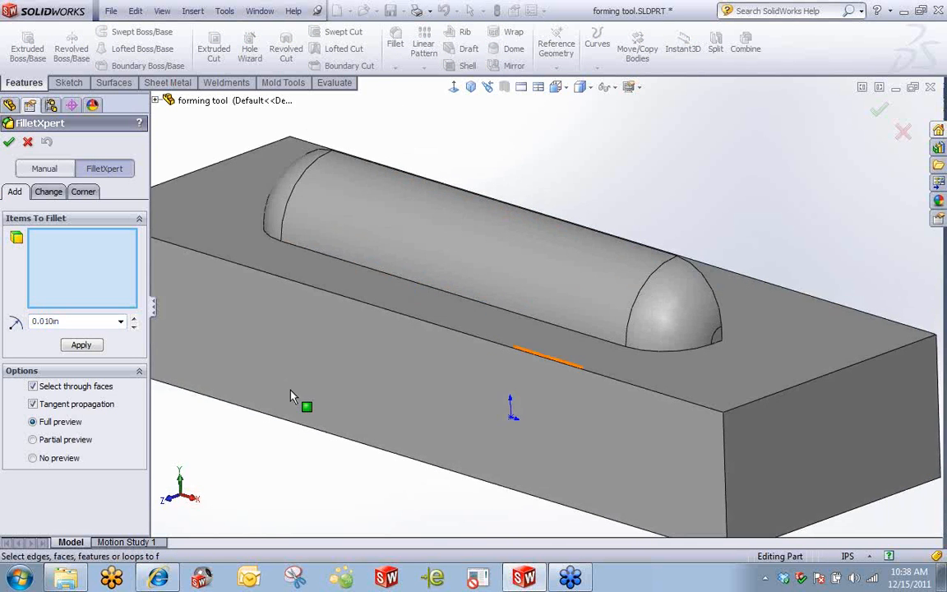
{"action": "left_click_drag", "start_coordinate": [69, 322], "coordinate": [19, 324]}
{"action": "key", "text": "BackSpace"}
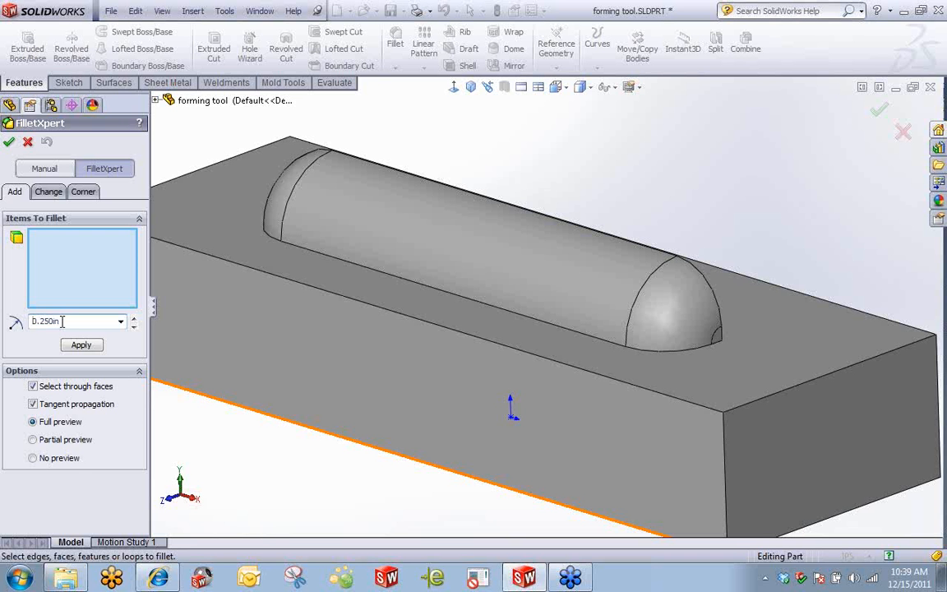
{"action": "left_click", "coordinate": [449, 299]}
{"action": "mouse_move", "coordinate": [450, 299]}
{"action": "middle_mouse_down"}
{"action": "mouse_move", "coordinate": [433, 281]}
{"action": "mouse_move", "coordinate": [440, 299]}
{"action": "middle_mouse_up"}
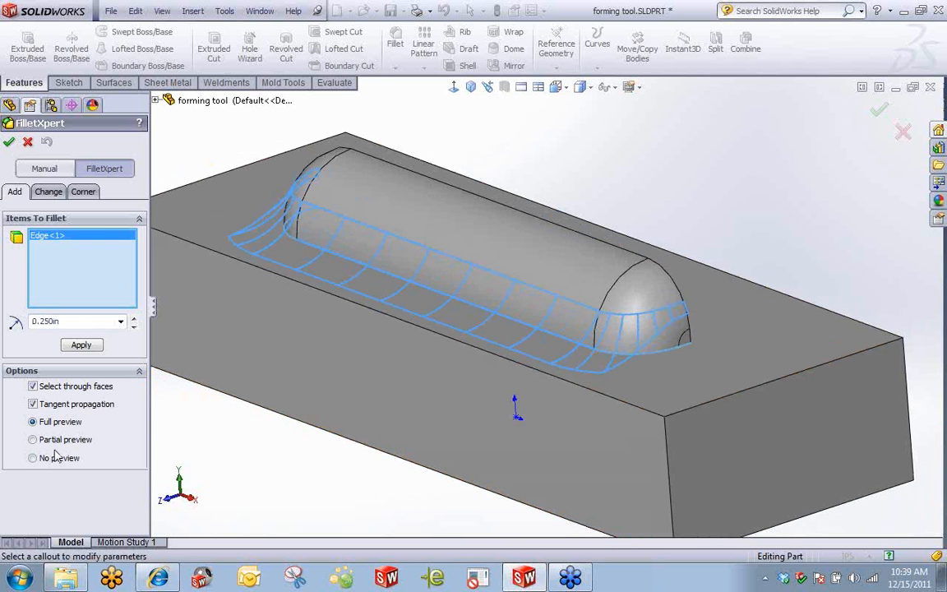
Create a manual constant-radius fillet of 0.250 in on the boss's long base edge, with the Keep edge overflow type
{"action": "left_click", "coordinate": [43, 169]}
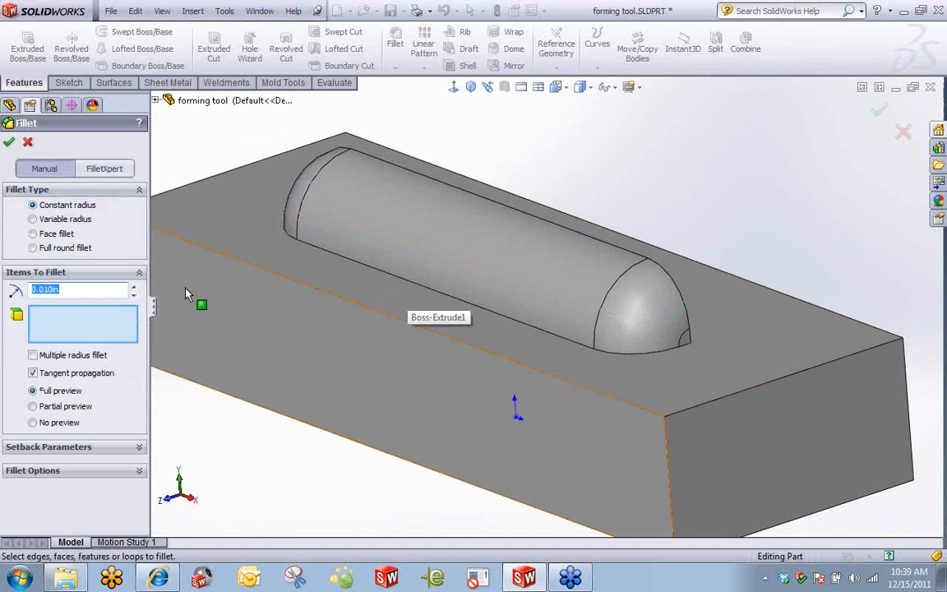
{"action": "type", "text": "."}
{"action": "left_click", "coordinate": [507, 319]}
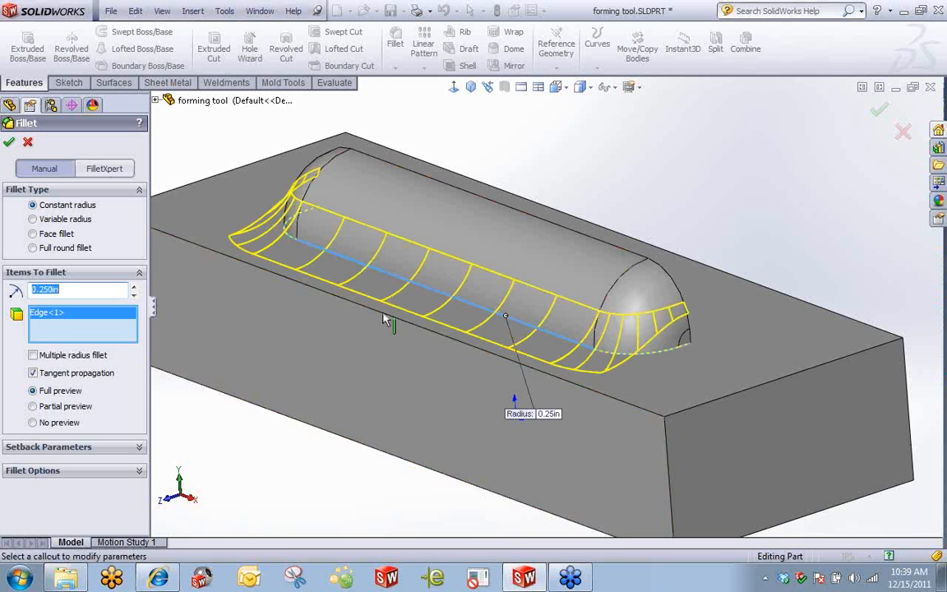
{"action": "left_click", "coordinate": [63, 471]}
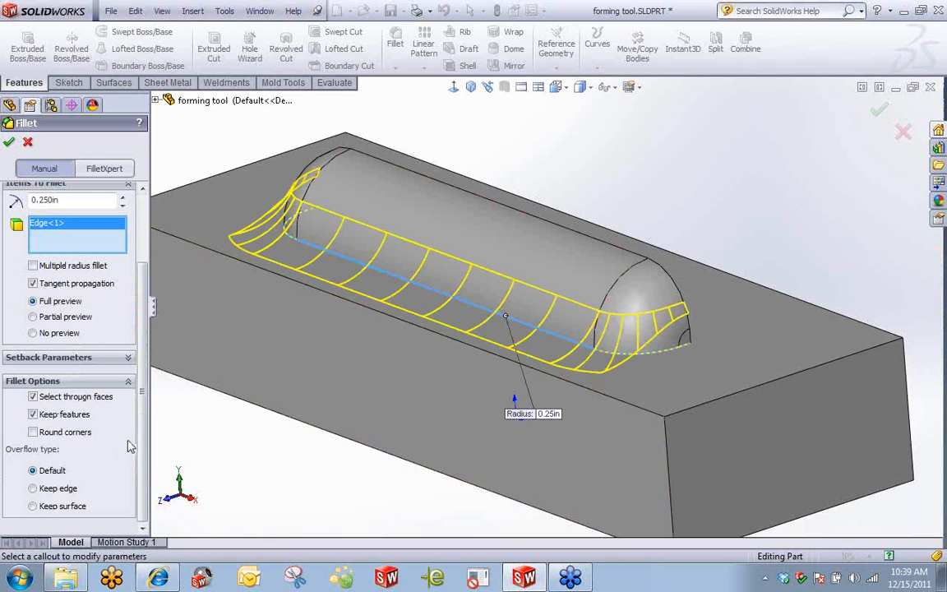
{"action": "left_click", "coordinate": [46, 505]}
{"action": "left_click", "coordinate": [47, 491]}
{"action": "left_click", "coordinate": [9, 142]}
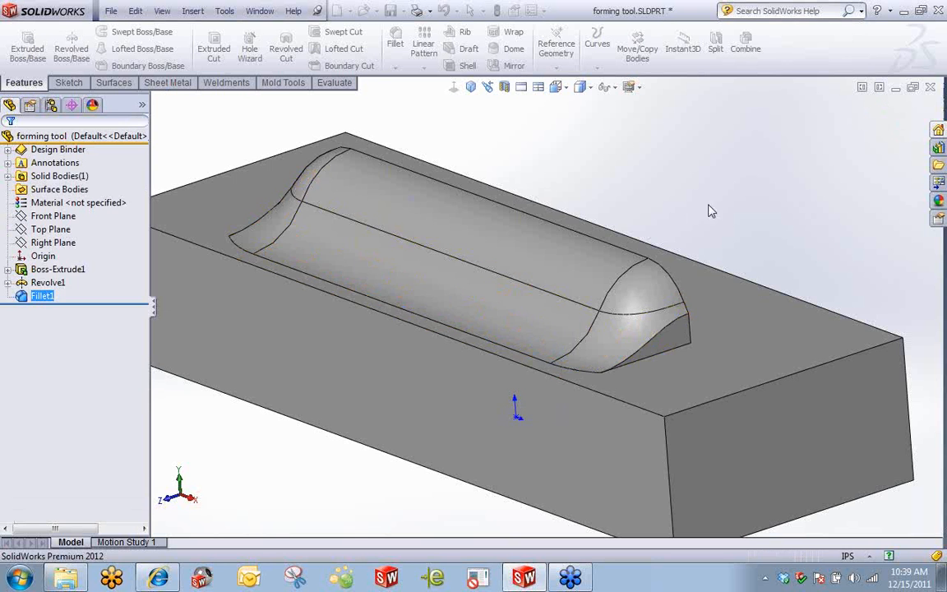
Set the height dimension of the revolved boss's profile to 0.3 in and rebuild the part
{"action": "middle_click_drag", "start_coordinate": [534, 287], "coordinate": [523, 353]}
{"action": "key", "text": "Up"}
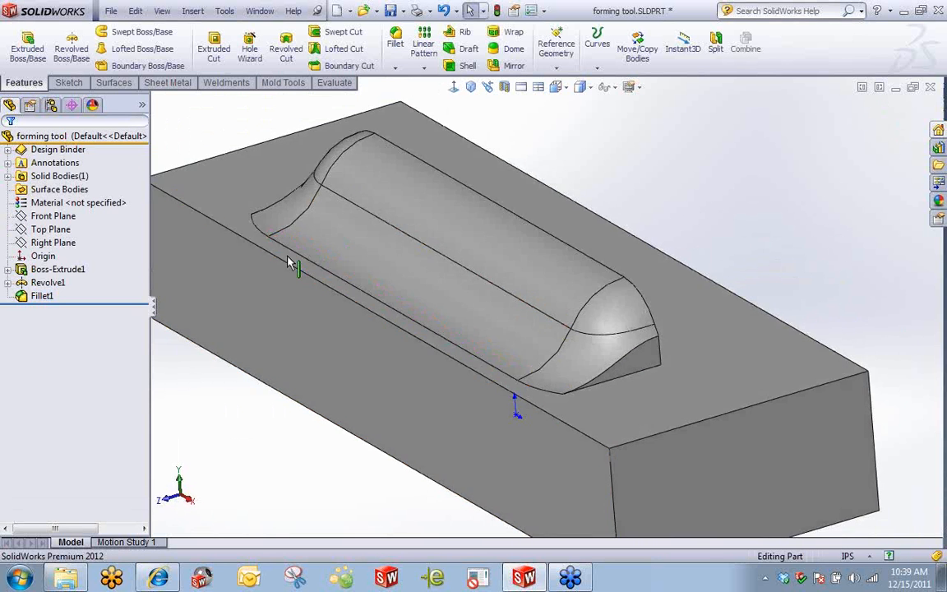
{"action": "key", "text": "Up"}
{"action": "scroll", "coordinate": [259, 355], "scroll_direction": "up", "scroll_amount": 2}
{"action": "scroll", "coordinate": [295, 355], "scroll_direction": "down", "scroll_amount": 1}
{"action": "middle_click_drag", "start_coordinate": [224, 330], "coordinate": [231, 345]}
{"action": "double_click", "coordinate": [47, 297]}
{"action": "scroll", "coordinate": [763, 288], "scroll_direction": "up", "scroll_amount": 4}
{"action": "scroll", "coordinate": [763, 292], "scroll_direction": "down", "scroll_amount": 3}
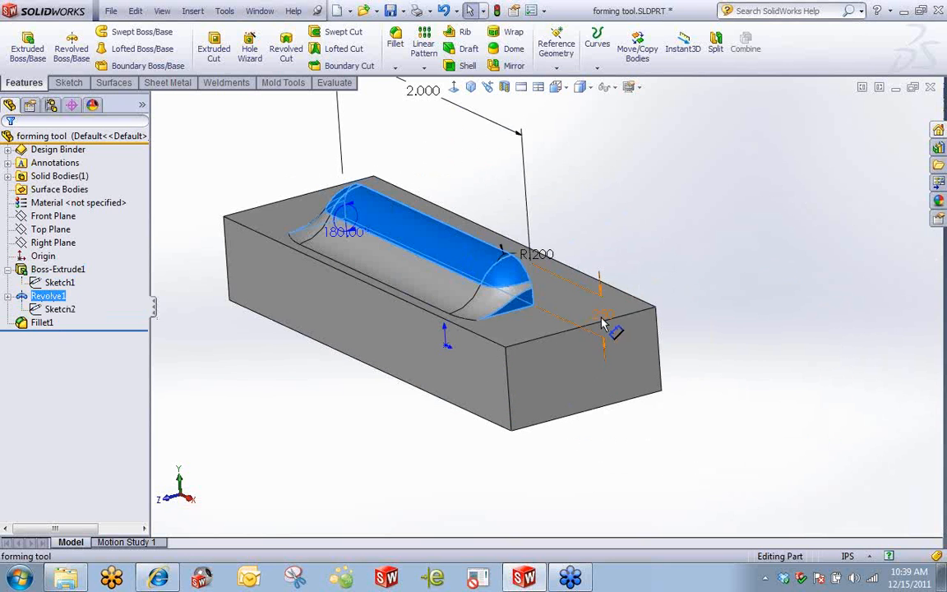
{"action": "double_click", "coordinate": [601, 329]}
{"action": "type", "text": ".3"}
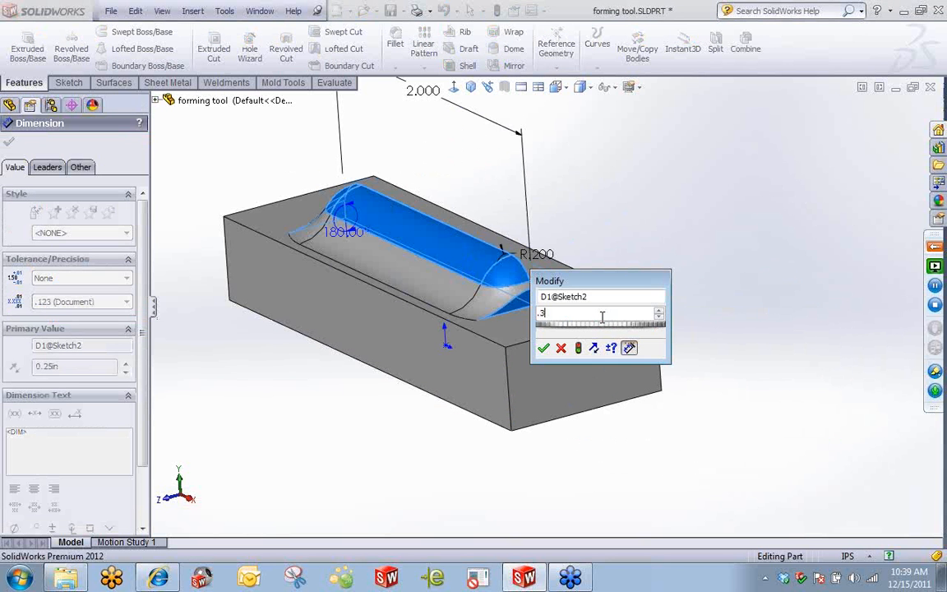
{"action": "key", "text": "Return"}
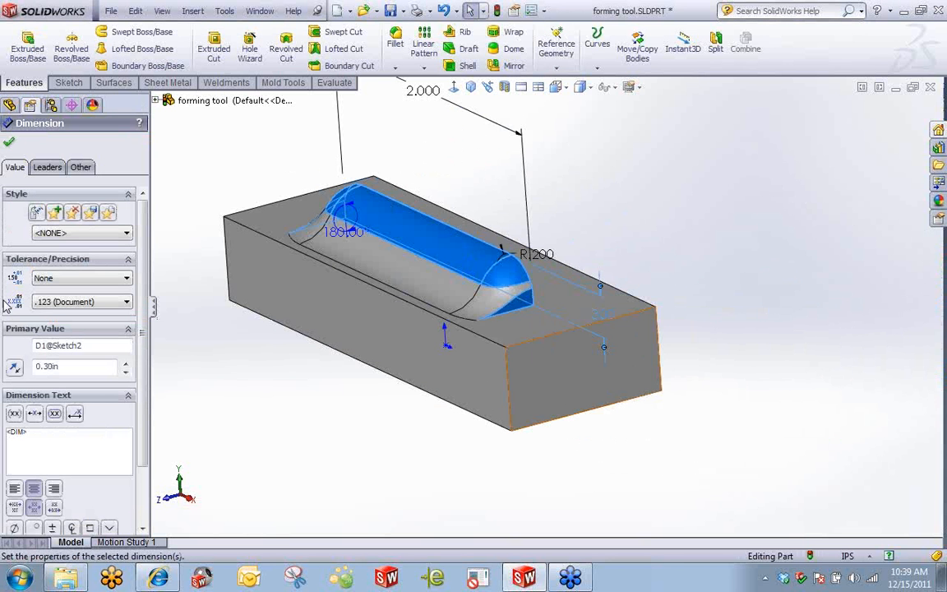
{"action": "left_click", "coordinate": [496, 10]}
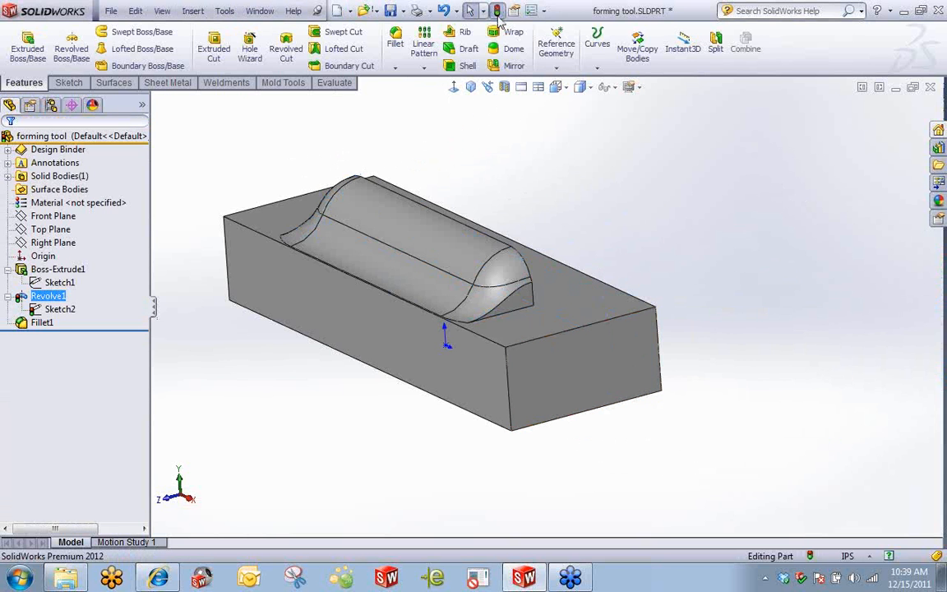
Edit the fillet along the boss's base and set its radius to 0.1 in
{"action": "left_click", "coordinate": [41, 322]}
{"action": "left_click", "coordinate": [91, 286]}
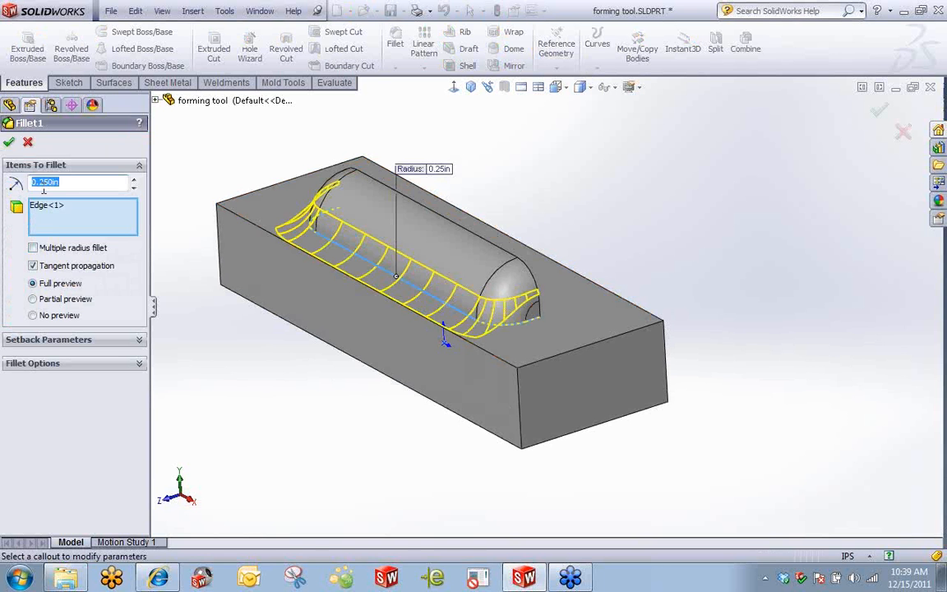
{"action": "type", "text": ".1"}
{"action": "key", "text": "Return"}
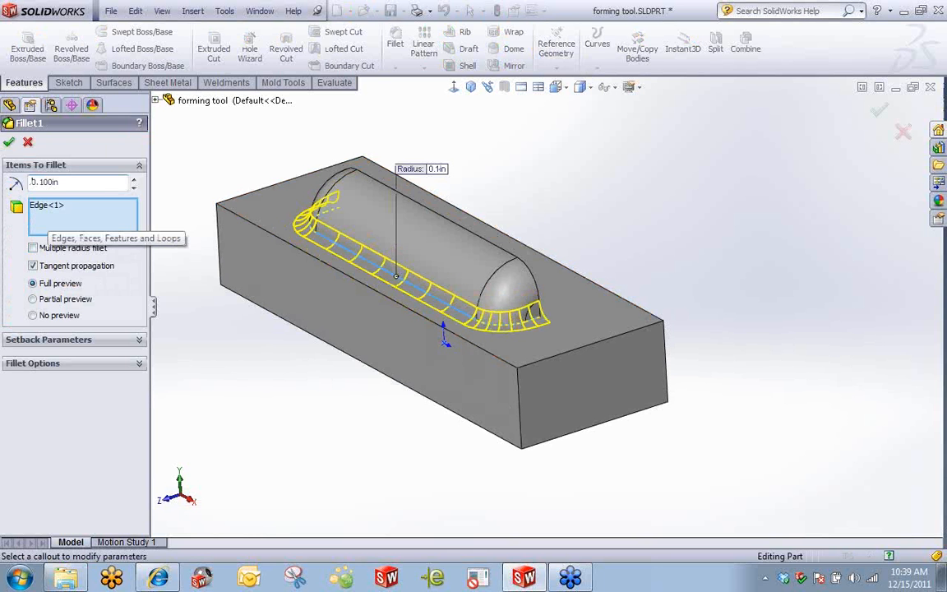
{"action": "left_click", "coordinate": [9, 141]}
Examine the boss's flat vertical side, the block's long side face and its top face as forming tool geometry
{"action": "middle_click_drag", "start_coordinate": [247, 197], "coordinate": [604, 284]}
{"action": "scroll", "coordinate": [588, 302], "scroll_direction": "down", "scroll_amount": 2}
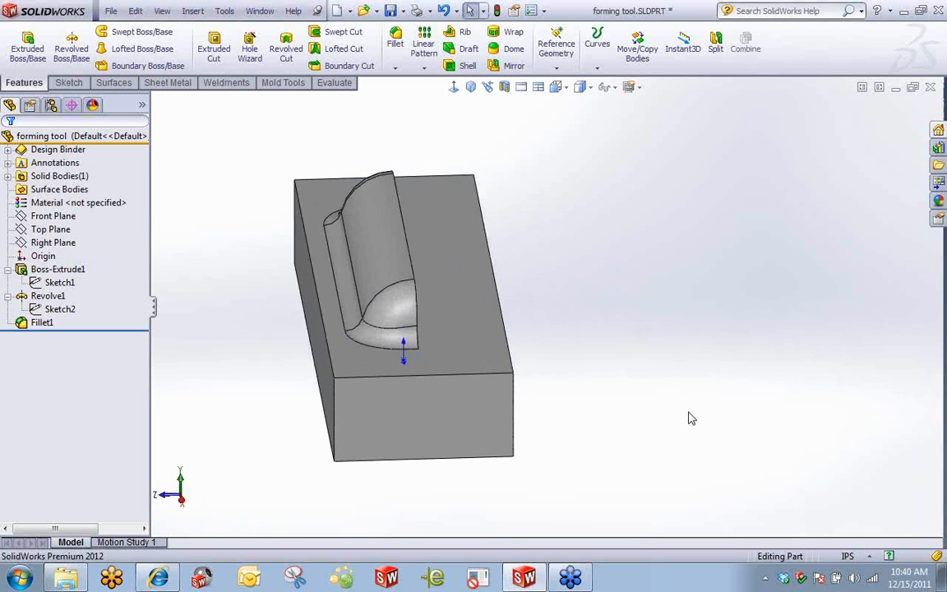
{"action": "left_click", "coordinate": [168, 83]}
{"action": "middle_click_drag", "start_coordinate": [359, 148], "coordinate": [473, 186]}
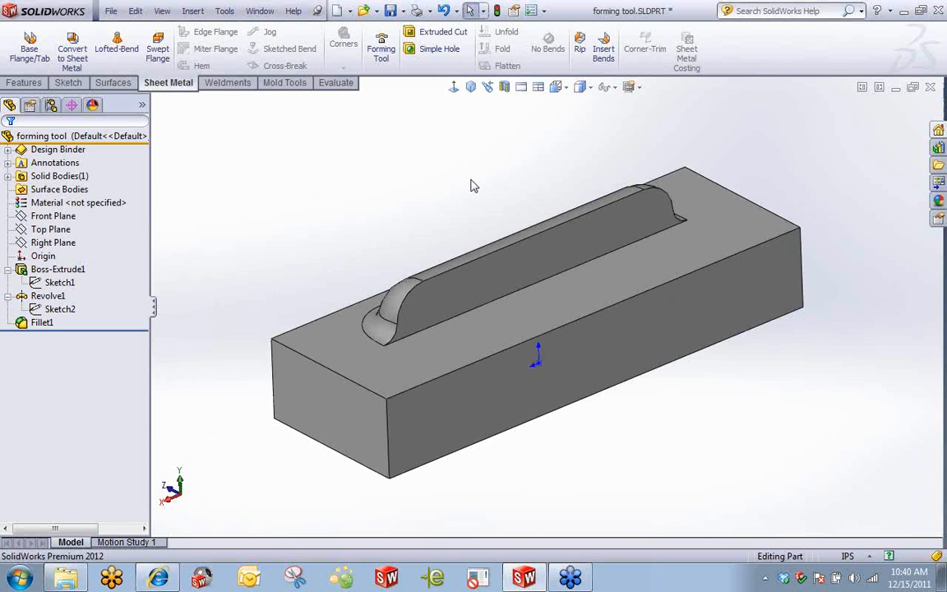
{"action": "middle_click_drag", "start_coordinate": [472, 185], "coordinate": [508, 232]}
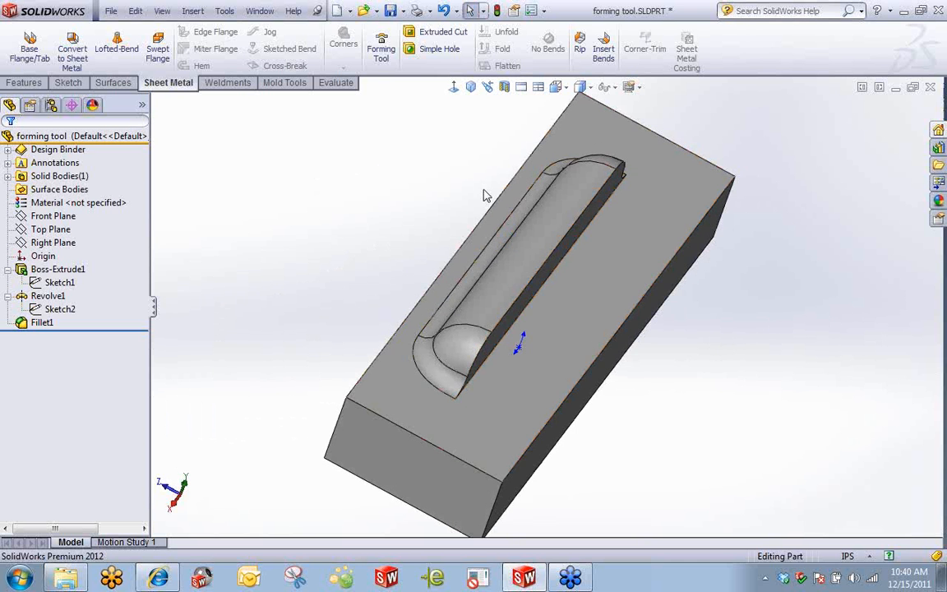
{"action": "middle_click_drag", "start_coordinate": [533, 393], "coordinate": [571, 323]}
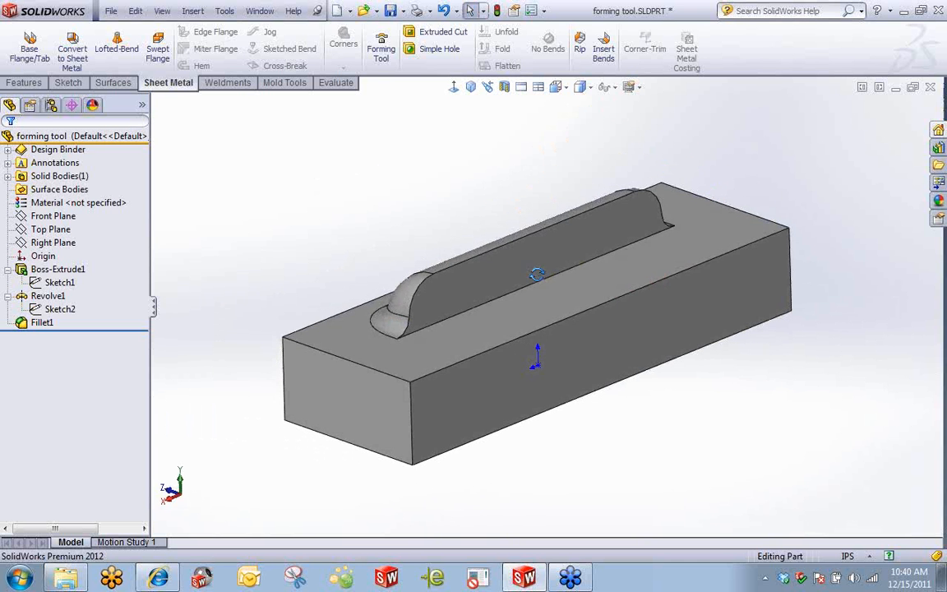
{"action": "left_click", "coordinate": [573, 304]}
{"action": "left_click", "coordinate": [605, 343]}
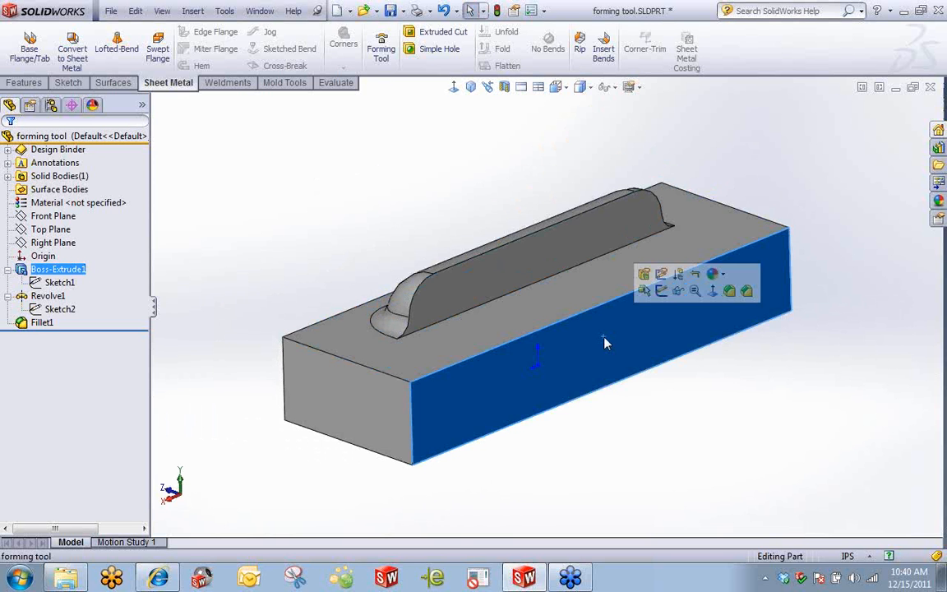
{"action": "left_click", "coordinate": [598, 300]}
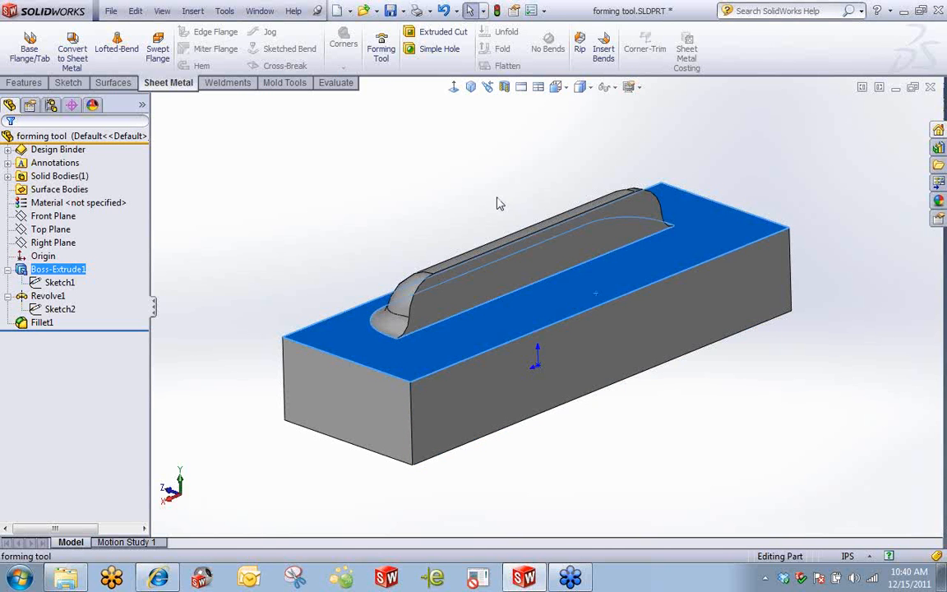
{"action": "left_click", "coordinate": [386, 165]}
Create a forming tool with the block's top face as the stopping face and the boss's flat vertical side as the face to remove
{"action": "left_click", "coordinate": [382, 47]}
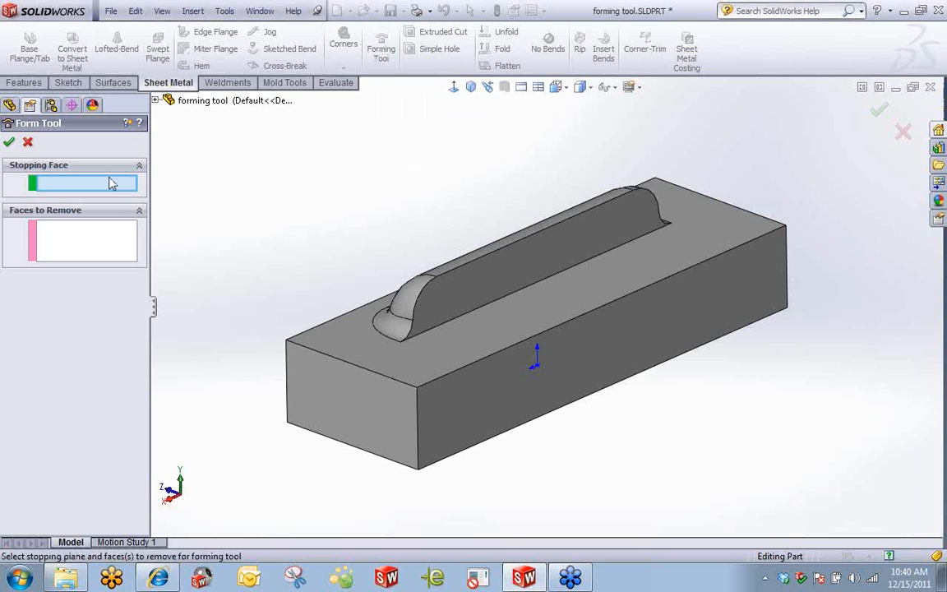
{"action": "left_click", "coordinate": [473, 353]}
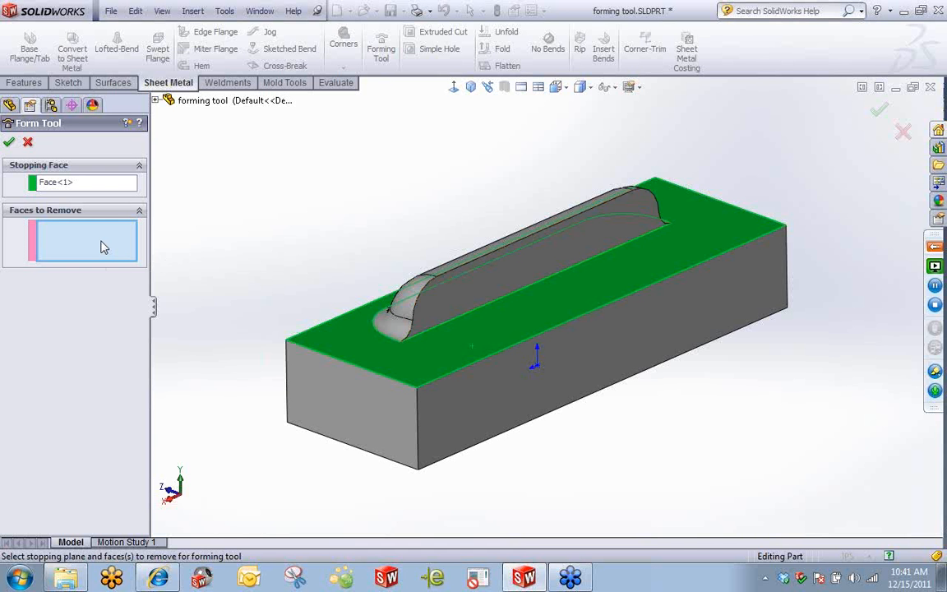
{"action": "middle_click_drag", "start_coordinate": [358, 199], "coordinate": [377, 239]}
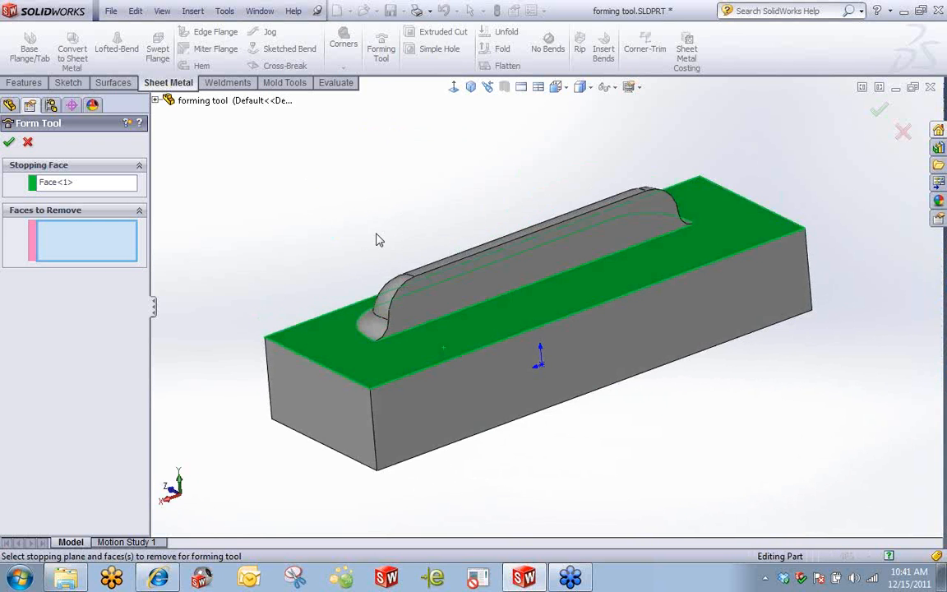
{"action": "scroll", "coordinate": [376, 239], "scroll_direction": "down", "scroll_amount": 3}
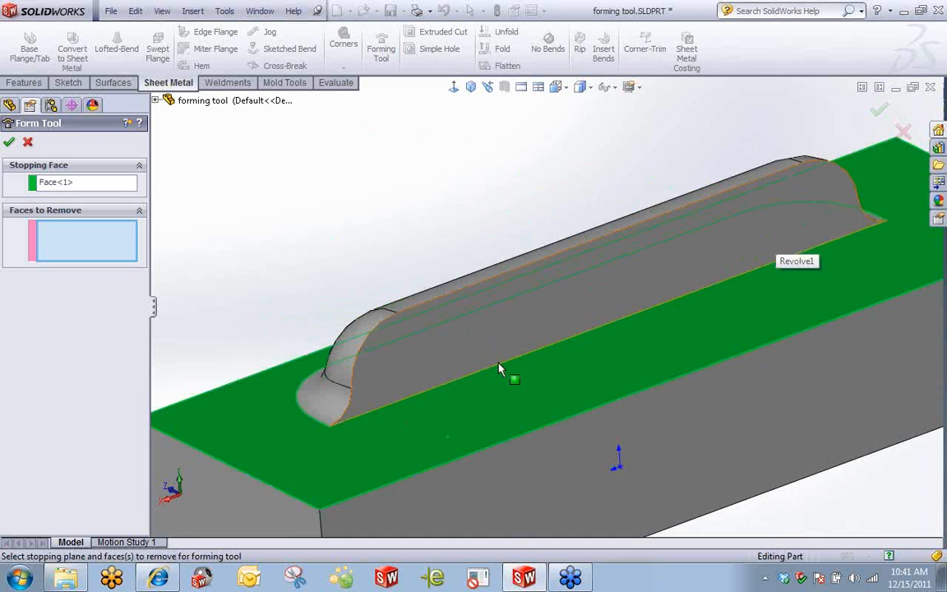
{"action": "scroll", "coordinate": [397, 243], "scroll_direction": "up", "scroll_amount": 3}
{"action": "middle_click_drag", "start_coordinate": [397, 243], "coordinate": [392, 173]}
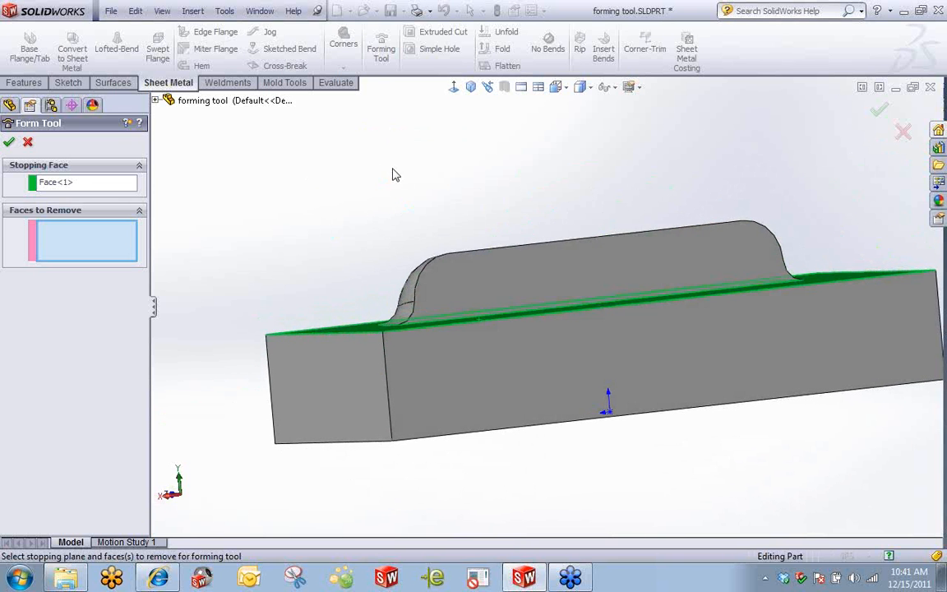
{"action": "left_click", "coordinate": [535, 281]}
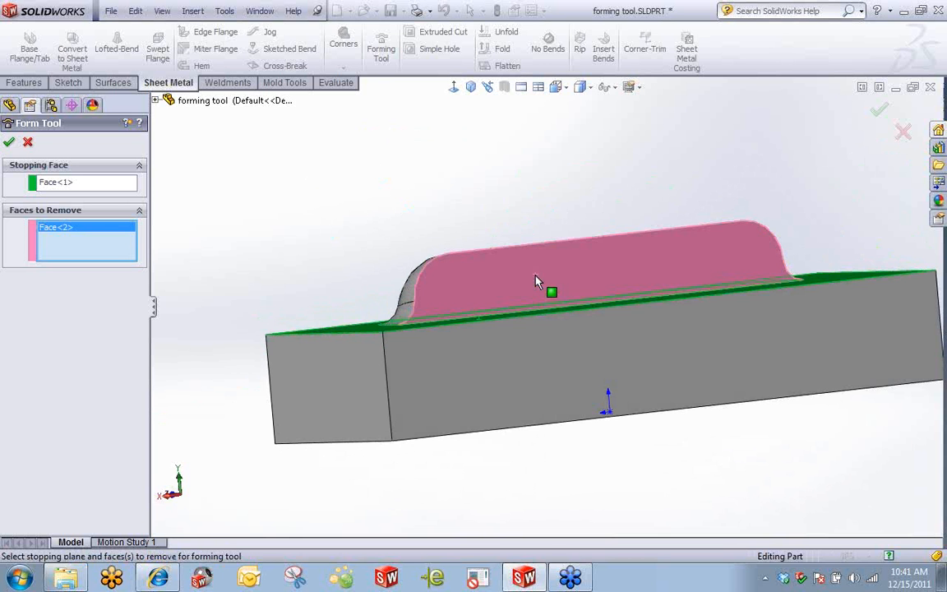
{"action": "middle_click_drag", "start_coordinate": [397, 256], "coordinate": [578, 275]}
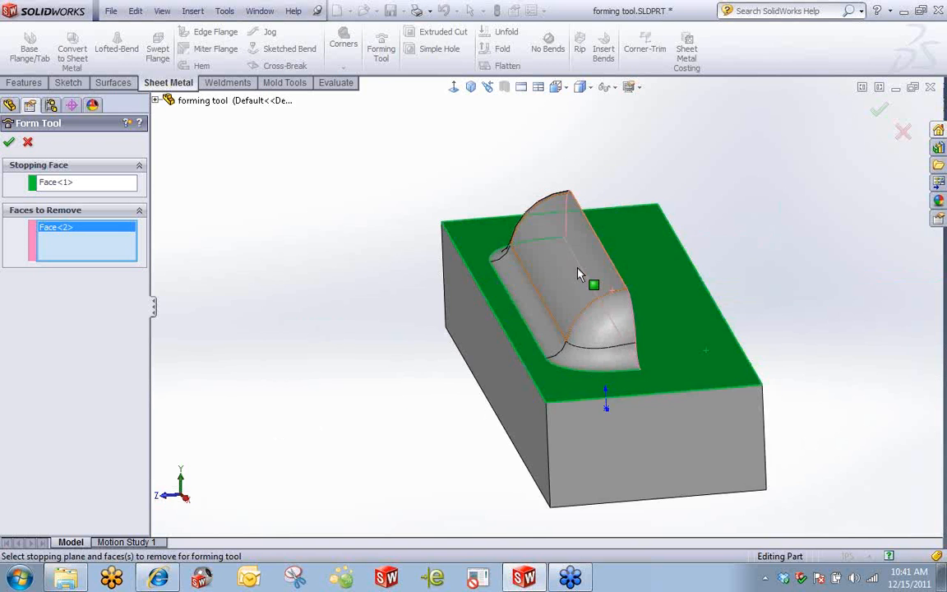
{"action": "scroll", "coordinate": [579, 274], "scroll_direction": "down", "scroll_amount": 2}
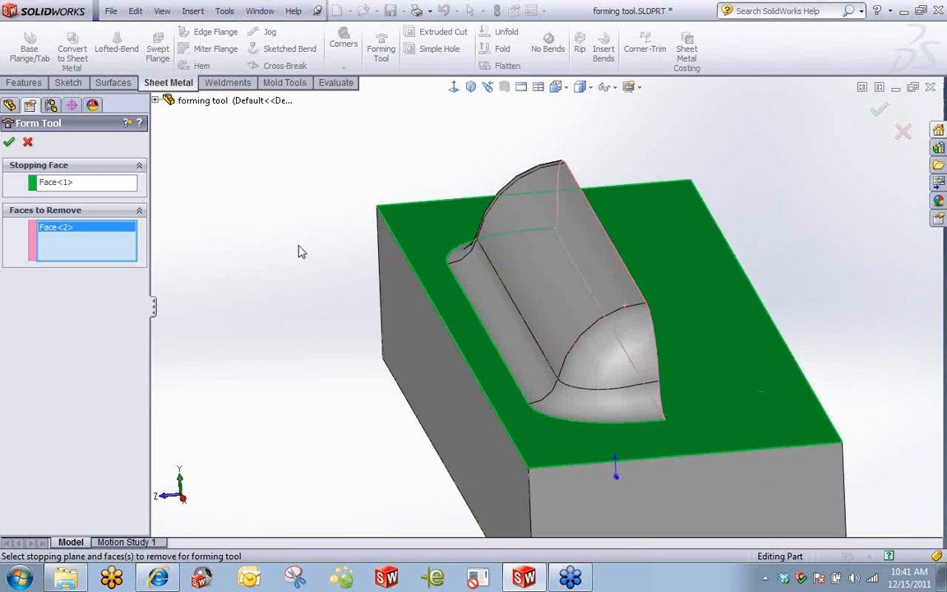
{"action": "scroll", "coordinate": [280, 224], "scroll_direction": "up", "scroll_amount": 2}
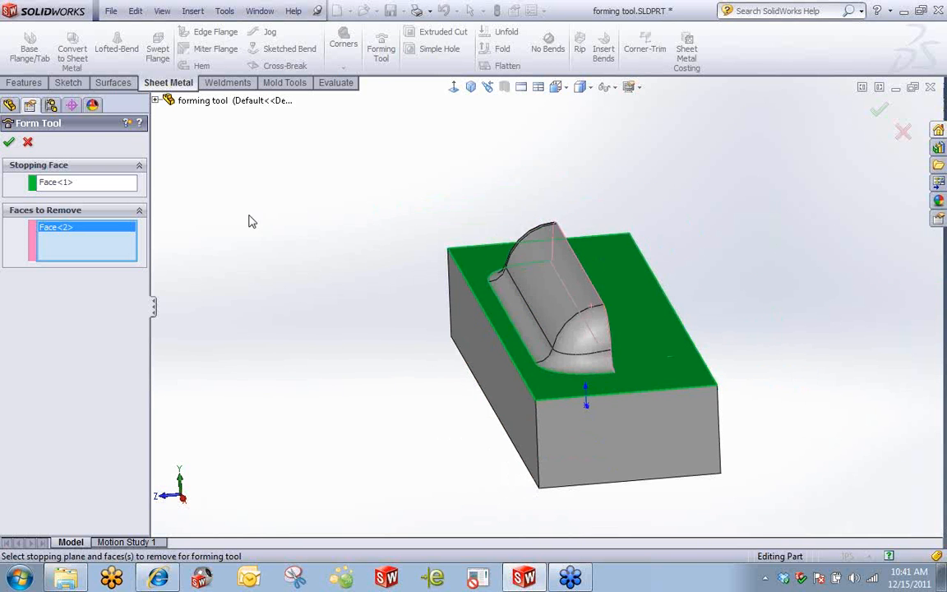
{"action": "left_click", "coordinate": [10, 144]}
{"action": "middle_click_drag", "start_coordinate": [423, 277], "coordinate": [604, 297]}
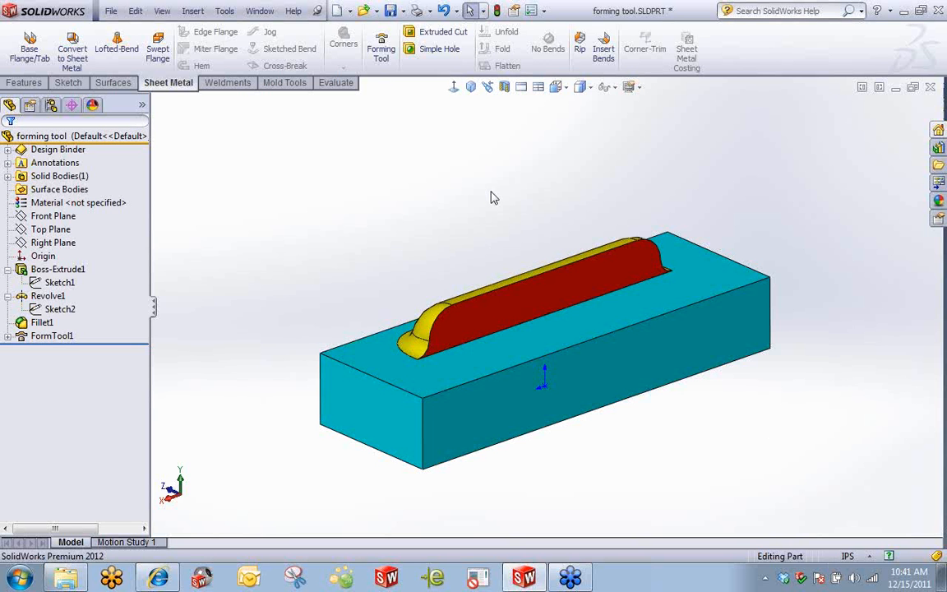
Browse to the Forming Tools folder in the Design Library
{"action": "left_click", "coordinate": [937, 150]}
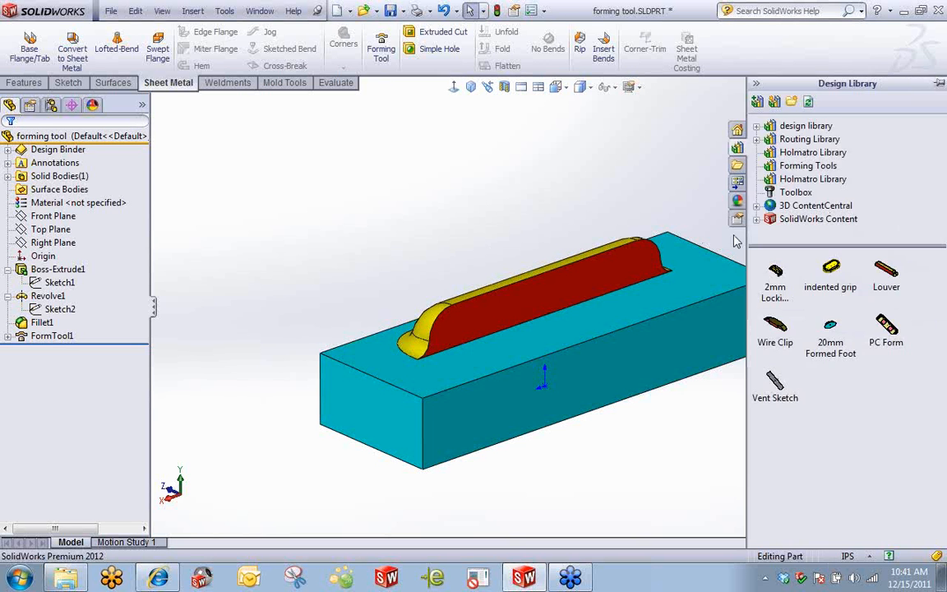
{"action": "left_click", "coordinate": [809, 167]}
{"action": "left_click", "coordinate": [809, 167]}
{"action": "left_click", "coordinate": [779, 168]}
{"action": "left_click", "coordinate": [772, 165]}
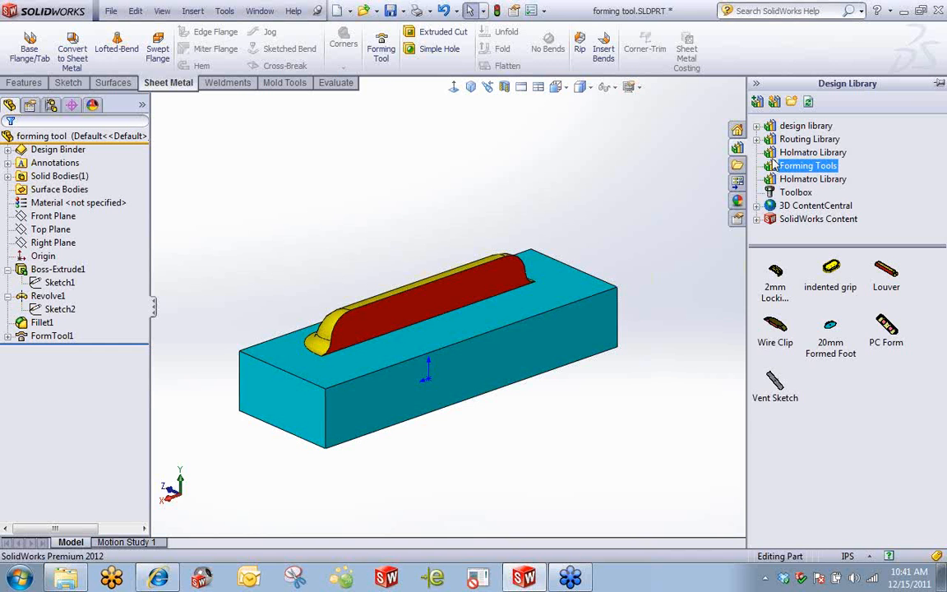
Try adding the forming tool part to the Design Library's Forming Tools folder
{"action": "left_click", "coordinate": [757, 101]}
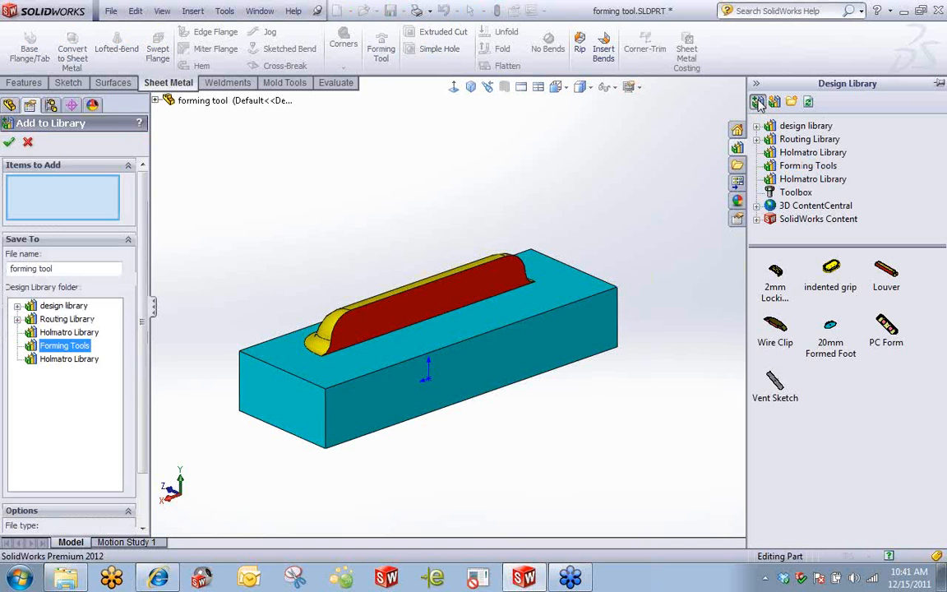
{"action": "left_click", "coordinate": [209, 102]}
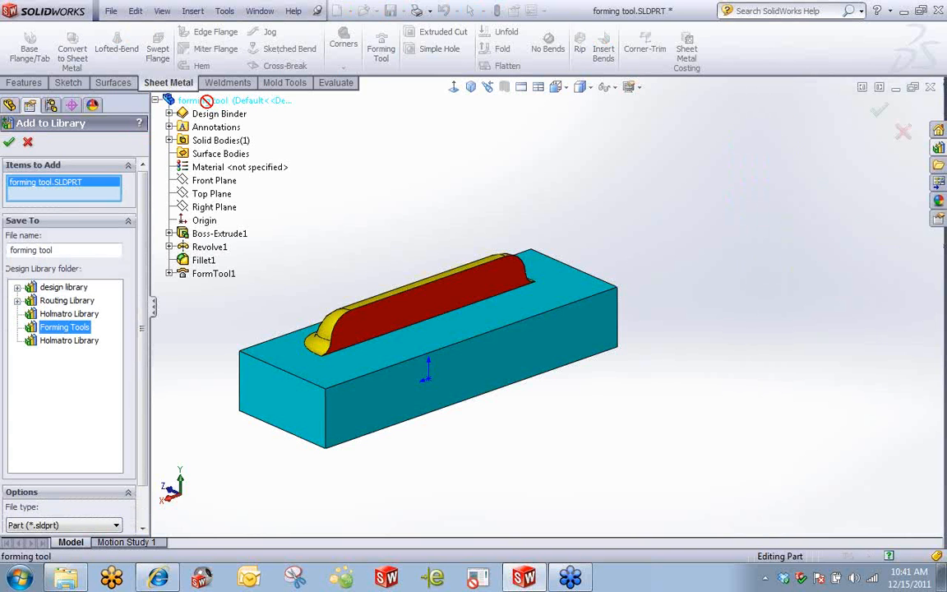
{"action": "scroll", "coordinate": [144, 259], "scroll_direction": "down", "scroll_amount": 2}
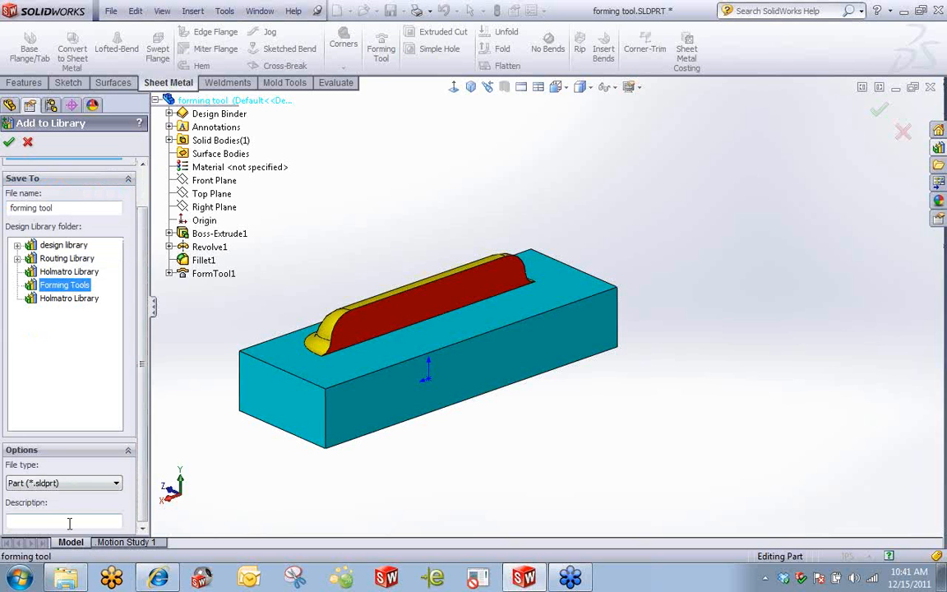
{"action": "left_click", "coordinate": [90, 483]}
{"action": "left_click", "coordinate": [86, 492]}
{"action": "left_click", "coordinate": [27, 142]}
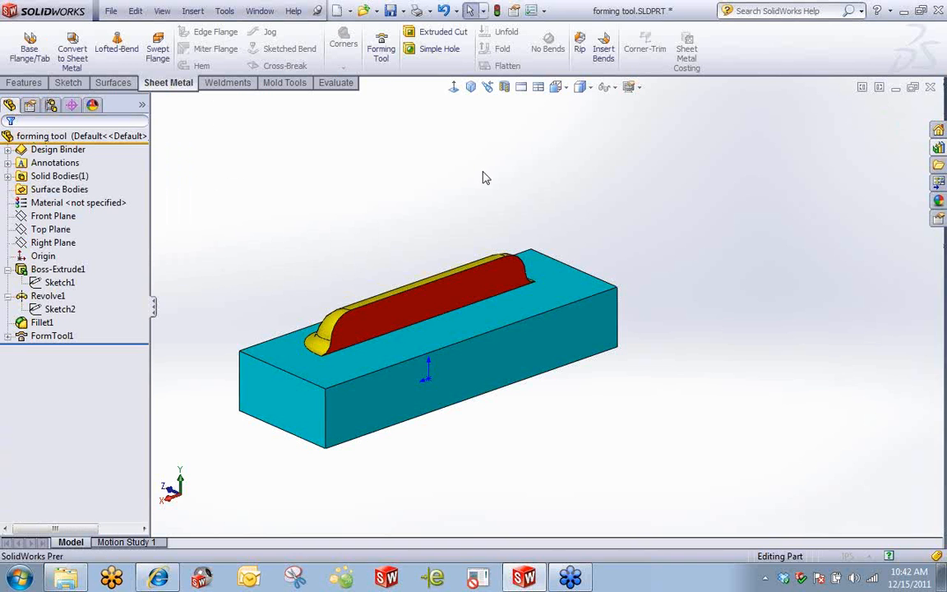
Check that Forming Tools is marked as a forming tools folder and inspect the forming tools subfolder of the standard design library
{"action": "left_click", "coordinate": [938, 148]}
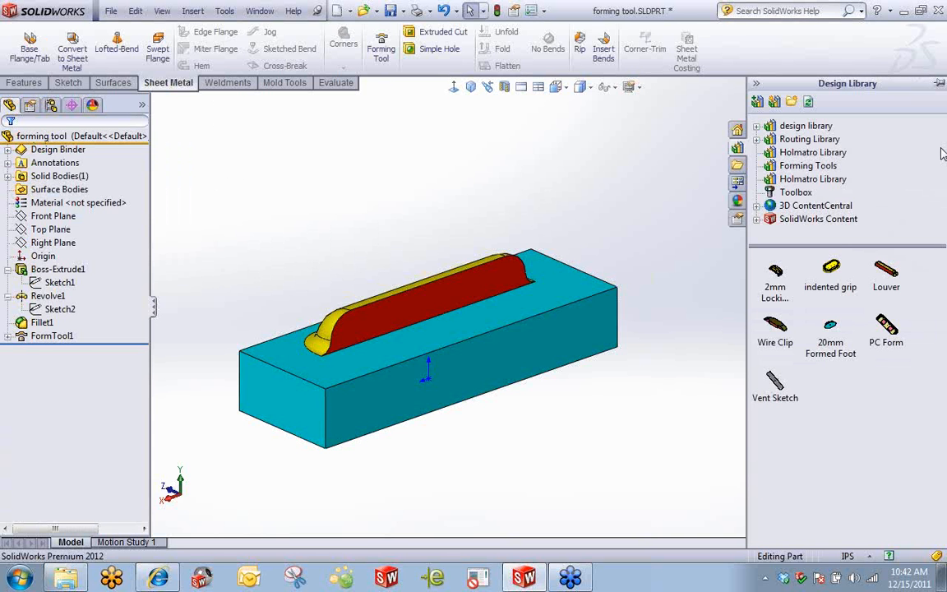
{"action": "right_click", "coordinate": [811, 167]}
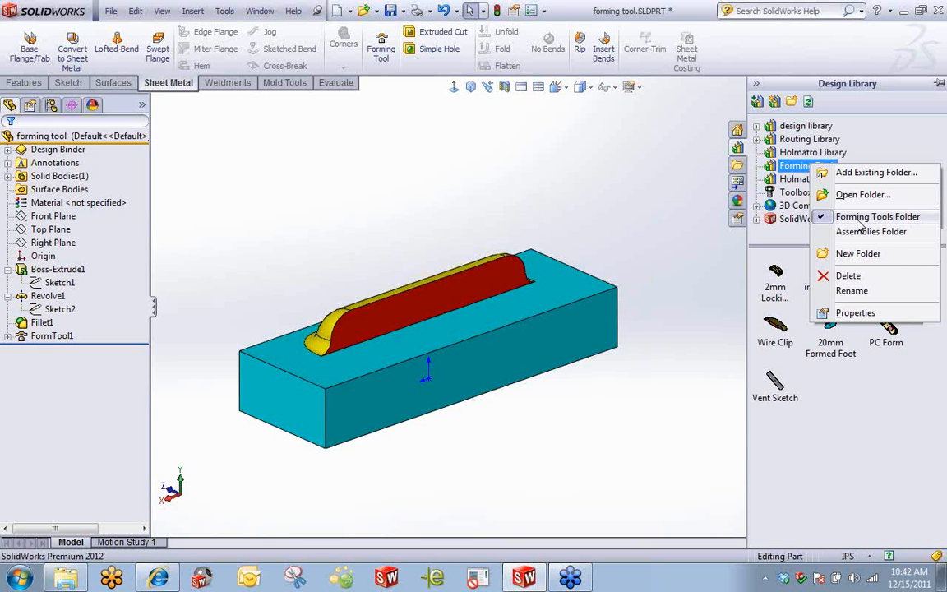
{"action": "left_click", "coordinate": [761, 128]}
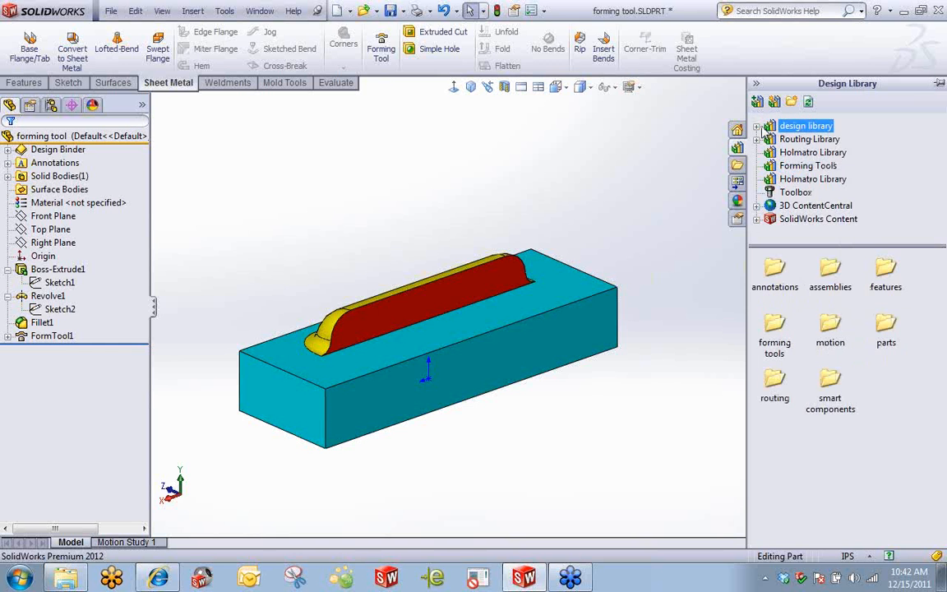
{"action": "left_click", "coordinate": [756, 127]}
{"action": "left_click", "coordinate": [826, 180]}
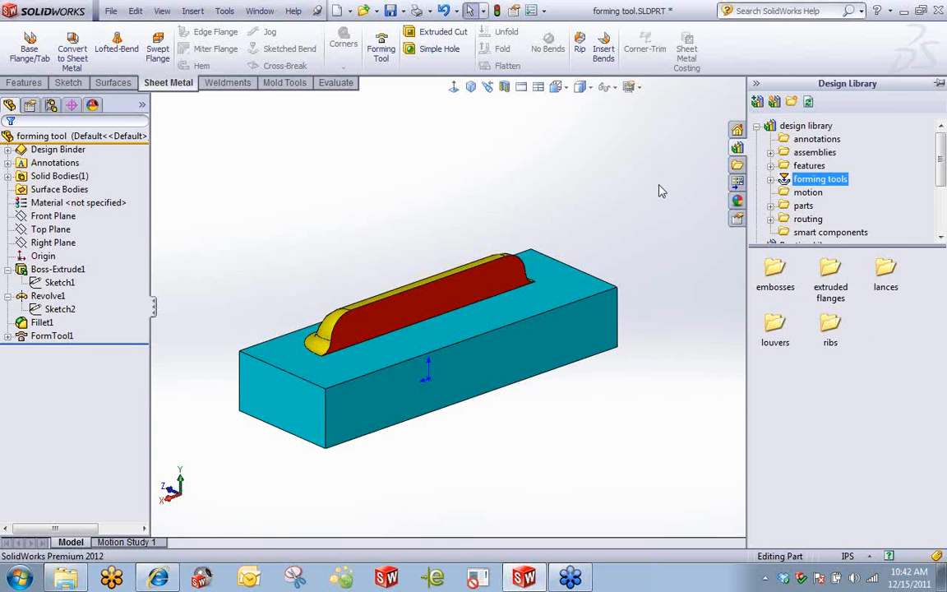
Close the forming tool part and open lofted sheet metal.SLDPRT from the Sheet Metal folder
{"action": "left_click", "coordinate": [643, 166]}
{"action": "left_click", "coordinate": [929, 87]}
{"action": "left_click", "coordinate": [509, 310]}
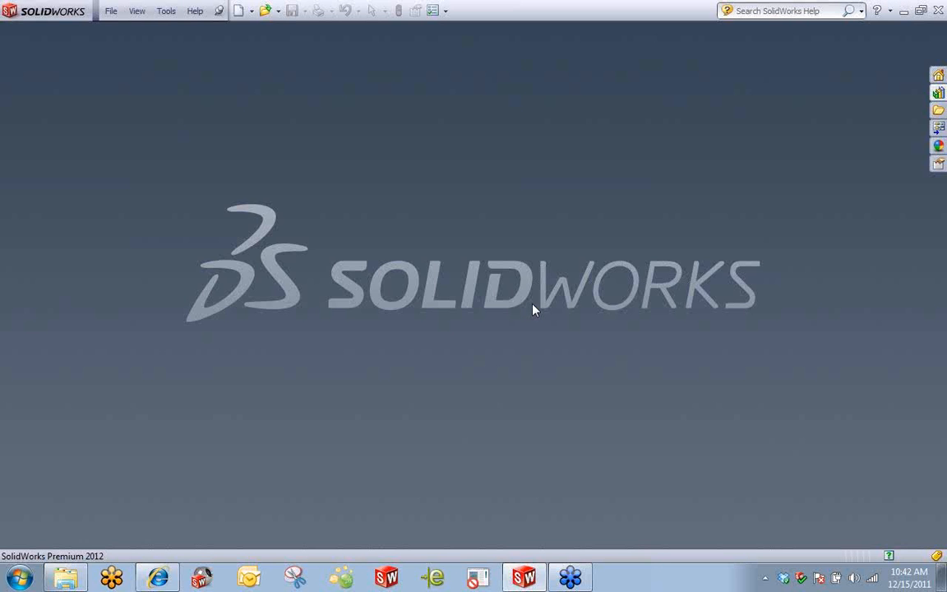
{"action": "left_click", "coordinate": [266, 11]}
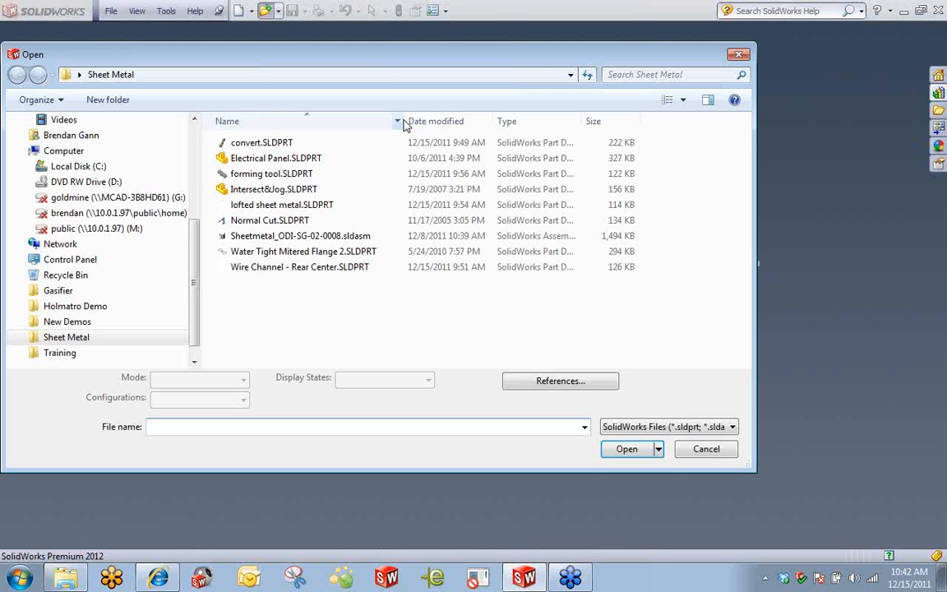
{"action": "double_click", "coordinate": [276, 209]}
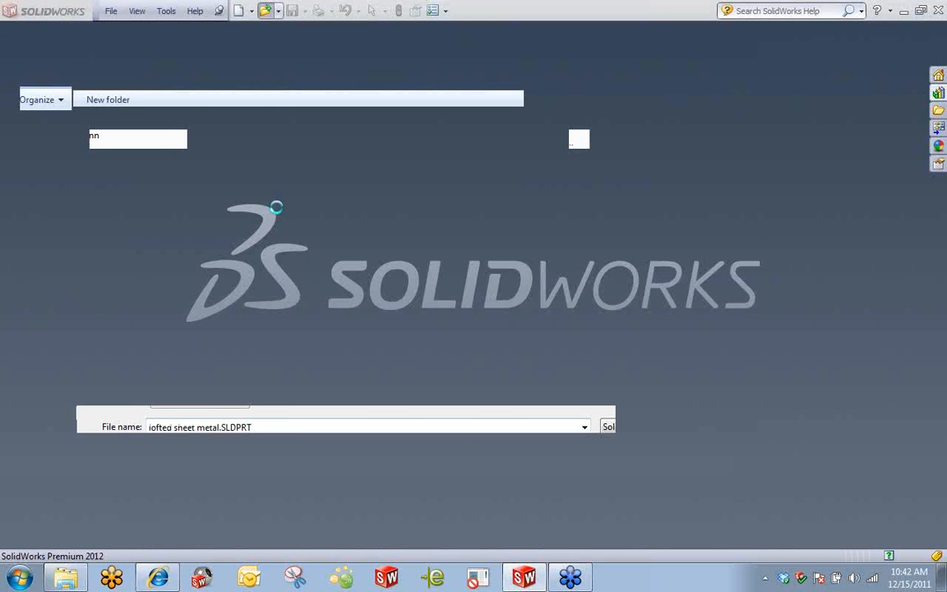
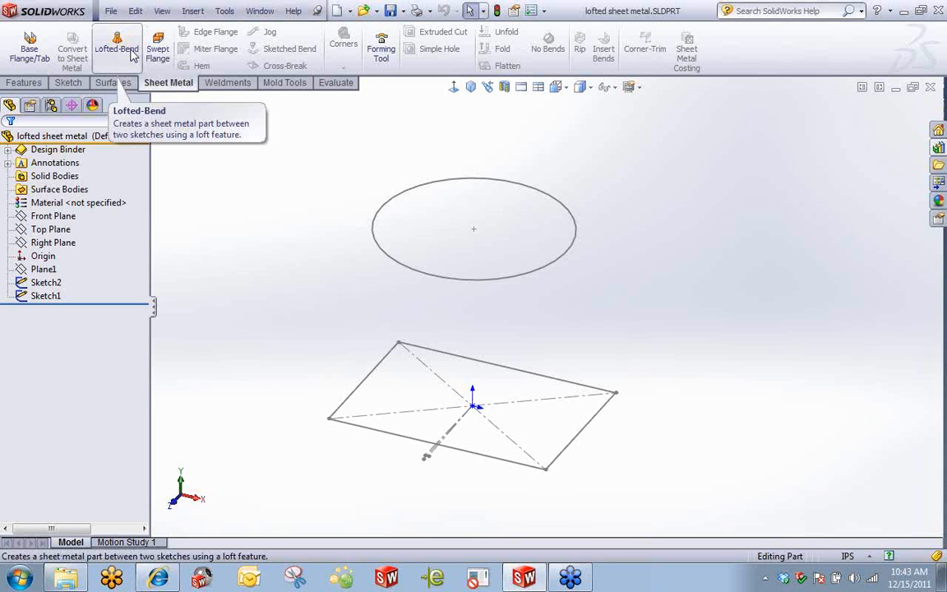
{"action": "left_click", "coordinate": [6, 8]}
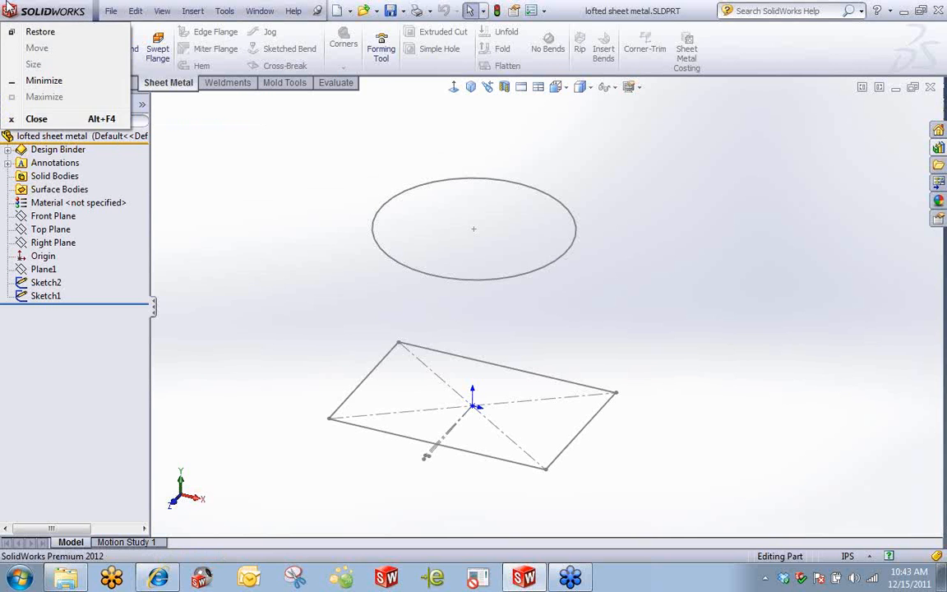
{"action": "left_click", "coordinate": [288, 279]}
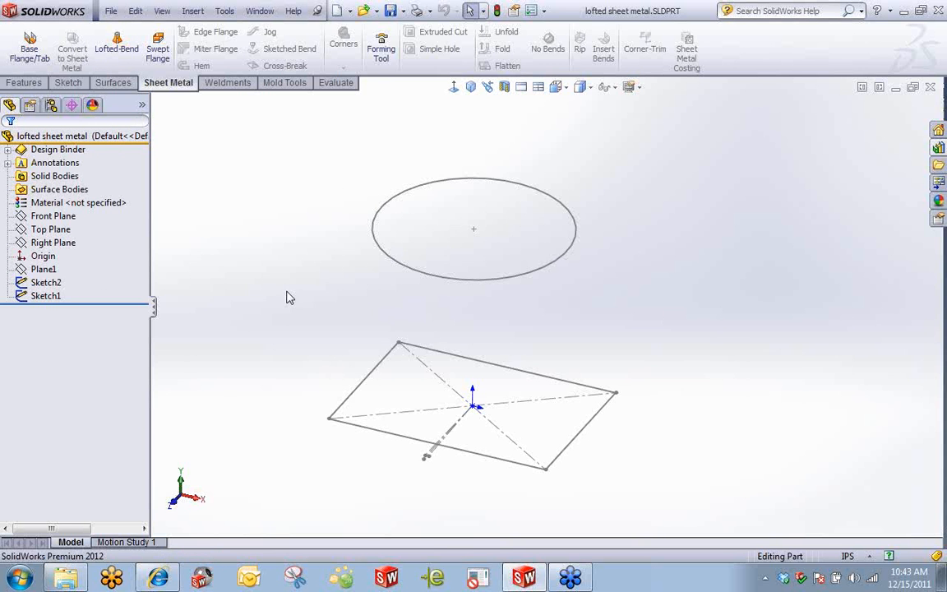
Edit the rectangle's sketch and round all four corners with 0.5 in sketch fillets, keeping constrained corners
{"action": "left_click", "coordinate": [51, 295]}
{"action": "left_click", "coordinate": [78, 242]}
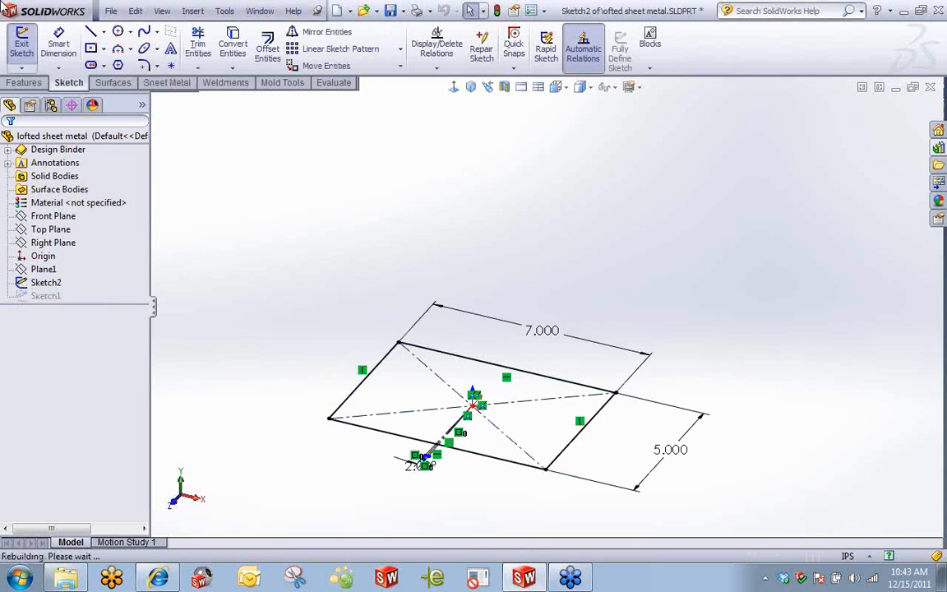
{"action": "left_click", "coordinate": [453, 86]}
{"action": "scroll", "coordinate": [524, 355], "scroll_direction": "down", "scroll_amount": 2}
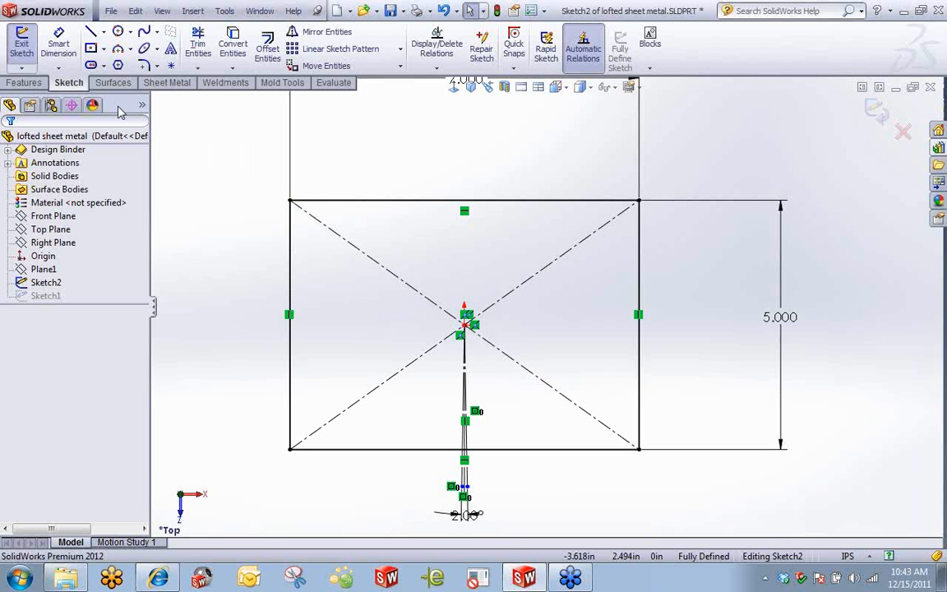
{"action": "left_click", "coordinate": [144, 67]}
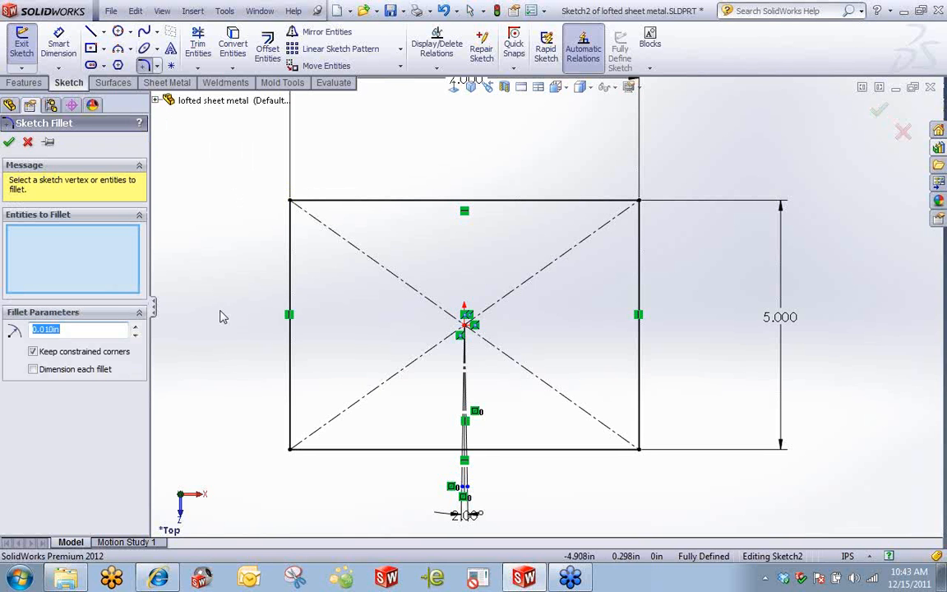
{"action": "type", "text": "3.3"}
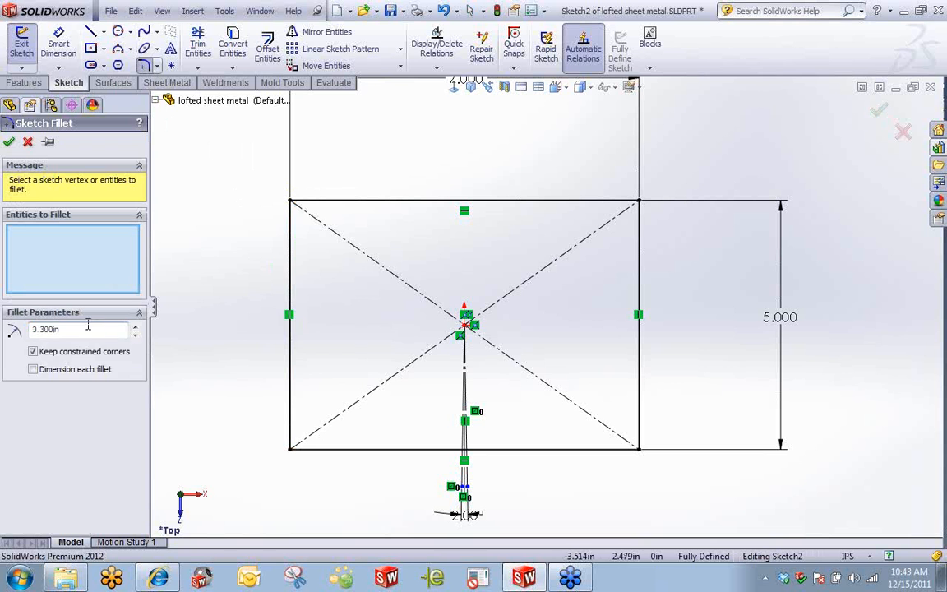
{"action": "type", "text": "5"}
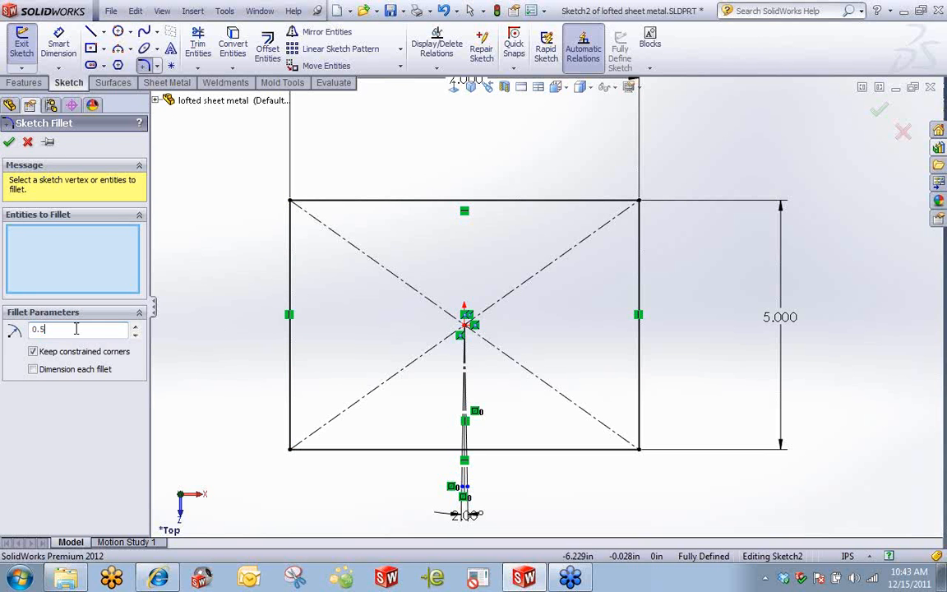
{"action": "left_click", "coordinate": [290, 201]}
{"action": "left_click", "coordinate": [290, 448]}
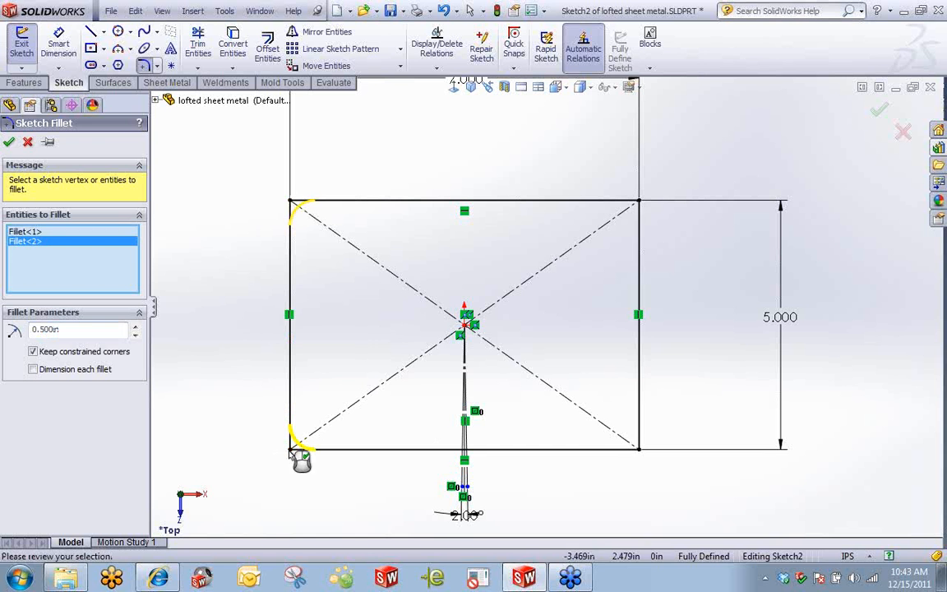
{"action": "left_click", "coordinate": [638, 202]}
{"action": "left_click", "coordinate": [639, 449]}
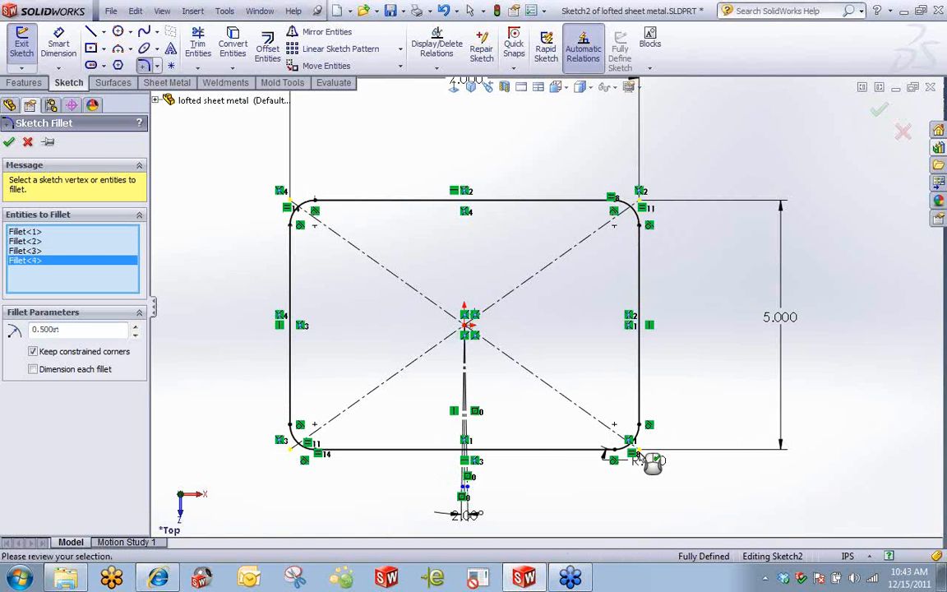
{"action": "key", "text": "Return"}
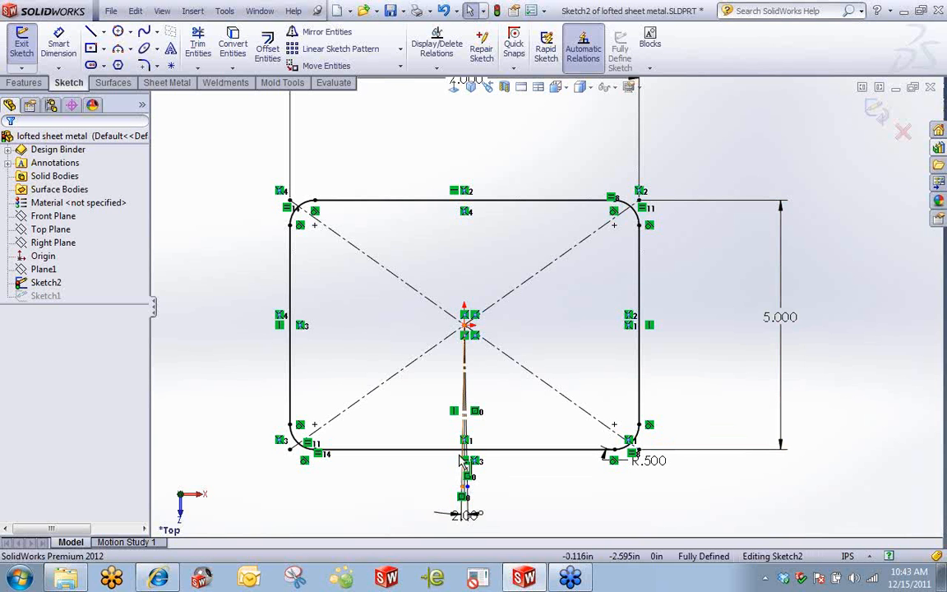
Trim the rectangle's lower edge between the two outer angled centerlines to leave a gap, and exit the sketch
{"action": "scroll", "coordinate": [501, 468], "scroll_direction": "down", "scroll_amount": 10}
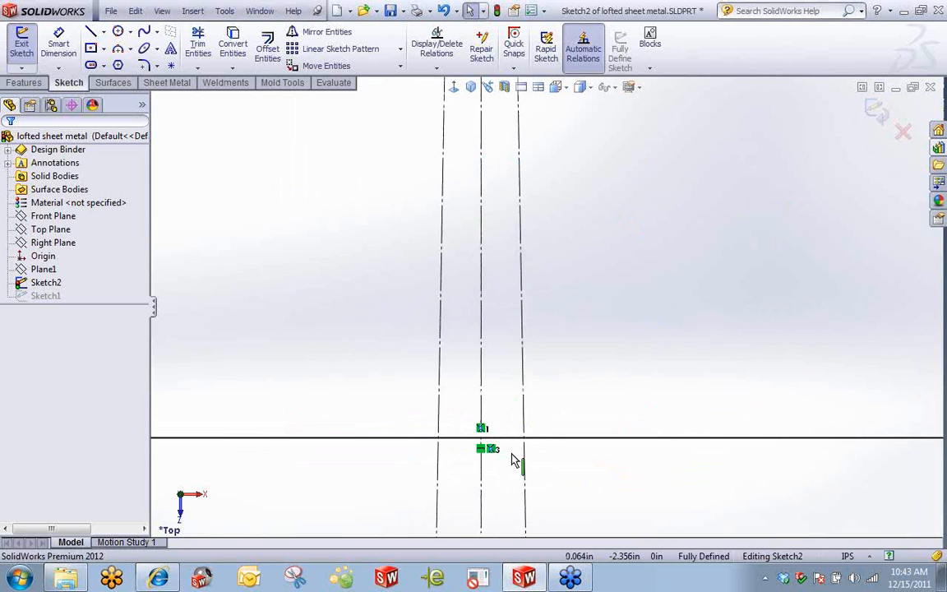
{"action": "scroll", "coordinate": [530, 465], "scroll_direction": "up", "scroll_amount": 5}
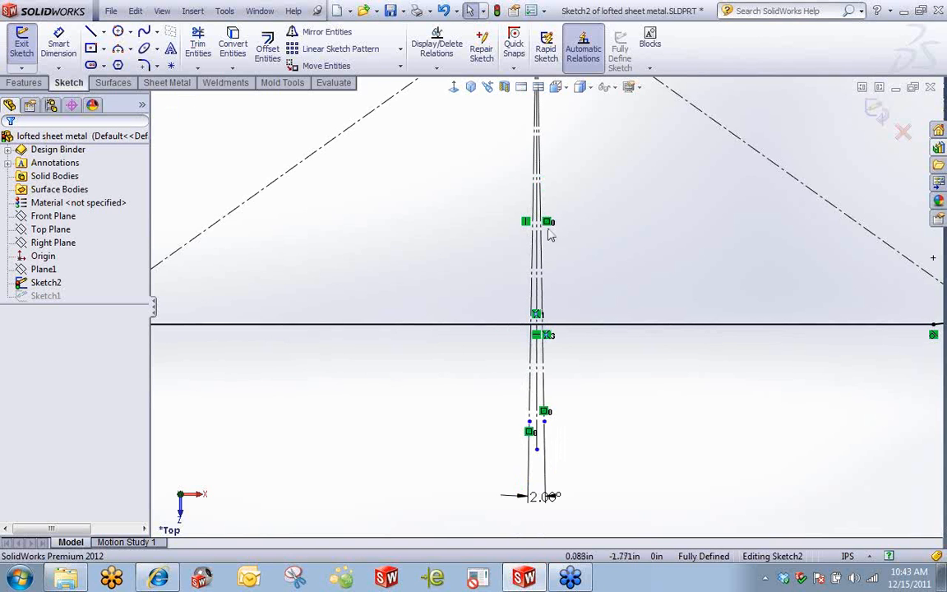
{"action": "scroll", "coordinate": [575, 345], "scroll_direction": "up", "scroll_amount": 5}
{"action": "scroll", "coordinate": [564, 298], "scroll_direction": "down", "scroll_amount": 5}
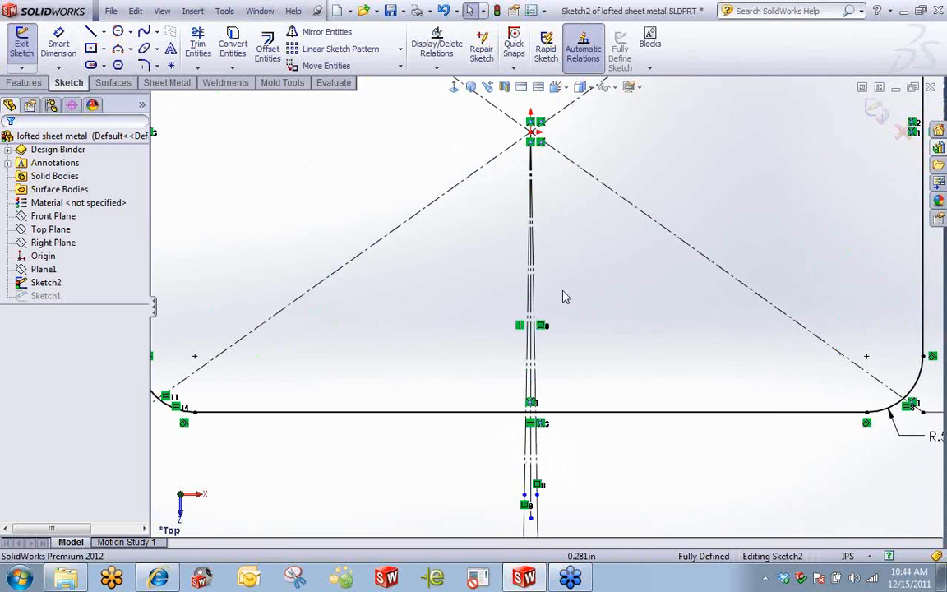
{"action": "scroll", "coordinate": [543, 439], "scroll_direction": "down", "scroll_amount": 4}
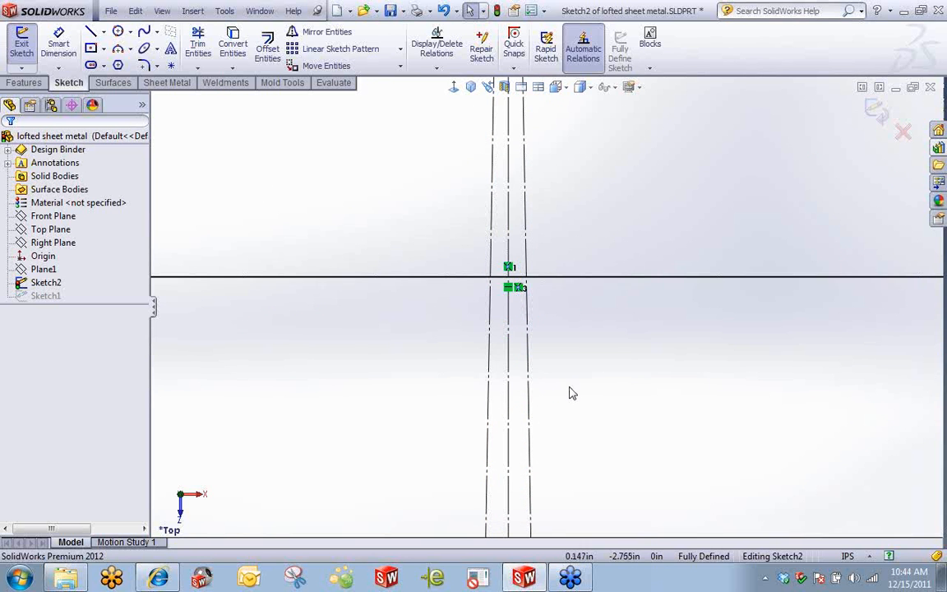
{"action": "scroll", "coordinate": [527, 277], "scroll_direction": "down", "scroll_amount": 5}
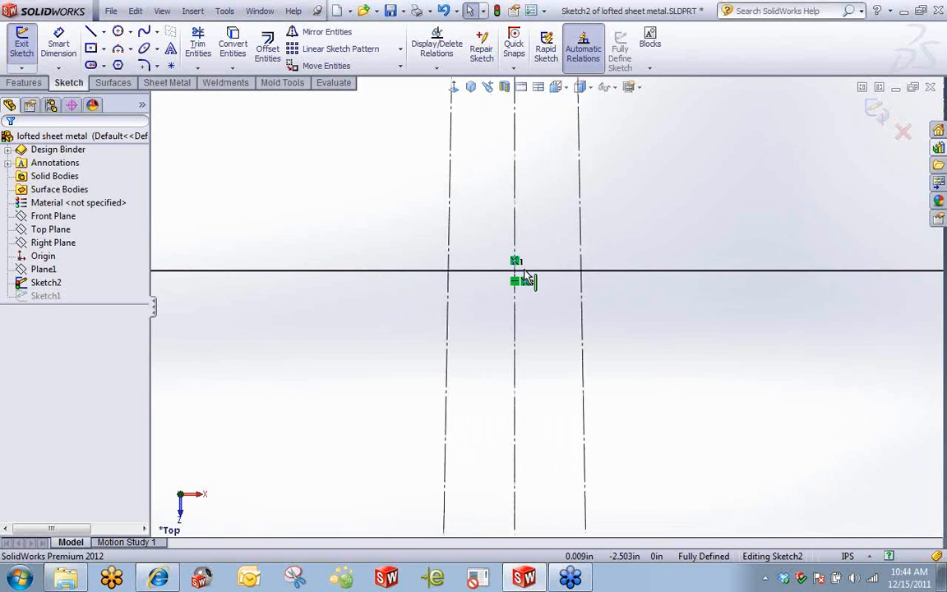
{"action": "left_click", "coordinate": [197, 45]}
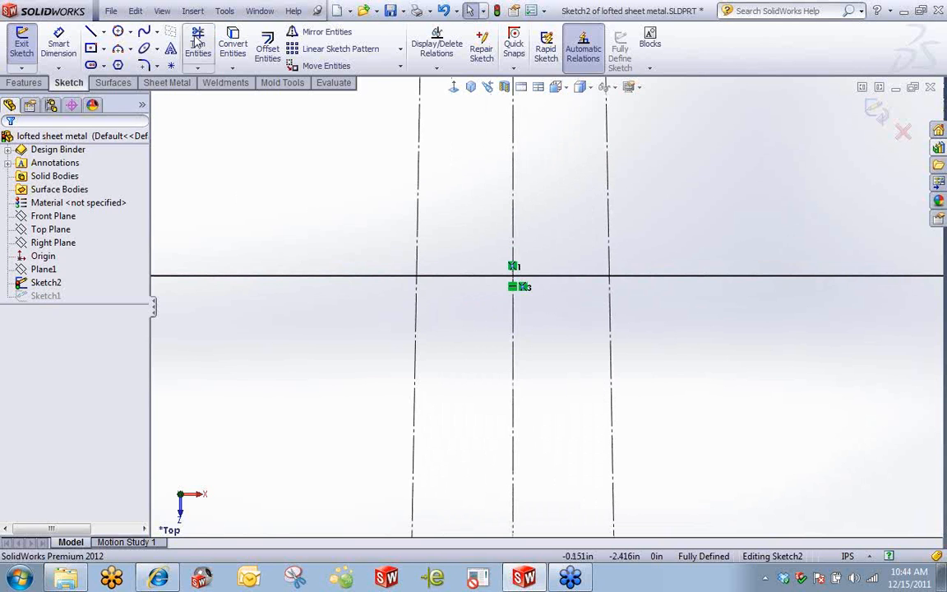
{"action": "left_click_drag", "start_coordinate": [465, 251], "coordinate": [465, 312]}
{"action": "left_click_drag", "start_coordinate": [552, 265], "coordinate": [559, 311]}
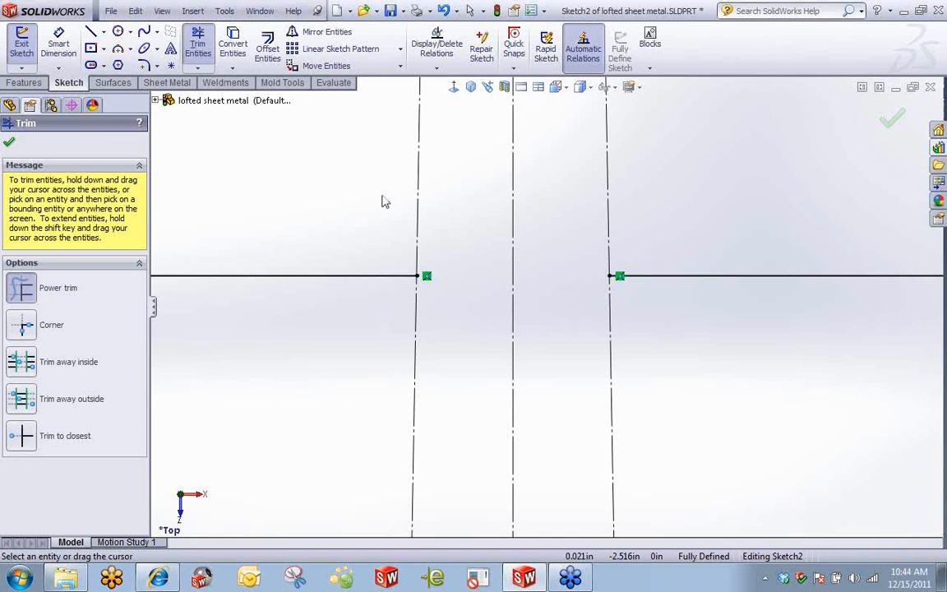
{"action": "left_click", "coordinate": [199, 46]}
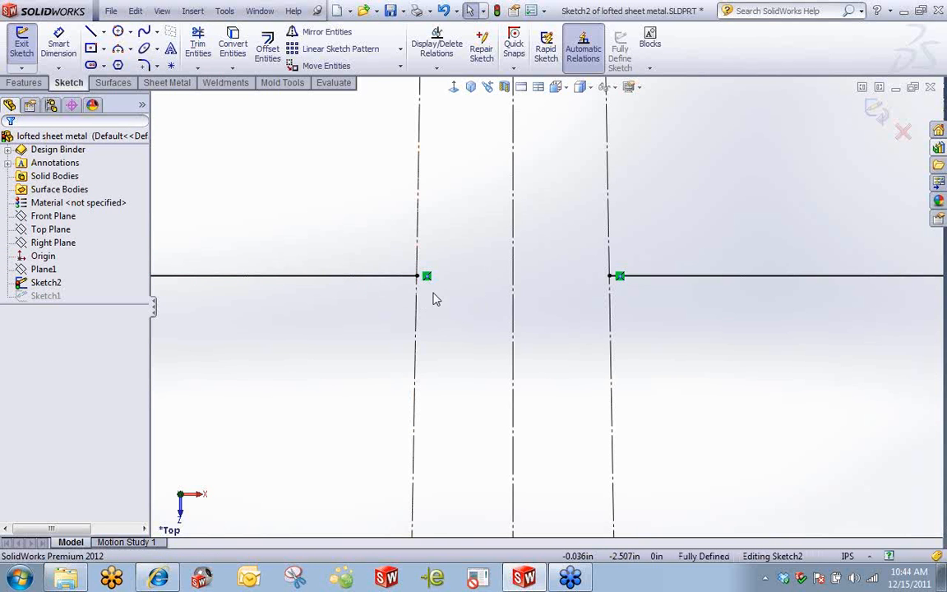
{"action": "scroll", "coordinate": [499, 275], "scroll_direction": "up", "scroll_amount": 10}
{"action": "scroll", "coordinate": [586, 209], "scroll_direction": "up", "scroll_amount": 12}
{"action": "scroll", "coordinate": [586, 209], "scroll_direction": "down", "scroll_amount": 8}
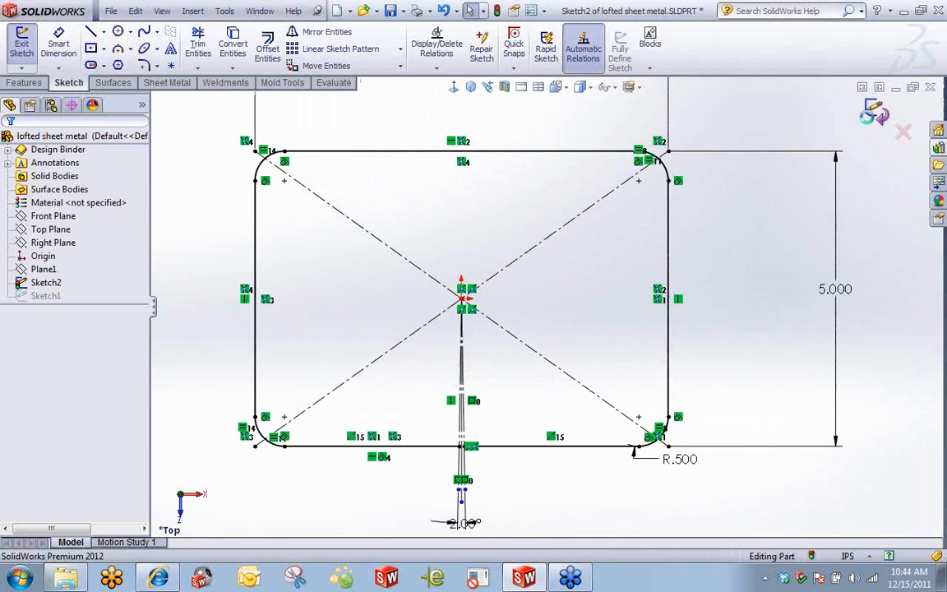
{"action": "left_click", "coordinate": [876, 111]}
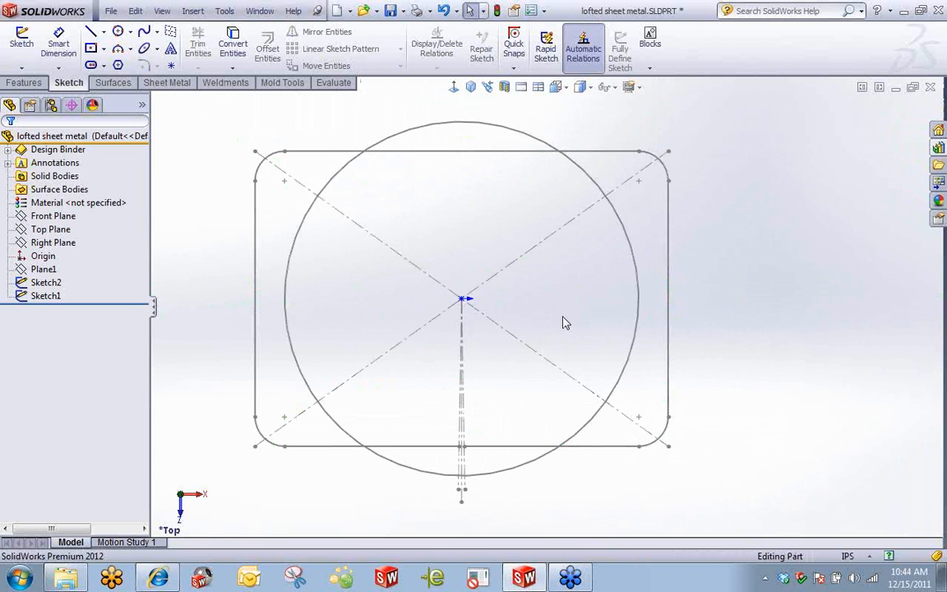
Open the upper circle's sketch for editing and view it normal to its plane
{"action": "mouse_move", "coordinate": [565, 332]}
{"action": "middle_mouse_down"}
{"action": "mouse_move", "coordinate": [564, 141]}
{"action": "mouse_move", "coordinate": [577, 296]}
{"action": "mouse_move", "coordinate": [534, 312]}
{"action": "middle_mouse_up"}
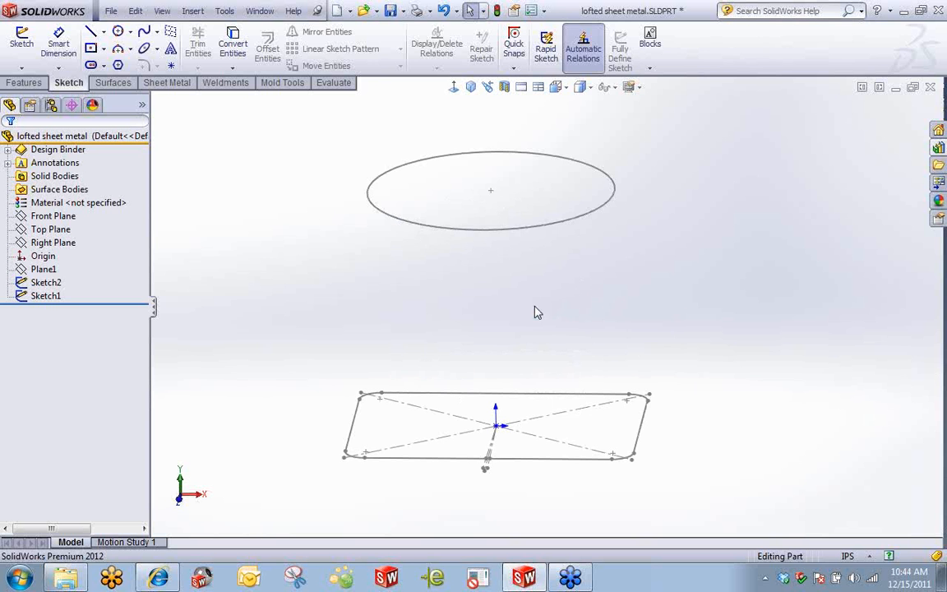
{"action": "left_click", "coordinate": [541, 229]}
{"action": "left_click", "coordinate": [585, 164]}
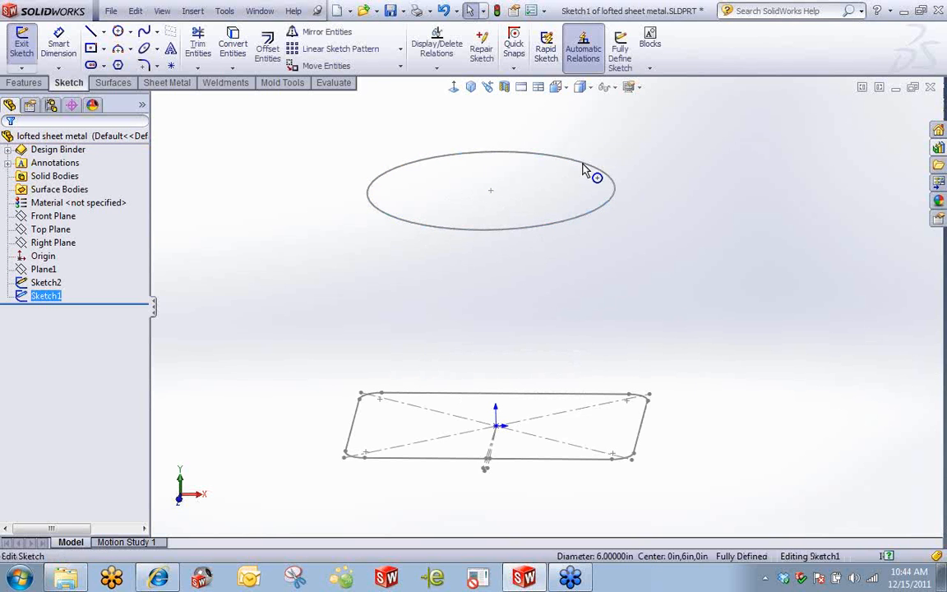
{"action": "left_click", "coordinate": [453, 87]}
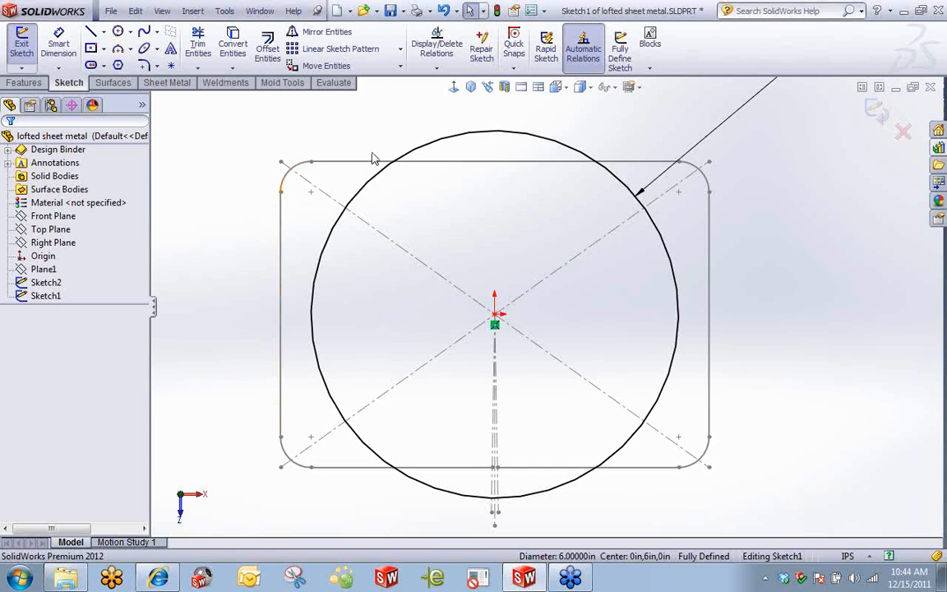
Convert the rectangle sketch's three gap centerlines into the circle sketch and make them construction lines
{"action": "scroll", "coordinate": [281, 440], "scroll_direction": "up", "scroll_amount": 3}
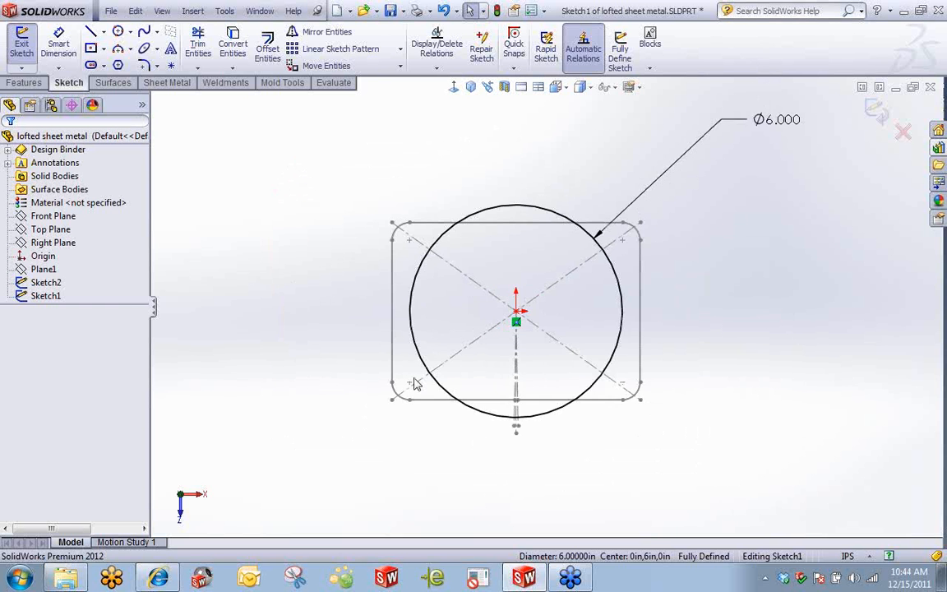
{"action": "scroll", "coordinate": [412, 376], "scroll_direction": "down", "scroll_amount": 3}
{"action": "scroll", "coordinate": [562, 362], "scroll_direction": "down", "scroll_amount": 1}
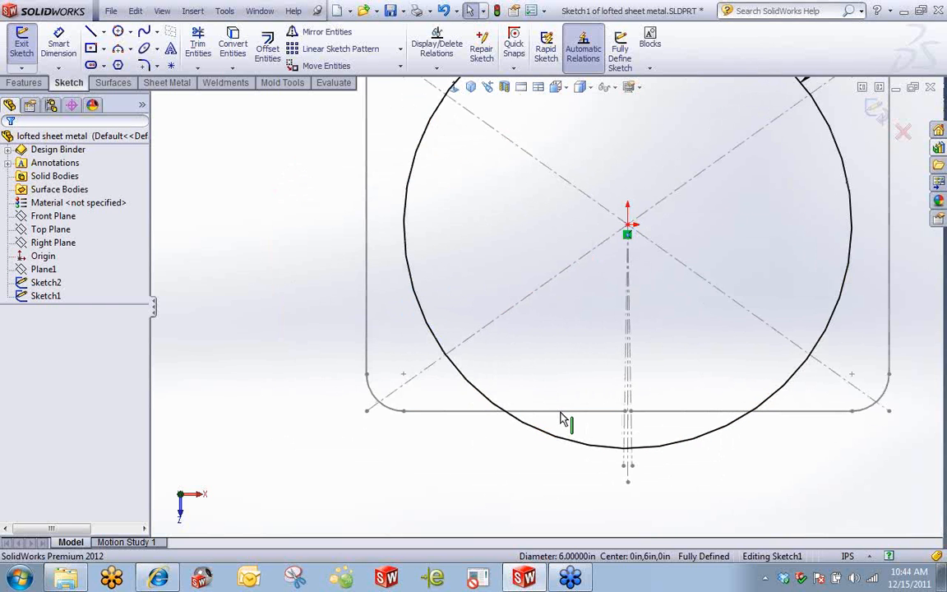
{"action": "scroll", "coordinate": [542, 296], "scroll_direction": "up", "scroll_amount": 3}
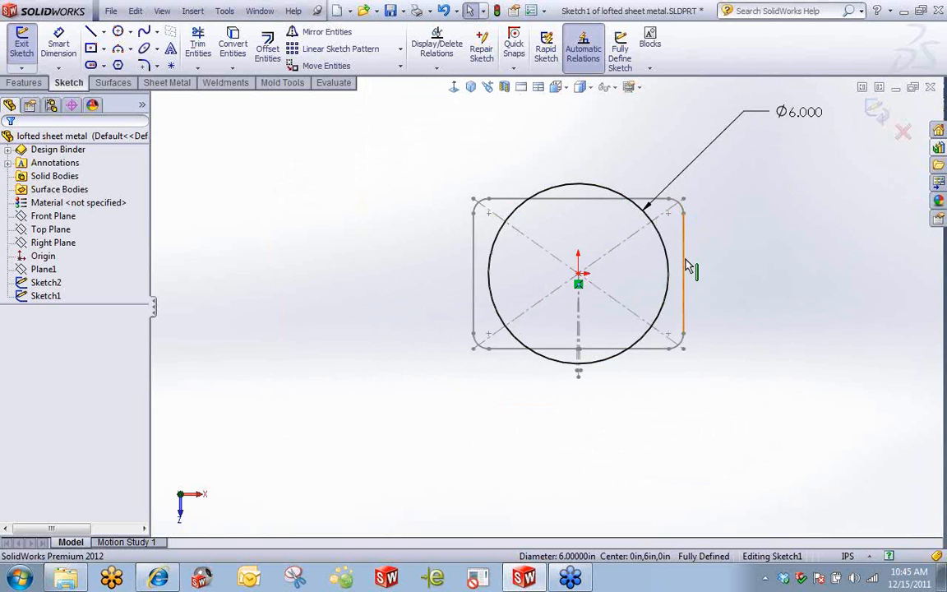
{"action": "scroll", "coordinate": [602, 299], "scroll_direction": "down", "scroll_amount": 2}
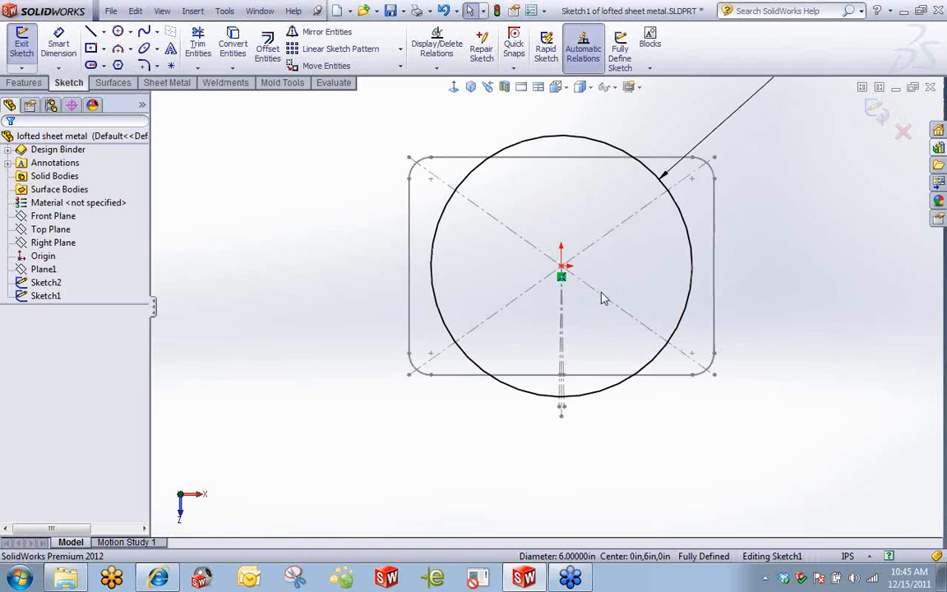
{"action": "scroll", "coordinate": [604, 293], "scroll_direction": "down", "scroll_amount": 1}
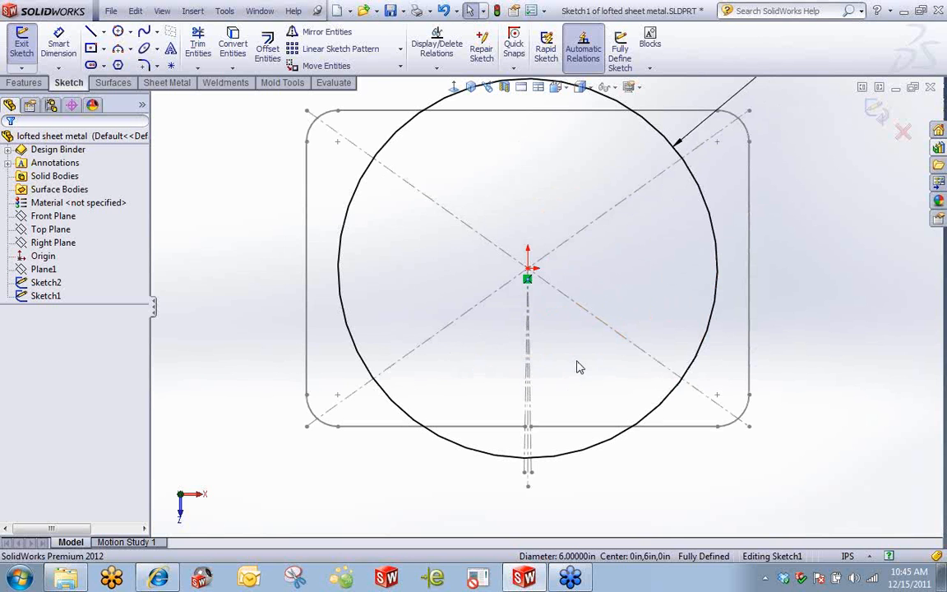
{"action": "scroll", "coordinate": [518, 391], "scroll_direction": "down", "scroll_amount": 3}
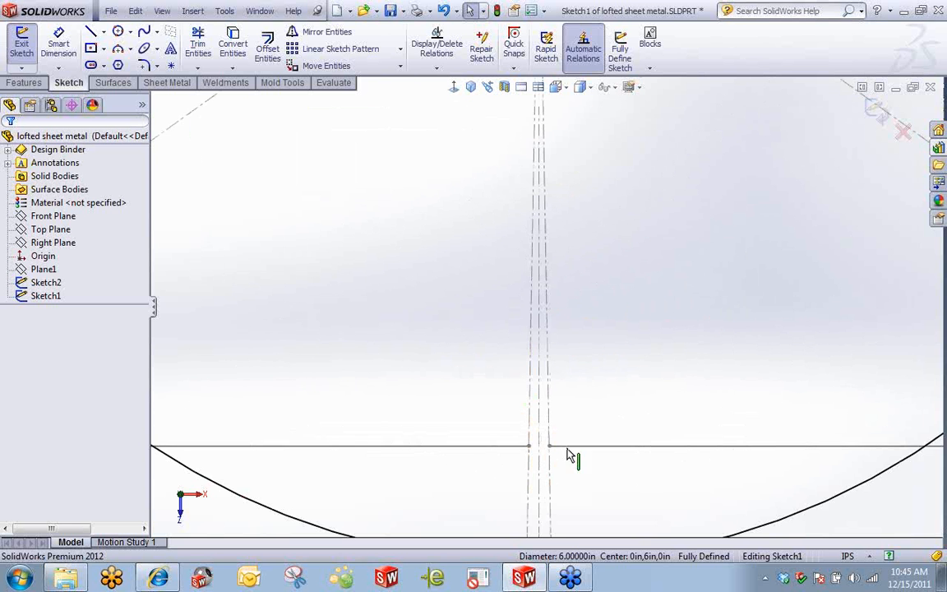
{"action": "scroll", "coordinate": [592, 440], "scroll_direction": "down", "scroll_amount": 1}
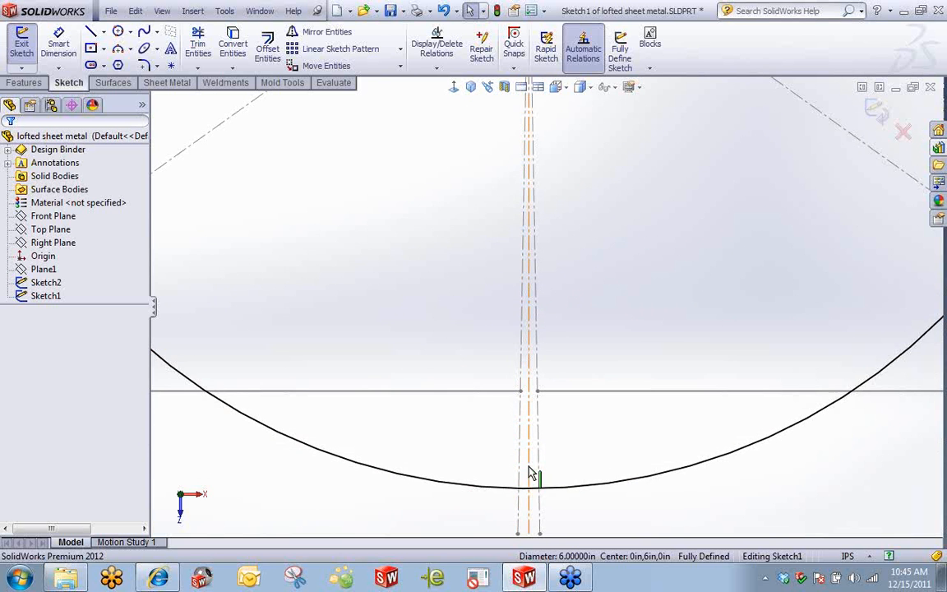
{"action": "left_click", "coordinate": [527, 360]}
{"action": "left_click", "coordinate": [521, 357], "text": "ctrl"}
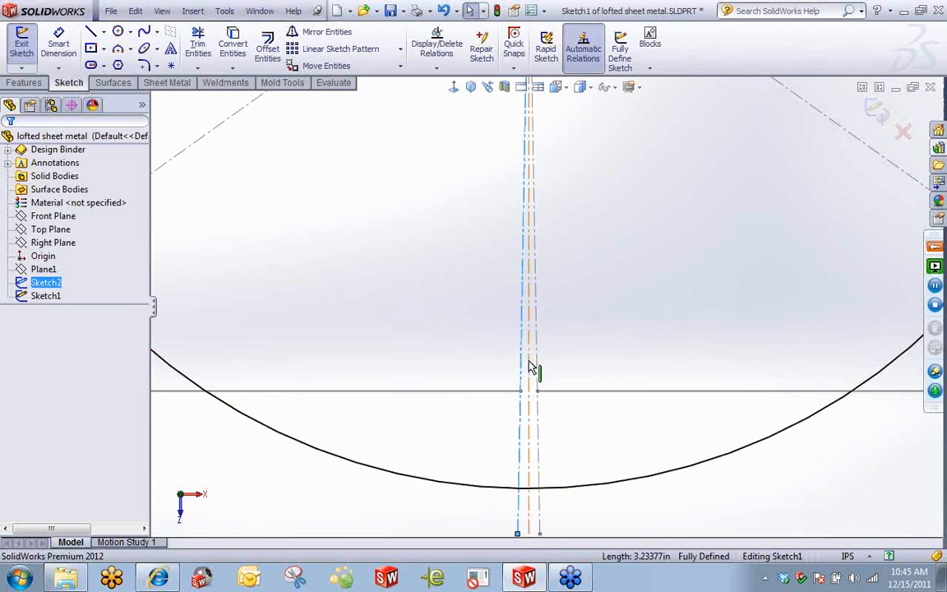
{"action": "left_click", "coordinate": [536, 367], "text": "ctrl"}
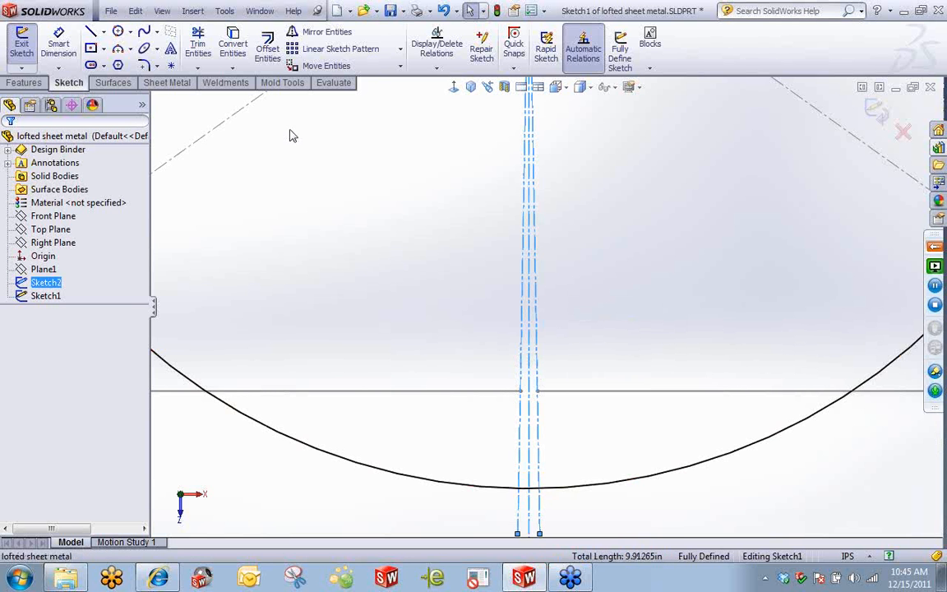
{"action": "left_click", "coordinate": [232, 45]}
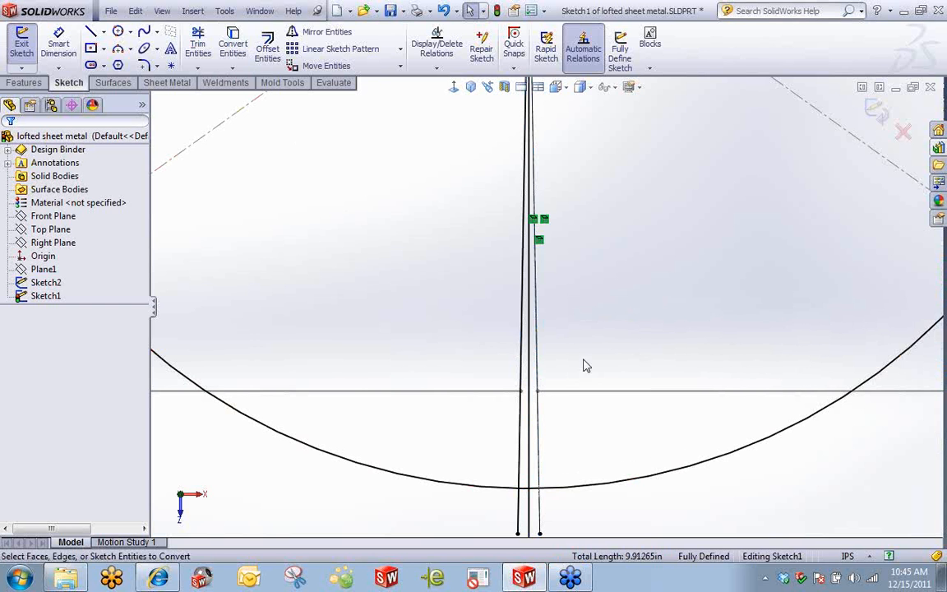
{"action": "left_click_drag", "start_coordinate": [591, 317], "coordinate": [493, 352]}
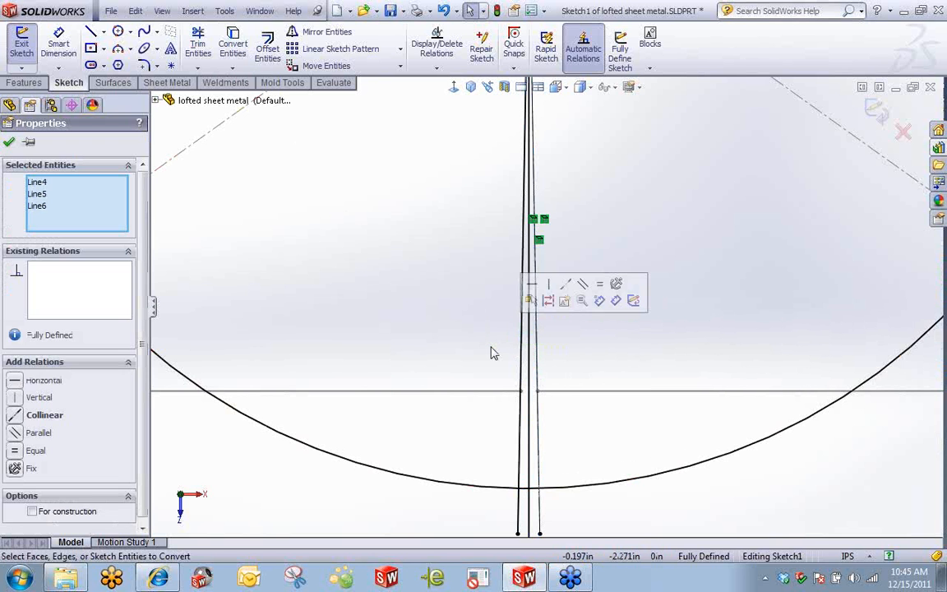
{"action": "left_click", "coordinate": [548, 301]}
Trim the circle's lower segment between the two outer converted construction lines using Power trim
{"action": "scroll", "coordinate": [567, 419], "scroll_direction": "down", "scroll_amount": 5}
{"action": "scroll", "coordinate": [488, 462], "scroll_direction": "down", "scroll_amount": 2}
{"action": "left_click", "coordinate": [196, 46]}
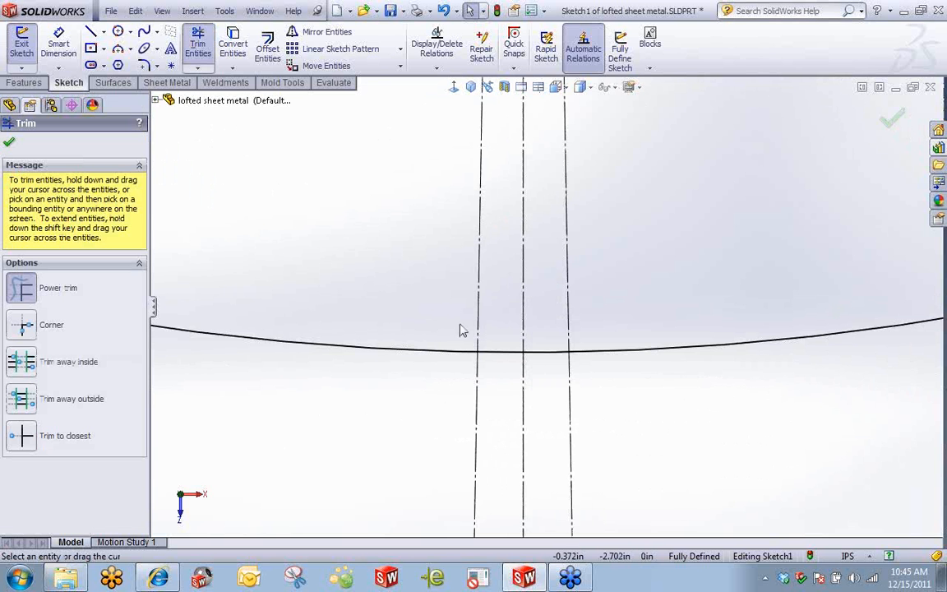
{"action": "mouse_move", "coordinate": [495, 332]}
{"action": "left_mouse_down"}
{"action": "mouse_move", "coordinate": [545, 353]}
{"action": "mouse_move", "coordinate": [539, 347]}
{"action": "left_mouse_up"}
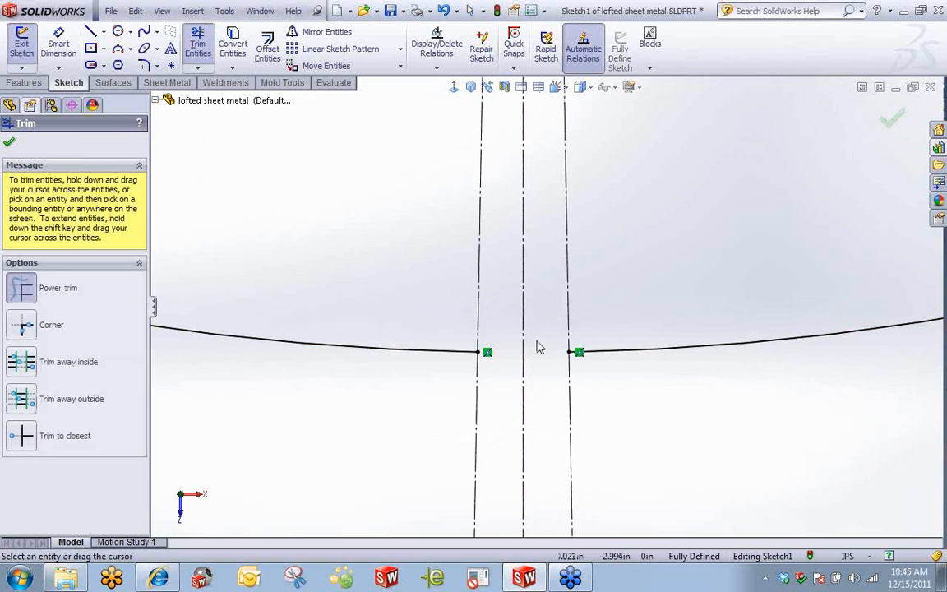
{"action": "left_click", "coordinate": [195, 45]}
{"action": "scroll", "coordinate": [341, 205], "scroll_direction": "up", "scroll_amount": 6}
{"action": "scroll", "coordinate": [552, 186], "scroll_direction": "down", "scroll_amount": 4}
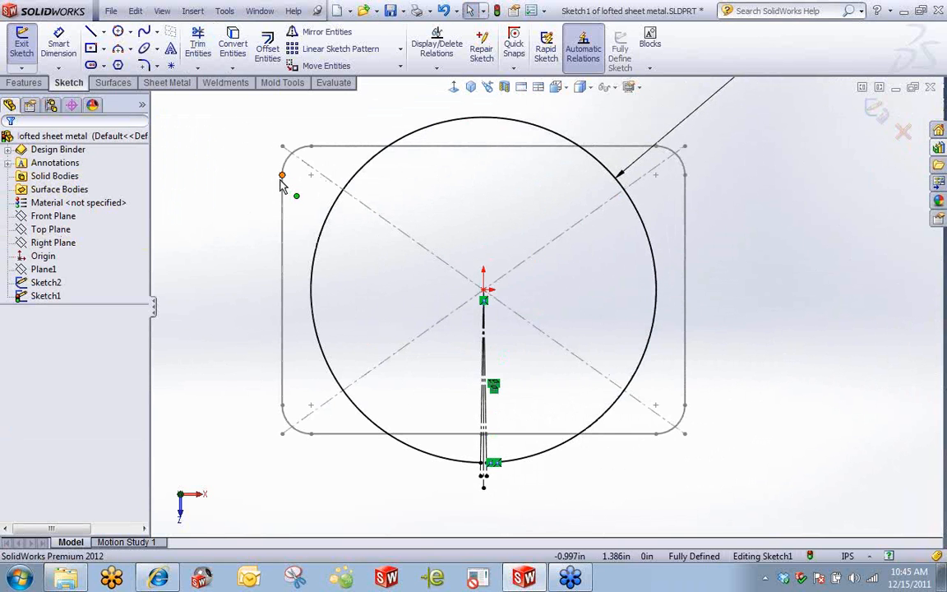
{"action": "left_click", "coordinate": [370, 166]}
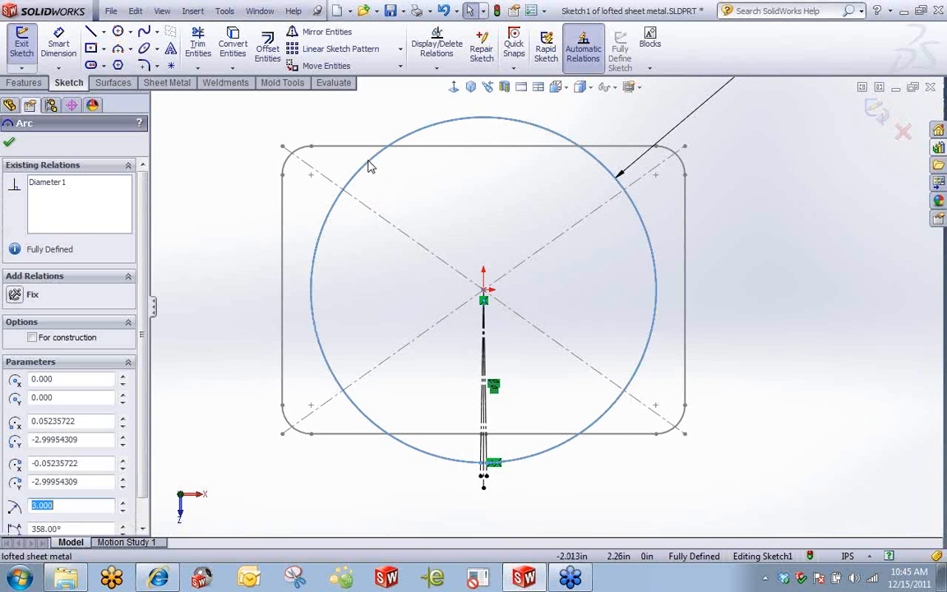
{"action": "right_click", "coordinate": [369, 164]}
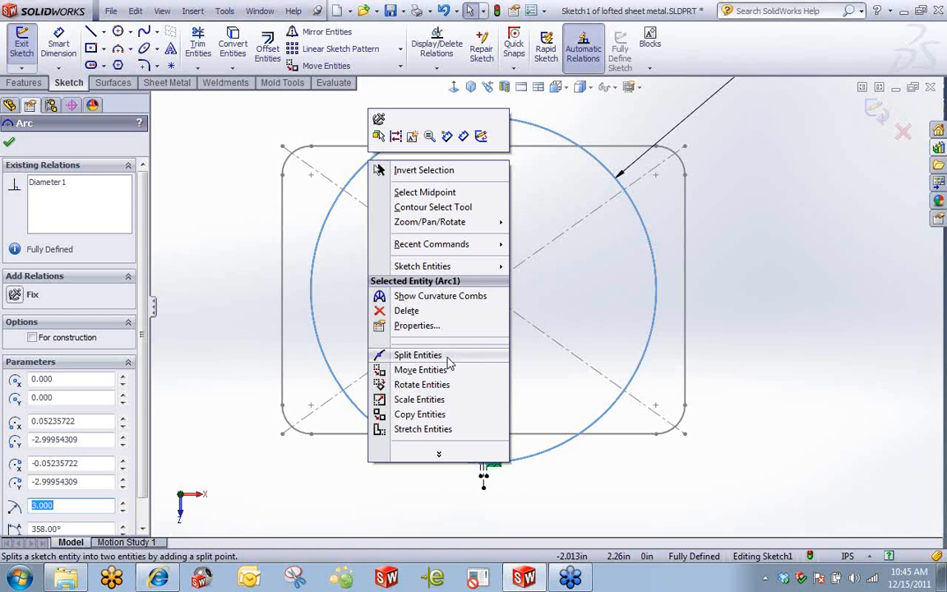
{"action": "left_click", "coordinate": [604, 274]}
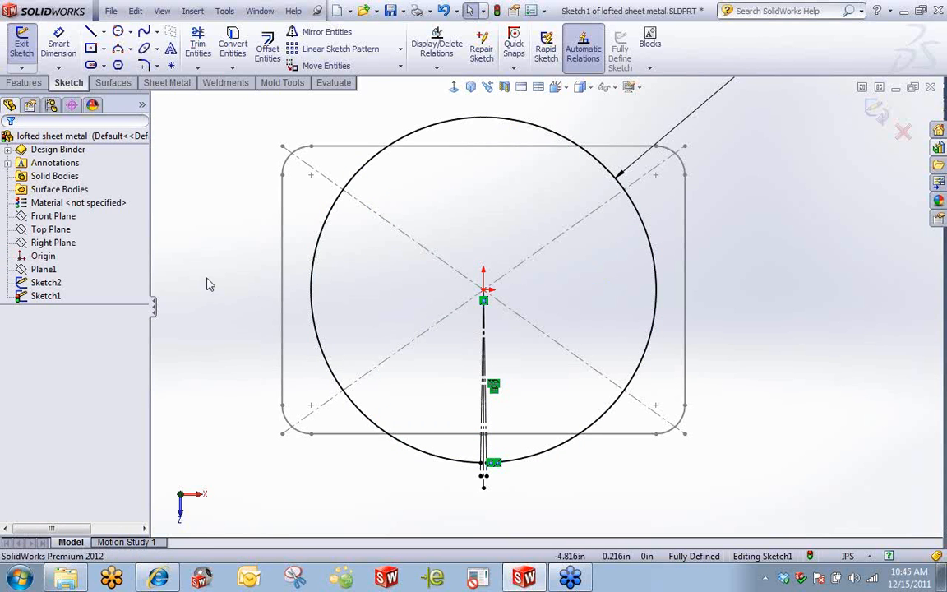
Sketch four lines from the origin to the fillet endpoints of the rounded rectangle's two lower corners
{"action": "right_click_drag", "start_coordinate": [198, 309], "coordinate": [219, 289]}
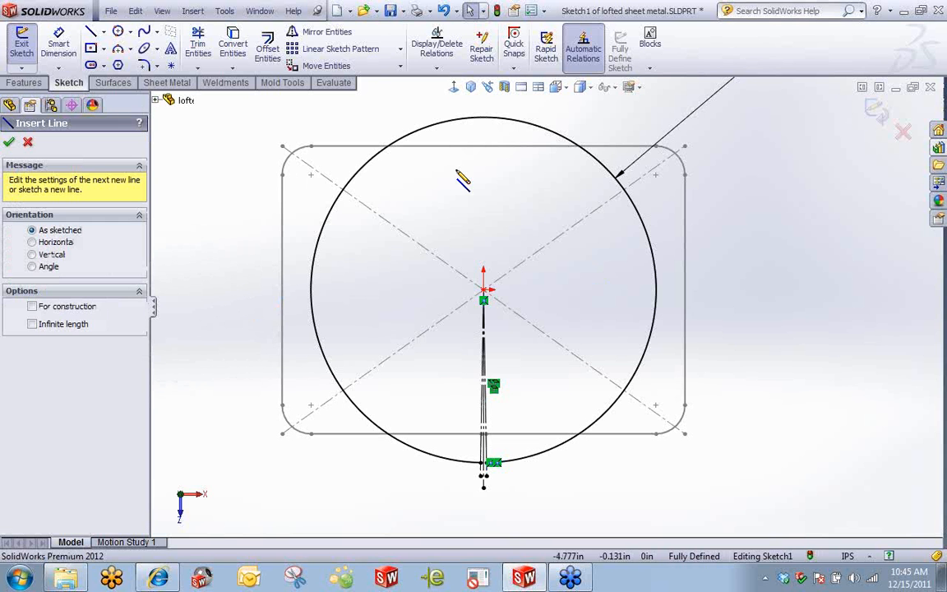
{"action": "left_click", "coordinate": [484, 292]}
{"action": "left_click", "coordinate": [312, 433]}
{"action": "mouse_move", "coordinate": [483, 290]}
{"action": "left_mouse_down"}
{"action": "mouse_move", "coordinate": [303, 383]}
{"action": "mouse_move", "coordinate": [282, 404]}
{"action": "left_mouse_up"}
{"action": "left_click", "coordinate": [484, 291]}
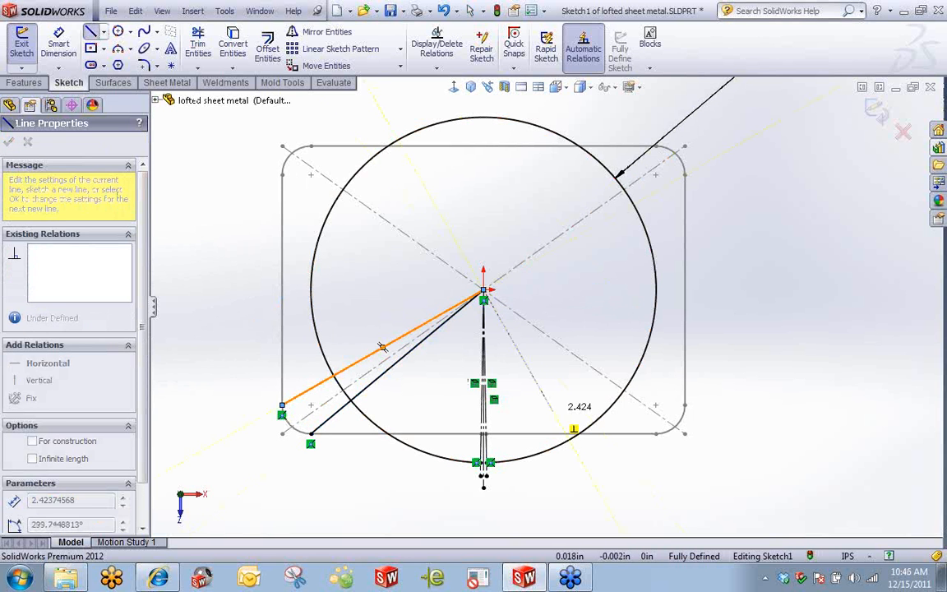
{"action": "left_click", "coordinate": [655, 433]}
{"action": "left_click", "coordinate": [484, 292]}
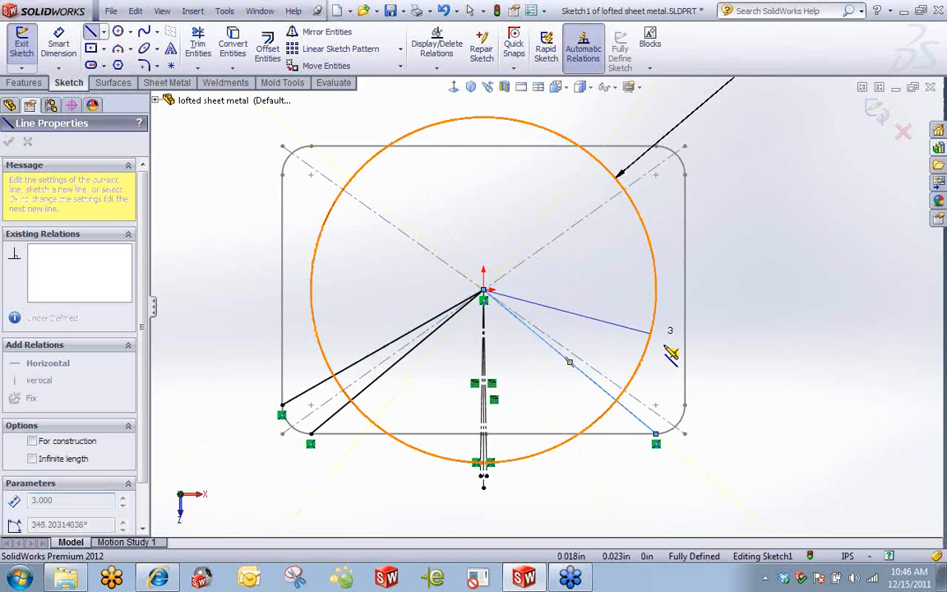
{"action": "left_click", "coordinate": [685, 407]}
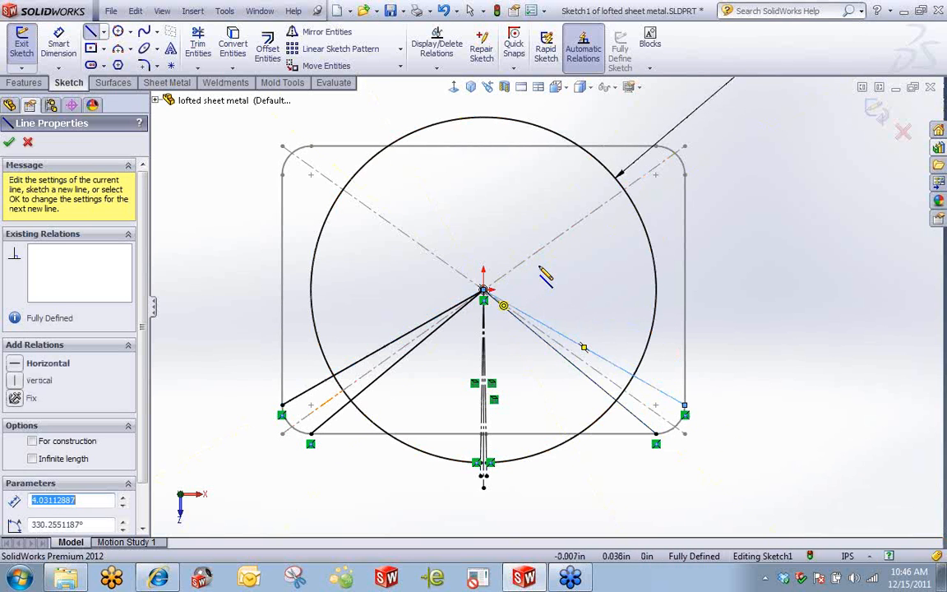
Sketch four lines from the origin to the fillet endpoints of the rectangle's two upper corners, and end the Line command
{"action": "left_click", "coordinate": [685, 184]}
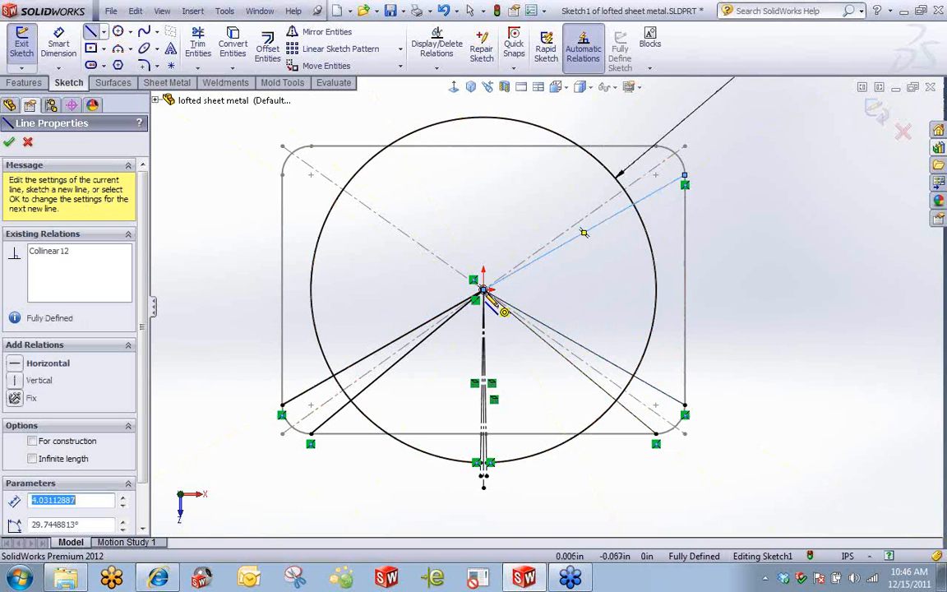
{"action": "left_click", "coordinate": [485, 292]}
{"action": "left_click", "coordinate": [655, 146]}
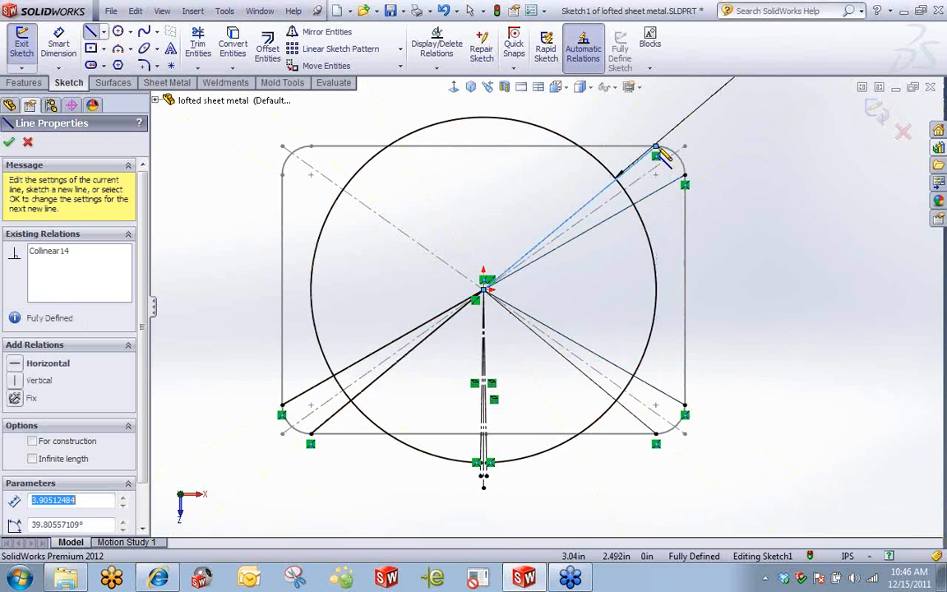
{"action": "left_click", "coordinate": [484, 279]}
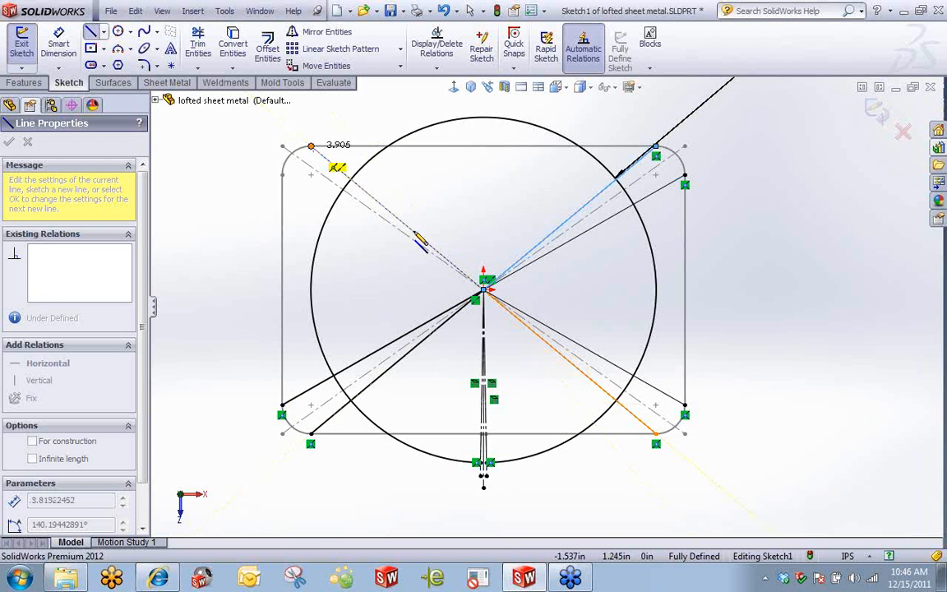
{"action": "left_click", "coordinate": [311, 146]}
{"action": "left_click", "coordinate": [483, 290]}
{"action": "left_click", "coordinate": [282, 175]}
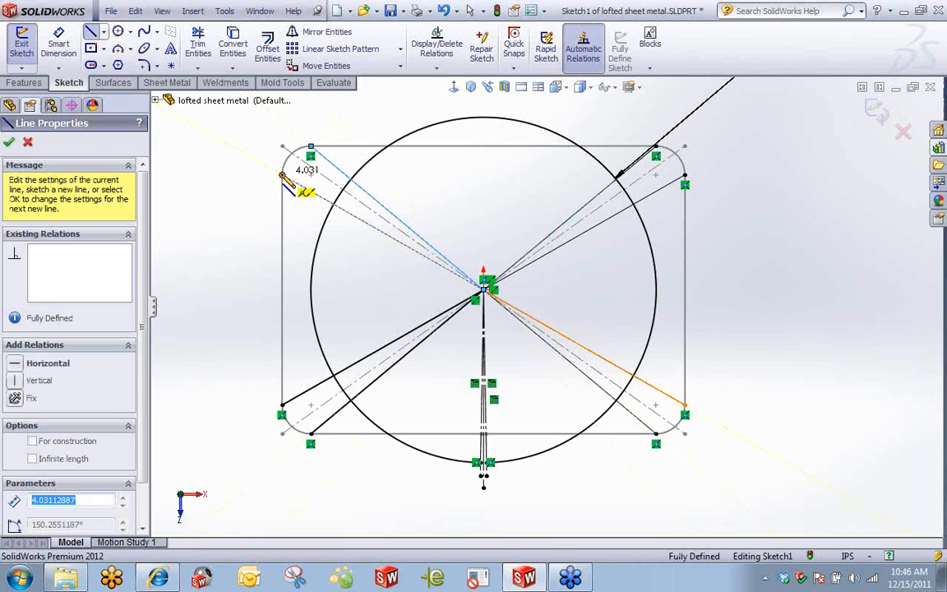
{"action": "right_click", "coordinate": [201, 211]}
{"action": "left_click", "coordinate": [211, 156]}
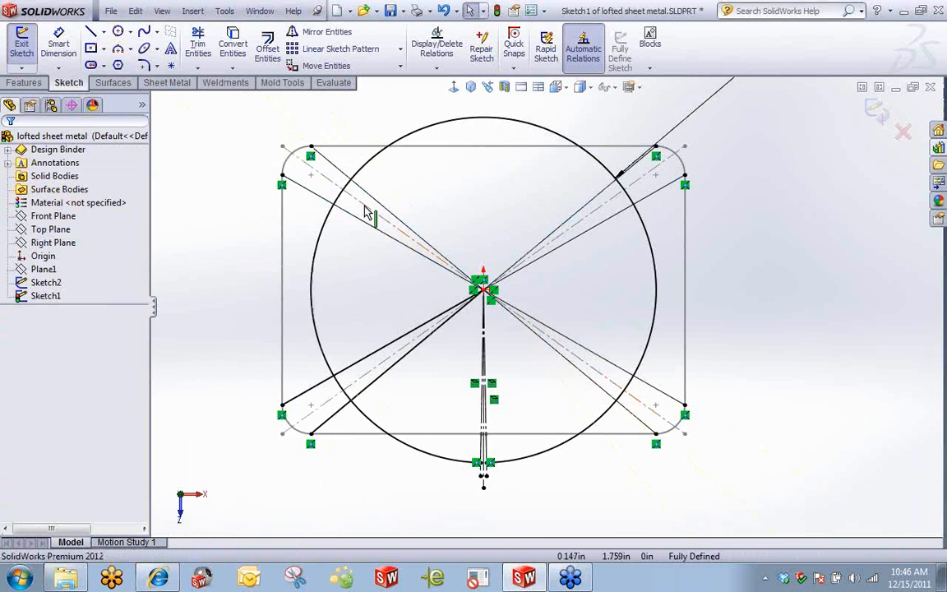
Convert the eight lines running from the origin to the rectangle's corner fillets into construction geometry
{"action": "scroll", "coordinate": [303, 126], "scroll_direction": "down", "scroll_amount": 5}
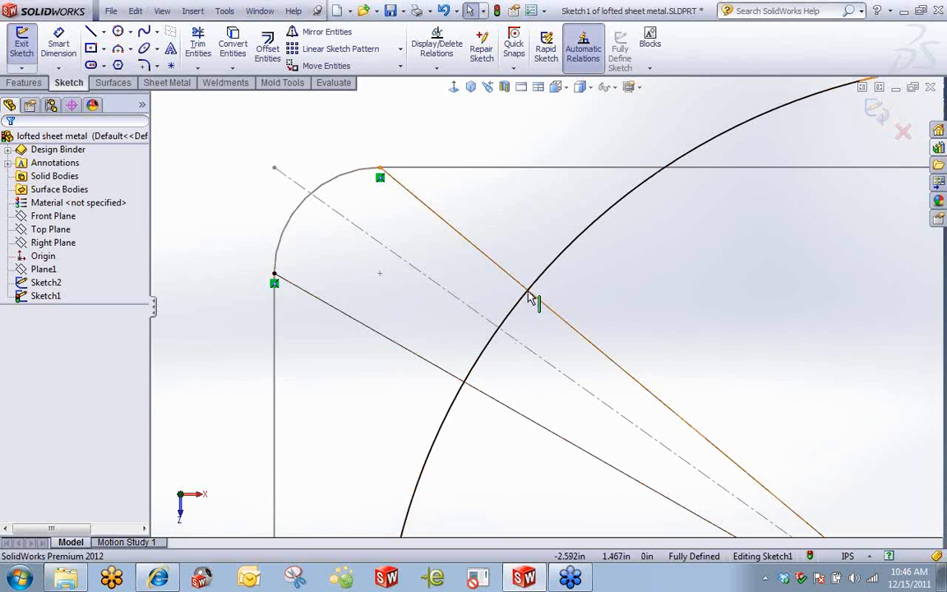
{"action": "scroll", "coordinate": [548, 307], "scroll_direction": "up", "scroll_amount": 10}
{"action": "scroll", "coordinate": [648, 364], "scroll_direction": "down", "scroll_amount": 4}
{"action": "left_click_drag", "start_coordinate": [670, 246], "coordinate": [641, 371]}
{"action": "left_click_drag", "start_coordinate": [494, 256], "coordinate": [428, 337]}
{"action": "left_click_drag", "start_coordinate": [462, 393], "coordinate": [459, 489]}
{"action": "left_click_drag", "start_coordinate": [693, 415], "coordinate": [649, 486]}
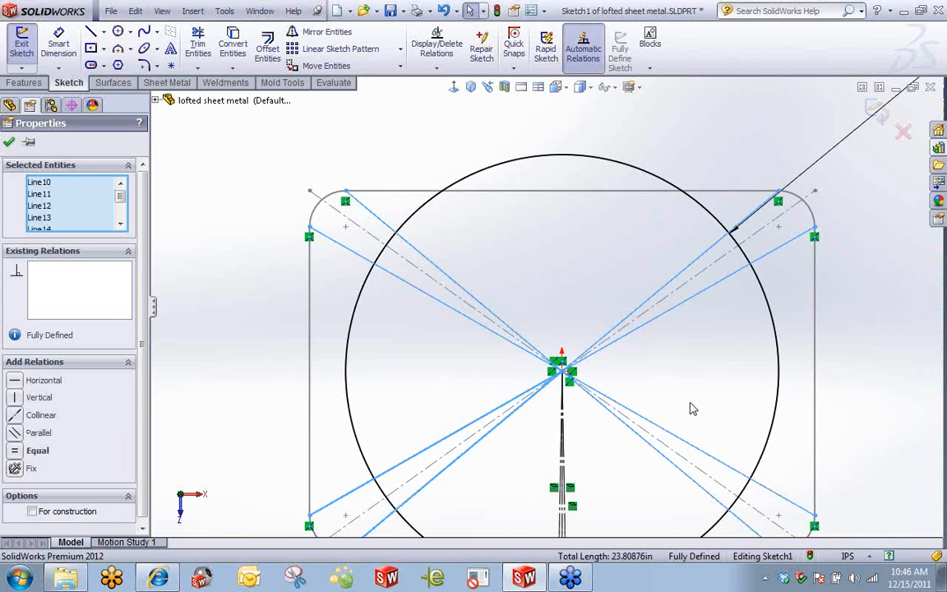
{"action": "scroll", "coordinate": [663, 387], "scroll_direction": "up", "scroll_amount": 5}
{"action": "right_click", "coordinate": [666, 352]}
{"action": "left_click", "coordinate": [690, 323]}
{"action": "scroll", "coordinate": [554, 280], "scroll_direction": "down", "scroll_amount": 2}
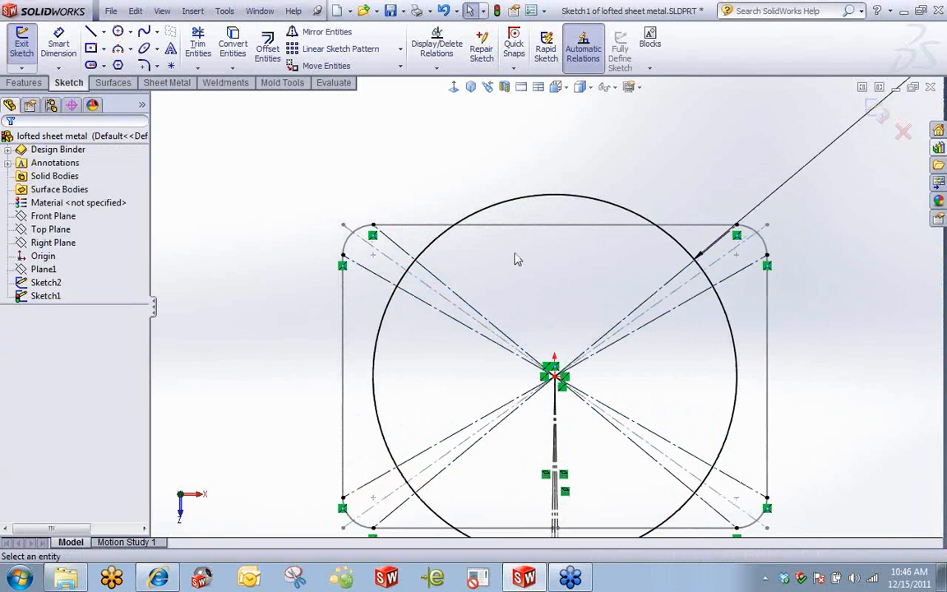
Use Split Entities to split the circle's left half at four points near the left corners' construction lines
{"action": "left_click", "coordinate": [499, 209]}
{"action": "right_click", "coordinate": [499, 209]}
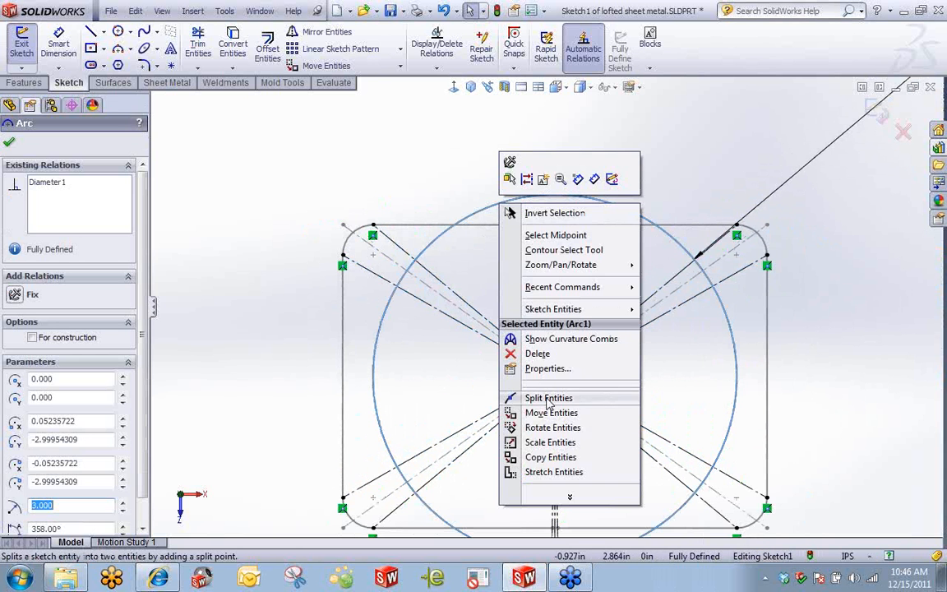
{"action": "left_click", "coordinate": [519, 401]}
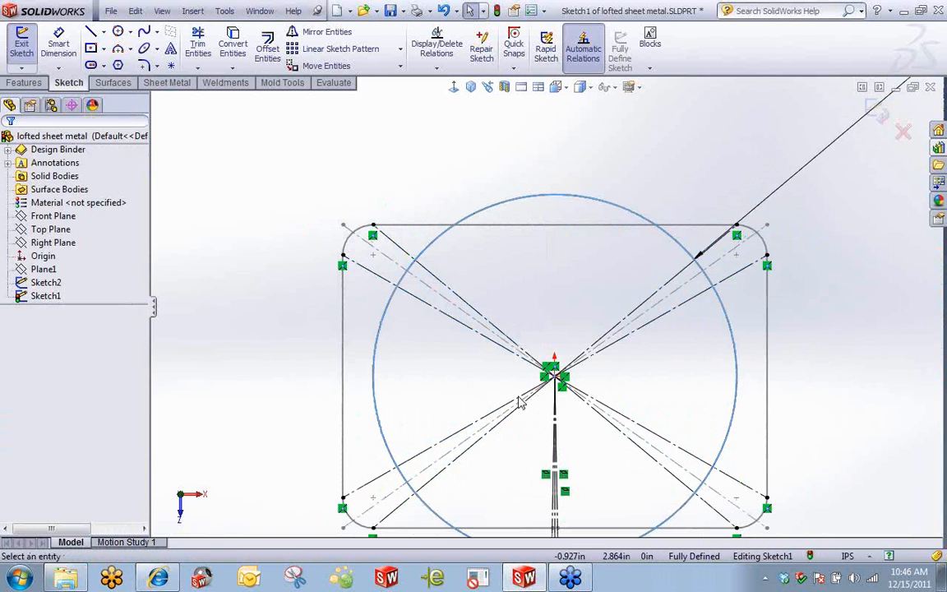
{"action": "left_click", "coordinate": [427, 255]}
{"action": "left_click", "coordinate": [395, 310]}
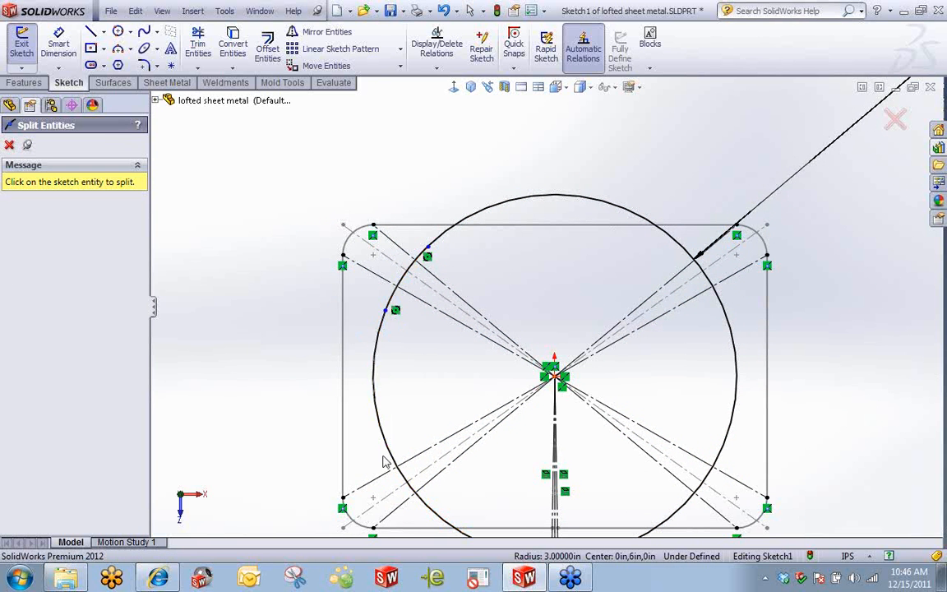
{"action": "left_click", "coordinate": [393, 437]}
{"action": "left_click", "coordinate": [432, 510]}
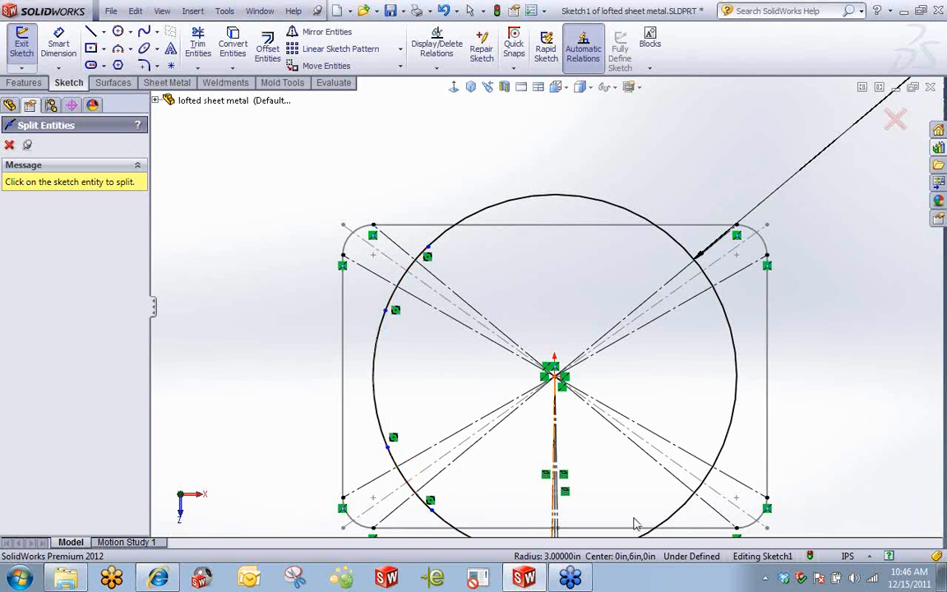
Split the circle's right half at four points near the right corners' construction lines, and end the split command
{"action": "left_click", "coordinate": [680, 507]}
{"action": "left_click", "coordinate": [724, 450]}
{"action": "left_click", "coordinate": [721, 310]}
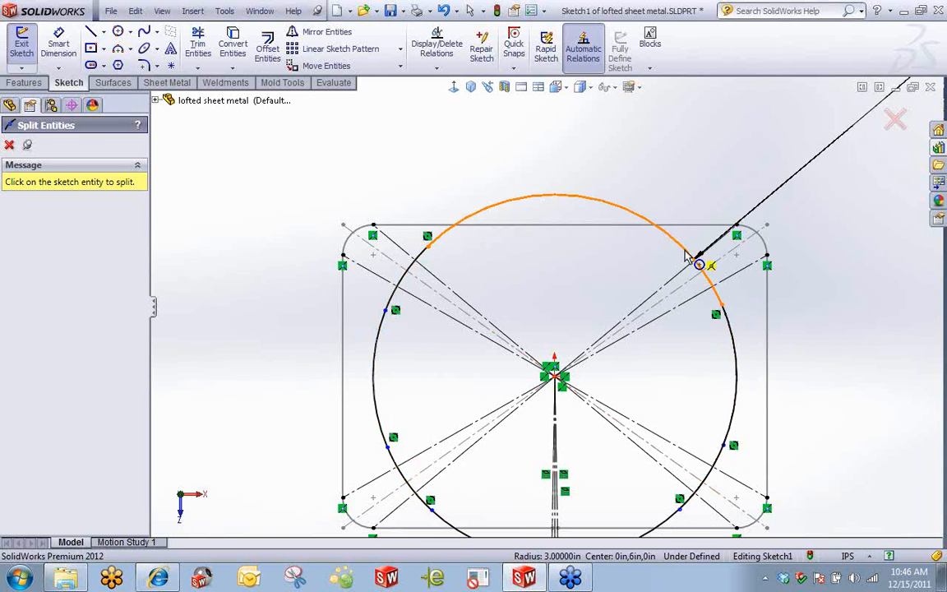
{"action": "left_click", "coordinate": [685, 259]}
{"action": "right_click", "coordinate": [590, 264]}
{"action": "left_click", "coordinate": [622, 294]}
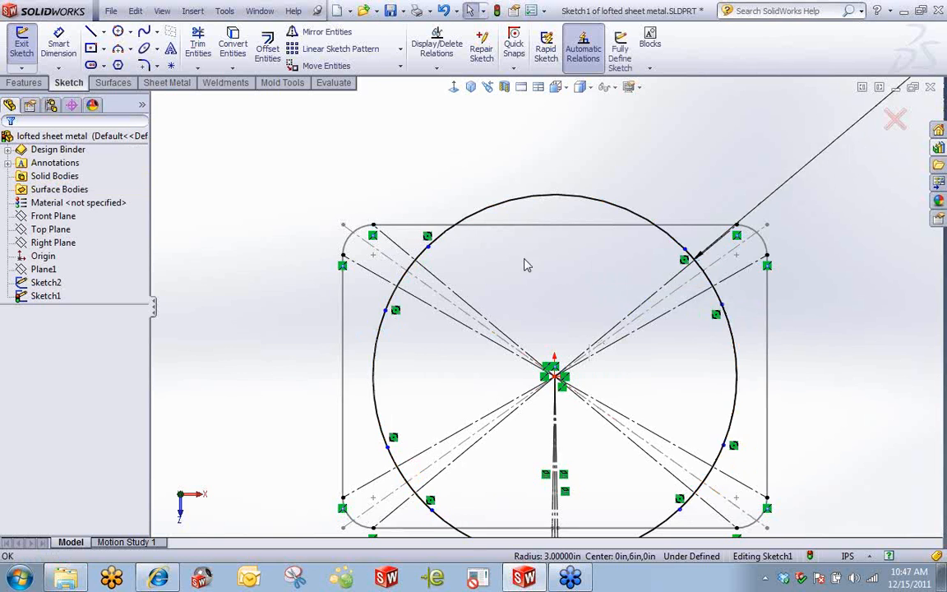
Make the circle's two upper-left split points coincident with the neighbouring construction lines of that corner
{"action": "scroll", "coordinate": [497, 251], "scroll_direction": "down", "scroll_amount": 6}
{"action": "left_click", "coordinate": [390, 270]}
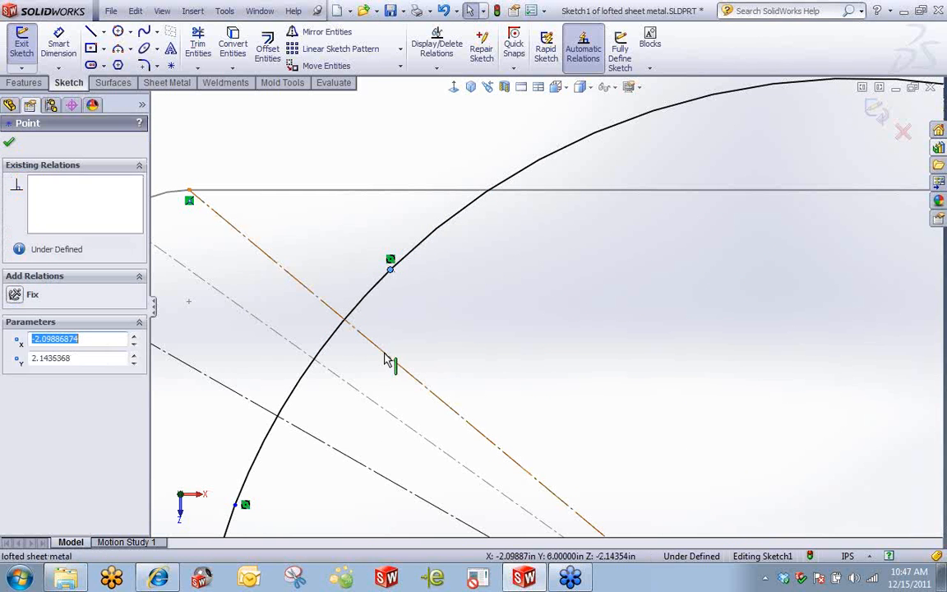
{"action": "left_click", "coordinate": [384, 355], "text": "ctrl"}
{"action": "left_click", "coordinate": [440, 296]}
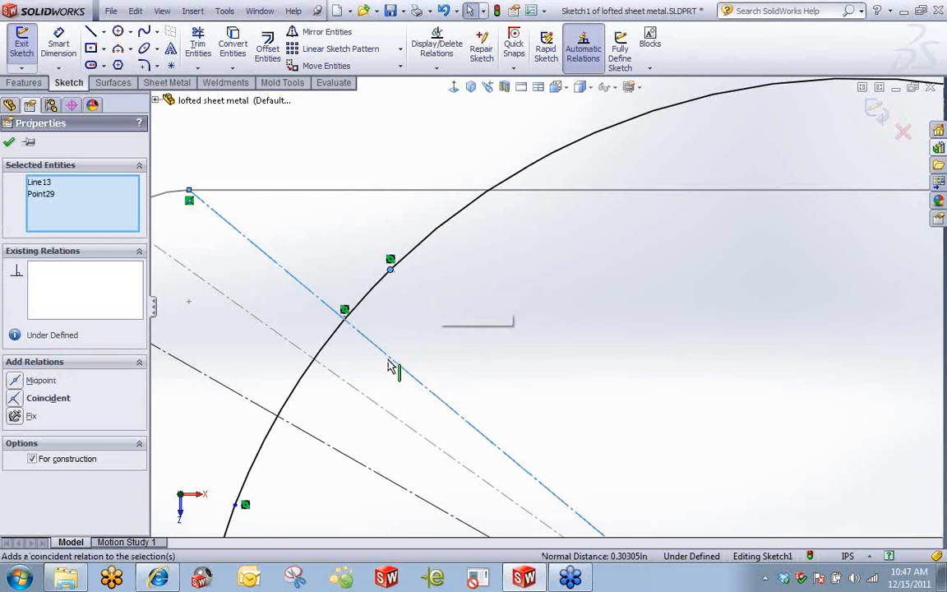
{"action": "scroll", "coordinate": [370, 394], "scroll_direction": "up", "scroll_amount": 3}
{"action": "left_click", "coordinate": [365, 422]}
{"action": "scroll", "coordinate": [514, 303], "scroll_direction": "up", "scroll_amount": 1}
{"action": "left_click", "coordinate": [433, 397], "text": "ctrl"}
{"action": "left_click", "coordinate": [483, 332]}
Make the circle's two lower-left split points coincident with their adjacent construction lines
{"action": "scroll", "coordinate": [461, 424], "scroll_direction": "up", "scroll_amount": 2}
{"action": "scroll", "coordinate": [500, 488], "scroll_direction": "down", "scroll_amount": 2}
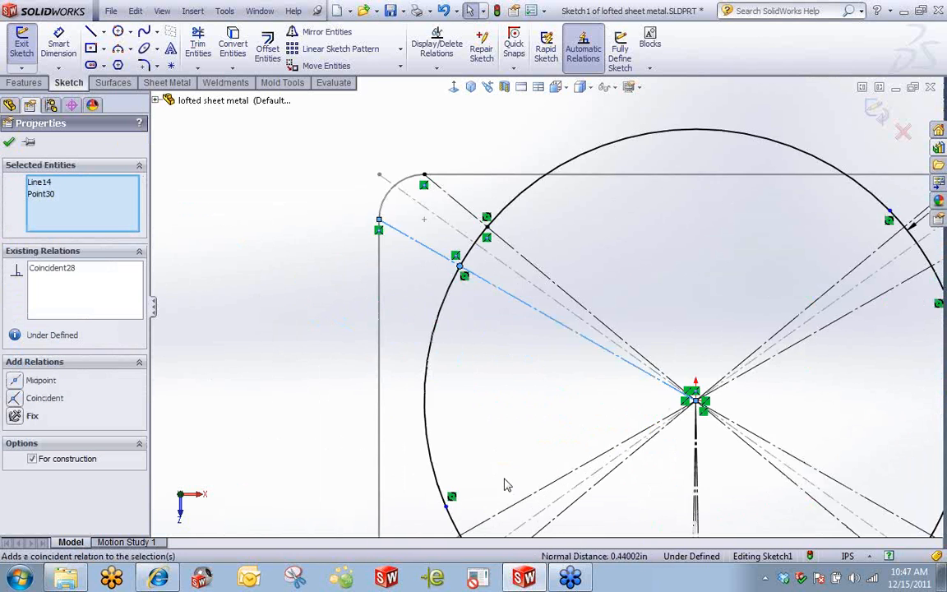
{"action": "left_click", "coordinate": [437, 509]}
{"action": "left_click", "coordinate": [490, 522], "text": "ctrl"}
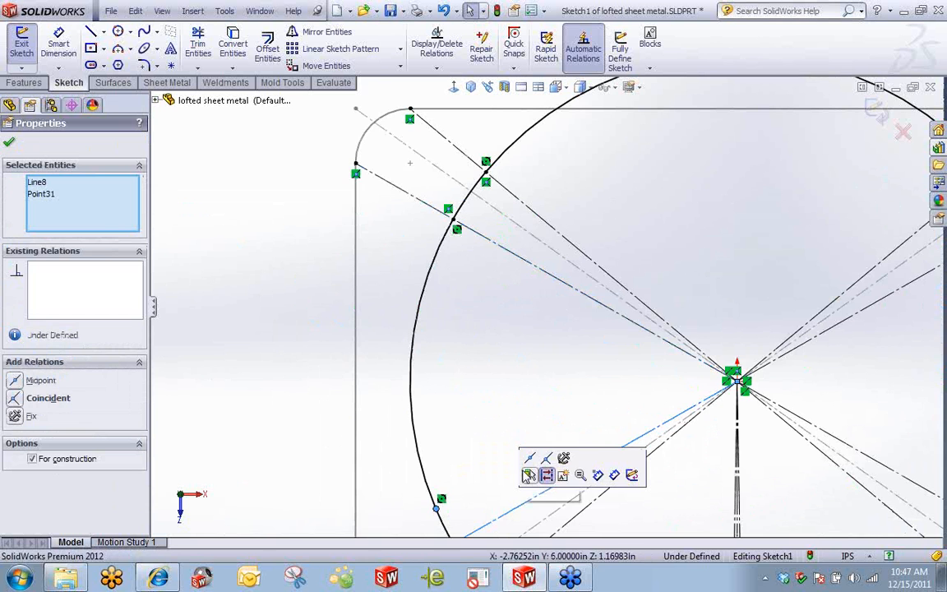
{"action": "left_click", "coordinate": [544, 461]}
{"action": "scroll", "coordinate": [537, 419], "scroll_direction": "up", "scroll_amount": 2}
{"action": "scroll", "coordinate": [538, 532], "scroll_direction": "down", "scroll_amount": 2}
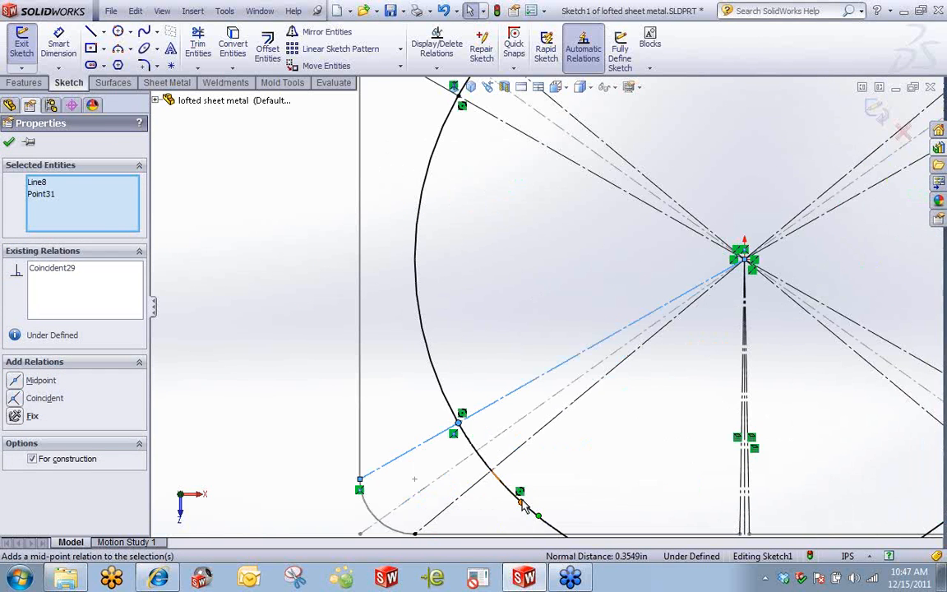
{"action": "left_click", "coordinate": [520, 502]}
{"action": "left_click", "coordinate": [530, 440], "text": "ctrl"}
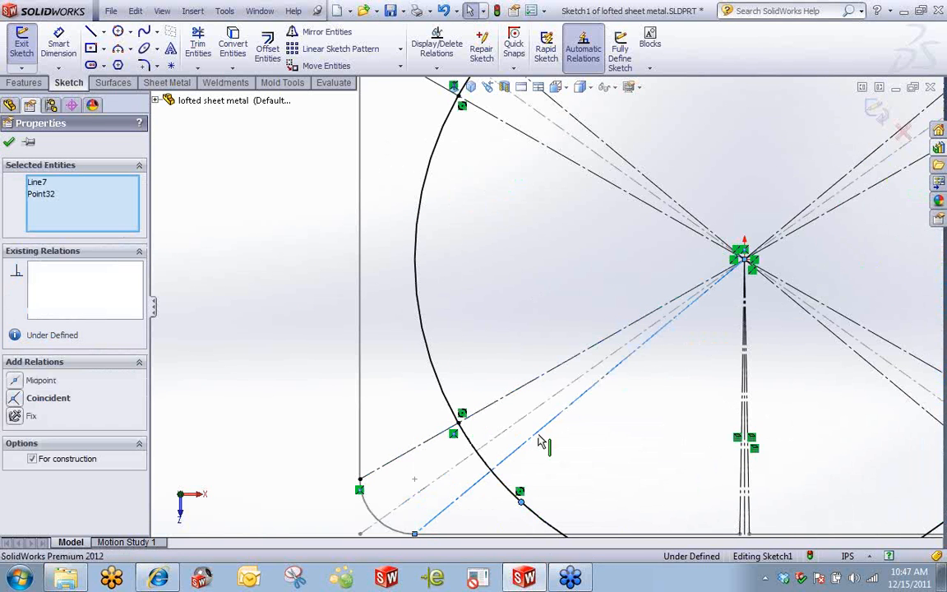
{"action": "left_click", "coordinate": [584, 394]}
Make the circle's two lower-right split points coincident with their adjacent construction lines
{"action": "scroll", "coordinate": [645, 396], "scroll_direction": "up", "scroll_amount": 3}
{"action": "scroll", "coordinate": [776, 378], "scroll_direction": "down", "scroll_amount": 3}
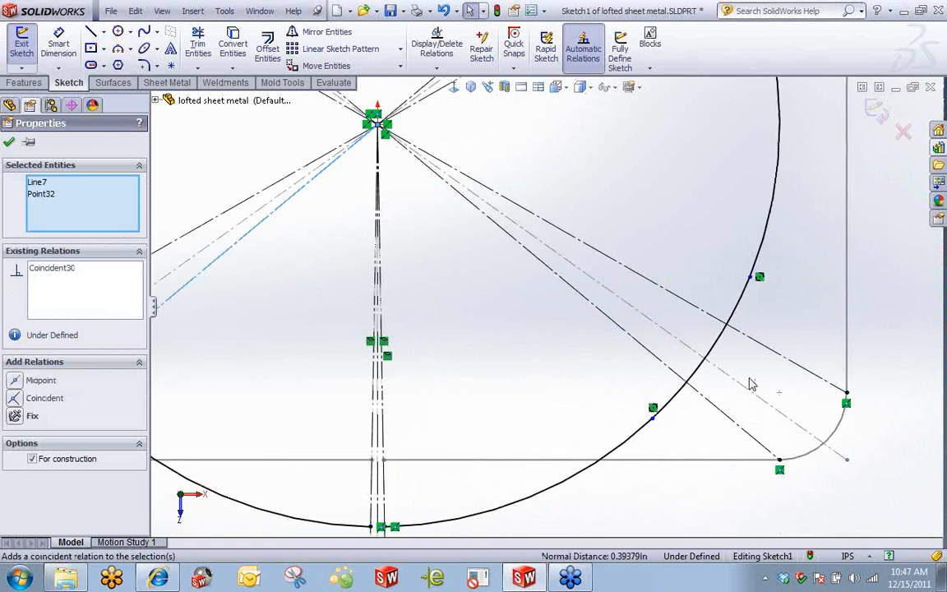
{"action": "left_click", "coordinate": [742, 255]}
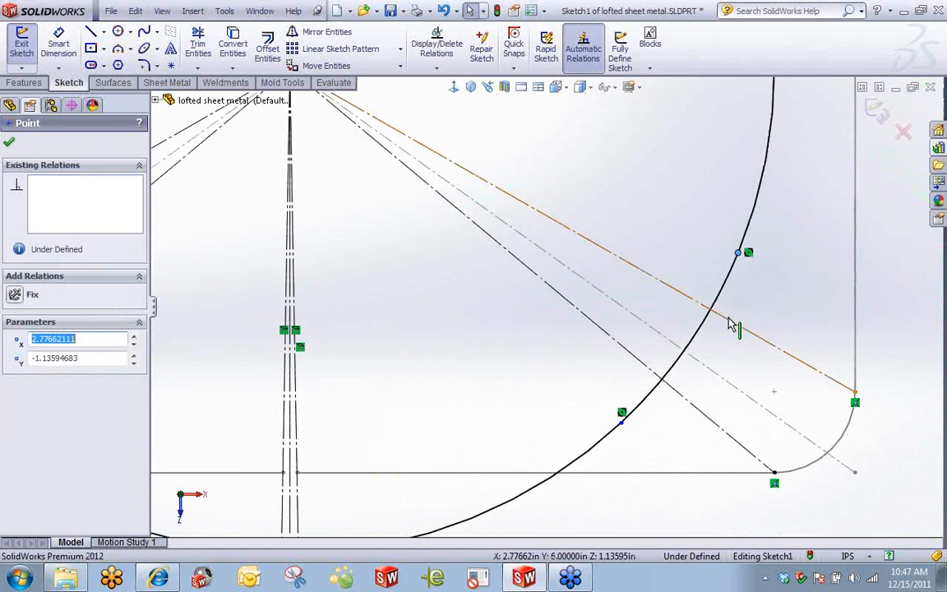
{"action": "left_click", "coordinate": [733, 321], "text": "ctrl"}
{"action": "left_click", "coordinate": [785, 256]}
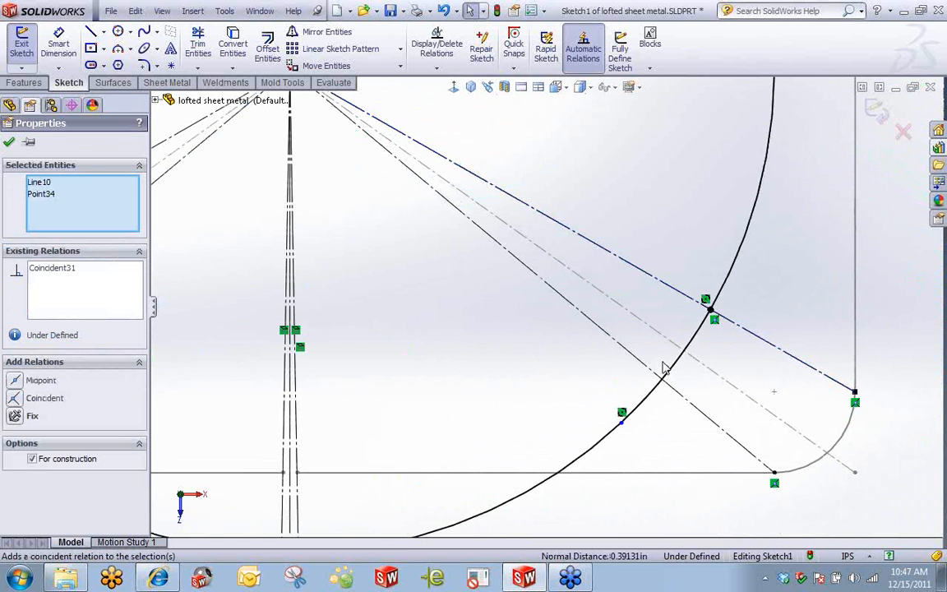
{"action": "left_click", "coordinate": [622, 419]}
{"action": "left_click", "coordinate": [689, 401], "text": "ctrl"}
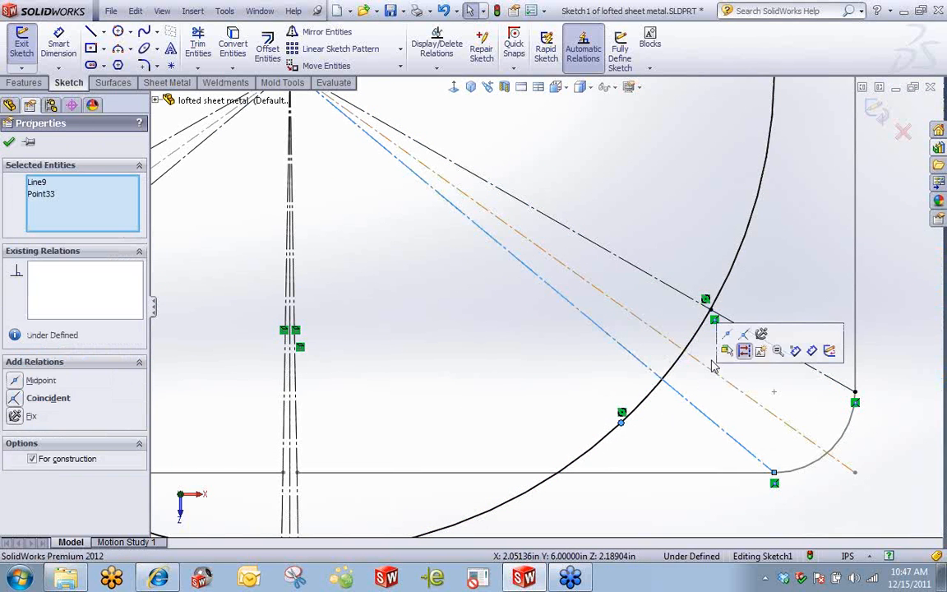
{"action": "left_click", "coordinate": [742, 337]}
{"action": "left_click", "coordinate": [778, 288]}
Make the circle's two upper-right split points coincident with their adjacent construction lines
{"action": "scroll", "coordinate": [777, 288], "scroll_direction": "up", "scroll_amount": 7}
{"action": "scroll", "coordinate": [641, 152], "scroll_direction": "down", "scroll_amount": 8}
{"action": "scroll", "coordinate": [484, 271], "scroll_direction": "down", "scroll_amount": 3}
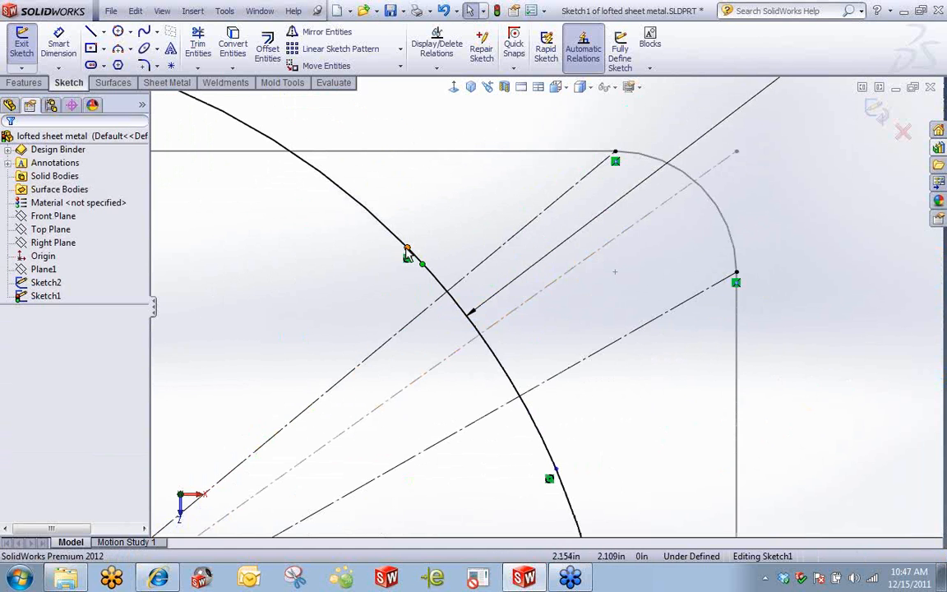
{"action": "left_click", "coordinate": [407, 249]}
{"action": "left_click", "coordinate": [422, 311], "text": "ctrl"}
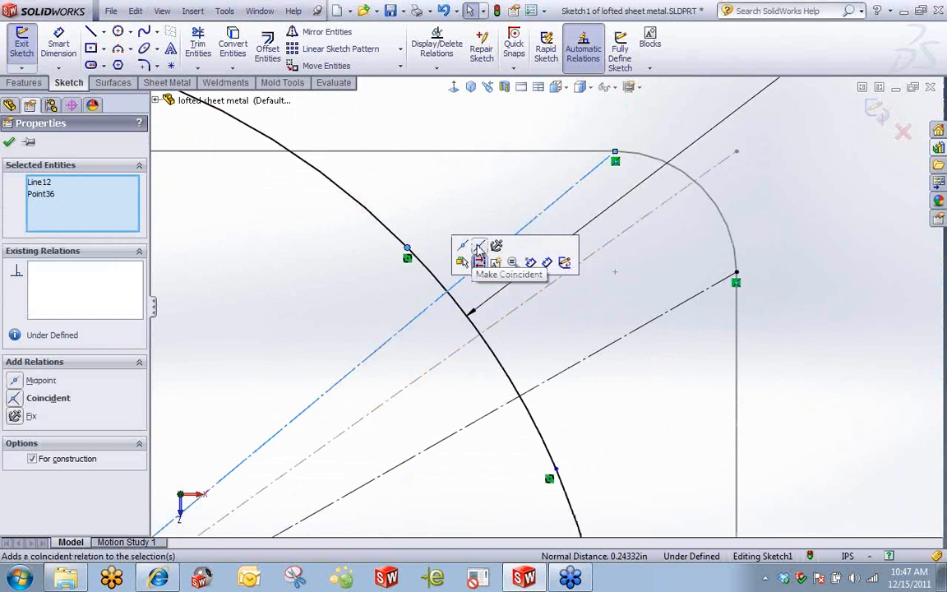
{"action": "left_click", "coordinate": [482, 249]}
{"action": "scroll", "coordinate": [533, 332], "scroll_direction": "up", "scroll_amount": 1}
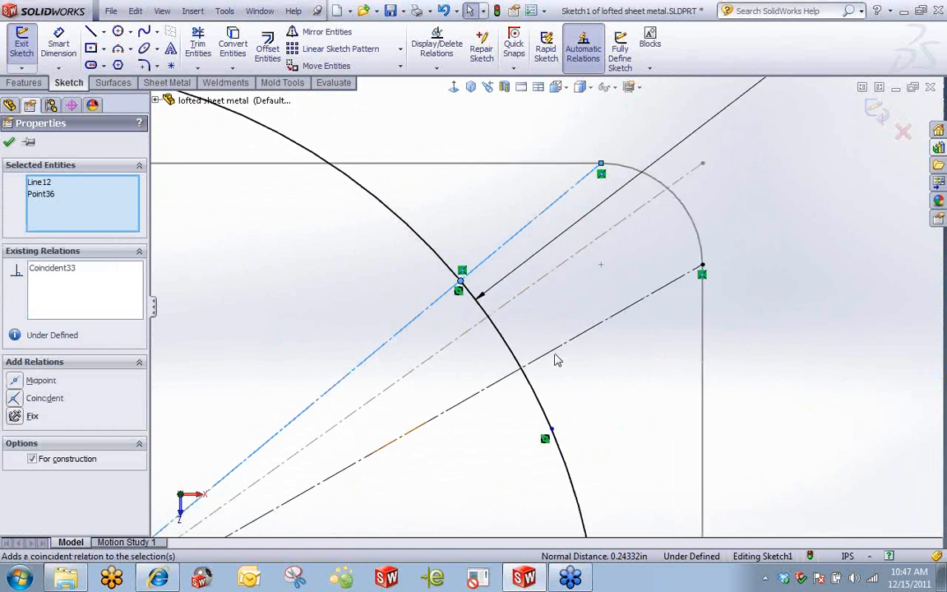
{"action": "left_click", "coordinate": [558, 350]}
{"action": "left_click", "coordinate": [550, 430], "text": "ctrl"}
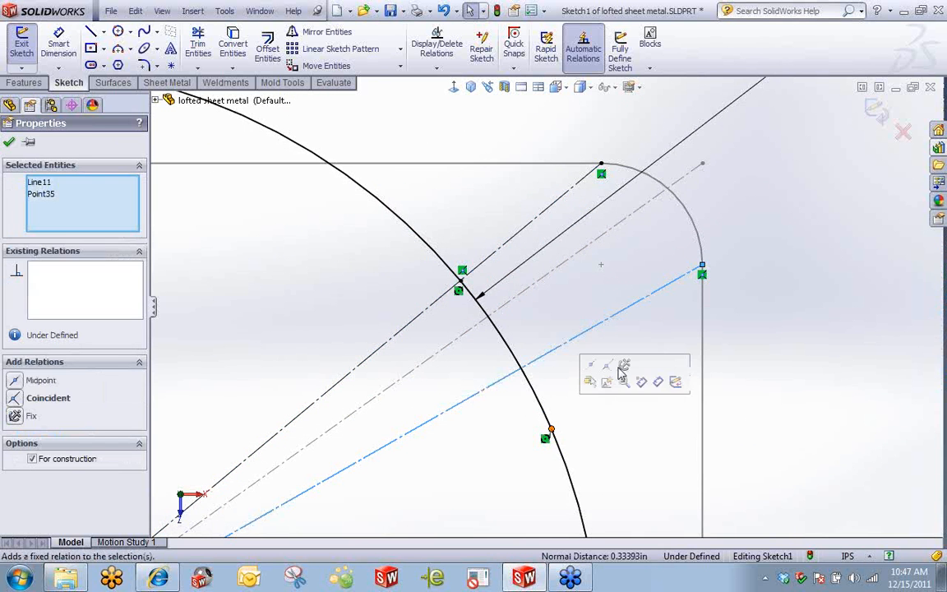
{"action": "left_click", "coordinate": [592, 364]}
{"action": "left_click", "coordinate": [619, 410]}
Set the circle's diameter to 4 in
{"action": "scroll", "coordinate": [575, 411], "scroll_direction": "up", "scroll_amount": 5}
{"action": "scroll", "coordinate": [527, 409], "scroll_direction": "up", "scroll_amount": 1}
{"action": "scroll", "coordinate": [485, 387], "scroll_direction": "down", "scroll_amount": 1}
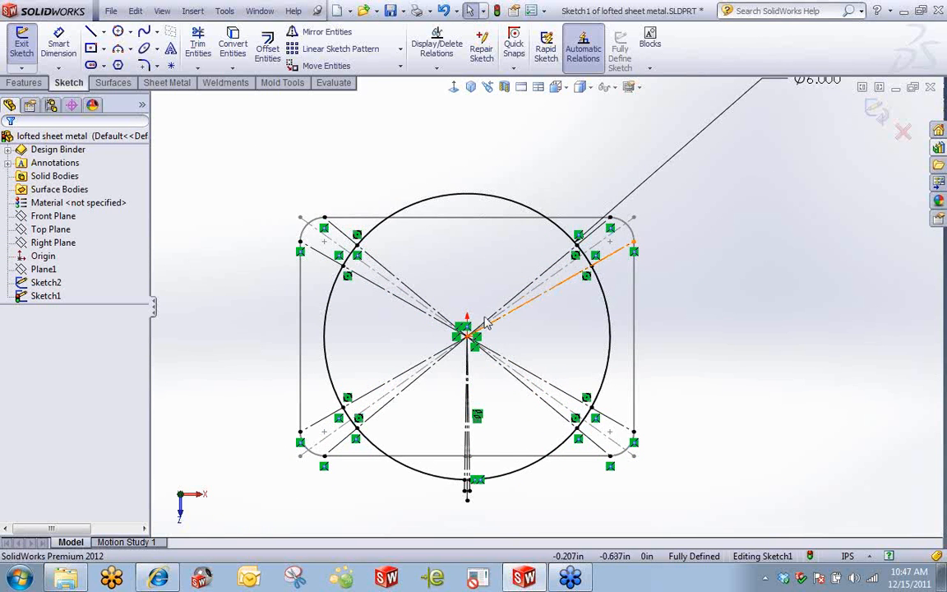
{"action": "scroll", "coordinate": [462, 369], "scroll_direction": "up", "scroll_amount": 2}
{"action": "scroll", "coordinate": [492, 291], "scroll_direction": "down", "scroll_amount": 1}
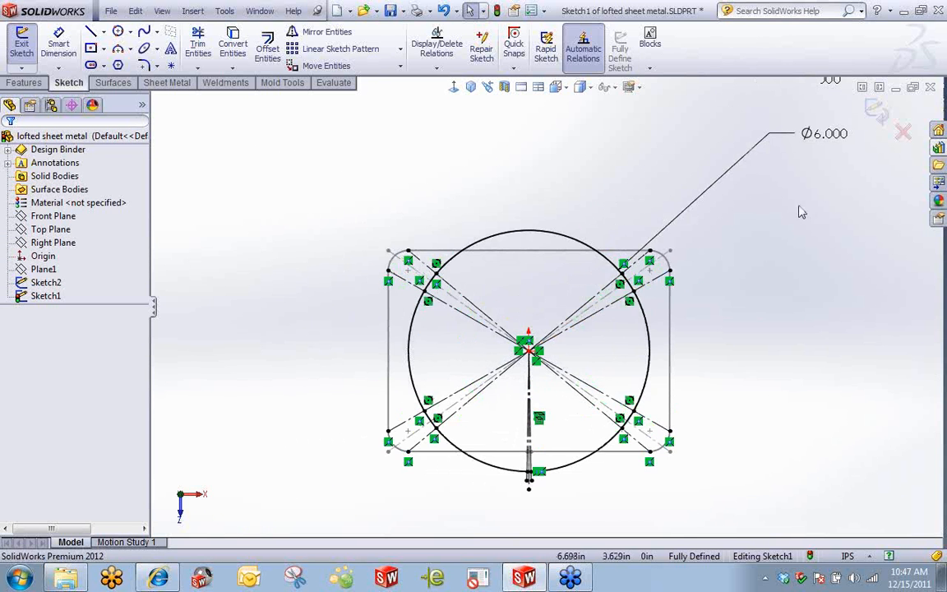
{"action": "double_click", "coordinate": [826, 134]}
{"action": "type", "text": "4"}
{"action": "key", "text": "Return"}
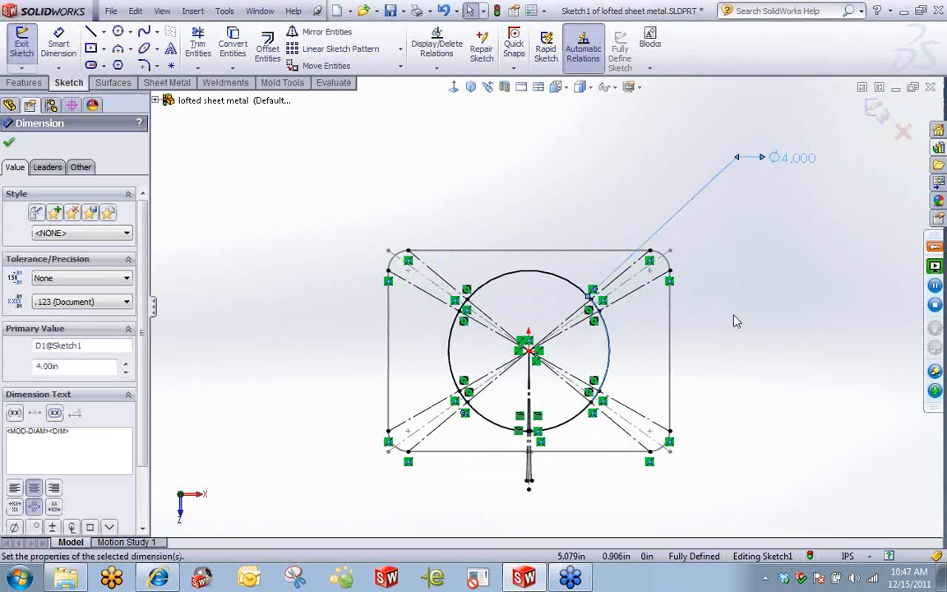
Set the circle's diameter to 5 in and close the sketch
{"action": "double_click", "coordinate": [795, 159]}
{"action": "type", "text": "5"}
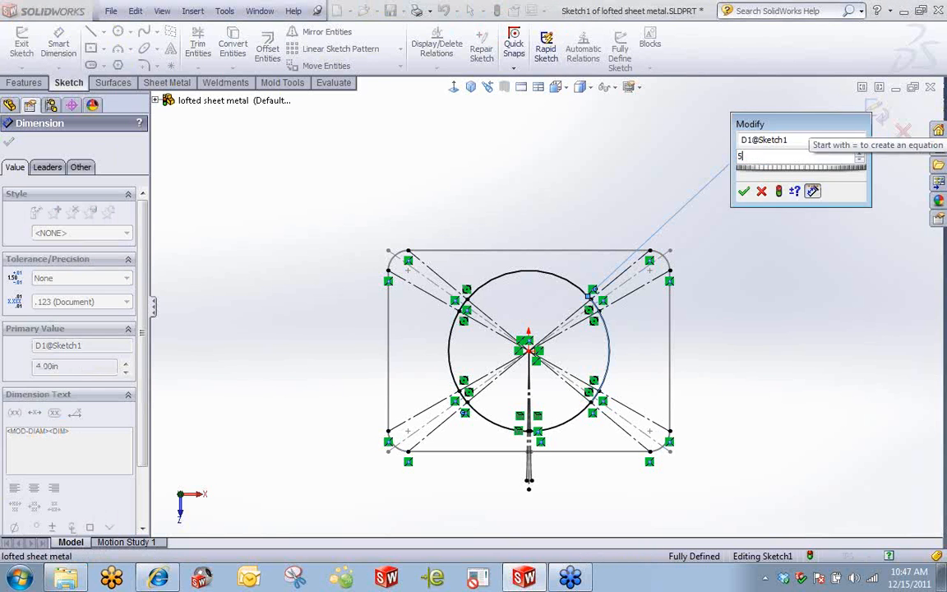
{"action": "key", "text": "Return"}
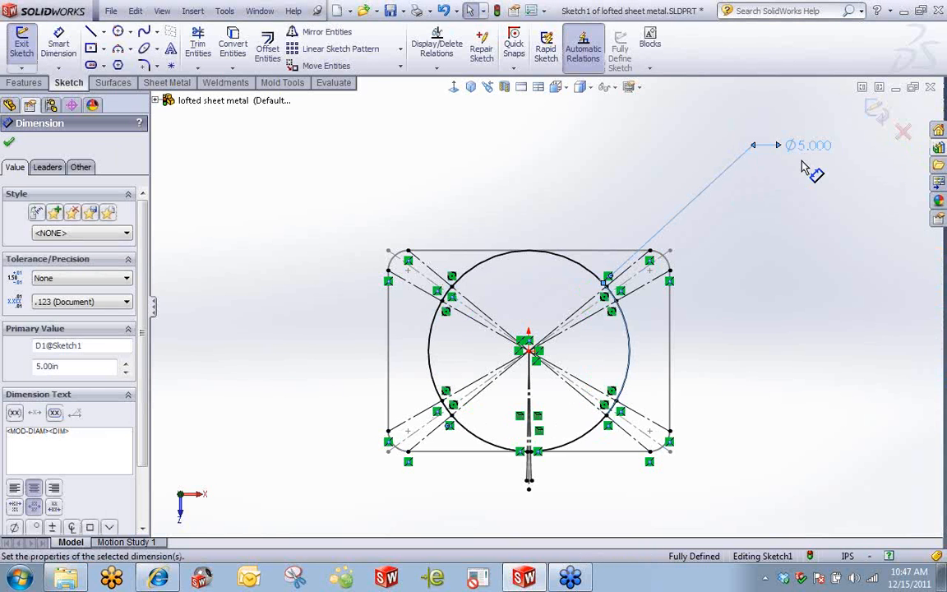
{"action": "left_click", "coordinate": [802, 265]}
{"action": "scroll", "coordinate": [641, 310], "scroll_direction": "down", "scroll_amount": 3}
{"action": "key", "text": "f"}
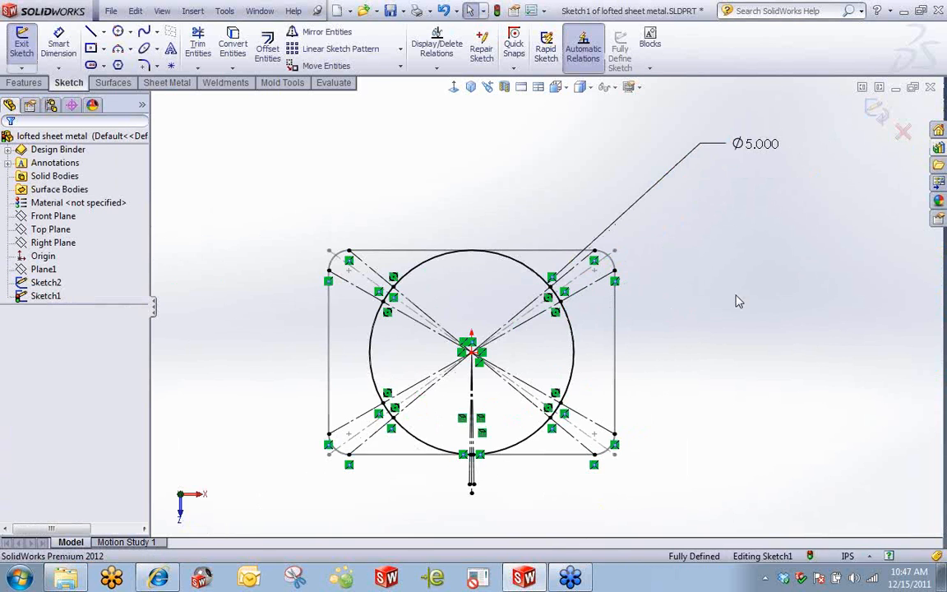
{"action": "left_click", "coordinate": [876, 115]}
Create a lofted bend between the rounded rectangle and circle sketches, picking both profiles near their gaps
{"action": "mouse_move", "coordinate": [696, 348]}
{"action": "middle_mouse_down"}
{"action": "mouse_move", "coordinate": [705, 238]}
{"action": "mouse_move", "coordinate": [674, 181]}
{"action": "mouse_move", "coordinate": [661, 196]}
{"action": "mouse_move", "coordinate": [662, 237]}
{"action": "mouse_move", "coordinate": [519, 335]}
{"action": "middle_mouse_up"}
{"action": "scroll", "coordinate": [515, 337], "scroll_direction": "down", "scroll_amount": 2}
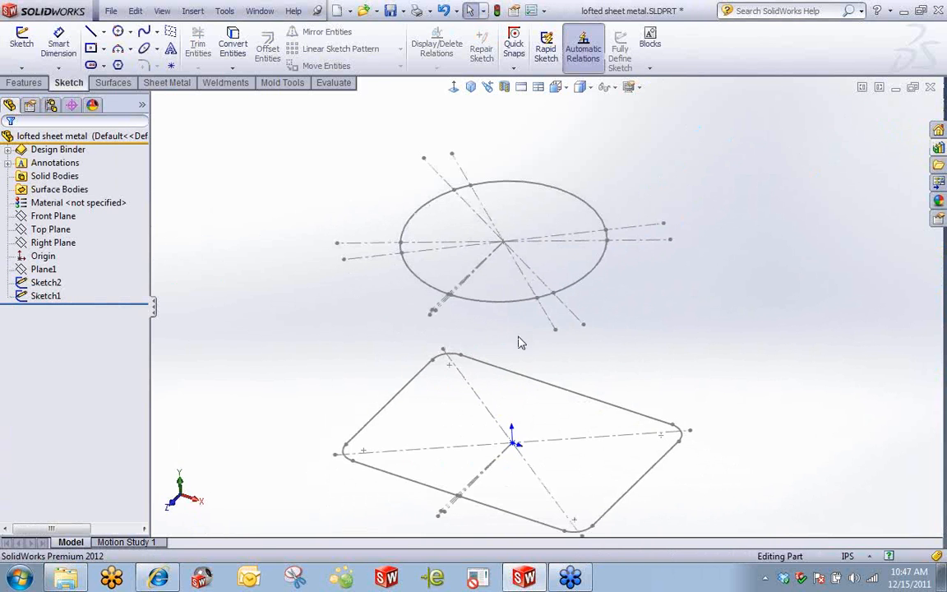
{"action": "left_click", "coordinate": [167, 84]}
{"action": "left_click", "coordinate": [117, 47]}
{"action": "left_click", "coordinate": [423, 490]}
{"action": "left_click", "coordinate": [429, 293]}
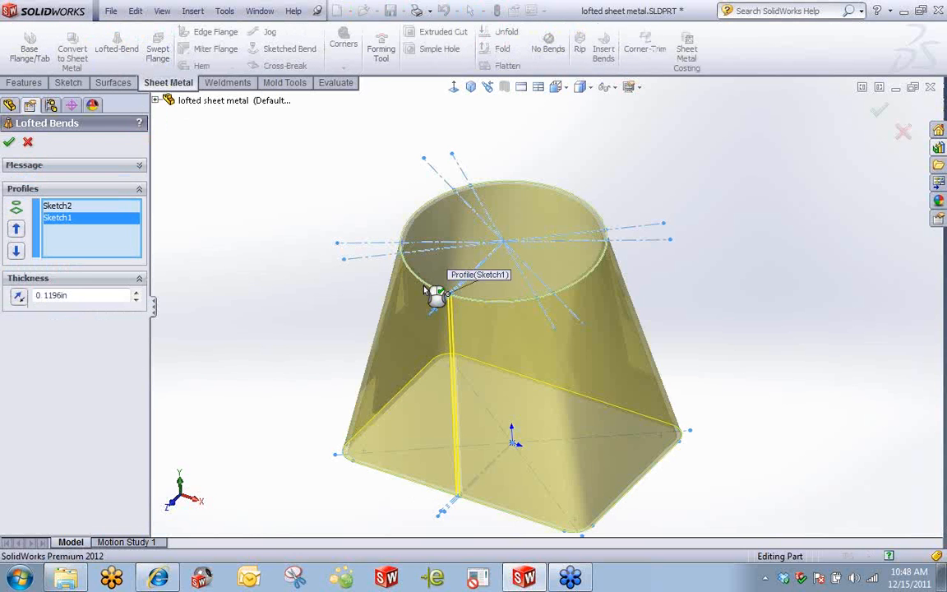
{"action": "middle_click_drag", "start_coordinate": [433, 294], "coordinate": [549, 317]}
{"action": "scroll", "coordinate": [559, 319], "scroll_direction": "up", "scroll_amount": 2}
{"action": "scroll", "coordinate": [658, 356], "scroll_direction": "down", "scroll_amount": 2}
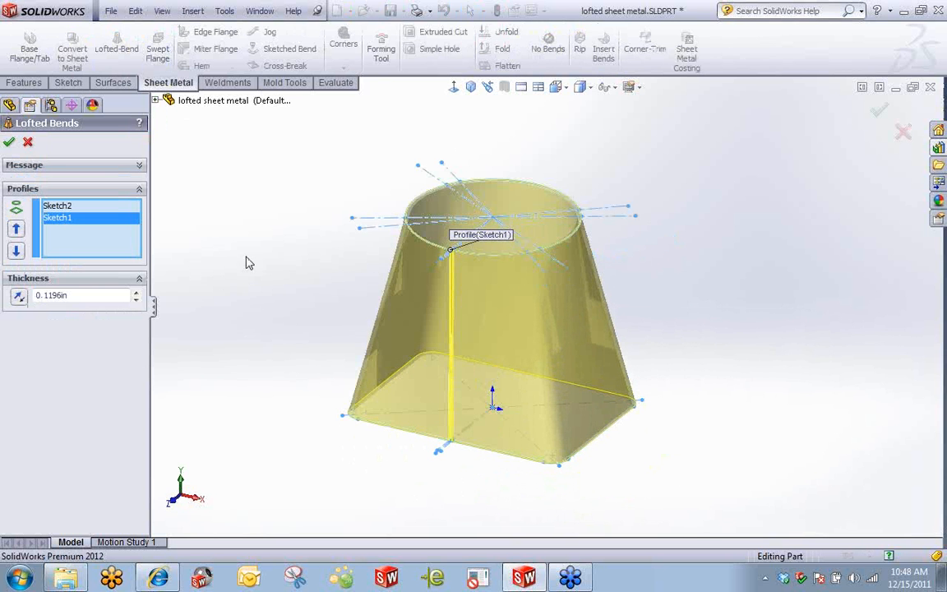
{"action": "left_click", "coordinate": [10, 143]}
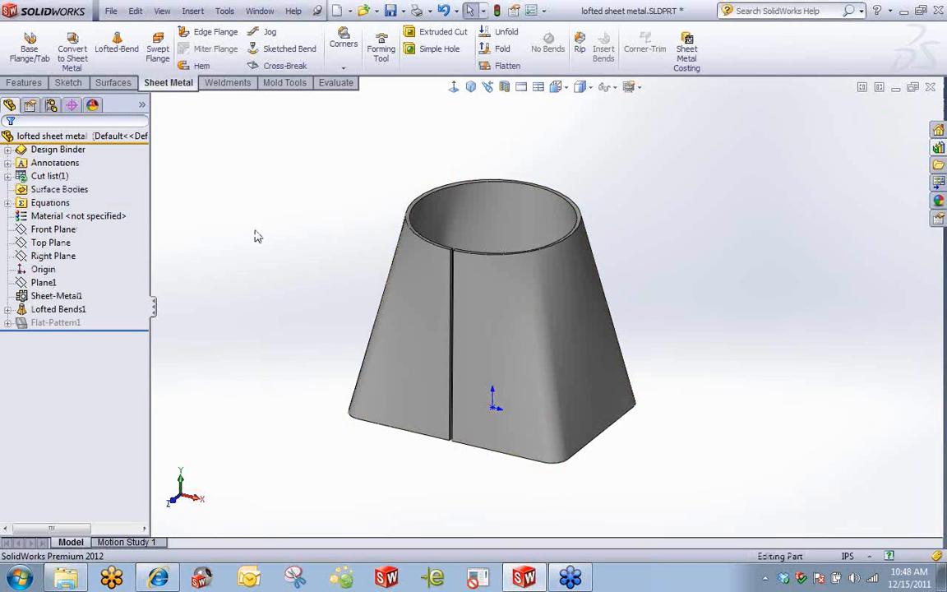
Try to flatten the lofted sheet metal part
{"action": "left_click", "coordinate": [495, 64]}
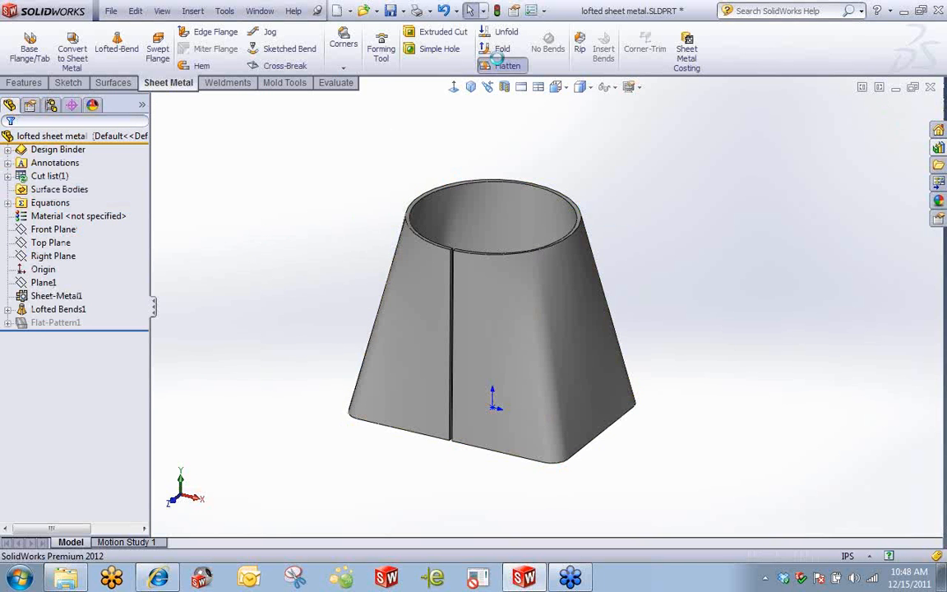
{"action": "middle_click_drag", "start_coordinate": [518, 139], "coordinate": [486, 166]}
{"action": "left_click", "coordinate": [495, 68]}
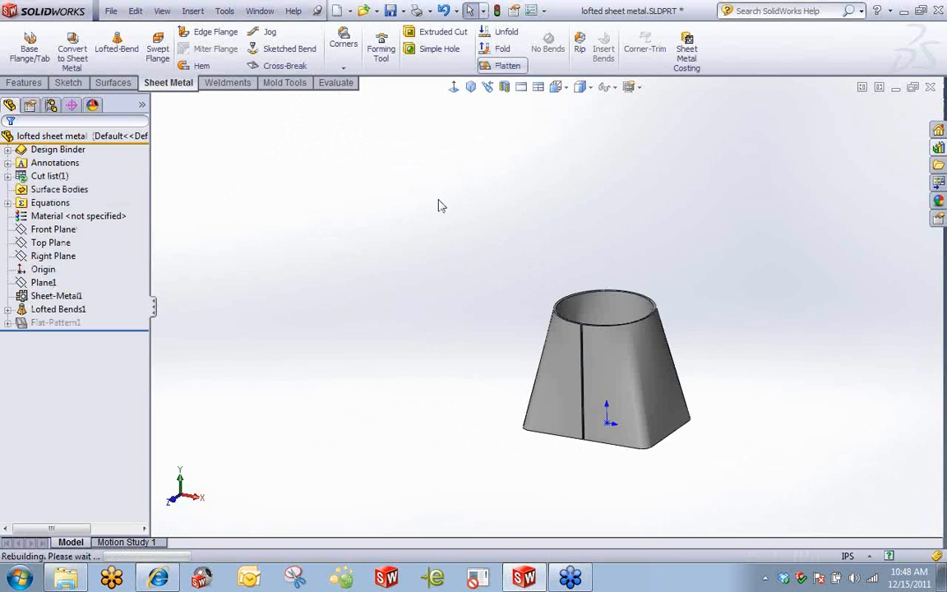
{"action": "scroll", "coordinate": [573, 384], "scroll_direction": "up", "scroll_amount": 3}
{"action": "scroll", "coordinate": [639, 345], "scroll_direction": "down", "scroll_amount": 6}
{"action": "mouse_move", "coordinate": [363, 312]}
{"action": "middle_mouse_down"}
{"action": "mouse_move", "coordinate": [366, 341]}
{"action": "mouse_move", "coordinate": [363, 332]}
{"action": "middle_mouse_up"}
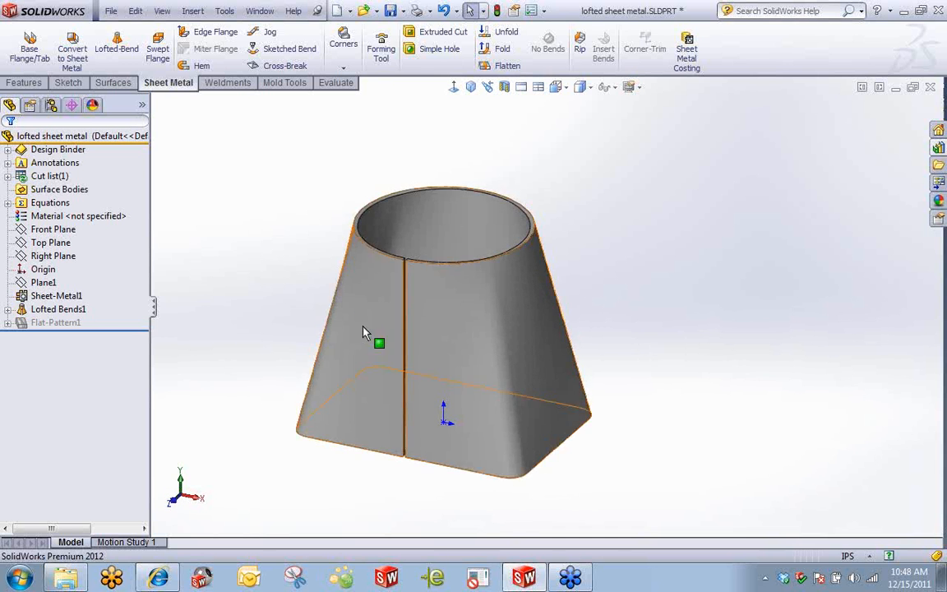
Examine the definition of the freeform bend inside the lofted bend feature
{"action": "right_click", "coordinate": [45, 311]}
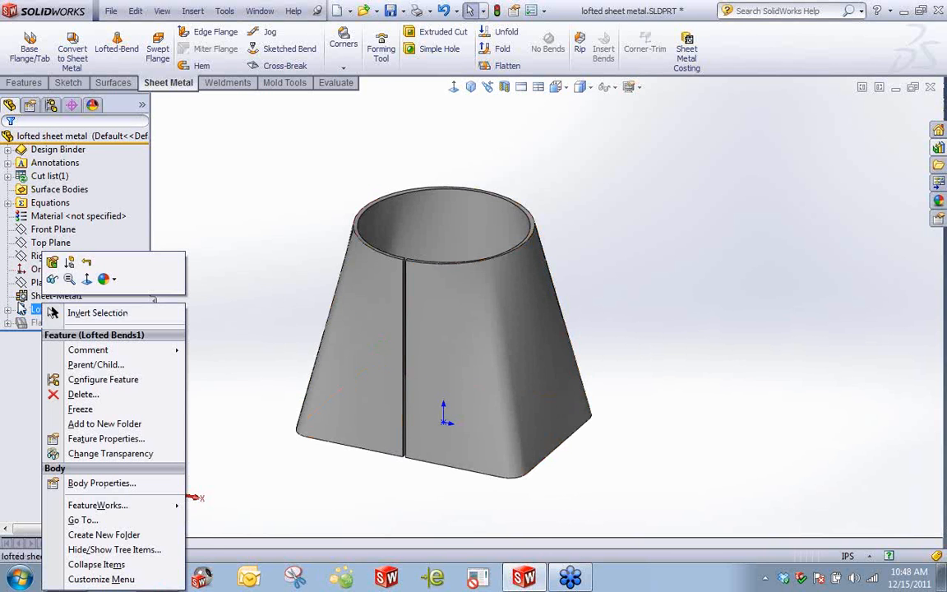
{"action": "left_click", "coordinate": [9, 310]}
{"action": "right_click", "coordinate": [74, 350]}
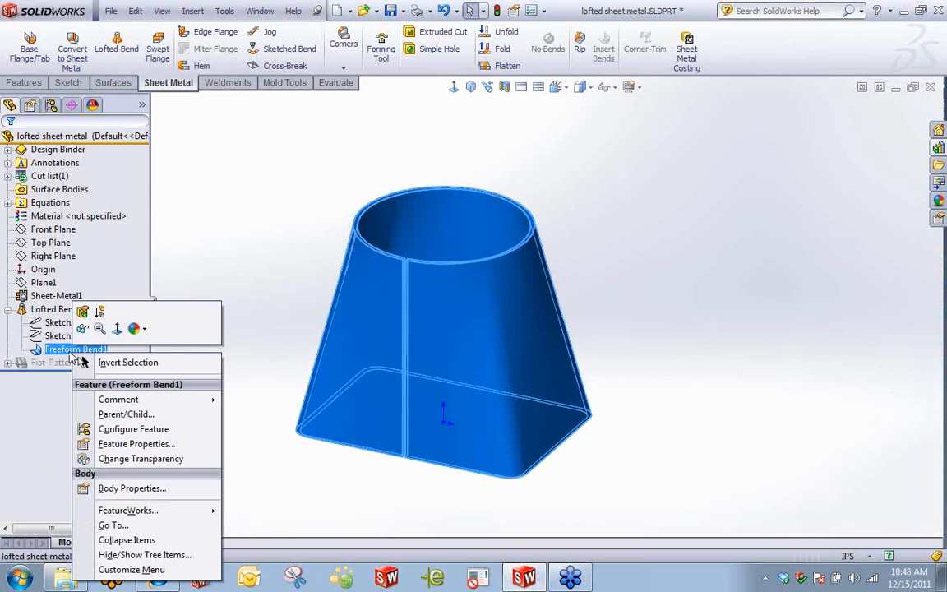
{"action": "left_click", "coordinate": [82, 311]}
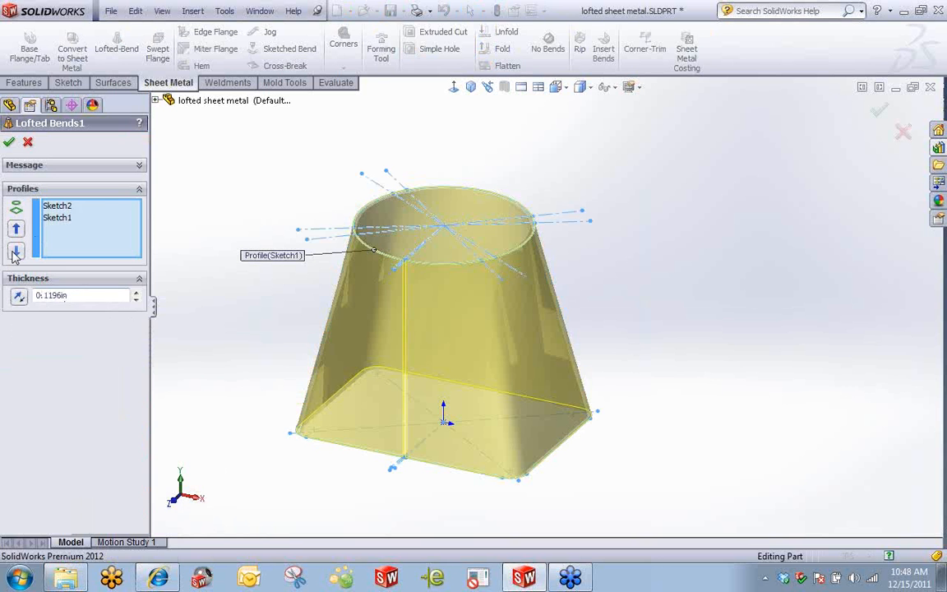
{"action": "left_click", "coordinate": [49, 168]}
{"action": "left_click", "coordinate": [48, 167]}
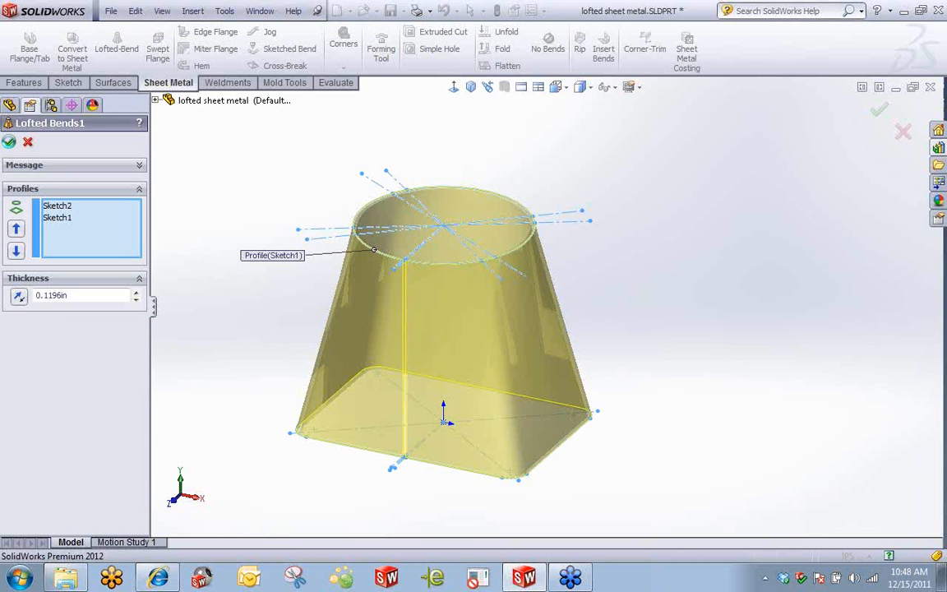
{"action": "left_click", "coordinate": [8, 141]}
Check the lofted bend feature's profile and thickness settings
{"action": "right_click", "coordinate": [43, 309]}
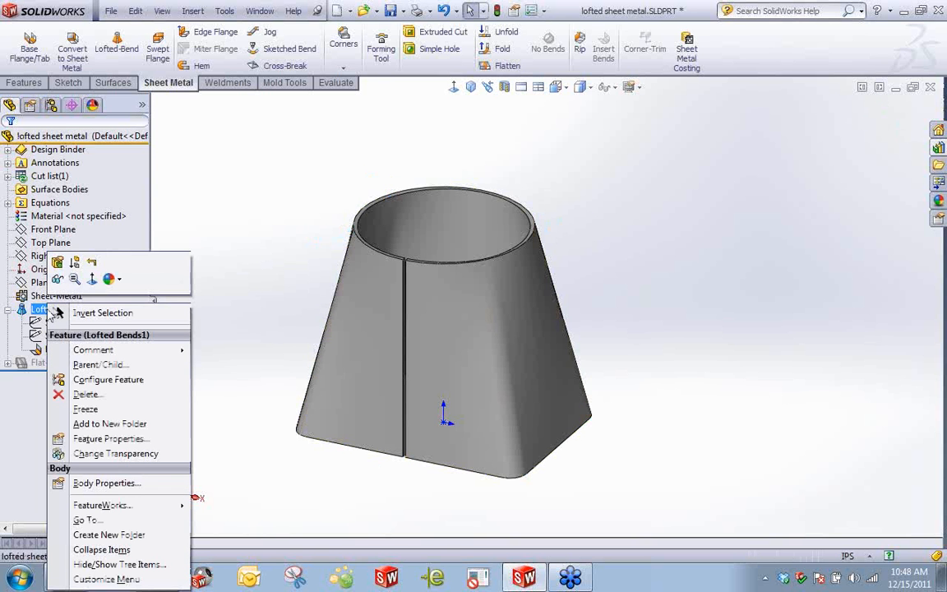
{"action": "left_click", "coordinate": [58, 263]}
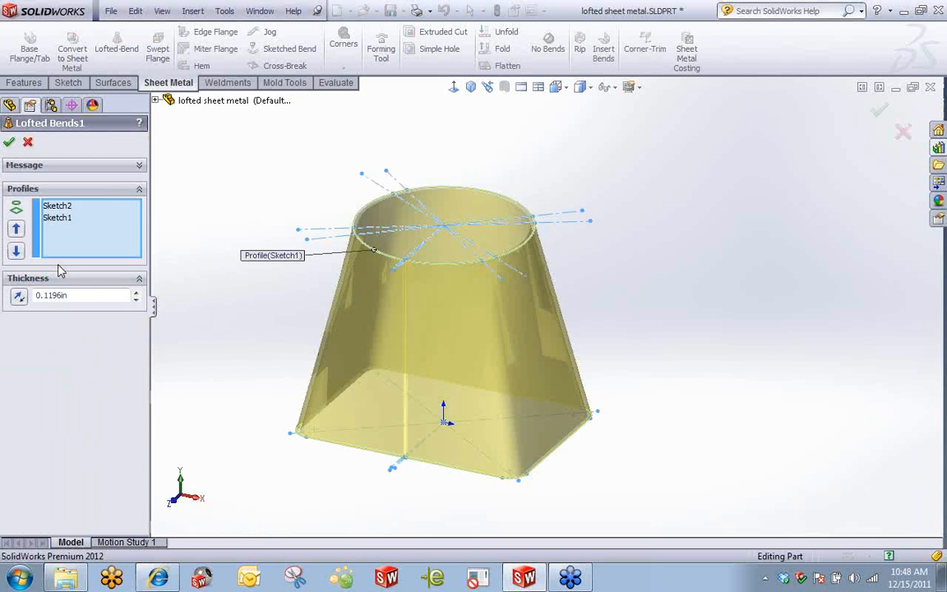
{"action": "left_click", "coordinate": [10, 143]}
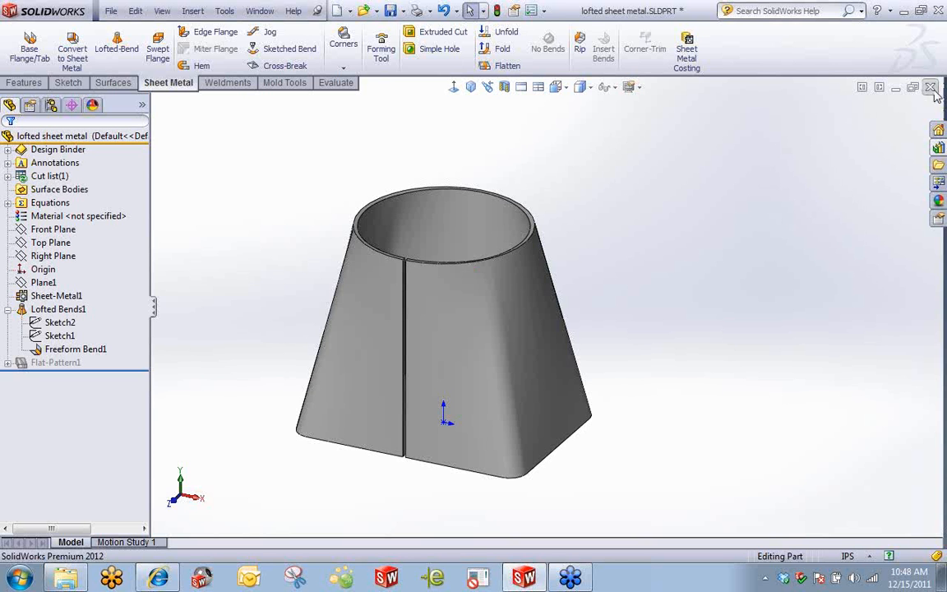
Close the lofted sheet metal part and open Normal Cut.SLDPRT
{"action": "left_click", "coordinate": [509, 310]}
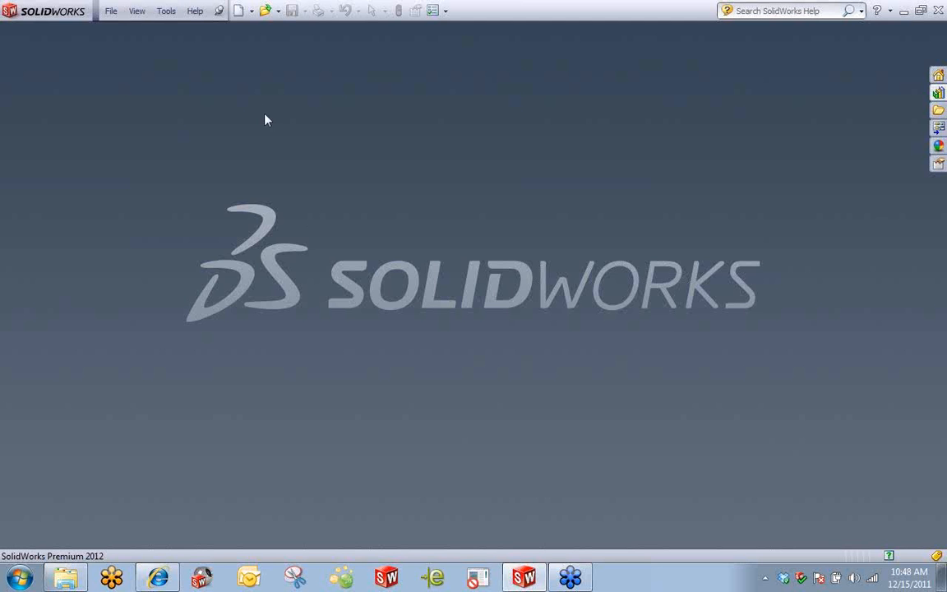
{"action": "left_click", "coordinate": [266, 11]}
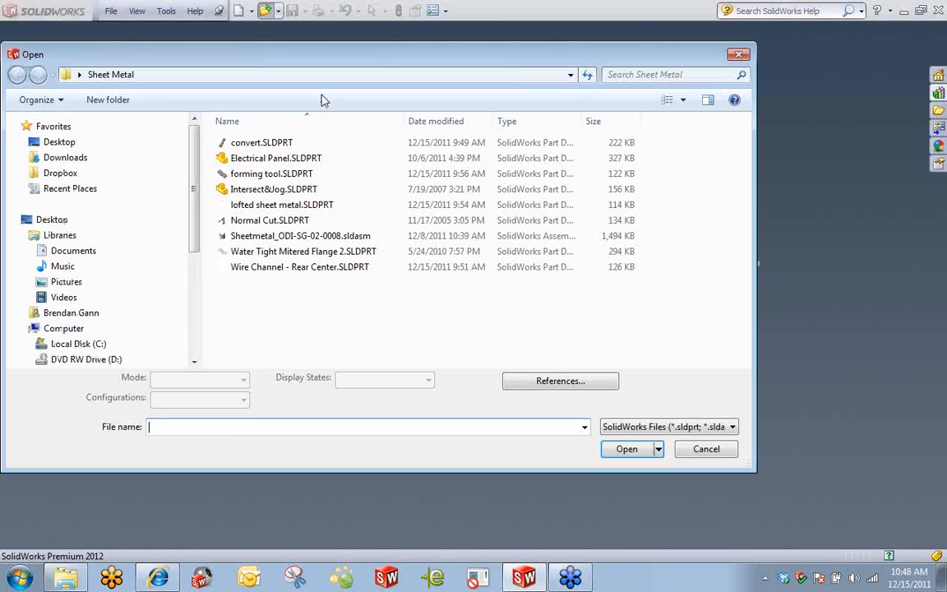
{"action": "left_click", "coordinate": [268, 226]}
{"action": "double_click", "coordinate": [268, 222]}
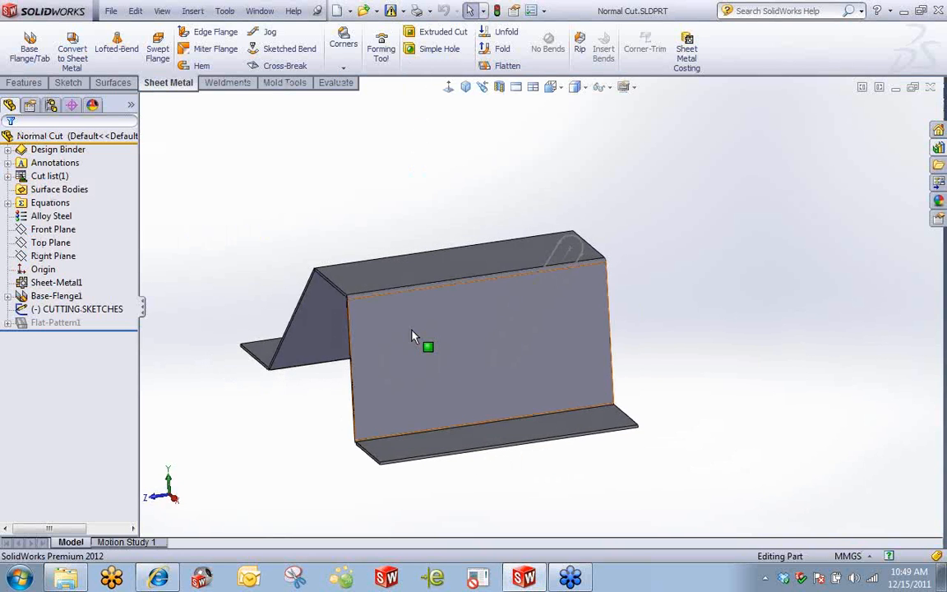
Start an extruded cut from the CUTTING SKETCHES sketch, using only the circle as the selected contour
{"action": "middle_click_drag", "start_coordinate": [498, 359], "coordinate": [376, 332]}
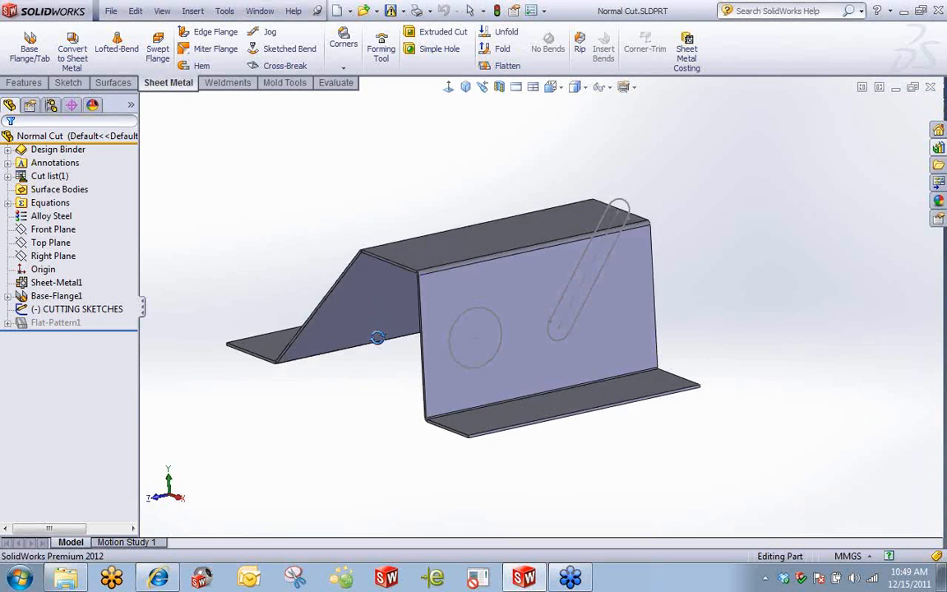
{"action": "left_click", "coordinate": [472, 316]}
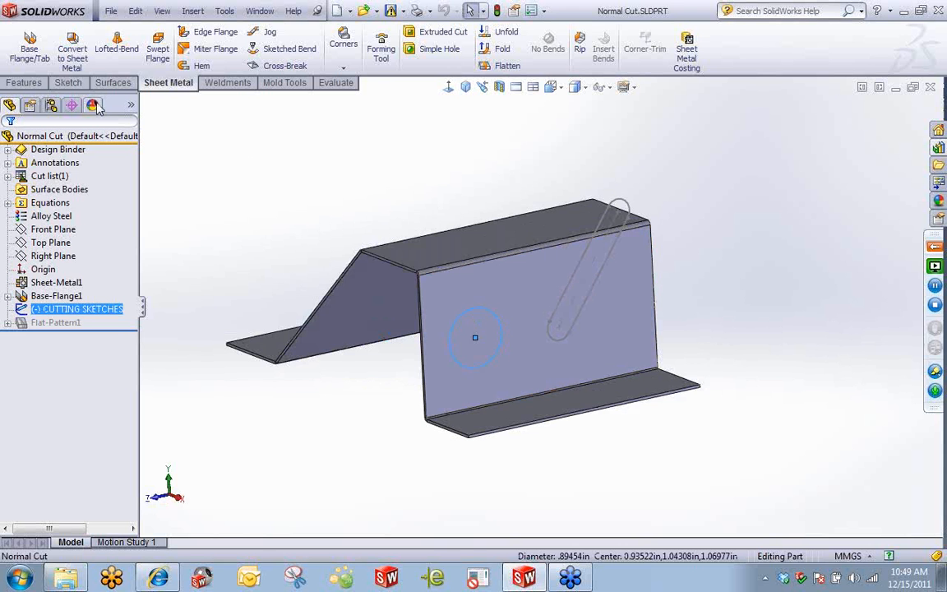
{"action": "left_click", "coordinate": [24, 82]}
{"action": "left_click", "coordinate": [215, 48]}
{"action": "left_click", "coordinate": [88, 384]}
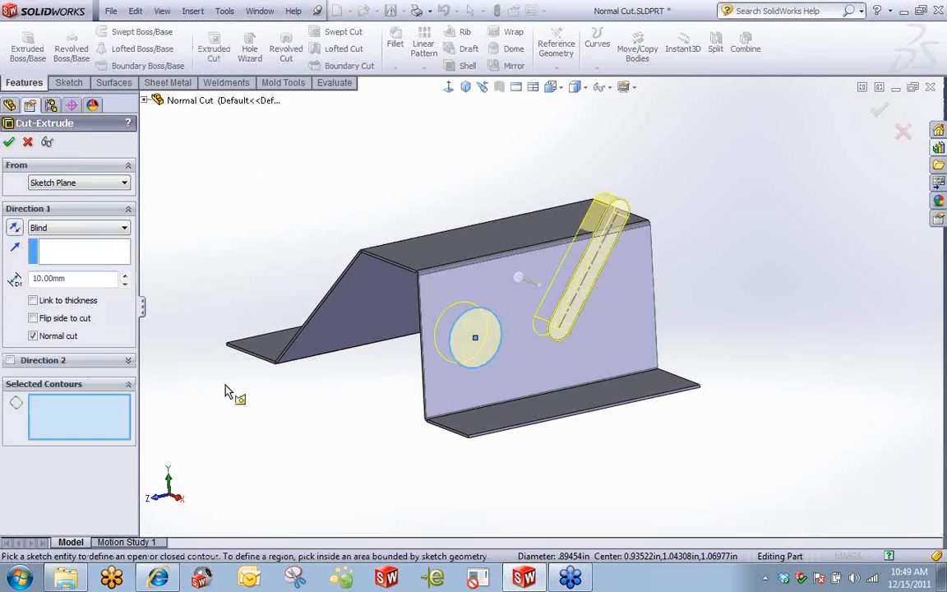
{"action": "left_click", "coordinate": [496, 322]}
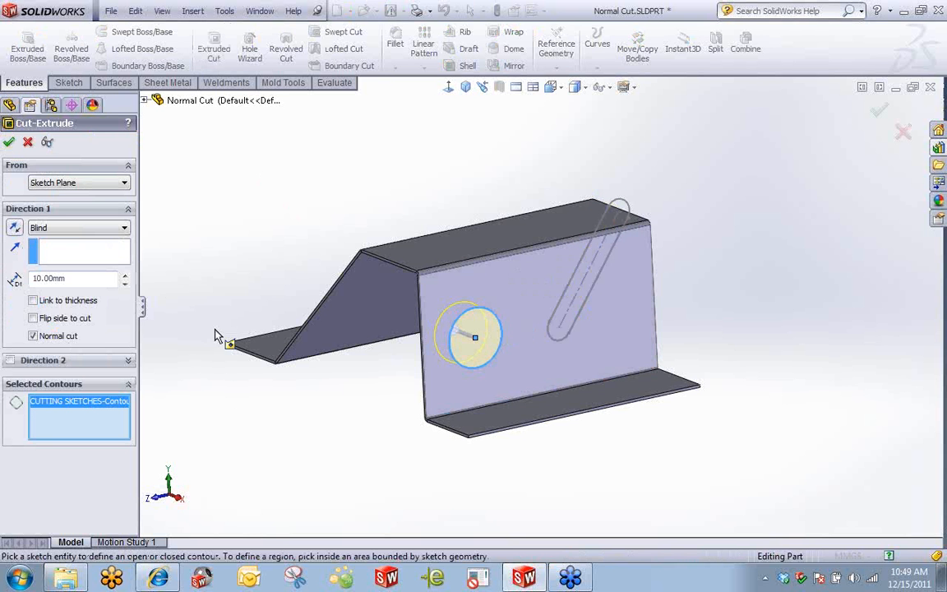
Extend the blind cut to a depth of 116 mm through both walls and create it with Normal cut turned off
{"action": "middle_click_drag", "start_coordinate": [304, 334], "coordinate": [489, 276]}
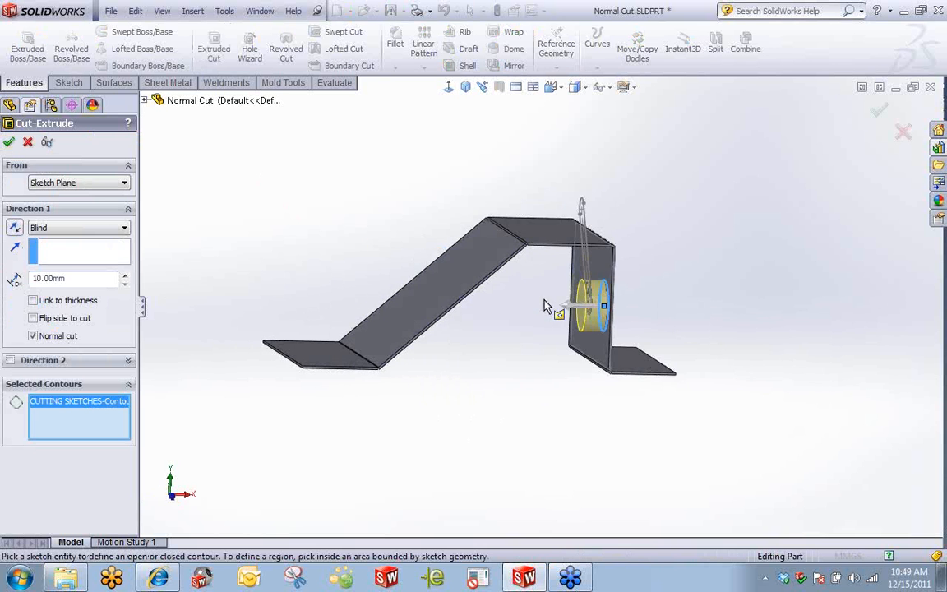
{"action": "left_click_drag", "start_coordinate": [567, 306], "coordinate": [342, 305]}
{"action": "middle_click_drag", "start_coordinate": [333, 218], "coordinate": [258, 228]}
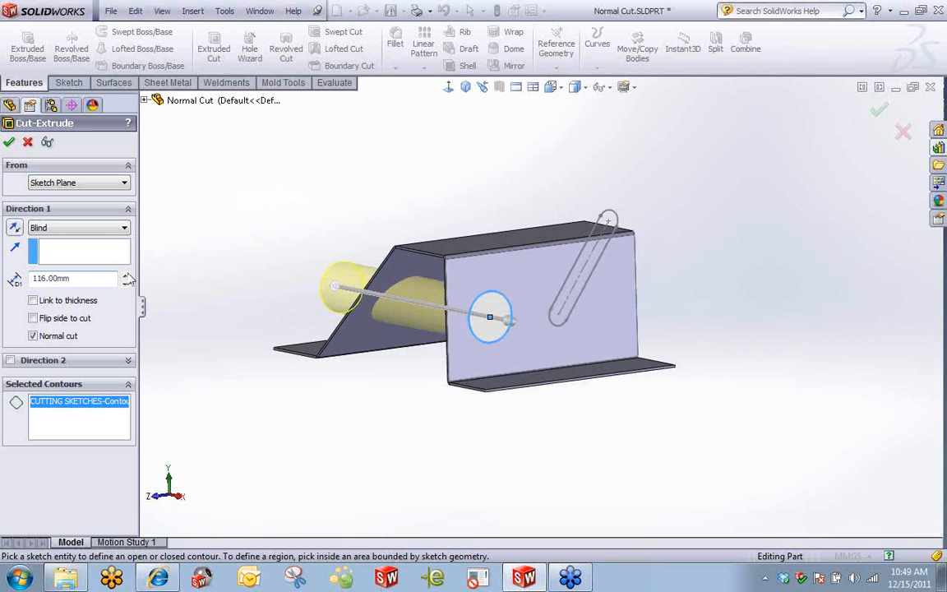
{"action": "left_click", "coordinate": [33, 335]}
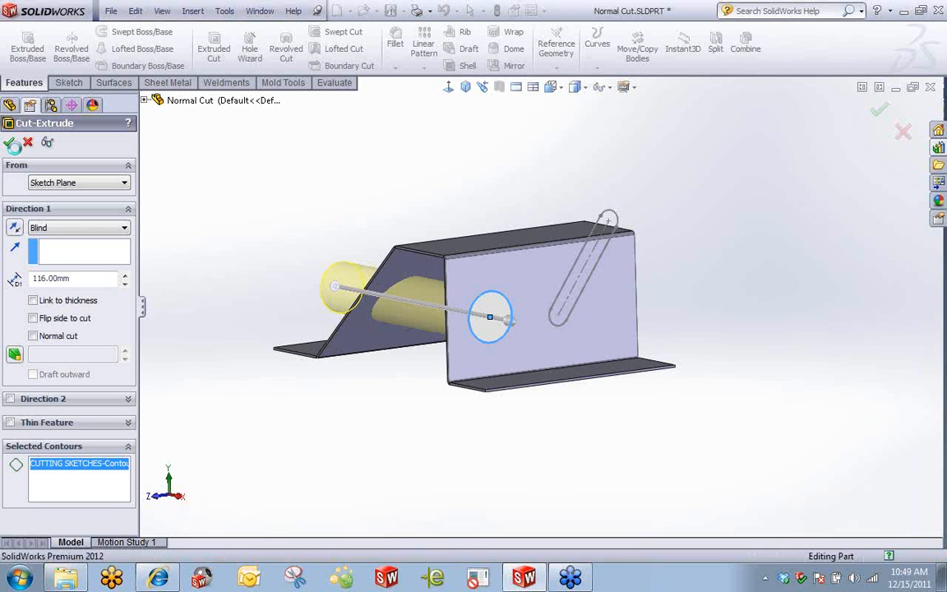
{"action": "left_click", "coordinate": [9, 143]}
Examine the circular cut straight on and at an angle, comparing the hole edges in the vertical and sloped walls
{"action": "middle_click_drag", "start_coordinate": [254, 201], "coordinate": [290, 201]}
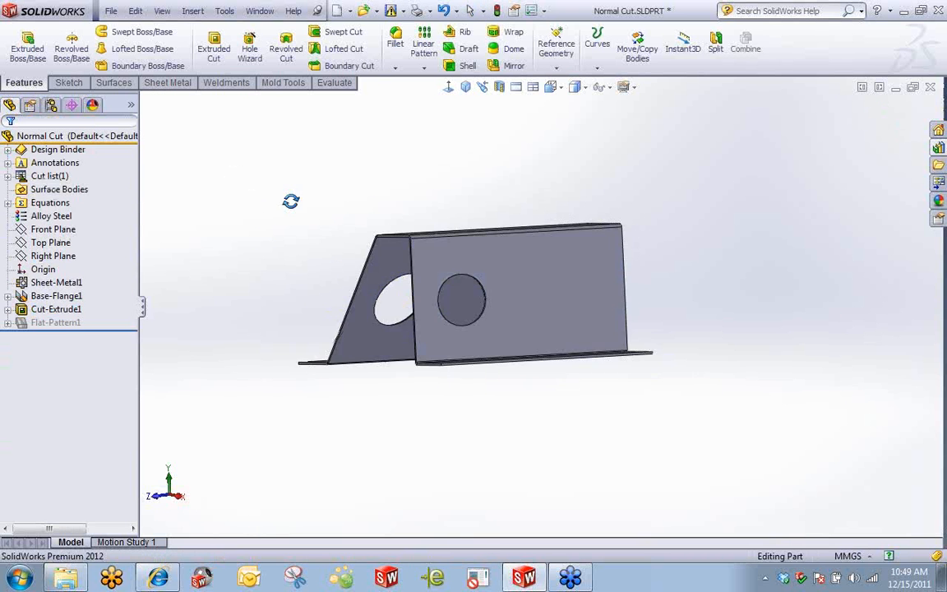
{"action": "left_click", "coordinate": [503, 269]}
{"action": "left_click", "coordinate": [599, 208]}
{"action": "left_click", "coordinate": [404, 323]}
{"action": "scroll", "coordinate": [376, 321], "scroll_direction": "down", "scroll_amount": 4}
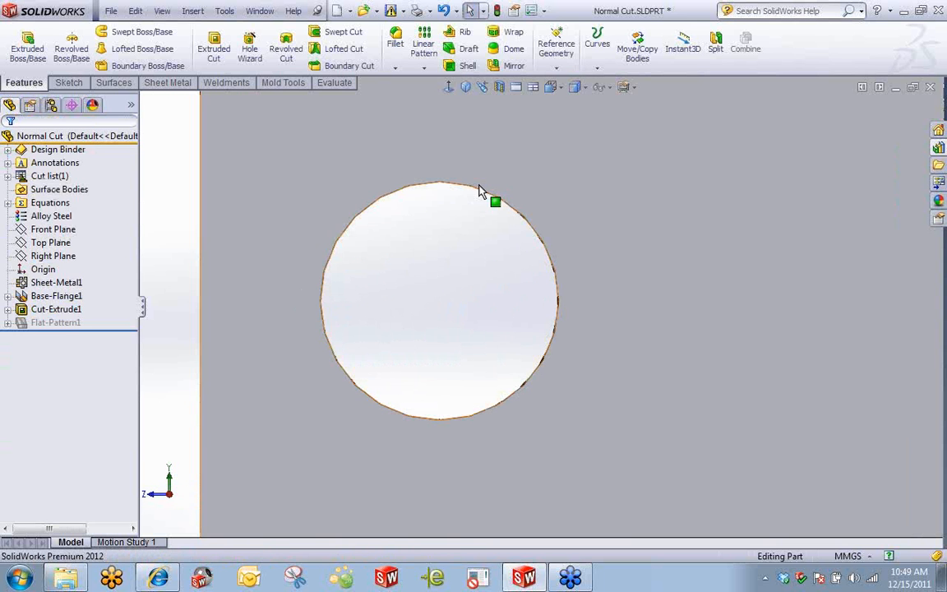
{"action": "scroll", "coordinate": [473, 314], "scroll_direction": "up", "scroll_amount": 3}
{"action": "mouse_move", "coordinate": [473, 313]}
{"action": "middle_mouse_down"}
{"action": "mouse_move", "coordinate": [455, 288]}
{"action": "mouse_move", "coordinate": [470, 303]}
{"action": "middle_mouse_up"}
{"action": "scroll", "coordinate": [516, 294], "scroll_direction": "down", "scroll_amount": 3}
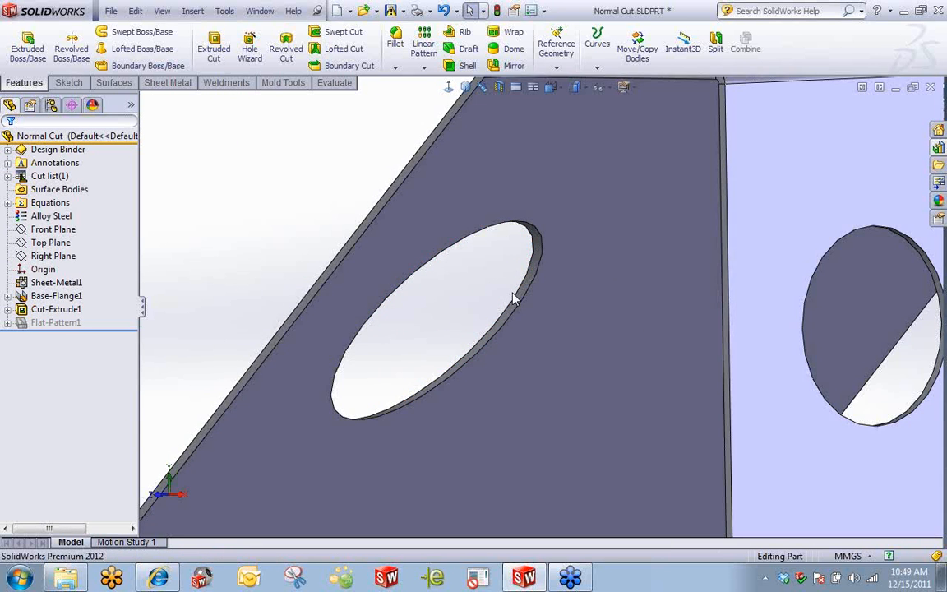
{"action": "scroll", "coordinate": [507, 292], "scroll_direction": "up", "scroll_amount": 5}
{"action": "middle_click_drag", "start_coordinate": [420, 248], "coordinate": [434, 323]}
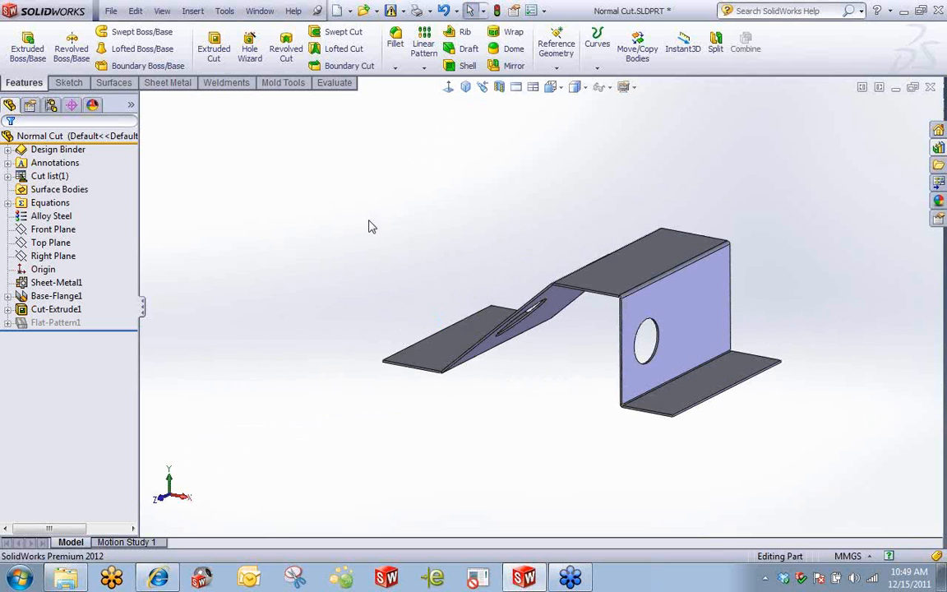
Flatten the bracket and look straight at the hole in its sloped wall to inspect the cut edge
{"action": "left_click", "coordinate": [165, 83]}
{"action": "left_click", "coordinate": [508, 68]}
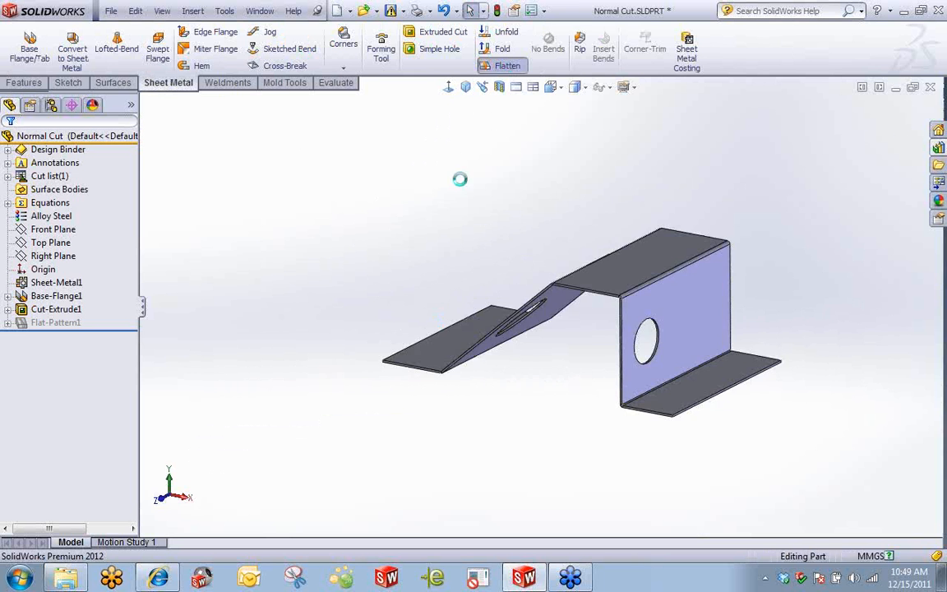
{"action": "middle_click_drag", "start_coordinate": [499, 190], "coordinate": [382, 351]}
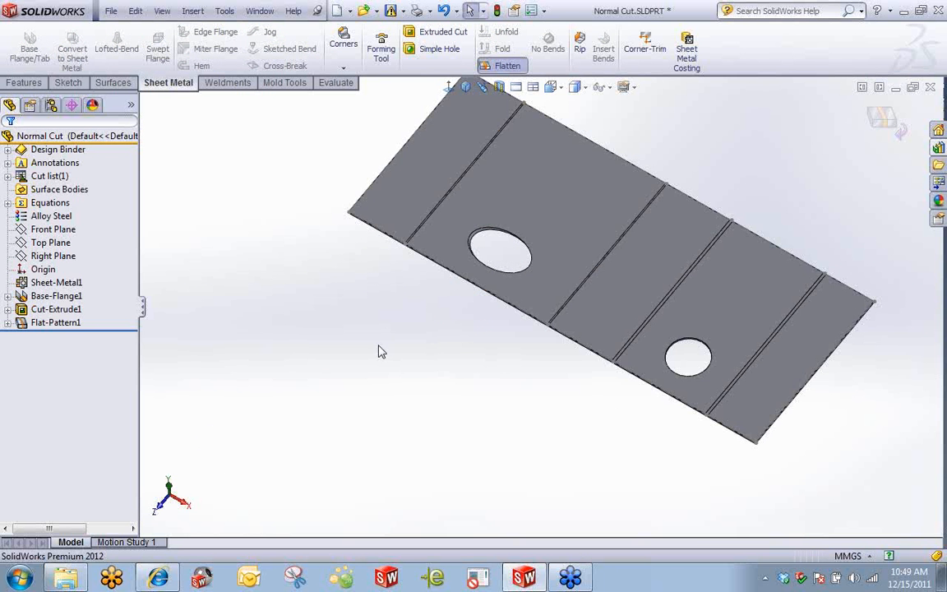
{"action": "left_click", "coordinate": [439, 216]}
{"action": "left_click", "coordinate": [449, 88]}
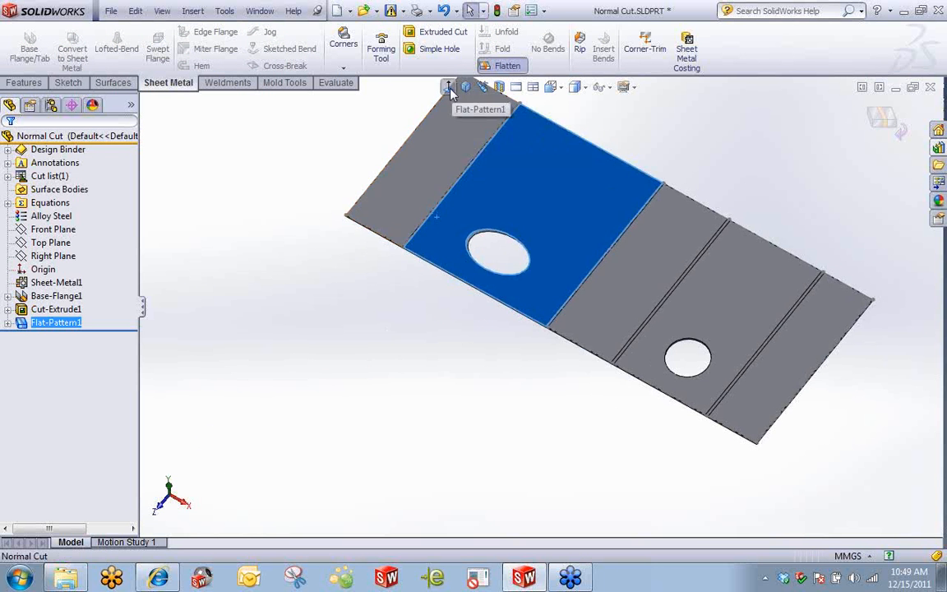
{"action": "left_click", "coordinate": [186, 280]}
{"action": "scroll", "coordinate": [428, 379], "scroll_direction": "down", "scroll_amount": 4}
{"action": "scroll", "coordinate": [458, 361], "scroll_direction": "down", "scroll_amount": 3}
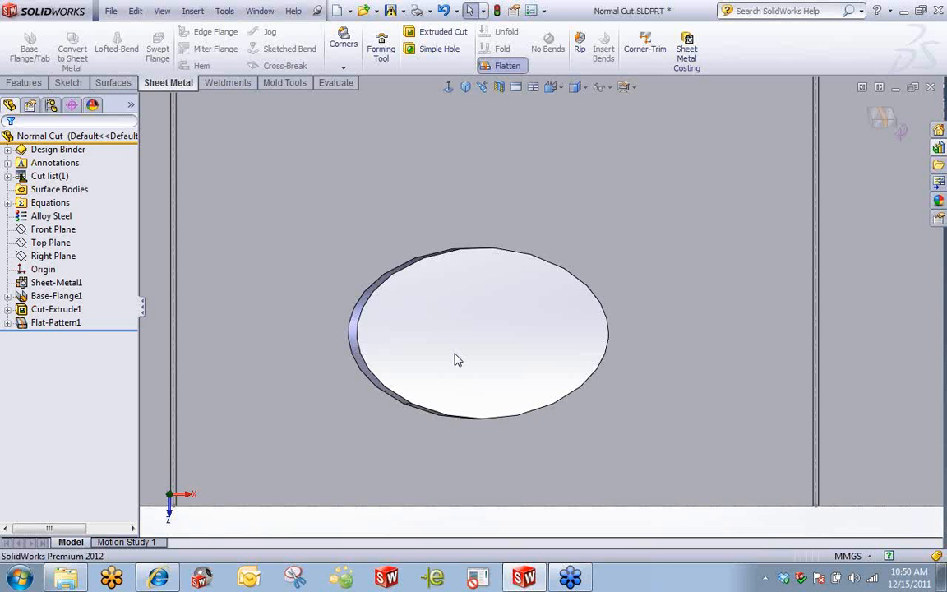
Return the flattened bracket to its folded state and view it at an angle
{"action": "scroll", "coordinate": [463, 353], "scroll_direction": "up", "scroll_amount": 11}
{"action": "scroll", "coordinate": [637, 245], "scroll_direction": "down", "scroll_amount": 2}
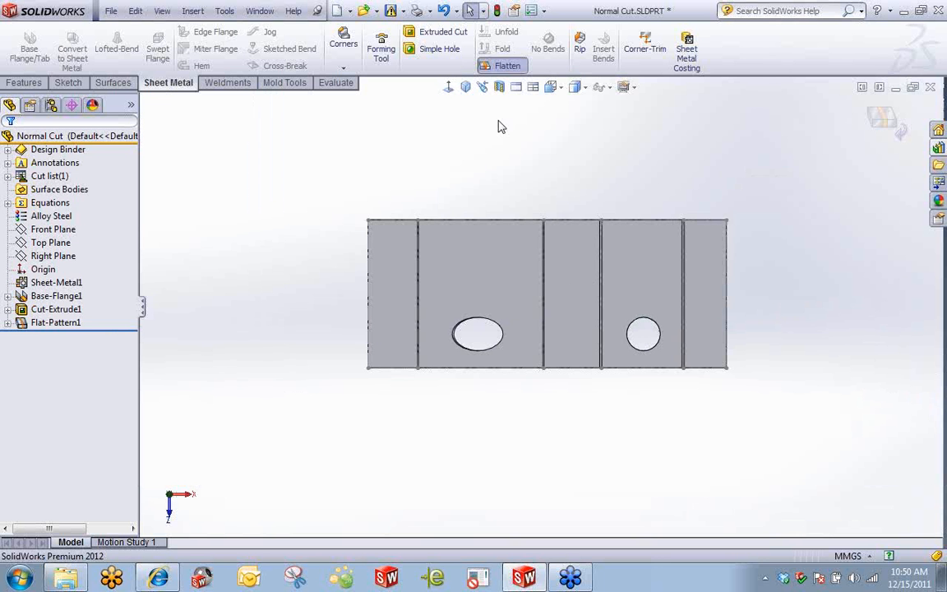
{"action": "left_click", "coordinate": [507, 66]}
{"action": "middle_click_drag", "start_coordinate": [673, 200], "coordinate": [579, 251]}
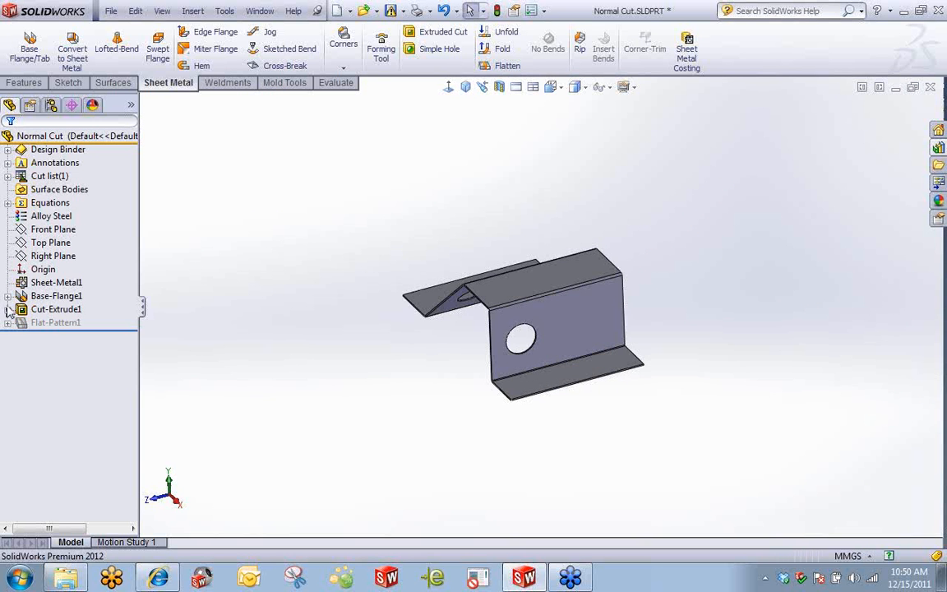
Start another extruded cut from the CUTTING SKETCHES sketch, using only the angled slot as the selected contour
{"action": "left_click", "coordinate": [7, 309]}
{"action": "left_click", "coordinate": [82, 322]}
{"action": "scroll", "coordinate": [608, 304], "scroll_direction": "down", "scroll_amount": 3}
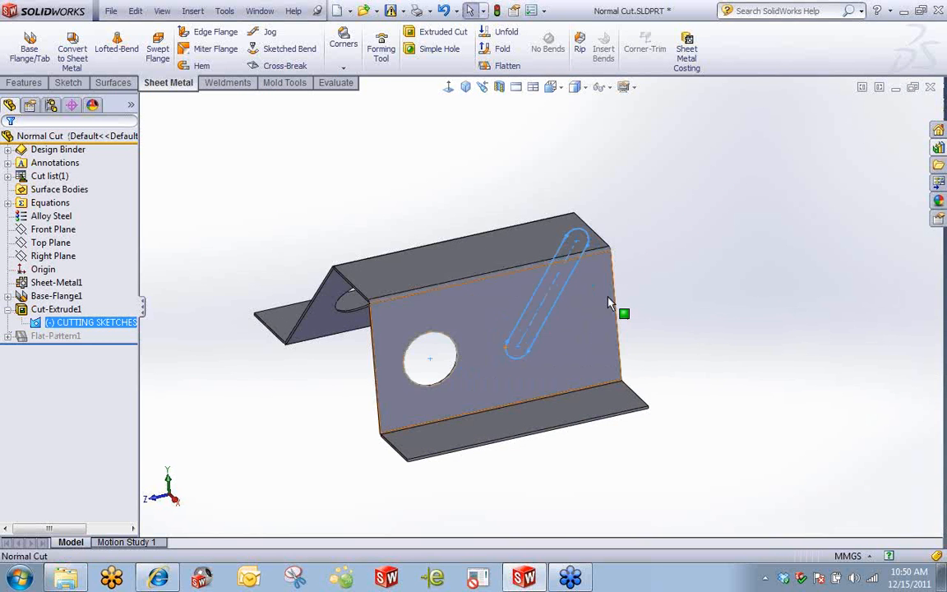
{"action": "right_click", "coordinate": [259, 191]}
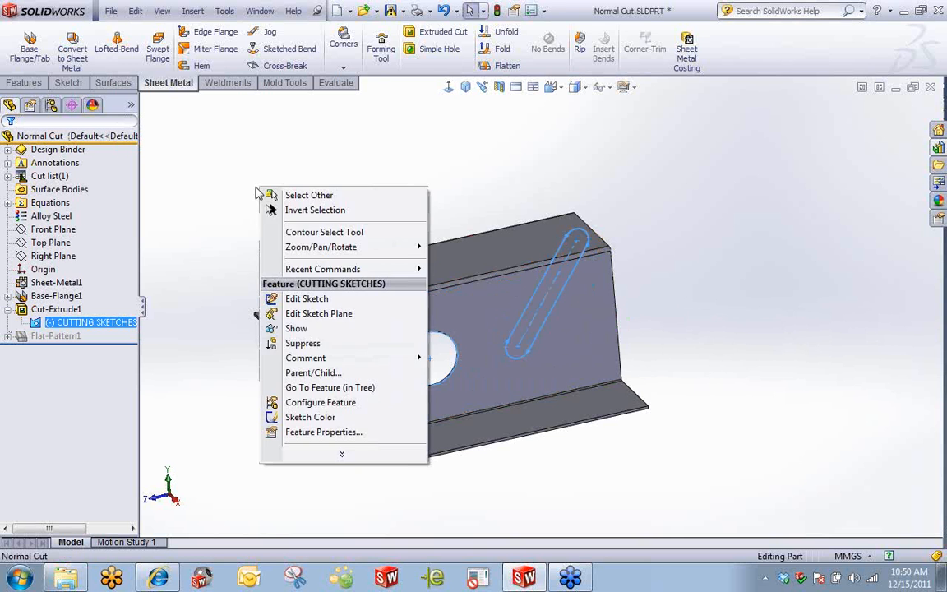
{"action": "right_click_drag", "start_coordinate": [237, 191], "coordinate": [156, 194]}
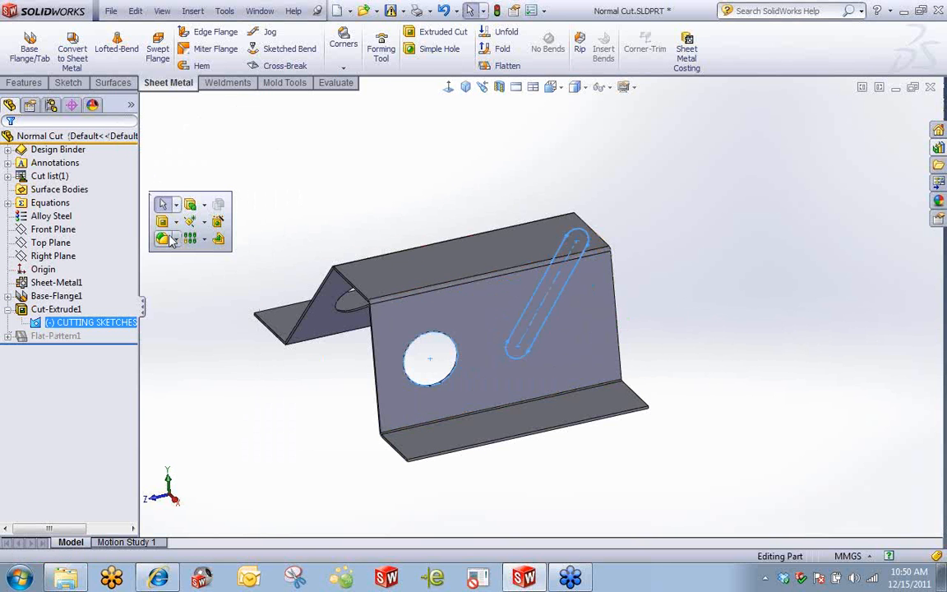
{"action": "left_click", "coordinate": [162, 221]}
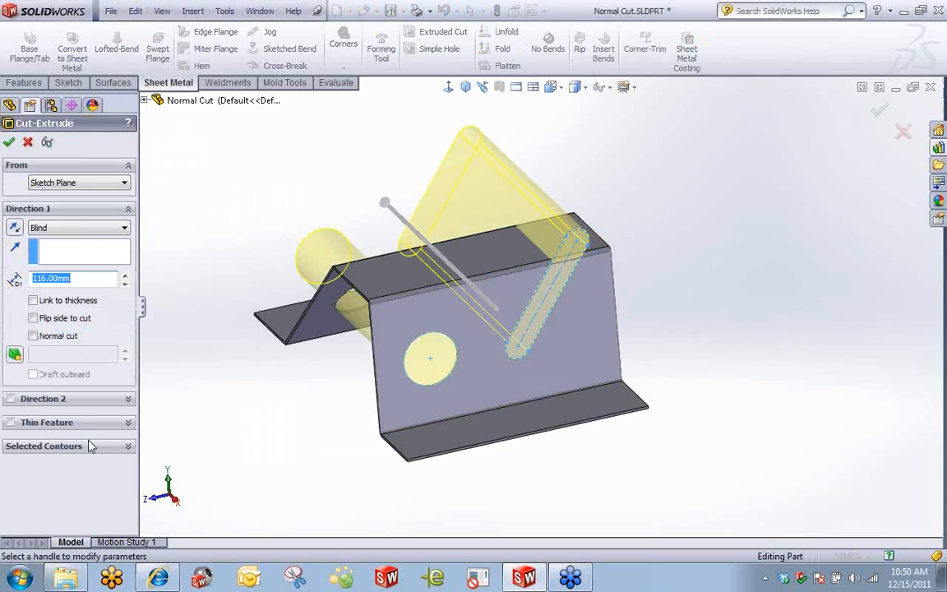
{"action": "left_click", "coordinate": [573, 288]}
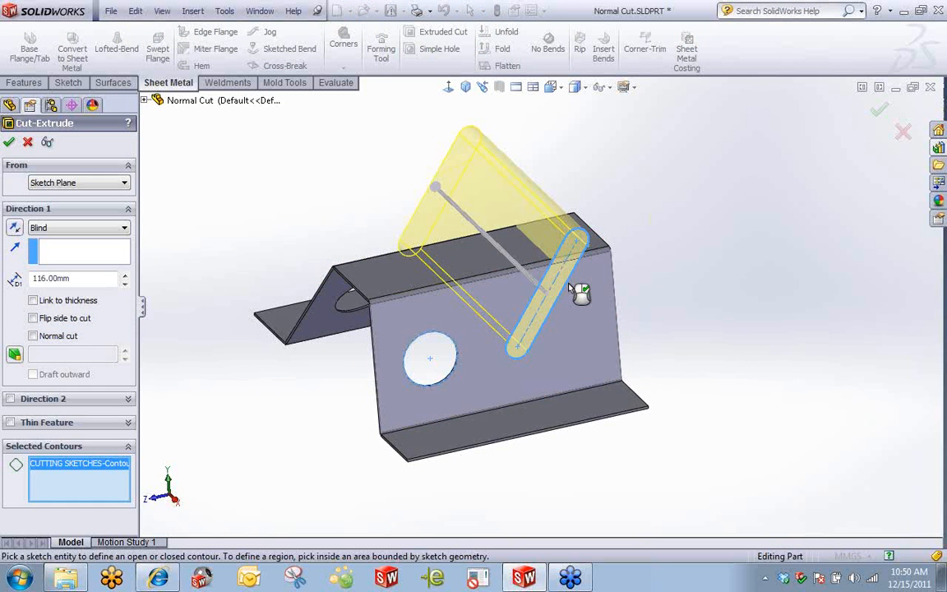
Turn on Normal cut for the 116 mm blind slot cut and create it
{"action": "middle_click_drag", "start_coordinate": [372, 333], "coordinate": [465, 326]}
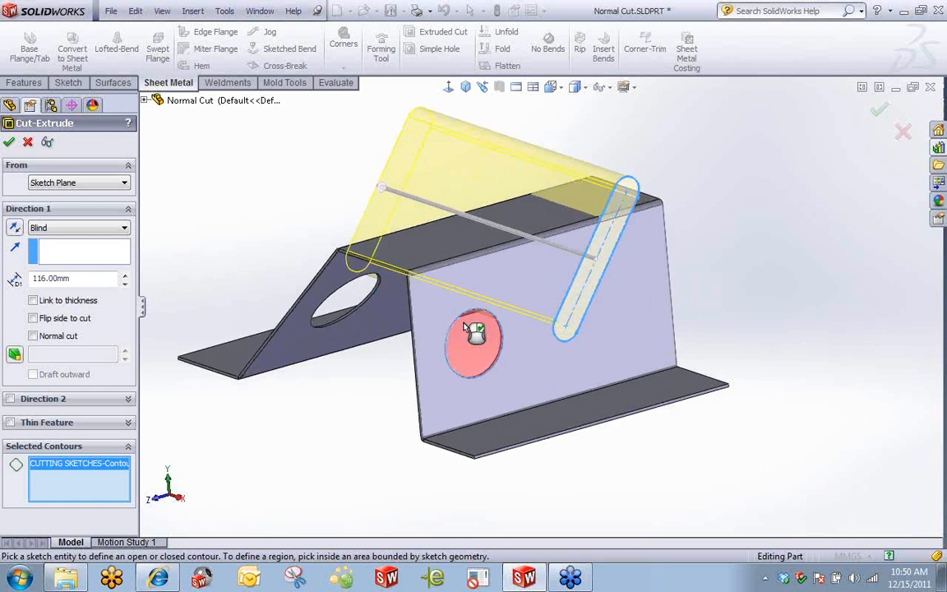
{"action": "left_click", "coordinate": [33, 335]}
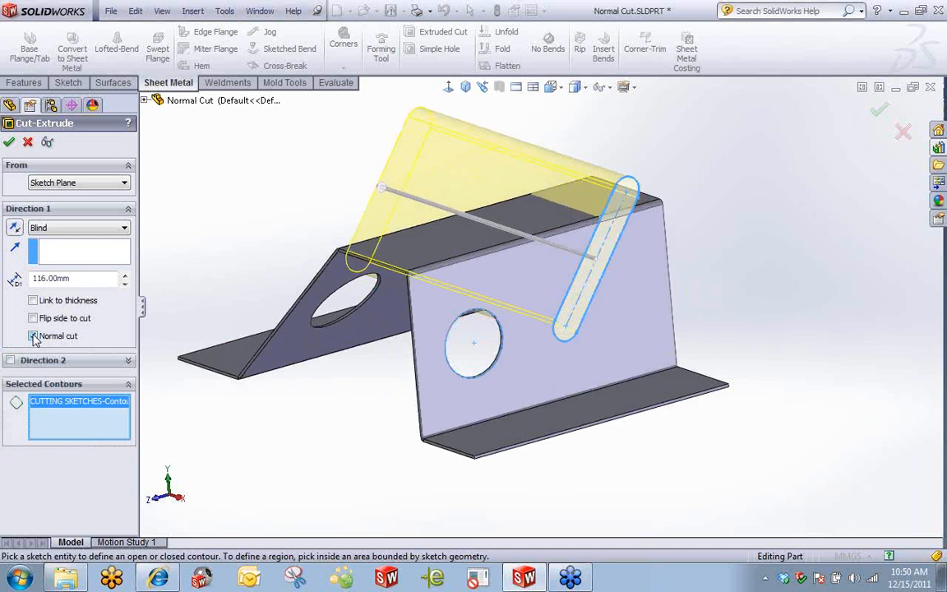
{"action": "left_click", "coordinate": [9, 141]}
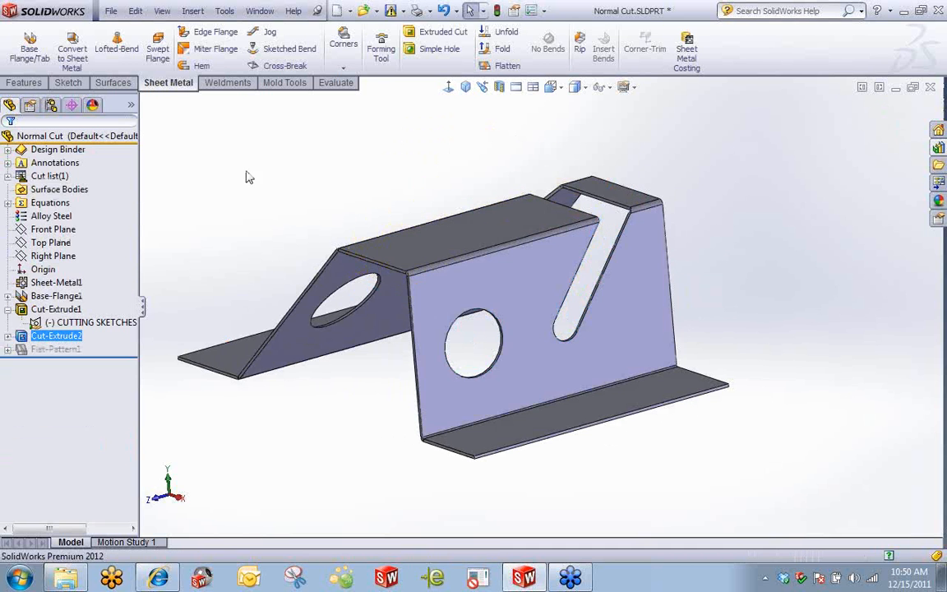
Examine the slot's cut edges up close through the vertical and sloped walls of the folded bracket
{"action": "middle_click_drag", "start_coordinate": [280, 179], "coordinate": [247, 126]}
{"action": "scroll", "coordinate": [485, 302], "scroll_direction": "down", "scroll_amount": 5}
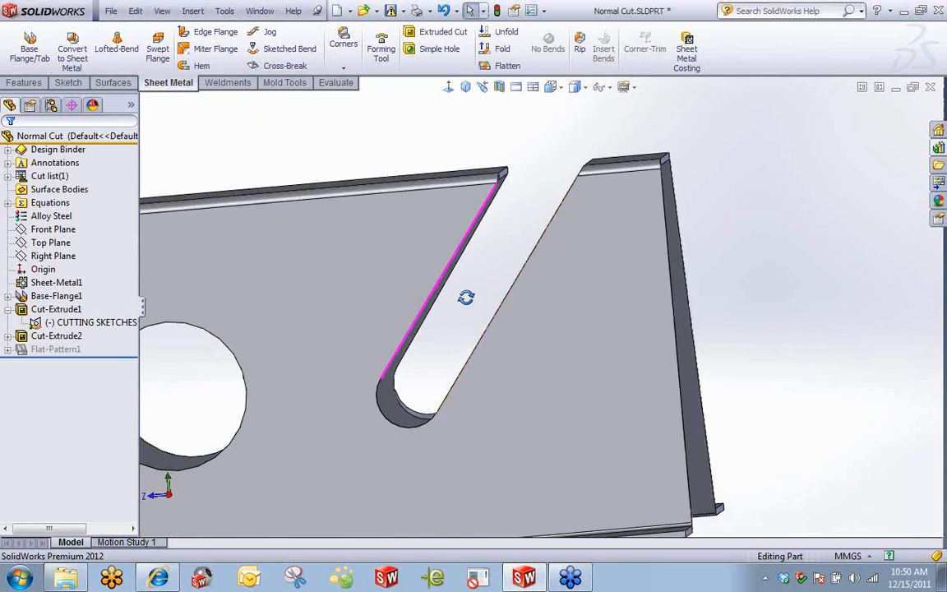
{"action": "scroll", "coordinate": [444, 378], "scroll_direction": "down", "scroll_amount": 6}
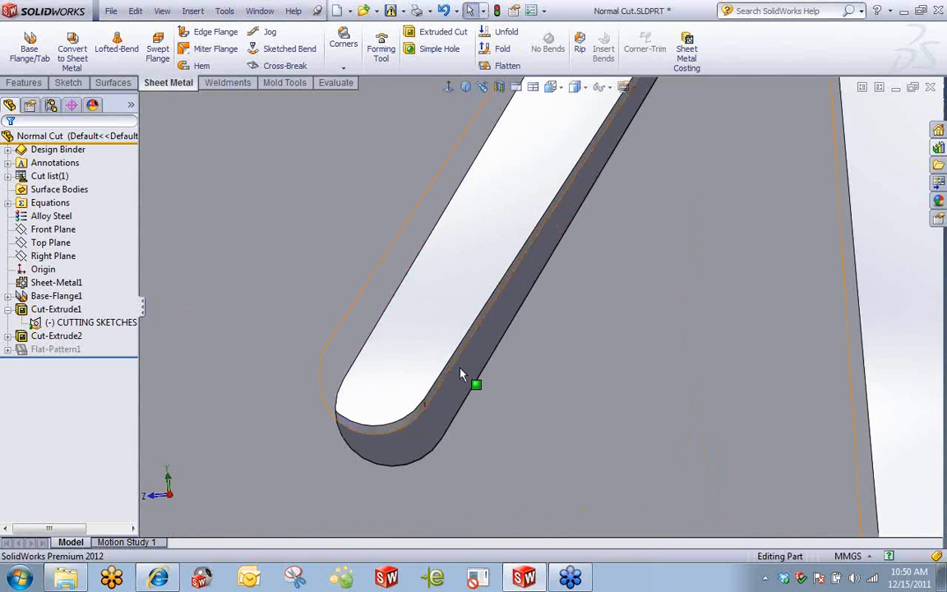
{"action": "key", "text": "f"}
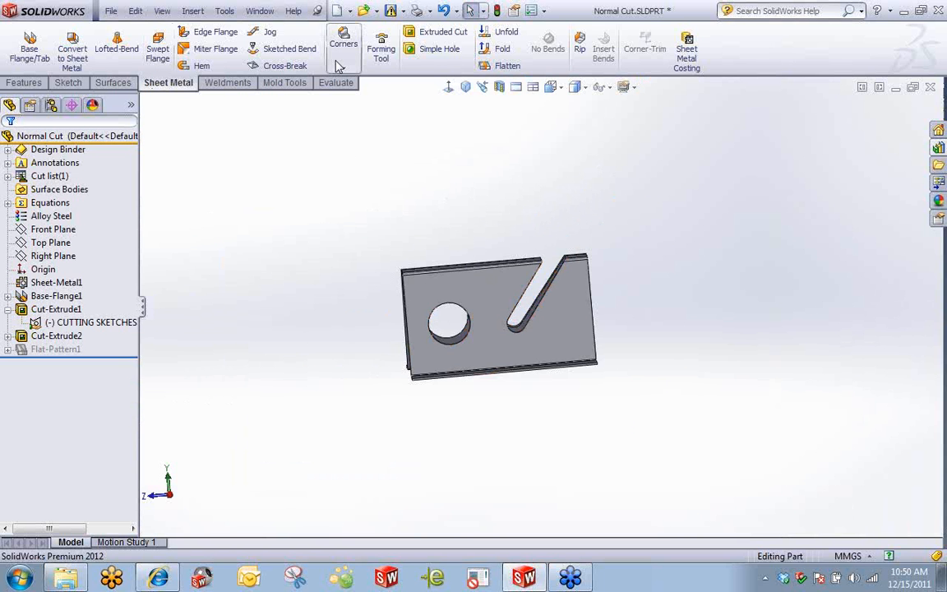
Flatten the bracket and look straight at the flat pattern to compare the slot's edges with the elliptical hole's edge
{"action": "left_click", "coordinate": [493, 68]}
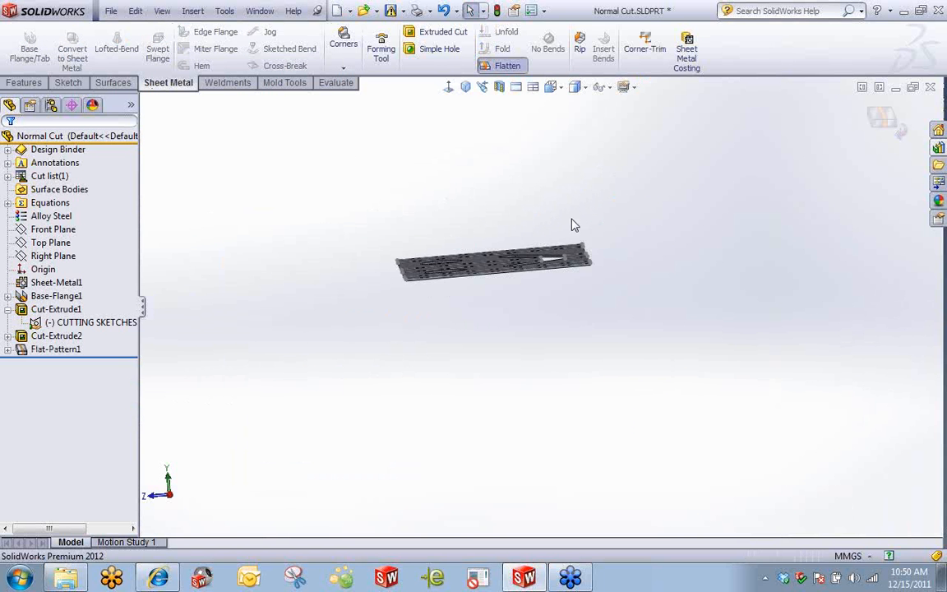
{"action": "middle_click_drag", "start_coordinate": [448, 85], "coordinate": [487, 267]}
{"action": "left_click", "coordinate": [486, 267]}
{"action": "left_click", "coordinate": [448, 87]}
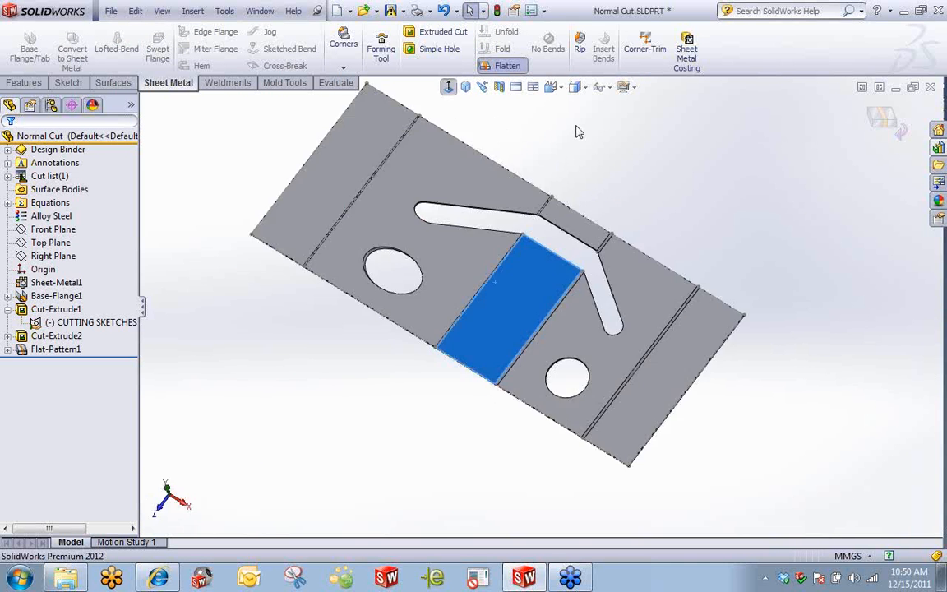
{"action": "scroll", "coordinate": [554, 271], "scroll_direction": "down", "scroll_amount": 5}
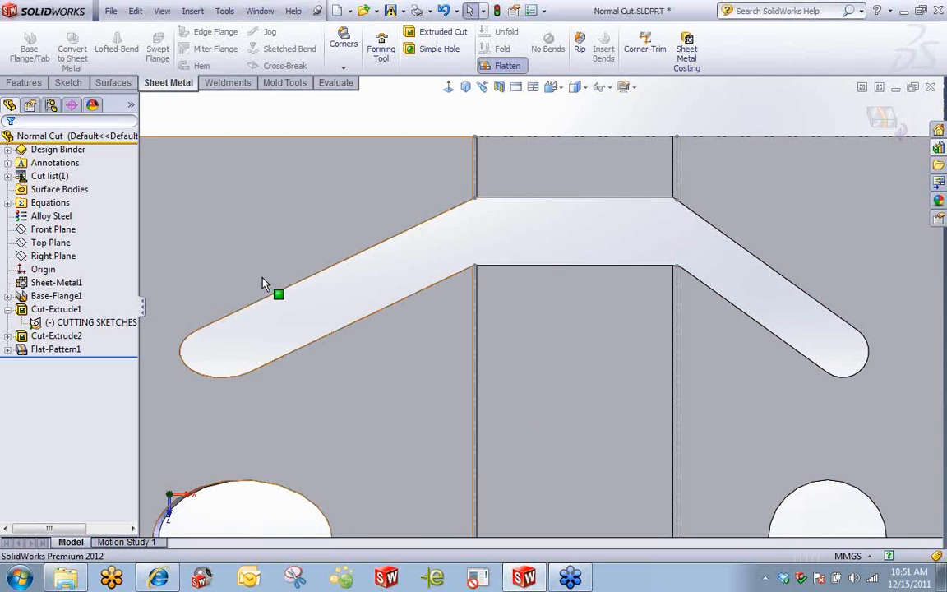
{"action": "key", "text": "z"}
{"action": "key", "text": "z"}
{"action": "key", "text": "z"}
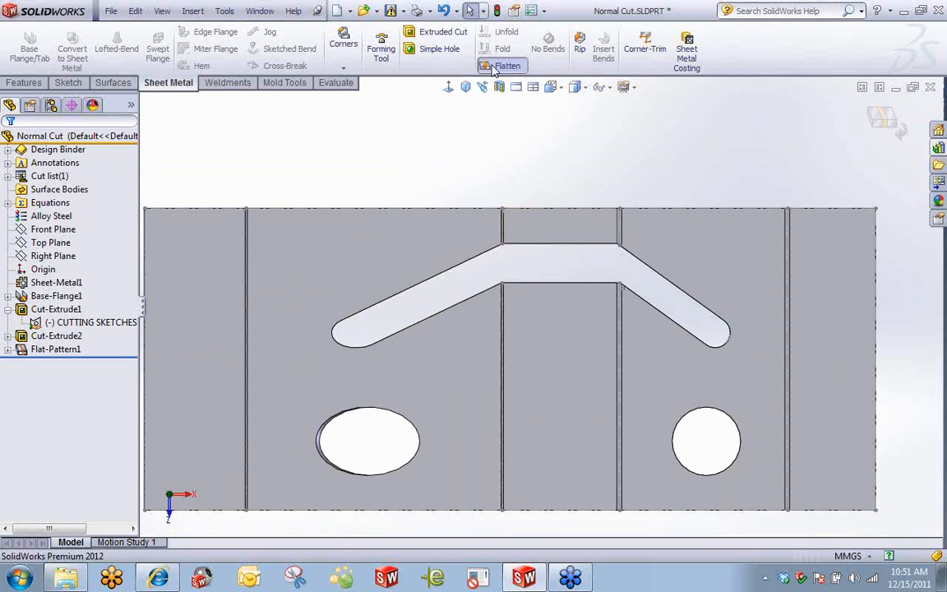
Fold the bracket back up and inspect the slot and circular hole edges from several angles
{"action": "left_click", "coordinate": [487, 67]}
{"action": "middle_click_drag", "start_coordinate": [598, 328], "coordinate": [636, 173]}
{"action": "scroll", "coordinate": [422, 369], "scroll_direction": "down", "scroll_amount": 6}
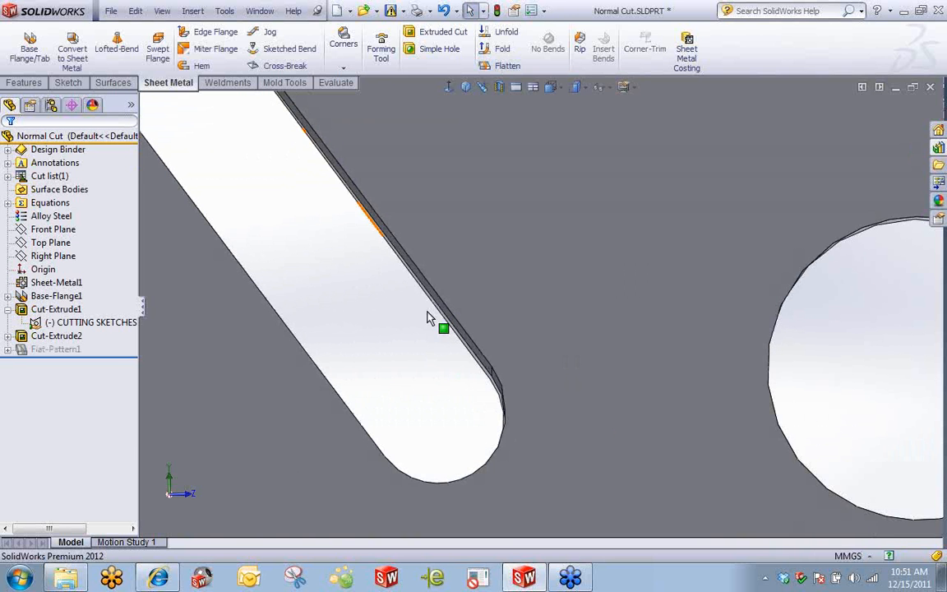
{"action": "key", "text": "f"}
{"action": "scroll", "coordinate": [580, 321], "scroll_direction": "up", "scroll_amount": 3}
{"action": "middle_click_drag", "start_coordinate": [581, 320], "coordinate": [734, 296]}
{"action": "scroll", "coordinate": [534, 284], "scroll_direction": "up", "scroll_amount": 3}
{"action": "middle_click_drag", "start_coordinate": [534, 285], "coordinate": [540, 323]}
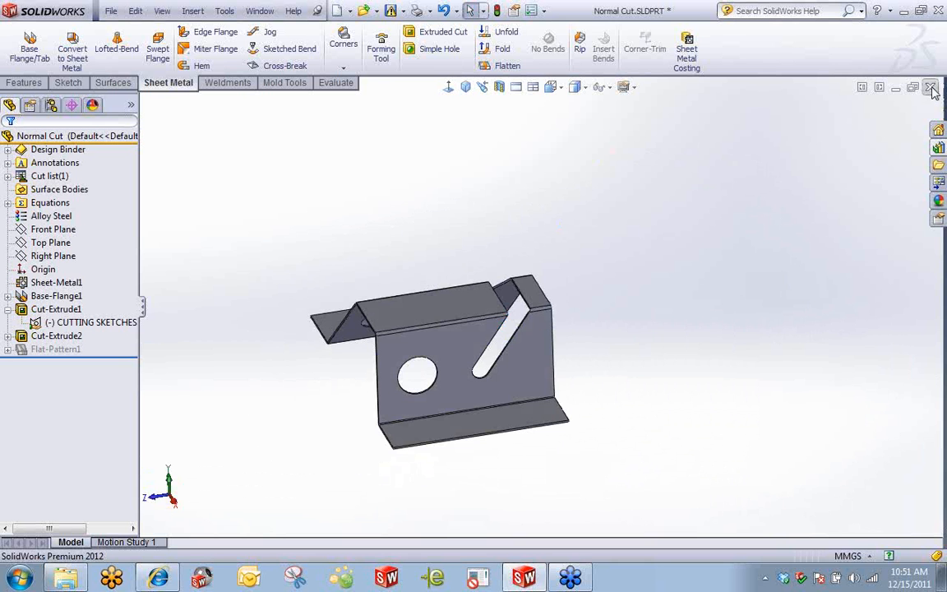
Close the Normal Cut part without saving and open the assembly Sheetmetal_ODI-SG-02-0008.sldasm
{"action": "left_click", "coordinate": [929, 86]}
{"action": "left_click", "coordinate": [508, 311]}
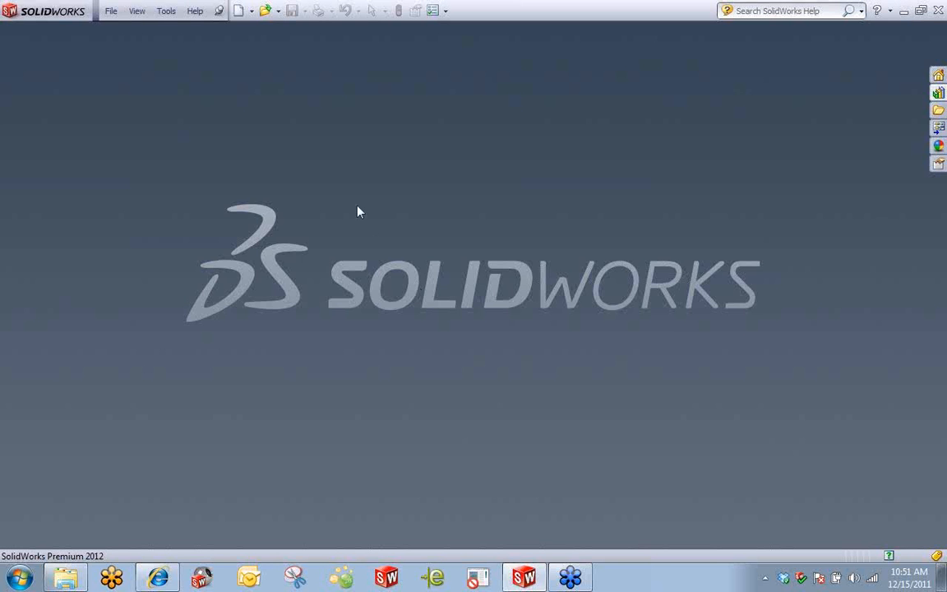
{"action": "left_click", "coordinate": [264, 11]}
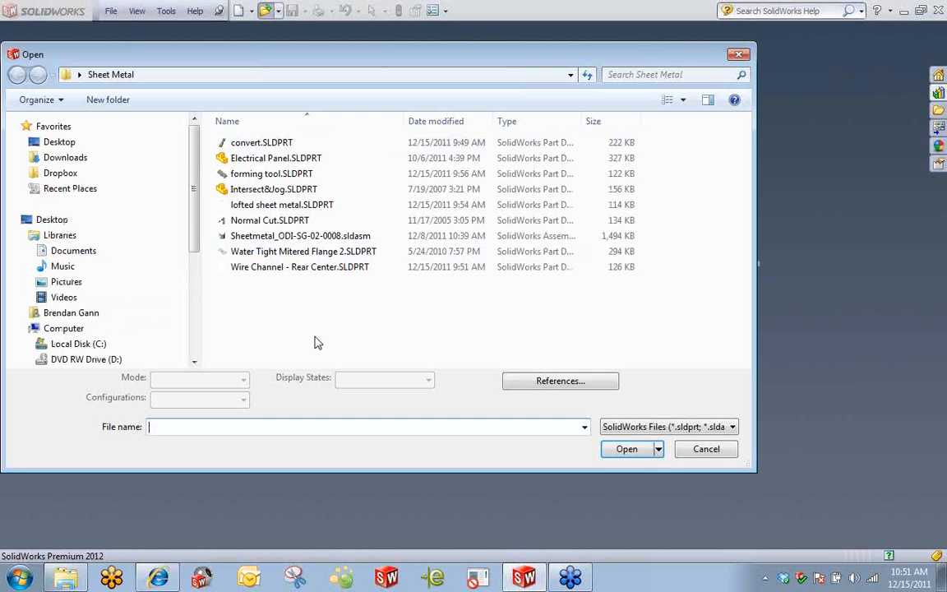
{"action": "double_click", "coordinate": [289, 238]}
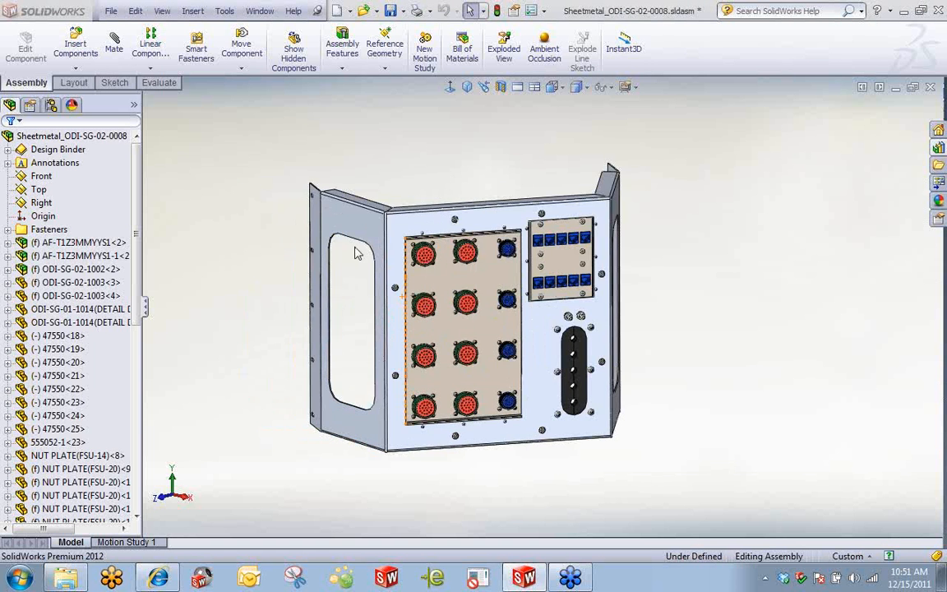
Open the assembly's main sheet metal panel, ODI-SG-02-1002, as a separate part and bring the whole part into close view
{"action": "left_click", "coordinate": [388, 211]}
{"action": "left_click", "coordinate": [401, 145]}
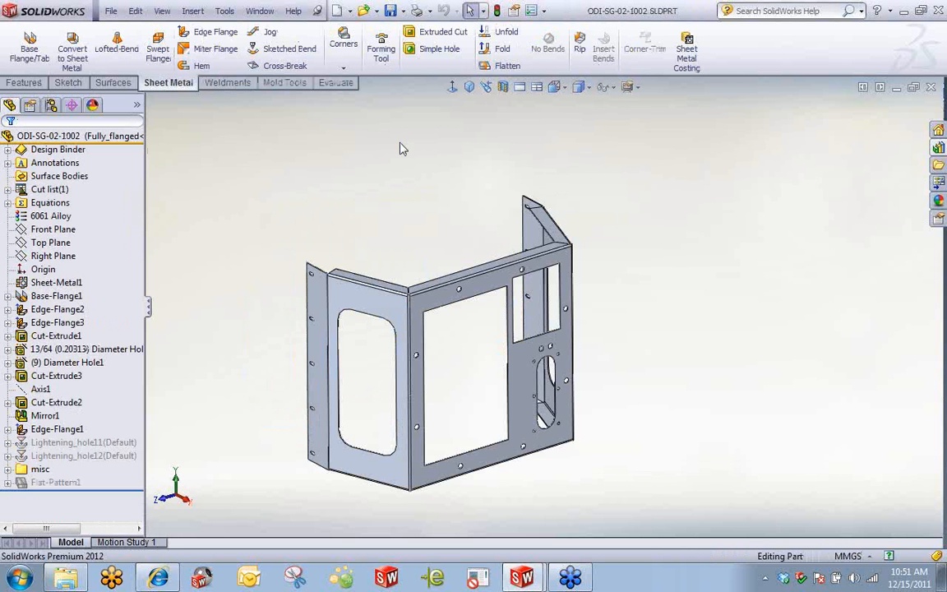
{"action": "scroll", "coordinate": [518, 321], "scroll_direction": "up", "scroll_amount": 3}
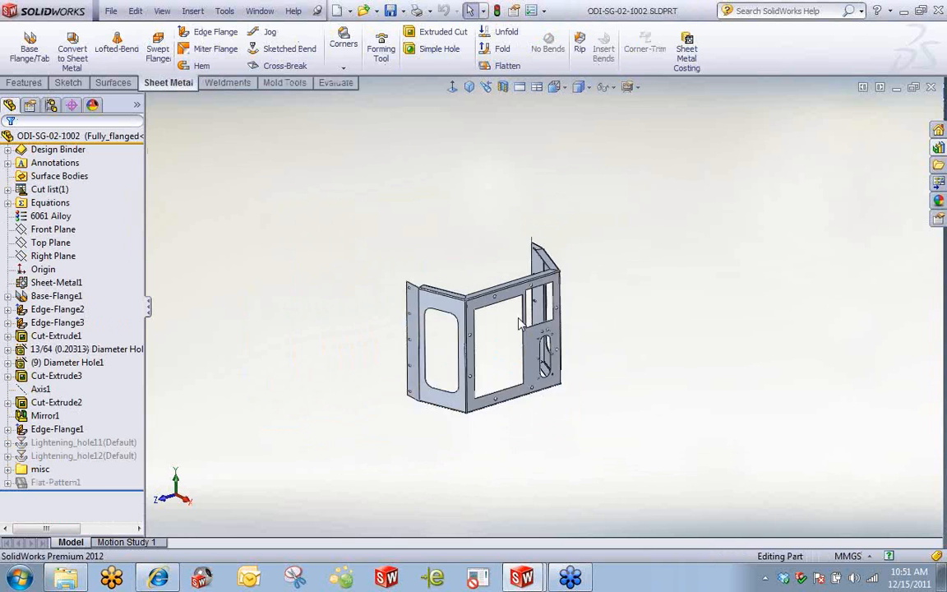
{"action": "scroll", "coordinate": [511, 327], "scroll_direction": "down", "scroll_amount": 4}
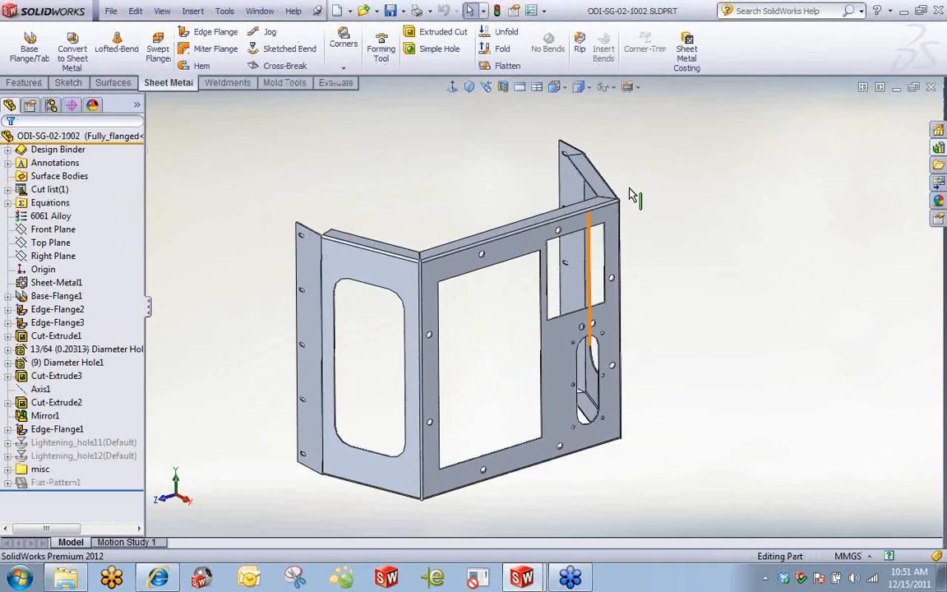
Start Sheet Metal Costing for the panel and switch the costing template to default template (english standard units)
{"action": "left_click", "coordinate": [689, 53]}
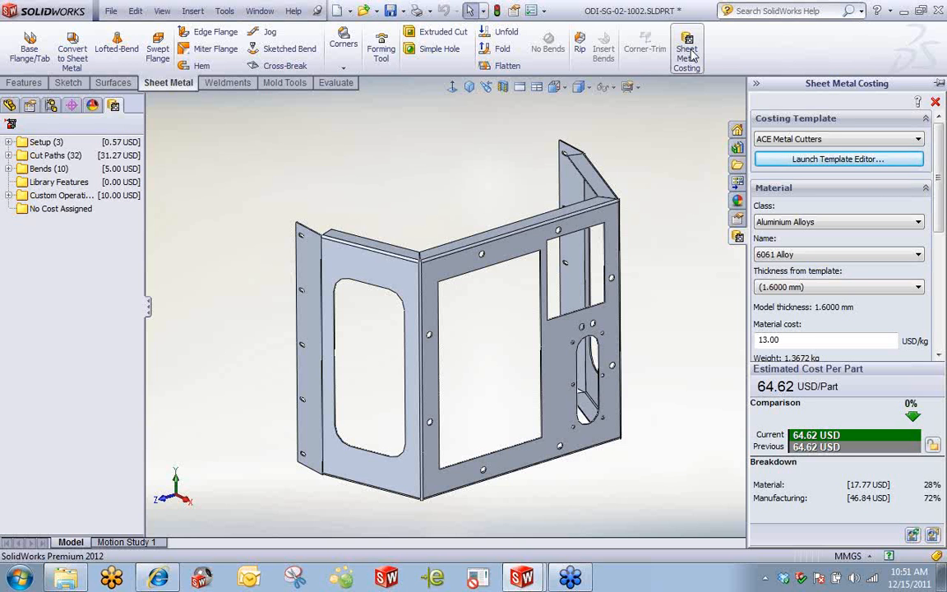
{"action": "mouse_move", "coordinate": [655, 205]}
{"action": "middle_mouse_down"}
{"action": "mouse_move", "coordinate": [661, 150]}
{"action": "mouse_move", "coordinate": [659, 216]}
{"action": "middle_mouse_up"}
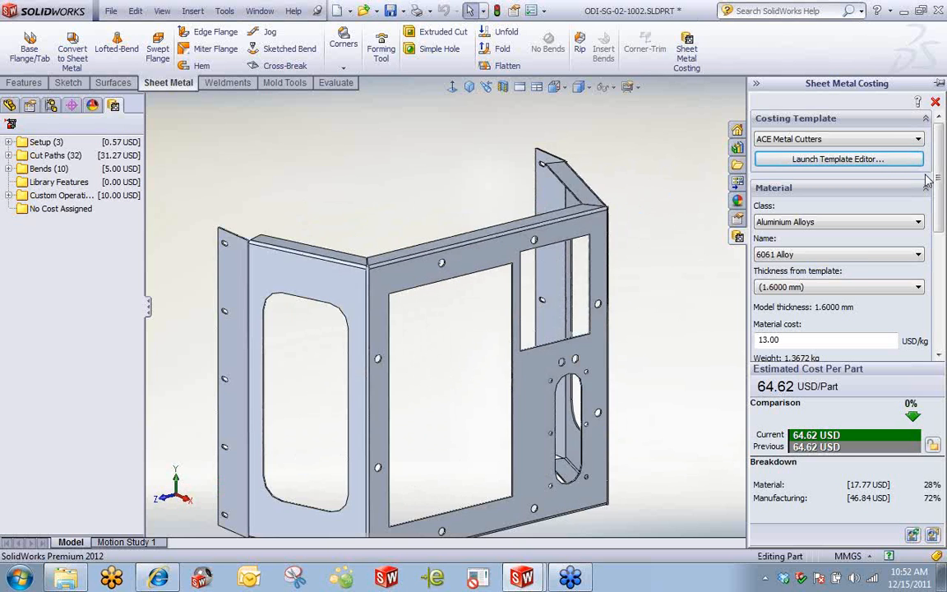
{"action": "left_click", "coordinate": [824, 140]}
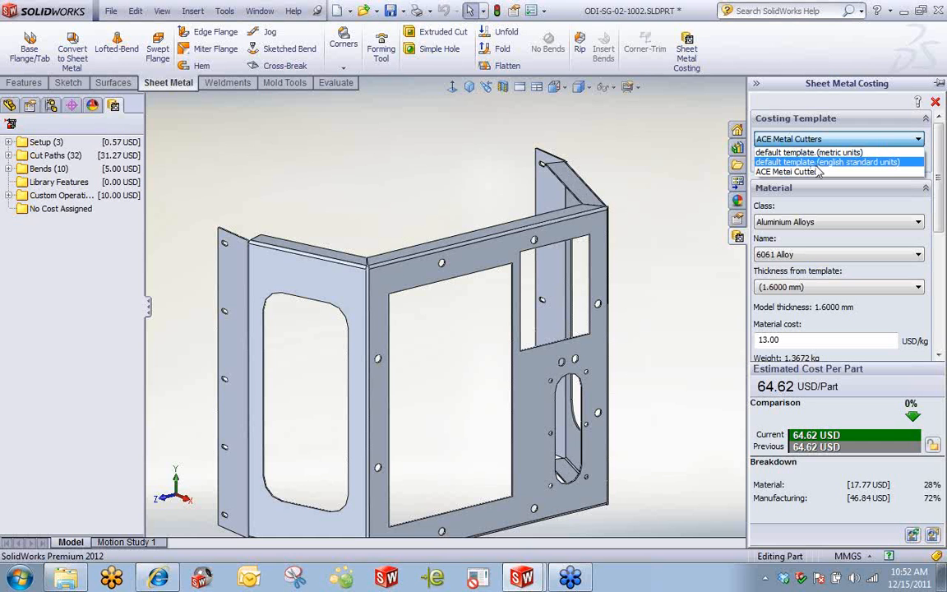
{"action": "left_click", "coordinate": [817, 163]}
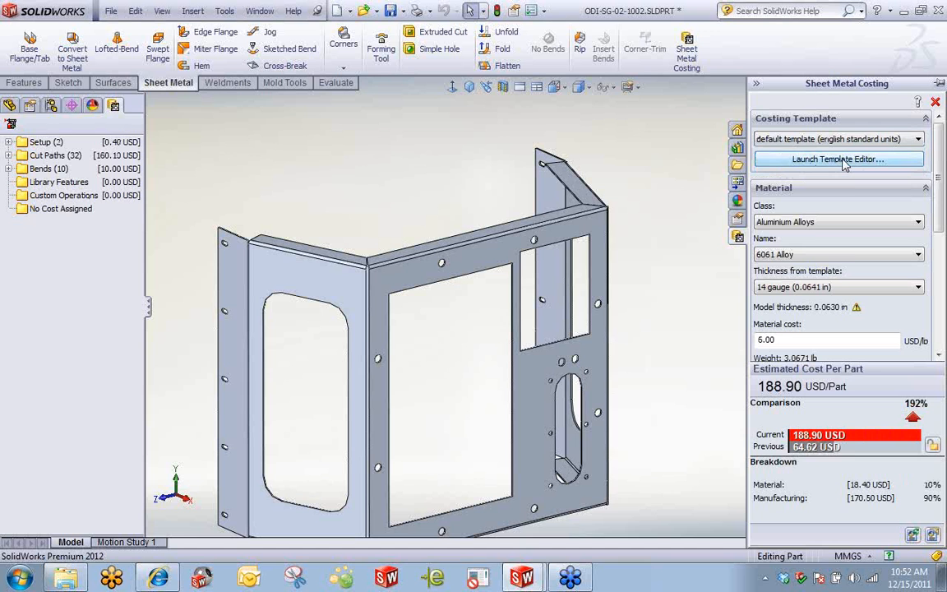
Review the costing template's general, setup cost, material, thickness, cut, bend, library feature and custom operation settings in the Costing Template Editor, then close it
{"action": "left_click", "coordinate": [844, 163]}
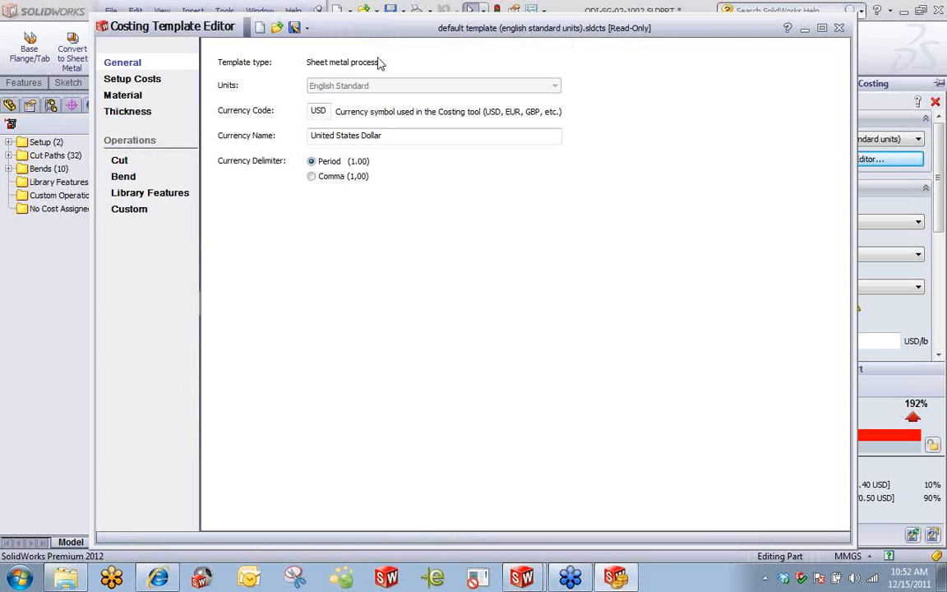
{"action": "left_click", "coordinate": [142, 81]}
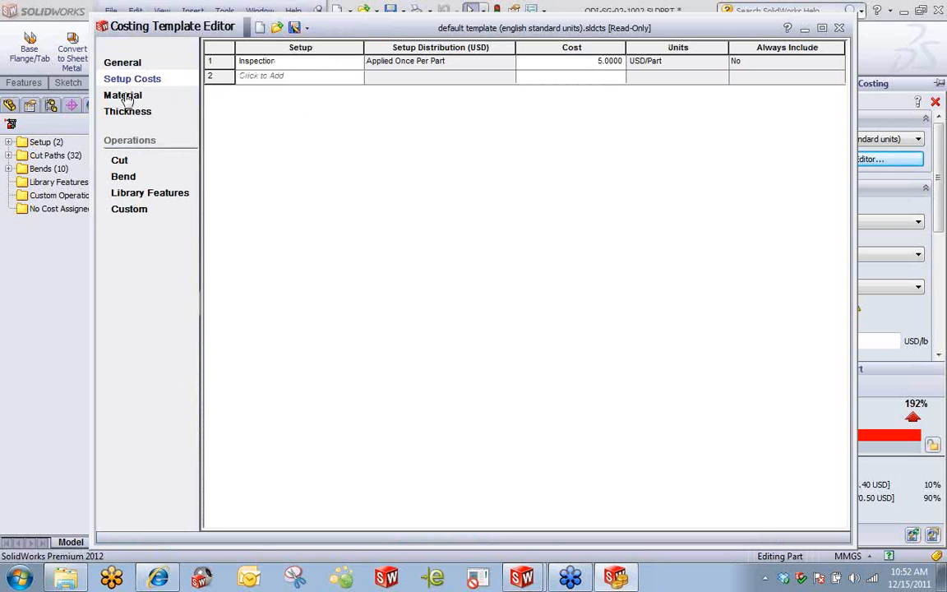
{"action": "left_click", "coordinate": [123, 95]}
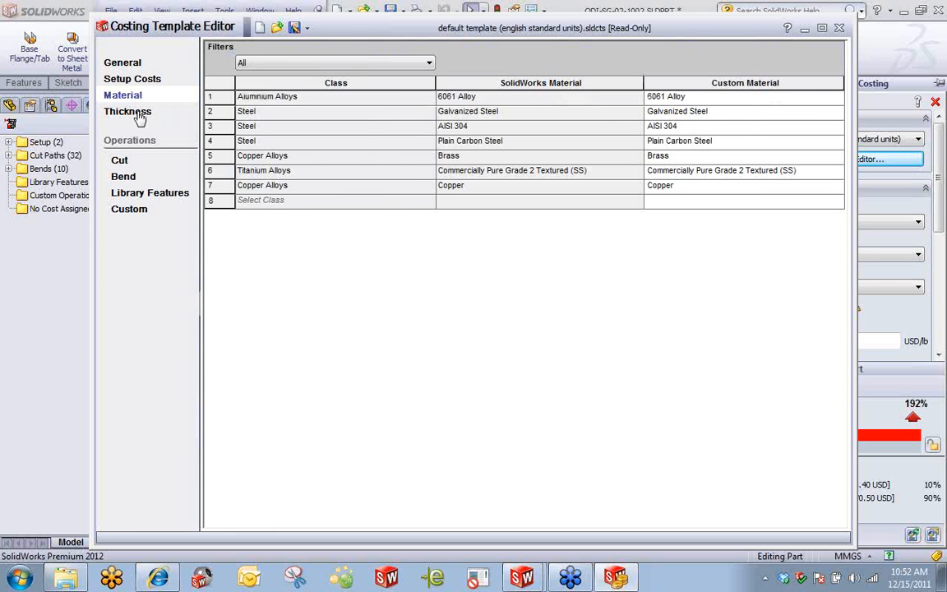
{"action": "left_click", "coordinate": [140, 119]}
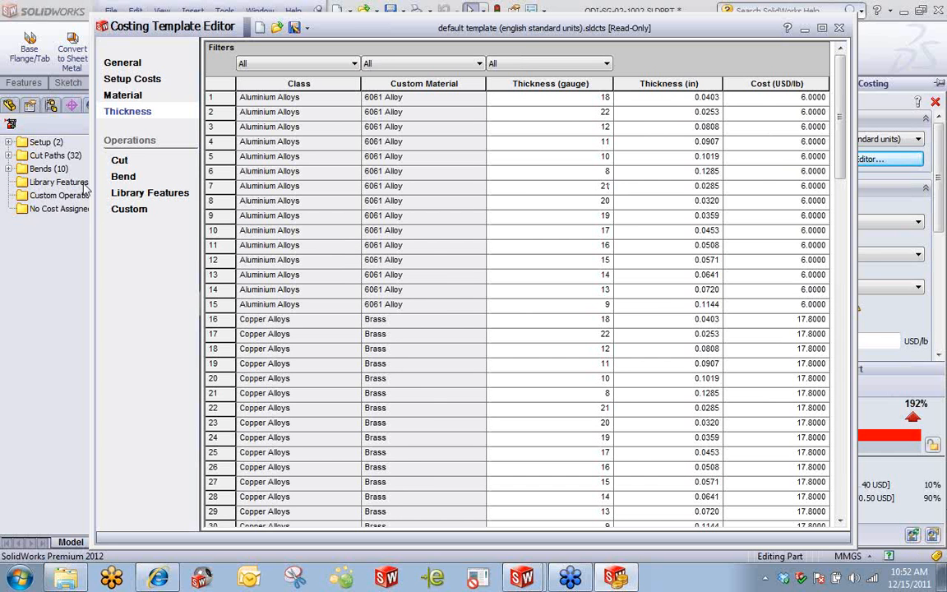
{"action": "left_click", "coordinate": [120, 162]}
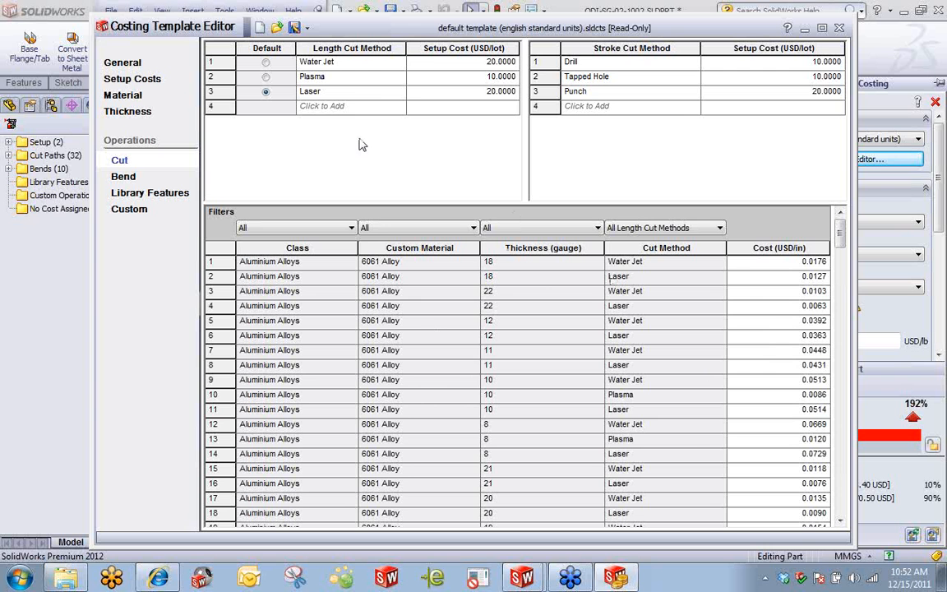
{"action": "left_click", "coordinate": [128, 177]}
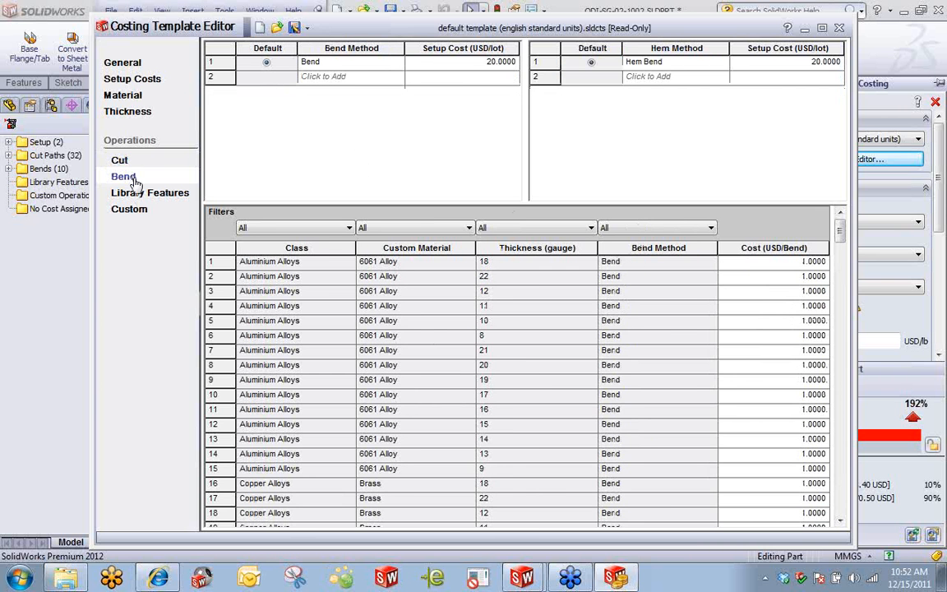
{"action": "left_click", "coordinate": [149, 194]}
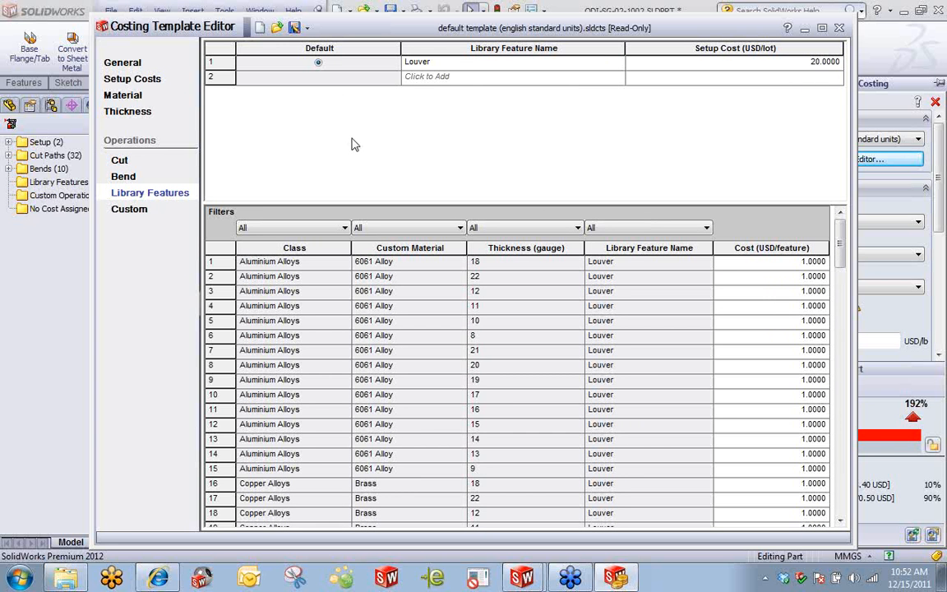
{"action": "left_click", "coordinate": [143, 216]}
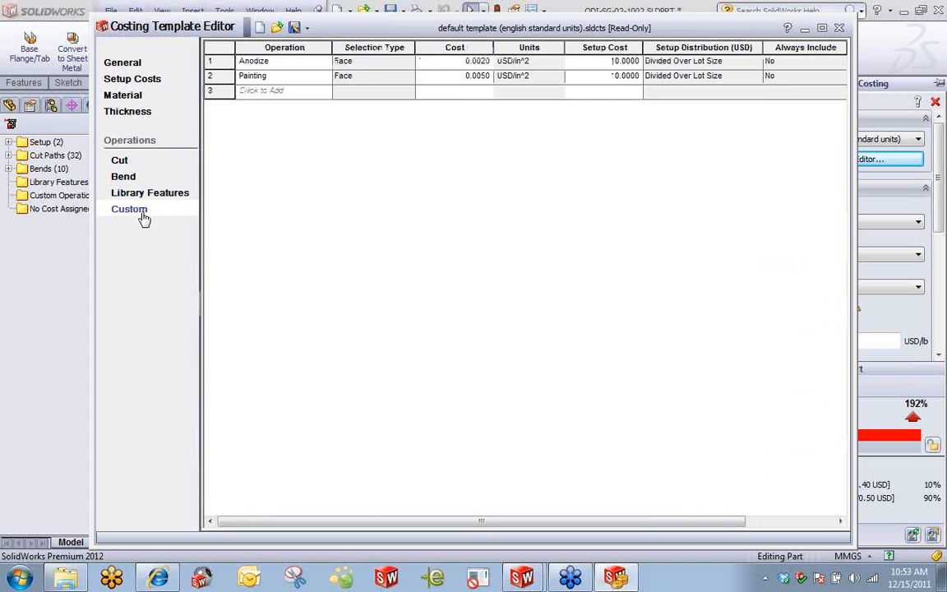
{"action": "left_click", "coordinate": [118, 62]}
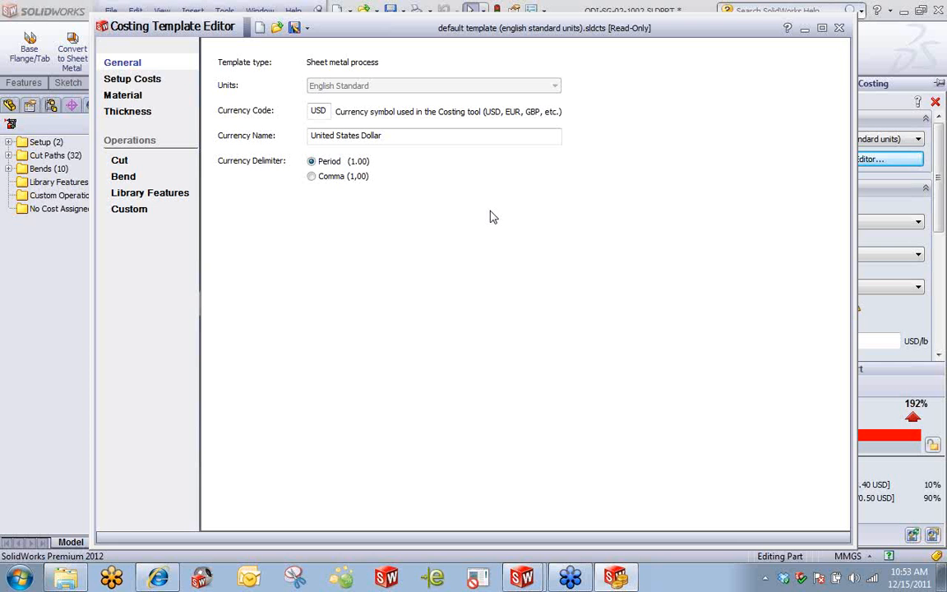
{"action": "left_click", "coordinate": [839, 27]}
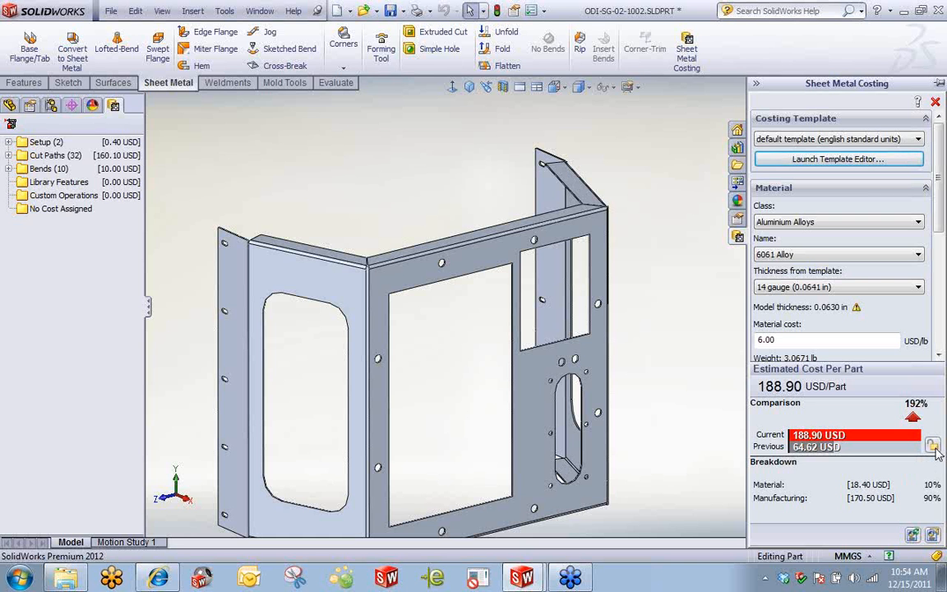
Expand the panel's cut paths in the costing tree, examine the costliest ones on the model, and collapse the list again
{"action": "middle_click_drag", "start_coordinate": [223, 154], "coordinate": [283, 165]}
{"action": "left_click", "coordinate": [9, 154]}
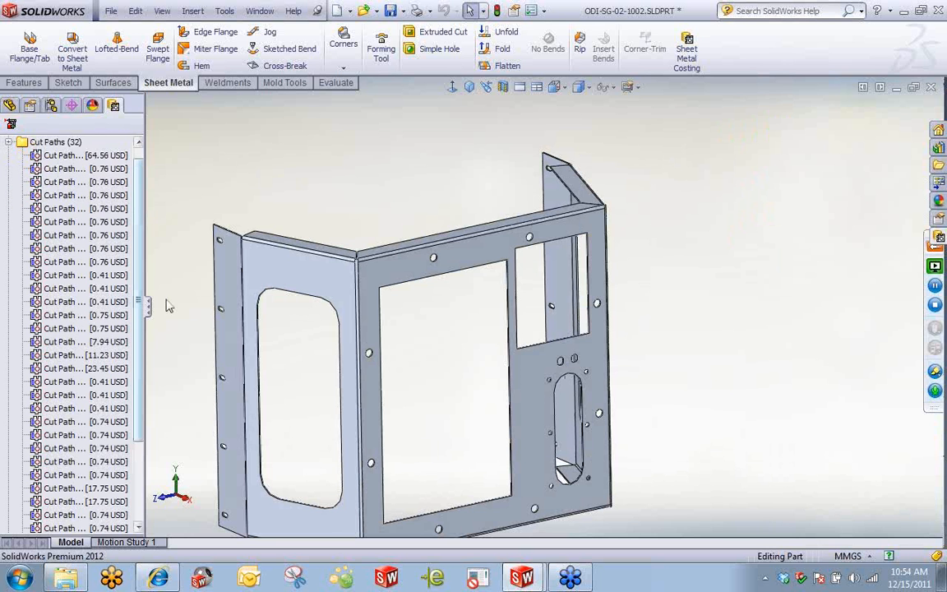
{"action": "scroll", "coordinate": [124, 272], "scroll_direction": "down", "scroll_amount": 1}
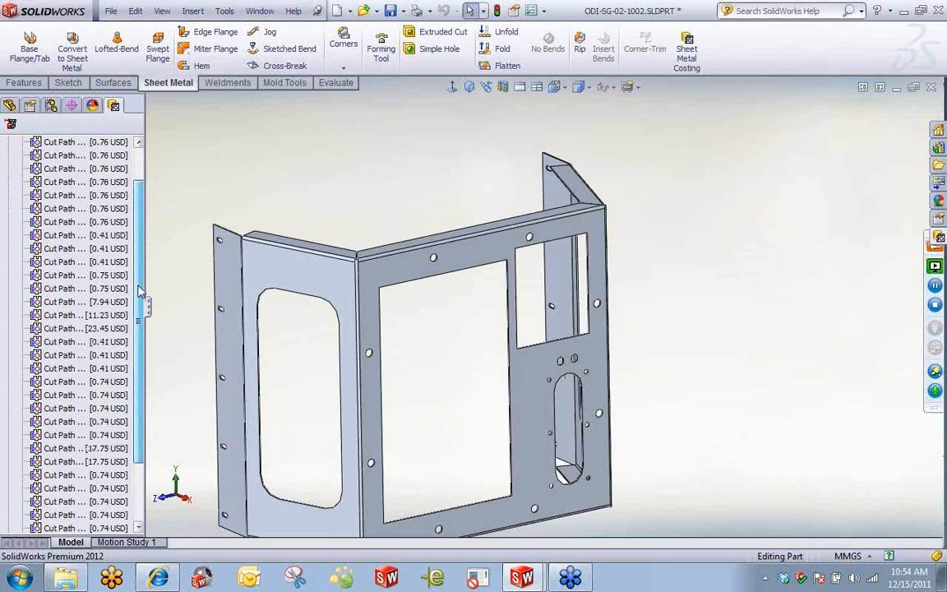
{"action": "left_click", "coordinate": [80, 329]}
{"action": "left_click", "coordinate": [65, 315]}
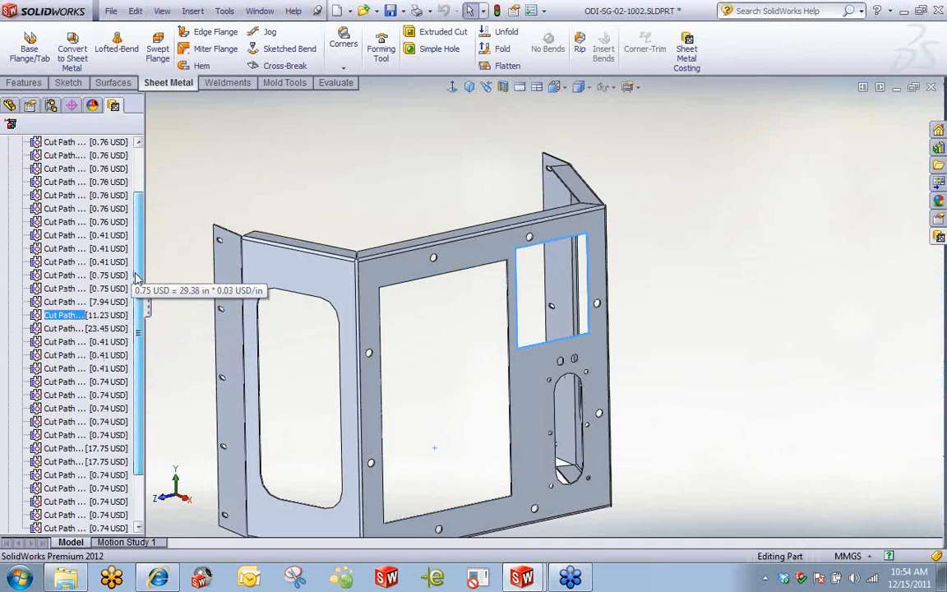
{"action": "scroll", "coordinate": [139, 306], "scroll_direction": "down", "scroll_amount": 2}
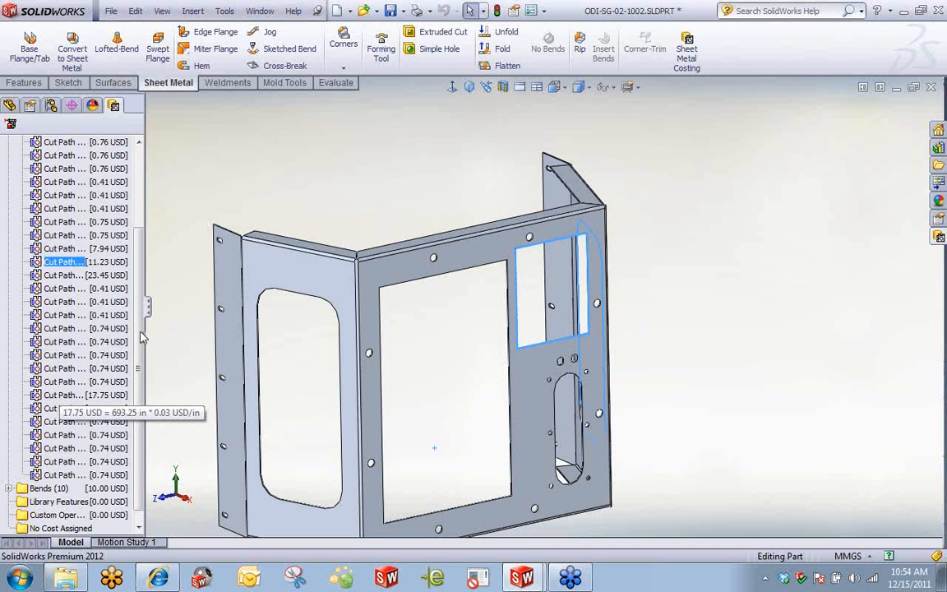
{"action": "left_click", "coordinate": [63, 395]}
{"action": "scroll", "coordinate": [136, 346], "scroll_direction": "up", "scroll_amount": 3}
{"action": "left_click", "coordinate": [8, 156]}
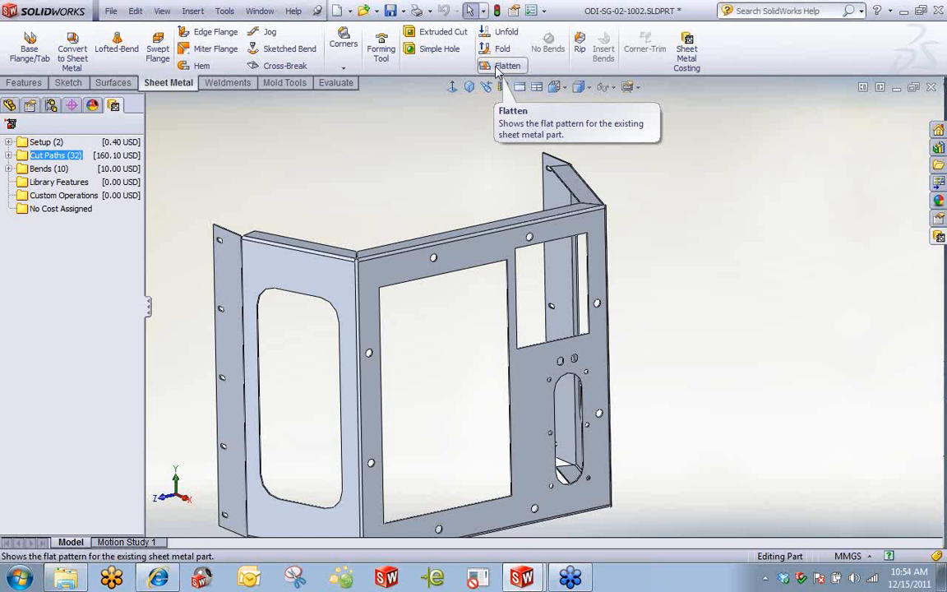
Close all open documents without saving the modified assembly and parts
{"action": "scroll", "coordinate": [524, 326], "scroll_direction": "up", "scroll_amount": 3}
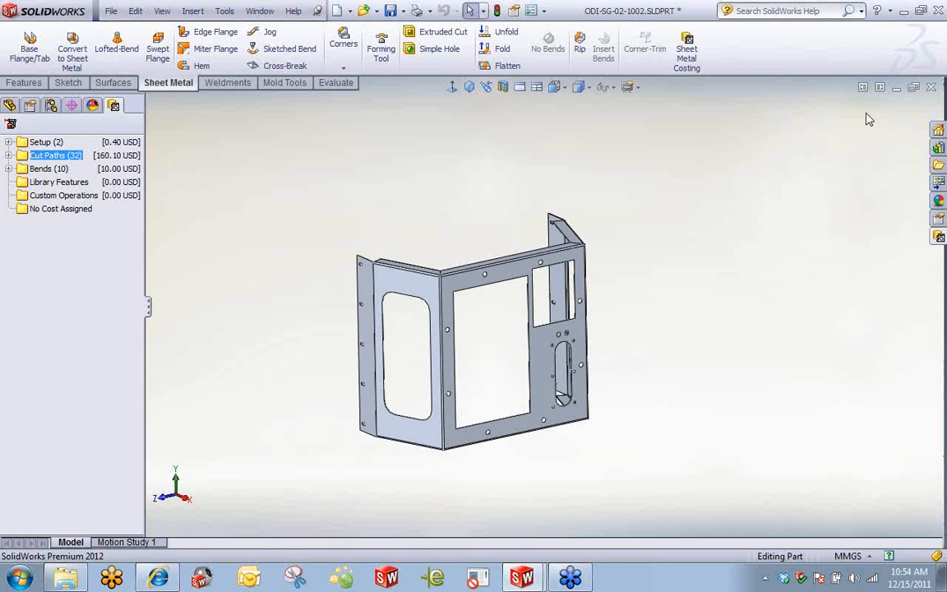
{"action": "left_click", "coordinate": [260, 11]}
{"action": "left_click", "coordinate": [288, 120]}
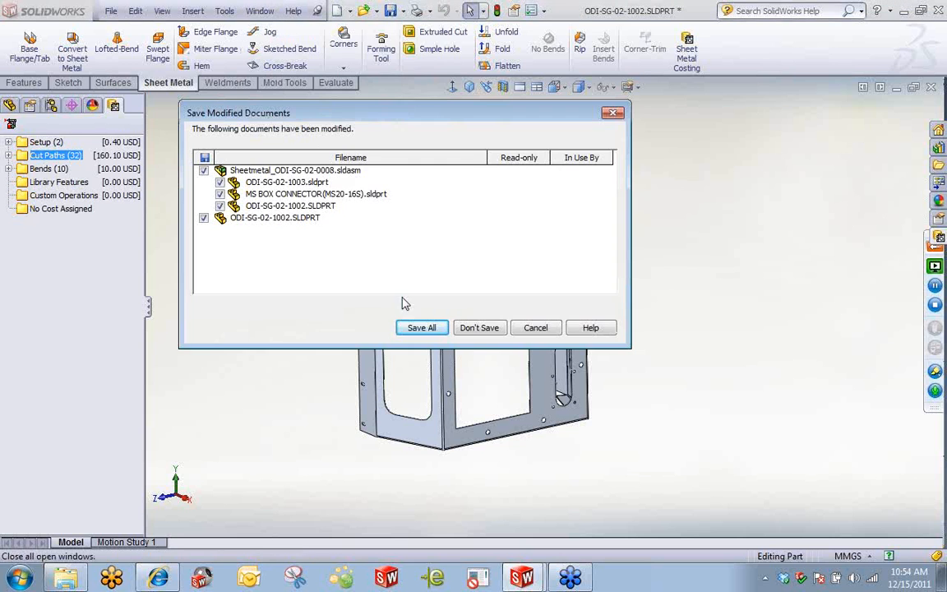
{"action": "left_click", "coordinate": [479, 327]}
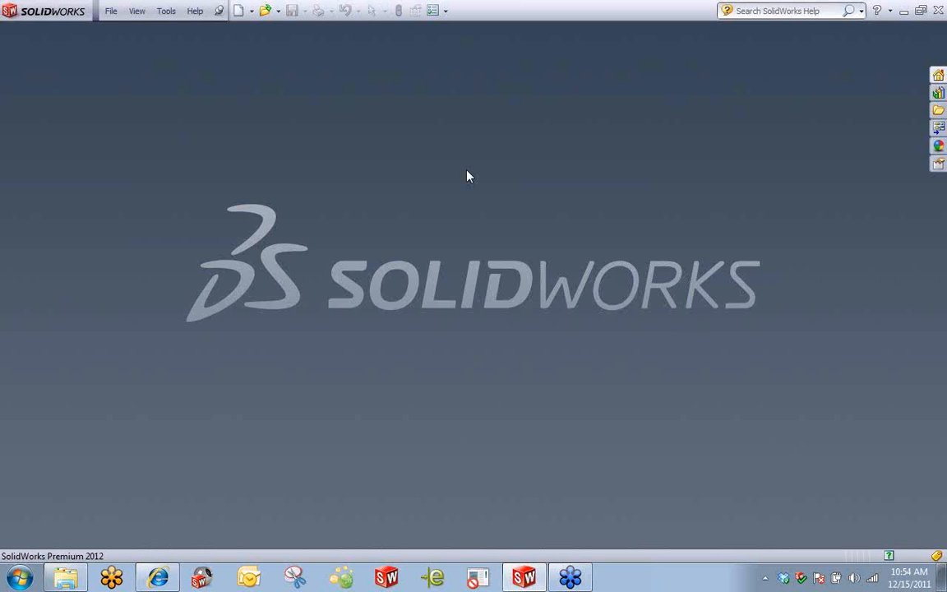
Open the part Water Tight Mitered Flange 2.SLDPRT from the Sheet Metal folder on the desktop
{"action": "left_click", "coordinate": [264, 9]}
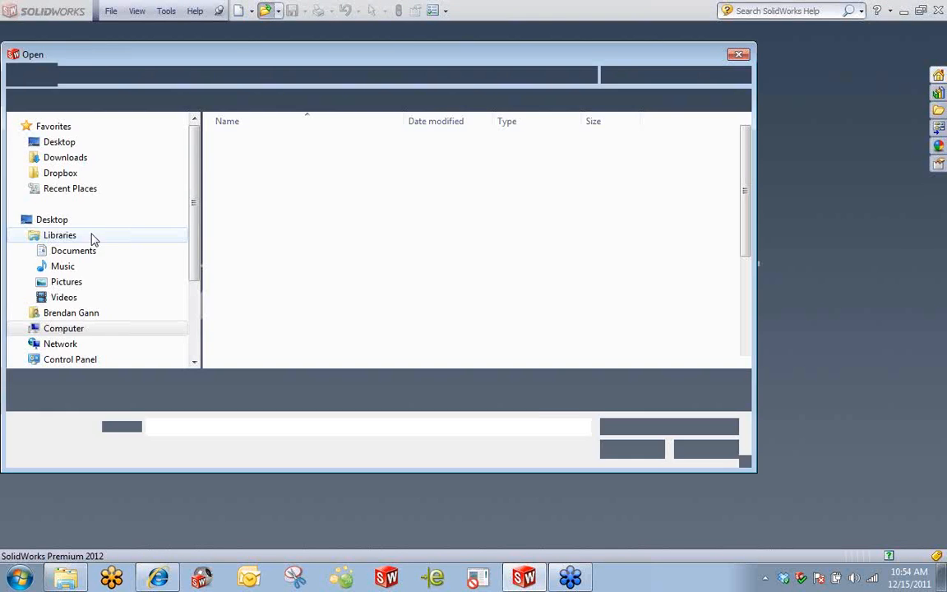
{"action": "left_click", "coordinate": [82, 222]}
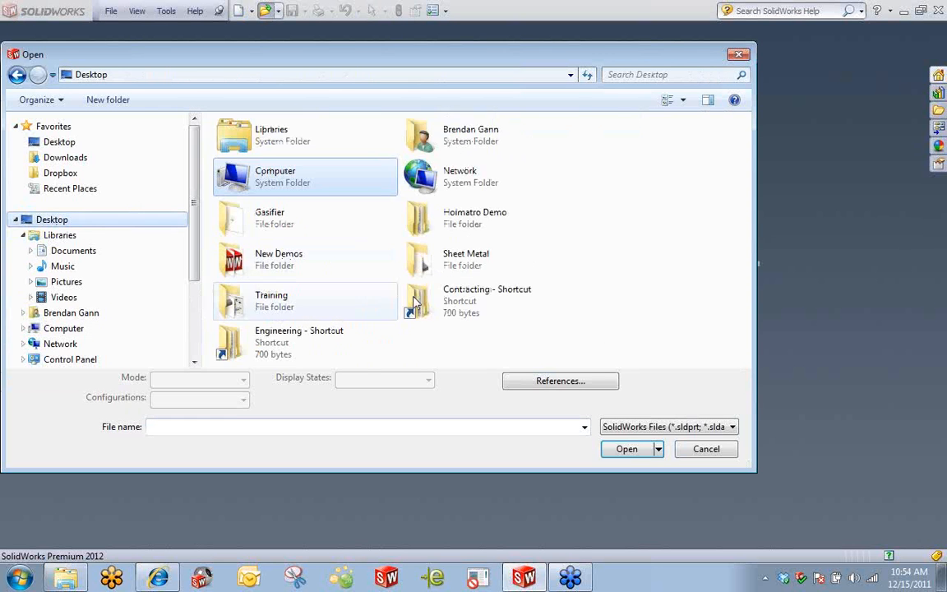
{"action": "double_click", "coordinate": [453, 265]}
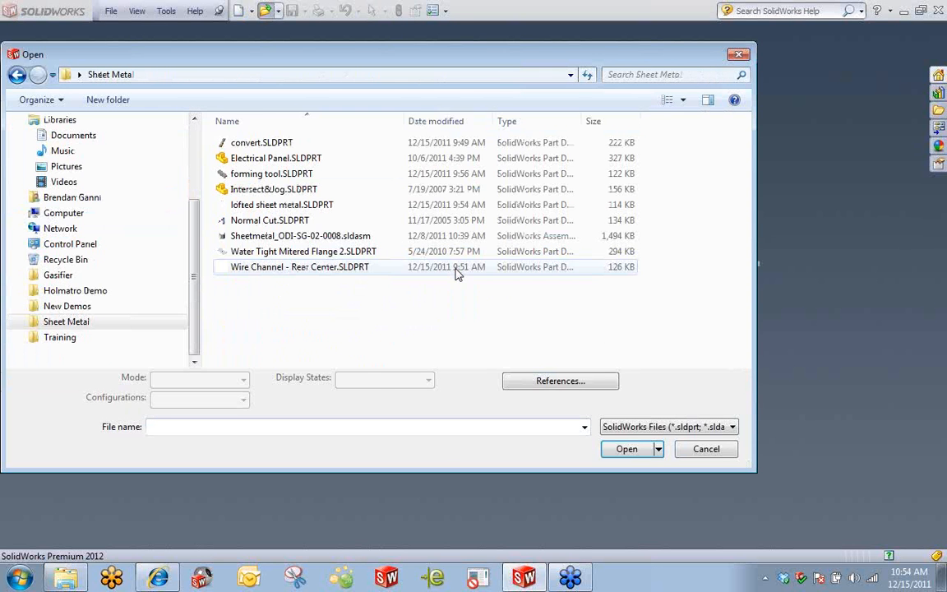
{"action": "left_click", "coordinate": [298, 252]}
{"action": "double_click", "coordinate": [299, 253]}
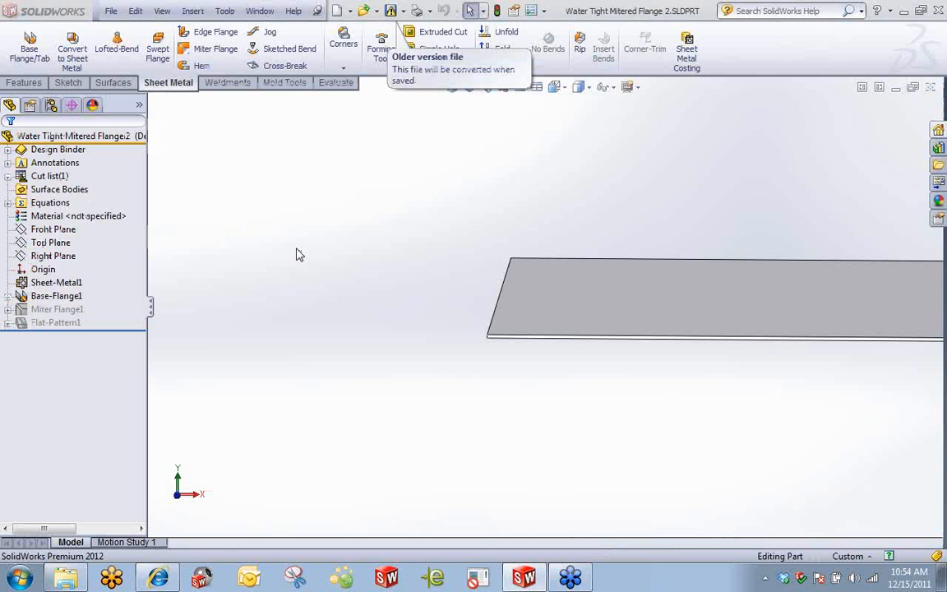
Unsuppress the Miter Flange1 feature and expand it in the feature tree
{"action": "key", "text": "z"}
{"action": "key", "text": "z"}
{"action": "key", "text": "z"}
{"action": "key", "text": "z"}
{"action": "key", "text": "z"}
{"action": "key", "text": "z"}
{"action": "key", "text": "z"}
{"action": "key", "text": "z"}
{"action": "key", "text": "z"}
{"action": "key", "text": "z"}
{"action": "key", "text": "z"}
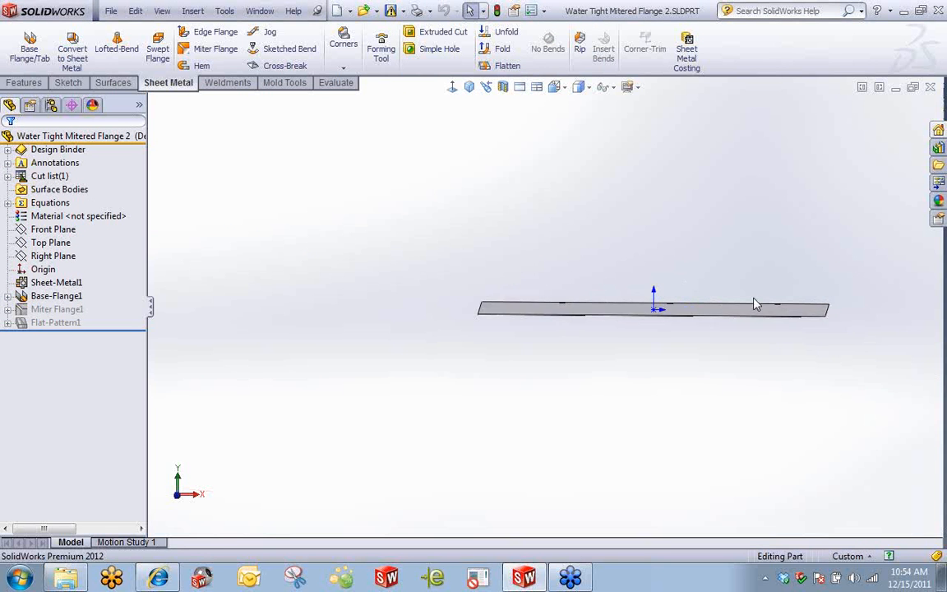
{"action": "scroll", "coordinate": [787, 289], "scroll_direction": "down", "scroll_amount": 3}
{"action": "scroll", "coordinate": [638, 204], "scroll_direction": "down", "scroll_amount": 1}
{"action": "middle_click_drag", "start_coordinate": [637, 204], "coordinate": [623, 241]}
{"action": "left_click", "coordinate": [55, 313]}
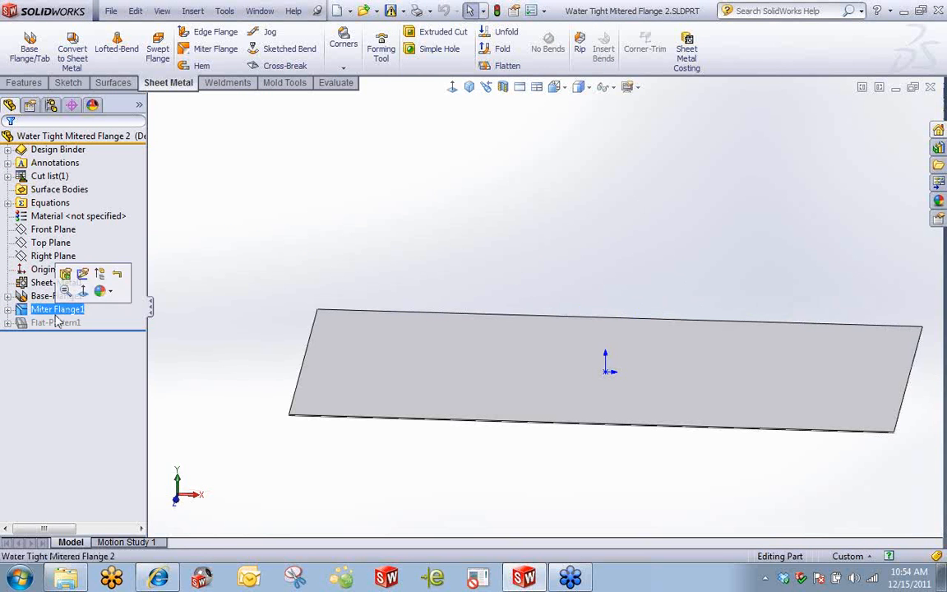
{"action": "left_click", "coordinate": [99, 273]}
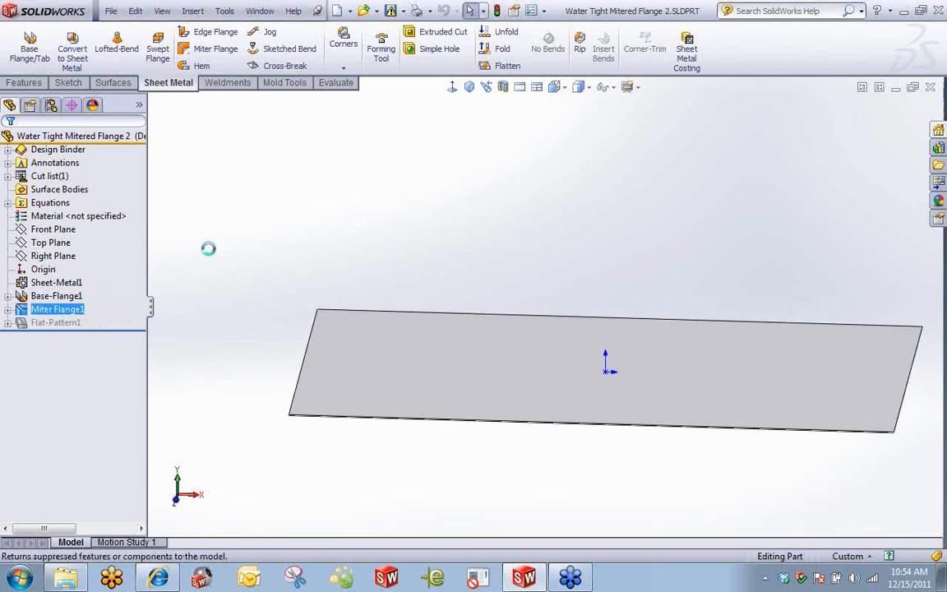
{"action": "left_click", "coordinate": [8, 309]}
Delete the Miter Flange1 feature while keeping its profile sketch
{"action": "left_click", "coordinate": [51, 285]}
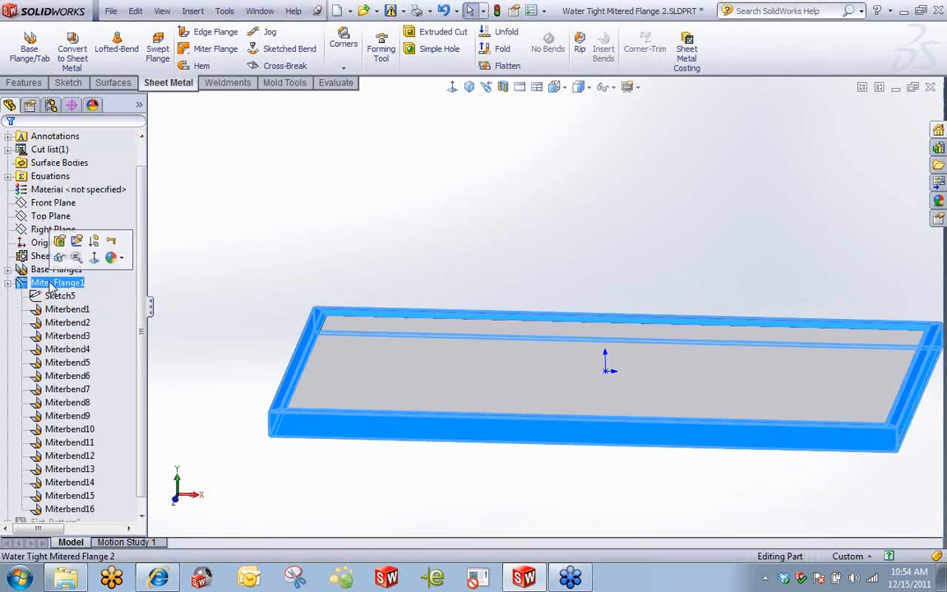
{"action": "key", "text": "Delete"}
{"action": "left_click", "coordinate": [544, 183]}
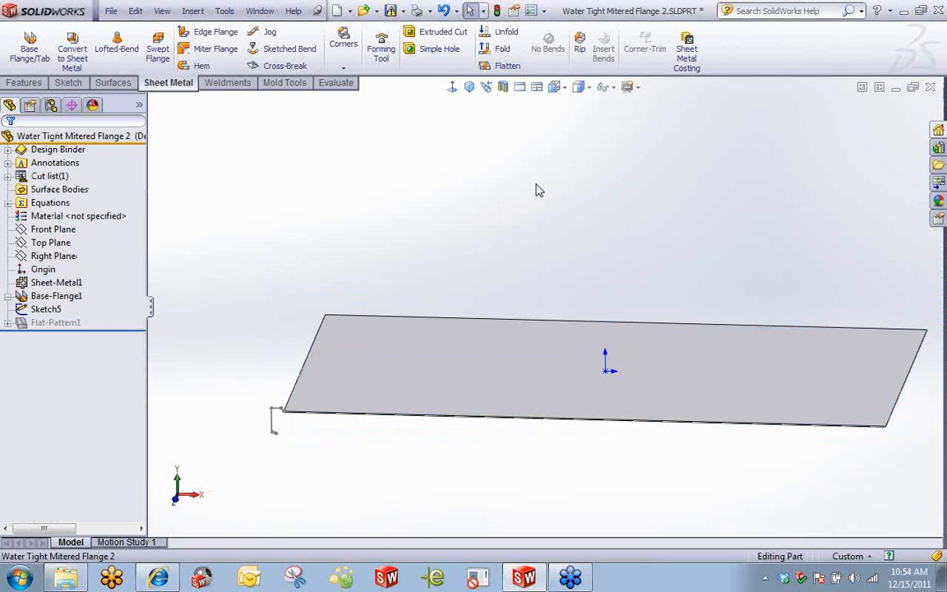
View the open flange profile Sketch5 normal to its plane and in close-up beside the plate's edge
{"action": "left_click", "coordinate": [53, 310]}
{"action": "scroll", "coordinate": [462, 290], "scroll_direction": "up", "scroll_amount": 3}
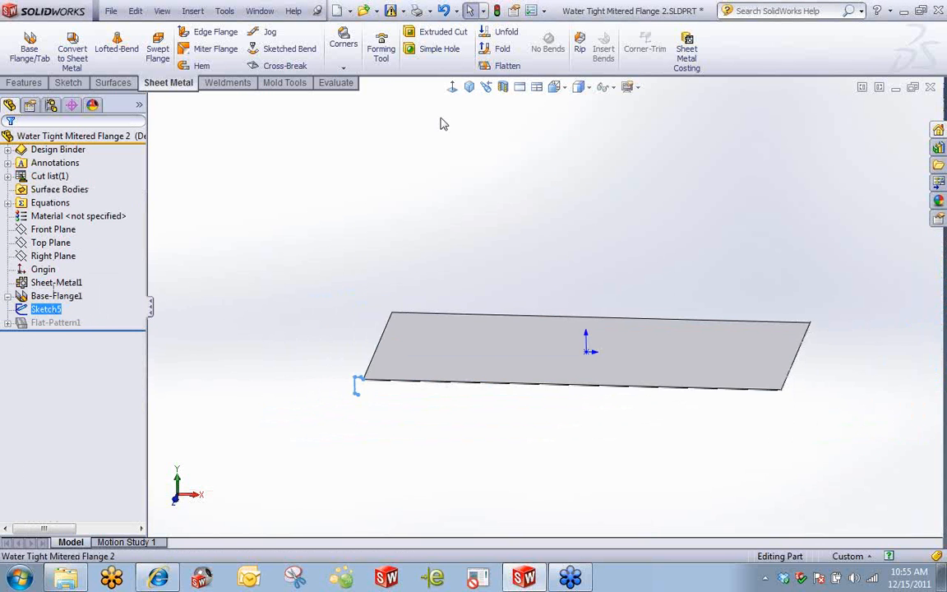
{"action": "left_click", "coordinate": [453, 94]}
{"action": "scroll", "coordinate": [343, 300], "scroll_direction": "down", "scroll_amount": 4}
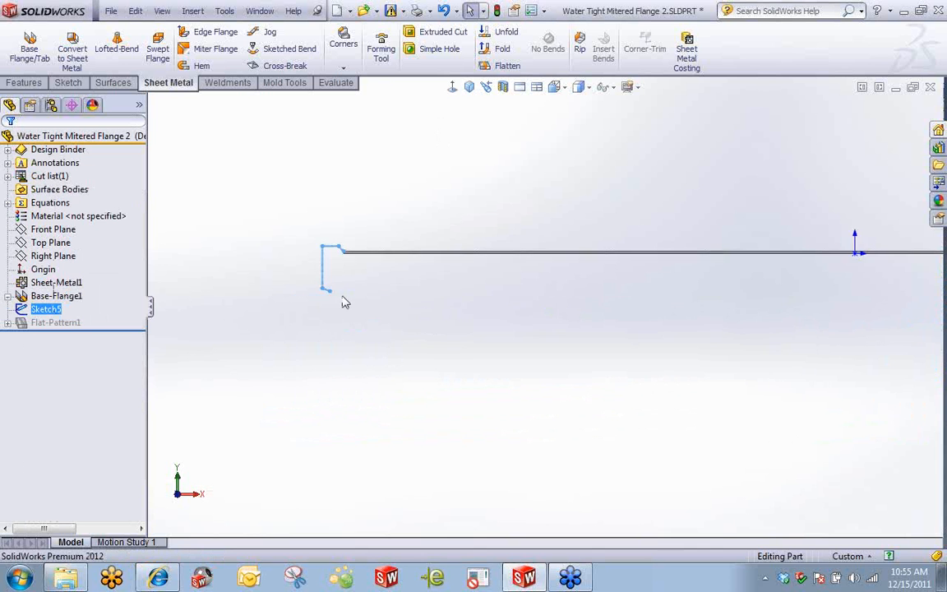
{"action": "scroll", "coordinate": [381, 264], "scroll_direction": "down", "scroll_amount": 5}
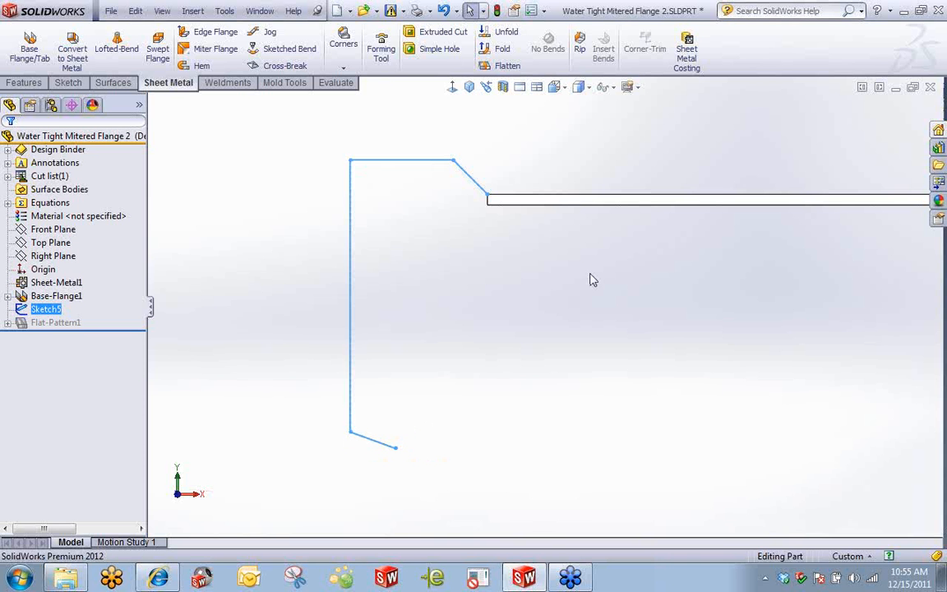
{"action": "left_click", "coordinate": [534, 250]}
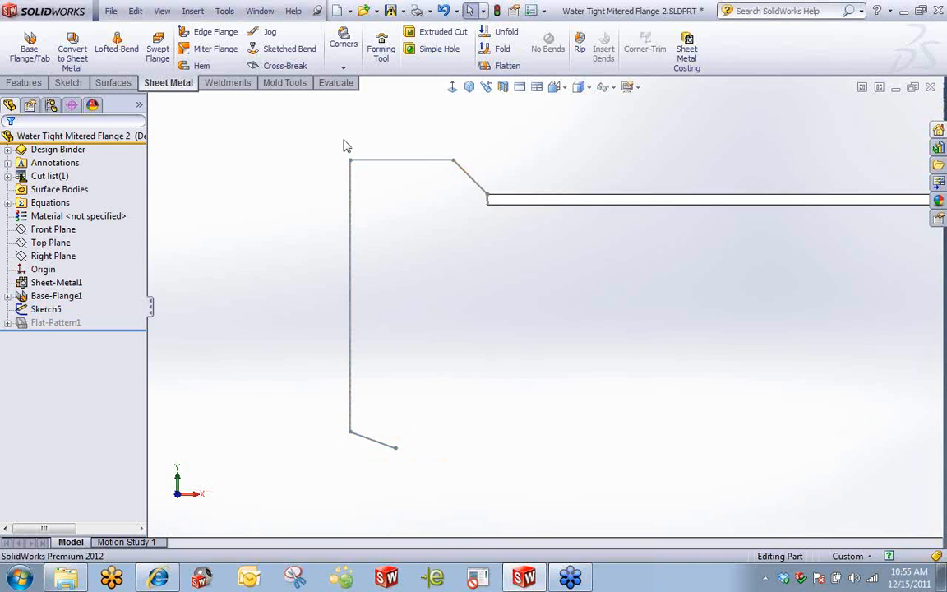
Examine from several angles how the flange profile sketch meets the plate's front end face and corner edges
{"action": "scroll", "coordinate": [761, 230], "scroll_direction": "up", "scroll_amount": 8}
{"action": "scroll", "coordinate": [608, 259], "scroll_direction": "down", "scroll_amount": 2}
{"action": "mouse_move", "coordinate": [513, 242]}
{"action": "middle_mouse_down"}
{"action": "mouse_move", "coordinate": [530, 272]}
{"action": "mouse_move", "coordinate": [526, 287]}
{"action": "middle_mouse_up"}
{"action": "scroll", "coordinate": [474, 327], "scroll_direction": "down", "scroll_amount": 7}
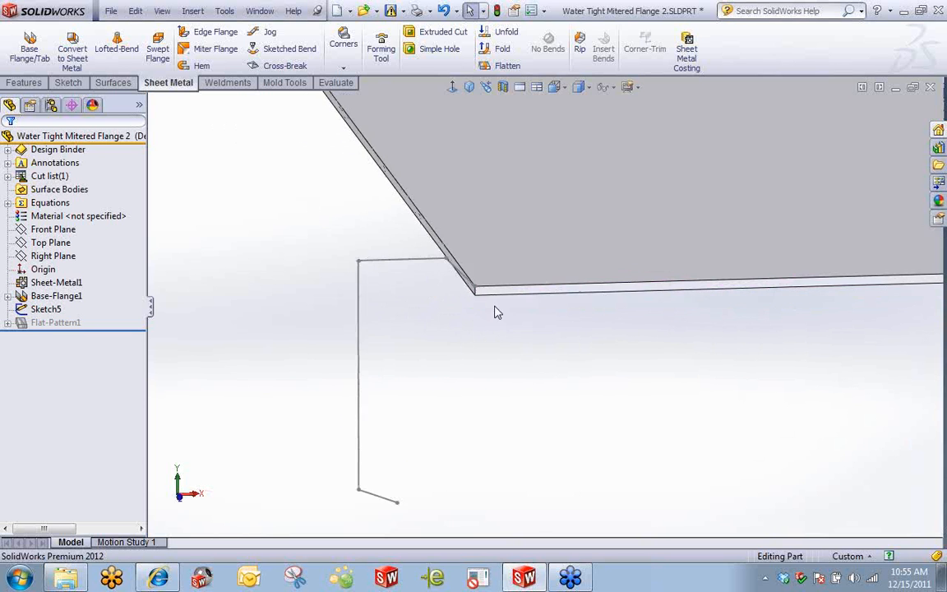
{"action": "left_click", "coordinate": [496, 288]}
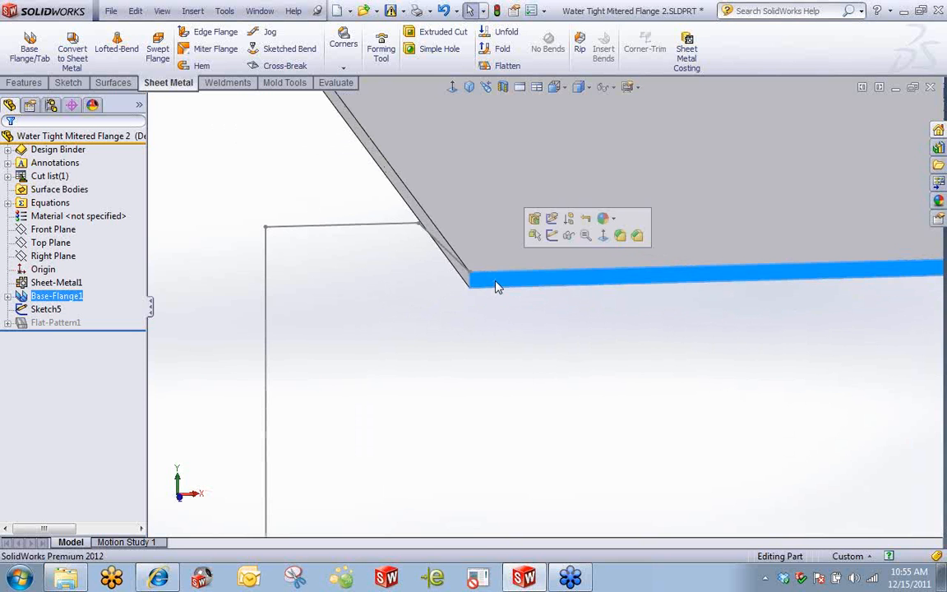
{"action": "scroll", "coordinate": [514, 217], "scroll_direction": "up", "scroll_amount": 7}
{"action": "scroll", "coordinate": [507, 218], "scroll_direction": "down", "scroll_amount": 1}
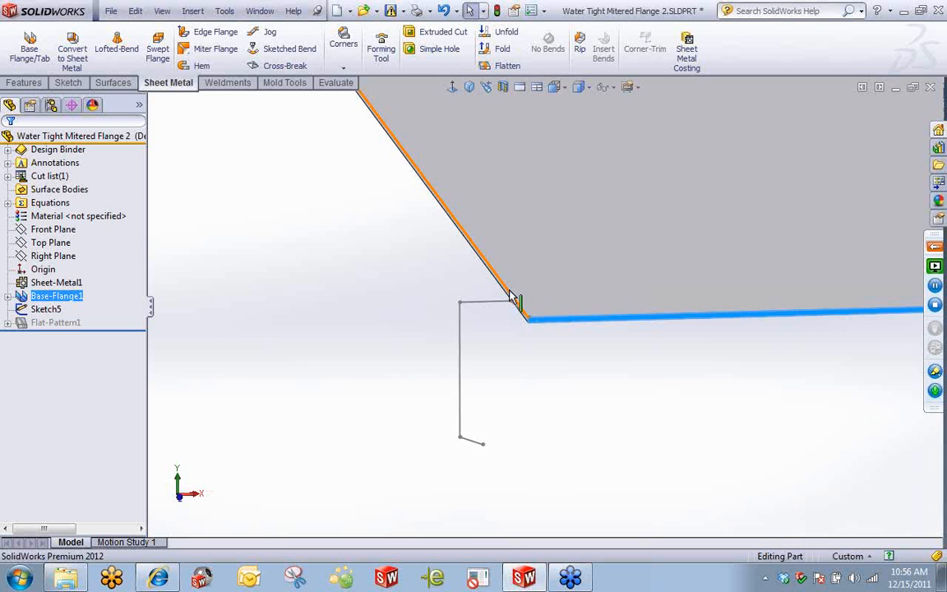
{"action": "mouse_move", "coordinate": [422, 282]}
{"action": "middle_mouse_down"}
{"action": "mouse_move", "coordinate": [401, 279]}
{"action": "mouse_move", "coordinate": [393, 300]}
{"action": "middle_mouse_up"}
{"action": "left_click", "coordinate": [441, 329]}
{"action": "scroll", "coordinate": [443, 330], "scroll_direction": "down", "scroll_amount": 6}
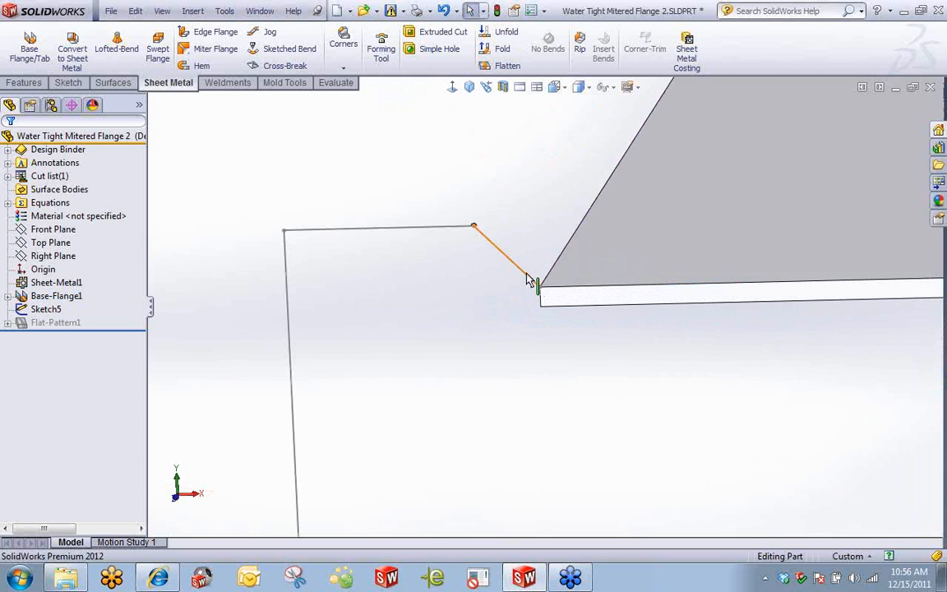
Create a miter flange from Sketch5 along the plate's short end edge, keeping the default radius and 0.01 in gap
{"action": "scroll", "coordinate": [507, 258], "scroll_direction": "up", "scroll_amount": 5}
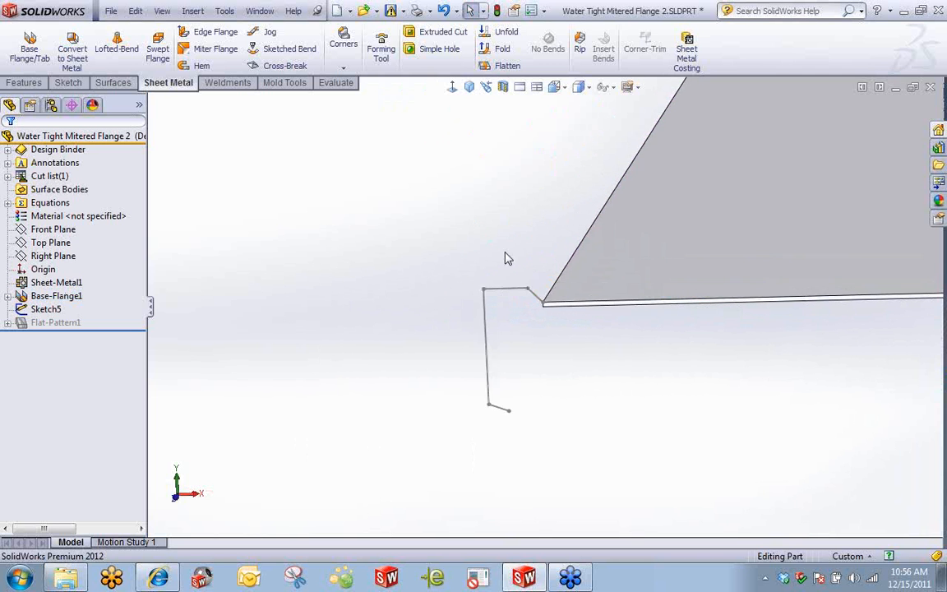
{"action": "scroll", "coordinate": [505, 255], "scroll_direction": "up", "scroll_amount": 3}
{"action": "middle_click_drag", "start_coordinate": [503, 254], "coordinate": [518, 302]}
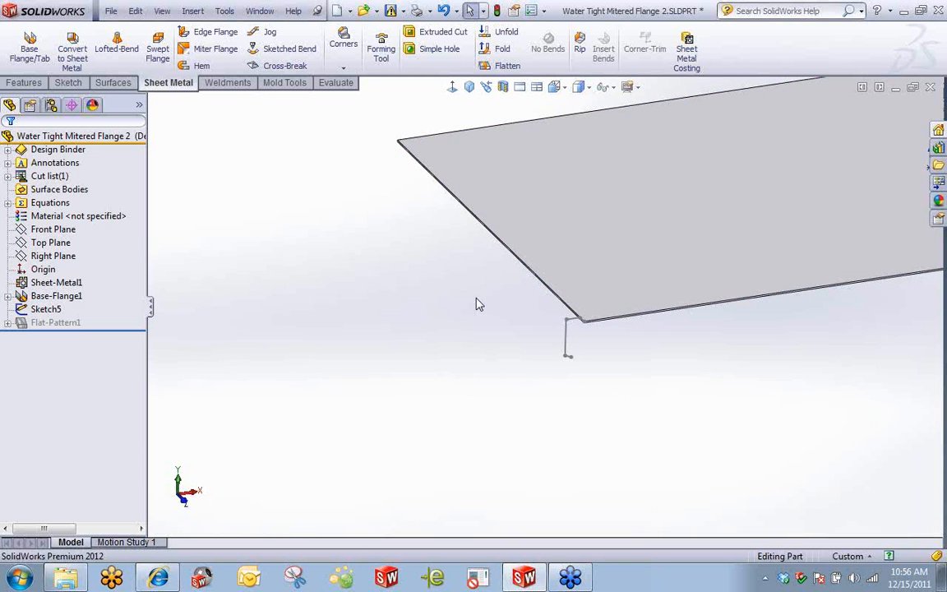
{"action": "left_click", "coordinate": [43, 310]}
{"action": "left_click", "coordinate": [201, 49]}
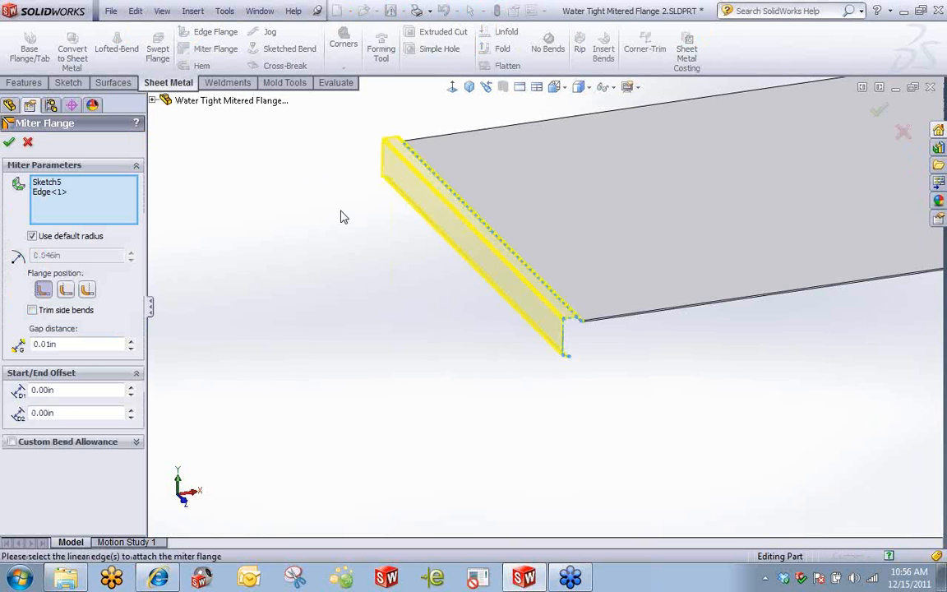
{"action": "scroll", "coordinate": [558, 177], "scroll_direction": "up", "scroll_amount": 5}
{"action": "scroll", "coordinate": [659, 265], "scroll_direction": "down", "scroll_amount": 3}
{"action": "mouse_move", "coordinate": [509, 314]}
{"action": "middle_mouse_down"}
{"action": "mouse_move", "coordinate": [499, 270]}
{"action": "mouse_move", "coordinate": [495, 321]}
{"action": "middle_mouse_up"}
{"action": "middle_click_drag", "start_coordinate": [431, 323], "coordinate": [537, 467]}
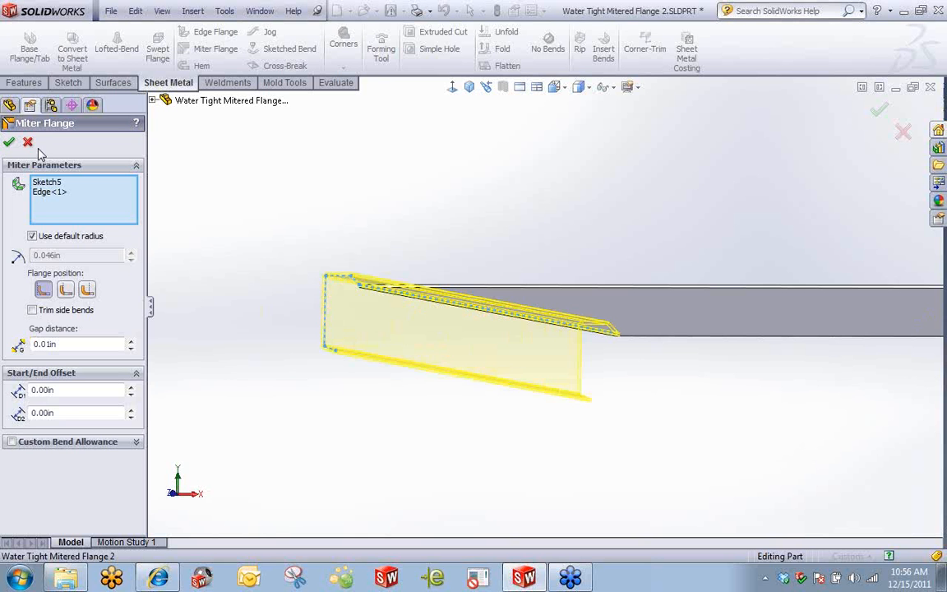
{"action": "left_click", "coordinate": [10, 140]}
{"action": "middle_click_drag", "start_coordinate": [294, 232], "coordinate": [331, 289]}
{"action": "scroll", "coordinate": [466, 306], "scroll_direction": "down", "scroll_amount": 4}
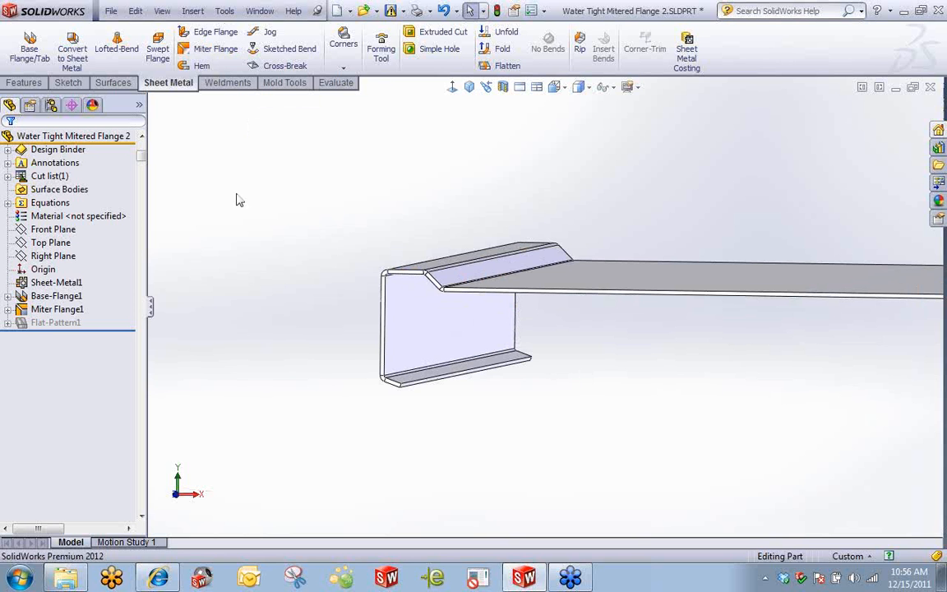
Edit Miter Flange1 to add the plate's three remaining edges so the flange runs around the whole perimeter
{"action": "left_click", "coordinate": [57, 309]}
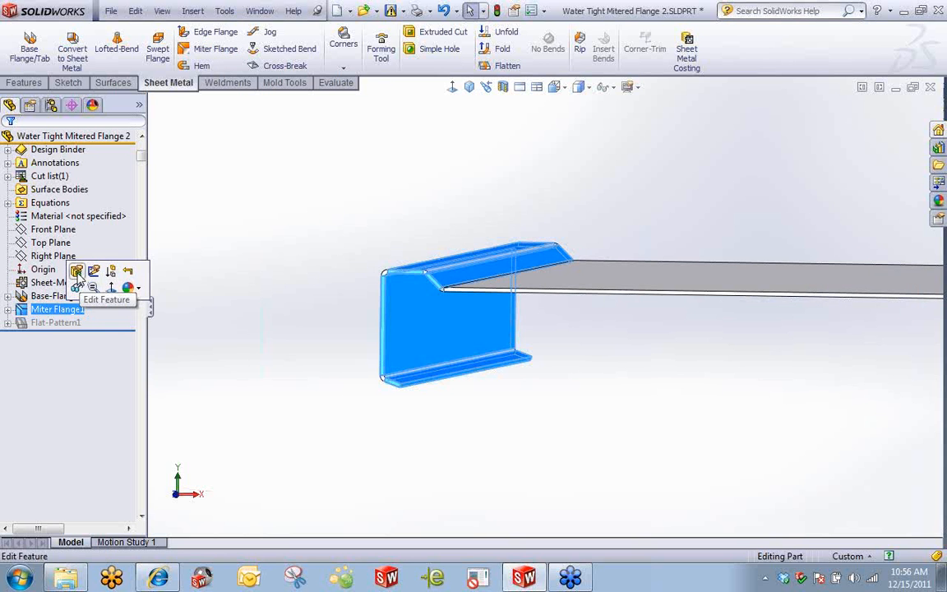
{"action": "left_click", "coordinate": [78, 273]}
{"action": "scroll", "coordinate": [678, 288], "scroll_direction": "up", "scroll_amount": 3}
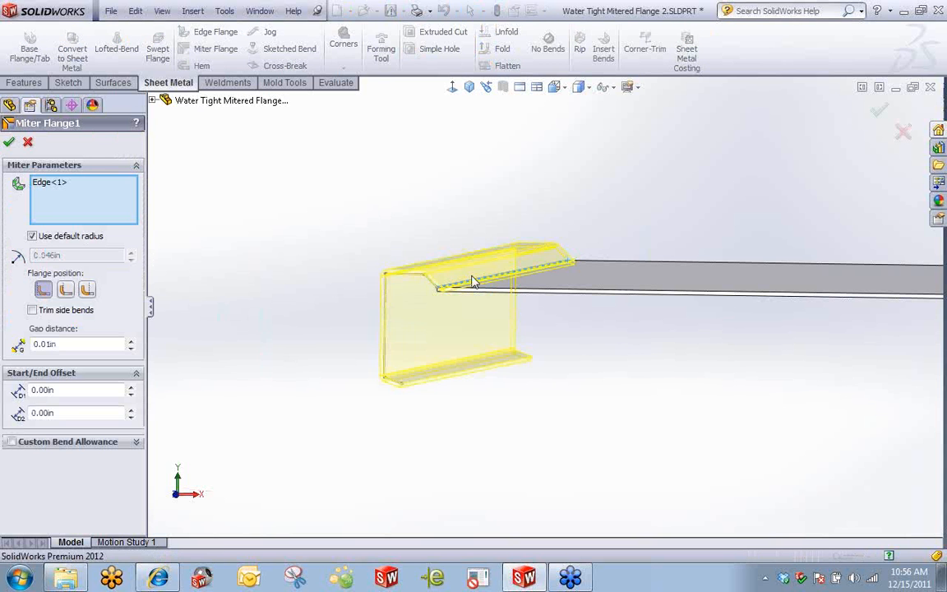
{"action": "left_click", "coordinate": [681, 295]}
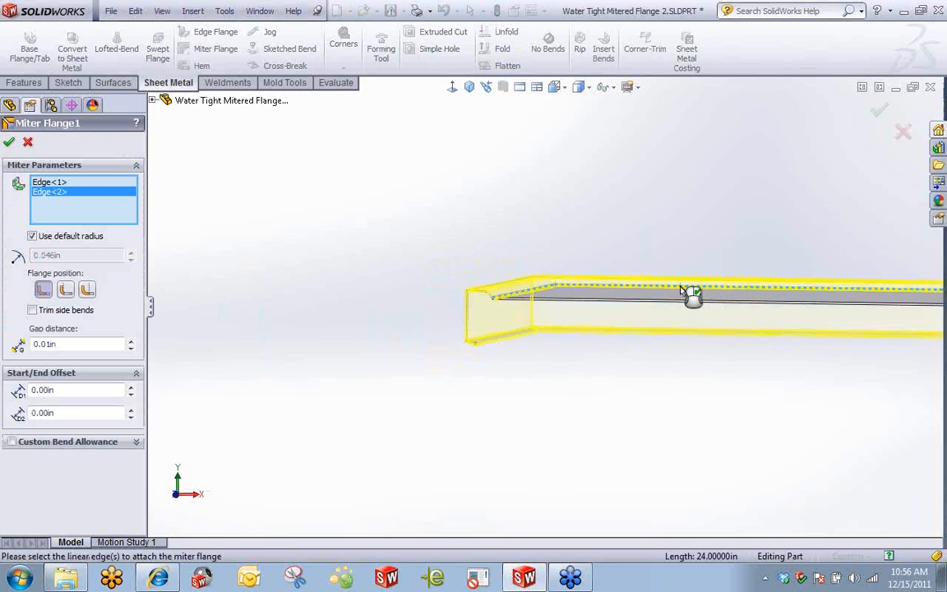
{"action": "mouse_move", "coordinate": [781, 310]}
{"action": "middle_mouse_down"}
{"action": "mouse_move", "coordinate": [663, 289]}
{"action": "mouse_move", "coordinate": [702, 337]}
{"action": "mouse_move", "coordinate": [787, 294]}
{"action": "middle_mouse_up"}
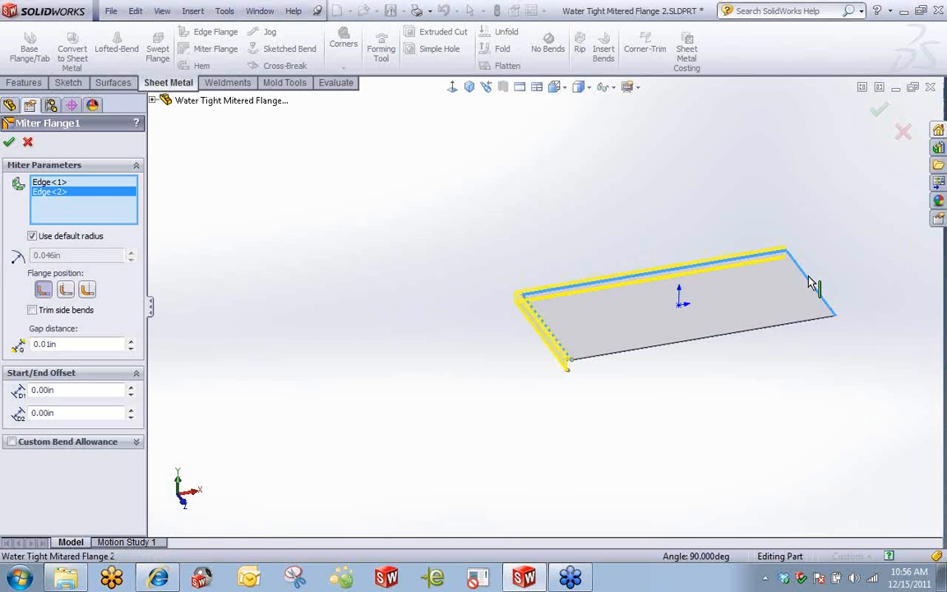
{"action": "left_click", "coordinate": [809, 281]}
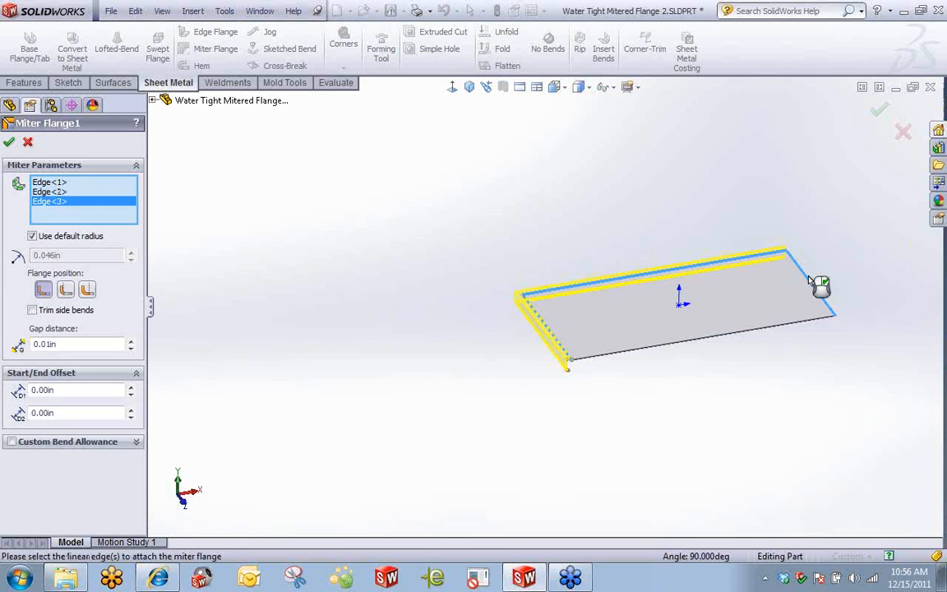
{"action": "left_click", "coordinate": [770, 334]}
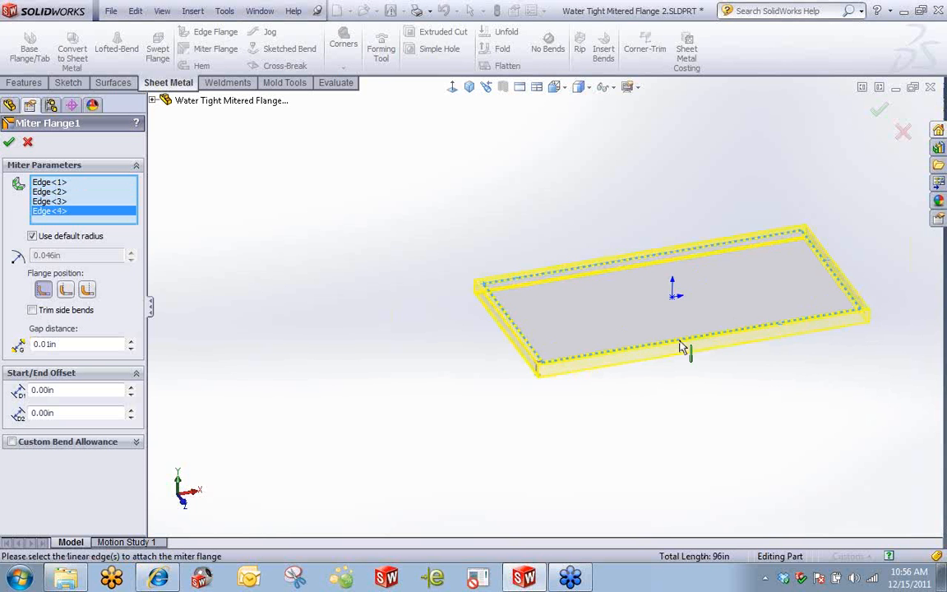
{"action": "scroll", "coordinate": [680, 344], "scroll_direction": "down", "scroll_amount": 3}
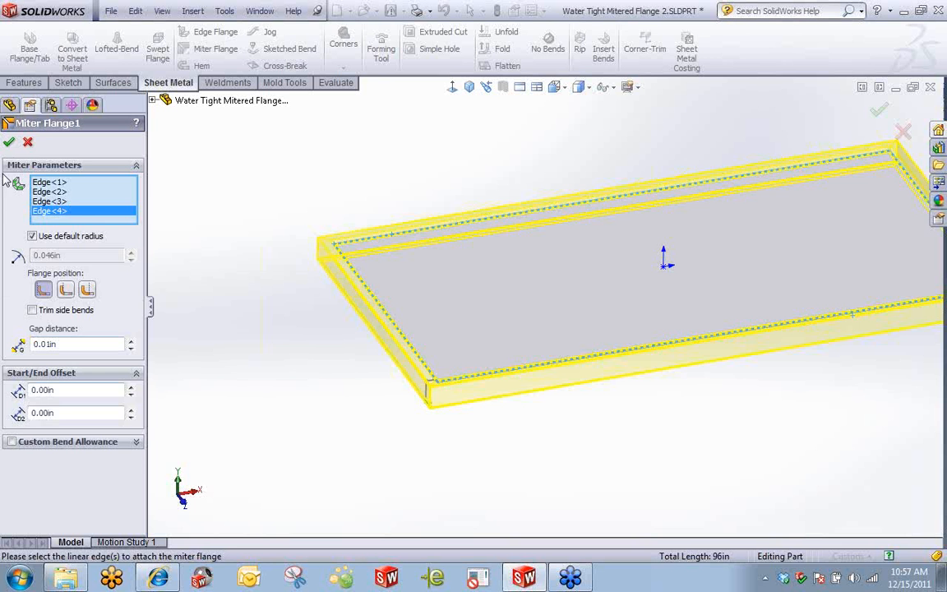
{"action": "left_click", "coordinate": [9, 141]}
Examine the mitered corners of the perimeter flange in close-up from the outside and from the underside
{"action": "scroll", "coordinate": [433, 390], "scroll_direction": "down", "scroll_amount": 3}
{"action": "scroll", "coordinate": [433, 390], "scroll_direction": "down", "scroll_amount": 5}
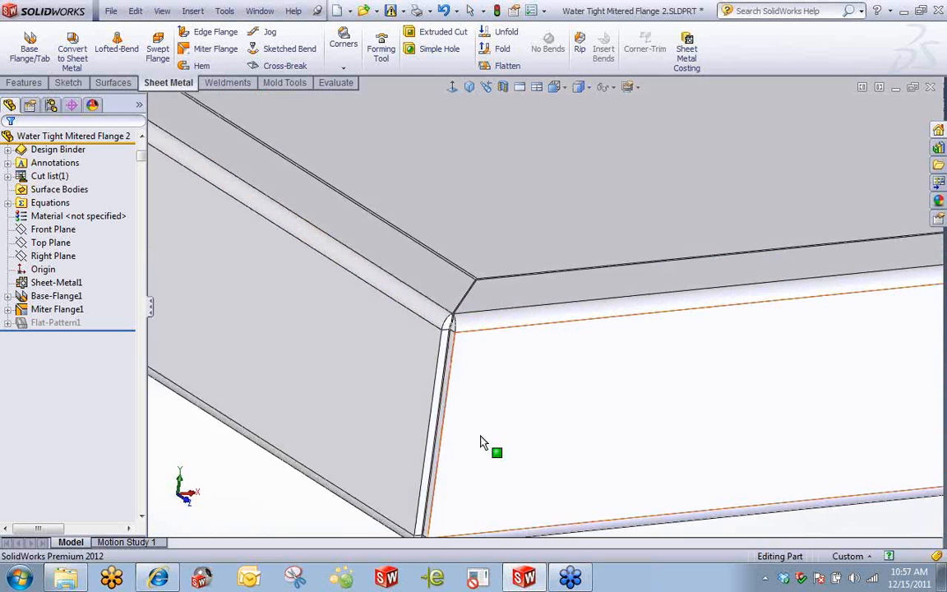
{"action": "middle_click_drag", "start_coordinate": [481, 442], "coordinate": [513, 344], "text": "ctrl"}
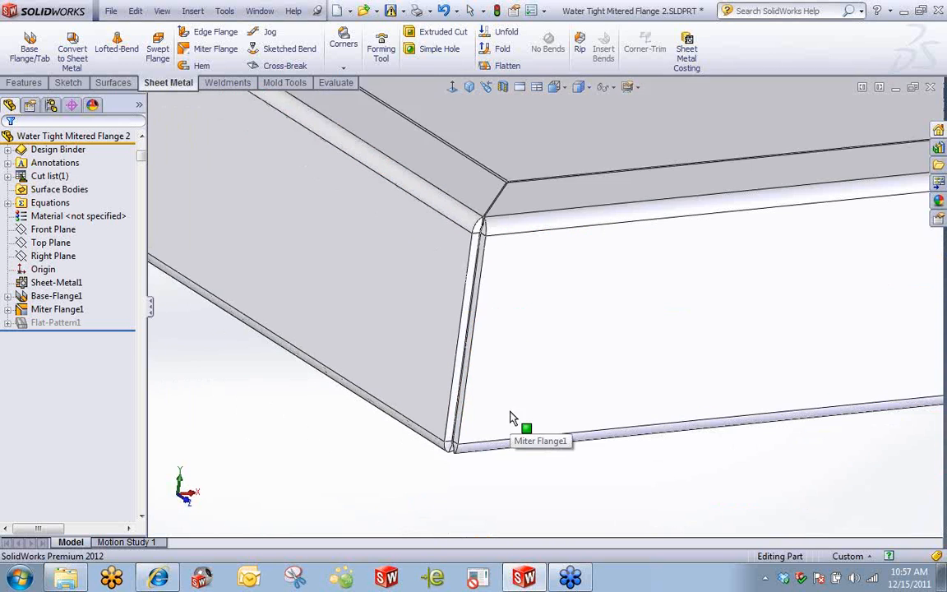
{"action": "scroll", "coordinate": [507, 419], "scroll_direction": "down", "scroll_amount": 1}
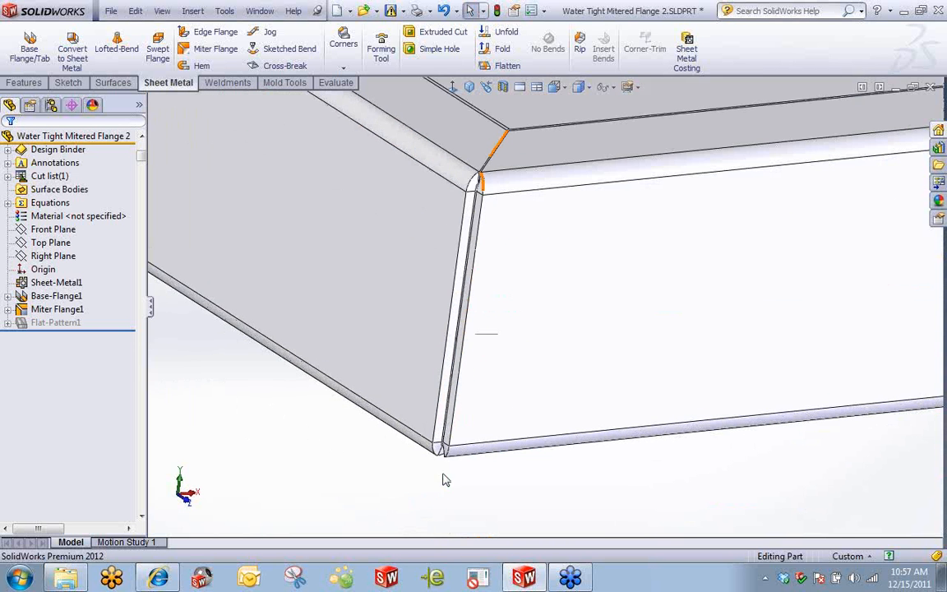
{"action": "scroll", "coordinate": [516, 166], "scroll_direction": "up", "scroll_amount": 6}
{"action": "scroll", "coordinate": [516, 171], "scroll_direction": "up", "scroll_amount": 6}
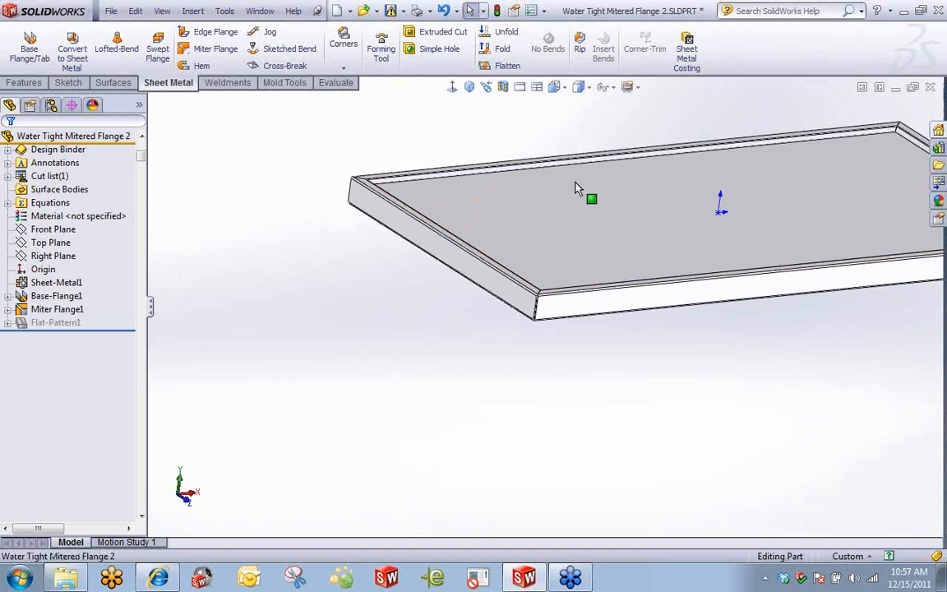
{"action": "middle_click_drag", "start_coordinate": [624, 269], "coordinate": [505, 216]}
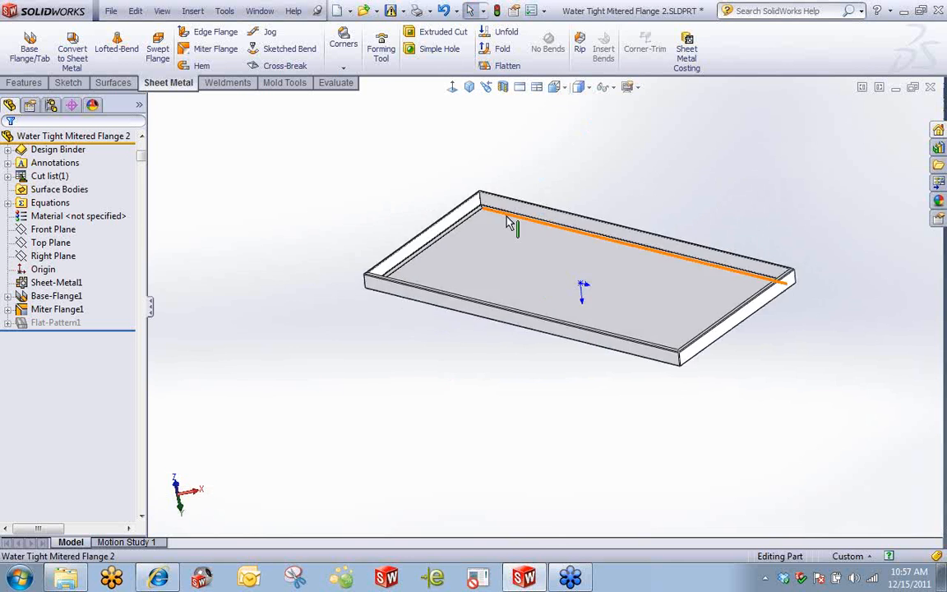
{"action": "scroll", "coordinate": [476, 215], "scroll_direction": "down", "scroll_amount": 7}
{"action": "middle_click", "coordinate": [450, 272]}
{"action": "middle_click_drag", "start_coordinate": [451, 272], "coordinate": [471, 297]}
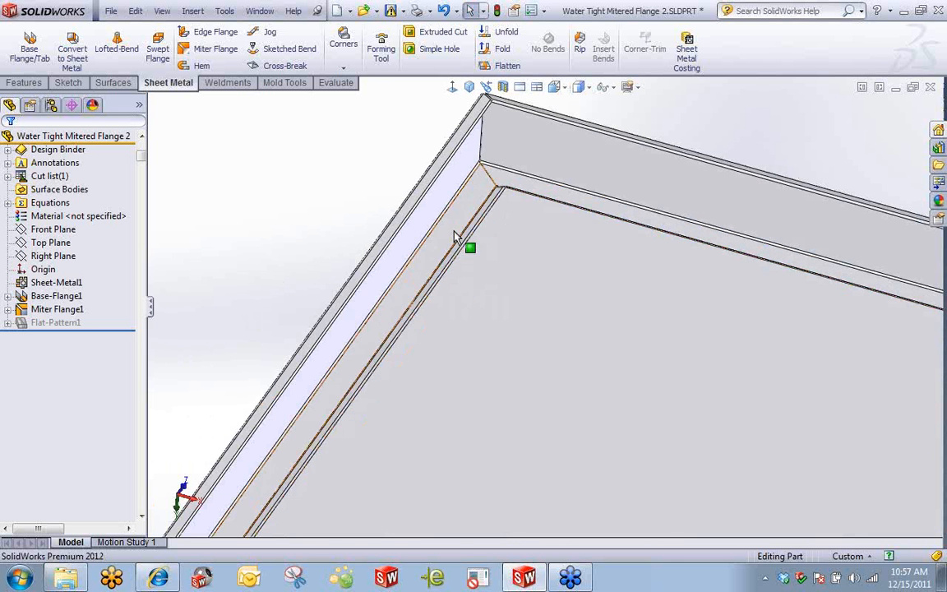
{"action": "scroll", "coordinate": [463, 251], "scroll_direction": "up", "scroll_amount": 2}
{"action": "scroll", "coordinate": [610, 359], "scroll_direction": "up", "scroll_amount": 5}
{"action": "middle_click_drag", "start_coordinate": [501, 317], "coordinate": [464, 287]}
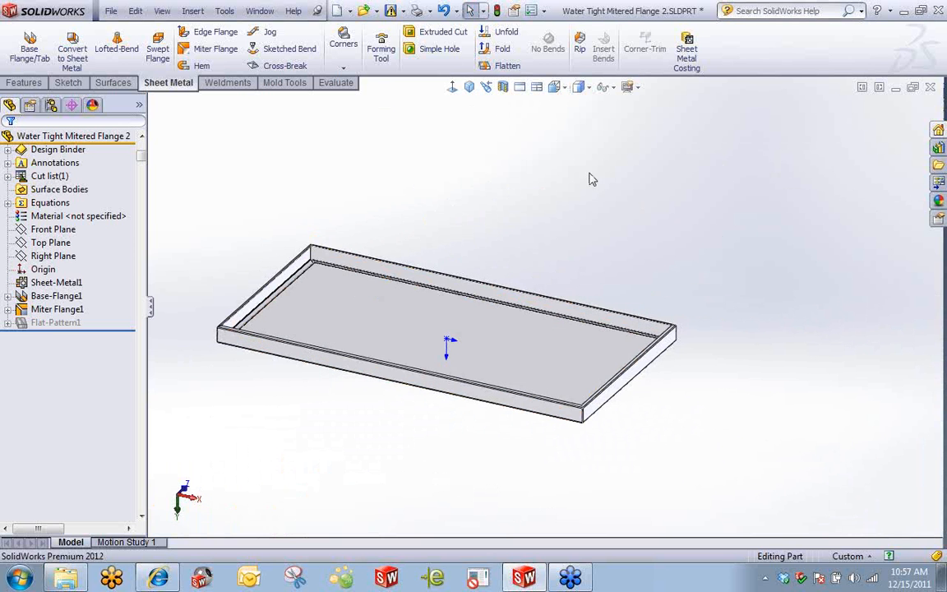
Close the mitered flange part without saving and open the Wire Channel - Rear Center part
{"action": "left_click", "coordinate": [930, 88]}
{"action": "left_click", "coordinate": [509, 310]}
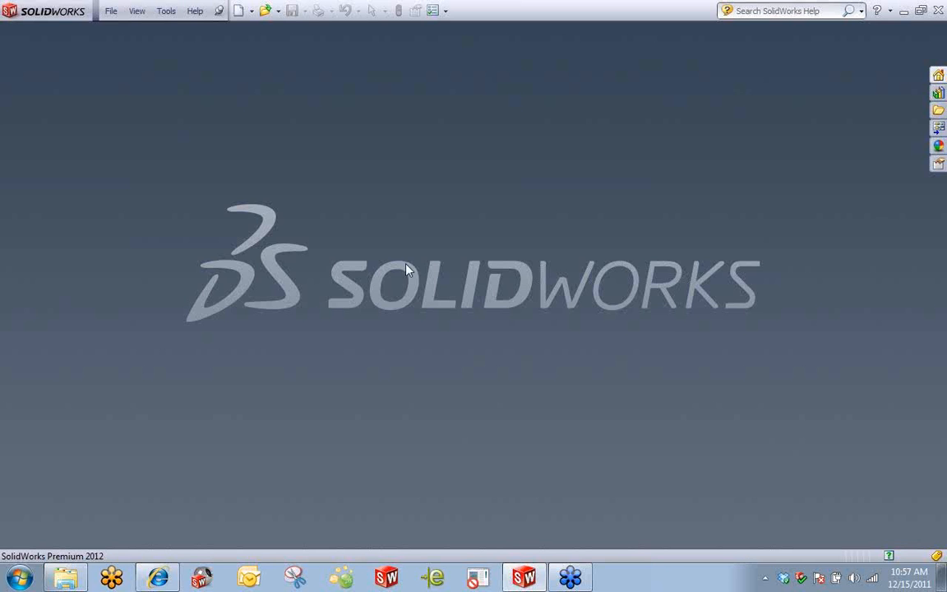
{"action": "left_click", "coordinate": [265, 11]}
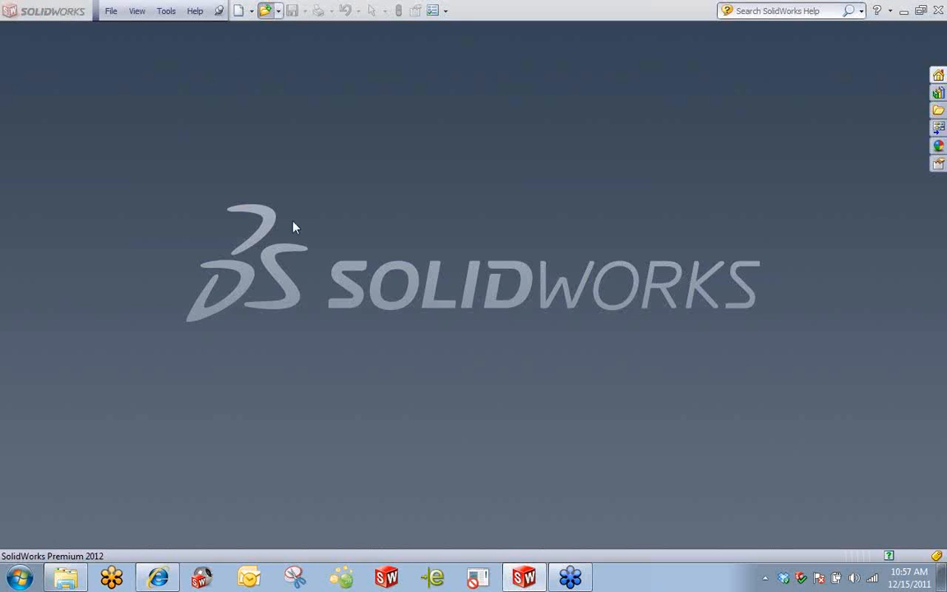
{"action": "left_click", "coordinate": [298, 270]}
{"action": "double_click", "coordinate": [320, 268]}
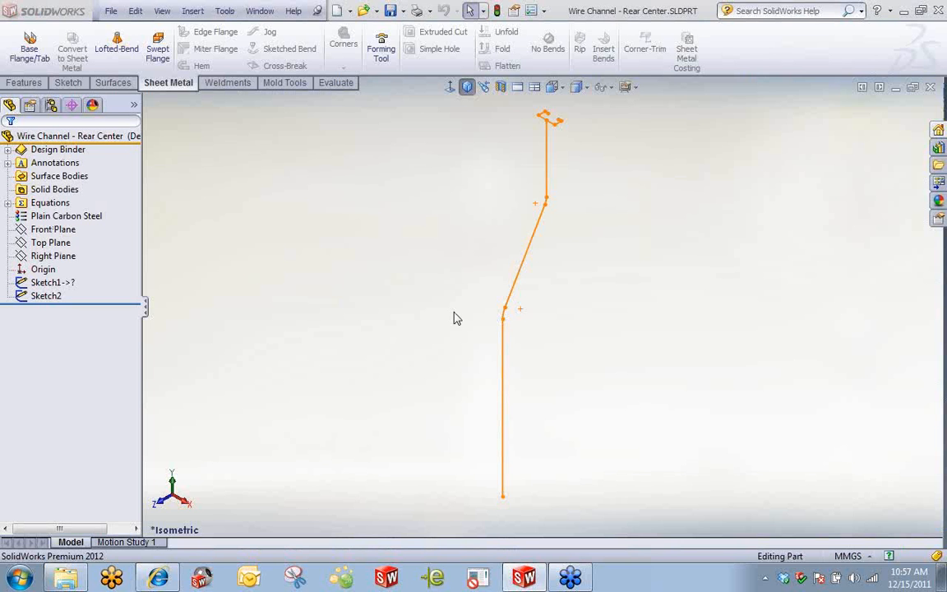
Create a swept flange using the open channel profile Sketch2 and the bent path Sketch1
{"action": "mouse_move", "coordinate": [529, 159]}
{"action": "middle_mouse_down"}
{"action": "mouse_move", "coordinate": [467, 164]}
{"action": "mouse_move", "coordinate": [476, 216]}
{"action": "middle_mouse_up"}
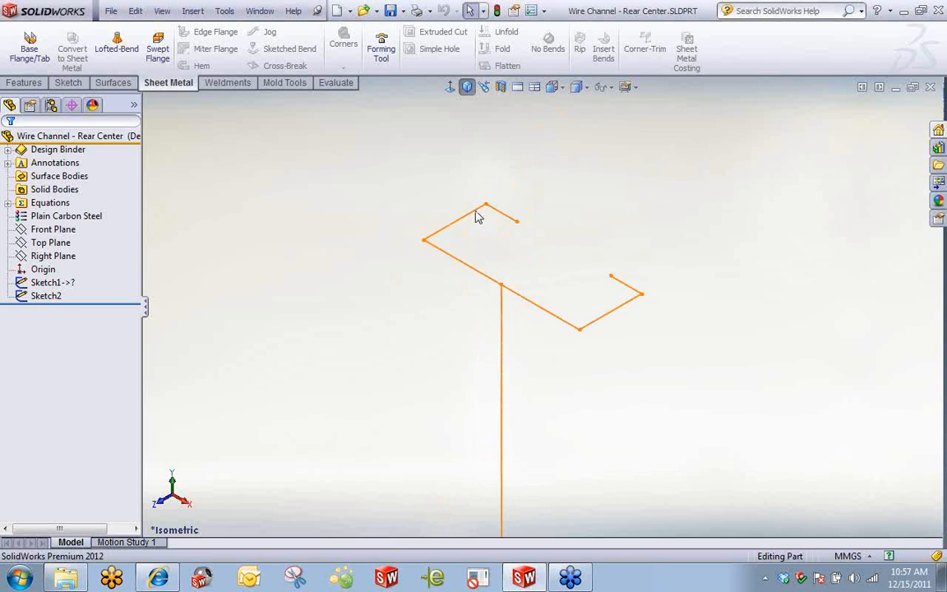
{"action": "left_click", "coordinate": [158, 51]}
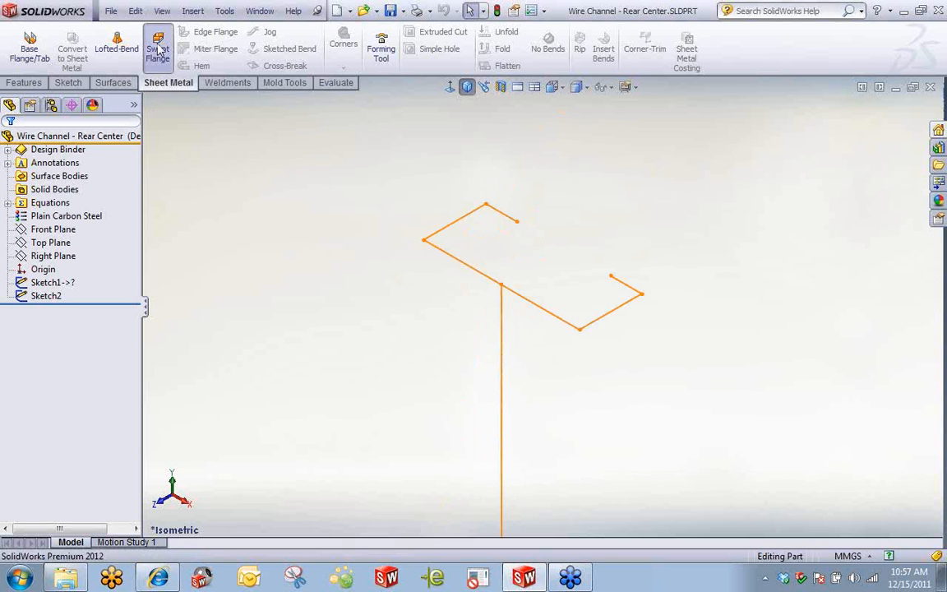
{"action": "scroll", "coordinate": [573, 285], "scroll_direction": "down", "scroll_amount": 2}
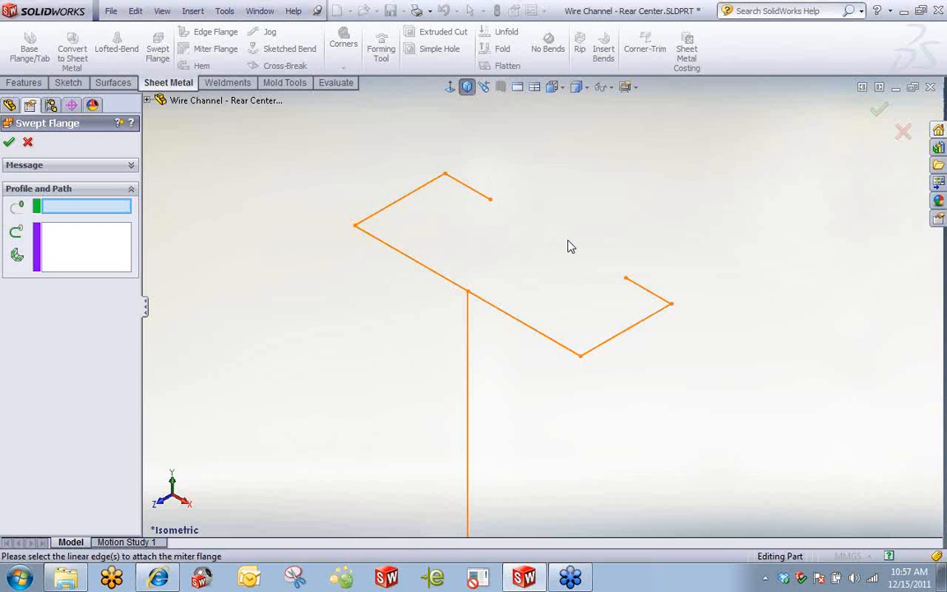
{"action": "scroll", "coordinate": [568, 408], "scroll_direction": "up", "scroll_amount": 5}
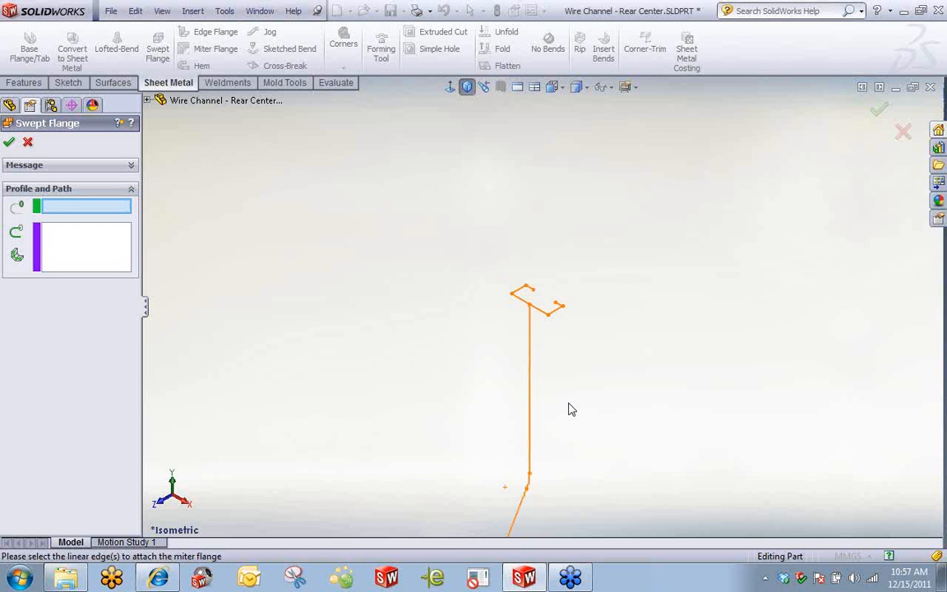
{"action": "scroll", "coordinate": [524, 319], "scroll_direction": "down", "scroll_amount": 3}
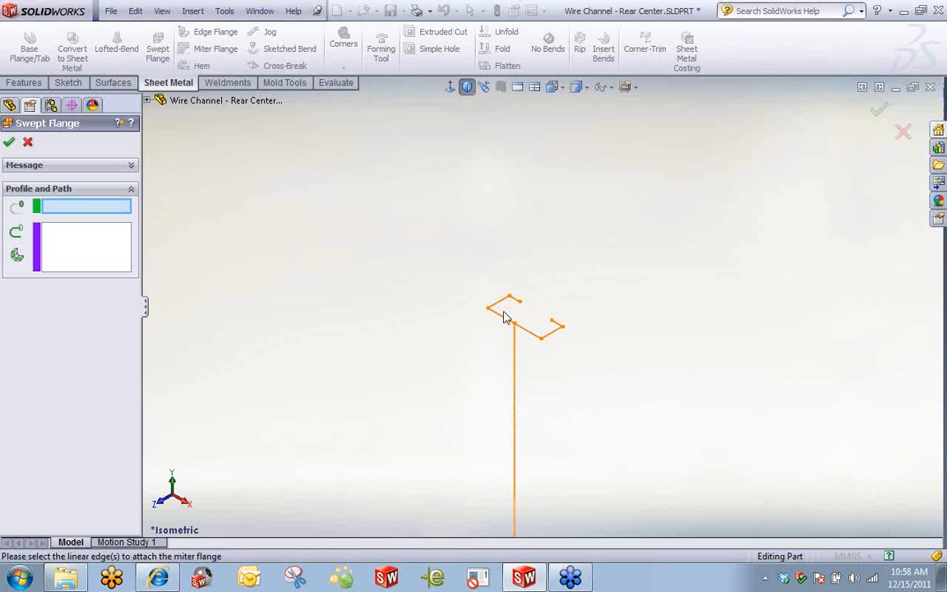
{"action": "left_click", "coordinate": [499, 323]}
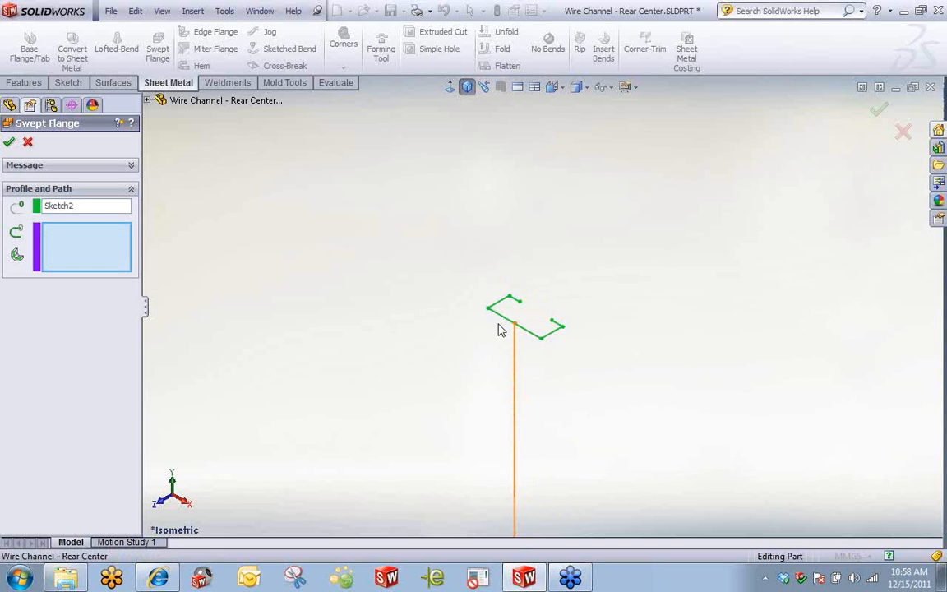
{"action": "left_click", "coordinate": [515, 379]}
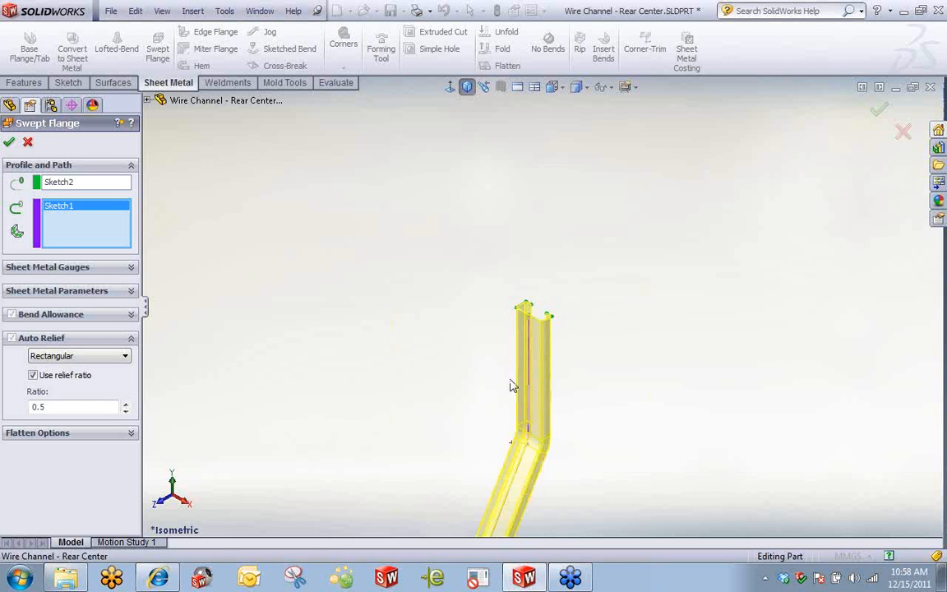
{"action": "left_click", "coordinate": [10, 143]}
Examine the swept channel's bends and side flanges from several angles
{"action": "scroll", "coordinate": [526, 263], "scroll_direction": "down", "scroll_amount": 4}
{"action": "middle_click_drag", "start_coordinate": [570, 321], "coordinate": [595, 369]}
{"action": "scroll", "coordinate": [830, 280], "scroll_direction": "up", "scroll_amount": 4}
{"action": "middle_click_drag", "start_coordinate": [830, 280], "coordinate": [674, 317]}
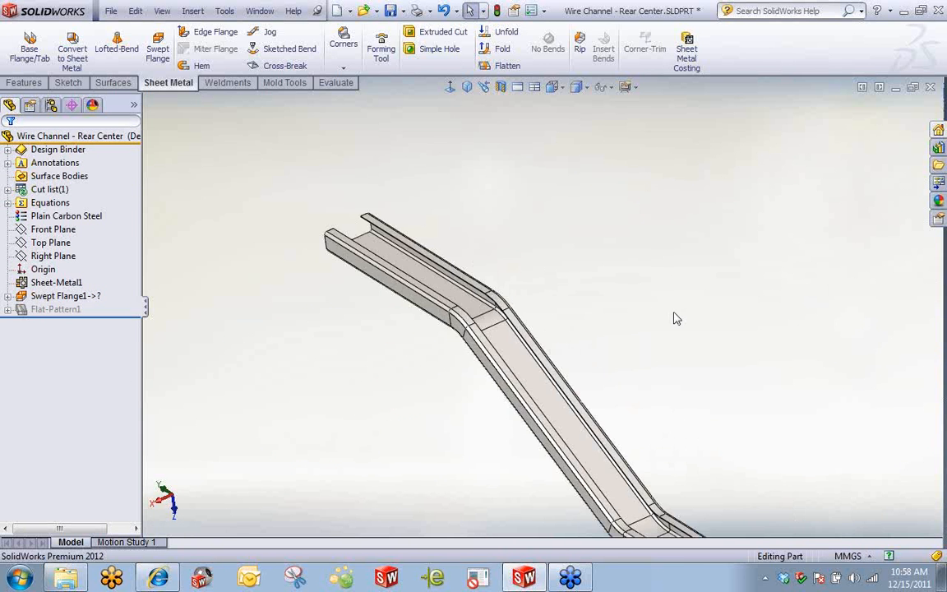
{"action": "scroll", "coordinate": [674, 318], "scroll_direction": "down", "scroll_amount": 2}
{"action": "scroll", "coordinate": [585, 310], "scroll_direction": "down", "scroll_amount": 1}
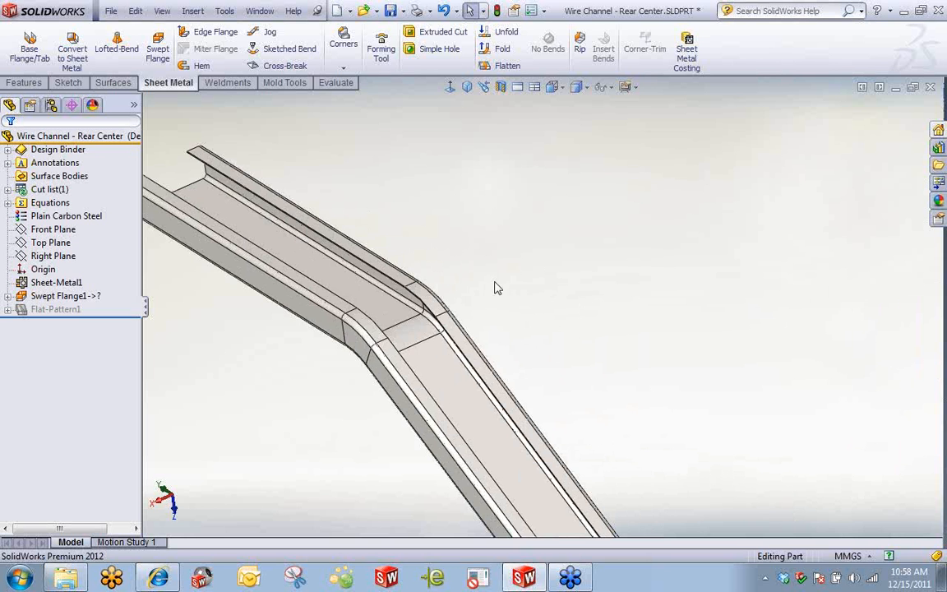
{"action": "scroll", "coordinate": [585, 310], "scroll_direction": "up", "scroll_amount": 2}
Flatten the swept channel and inspect the crossing bend lines in close-up
{"action": "left_click", "coordinate": [449, 65]}
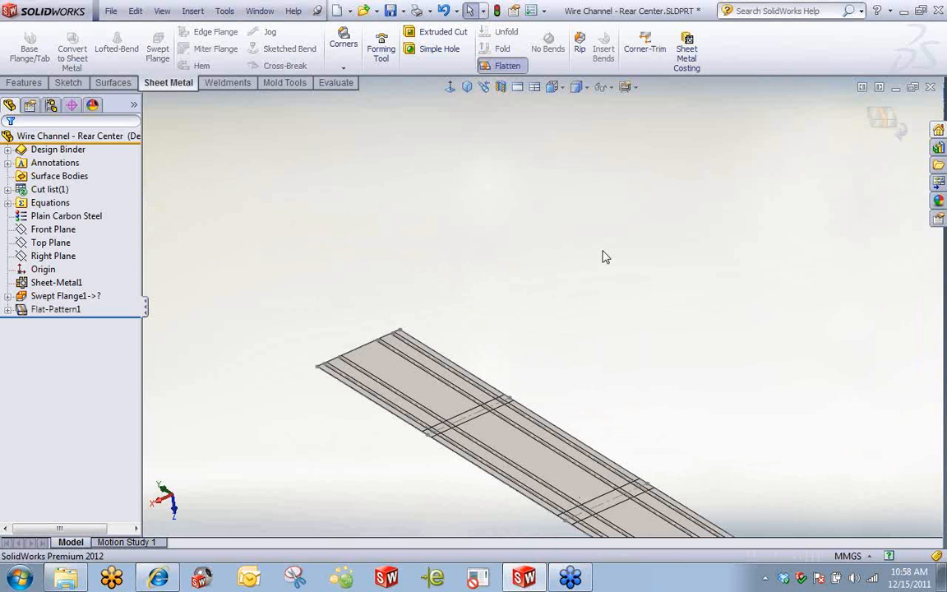
{"action": "scroll", "coordinate": [492, 353], "scroll_direction": "down", "scroll_amount": 3}
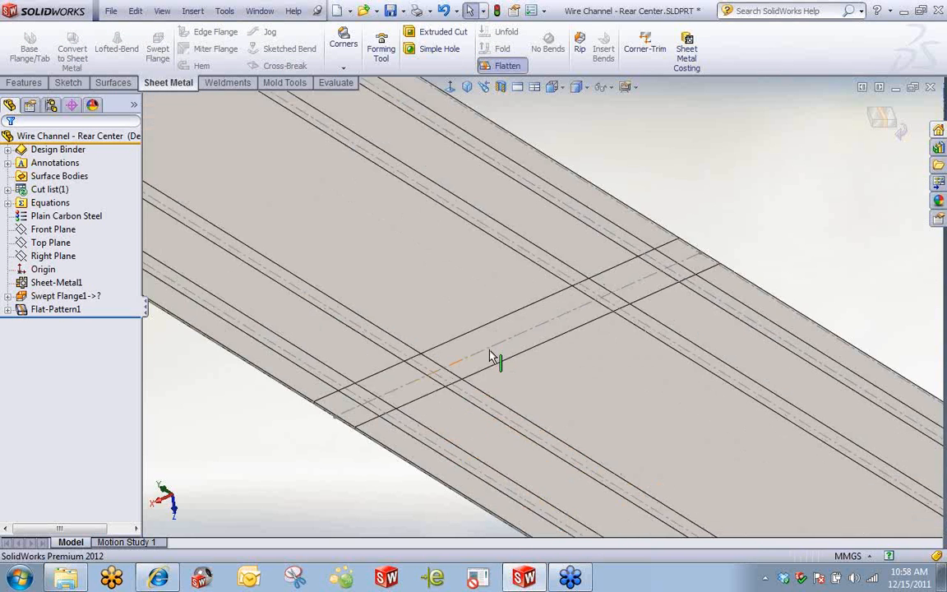
{"action": "scroll", "coordinate": [483, 341], "scroll_direction": "down", "scroll_amount": 2}
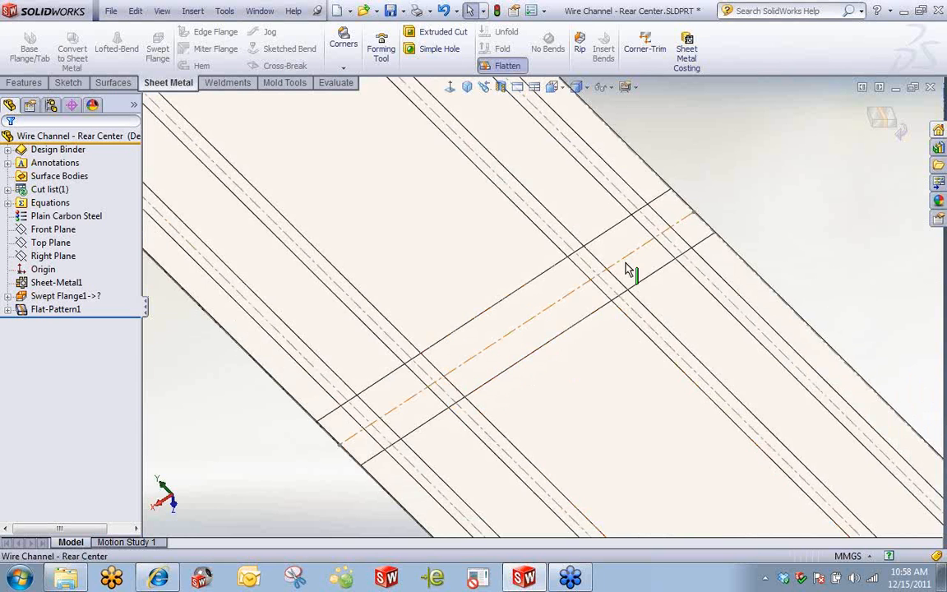
Return the channel to its folded state and close the part without saving
{"action": "scroll", "coordinate": [639, 263], "scroll_direction": "up", "scroll_amount": 3}
{"action": "scroll", "coordinate": [846, 152], "scroll_direction": "up", "scroll_amount": 1}
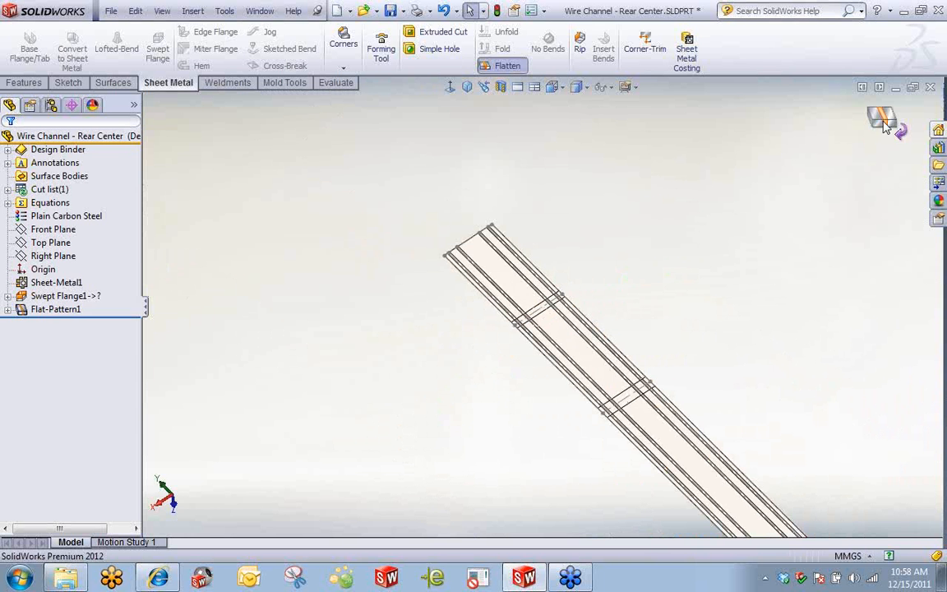
{"action": "left_click", "coordinate": [930, 87]}
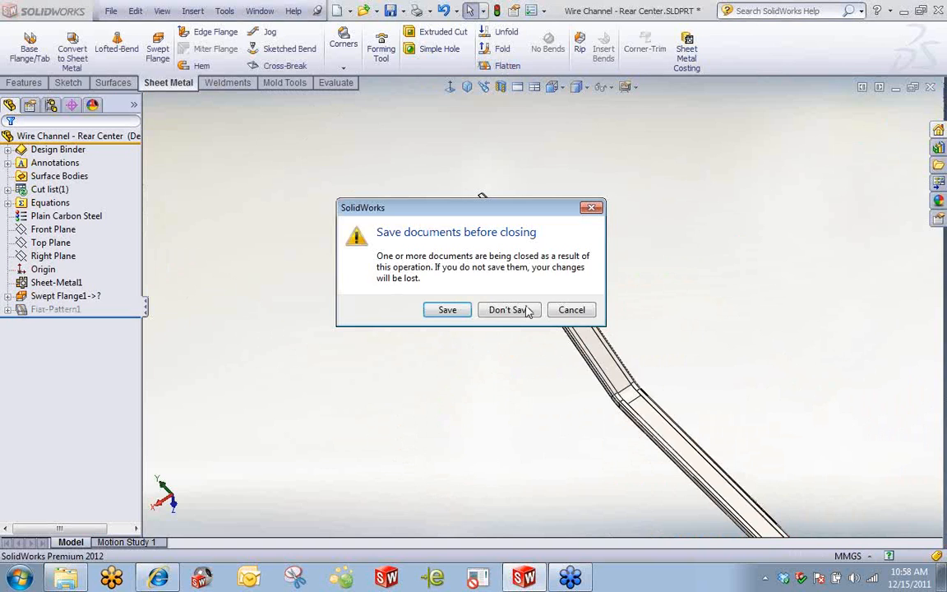
{"action": "left_click", "coordinate": [502, 312]}
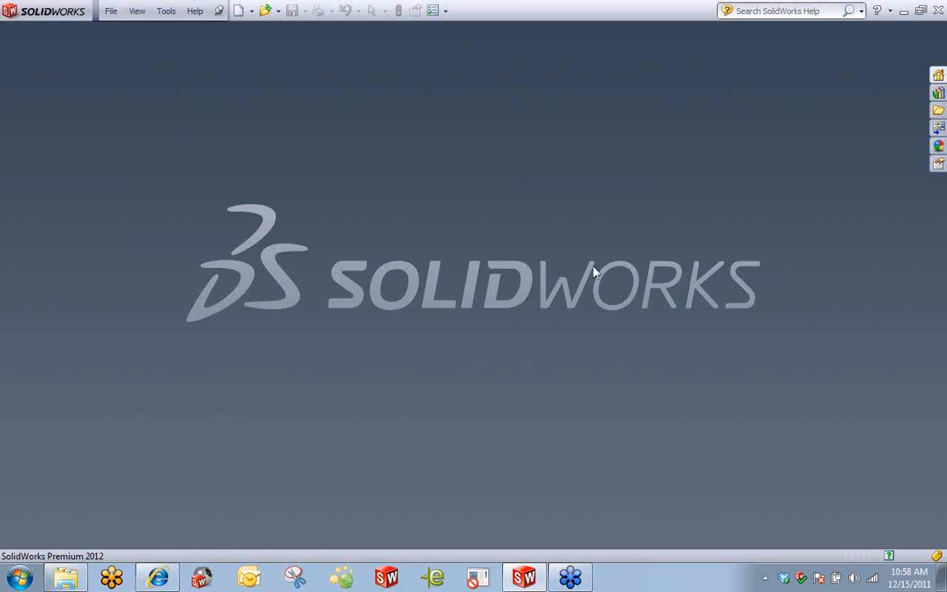